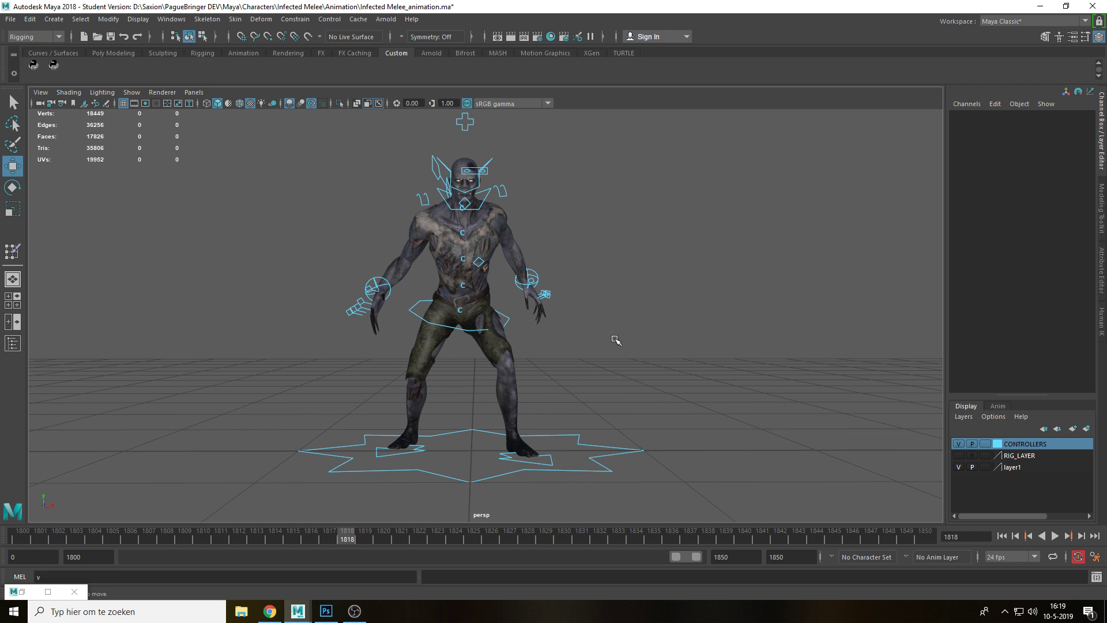
Switch to Photoshop and brush a long vertical line near each side of the canvas, with a circle beneath each line
{"action": "left_click_drag", "start_coordinate": [616, 340], "coordinate": [638, 343], "text": "alt"}
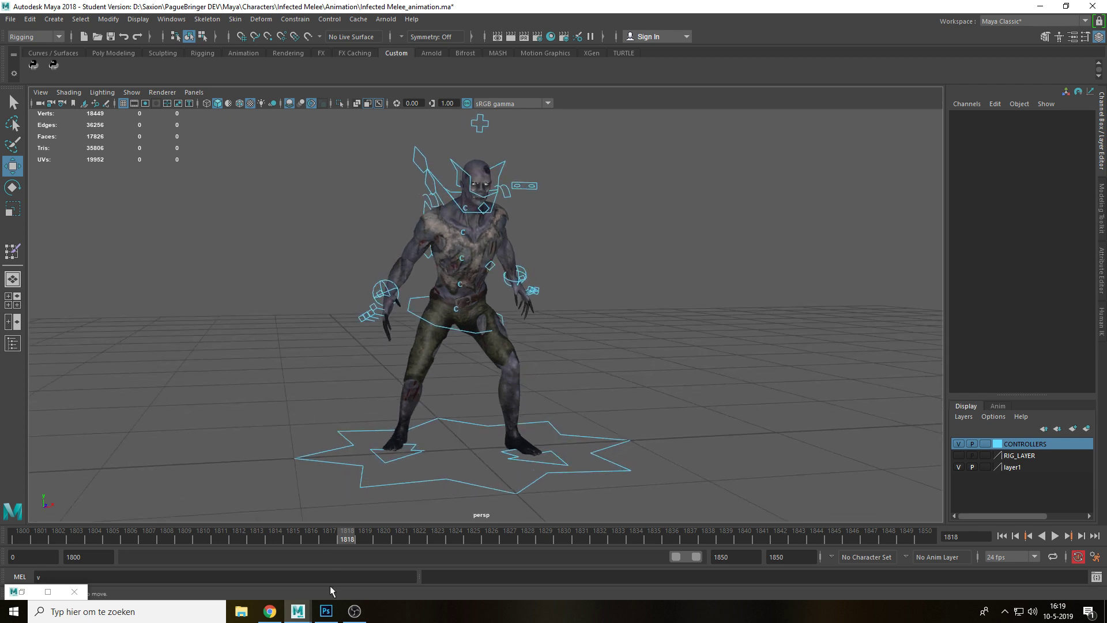
{"action": "left_click", "coordinate": [326, 610]}
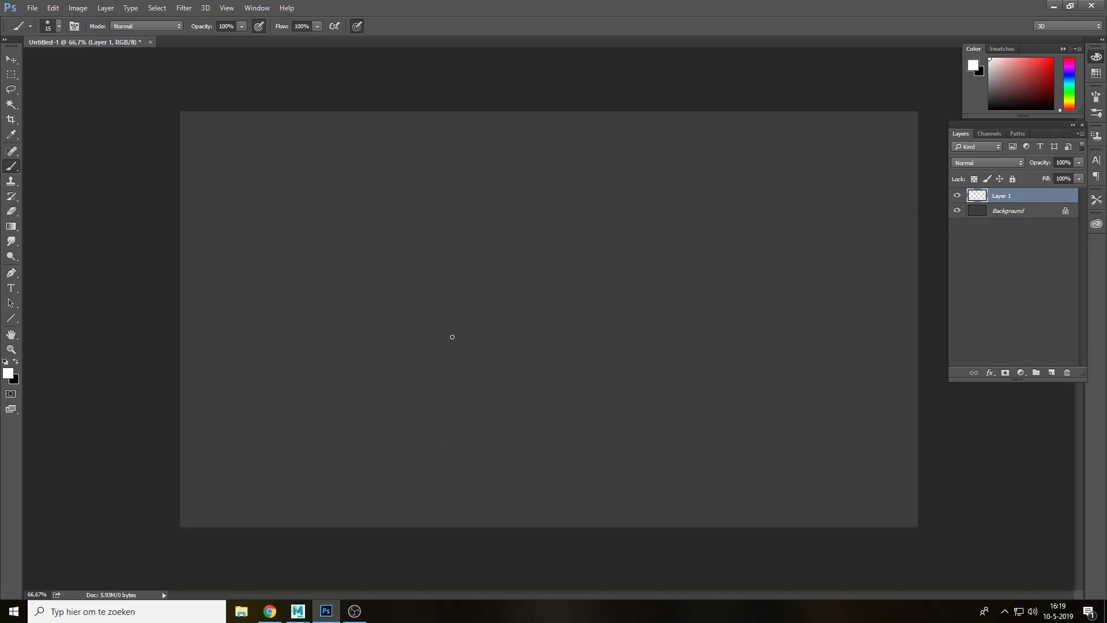
{"action": "left_click_drag", "start_coordinate": [211, 190], "coordinate": [211, 418], "text": "shift"}
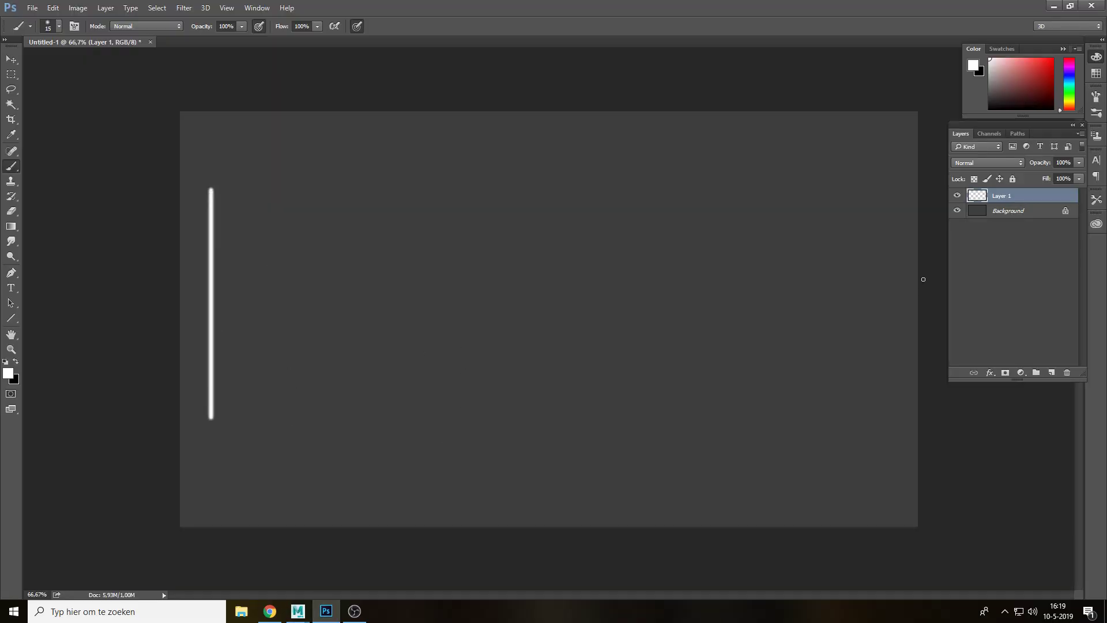
{"action": "left_click_drag", "start_coordinate": [880, 186], "coordinate": [875, 416], "text": "shift"}
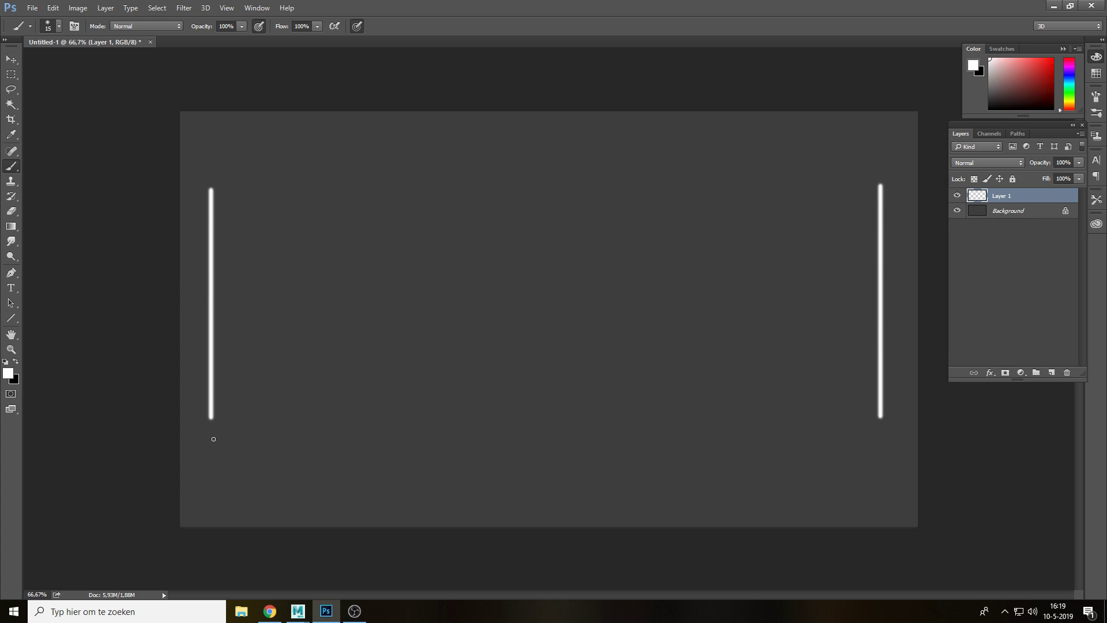
{"action": "mouse_move", "coordinate": [213, 438]}
{"action": "left_mouse_down"}
{"action": "mouse_move", "coordinate": [230, 437]}
{"action": "mouse_move", "coordinate": [211, 434]}
{"action": "left_mouse_up"}
{"action": "mouse_move", "coordinate": [884, 434]}
{"action": "left_mouse_down"}
{"action": "mouse_move", "coordinate": [881, 470]}
{"action": "mouse_move", "coordinate": [891, 436]}
{"action": "left_mouse_up"}
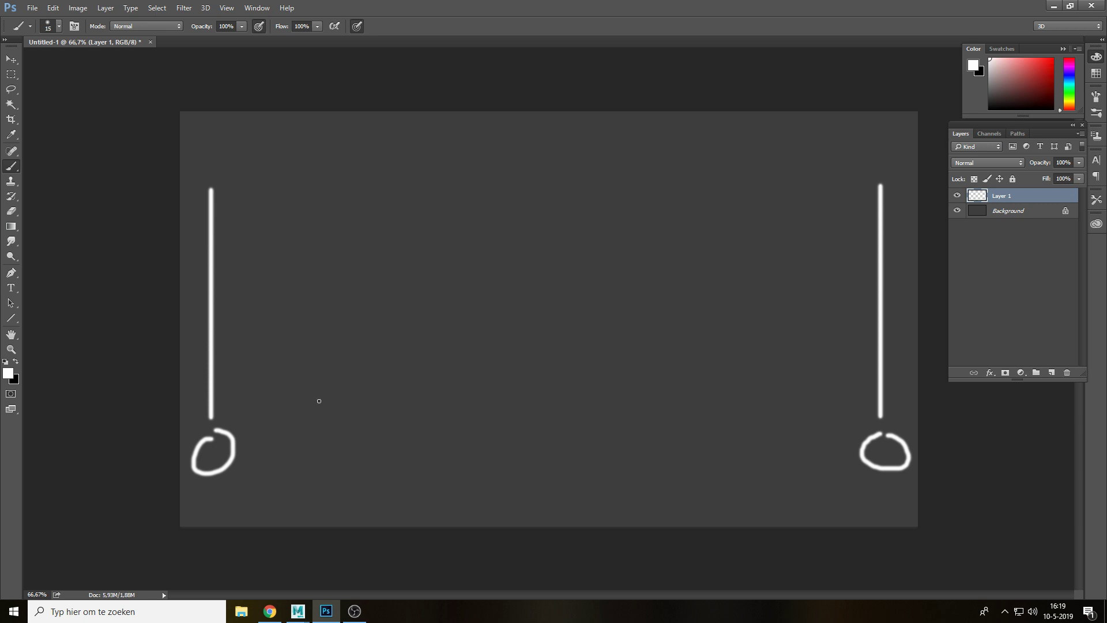
Draw three short vertical marks, low at both sides and high in the centre, each underlined with a dash, separated by two long vertical lines
{"action": "left_click_drag", "start_coordinate": [300, 423], "coordinate": [300, 457]}
{"action": "left_click_drag", "start_coordinate": [782, 422], "coordinate": [783, 458]}
{"action": "left_click_drag", "start_coordinate": [530, 171], "coordinate": [531, 226]}
{"action": "key", "text": "ctrl+z"}
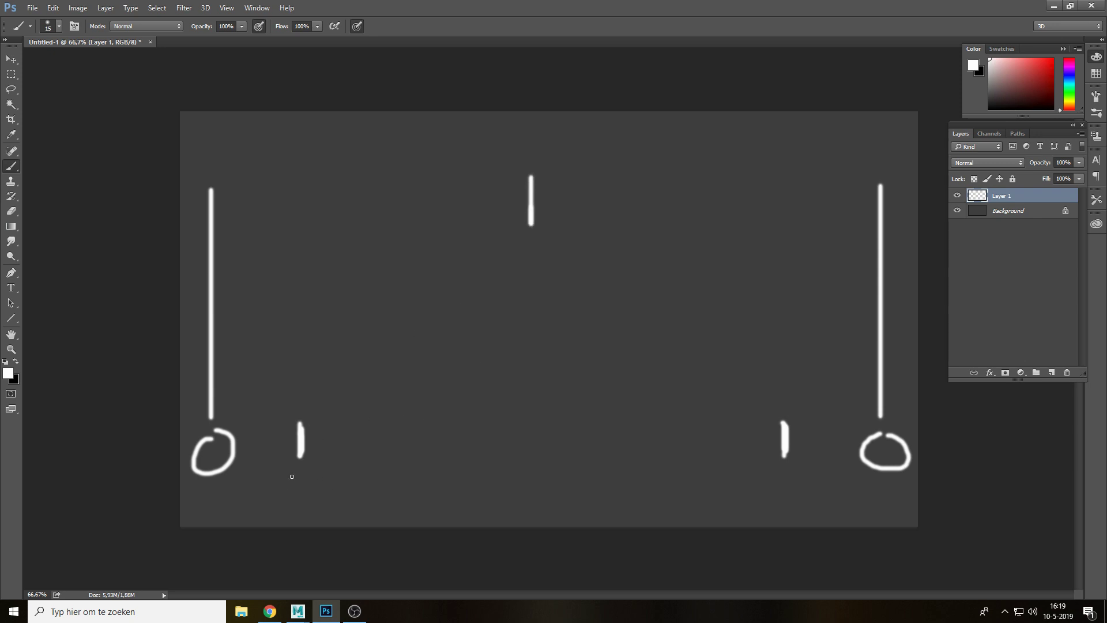
{"action": "left_click_drag", "start_coordinate": [278, 492], "coordinate": [333, 483]}
{"action": "left_click_drag", "start_coordinate": [501, 246], "coordinate": [559, 239]}
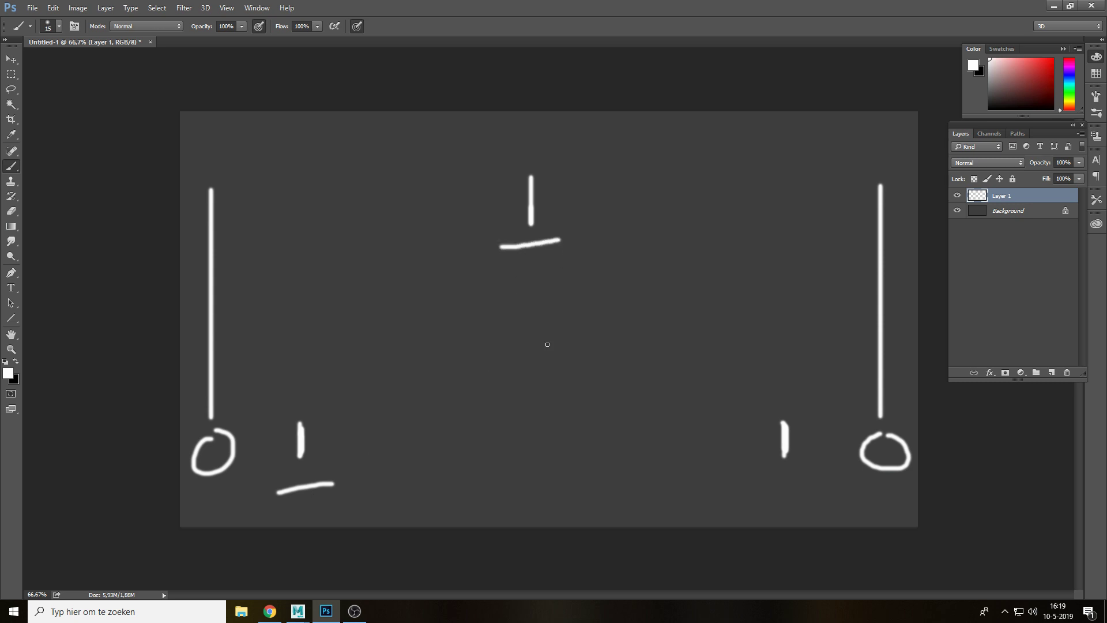
{"action": "left_click_drag", "start_coordinate": [751, 490], "coordinate": [807, 479]}
{"action": "left_click_drag", "start_coordinate": [414, 178], "coordinate": [414, 455]}
{"action": "left_click_drag", "start_coordinate": [677, 184], "coordinate": [677, 486]}
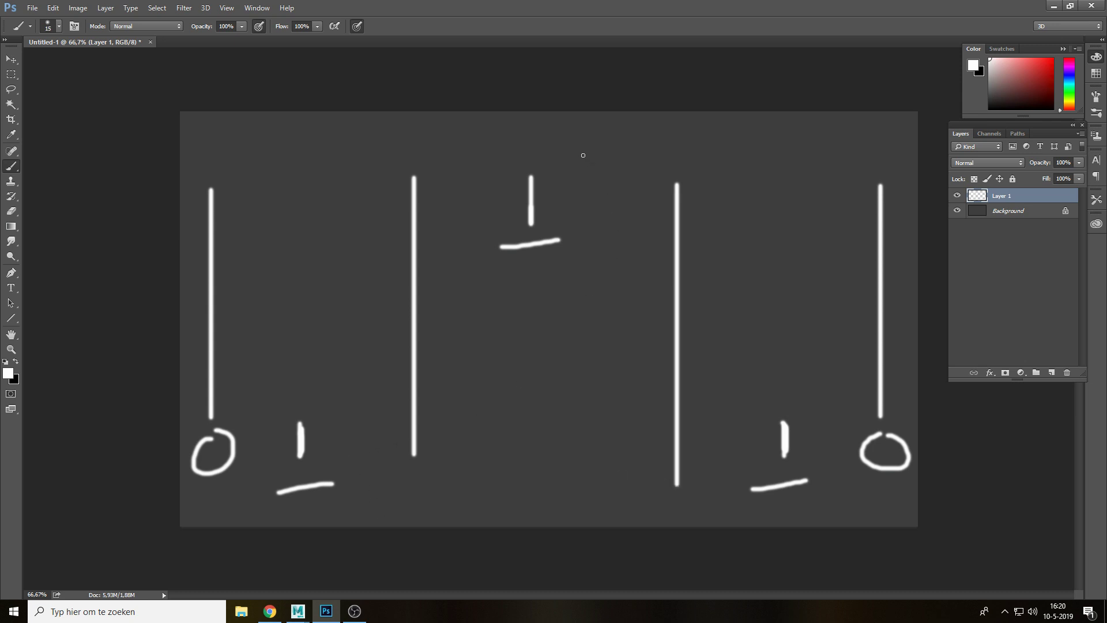
{"action": "mouse_move", "coordinate": [583, 155]}
{"action": "left_mouse_down"}
{"action": "mouse_move", "coordinate": [571, 279]}
{"action": "mouse_move", "coordinate": [531, 166]}
{"action": "left_mouse_up"}
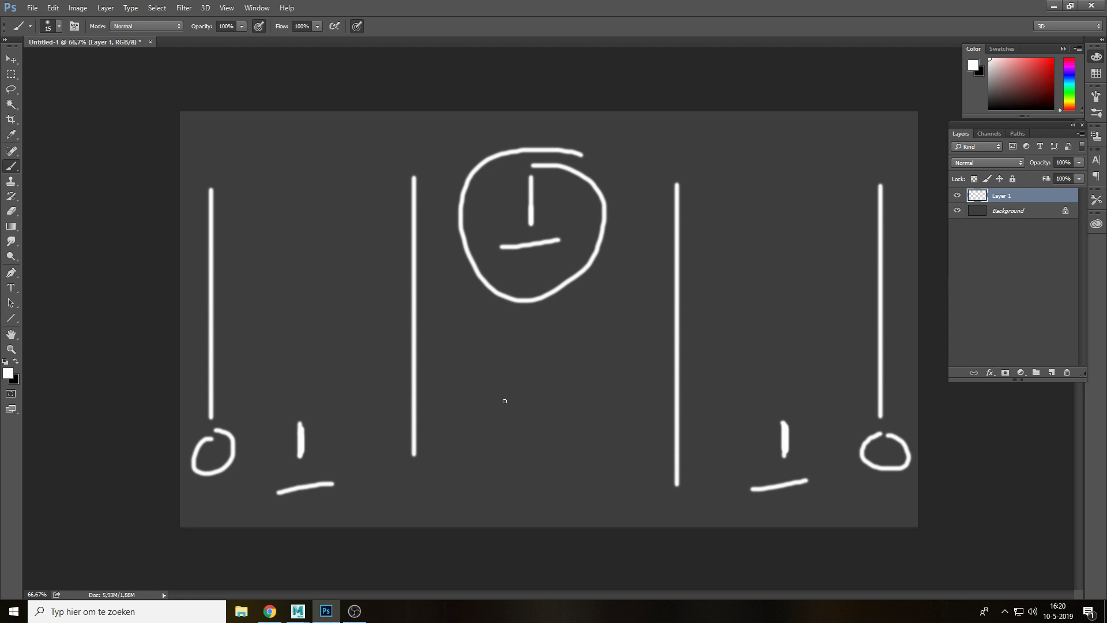
{"action": "key", "text": "ctrl+z"}
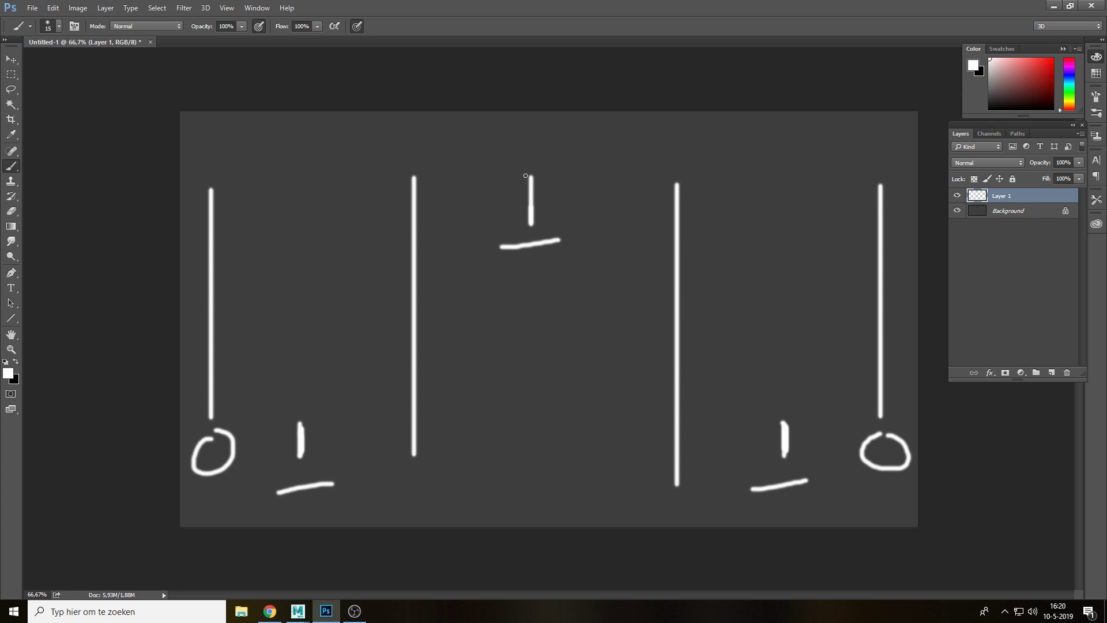
{"action": "mouse_move", "coordinate": [536, 156]}
{"action": "left_mouse_down"}
{"action": "mouse_move", "coordinate": [519, 157]}
{"action": "mouse_move", "coordinate": [572, 285]}
{"action": "mouse_move", "coordinate": [529, 168]}
{"action": "left_mouse_up"}
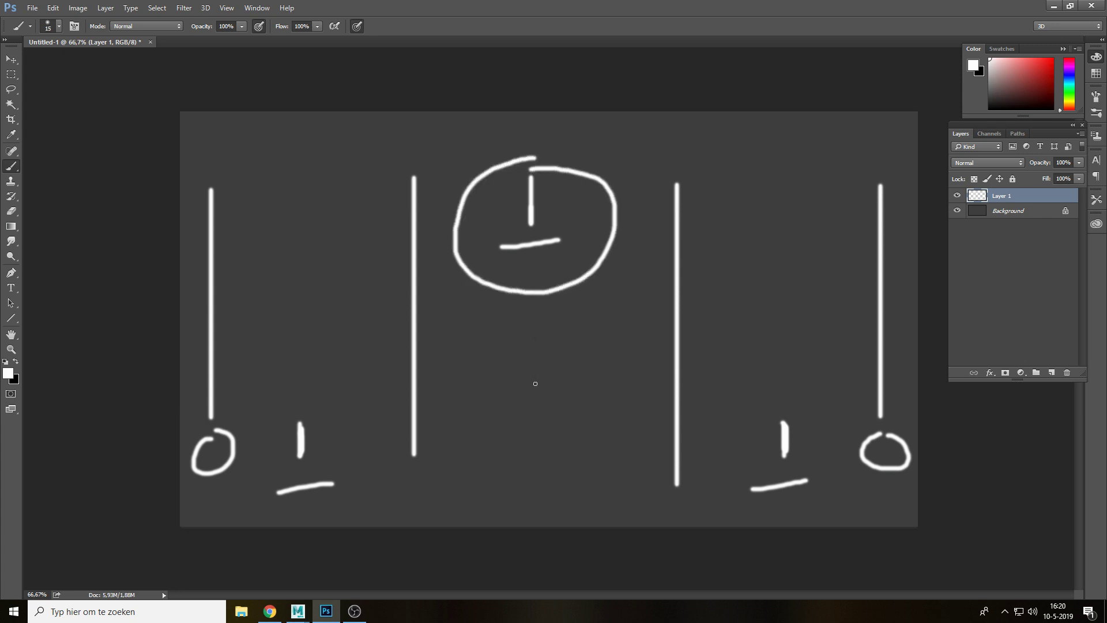
{"action": "key", "text": "ctrl+z"}
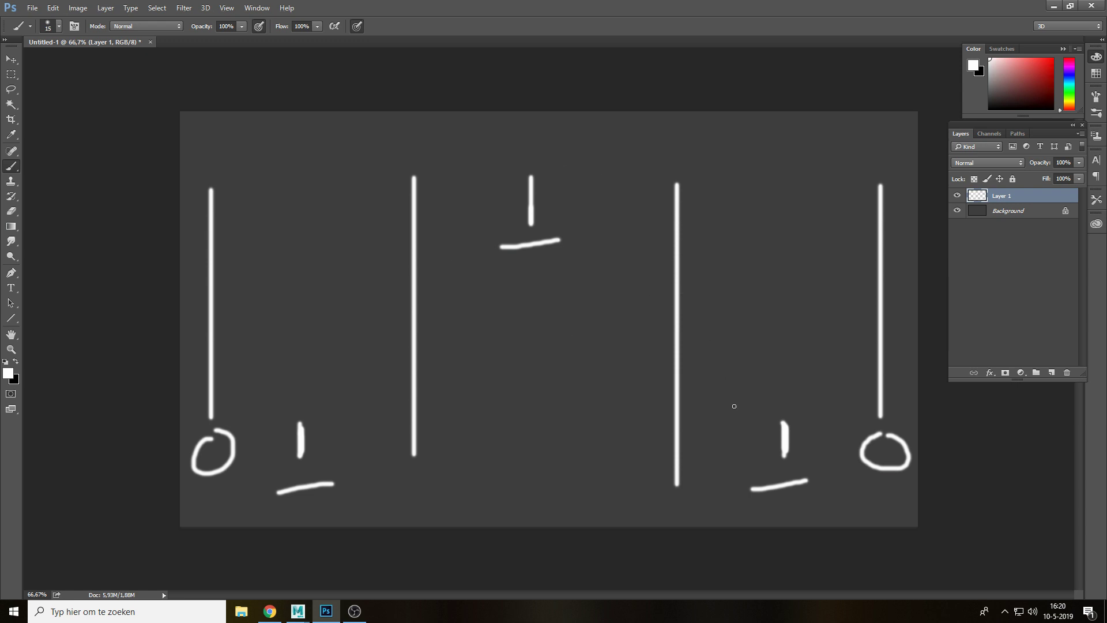
{"action": "mouse_move", "coordinate": [721, 407]}
{"action": "left_mouse_down"}
{"action": "mouse_move", "coordinate": [744, 432]}
{"action": "mouse_move", "coordinate": [763, 431]}
{"action": "mouse_move", "coordinate": [733, 440]}
{"action": "left_mouse_up"}
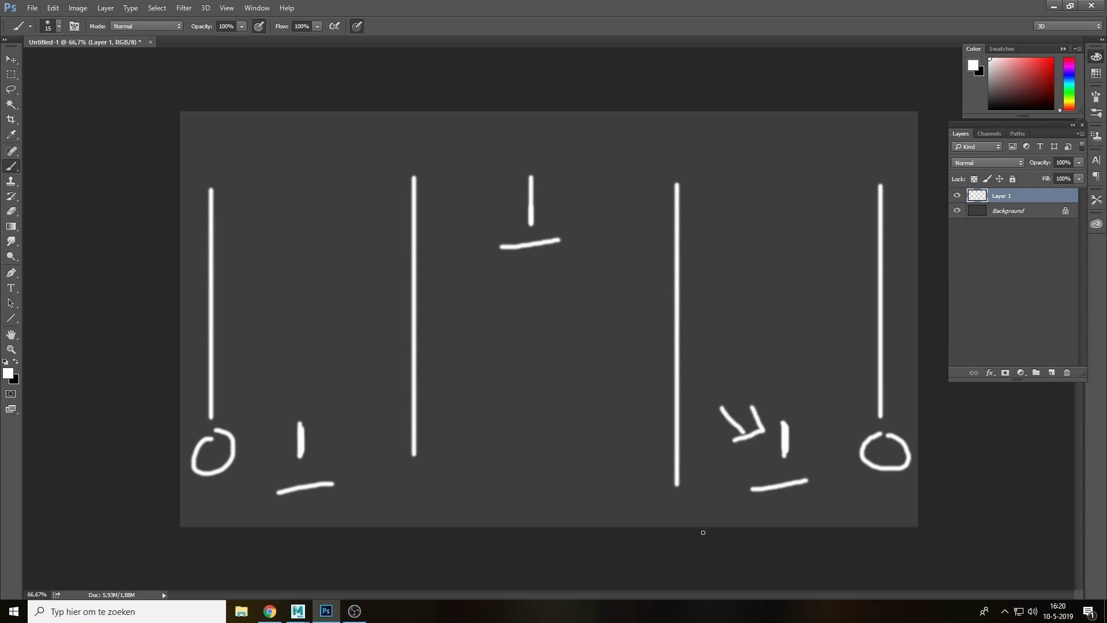
{"action": "key", "text": "ctrl+z"}
{"action": "key", "text": "ctrl+z"}
{"action": "mouse_move", "coordinate": [689, 154]}
{"action": "left_mouse_down"}
{"action": "mouse_move", "coordinate": [267, 202]}
{"action": "mouse_move", "coordinate": [785, 247]}
{"action": "left_mouse_up"}
{"action": "key", "text": "ctrl+z"}
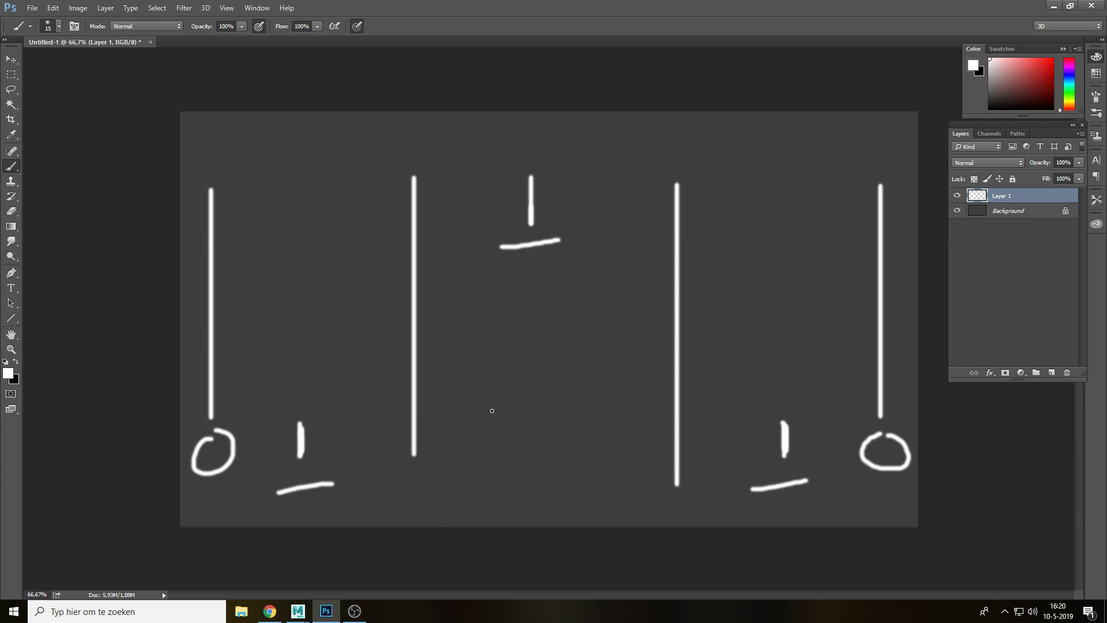
{"action": "mouse_move", "coordinate": [314, 393]}
{"action": "left_mouse_down"}
{"action": "mouse_move", "coordinate": [348, 407]}
{"action": "mouse_move", "coordinate": [317, 392]}
{"action": "left_mouse_up"}
{"action": "key", "text": "ctrl+z"}
Switch to Maya and lower the character's pelvis control into a crouch at frame 1805
{"action": "left_click", "coordinate": [358, 562]}
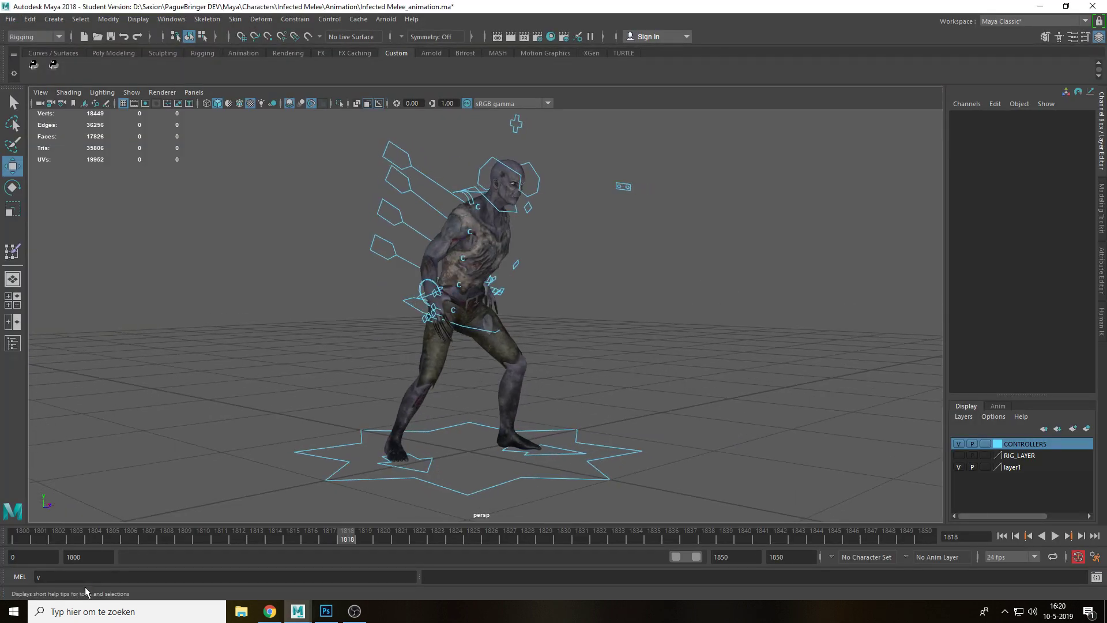
{"action": "left_click_drag", "start_coordinate": [612, 395], "coordinate": [581, 397], "text": "alt"}
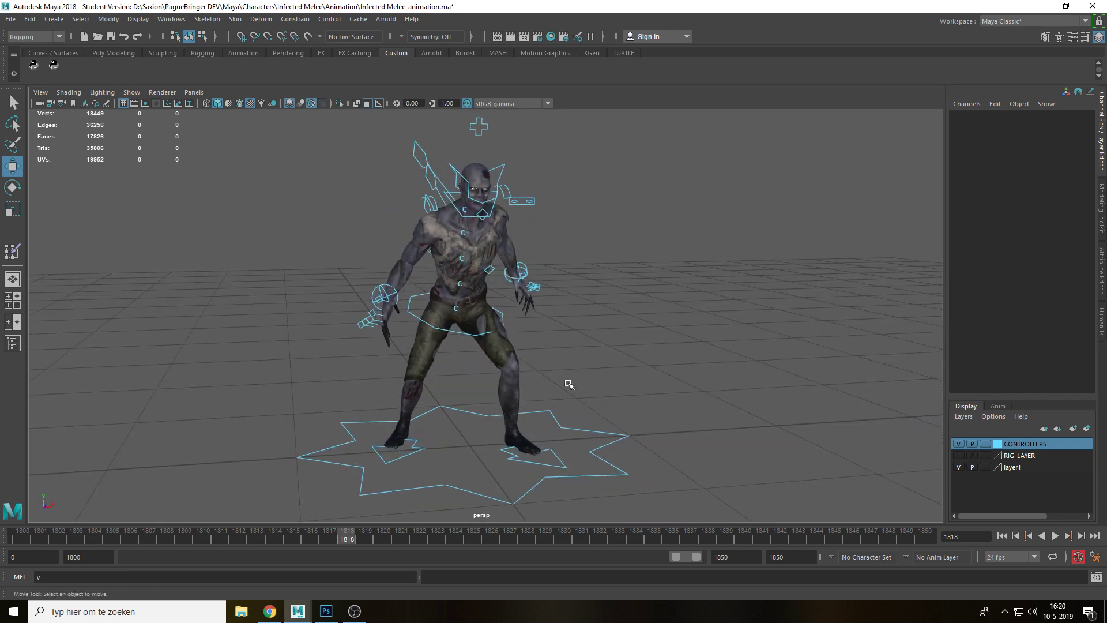
{"action": "scroll", "coordinate": [568, 381], "scroll_direction": "up", "scroll_amount": 3}
{"action": "left_click", "coordinate": [452, 340]}
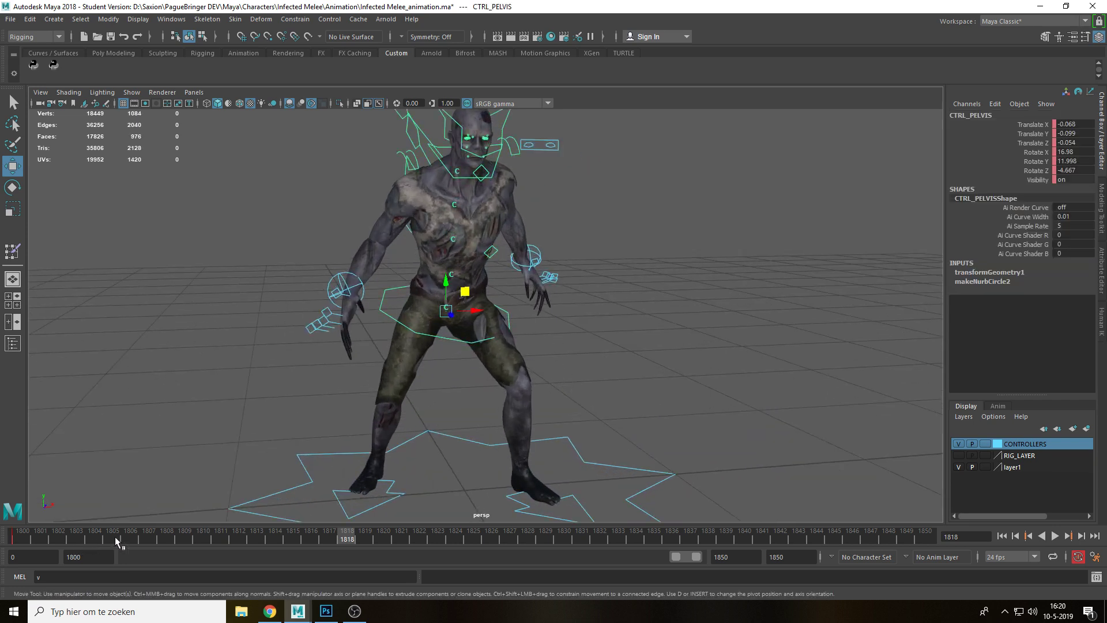
{"action": "key", "text": "alt+v"}
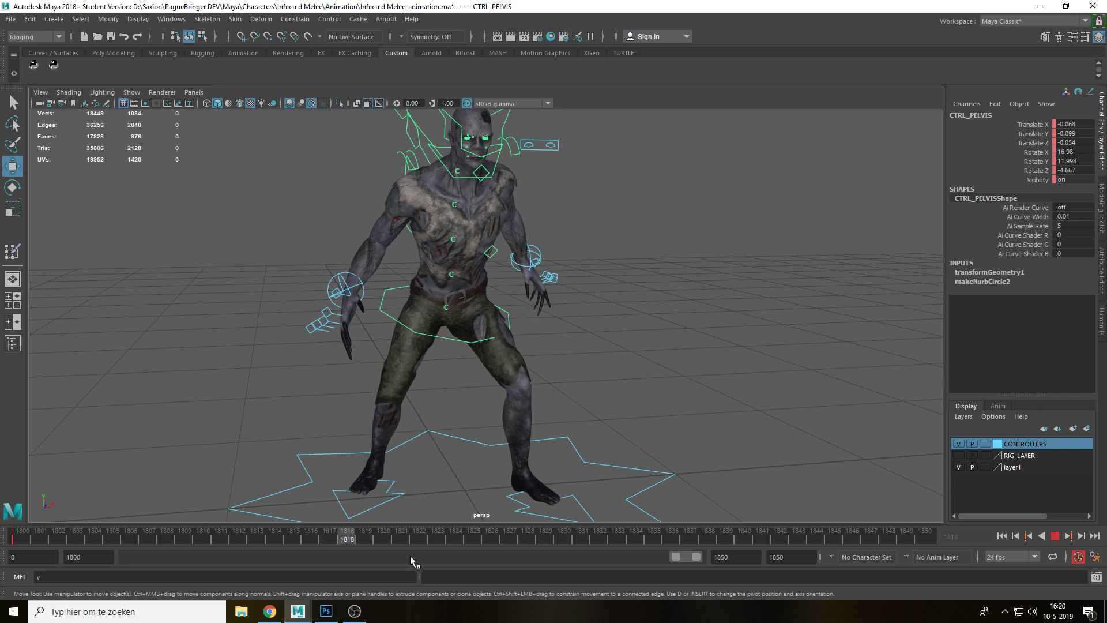
{"action": "key", "text": "alt+v"}
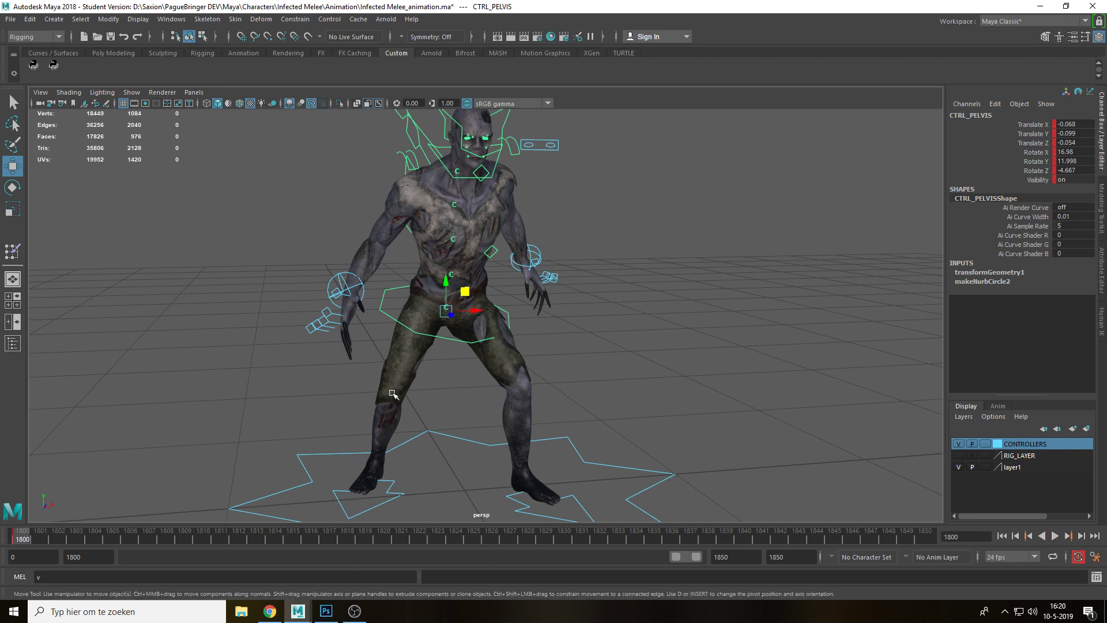
{"action": "middle_click_drag", "start_coordinate": [393, 391], "coordinate": [413, 364], "text": "alt"}
{"action": "left_click", "coordinate": [119, 537]}
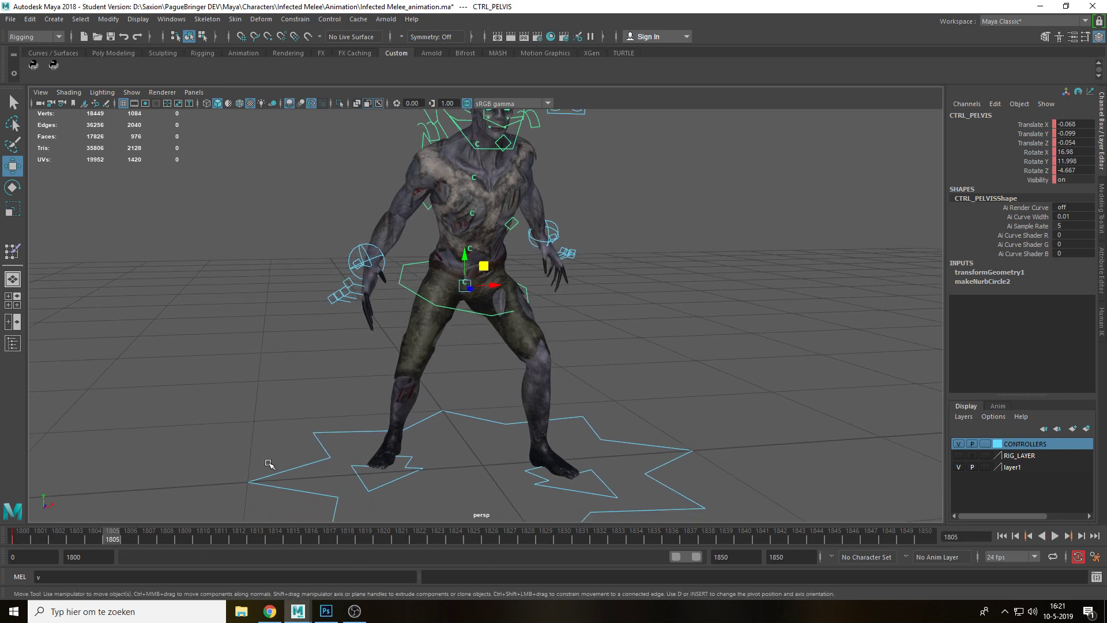
{"action": "mouse_move", "coordinate": [464, 261]}
{"action": "left_mouse_down"}
{"action": "mouse_move", "coordinate": [470, 340]}
{"action": "mouse_move", "coordinate": [517, 314]}
{"action": "mouse_move", "coordinate": [300, 517]}
{"action": "left_mouse_up"}
Raise the pelvis control to a Translate Y of about 0.164 at frame 1810 and key the same pose at frame 1820
{"action": "left_click_drag", "start_coordinate": [109, 540], "coordinate": [204, 542]}
{"action": "middle_click_drag", "start_coordinate": [473, 293], "coordinate": [540, 333], "text": "alt"}
{"action": "left_click_drag", "start_coordinate": [539, 333], "coordinate": [531, 363]}
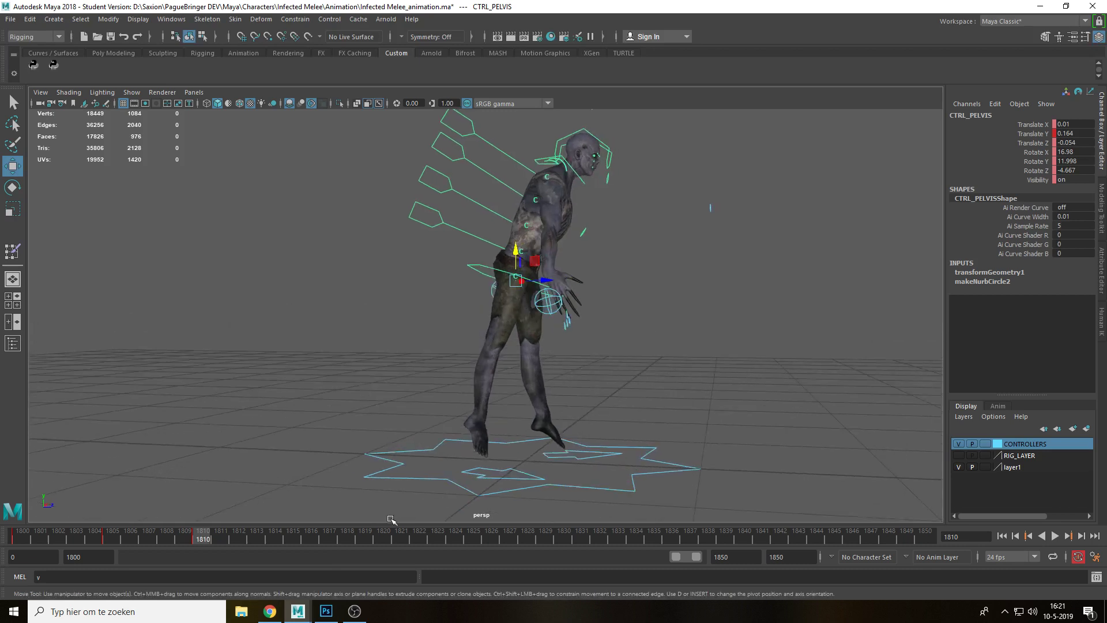
{"action": "left_click", "coordinate": [380, 538]}
{"action": "key", "text": "s"}
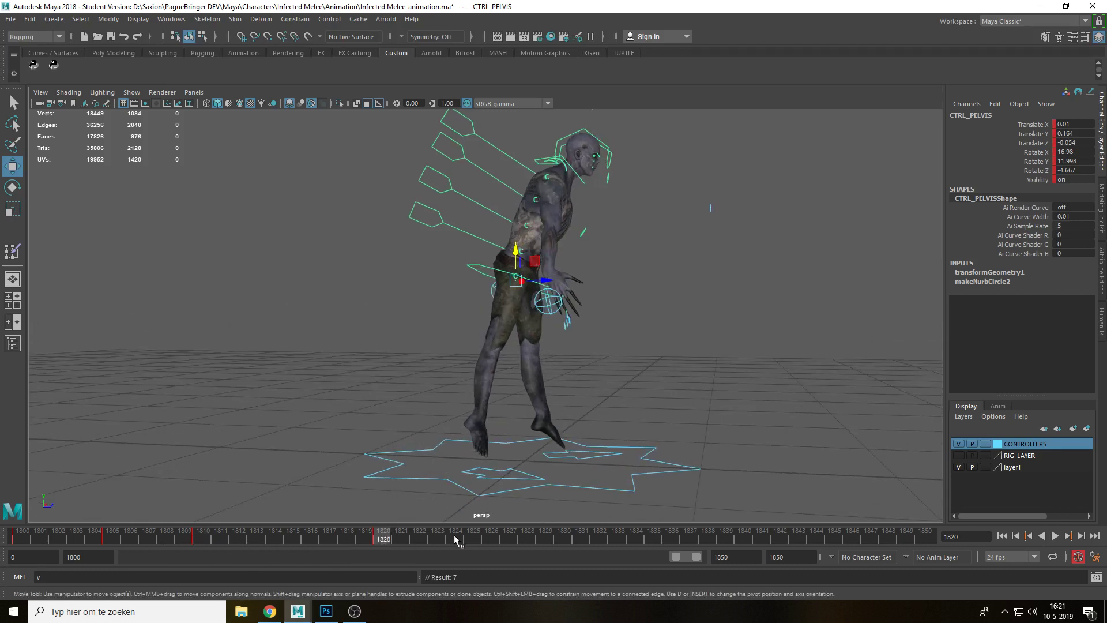
Lower the pelvis control to a Translate Y of about -0.335 at frame 1825, key it, and scrub through the motion
{"action": "left_click", "coordinate": [473, 538]}
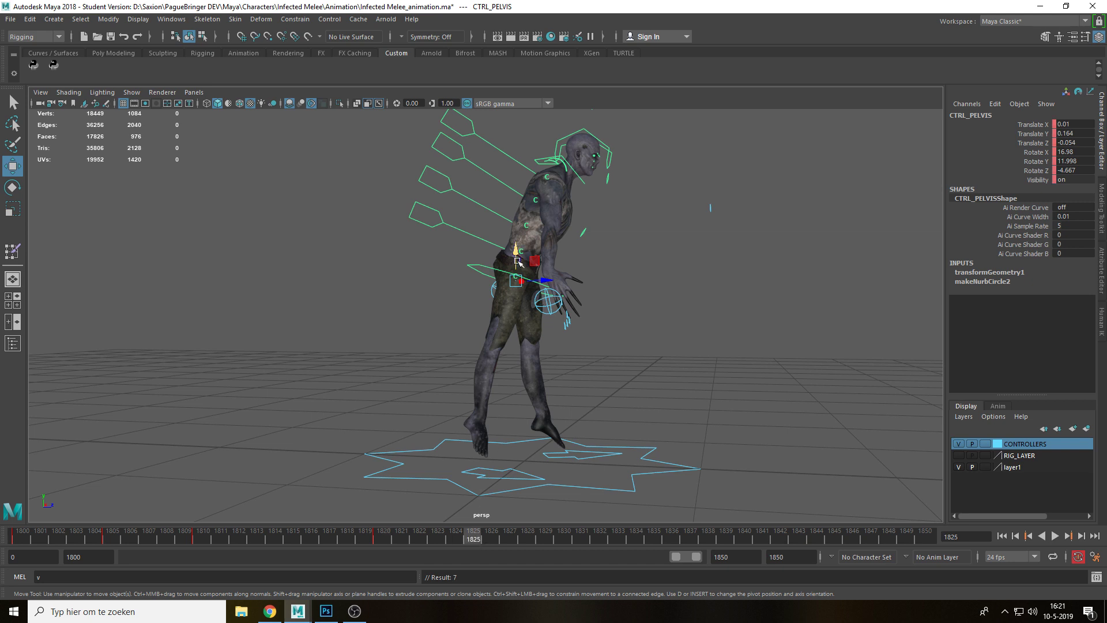
{"action": "left_click_drag", "start_coordinate": [515, 254], "coordinate": [517, 342]}
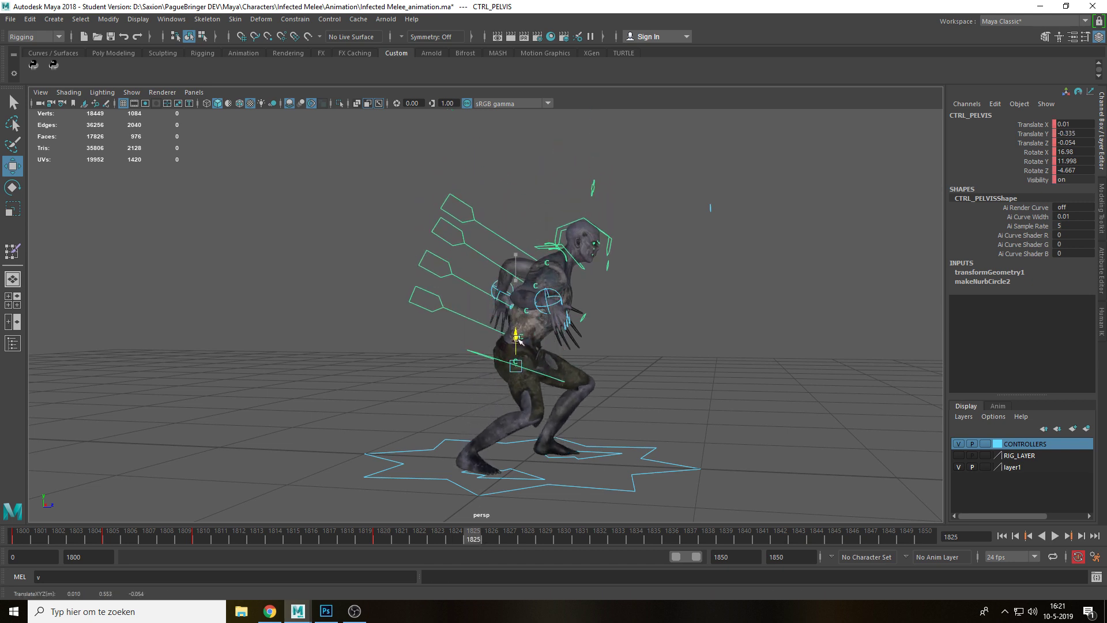
{"action": "key", "text": "s"}
{"action": "mouse_move", "coordinate": [293, 539]}
{"action": "left_mouse_down"}
{"action": "mouse_move", "coordinate": [29, 544]}
{"action": "mouse_move", "coordinate": [257, 542]}
{"action": "left_mouse_up"}
{"action": "mouse_move", "coordinate": [345, 540]}
{"action": "left_mouse_down"}
{"action": "mouse_move", "coordinate": [934, 548]}
{"action": "mouse_move", "coordinate": [49, 562]}
{"action": "mouse_move", "coordinate": [26, 538]}
{"action": "left_mouse_up"}
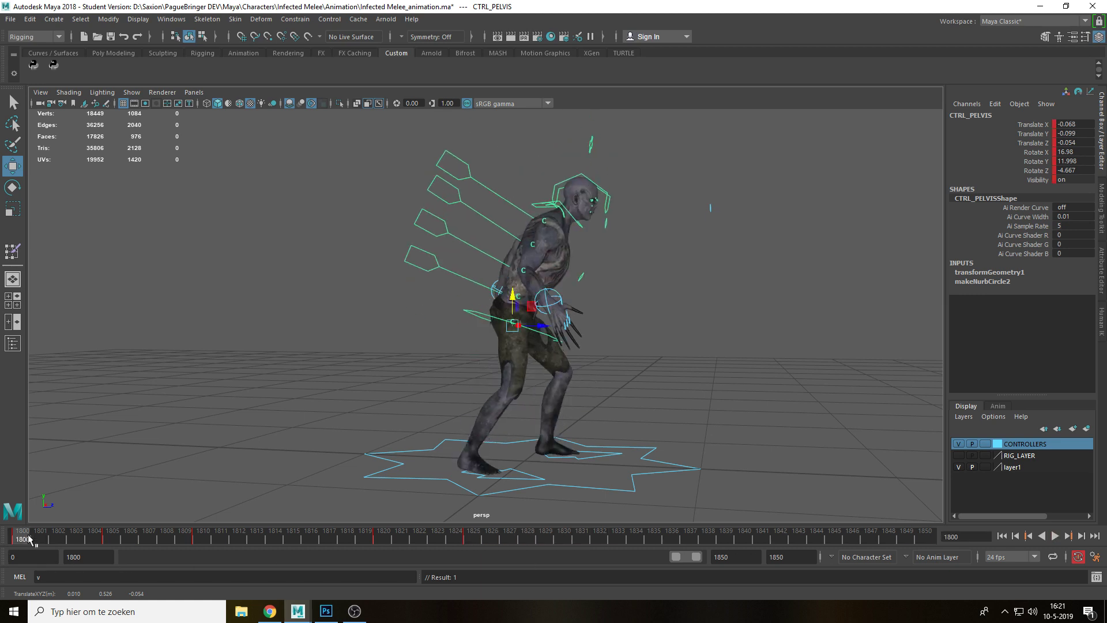
Copy the pelvis key from frame 1800, paste it at frame 1830, and play back the animation
{"action": "right_click", "coordinate": [26, 534]}
{"action": "left_click", "coordinate": [66, 365]}
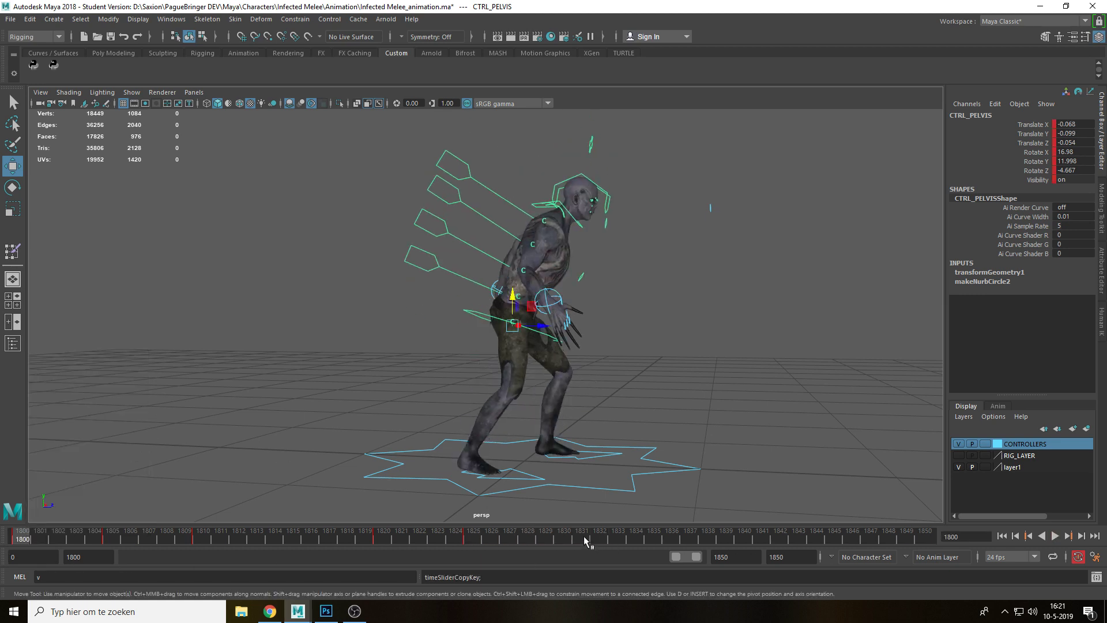
{"action": "left_click", "coordinate": [564, 539]}
{"action": "right_click", "coordinate": [564, 539]}
{"action": "mouse_move", "coordinate": [635, 376]}
{"action": "left_click", "coordinate": [732, 383]}
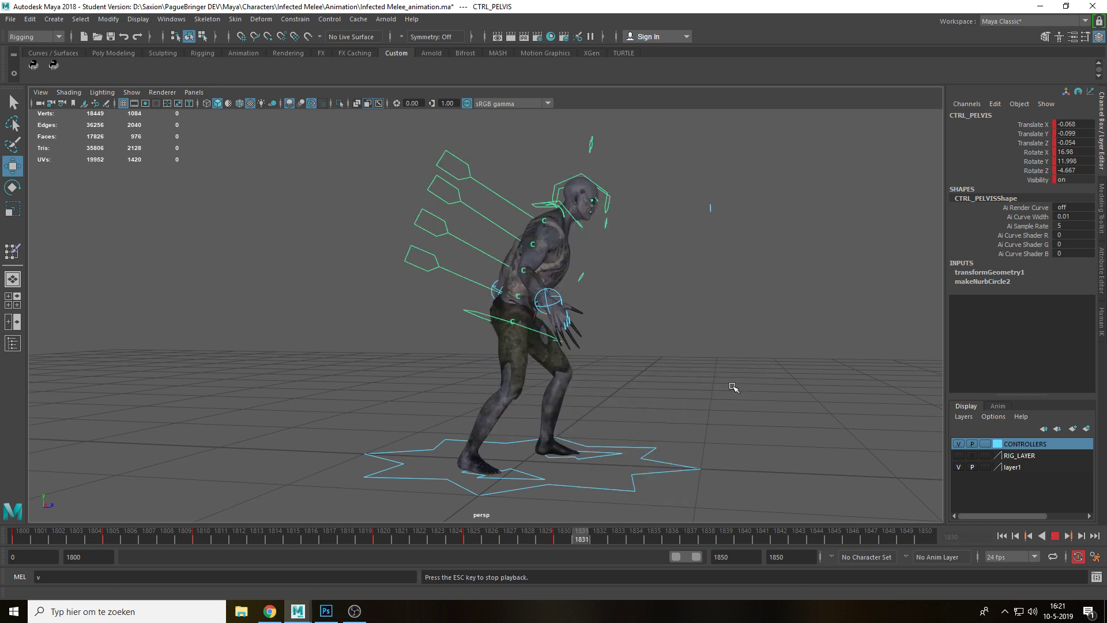
{"action": "key", "text": "alt+v"}
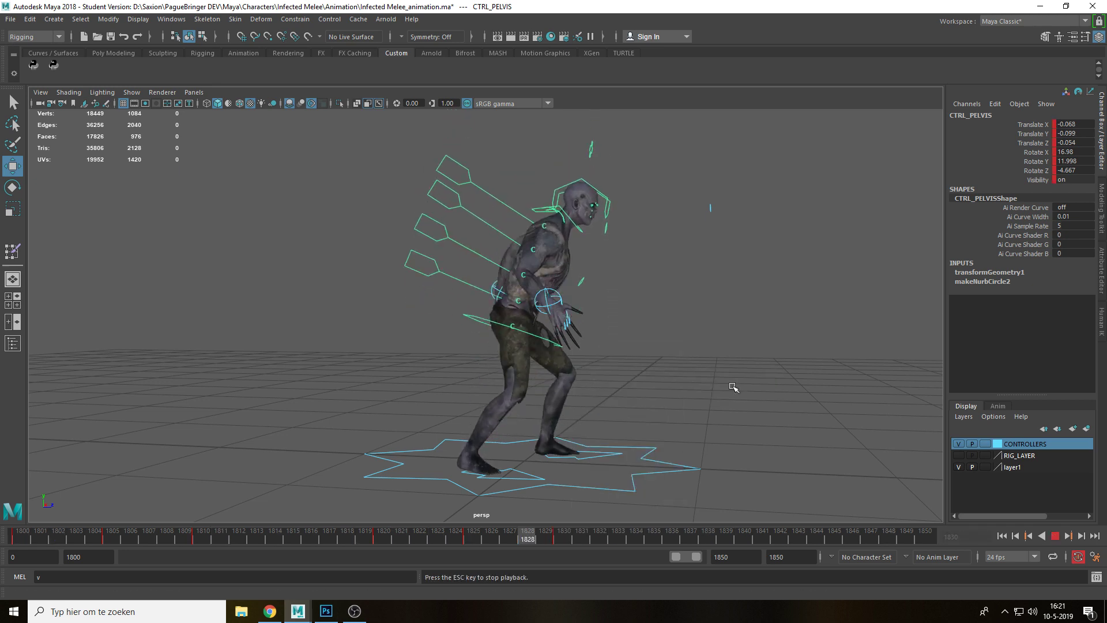
{"action": "key", "text": "alt+v"}
{"action": "left_click_drag", "start_coordinate": [477, 537], "coordinate": [578, 548]}
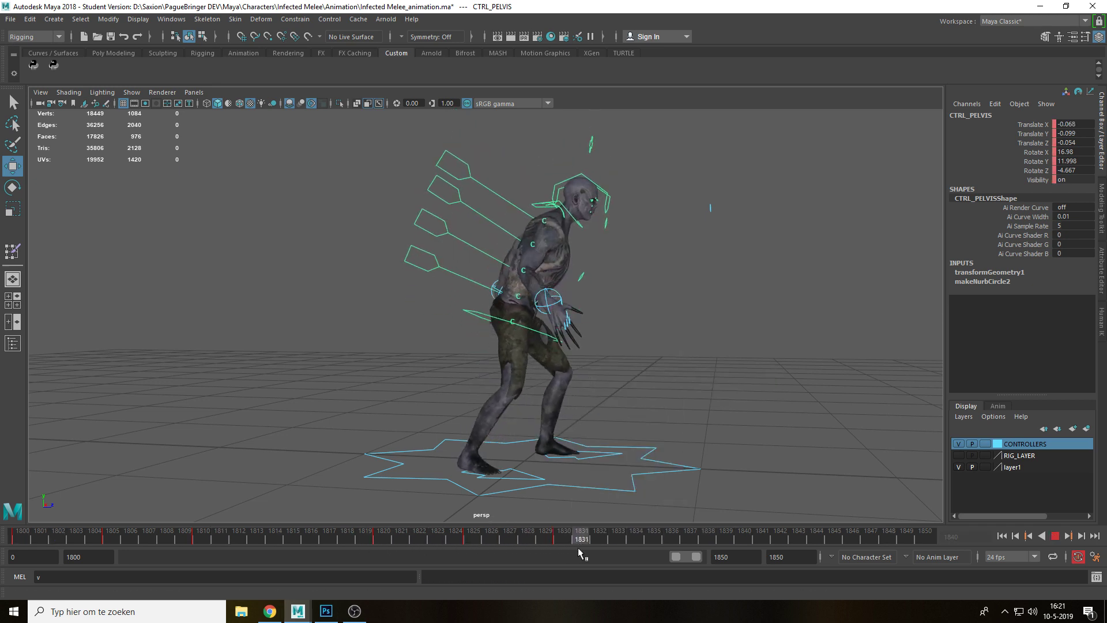
{"action": "key", "text": "alt+v"}
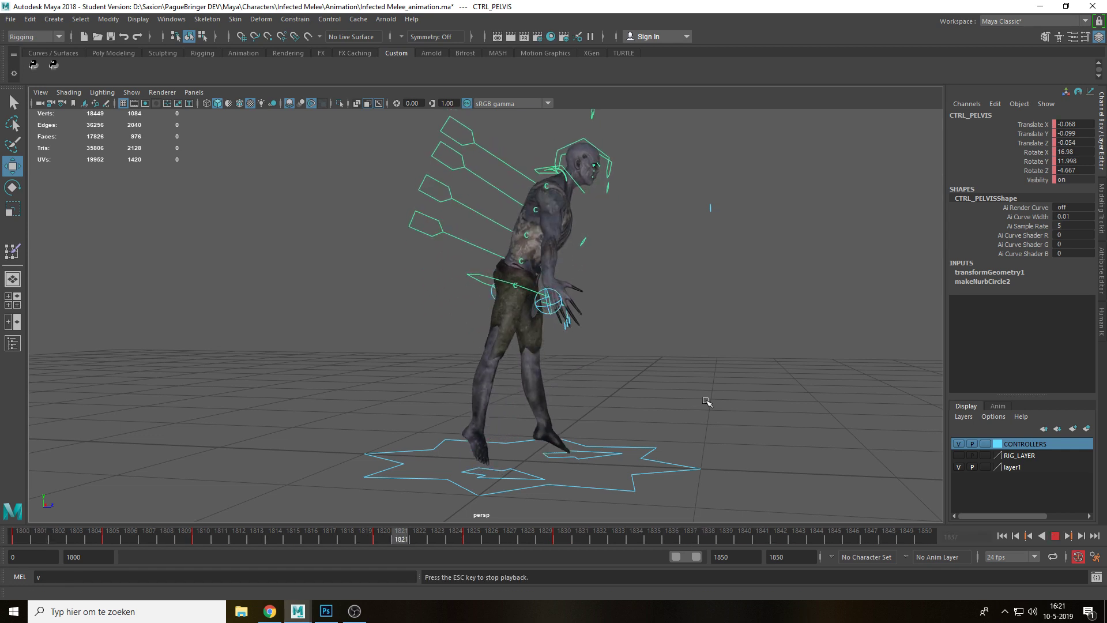
{"action": "key", "text": "Escape"}
Move the pelvis key from frame 1830 to frame 1840 and play back the animation to check the timing
{"action": "left_click_drag", "start_coordinate": [438, 537], "coordinate": [636, 537], "text": "shift"}
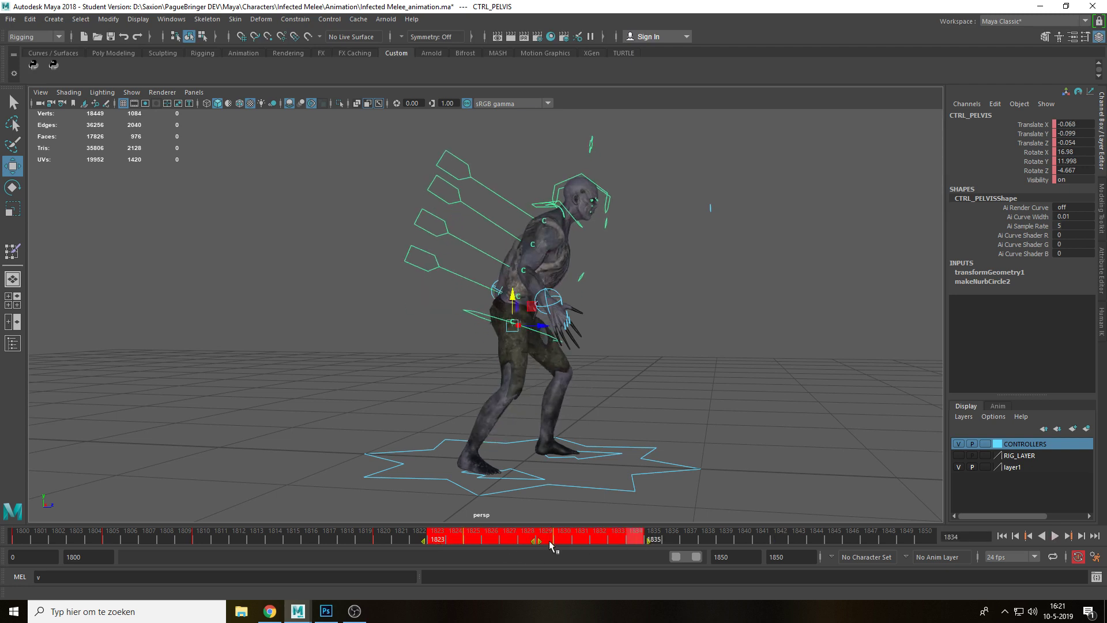
{"action": "left_click_drag", "start_coordinate": [763, 537], "coordinate": [546, 545]}
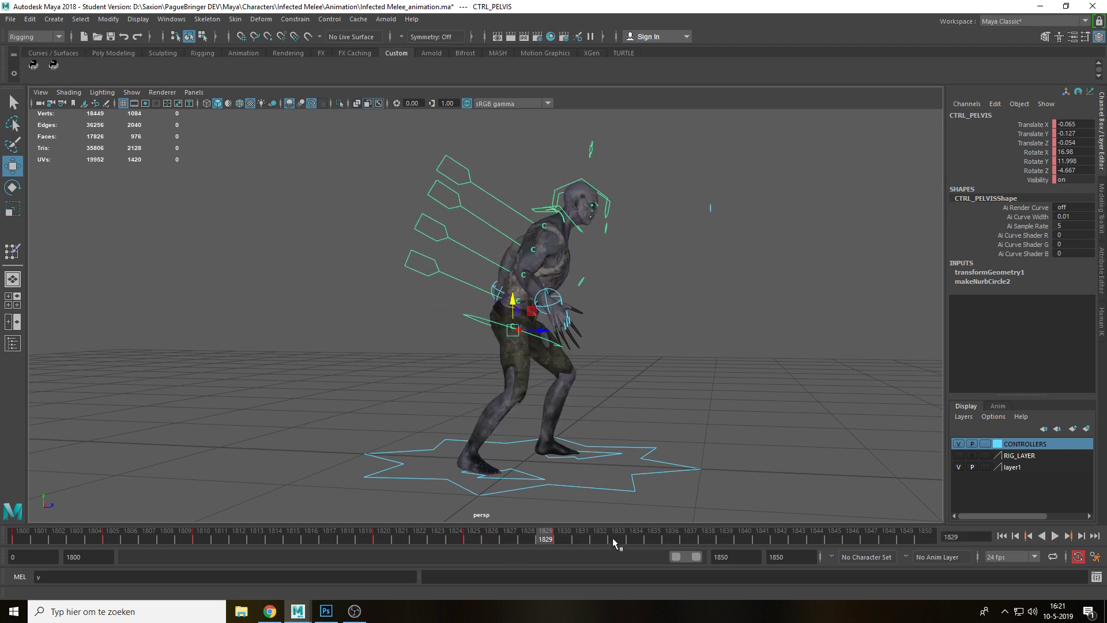
{"action": "left_click_drag", "start_coordinate": [616, 541], "coordinate": [747, 542], "text": "shift"}
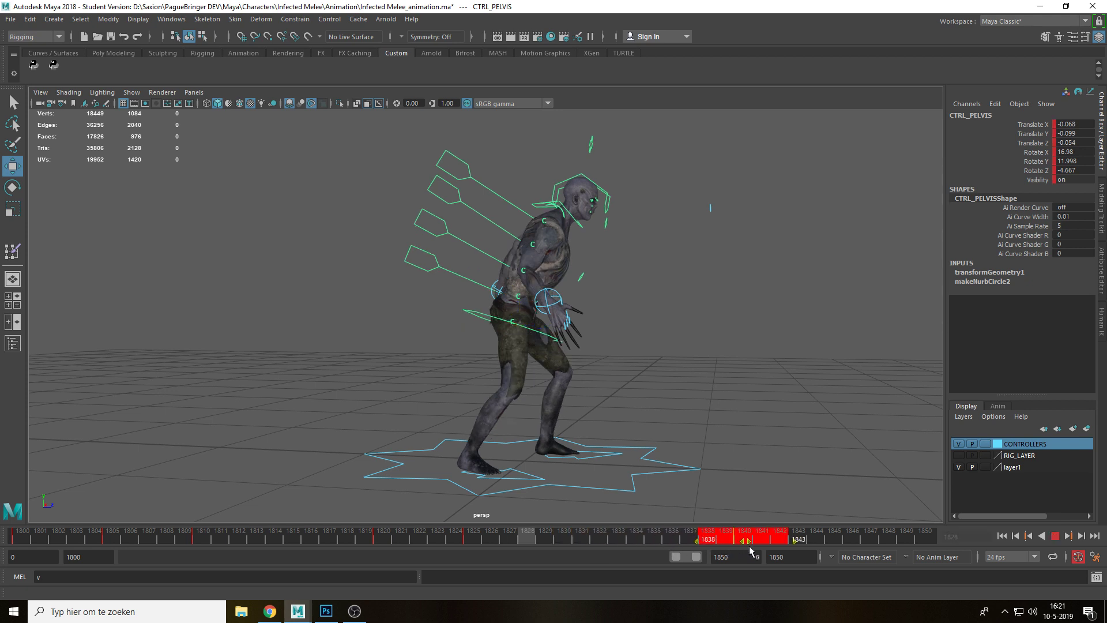
{"action": "left_click", "coordinate": [583, 542]}
{"action": "left_click_drag", "start_coordinate": [583, 542], "coordinate": [461, 540]}
{"action": "key", "text": "alt+v"}
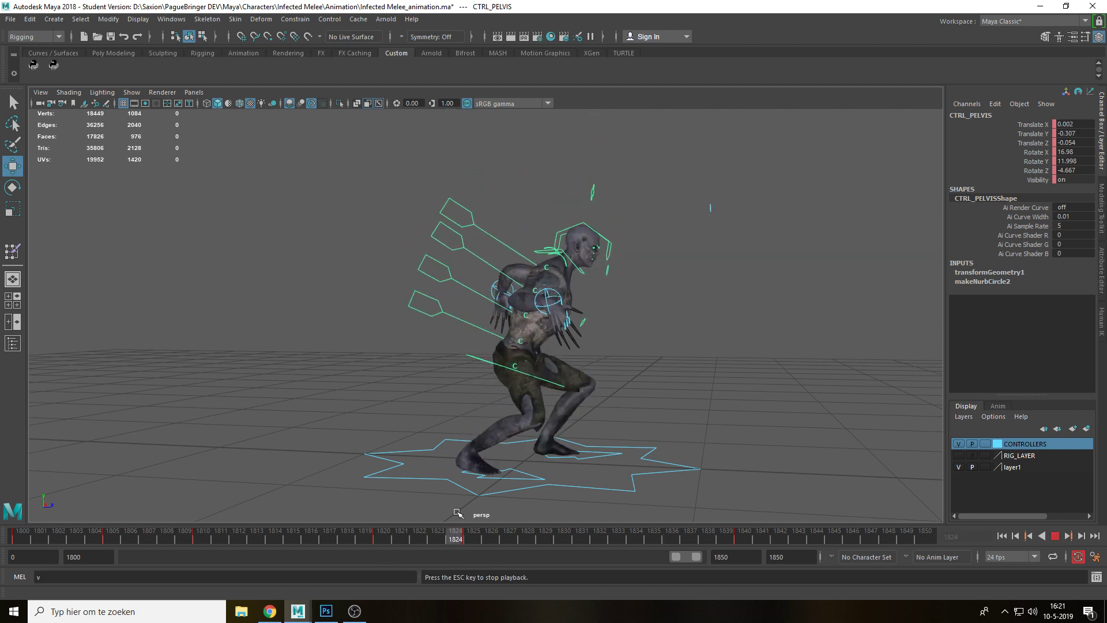
{"action": "key", "text": "Escape"}
{"action": "left_click_drag", "start_coordinate": [630, 449], "coordinate": [569, 445], "text": "alt"}
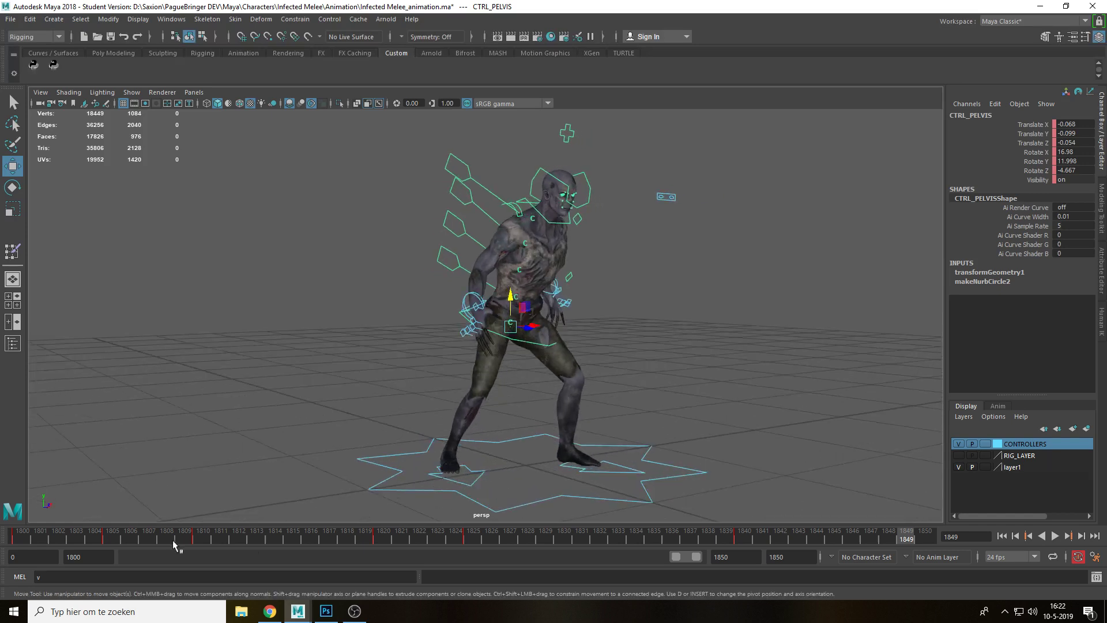
At frame 1805, shift the pelvis control forward along its Z axis so the crouch leans into the jump
{"action": "key", "text": "alt+v"}
{"action": "left_click_drag", "start_coordinate": [68, 545], "coordinate": [5, 558]}
{"action": "left_click_drag", "start_coordinate": [663, 406], "coordinate": [557, 416], "text": "alt"}
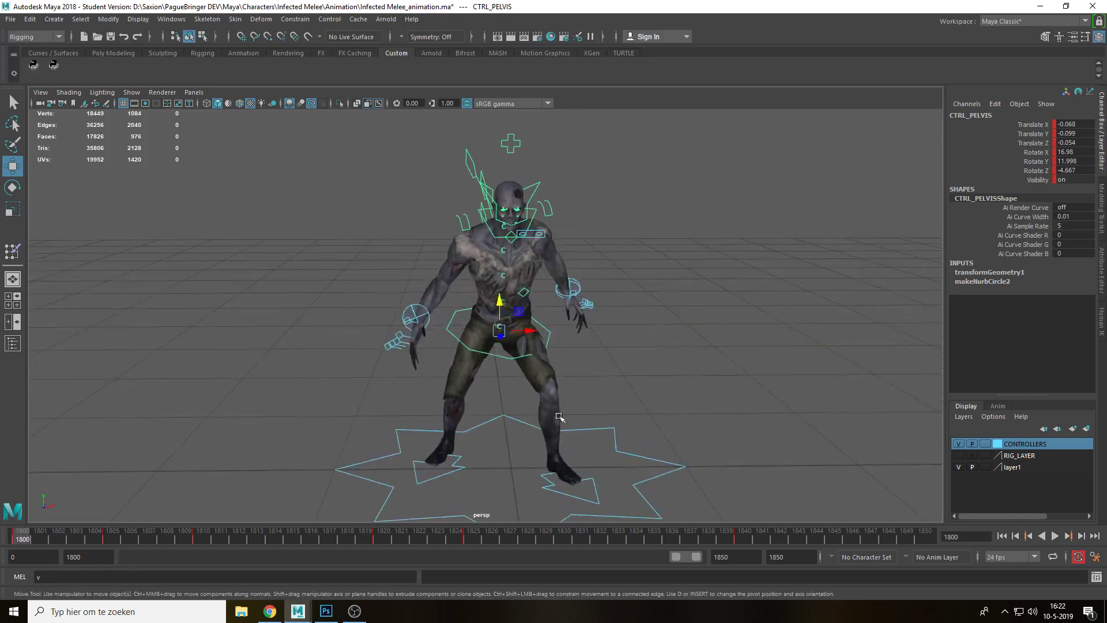
{"action": "middle_click_drag", "start_coordinate": [555, 399], "coordinate": [543, 339], "text": "alt"}
{"action": "left_click", "coordinate": [119, 540]}
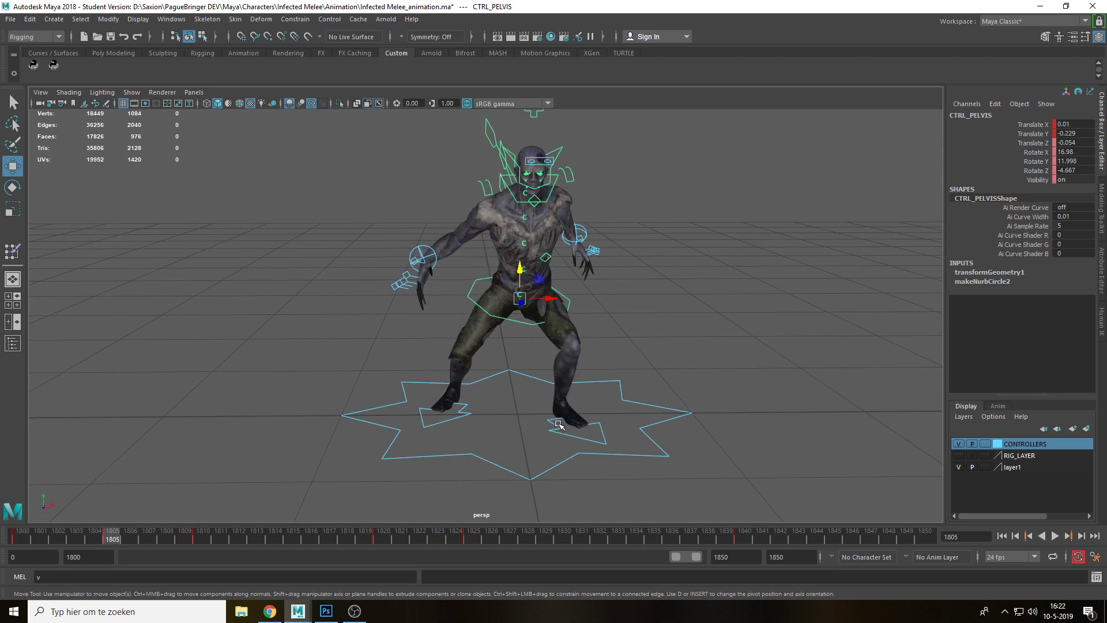
{"action": "left_click_drag", "start_coordinate": [537, 380], "coordinate": [621, 378], "text": "alt"}
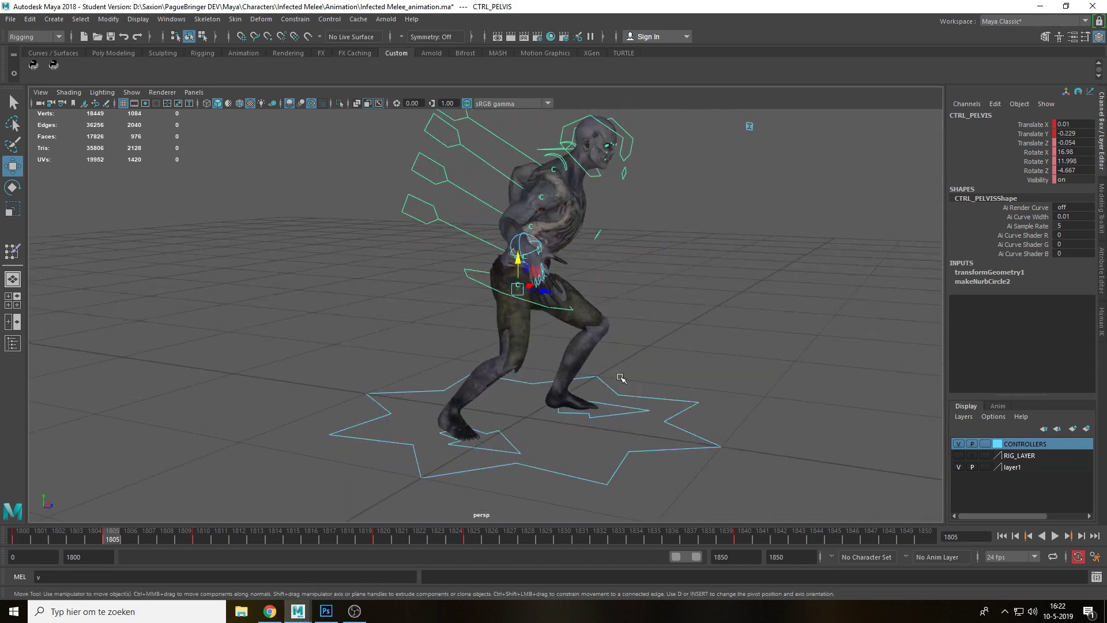
{"action": "left_click_drag", "start_coordinate": [249, 460], "coordinate": [597, 338], "text": "alt"}
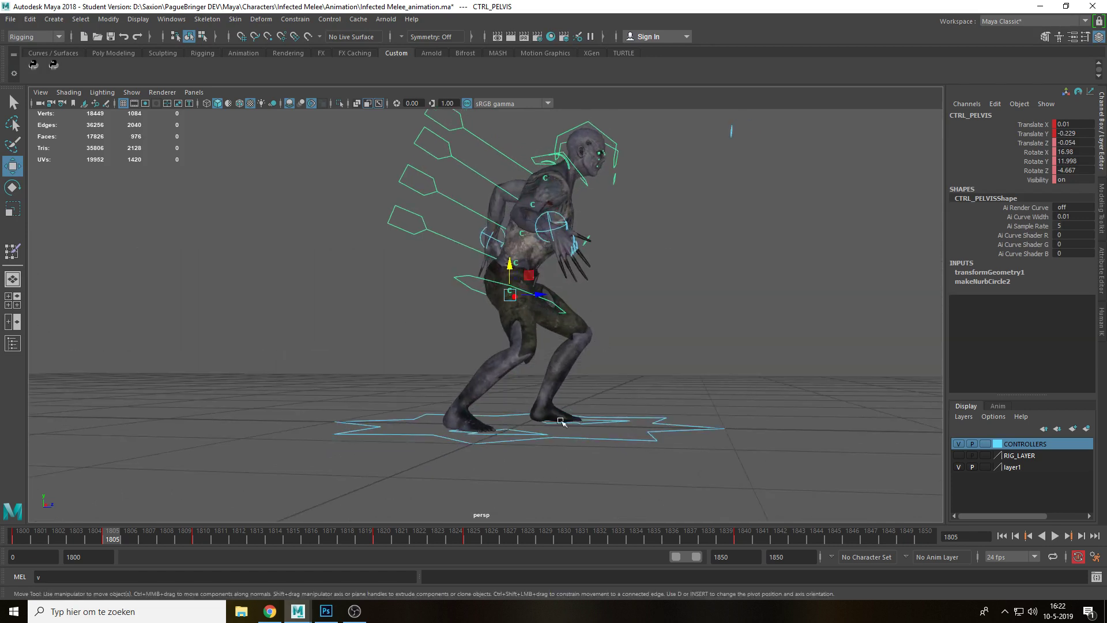
{"action": "left_click_drag", "start_coordinate": [607, 406], "coordinate": [606, 436], "text": "alt"}
{"action": "left_click_drag", "start_coordinate": [538, 289], "coordinate": [540, 288]}
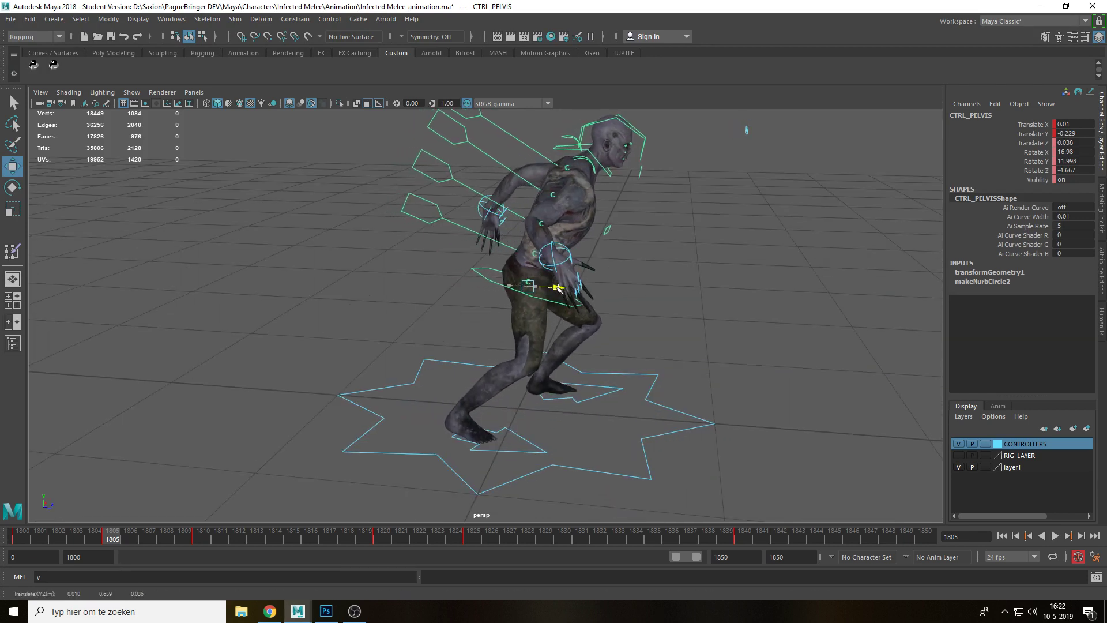
{"action": "left_click_drag", "start_coordinate": [645, 442], "coordinate": [612, 426], "text": "alt"}
{"action": "left_click_drag", "start_coordinate": [549, 294], "coordinate": [556, 295]}
{"action": "left_click_drag", "start_coordinate": [557, 311], "coordinate": [680, 315], "text": "alt"}
Scrub to frame 1808, key the left foot control there and raise its Foot Roll to 15.6
{"action": "mouse_move", "coordinate": [119, 538]}
{"action": "left_mouse_down"}
{"action": "mouse_move", "coordinate": [528, 539]}
{"action": "mouse_move", "coordinate": [4, 547]}
{"action": "mouse_move", "coordinate": [211, 554]}
{"action": "mouse_move", "coordinate": [92, 550]}
{"action": "mouse_move", "coordinate": [130, 552]}
{"action": "left_mouse_up"}
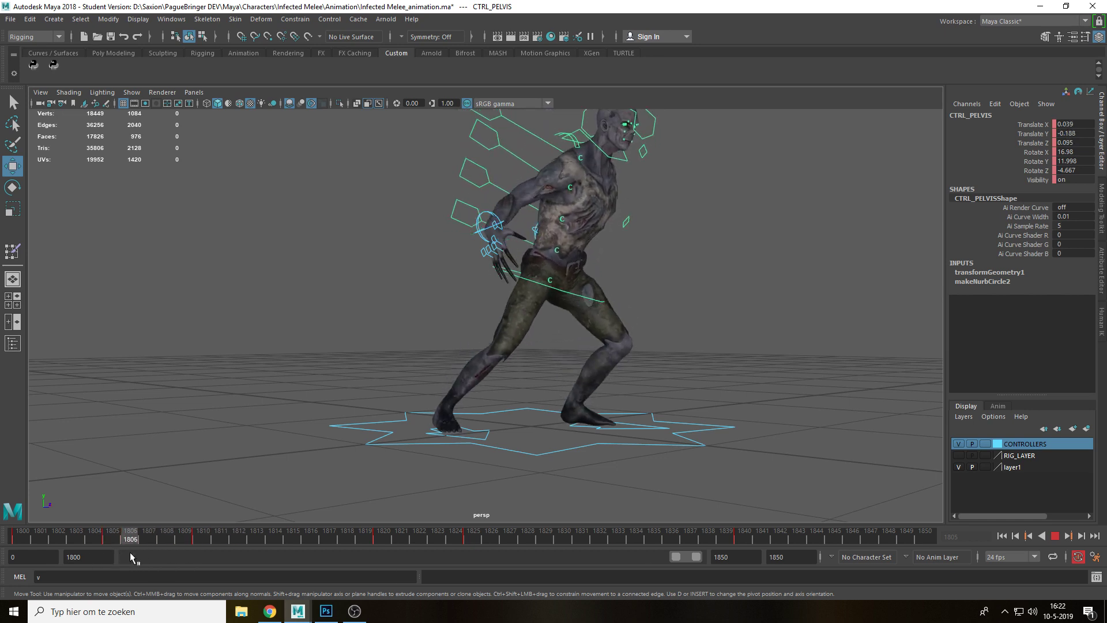
{"action": "left_click_drag", "start_coordinate": [597, 408], "coordinate": [606, 434], "text": "alt"}
{"action": "scroll", "coordinate": [610, 435], "scroll_direction": "up", "scroll_amount": 2}
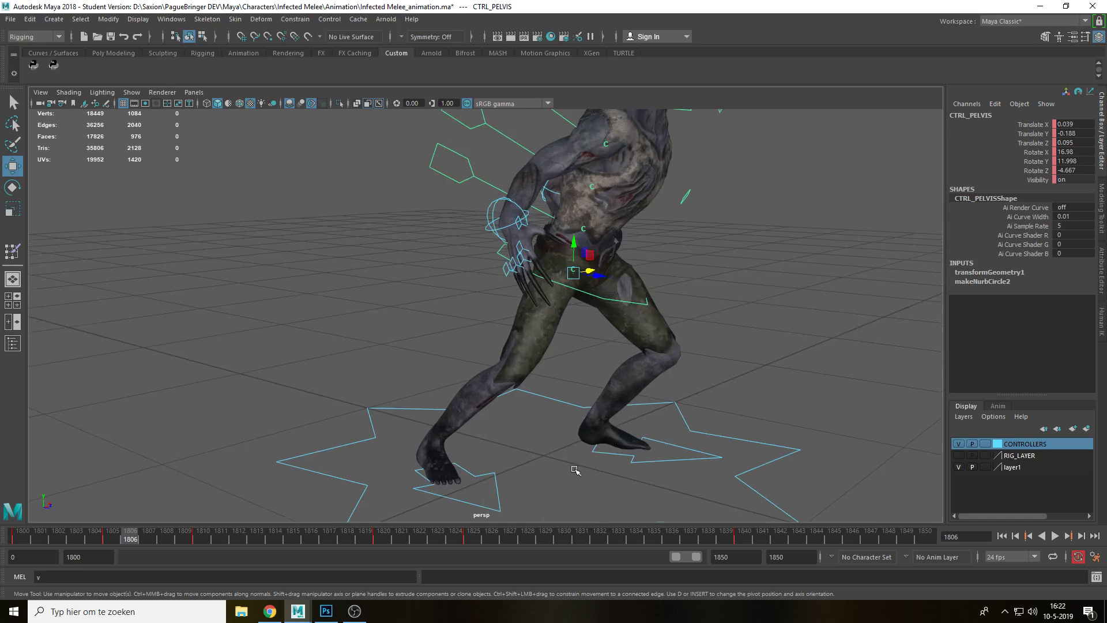
{"action": "left_click_drag", "start_coordinate": [119, 536], "coordinate": [168, 540]}
{"action": "left_click_drag", "start_coordinate": [445, 456], "coordinate": [645, 421], "text": "alt"}
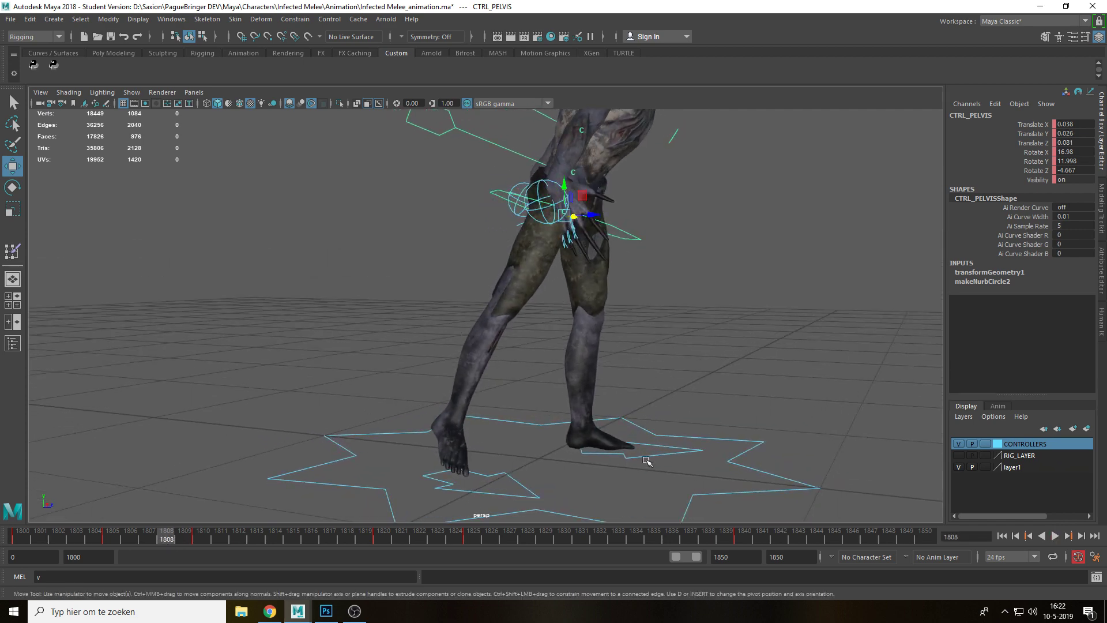
{"action": "left_click", "coordinate": [612, 497]}
{"action": "left_click", "coordinate": [639, 455]}
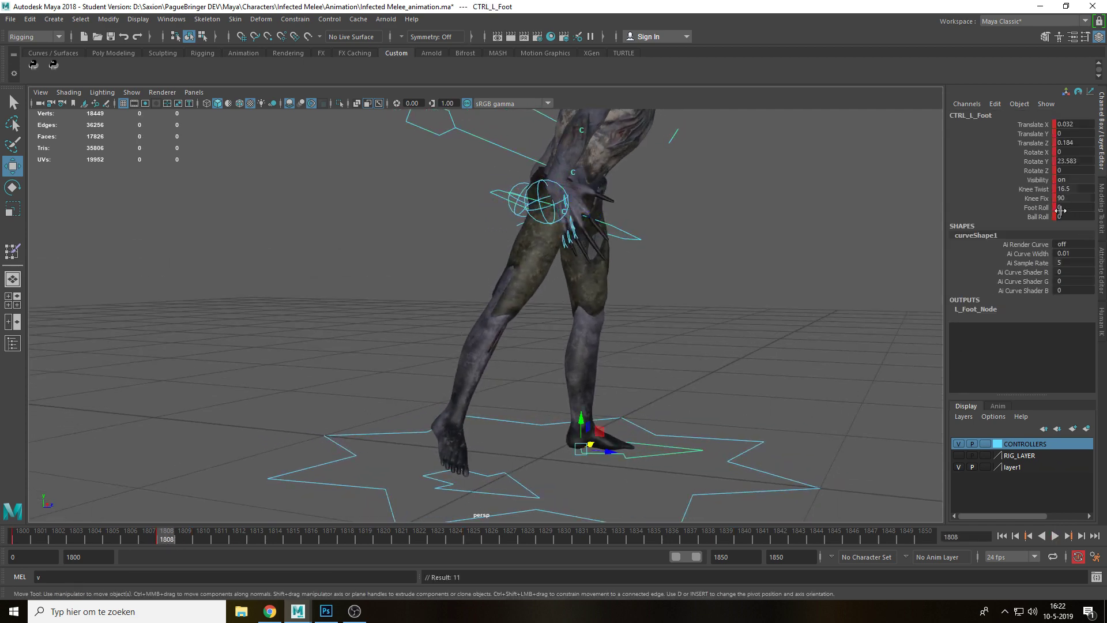
{"action": "left_click", "coordinate": [1036, 208]}
{"action": "middle_click_drag", "start_coordinate": [659, 366], "coordinate": [696, 391]}
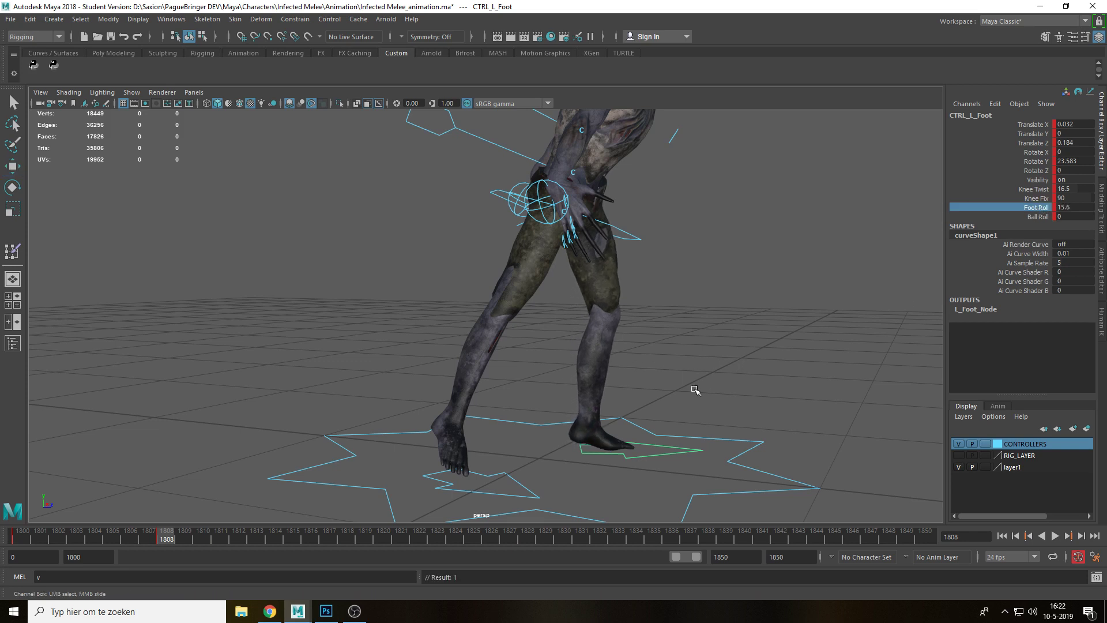
{"action": "left_click_drag", "start_coordinate": [696, 391], "coordinate": [601, 283], "text": "alt"}
Set the left foot control's Foot Roll to 0 at frames 1805 and 1810
{"action": "left_click_drag", "start_coordinate": [165, 539], "coordinate": [107, 544]}
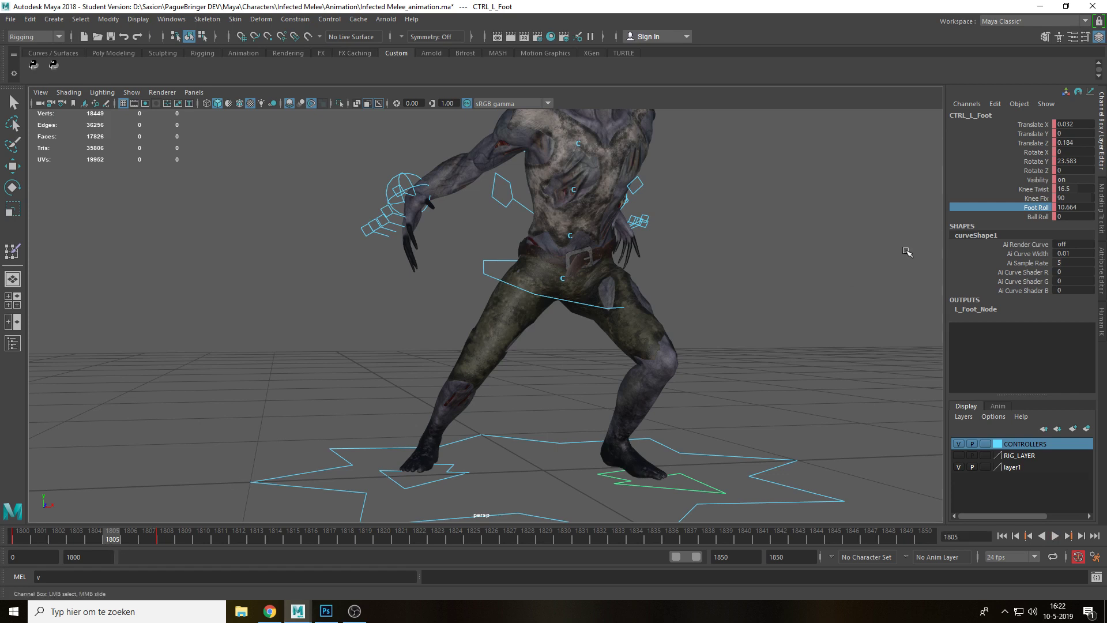
{"action": "double_click", "coordinate": [1068, 207]}
{"action": "type", "text": "0"}
{"action": "key", "text": "Return"}
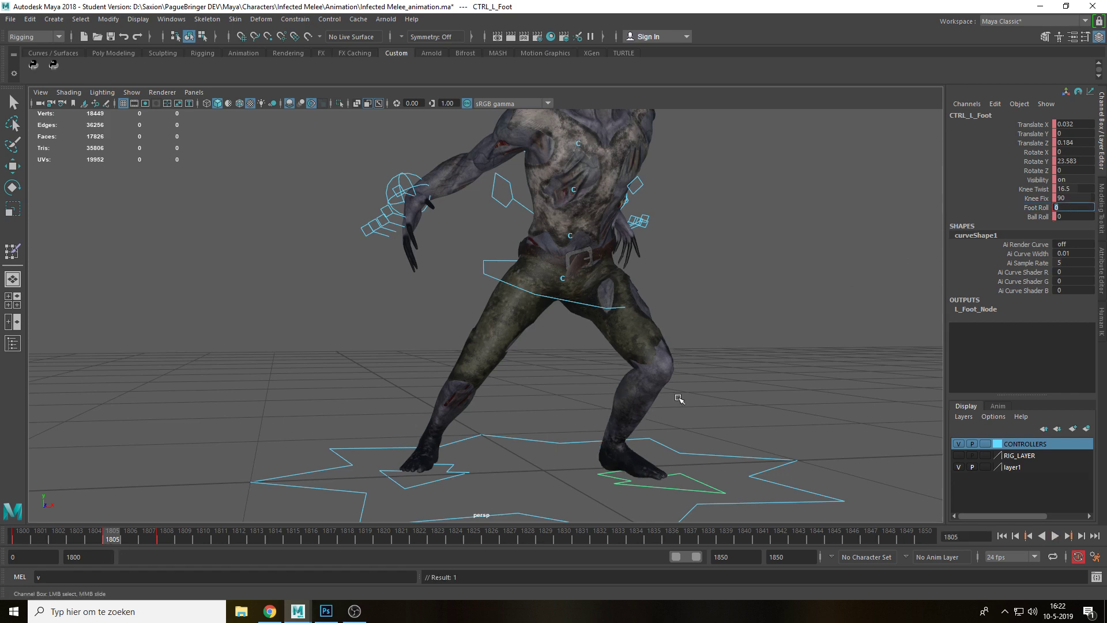
{"action": "left_click_drag", "start_coordinate": [102, 543], "coordinate": [206, 545]}
{"action": "left_click_drag", "start_coordinate": [557, 415], "coordinate": [671, 428], "text": "alt"}
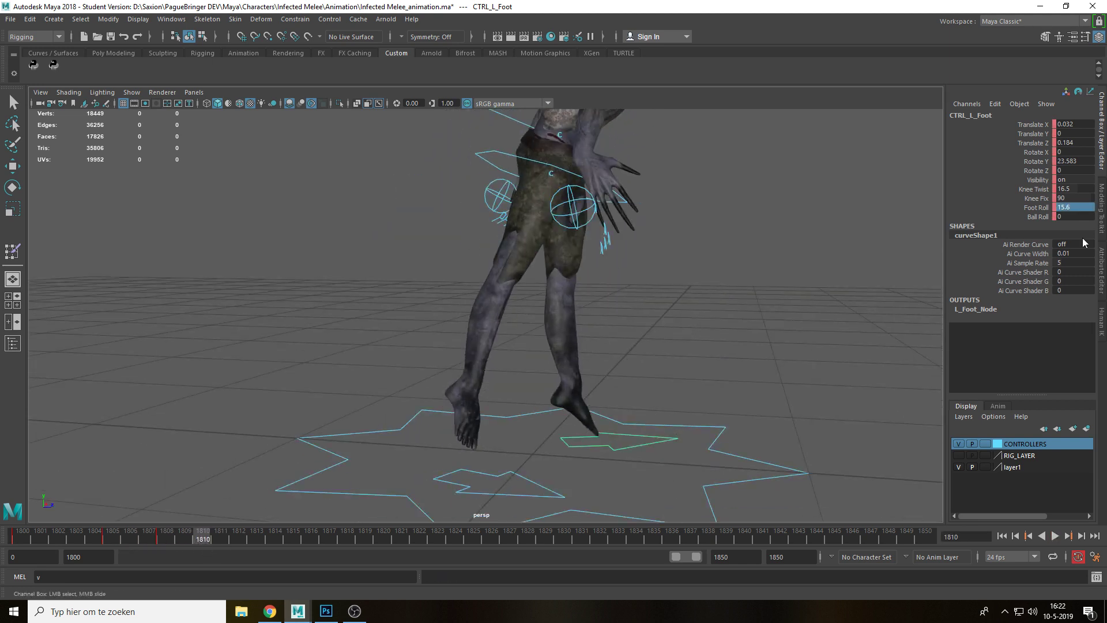
{"action": "key", "text": "Return"}
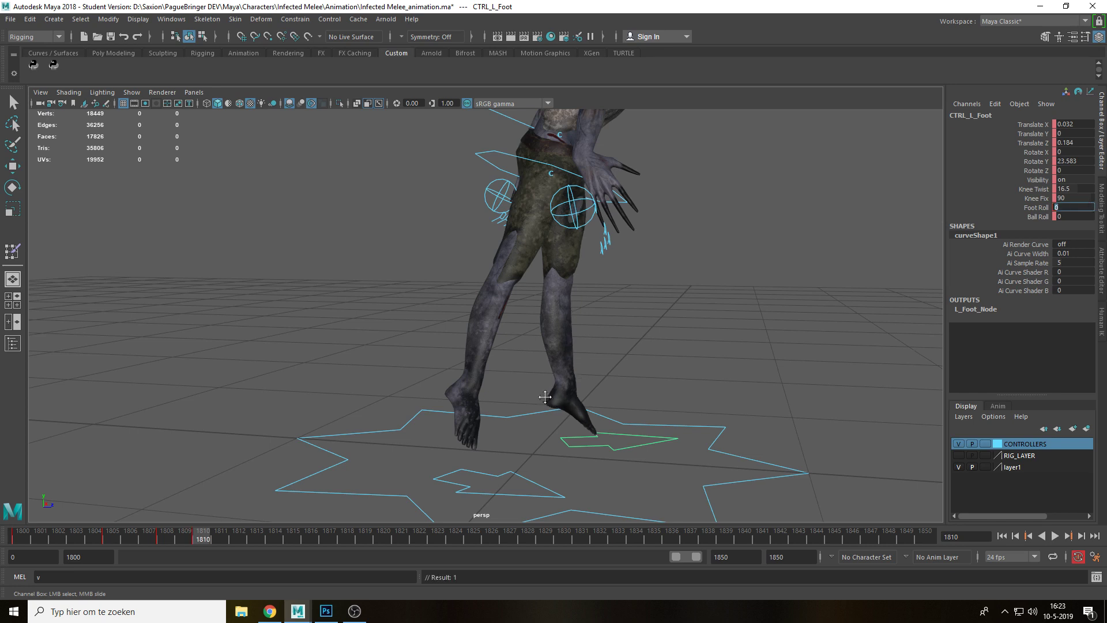
Key the right foot control at frame 1805 and set its Foot Roll to 23.7 at frame 1807
{"action": "middle_click_drag", "start_coordinate": [545, 397], "coordinate": [540, 406], "text": "alt"}
{"action": "key", "text": "q"}
{"action": "left_click", "coordinate": [483, 485]}
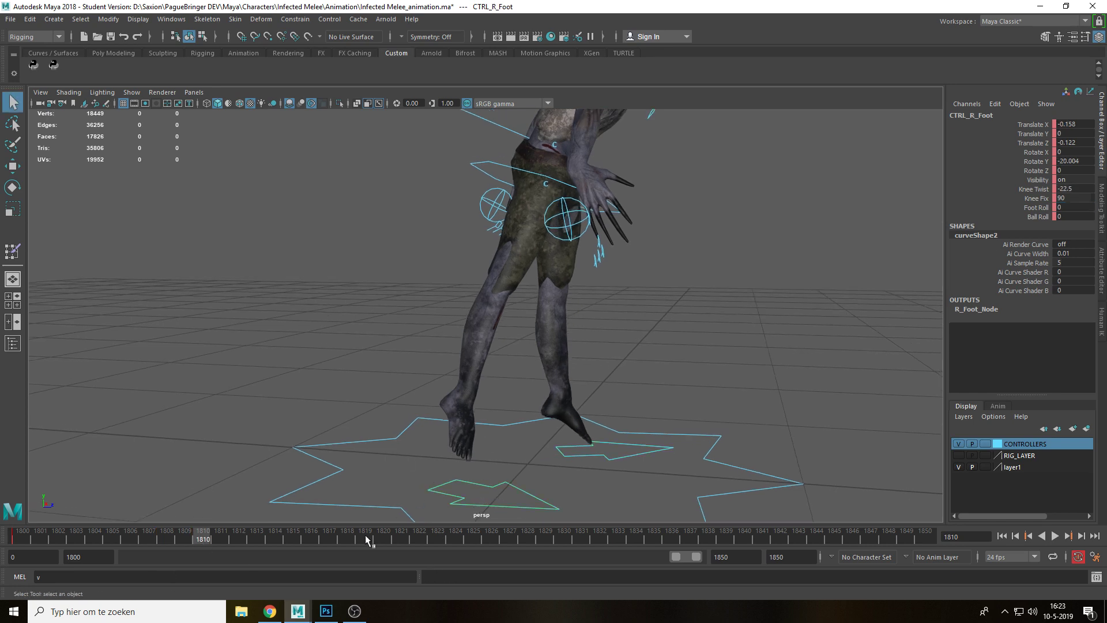
{"action": "left_click_drag", "start_coordinate": [207, 538], "coordinate": [143, 544]}
{"action": "key", "text": "s"}
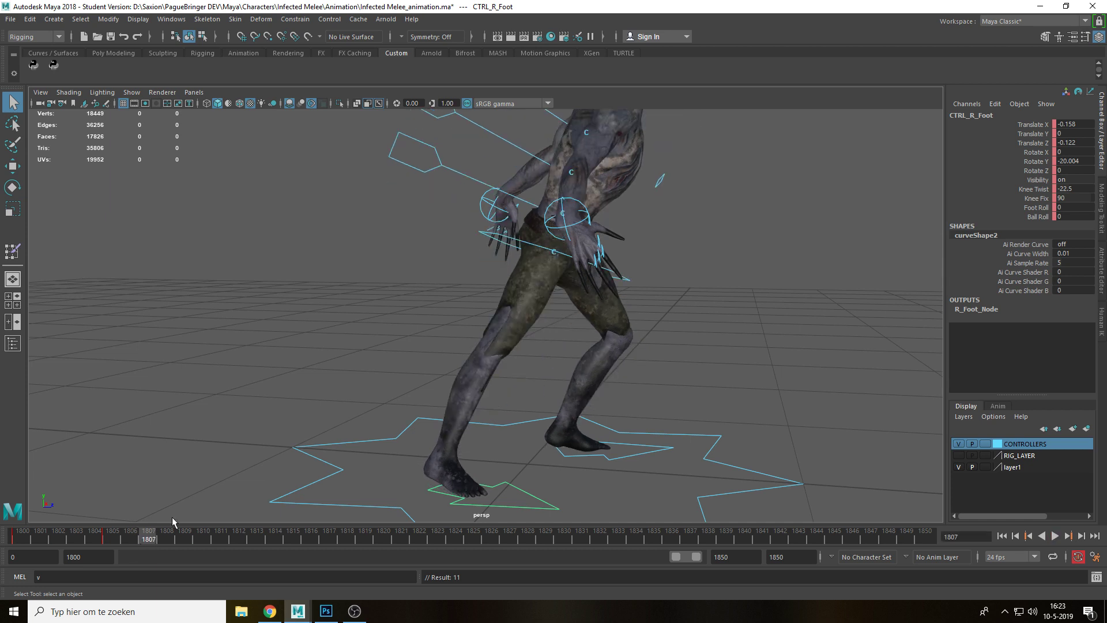
{"action": "left_click", "coordinate": [1036, 207]}
{"action": "middle_click_drag", "start_coordinate": [424, 400], "coordinate": [512, 435]}
At frame 1808, set the right foot's Foot Roll to 0, raise it to about 0.168 in Y and rotate X to about 24.7
{"action": "left_click_drag", "start_coordinate": [148, 545], "coordinate": [166, 543]}
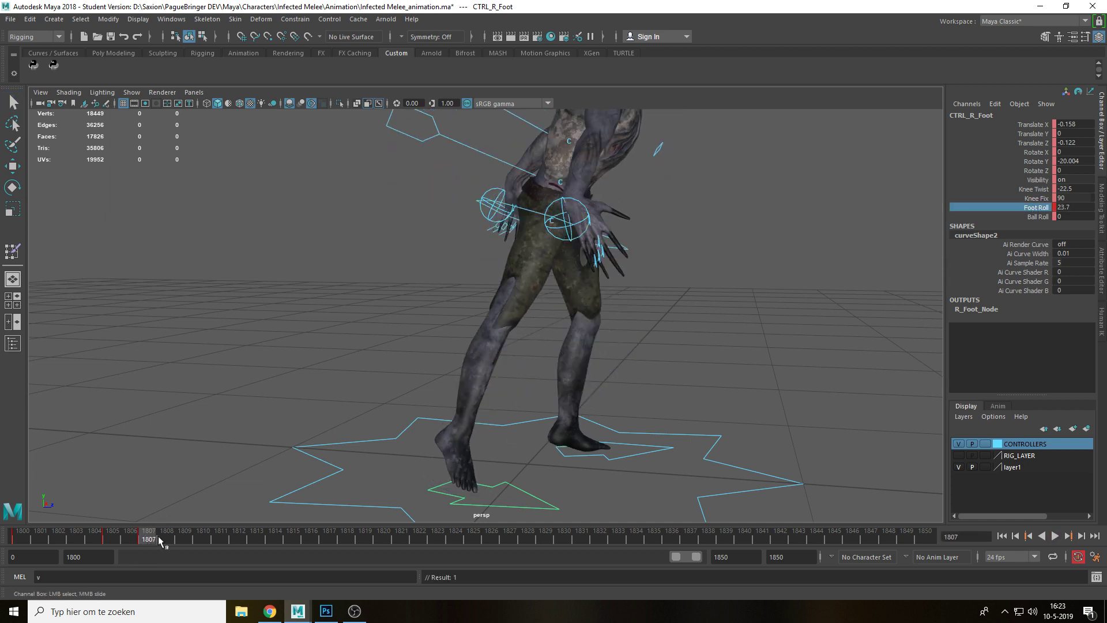
{"action": "double_click", "coordinate": [1068, 207]}
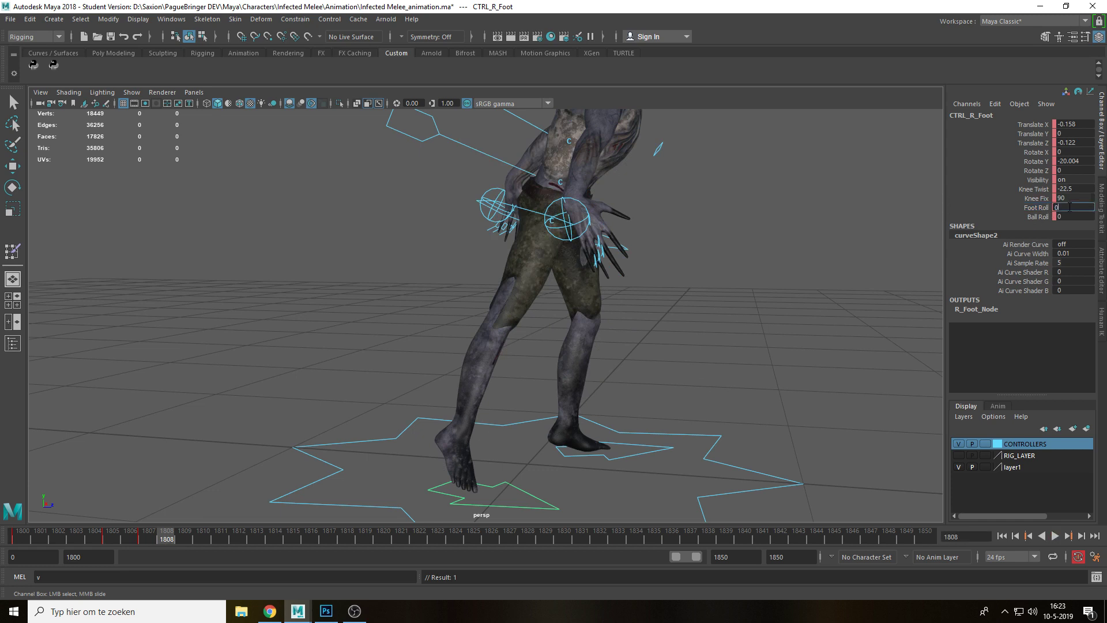
{"action": "type", "text": "0"}
{"action": "key", "text": "Return"}
{"action": "key", "text": "w"}
{"action": "left_click_drag", "start_coordinate": [435, 451], "coordinate": [481, 386], "text": "alt"}
{"action": "key", "text": "e"}
At frame 1807, set the right foot control's Translate Y and Rotate X to 0, and scrub through the takeoff
{"action": "key", "text": "alt+v"}
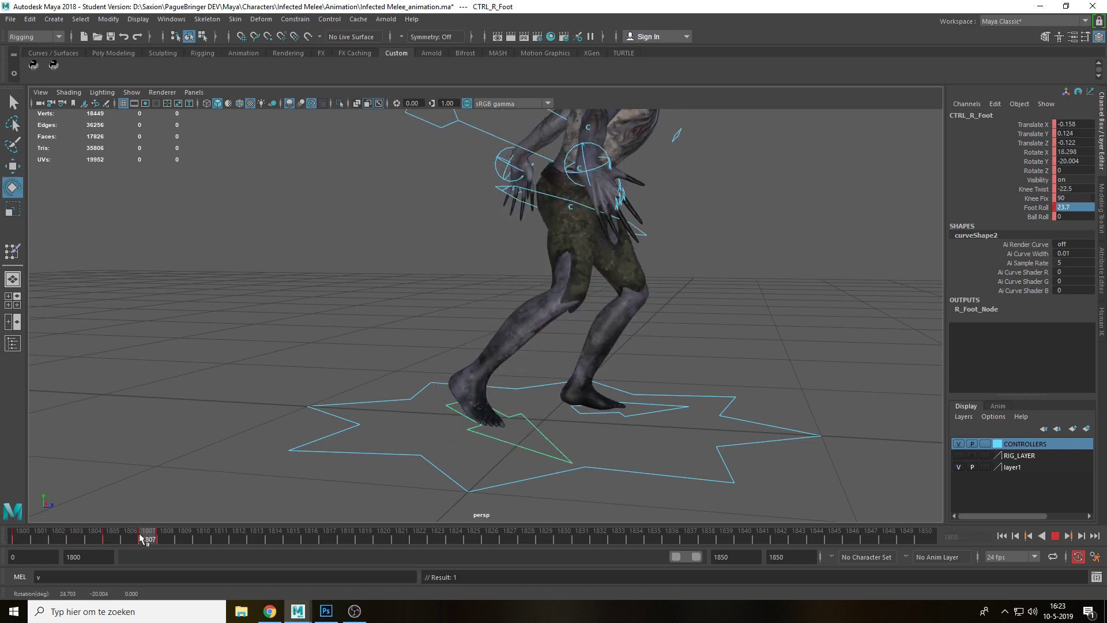
{"action": "key", "text": "alt+v"}
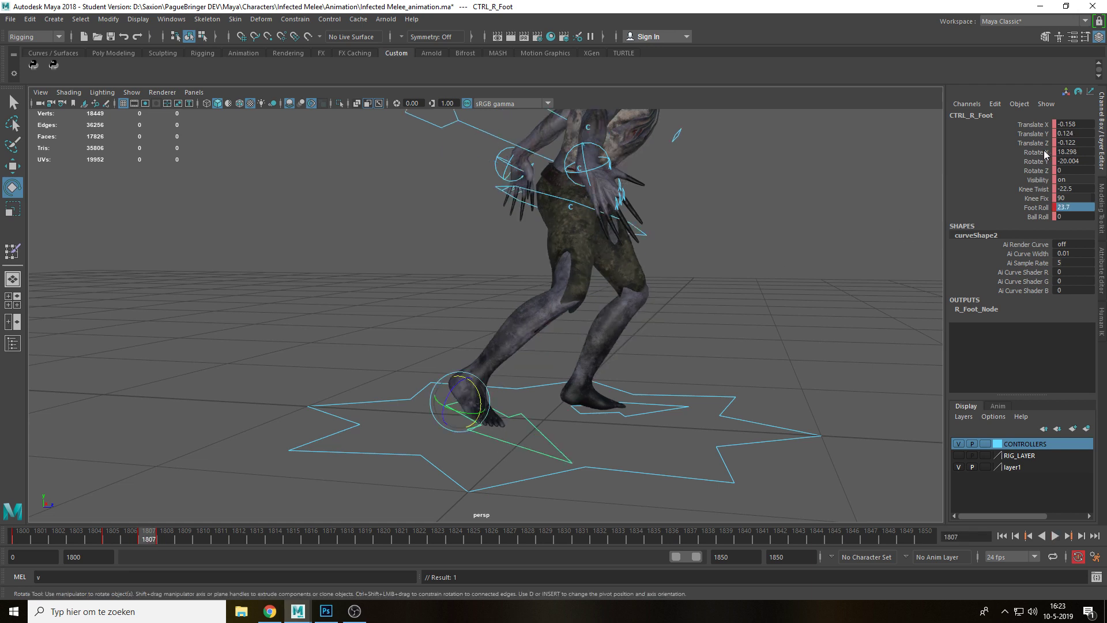
{"action": "key", "text": "Return"}
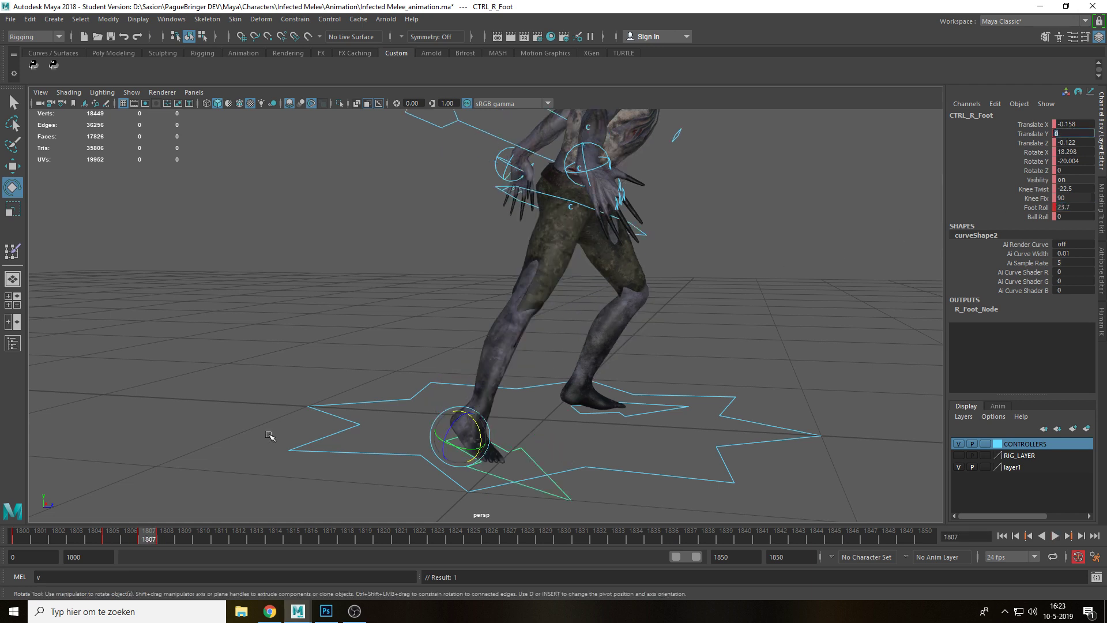
{"action": "key", "text": "alt+v"}
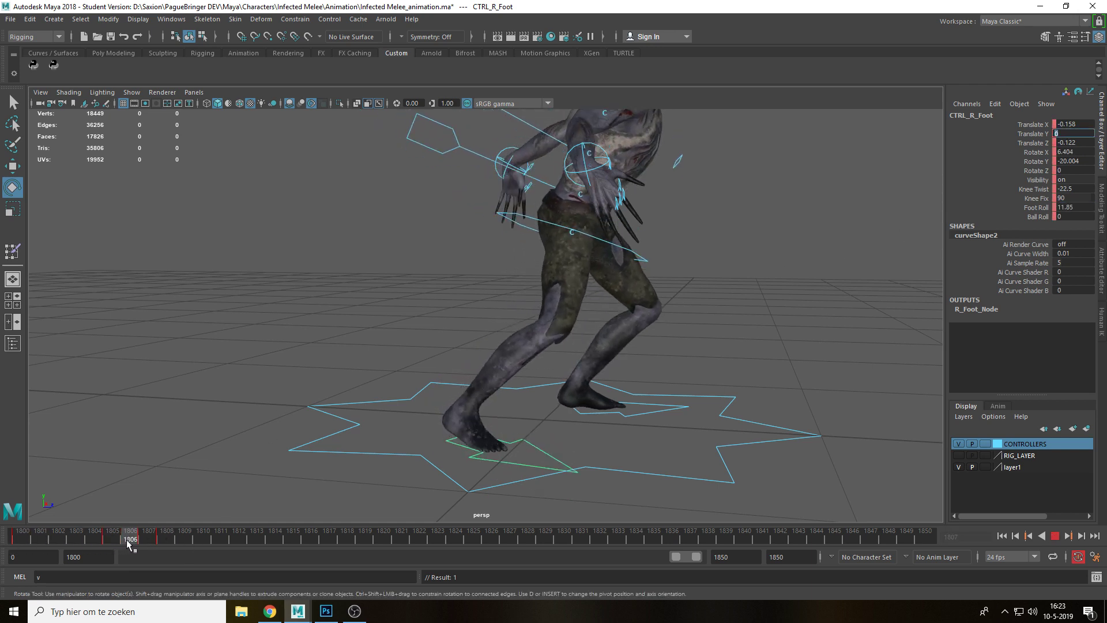
{"action": "key", "text": "alt+v"}
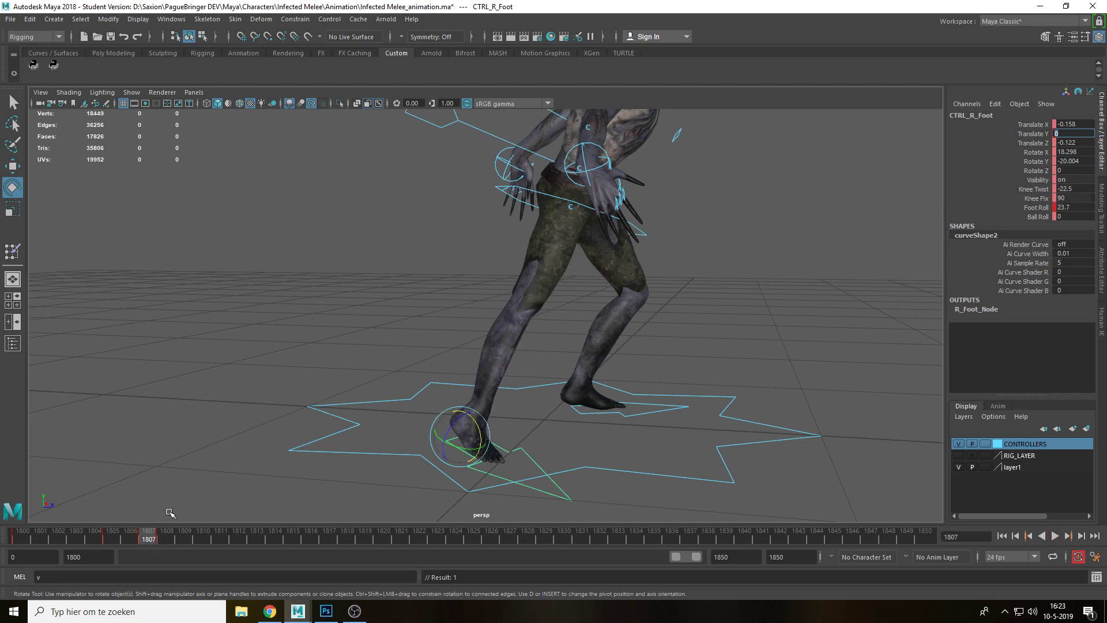
{"action": "type", "text": "0"}
{"action": "key", "text": "Return"}
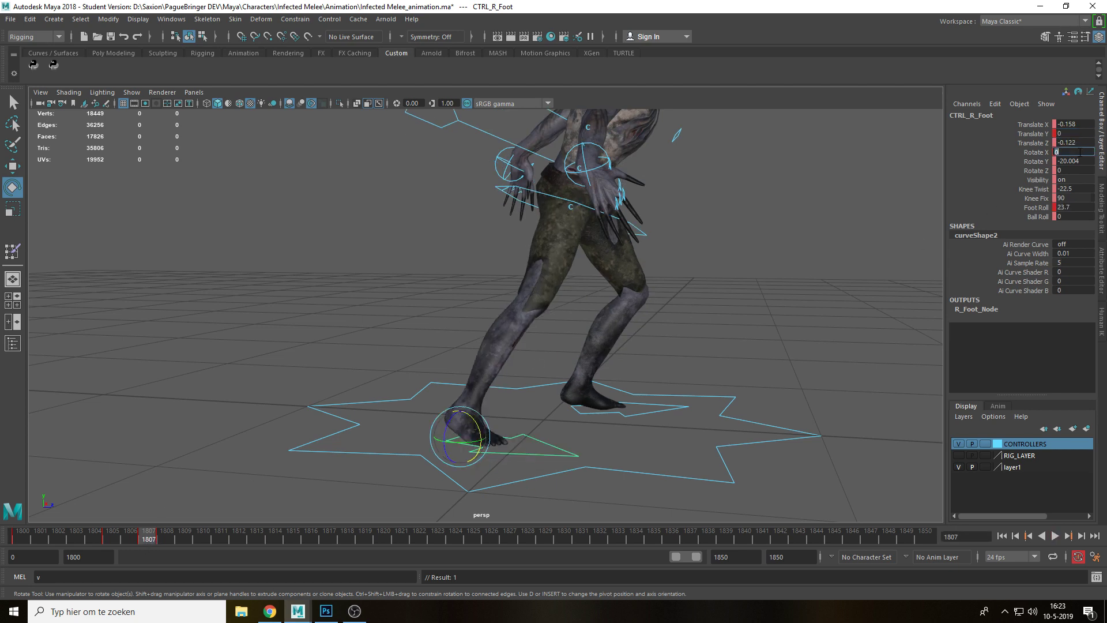
{"action": "key", "text": "alt+v"}
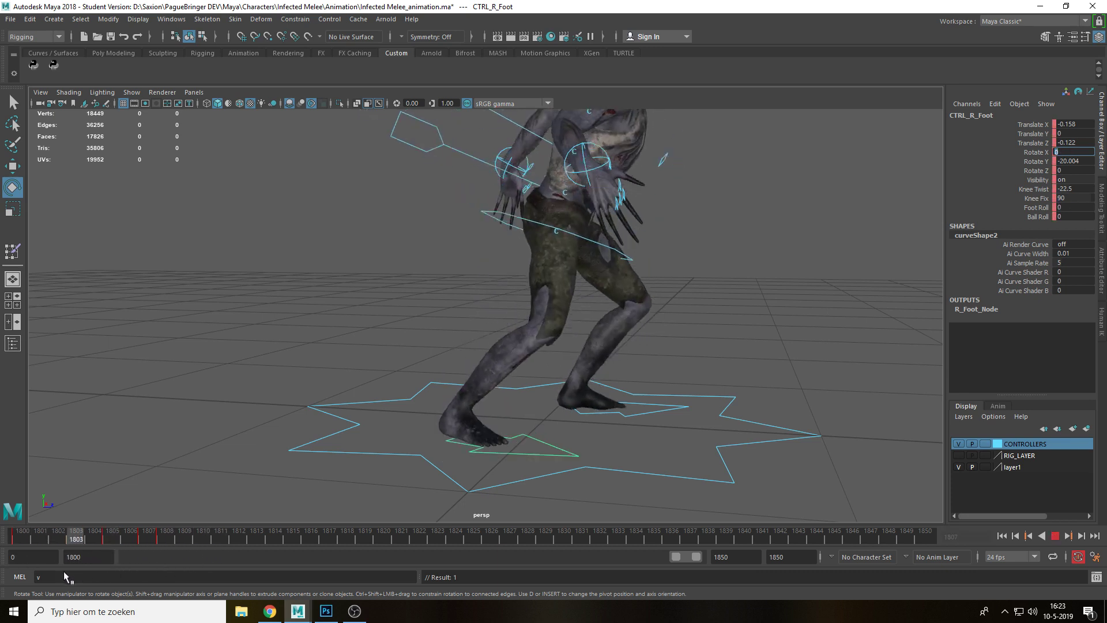
{"action": "key", "text": "alt+v"}
At frame 1809, set the left foot's Foot Roll to 0 and raise its control to a Translate Y of about 0.13
{"action": "left_click", "coordinate": [642, 412]}
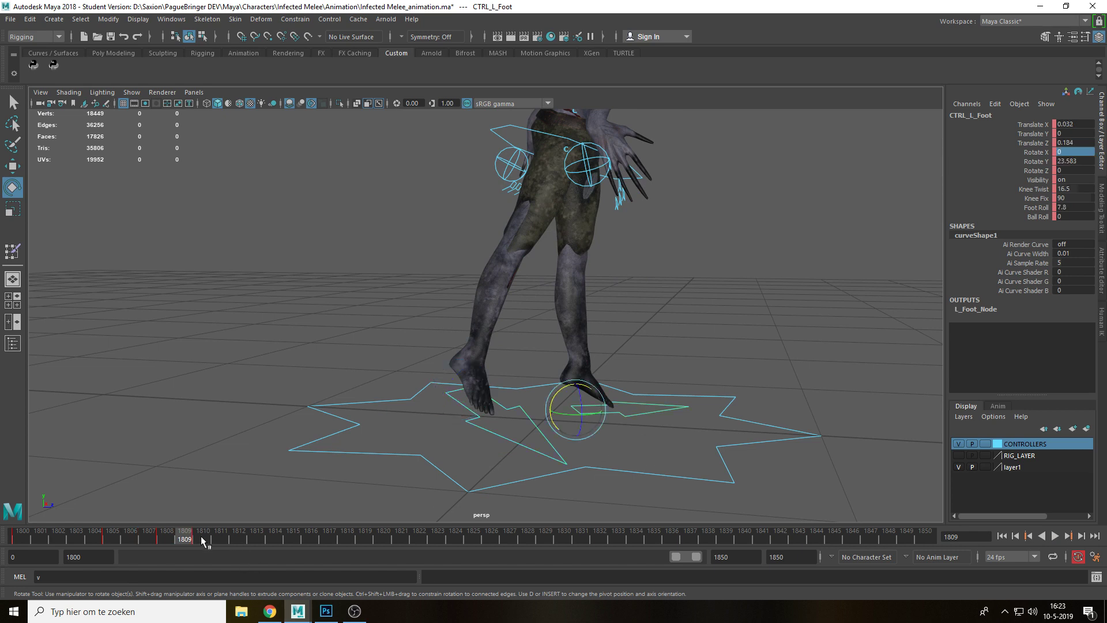
{"action": "key", "text": "alt+v"}
{"action": "left_click_drag", "start_coordinate": [184, 536], "coordinate": [185, 536]}
{"action": "type", "text": "0"}
{"action": "key", "text": "Return"}
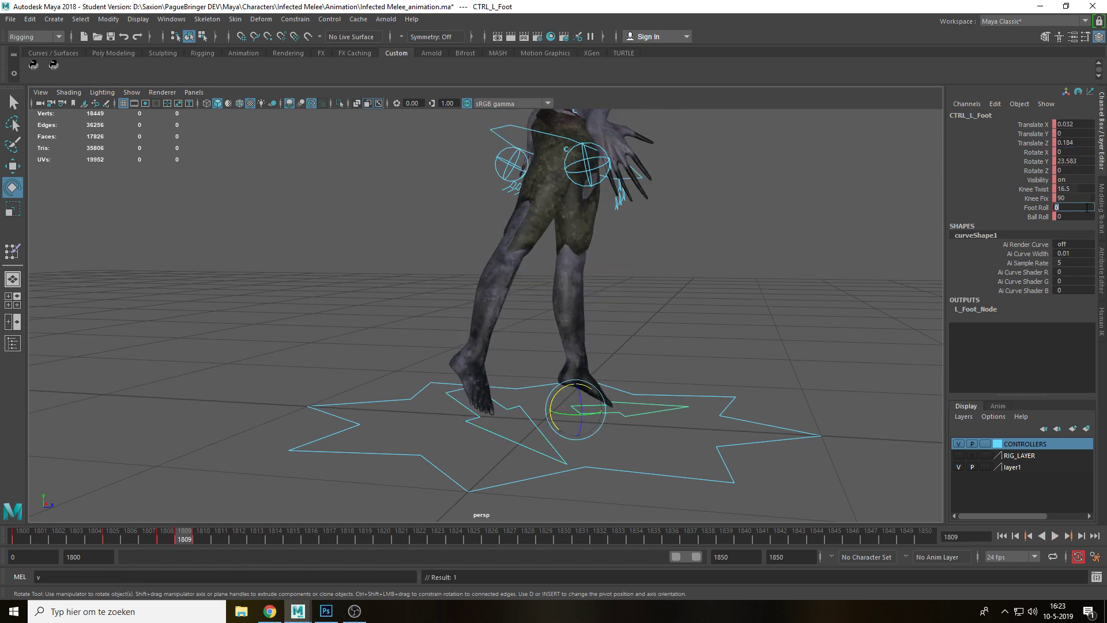
{"action": "middle_click_drag", "start_coordinate": [514, 406], "coordinate": [503, 419], "text": "alt"}
{"action": "key", "text": "w"}
{"action": "left_click_drag", "start_coordinate": [568, 395], "coordinate": [570, 384]}
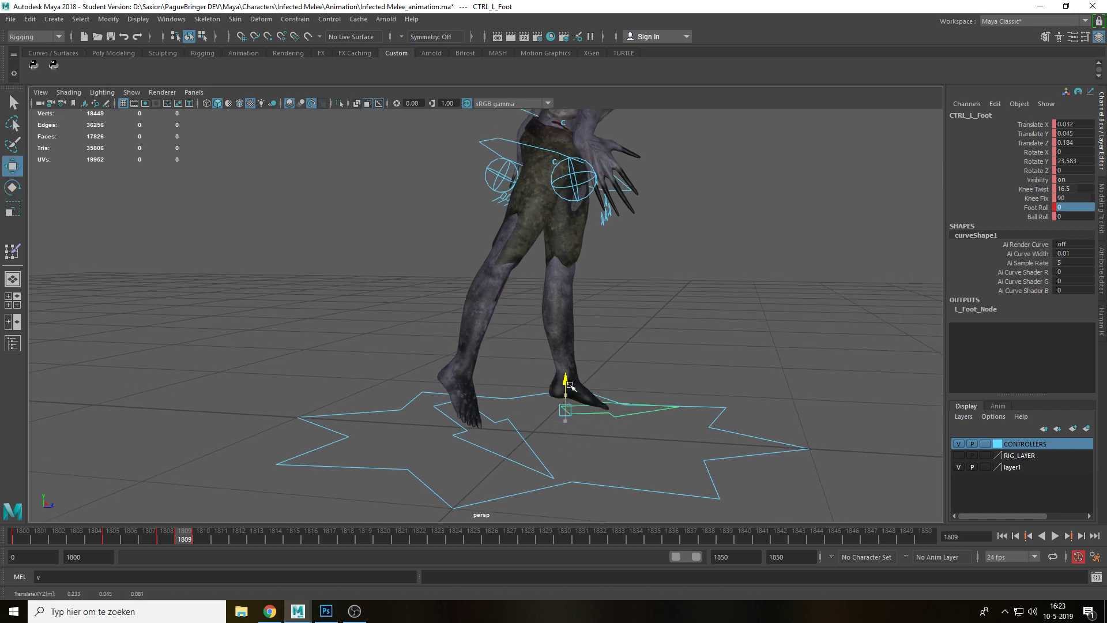
{"action": "key", "text": "alt+v"}
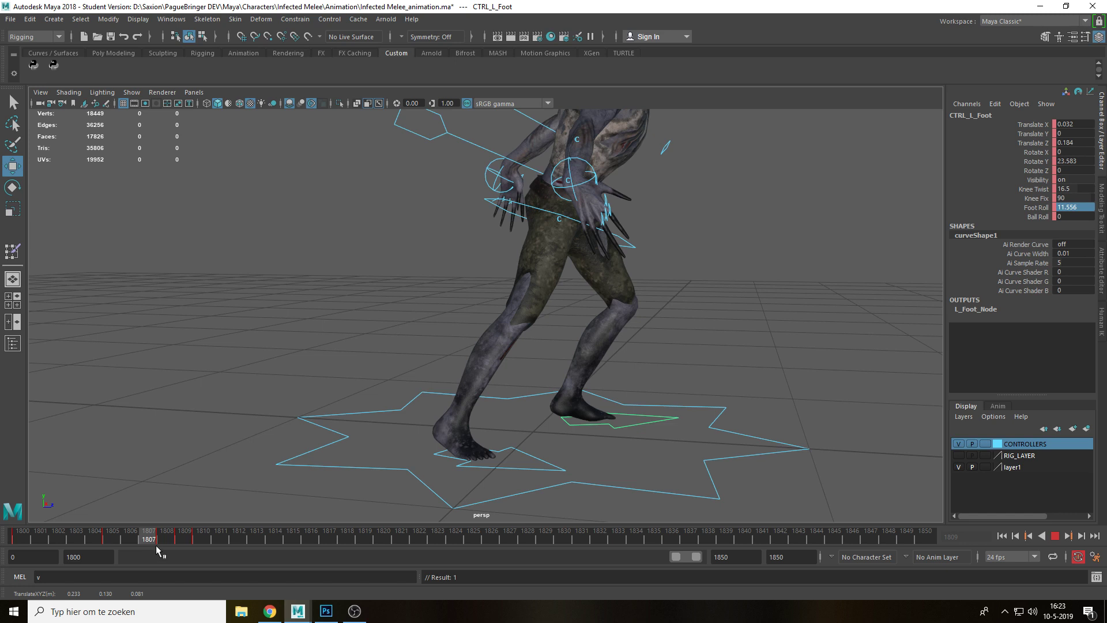
{"action": "key", "text": "alt+v"}
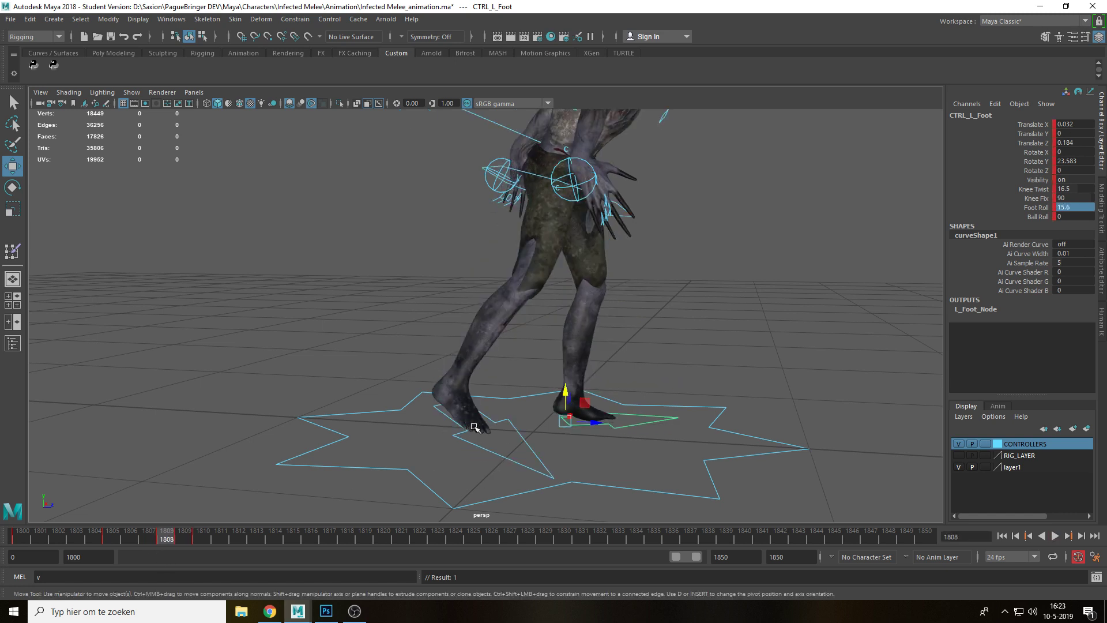
Play back and scrub the animation from frame 1800, examining both feet during the takeoff from the side and front
{"action": "left_click_drag", "start_coordinate": [162, 537], "coordinate": [2, 548]}
{"action": "key", "text": "alt+v"}
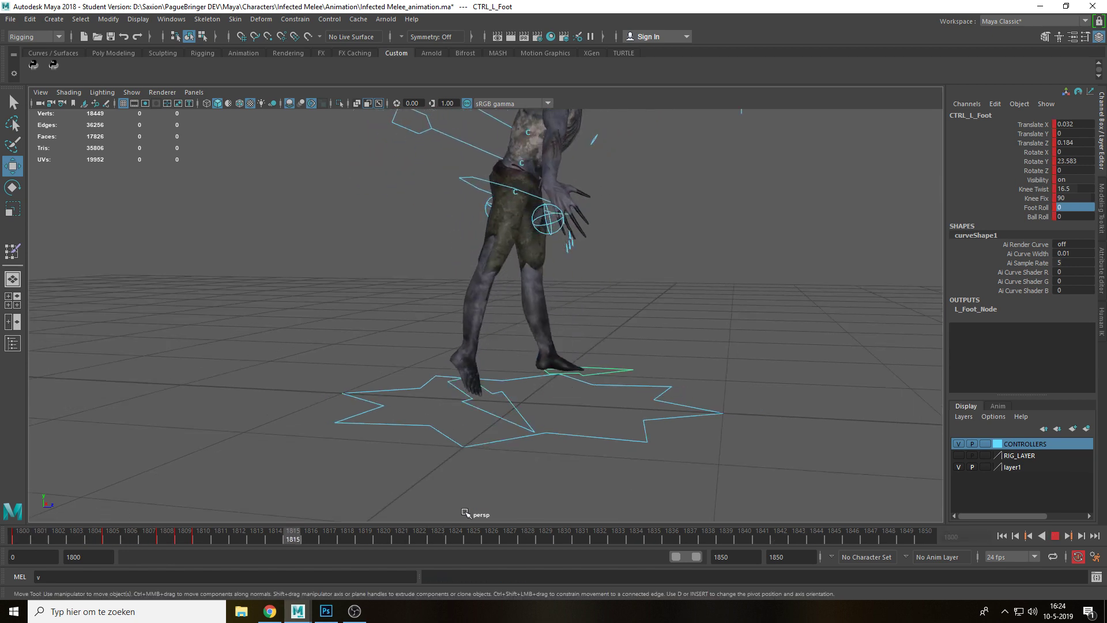
{"action": "key", "text": "alt+v"}
{"action": "left_click_drag", "start_coordinate": [219, 545], "coordinate": [262, 559]}
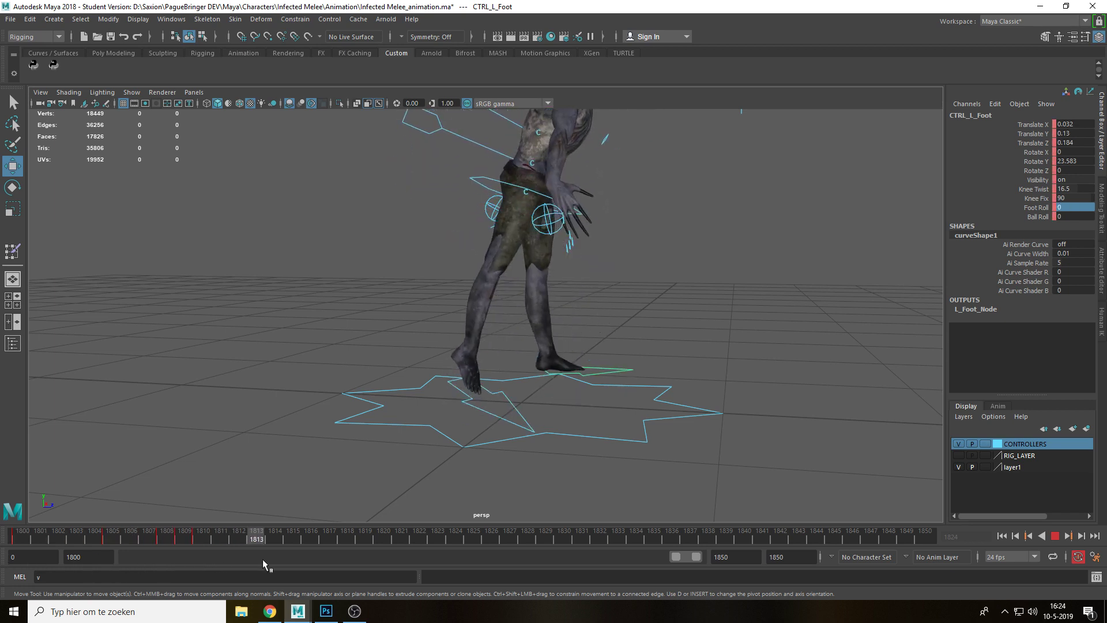
{"action": "left_click_drag", "start_coordinate": [348, 558], "coordinate": [148, 568]}
{"action": "left_click_drag", "start_coordinate": [522, 412], "coordinate": [418, 428], "text": "alt"}
{"action": "key", "text": "alt+v"}
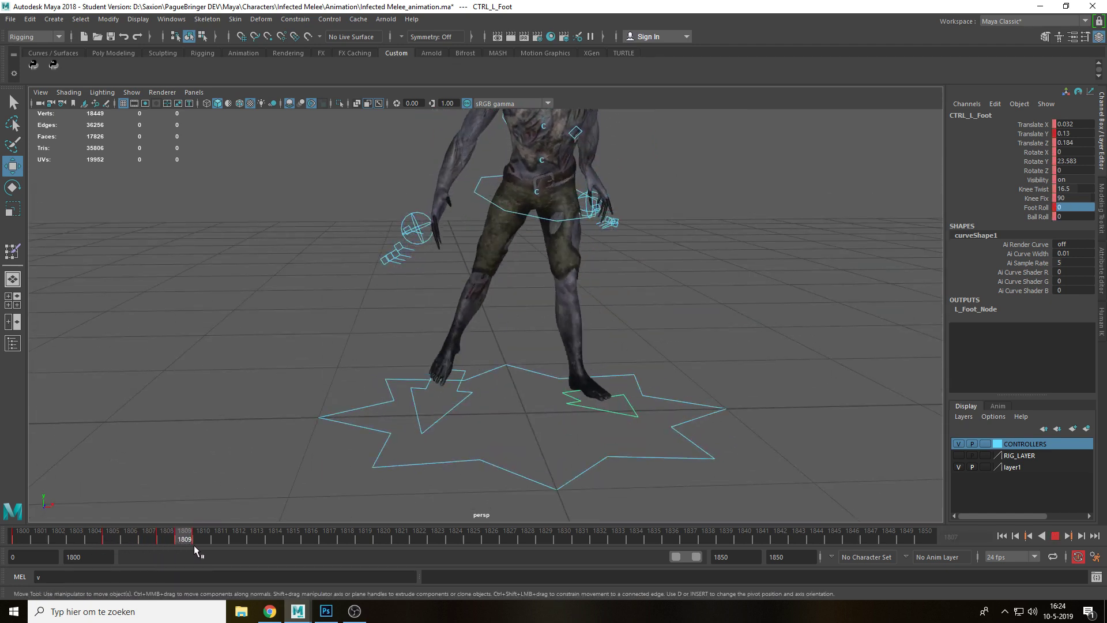
{"action": "key", "text": "alt+v"}
At frame 1810, move the right foot control inward to a Translate X of about 0.025
{"action": "left_click", "coordinate": [463, 407]}
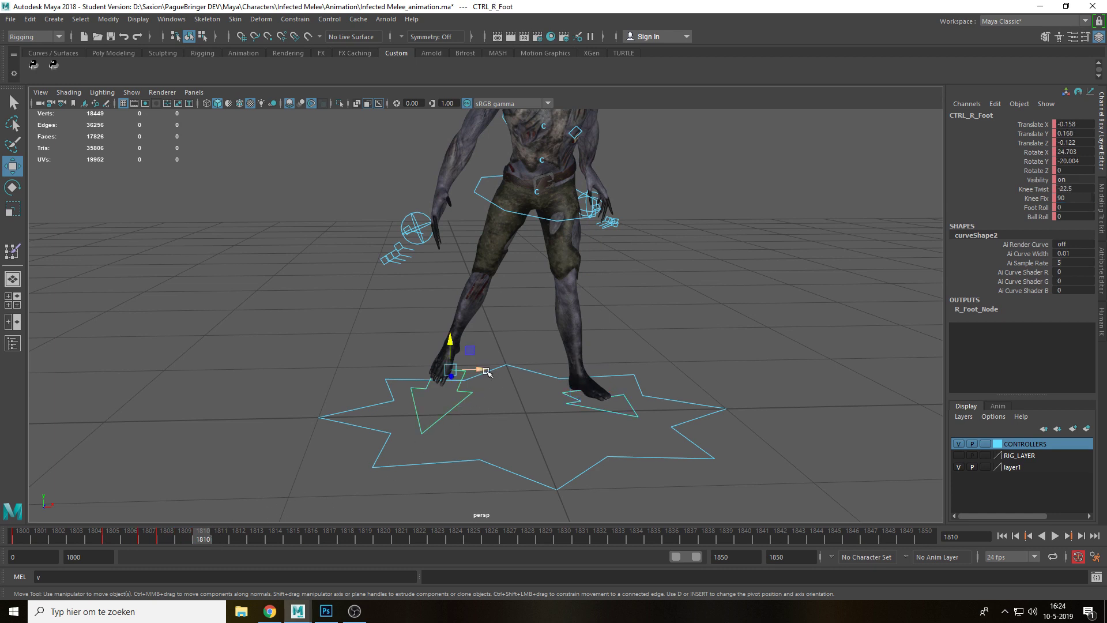
{"action": "left_click_drag", "start_coordinate": [486, 371], "coordinate": [518, 372]}
{"action": "left_click_drag", "start_coordinate": [369, 412], "coordinate": [465, 406], "text": "alt"}
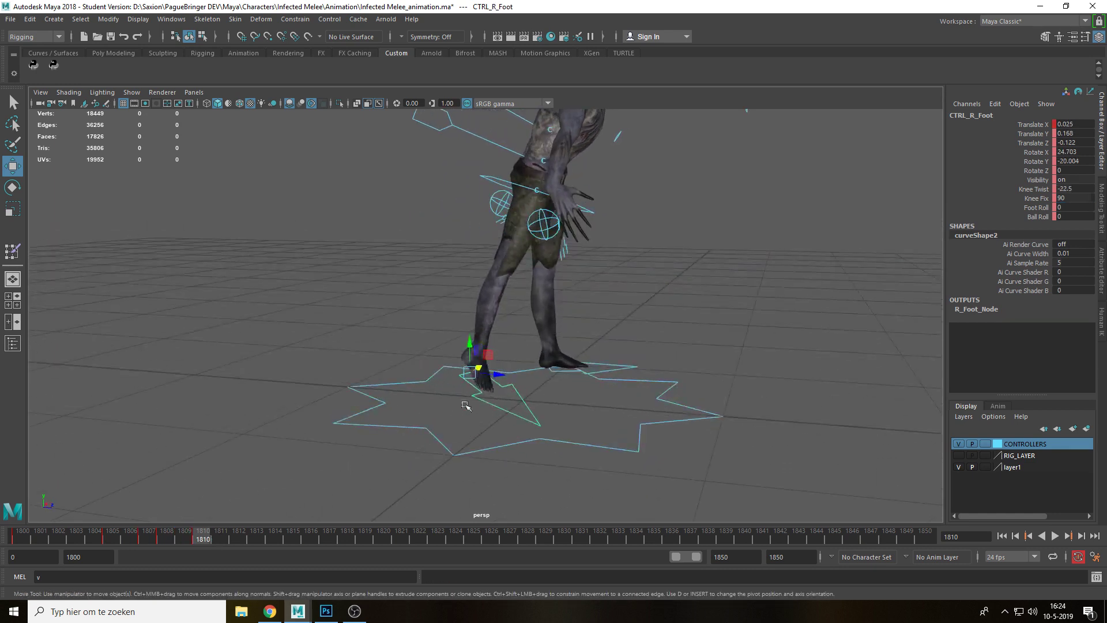
{"action": "left_click_drag", "start_coordinate": [491, 357], "coordinate": [528, 337]}
{"action": "left_click_drag", "start_coordinate": [506, 390], "coordinate": [342, 496], "text": "alt"}
{"action": "key", "text": "alt+v"}
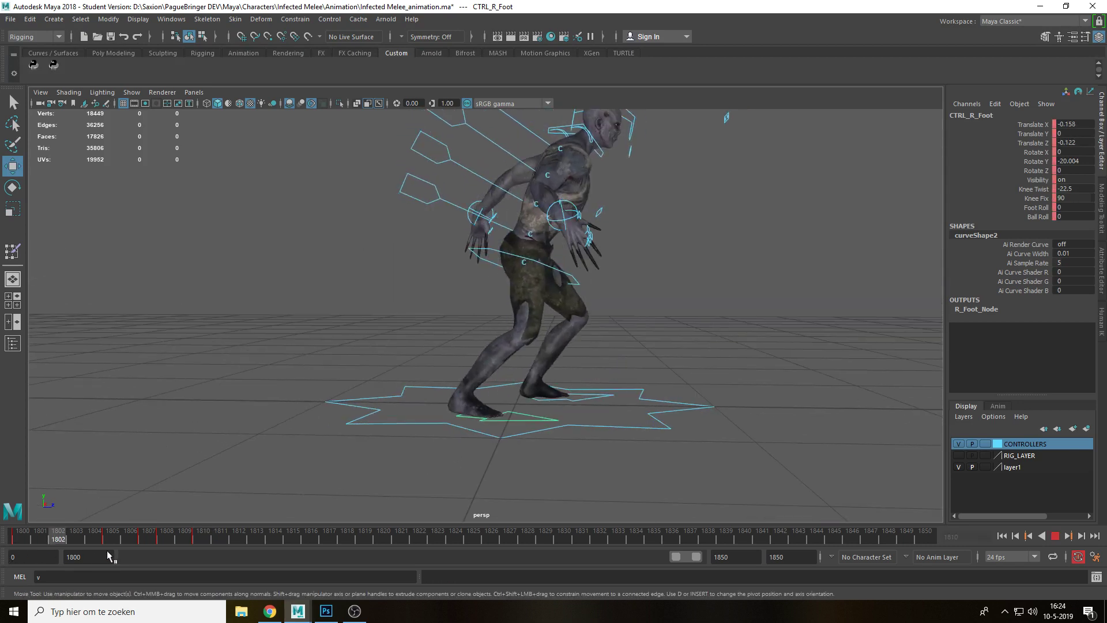
{"action": "key", "text": "alt+v"}
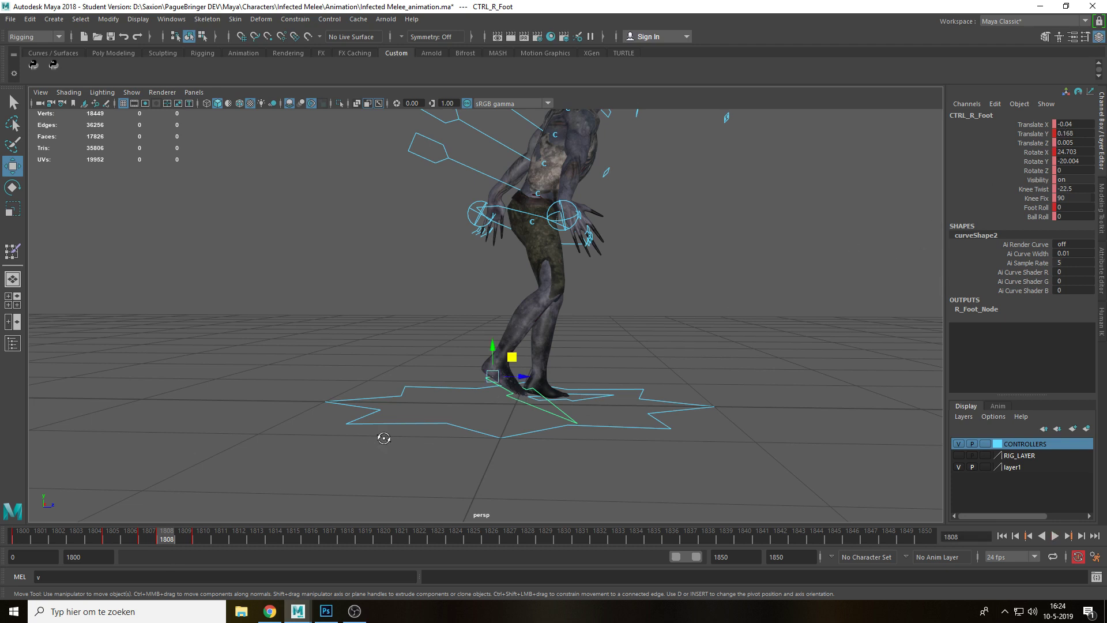
{"action": "left_click_drag", "start_coordinate": [383, 439], "coordinate": [321, 448], "text": "alt"}
{"action": "key", "text": "."}
{"action": "key", "text": "ctrl+z"}
{"action": "left_click_drag", "start_coordinate": [419, 446], "coordinate": [382, 443], "text": "alt"}
{"action": "key", "text": "ctrl+z"}
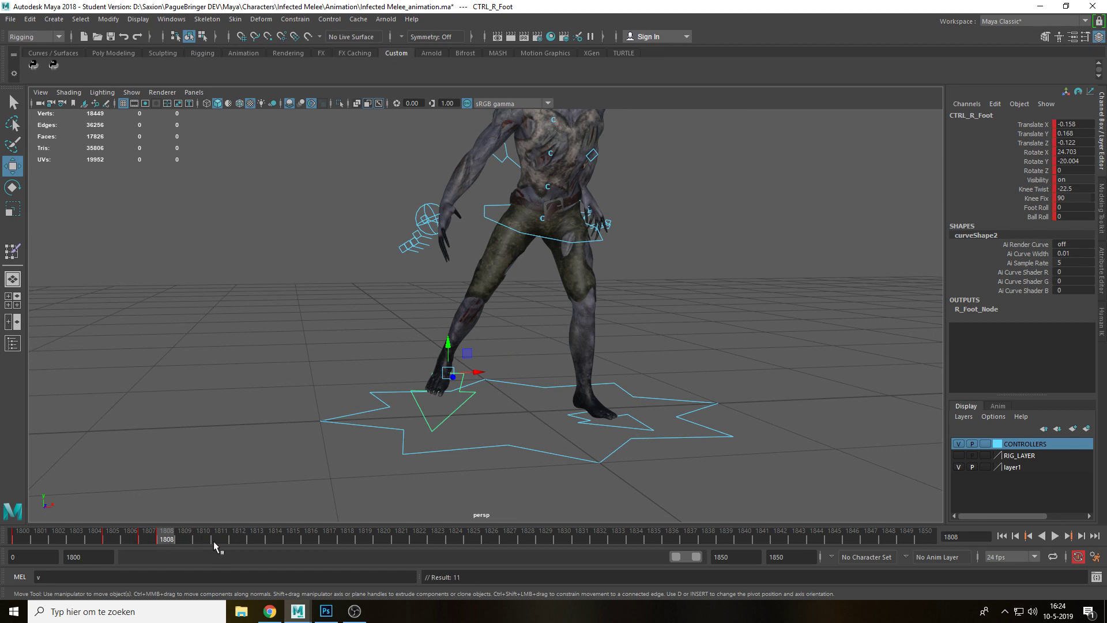
At frame 1810, move the right foot control to about Translate X 0.029, Y 0.347, Z 0.107 and set its Knee Twist to 0
{"action": "key", "text": "."}
{"action": "left_click_drag", "start_coordinate": [475, 375], "coordinate": [512, 374]}
{"action": "left_click_drag", "start_coordinate": [522, 399], "coordinate": [628, 414], "text": "alt"}
{"action": "left_click_drag", "start_coordinate": [502, 375], "coordinate": [892, 257]}
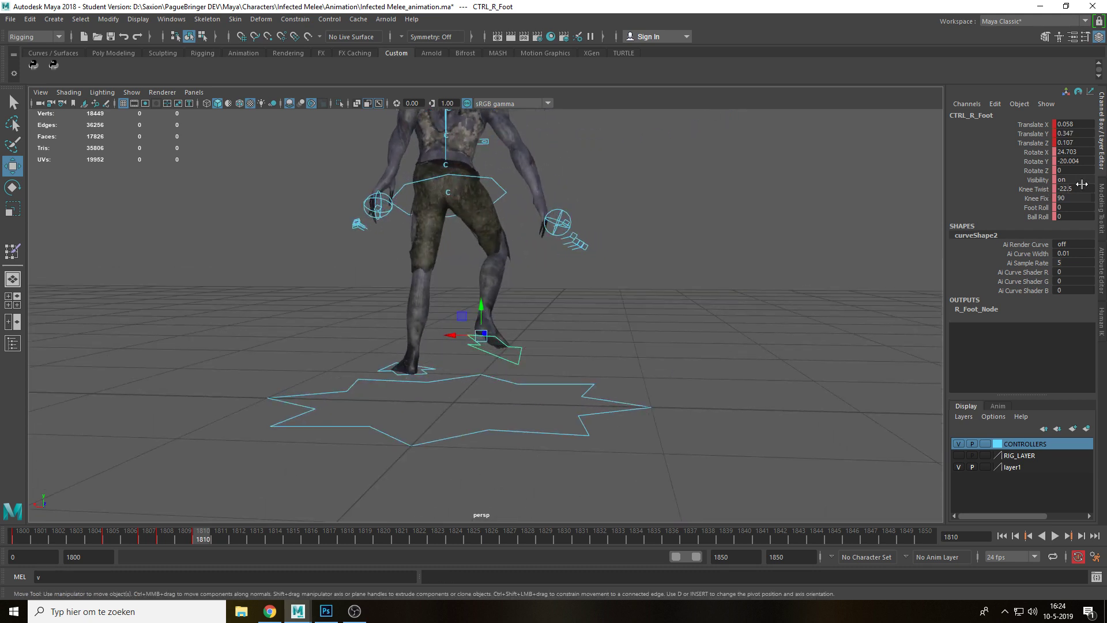
{"action": "key", "text": "Return"}
{"action": "middle_click_drag", "start_coordinate": [550, 273], "coordinate": [586, 293], "text": "alt"}
{"action": "left_click_drag", "start_coordinate": [498, 354], "coordinate": [501, 355]}
Play back the takeoff and copy the right foot control's key at frame 1800
{"action": "left_click_drag", "start_coordinate": [199, 541], "coordinate": [21, 541]}
{"action": "key", "text": "alt+v"}
{"action": "key", "text": "alt+v"}
{"action": "right_click", "coordinate": [22, 540]}
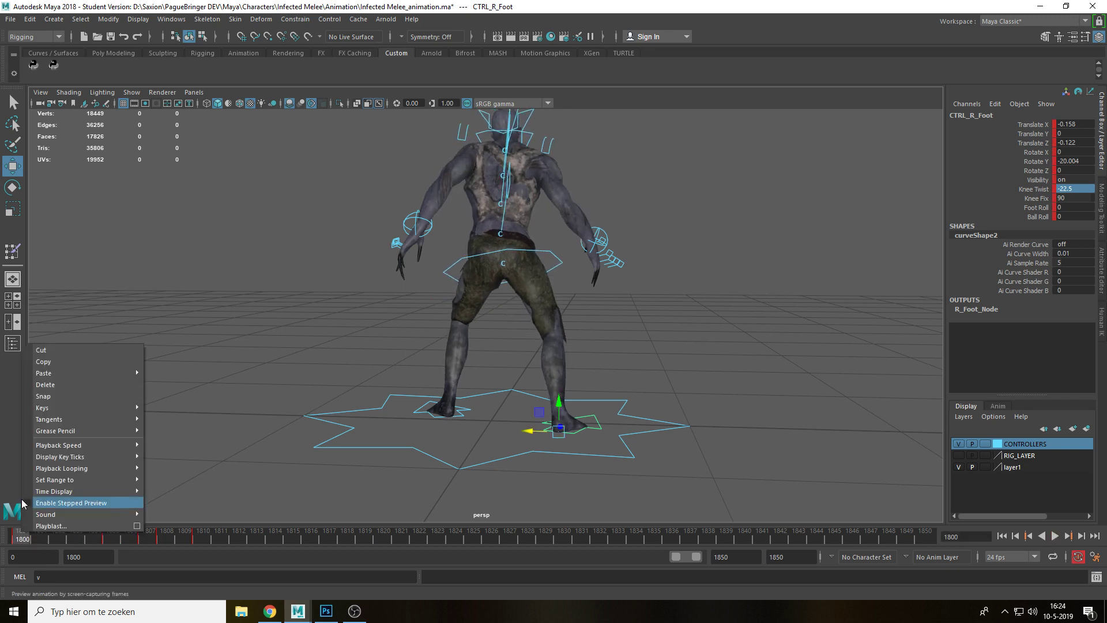
{"action": "left_click", "coordinate": [64, 359]}
Key the right foot control's airborne pose at frame 1820 and paste the copied standing pose at frame 1825
{"action": "left_click", "coordinate": [205, 539]}
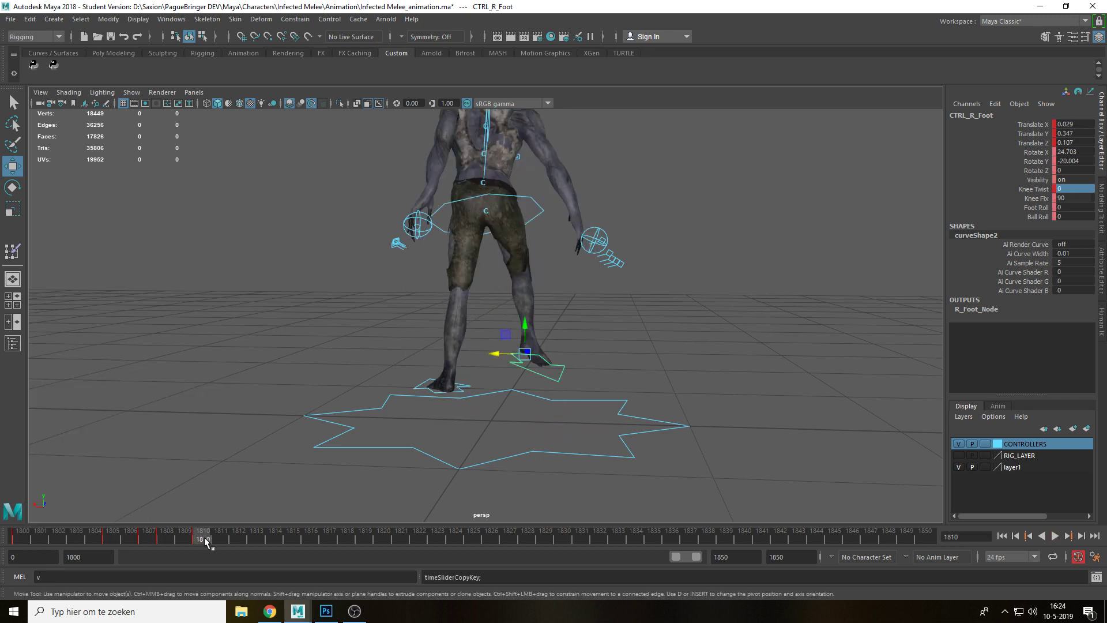
{"action": "left_click_drag", "start_coordinate": [212, 542], "coordinate": [473, 537]}
{"action": "key", "text": "s"}
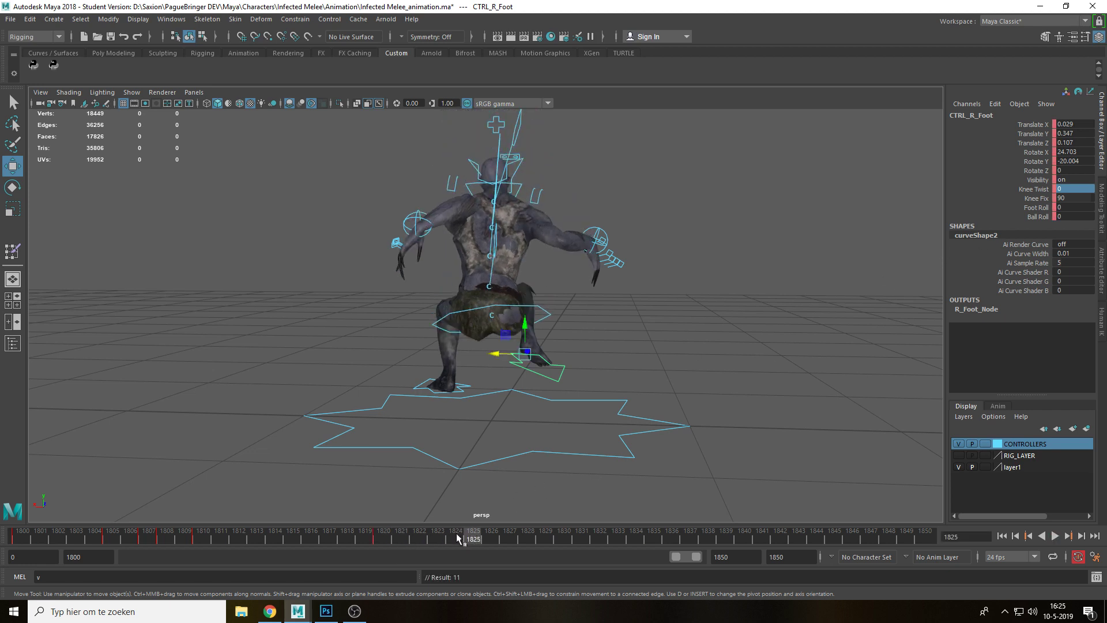
{"action": "right_click", "coordinate": [477, 342]}
{"action": "left_click", "coordinate": [625, 383]}
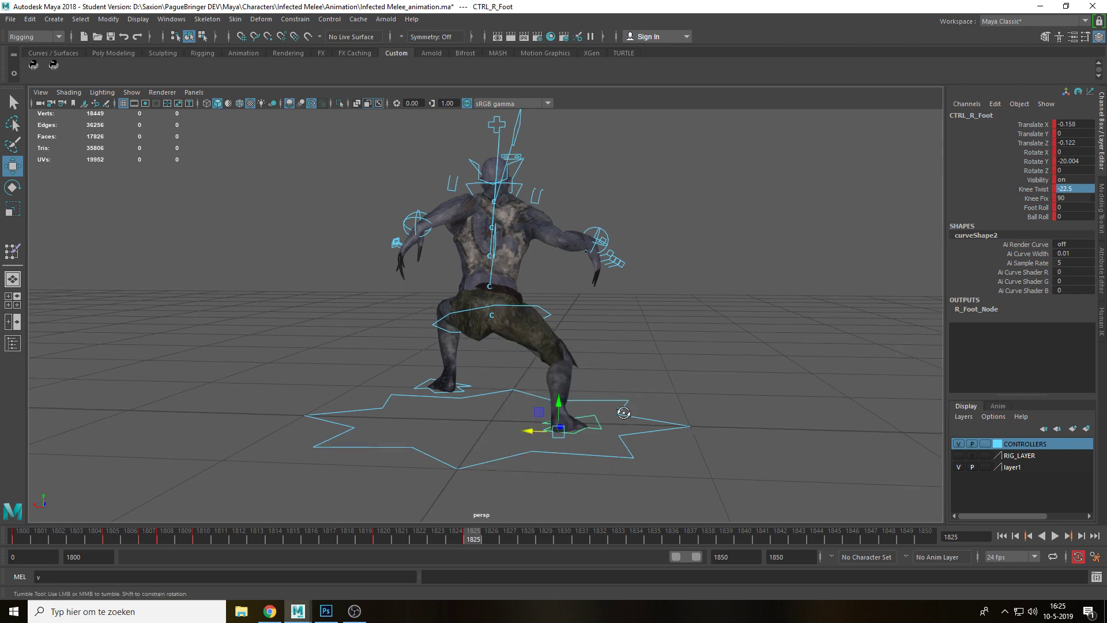
Select the left foot control and copy its key at frame 1800
{"action": "left_click_drag", "start_coordinate": [623, 413], "coordinate": [450, 407], "text": "alt"}
{"action": "left_click", "coordinate": [629, 402]}
{"action": "left_click_drag", "start_coordinate": [43, 537], "coordinate": [4, 541]}
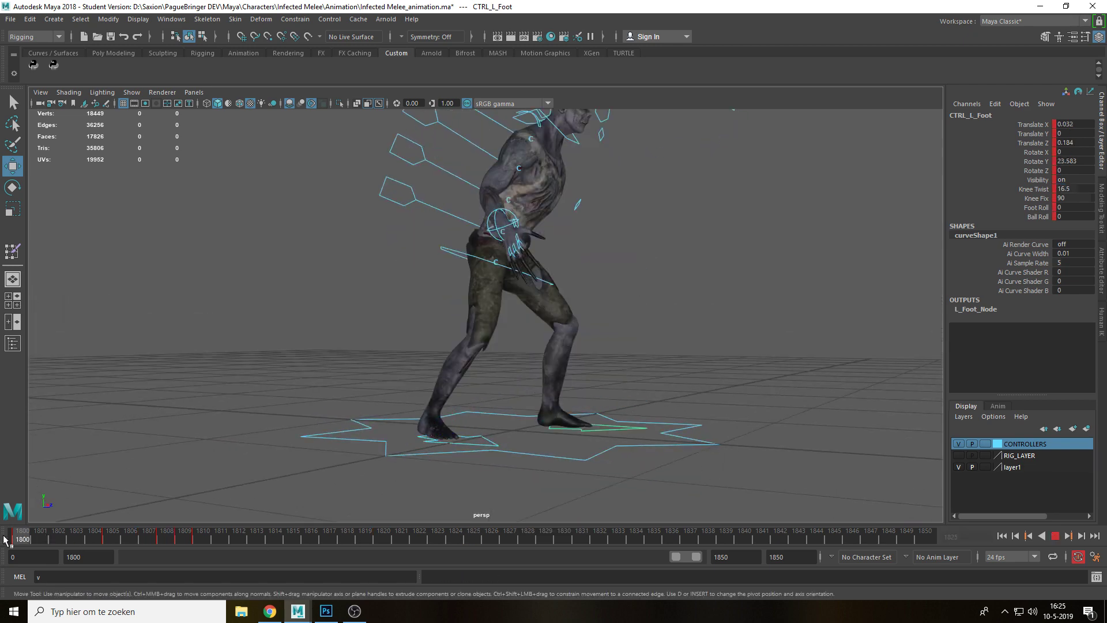
{"action": "key", "text": "Escape"}
{"action": "right_click", "coordinate": [17, 536]}
{"action": "left_click", "coordinate": [56, 362]}
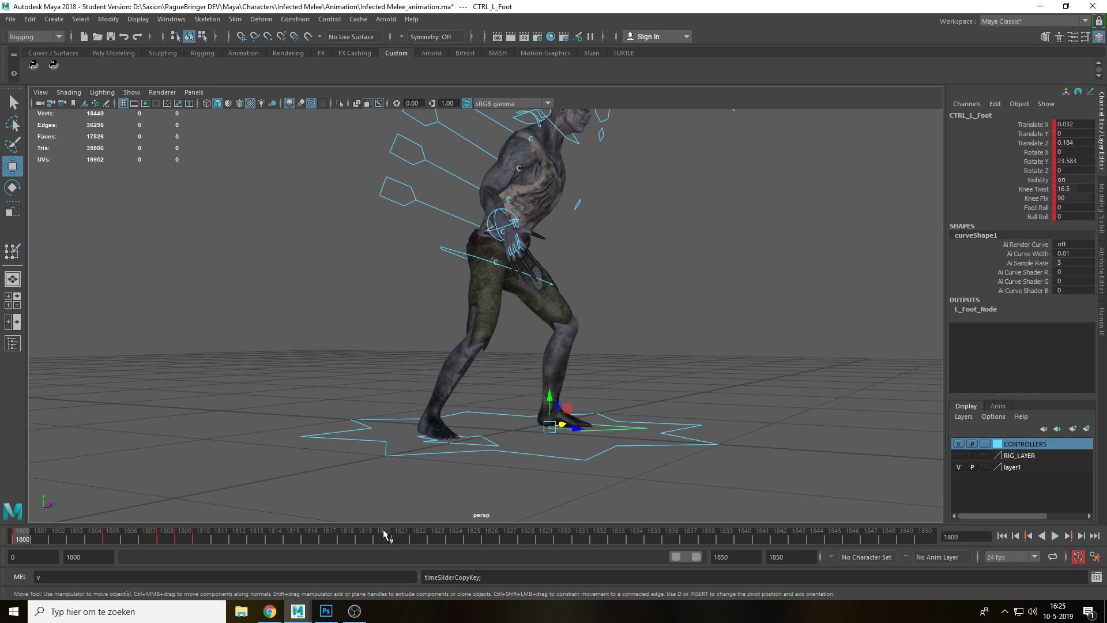
Key the left foot control's raised pose at frame 1820 and paste its copied standing pose at frame 1825
{"action": "left_click", "coordinate": [382, 538]}
{"action": "left_click", "coordinate": [479, 531]}
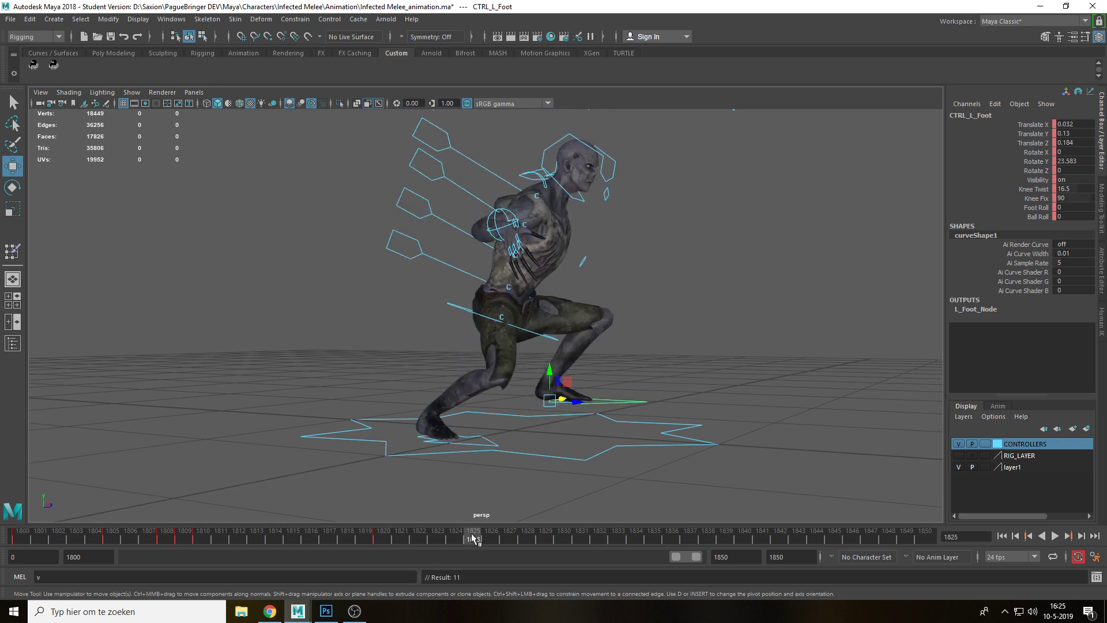
{"action": "right_click", "coordinate": [479, 532]}
{"action": "mouse_move", "coordinate": [523, 371]}
{"action": "left_click", "coordinate": [646, 387]}
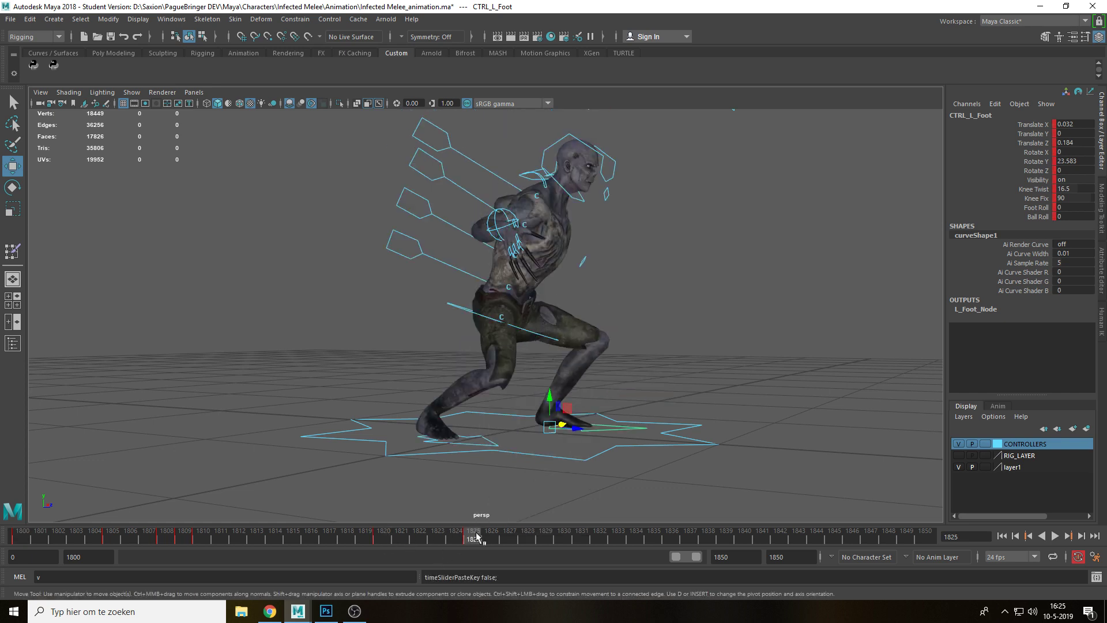
Play back the whole jump and scrub around frame 1810, examining the right foot's motion from the front
{"action": "key", "text": "alt+v"}
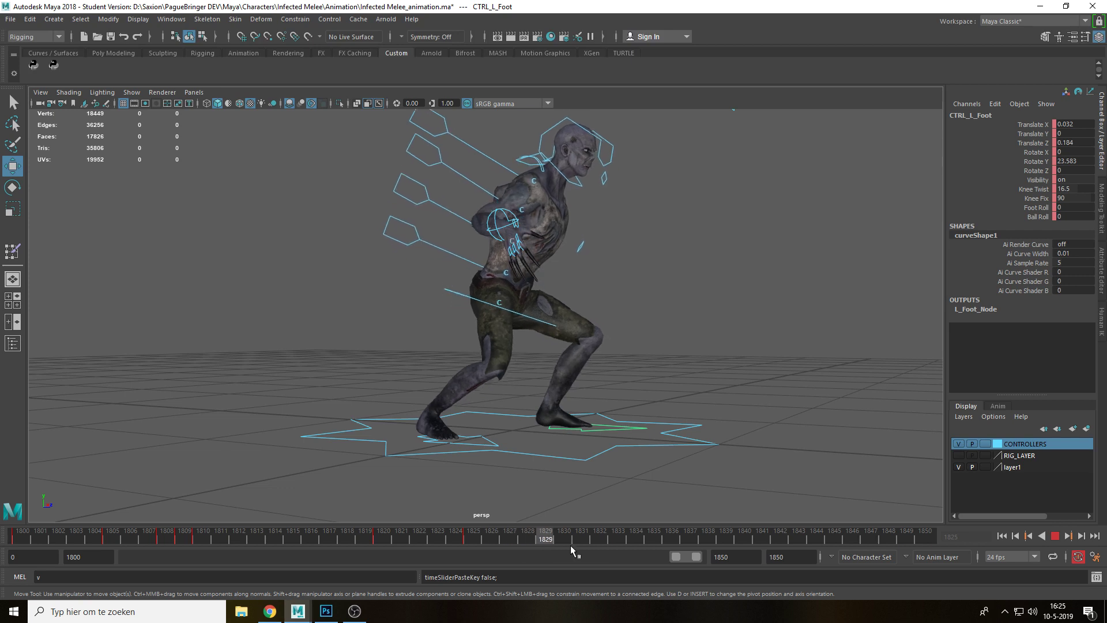
{"action": "left_click_drag", "start_coordinate": [795, 420], "coordinate": [740, 417], "text": "alt"}
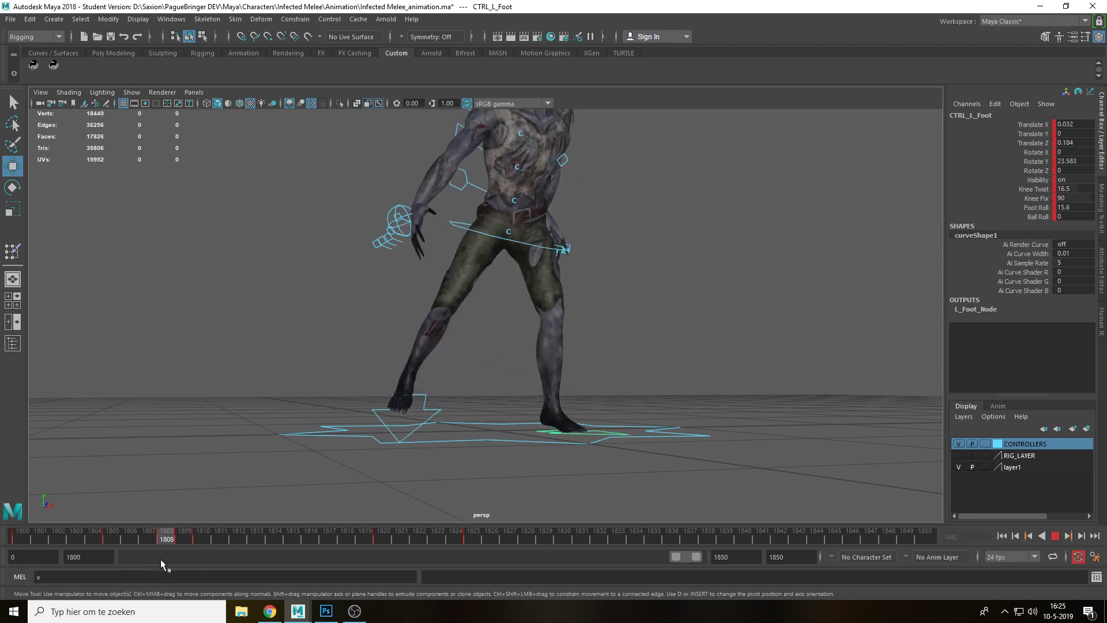
{"action": "key", "text": "alt+v"}
{"action": "left_click", "coordinate": [428, 413]}
{"action": "left_click_drag", "start_coordinate": [177, 534], "coordinate": [193, 534]}
{"action": "key", "text": "alt+v"}
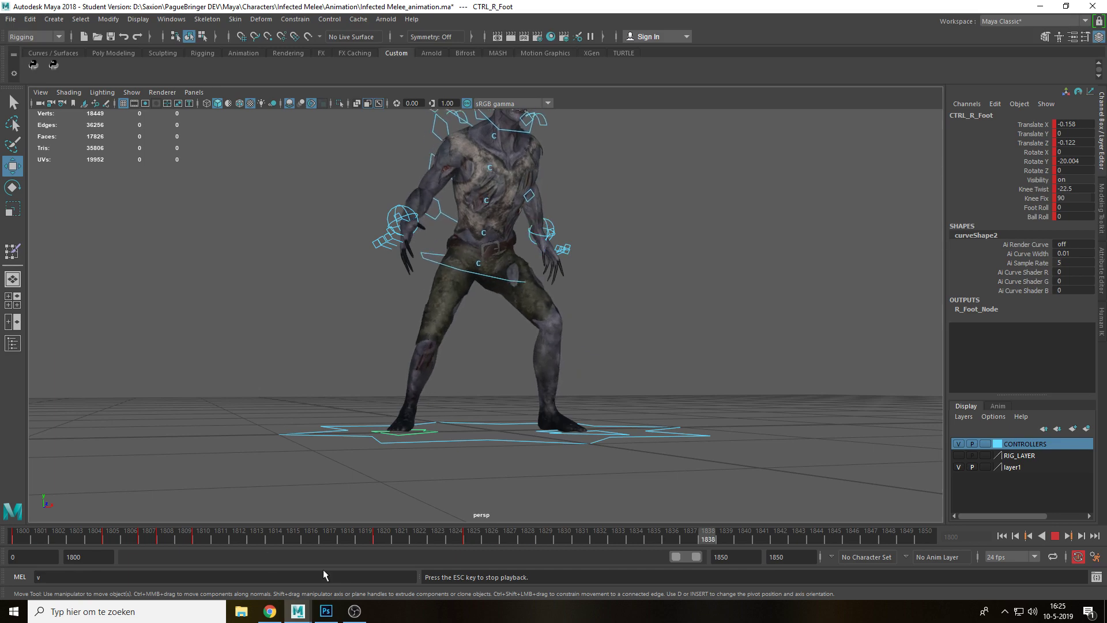
{"action": "mouse_move", "coordinate": [190, 537]}
{"action": "left_mouse_down"}
{"action": "mouse_move", "coordinate": [169, 546]}
{"action": "mouse_move", "coordinate": [193, 548]}
{"action": "left_mouse_up"}
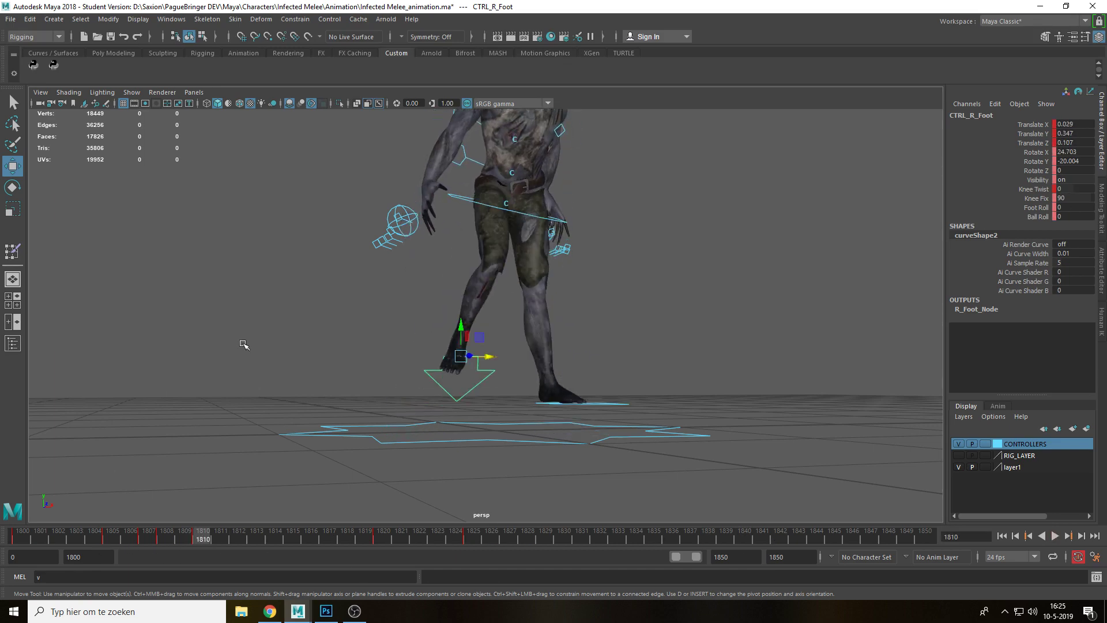
In the Graph Editor, move the right foot's Translate X key from frame 1810 to 1812 and arc the curve between frames 1812 and 1820
{"action": "left_click", "coordinate": [167, 20]}
{"action": "mouse_move", "coordinate": [242, 83]}
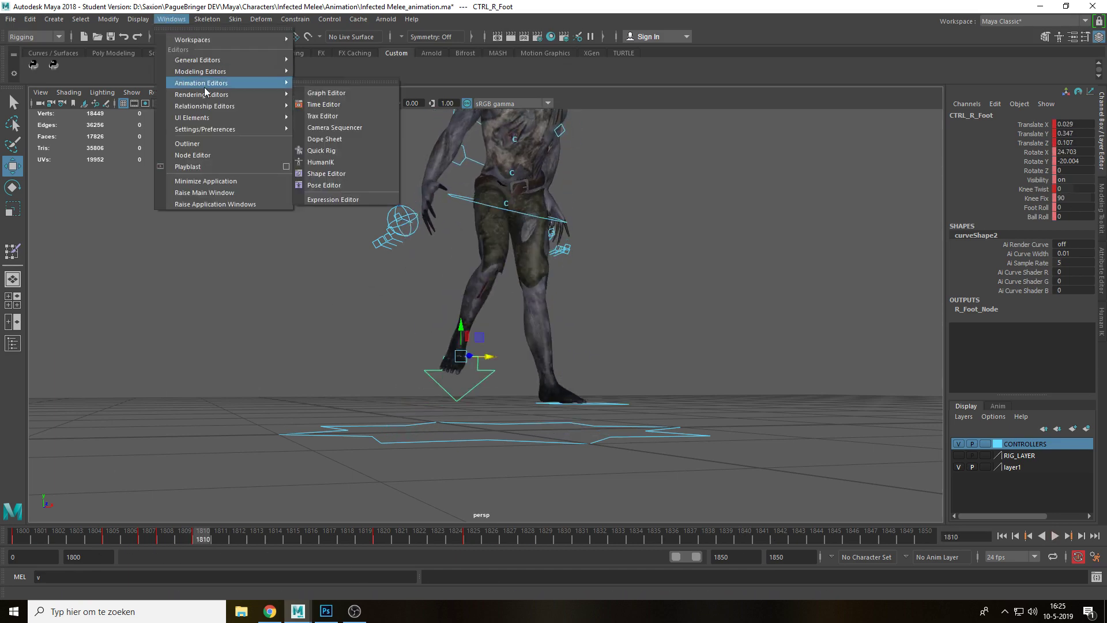
{"action": "left_click", "coordinate": [339, 93]}
{"action": "left_click", "coordinate": [60, 92]}
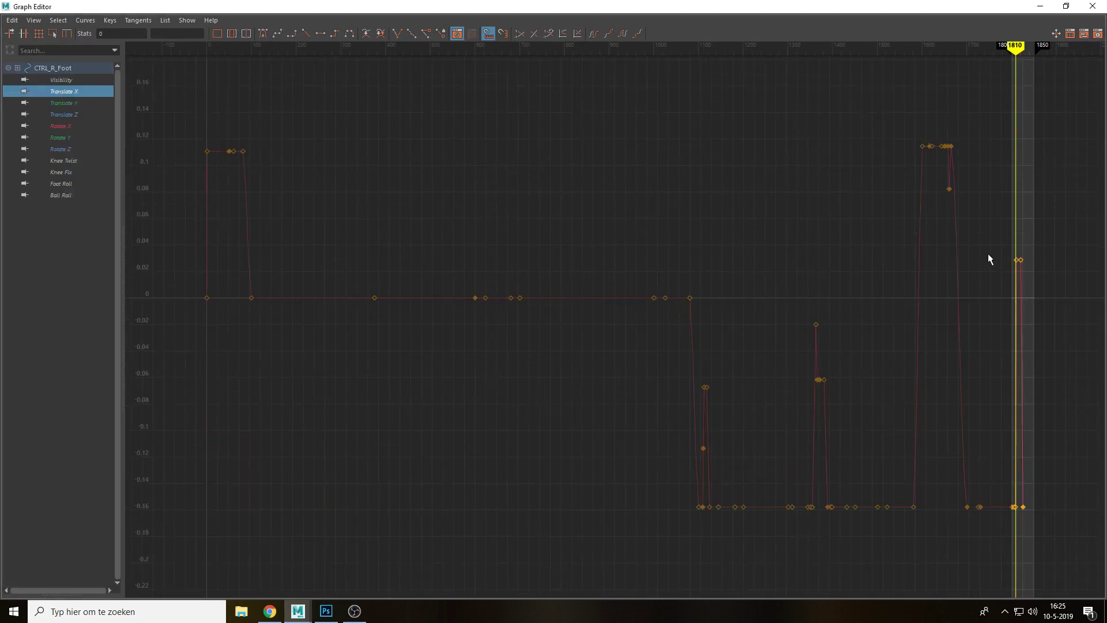
{"action": "left_click_drag", "start_coordinate": [1050, 236], "coordinate": [957, 319]}
{"action": "key", "text": "f"}
{"action": "scroll", "coordinate": [520, 322], "scroll_direction": "down", "scroll_amount": 3}
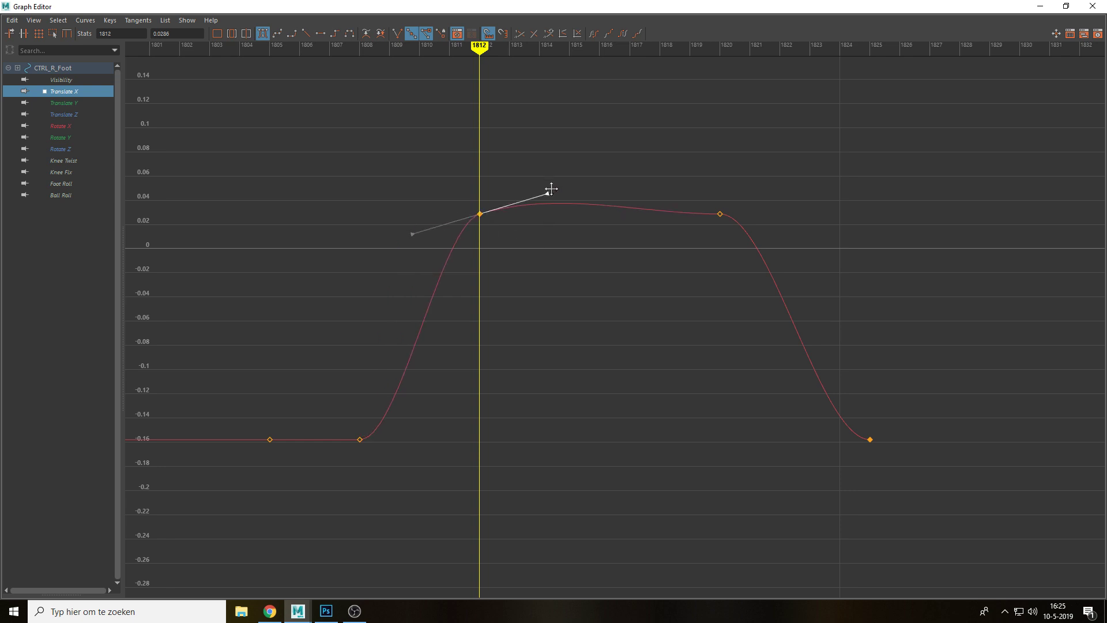
{"action": "left_click_drag", "start_coordinate": [788, 213], "coordinate": [786, 243]}
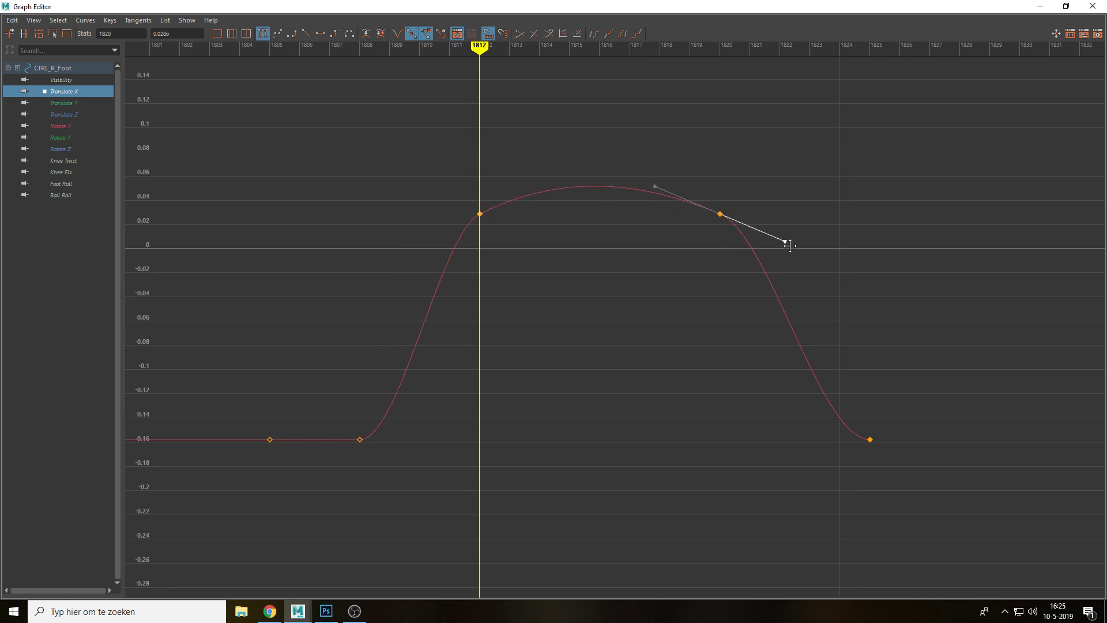
{"action": "left_click", "coordinate": [1041, 8]}
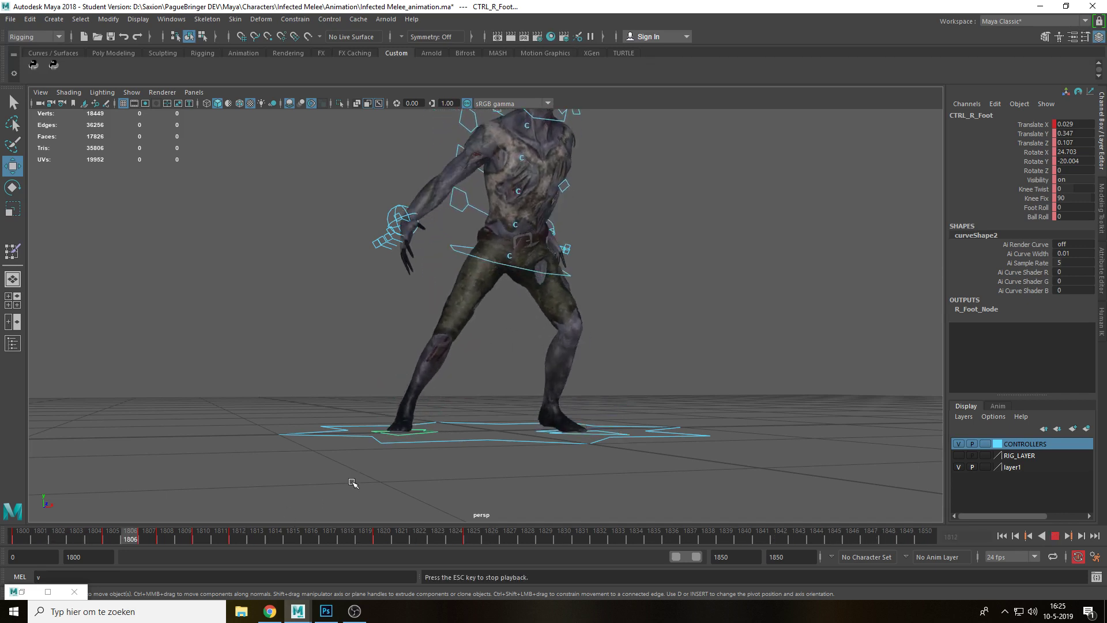
At frame 1812, pitch the right foot control to a Rotate X of about 44.2 and play back the jump
{"action": "key", "text": "alt+v"}
{"action": "left_click_drag", "start_coordinate": [318, 542], "coordinate": [212, 553]}
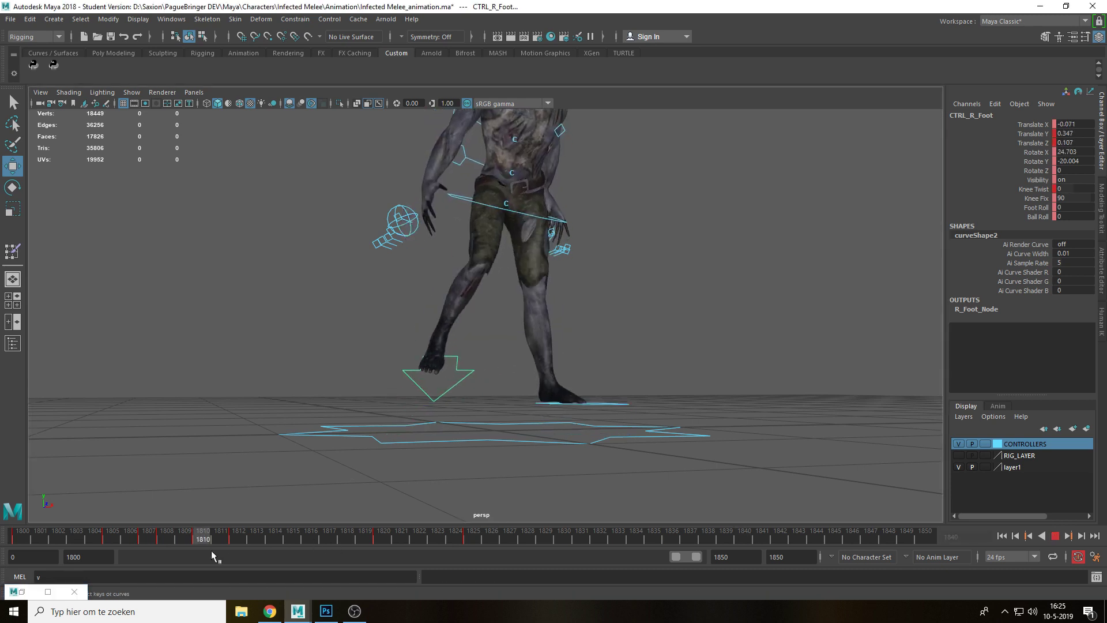
{"action": "key", "text": "Escape"}
{"action": "key", "text": "e"}
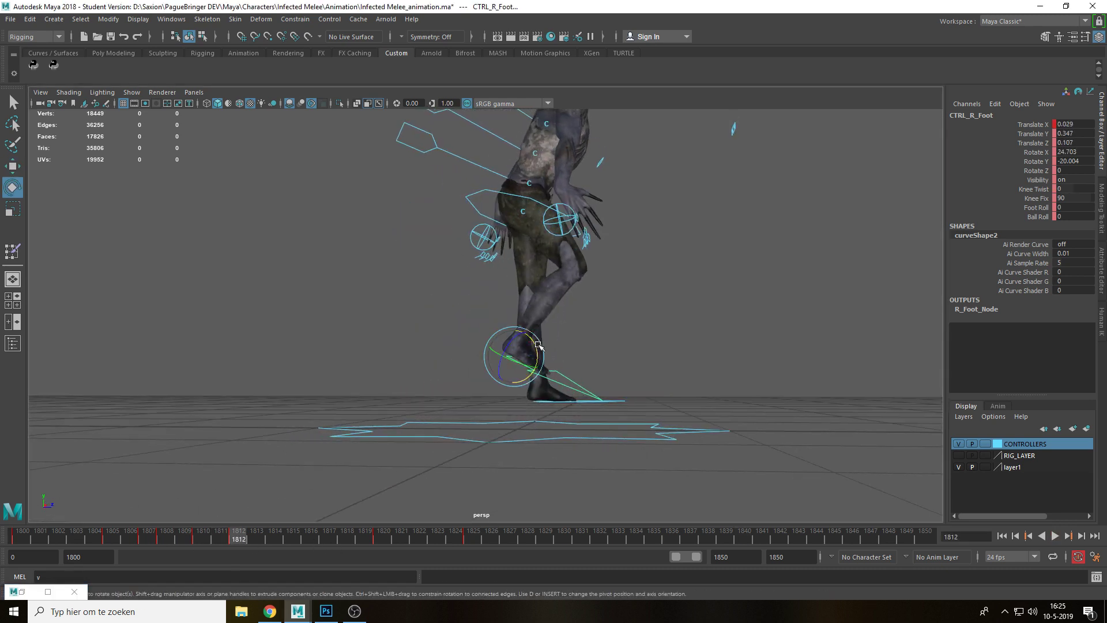
{"action": "left_click_drag", "start_coordinate": [538, 344], "coordinate": [534, 369]}
{"action": "key", "text": "alt+v"}
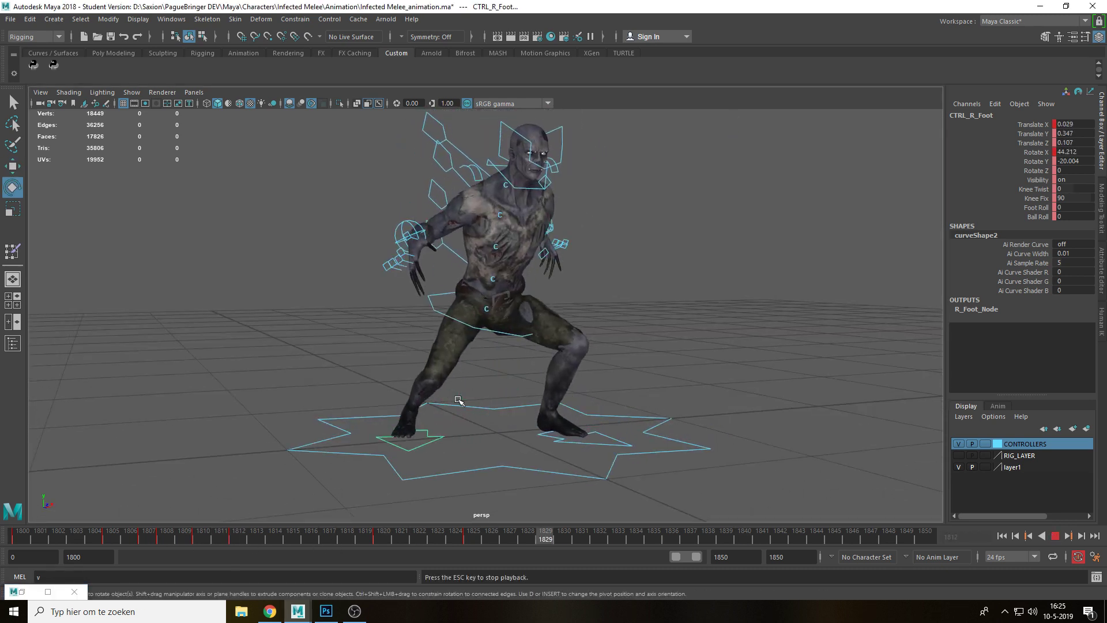
{"action": "left_click", "coordinate": [375, 539]}
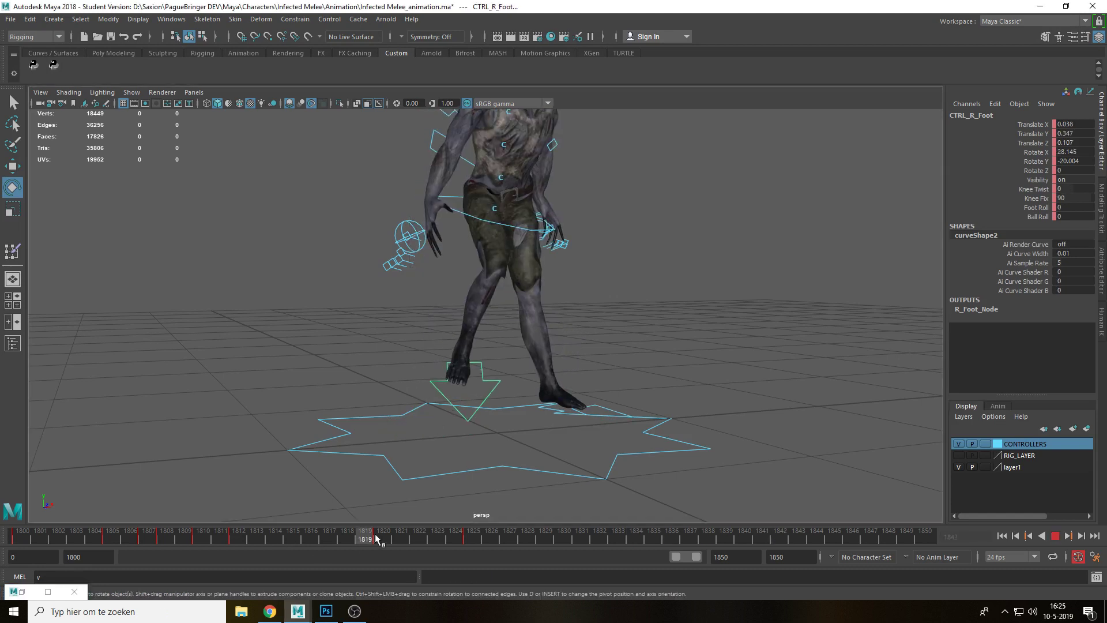
At frame 1810, rotate the right foot control to a Rotate X of about 46.1 and copy that key to frame 1820
{"action": "left_click", "coordinate": [200, 539]}
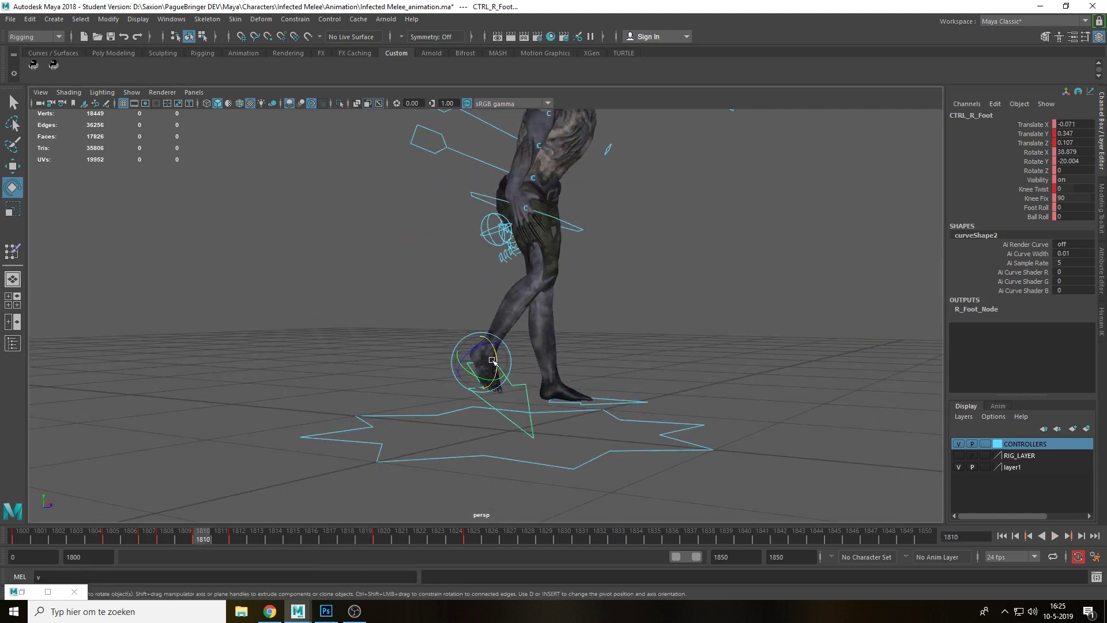
{"action": "key", "text": "ctrl+z"}
{"action": "right_click", "coordinate": [210, 538]}
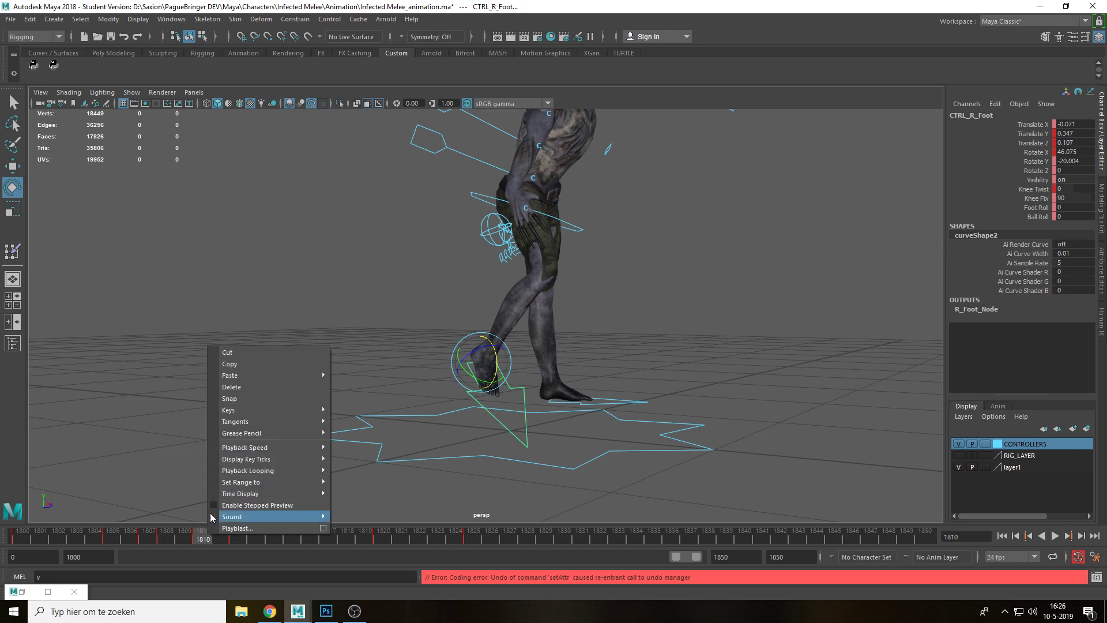
{"action": "left_click", "coordinate": [251, 365]}
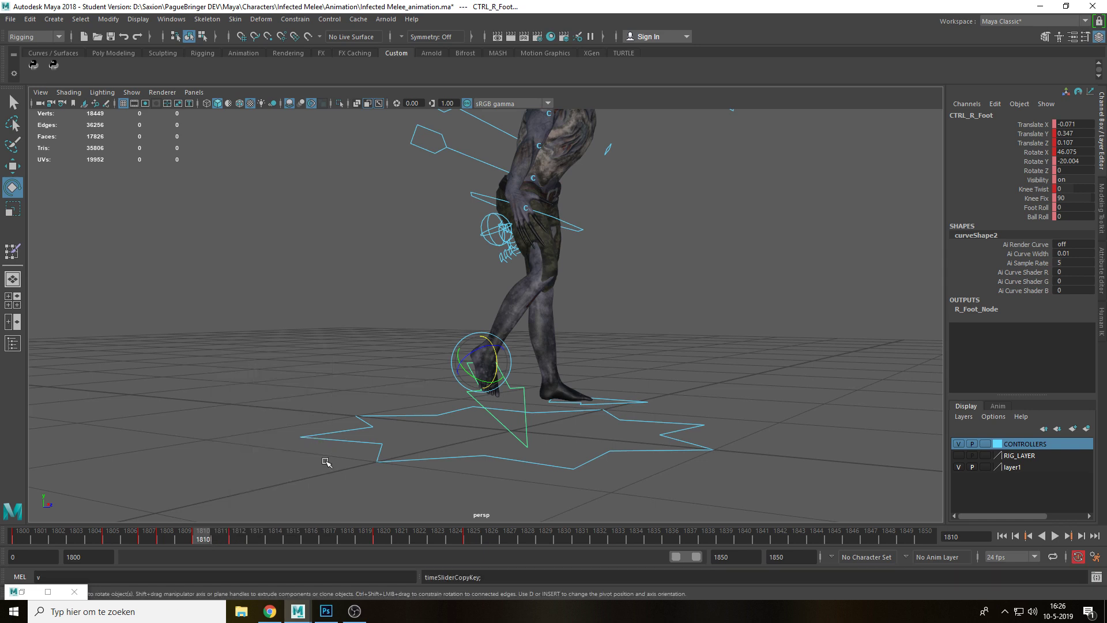
{"action": "left_click", "coordinate": [380, 538]}
{"action": "right_click", "coordinate": [380, 538]}
{"action": "mouse_move", "coordinate": [431, 378]}
{"action": "left_click", "coordinate": [522, 385]}
Play back the jump and scrub between frames 1810 and 1820, examining the airborne feet from the front
{"action": "key", "text": "alt+v"}
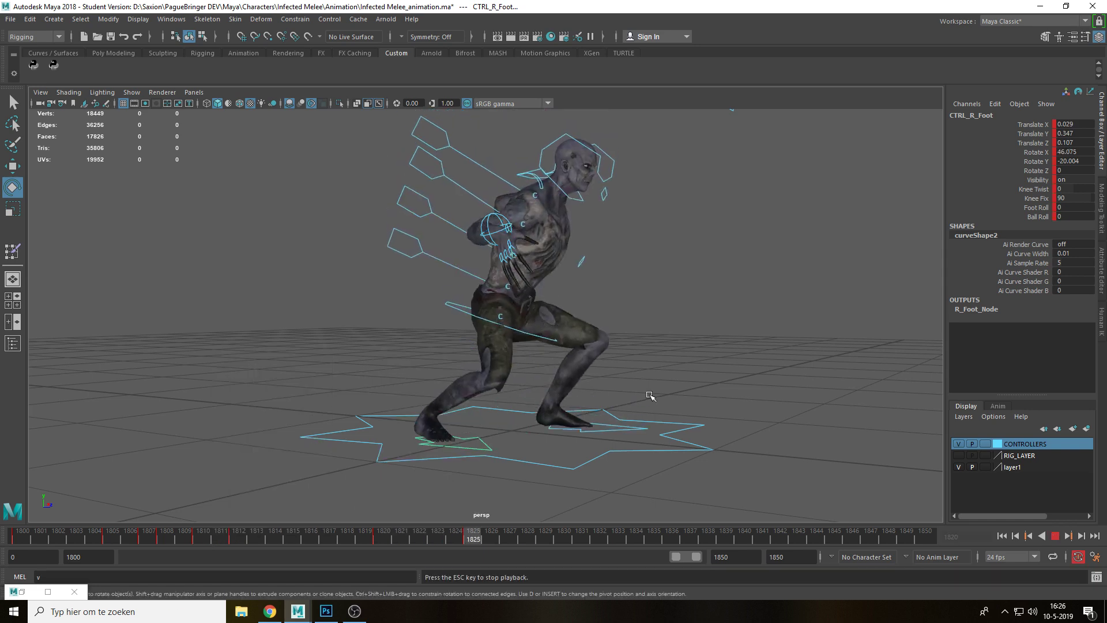
{"action": "left_click_drag", "start_coordinate": [652, 396], "coordinate": [579, 384], "text": "alt"}
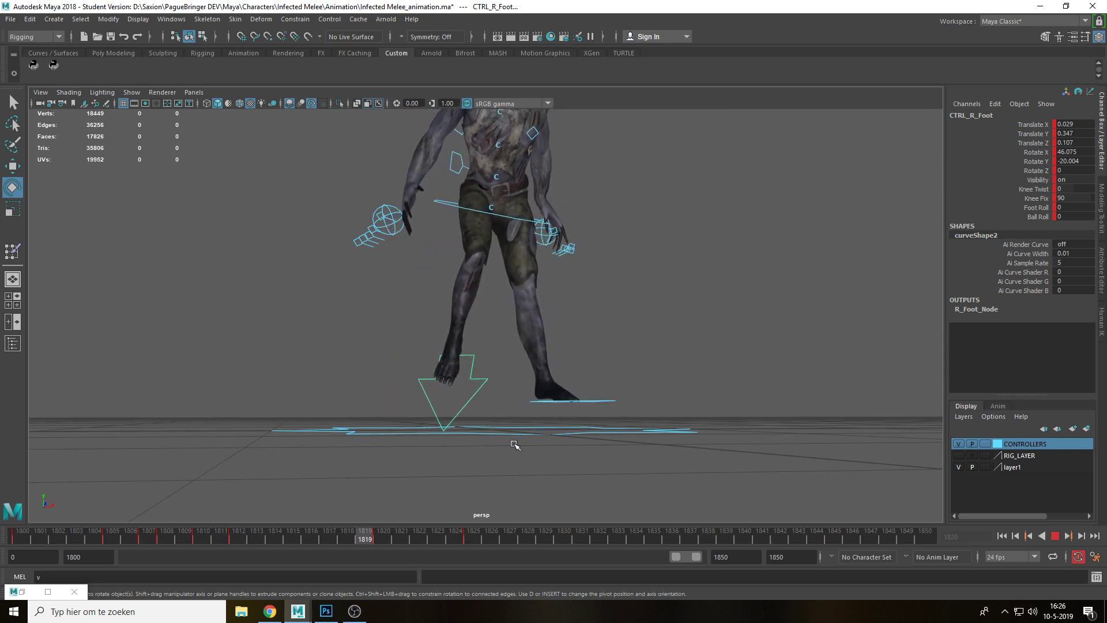
{"action": "left_click", "coordinate": [197, 539]}
{"action": "left_click_drag", "start_coordinate": [197, 540], "coordinate": [384, 552]}
{"action": "key", "text": "alt+v"}
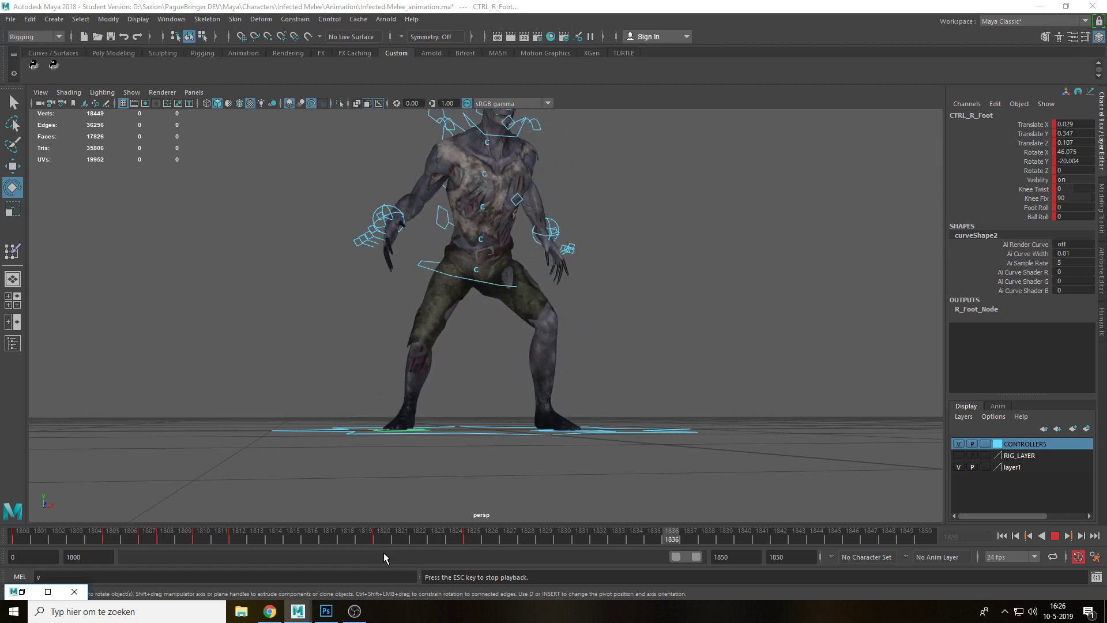
At frame 1805, lower the pelvis control to a Translate Y of about -0.305 to deepen the crouch
{"action": "left_click_drag", "start_coordinate": [40, 552], "coordinate": [114, 555]}
{"action": "key", "text": "q"}
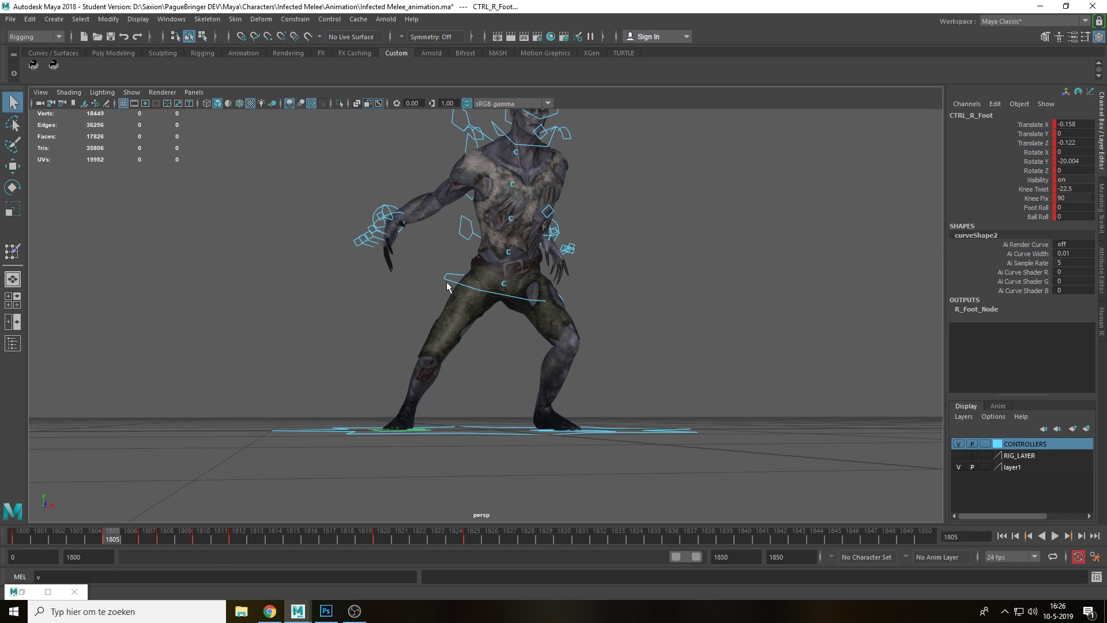
{"action": "left_click", "coordinate": [447, 286]}
{"action": "left_click", "coordinate": [452, 279]}
{"action": "left_click_drag", "start_coordinate": [514, 342], "coordinate": [479, 343], "text": "alt"}
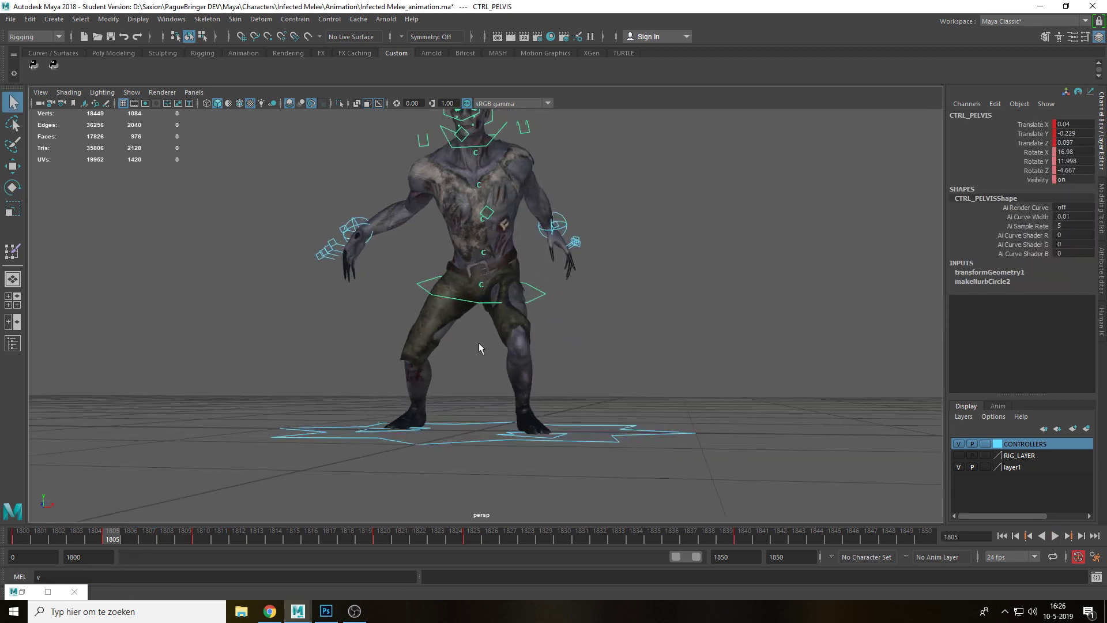
{"action": "scroll", "coordinate": [478, 343], "scroll_direction": "up", "scroll_amount": 2}
{"action": "key", "text": "w"}
{"action": "left_click_drag", "start_coordinate": [479, 268], "coordinate": [608, 321]}
Review the crouch from the side and set the pelvis control's Translate Z to 0.097 at frame 1810
{"action": "left_click_drag", "start_coordinate": [109, 537], "coordinate": [195, 559]}
{"action": "left_click_drag", "start_coordinate": [516, 369], "coordinate": [602, 395], "text": "alt"}
{"action": "left_click_drag", "start_coordinate": [565, 197], "coordinate": [583, 199]}
{"action": "left_click", "coordinate": [112, 539]}
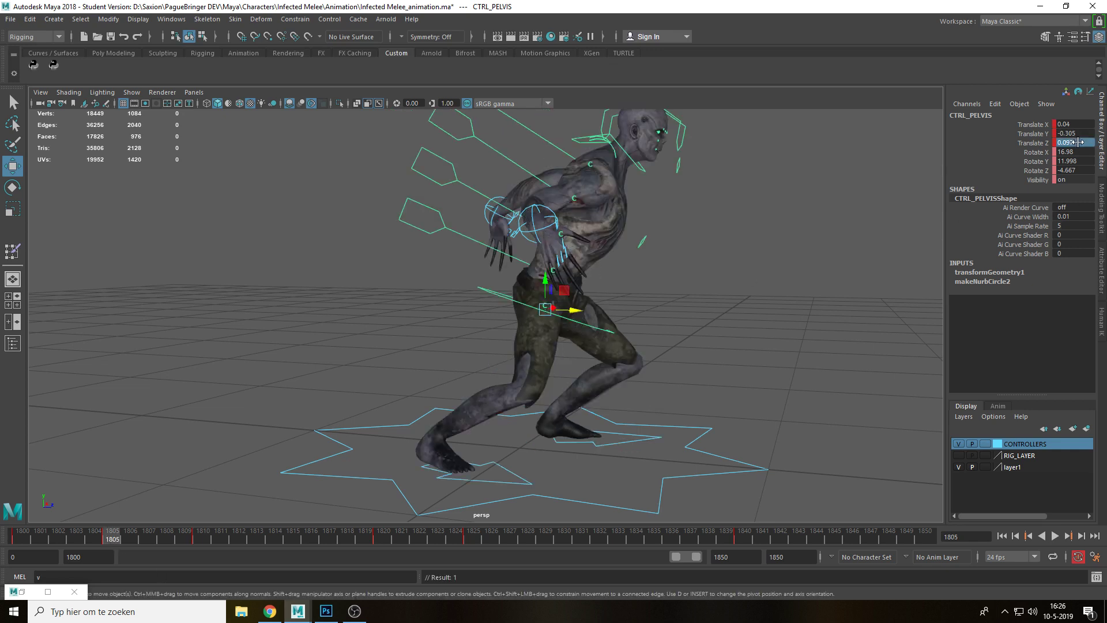
{"action": "left_click", "coordinate": [203, 541]}
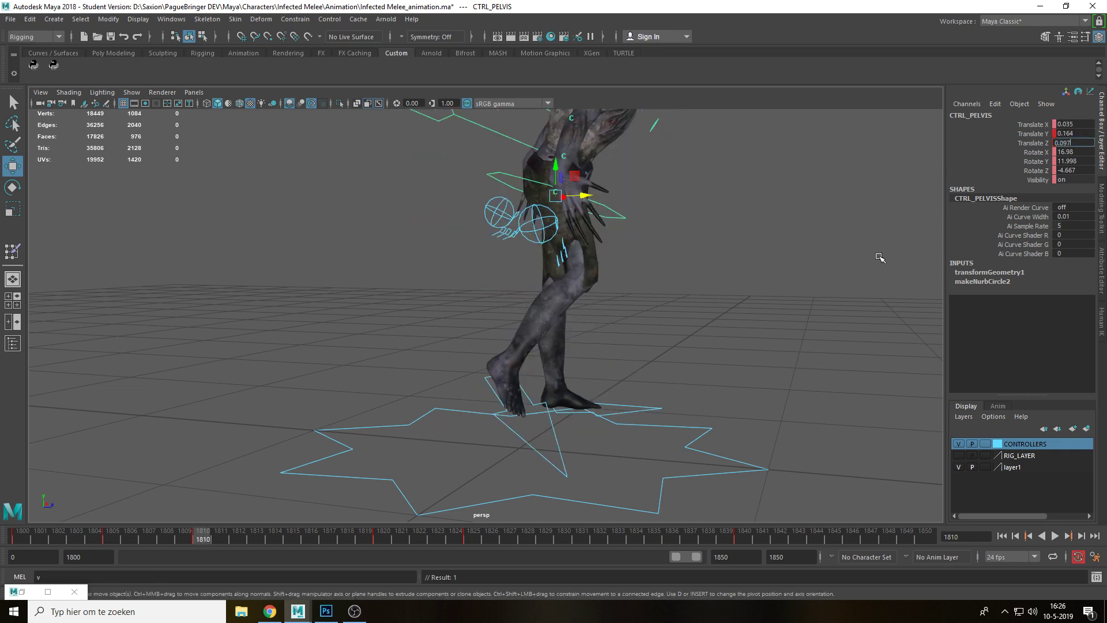
{"action": "key", "text": "Return"}
Set the pelvis control's Translate Z to 0.097 at frame 1820 and play back the jump
{"action": "mouse_move", "coordinate": [206, 533]}
{"action": "left_mouse_down"}
{"action": "mouse_move", "coordinate": [18, 543]}
{"action": "mouse_move", "coordinate": [221, 540]}
{"action": "left_mouse_up"}
{"action": "left_click_drag", "start_coordinate": [386, 534], "coordinate": [455, 535]}
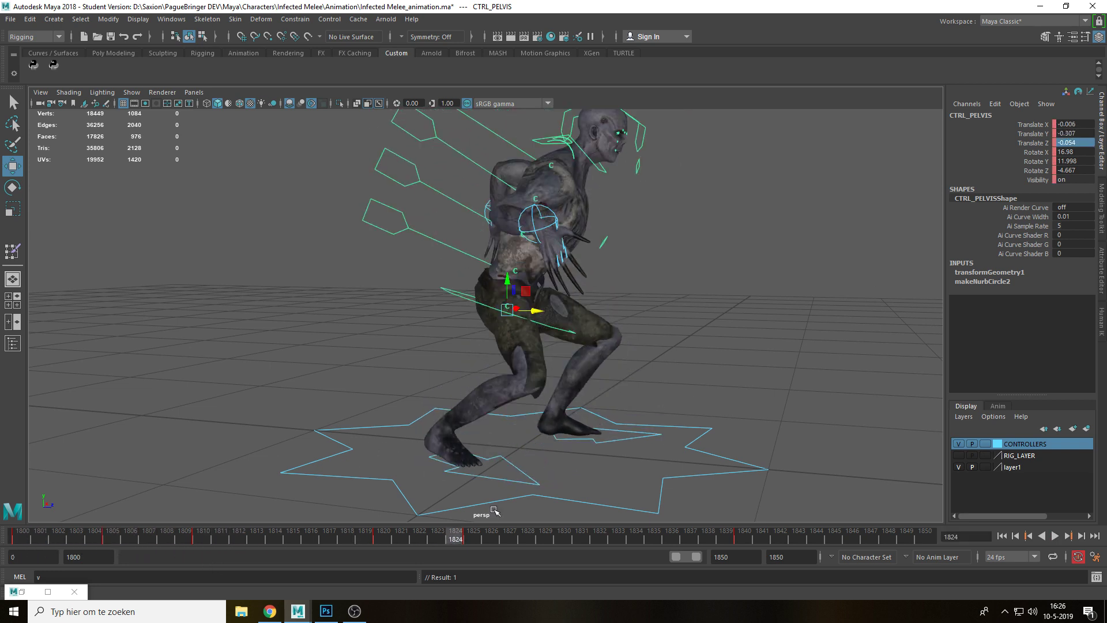
{"action": "key", "text": "alt+v"}
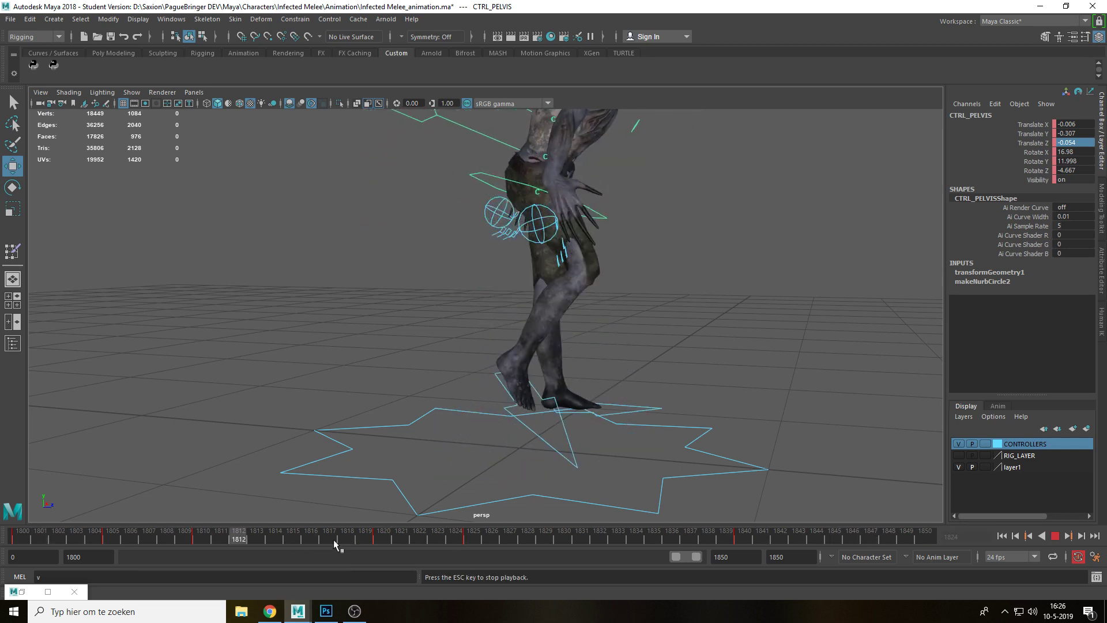
{"action": "key", "text": "alt+v"}
{"action": "left_click", "coordinate": [205, 537]}
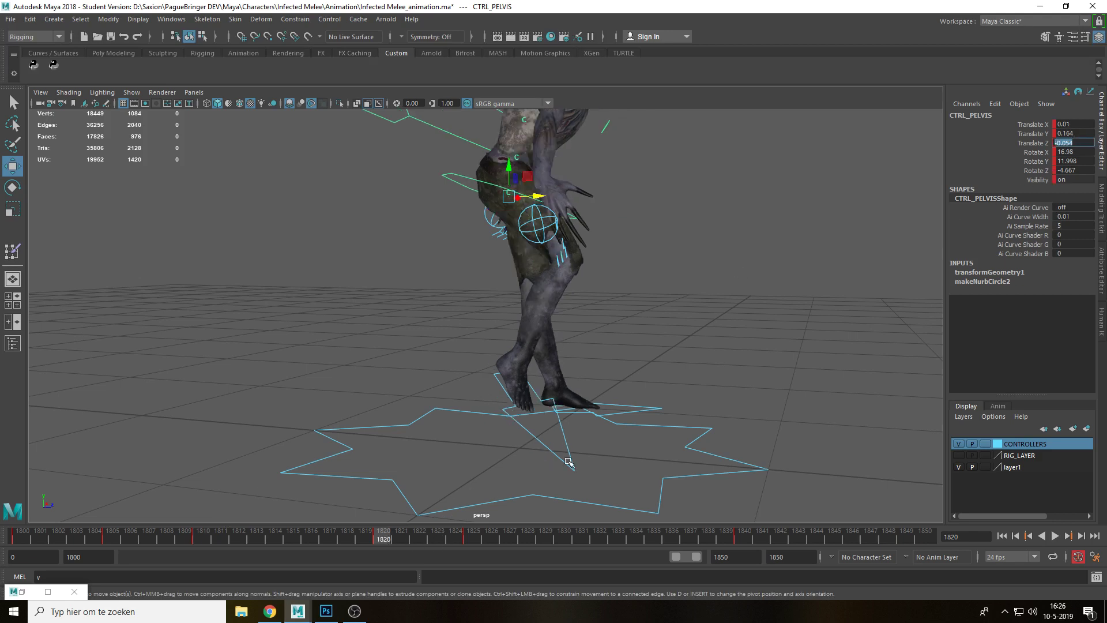
{"action": "key", "text": "alt+v"}
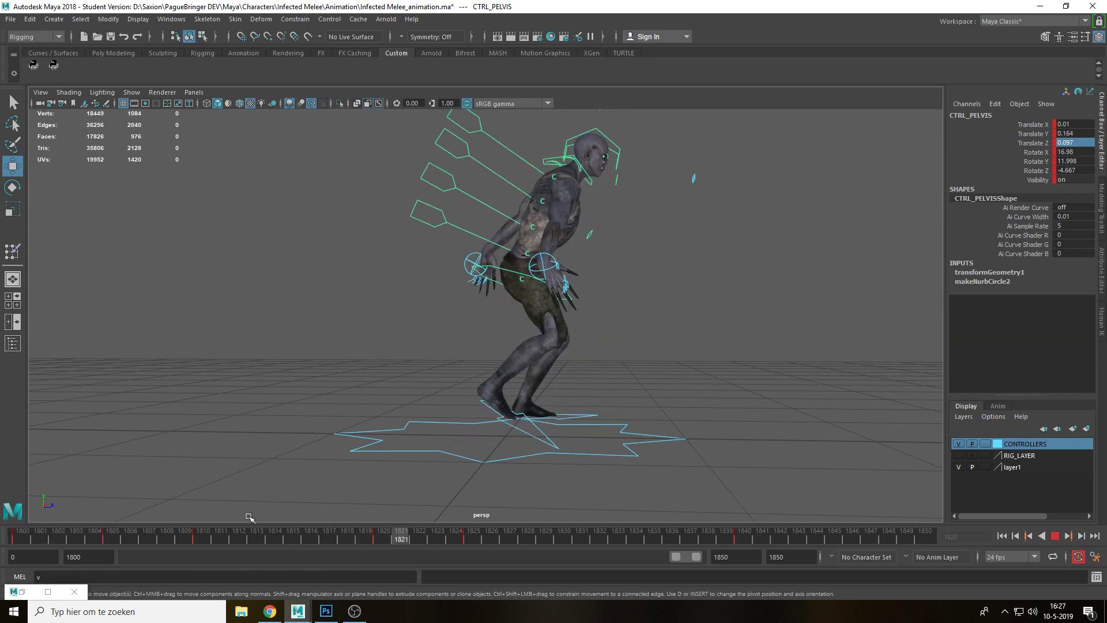
At frame 1810, move the left foot control to Translate X -0.048, Y 0.19 and rotate it to about X 17.8, Y 7.9
{"action": "left_click_drag", "start_coordinate": [203, 530], "coordinate": [85, 544]}
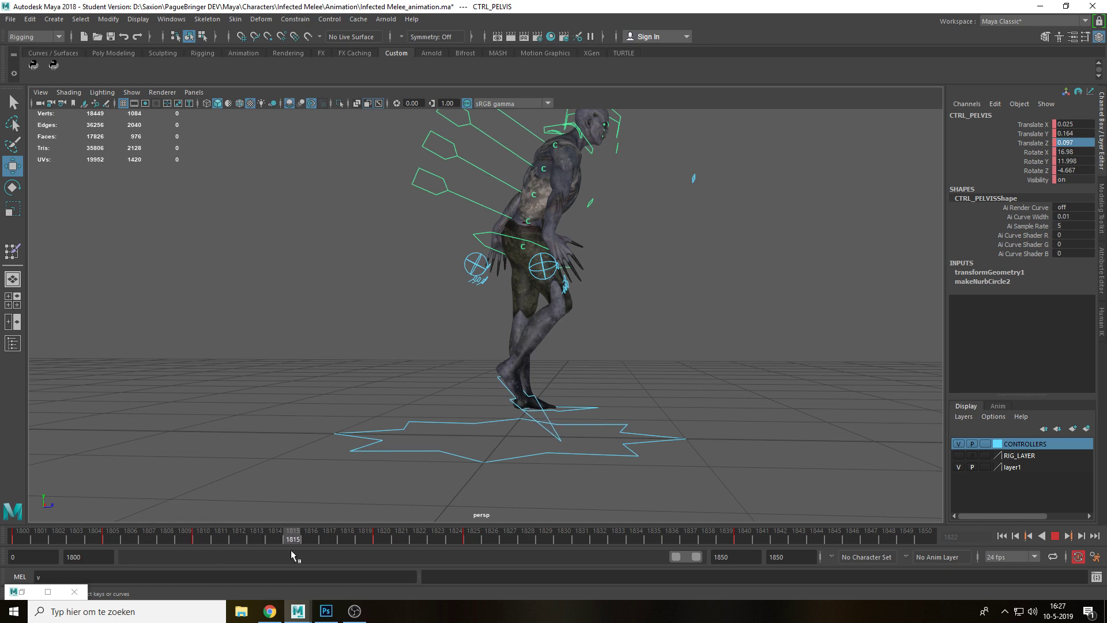
{"action": "left_click_drag", "start_coordinate": [291, 551], "coordinate": [257, 547]}
{"action": "left_click", "coordinate": [589, 409]}
{"action": "left_click_drag", "start_coordinate": [574, 417], "coordinate": [319, 505], "text": "alt"}
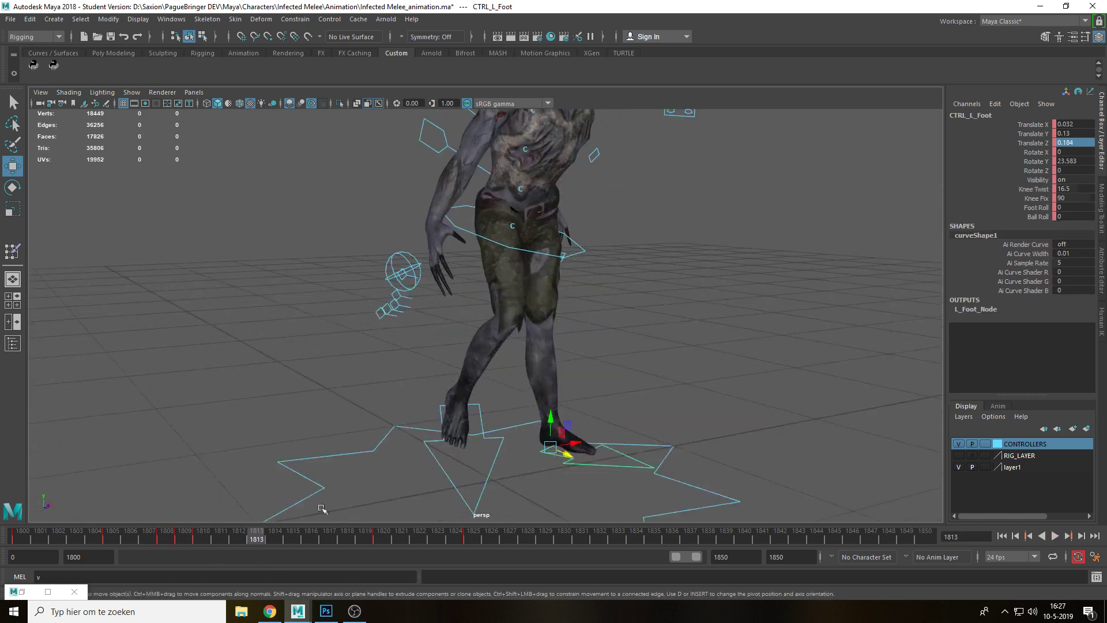
{"action": "left_click", "coordinate": [196, 538]}
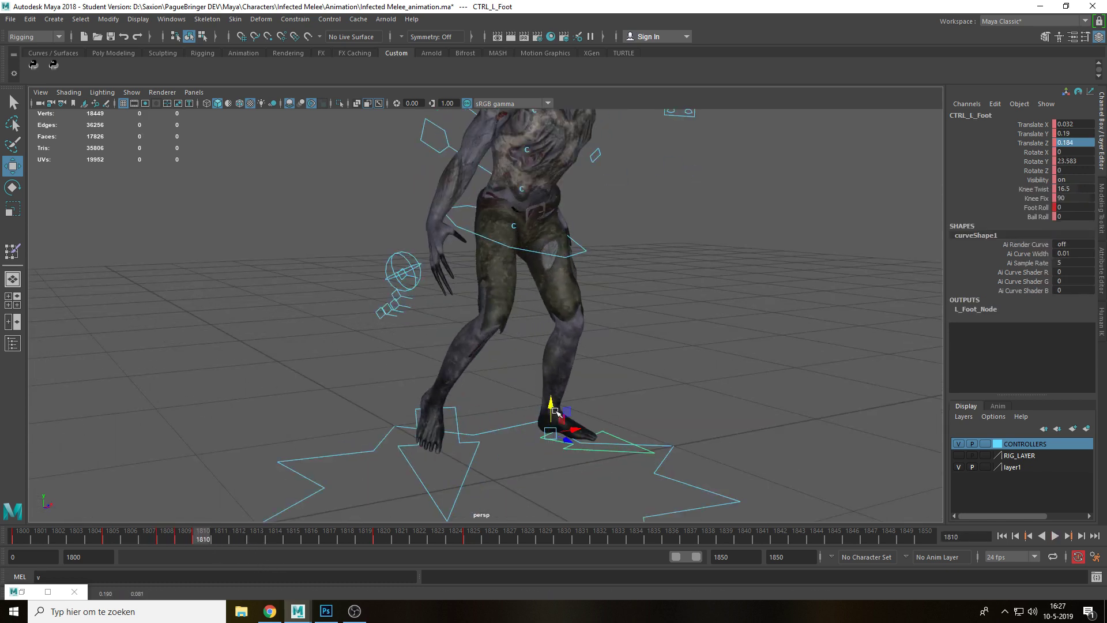
{"action": "left_click_drag", "start_coordinate": [556, 412], "coordinate": [645, 368], "text": "alt"}
{"action": "left_click_drag", "start_coordinate": [568, 442], "coordinate": [517, 443]}
{"action": "key", "text": "e"}
{"action": "left_click_drag", "start_coordinate": [562, 426], "coordinate": [652, 411], "text": "alt"}
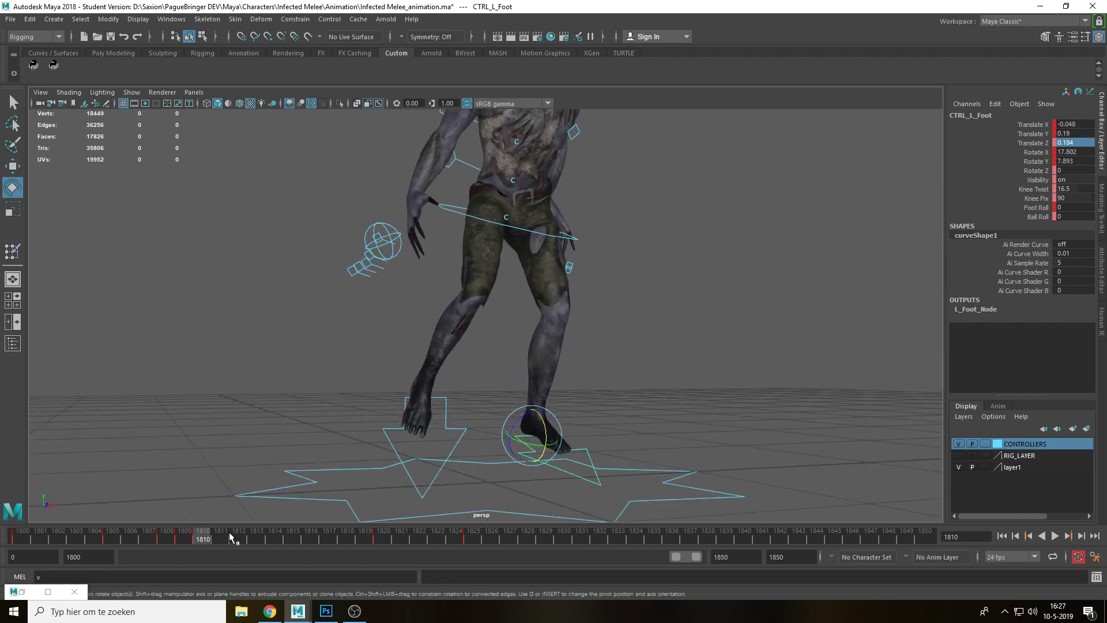
Copy the left foot control's key from frame 1810 to frame 1820 and play back the jump from the front
{"action": "left_click_drag", "start_coordinate": [188, 539], "coordinate": [238, 546]}
{"action": "right_click", "coordinate": [238, 546]}
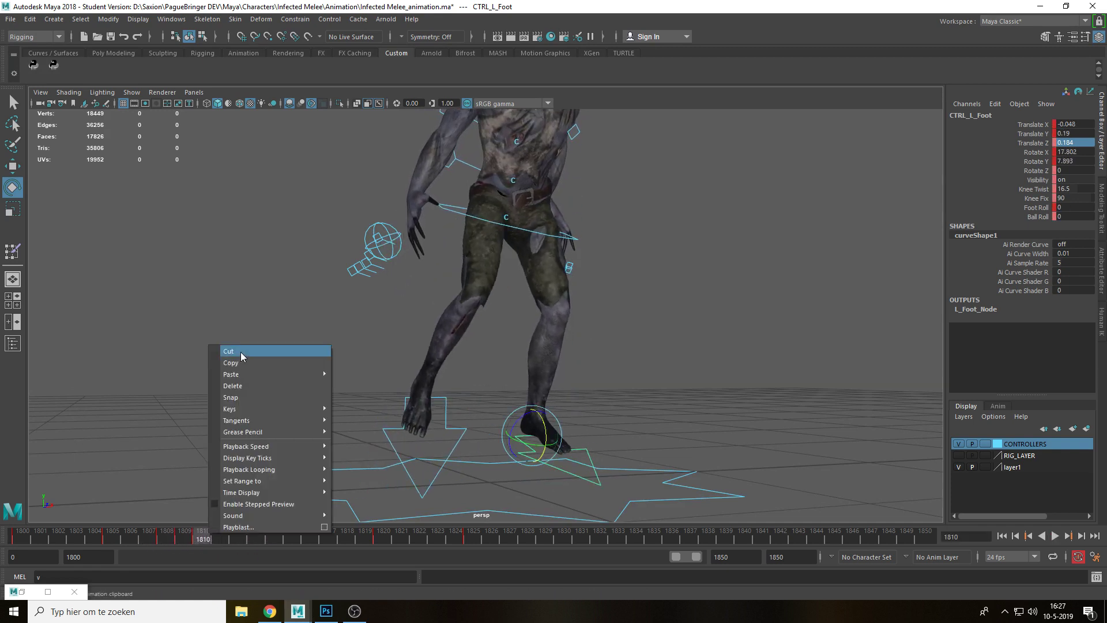
{"action": "left_click", "coordinate": [239, 361]}
{"action": "left_click", "coordinate": [381, 543]}
{"action": "right_click", "coordinate": [381, 543]}
{"action": "mouse_move", "coordinate": [455, 373]}
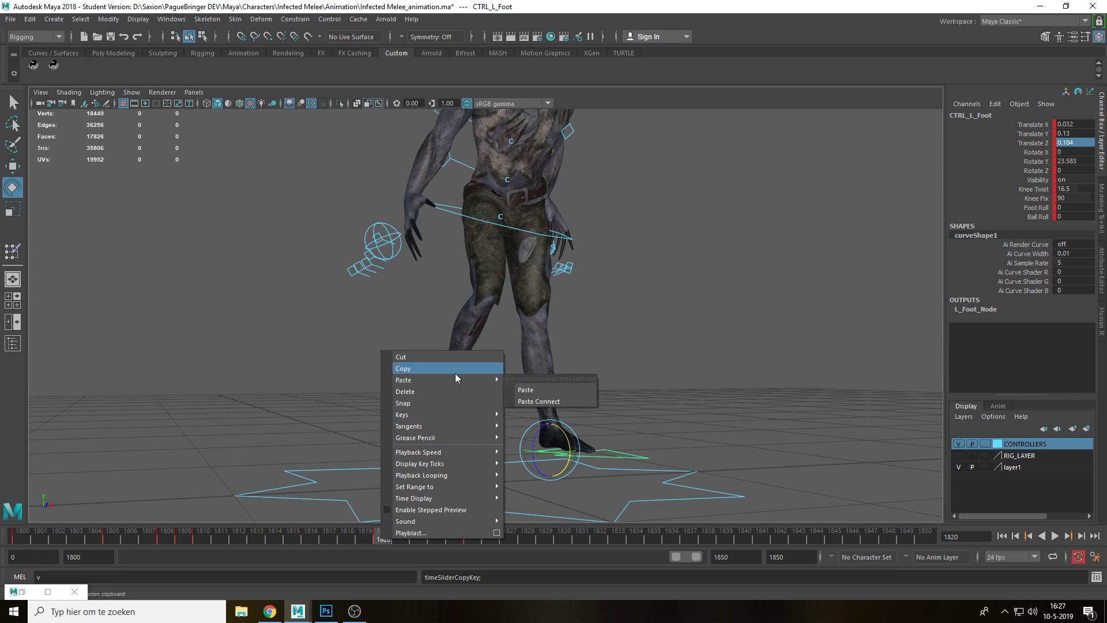
{"action": "left_click", "coordinate": [536, 387]}
{"action": "key", "text": "alt+v"}
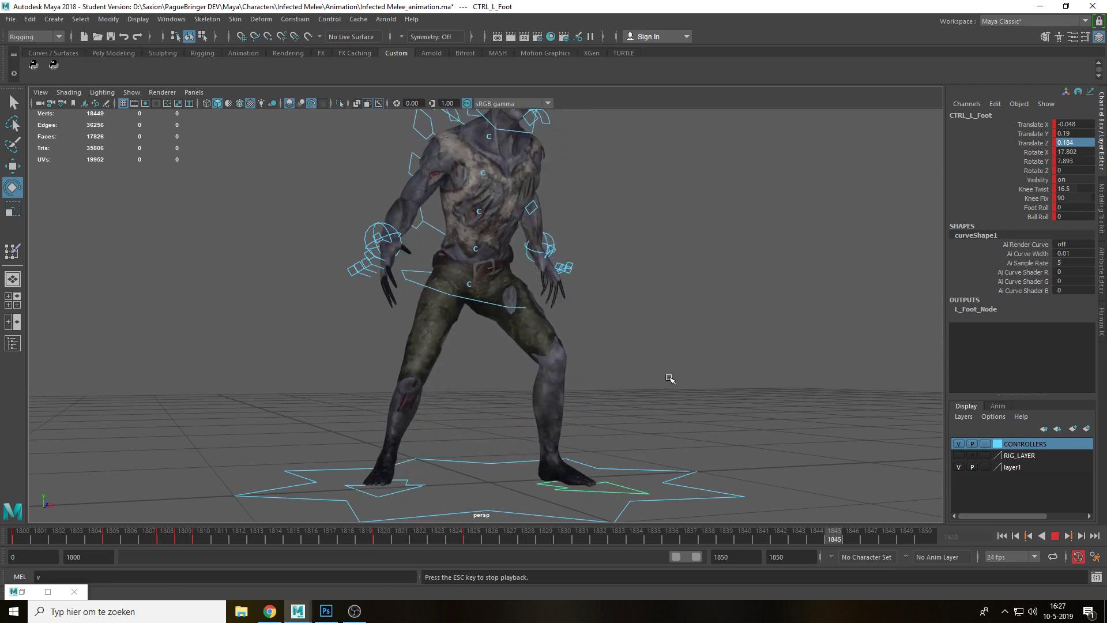
{"action": "left_click_drag", "start_coordinate": [670, 378], "coordinate": [643, 378], "text": "alt"}
{"action": "scroll", "coordinate": [643, 377], "scroll_direction": "down", "scroll_amount": 5}
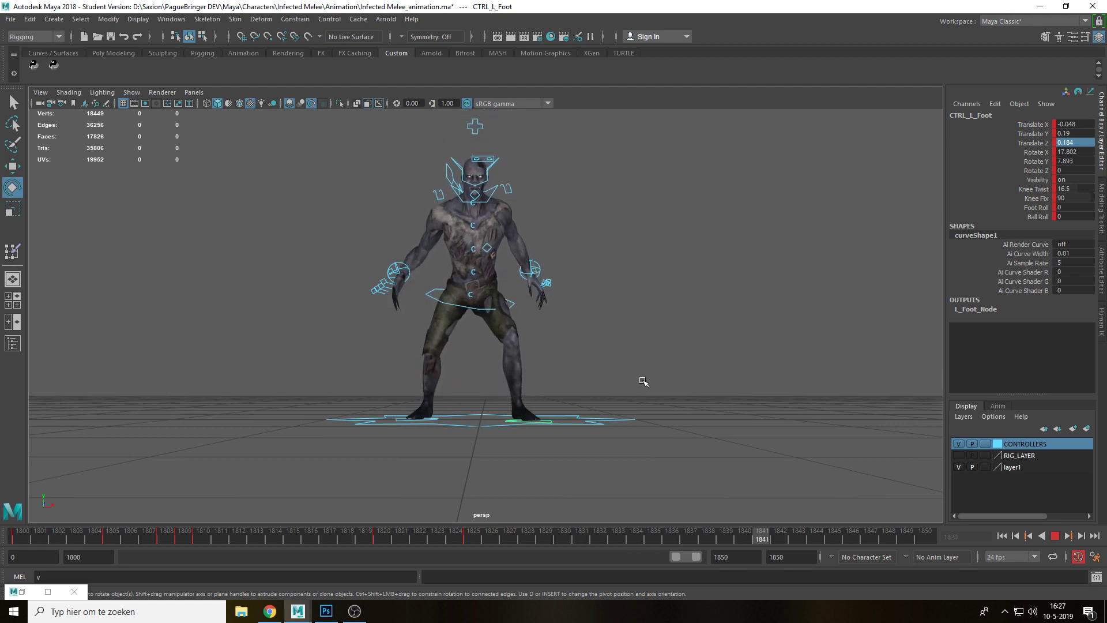
{"action": "key", "text": "Escape"}
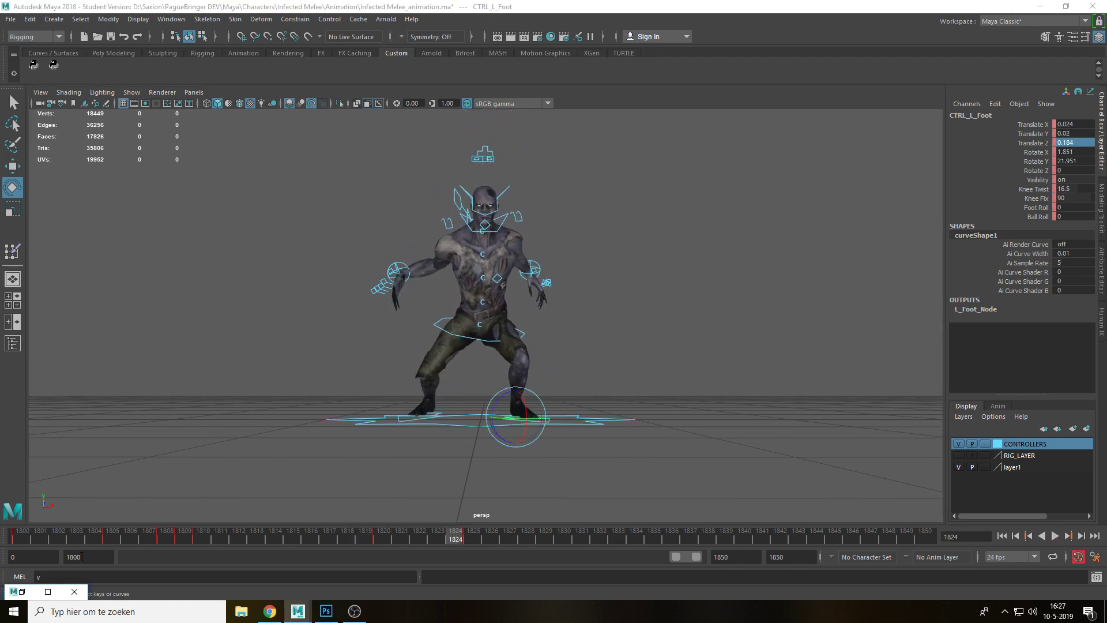
In the Graph Editor, tilt the left foot's Translate X tangents at frames 1810 and 1820 so the curve dips to about -0.06 between them
{"action": "left_click", "coordinate": [49, 592]}
{"action": "left_click", "coordinate": [72, 91]}
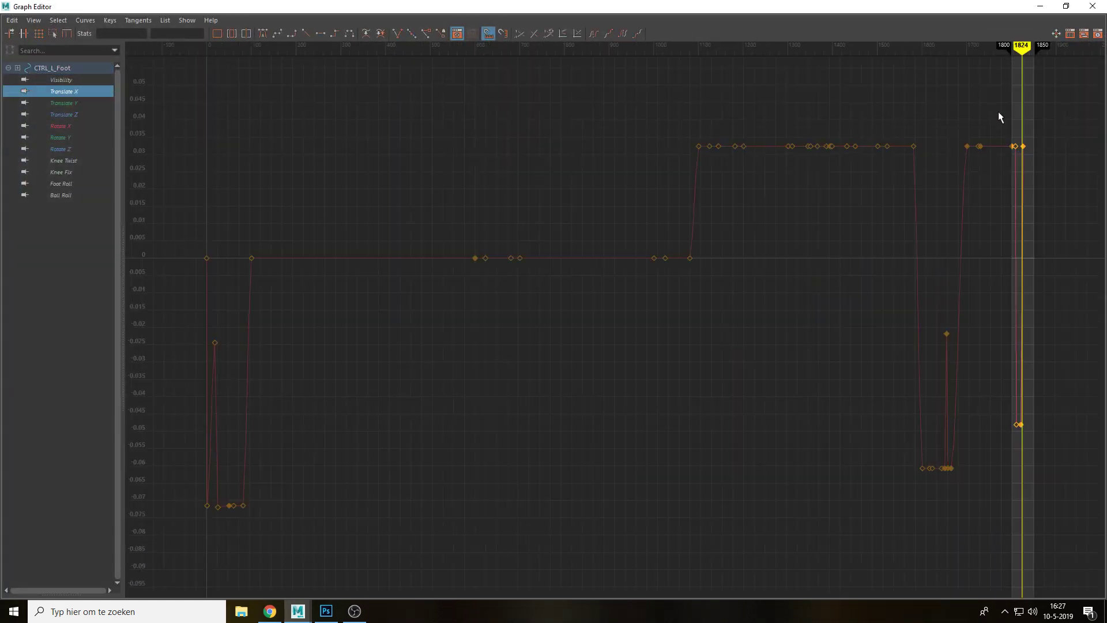
{"action": "left_click_drag", "start_coordinate": [999, 117], "coordinate": [1029, 157]}
{"action": "key", "text": "f"}
{"action": "key", "text": "f"}
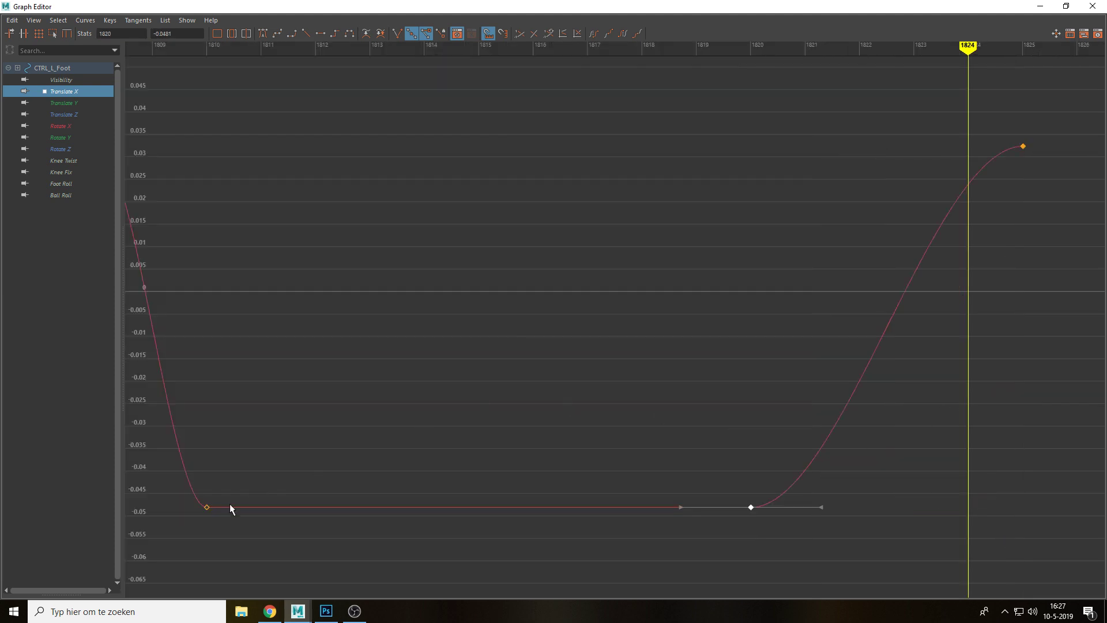
{"action": "middle_click_drag", "start_coordinate": [749, 445], "coordinate": [860, 402], "text": "alt"}
{"action": "left_click_drag", "start_coordinate": [792, 463], "coordinate": [650, 479]}
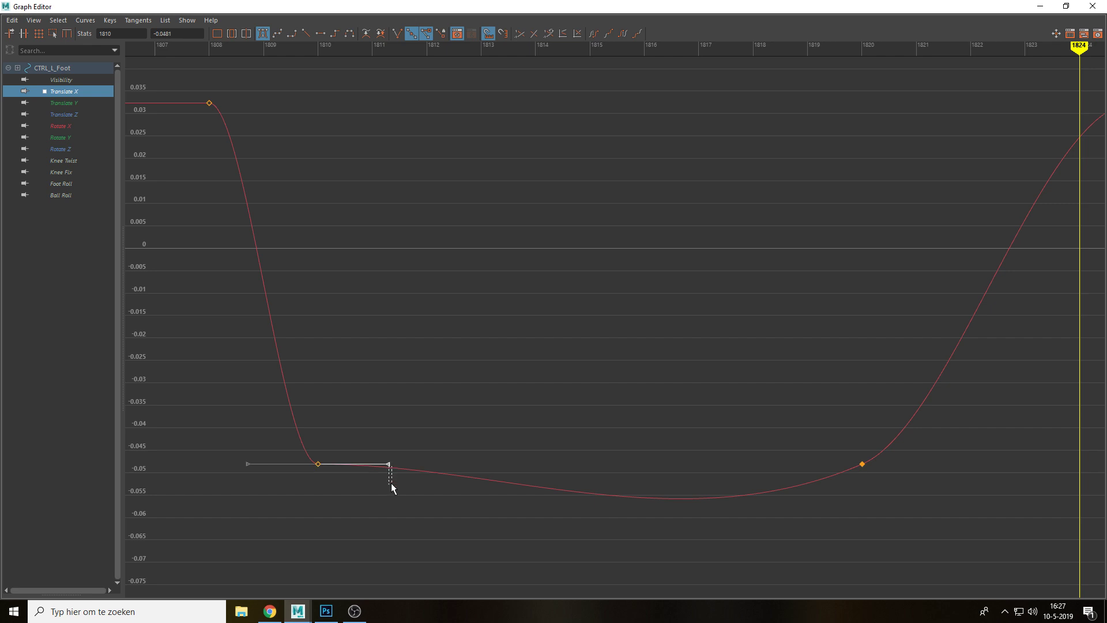
{"action": "left_click", "coordinate": [387, 464]}
{"action": "left_click_drag", "start_coordinate": [389, 466], "coordinate": [386, 492]}
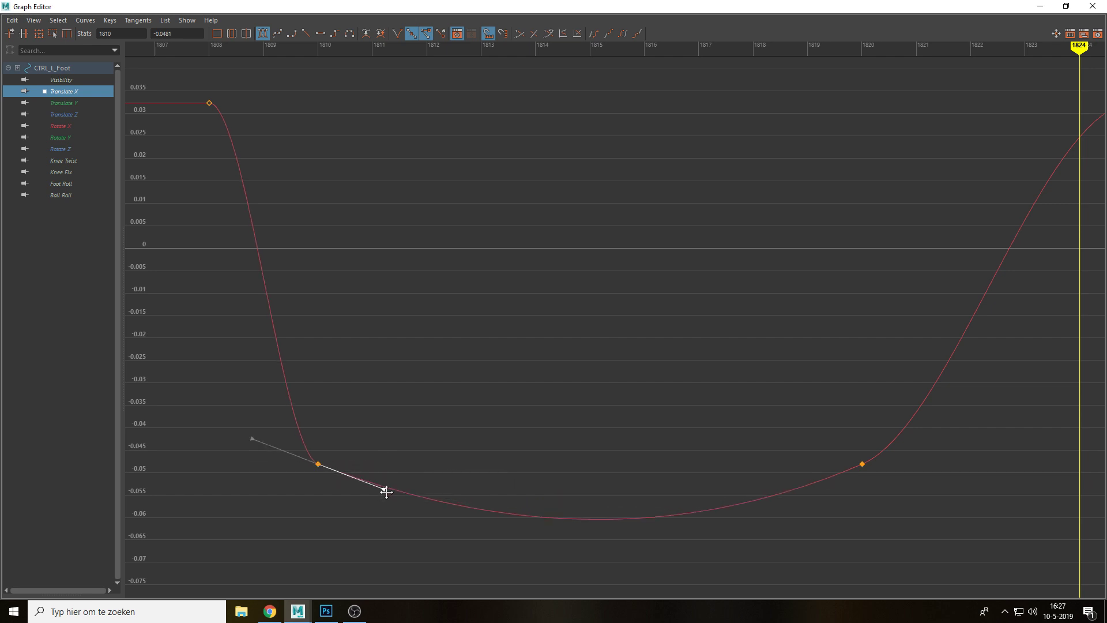
Tilt the left foot's Translate Y tangents at frames 1810 and 1820 into an arc peaking at about 0.22, and review the jump
{"action": "left_click", "coordinate": [69, 104]}
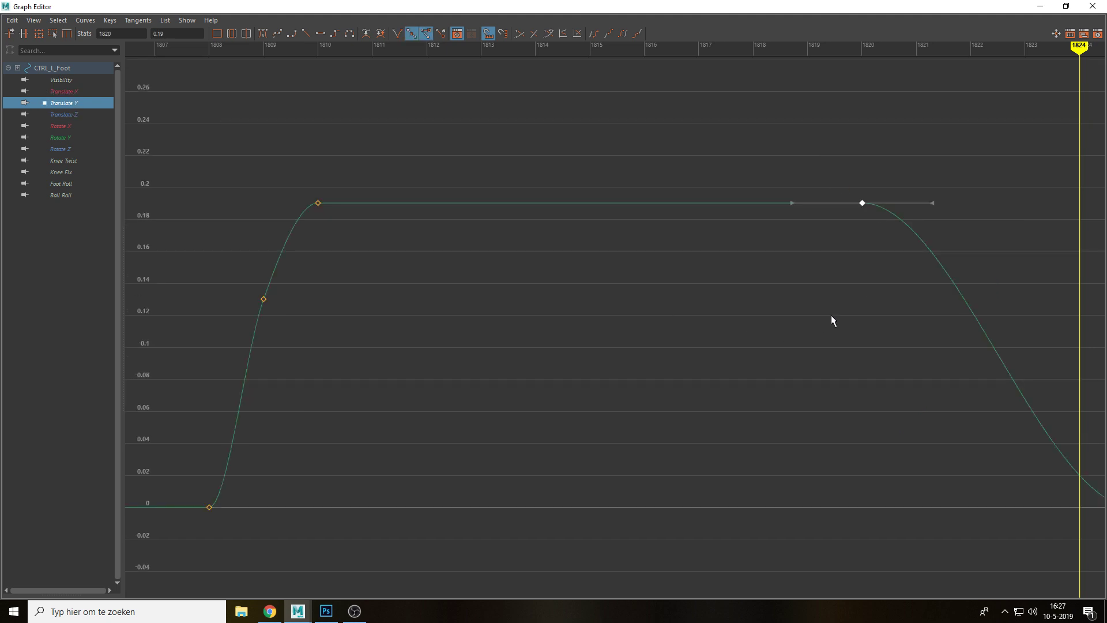
{"action": "left_click_drag", "start_coordinate": [932, 210], "coordinate": [925, 229]}
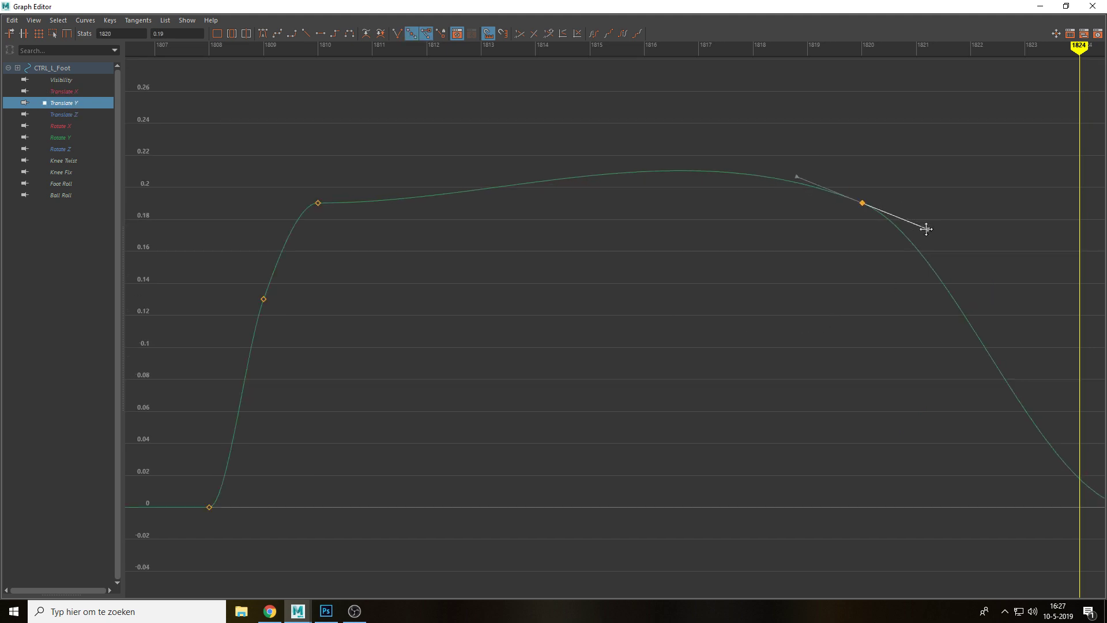
{"action": "left_click_drag", "start_coordinate": [387, 204], "coordinate": [387, 174]}
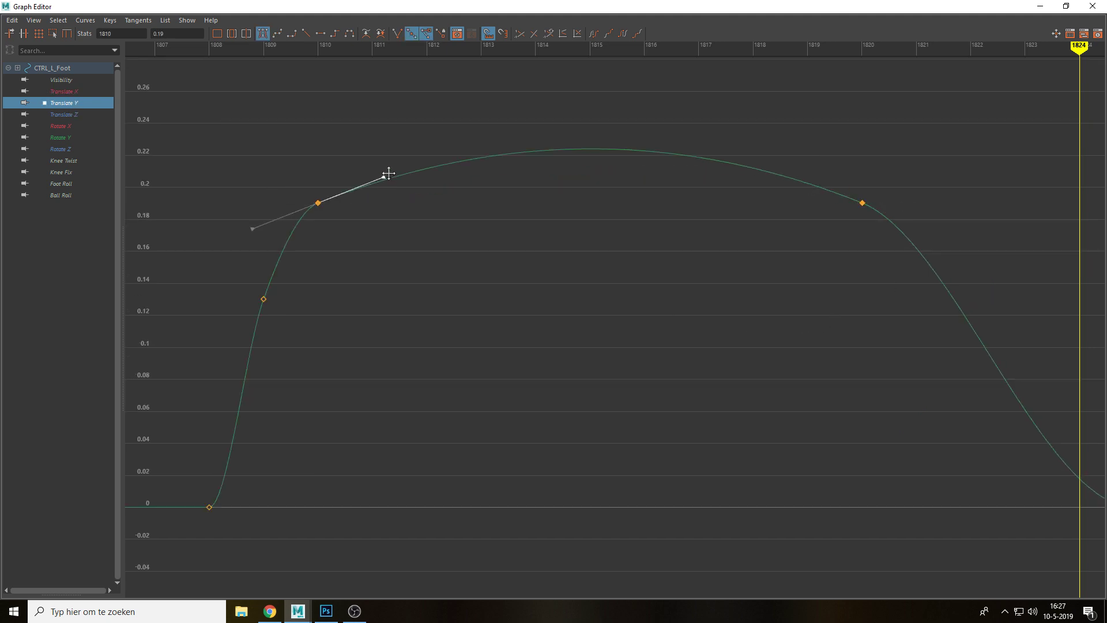
{"action": "left_click", "coordinate": [78, 113]}
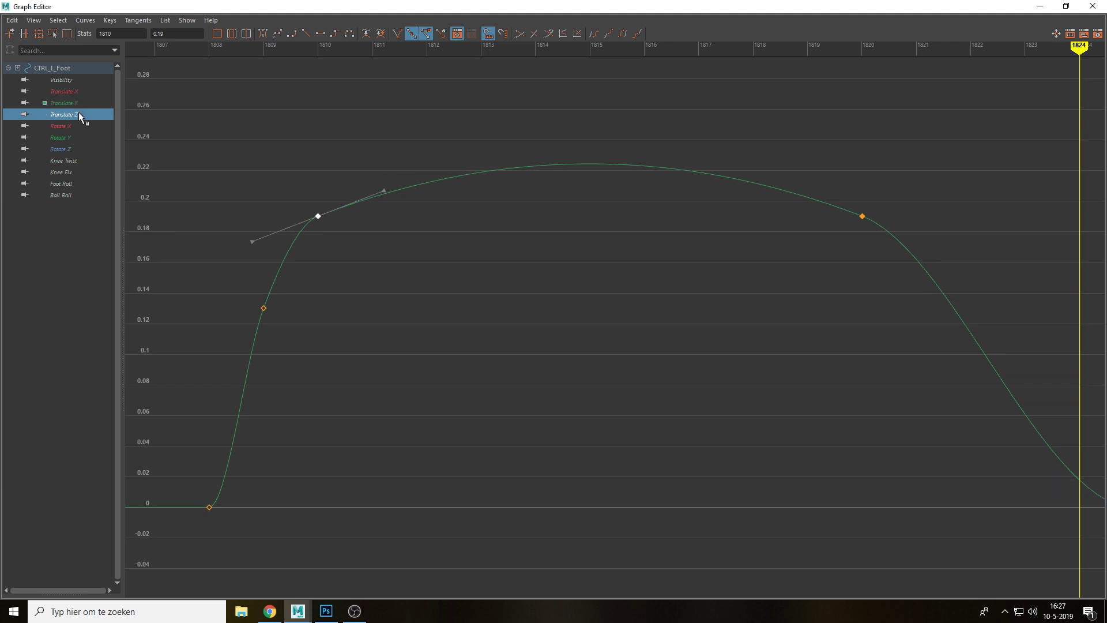
{"action": "left_click", "coordinate": [1036, 5]}
{"action": "key", "text": "alt+v"}
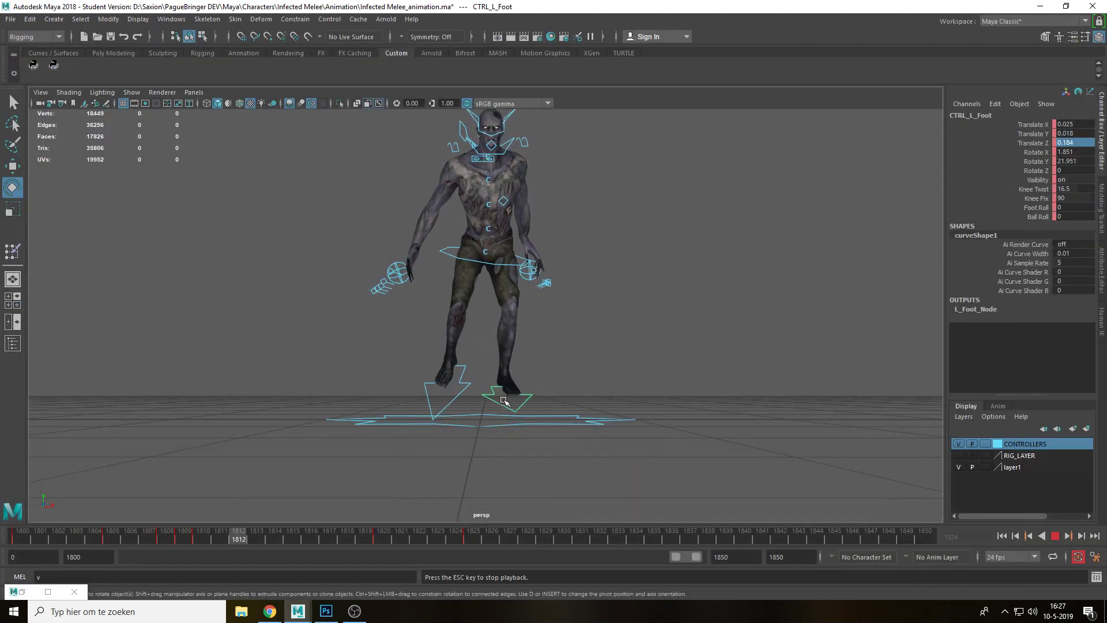
{"action": "left_click", "coordinate": [206, 538]}
{"action": "left_click_drag", "start_coordinate": [206, 538], "coordinate": [365, 537]}
Tilt the right foot's Translate Y tangents at frames 1810 and 1820 into an upward arc in the Graph Editor, and play back the jump
{"action": "key", "text": "q"}
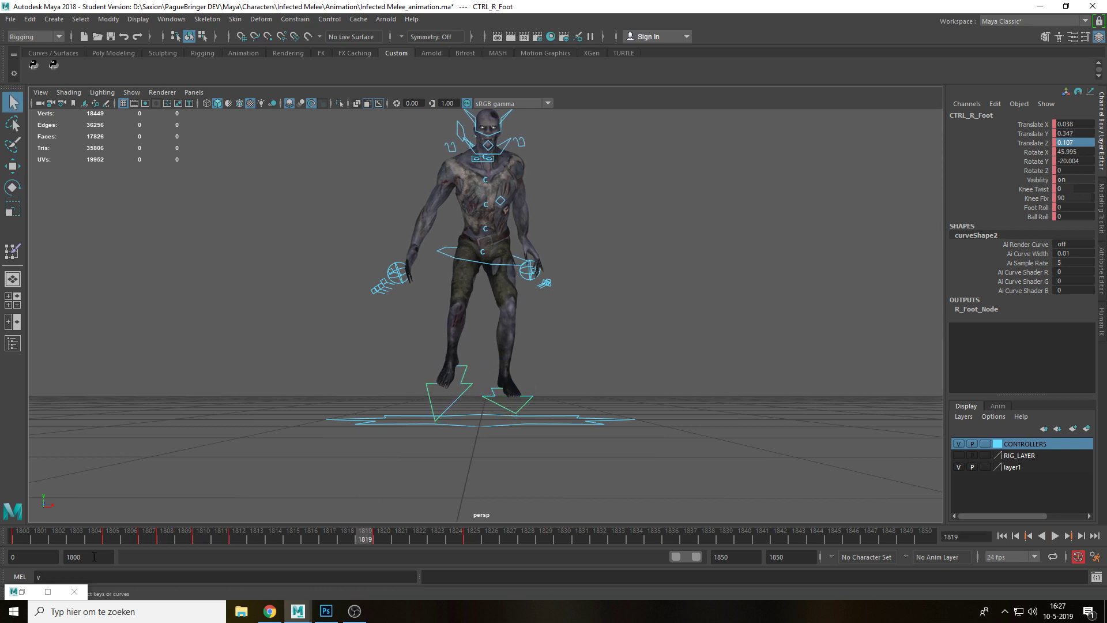
{"action": "left_click", "coordinate": [48, 591]}
{"action": "left_click", "coordinate": [71, 104]}
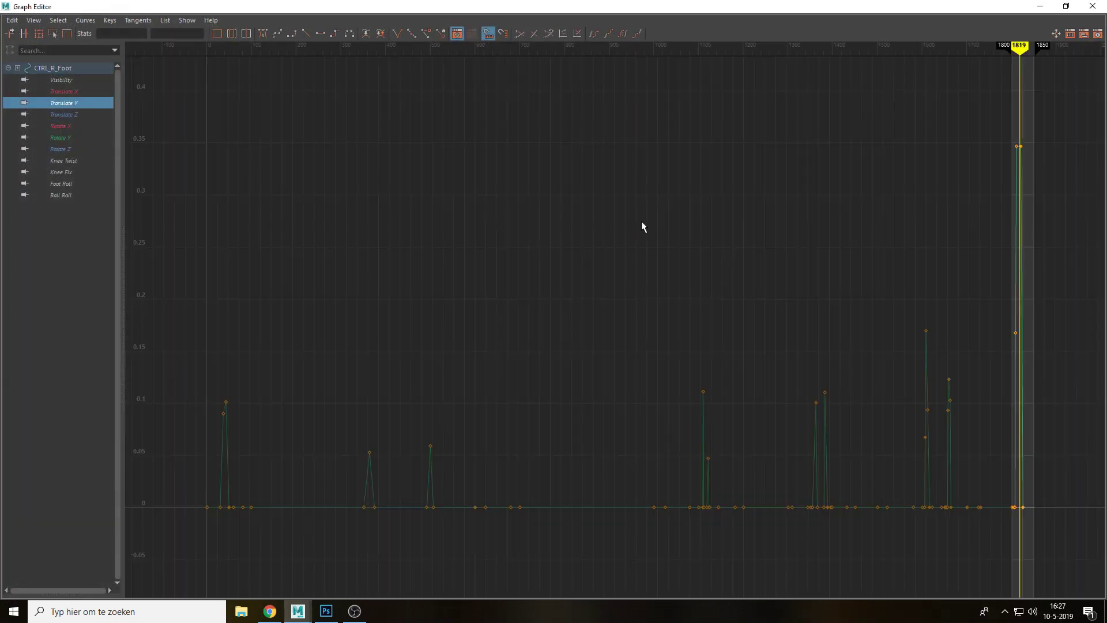
{"action": "left_click_drag", "start_coordinate": [994, 240], "coordinate": [1029, 135]}
{"action": "key", "text": "f"}
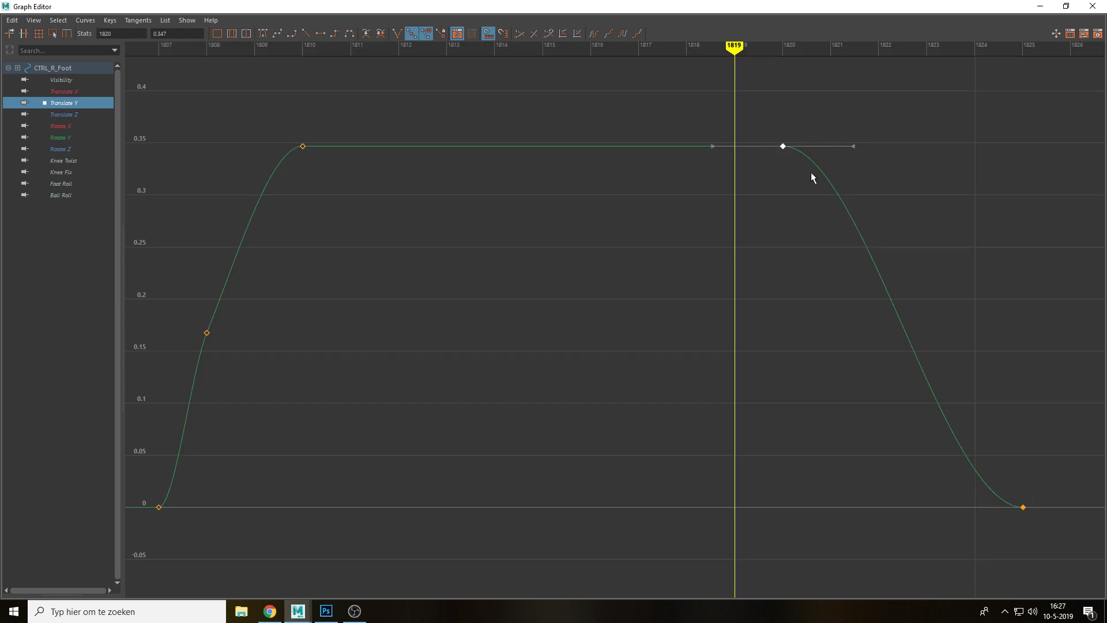
{"action": "left_click_drag", "start_coordinate": [853, 146], "coordinate": [853, 178]}
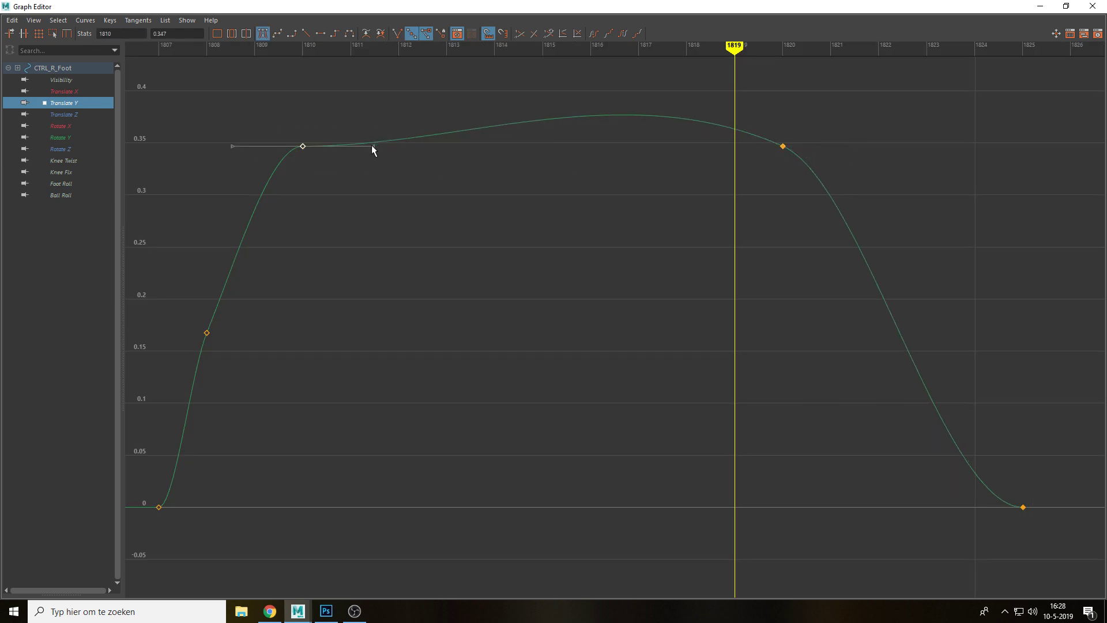
{"action": "left_click_drag", "start_coordinate": [372, 146], "coordinate": [370, 129]}
{"action": "left_click", "coordinate": [1041, 6]}
{"action": "key", "text": "alt+v"}
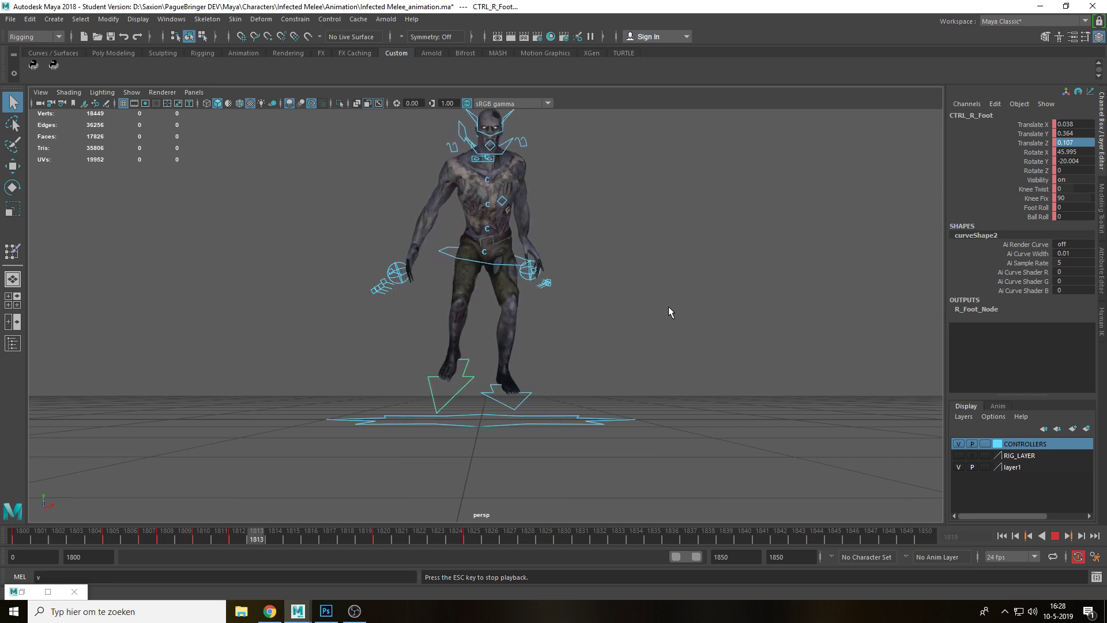
Limit the playback range to frames 1810 through 1820 and play back the airborne section
{"action": "left_click", "coordinate": [668, 306]}
{"action": "type", "text": "1810"}
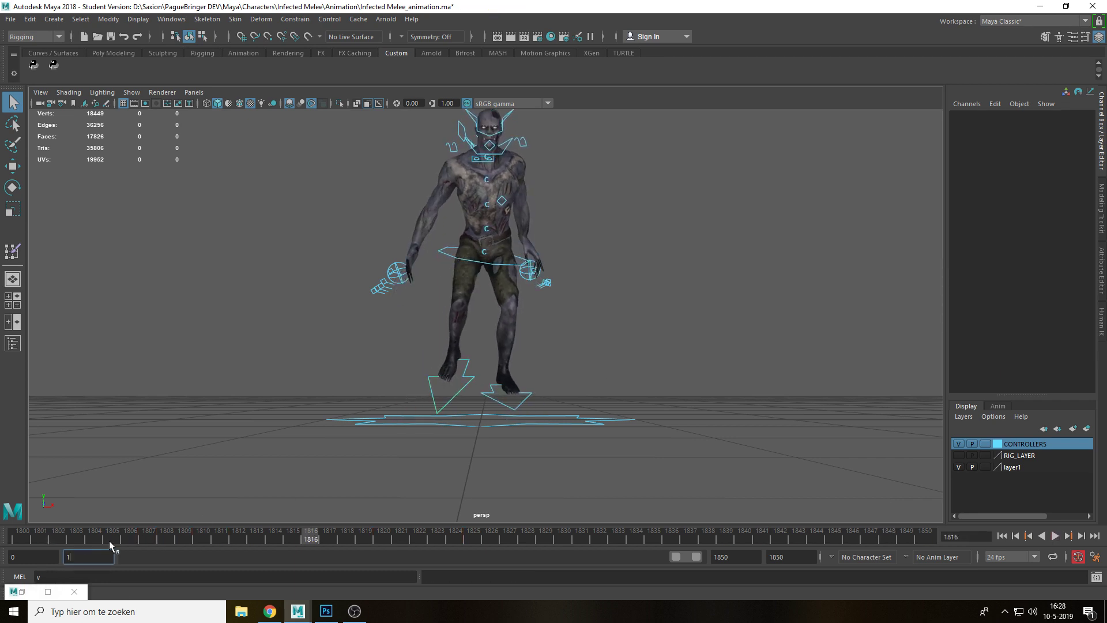
{"action": "key", "text": "Return"}
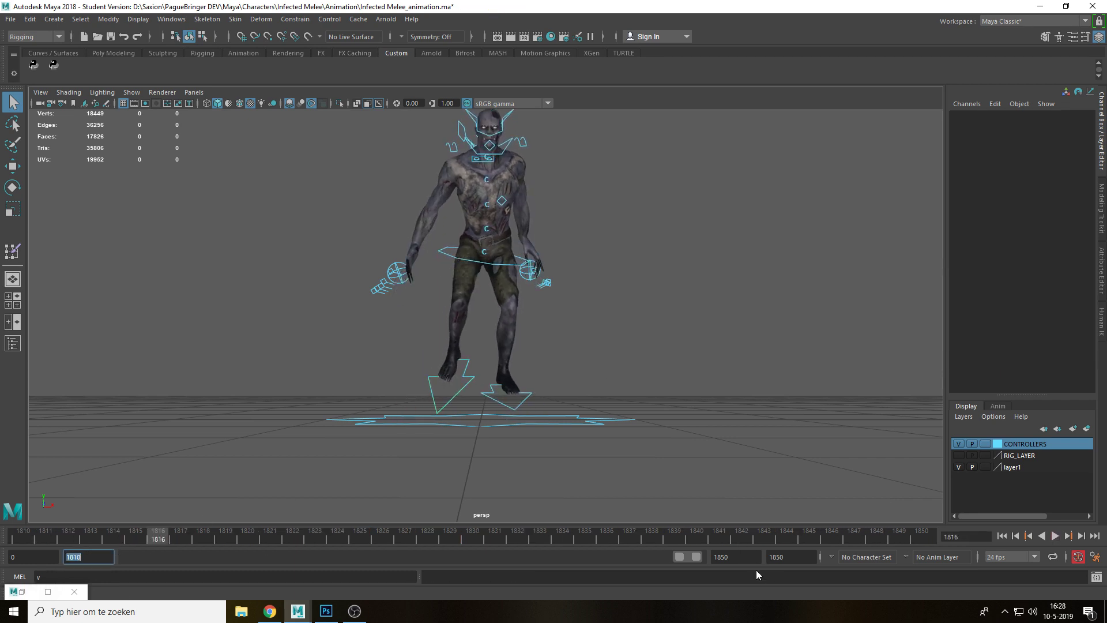
{"action": "type", "text": "1820"}
{"action": "key", "text": "Return"}
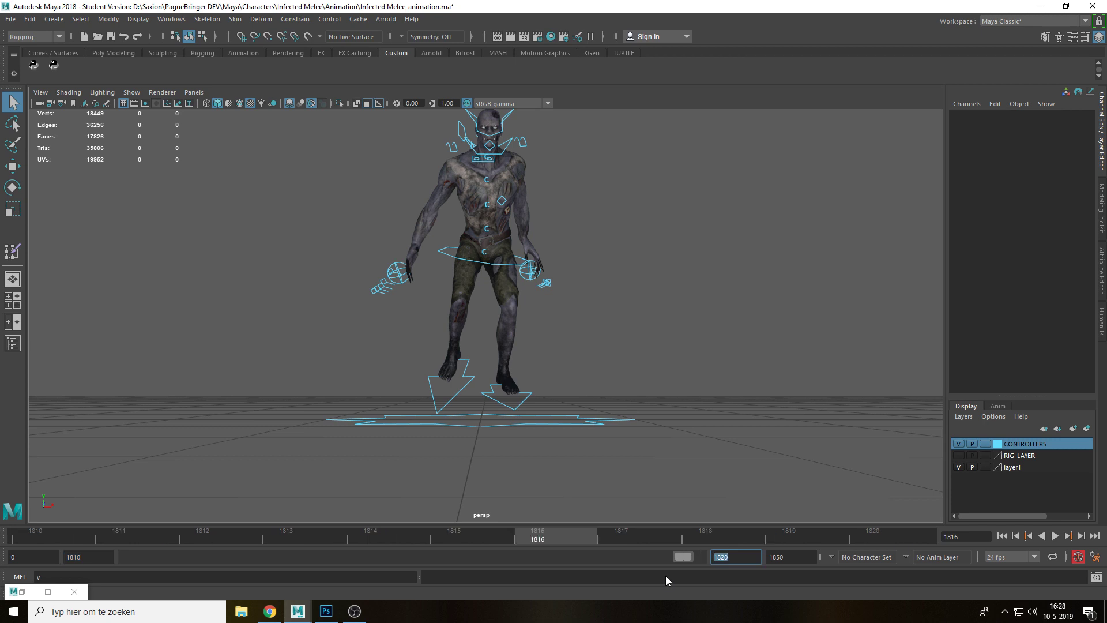
{"action": "middle_click_drag", "start_coordinate": [639, 347], "coordinate": [657, 375], "text": "alt"}
{"action": "key", "text": "alt+v"}
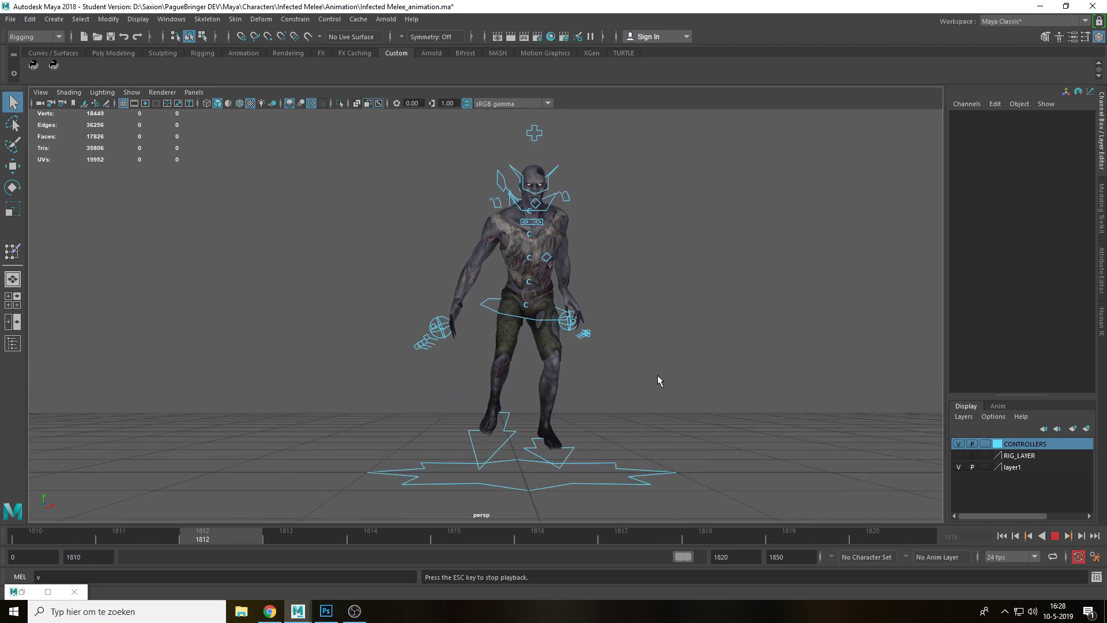
{"action": "key", "text": "Escape"}
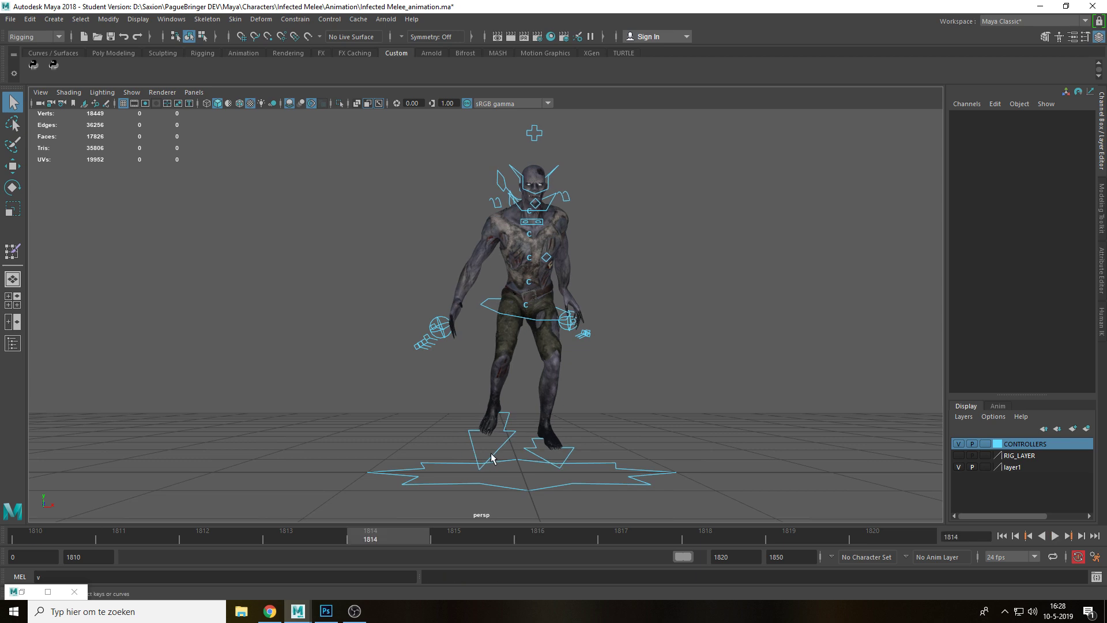
Key all of the right foot control's channels at frame 1810 and paste that key at frame 1820, and play back
{"action": "left_click", "coordinate": [492, 453]}
{"action": "left_click", "coordinate": [2, 542]}
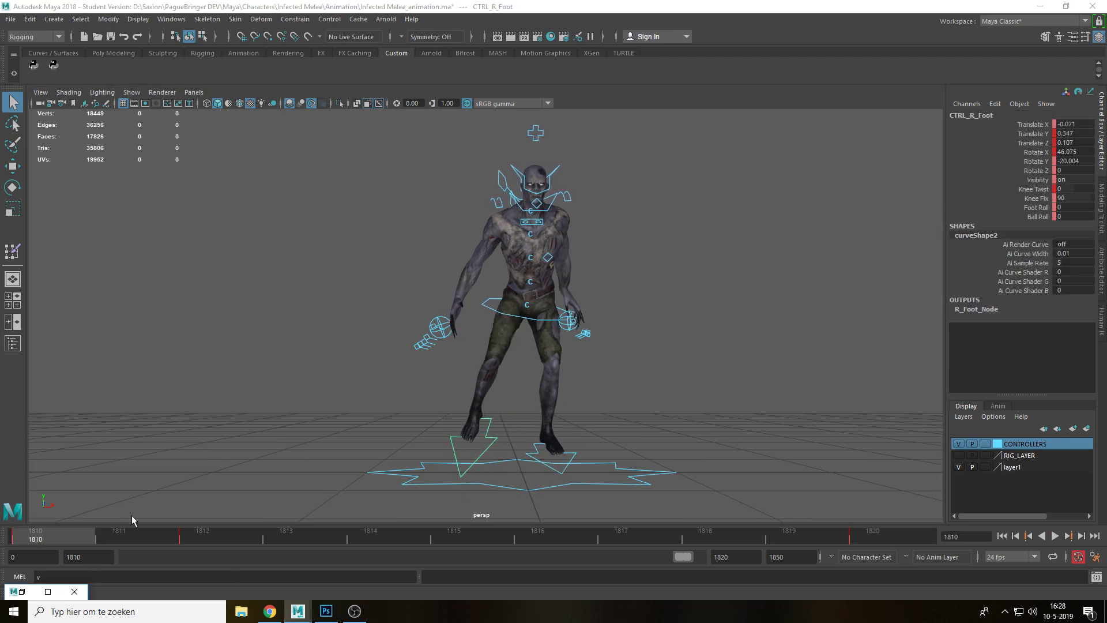
{"action": "key", "text": "s"}
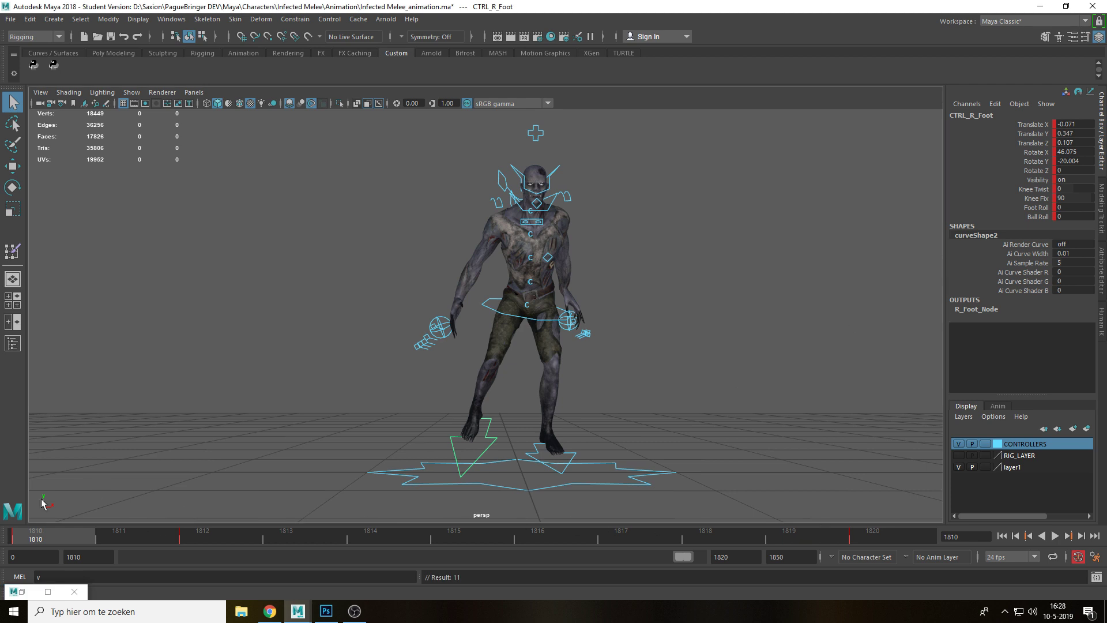
{"action": "right_click", "coordinate": [43, 526]}
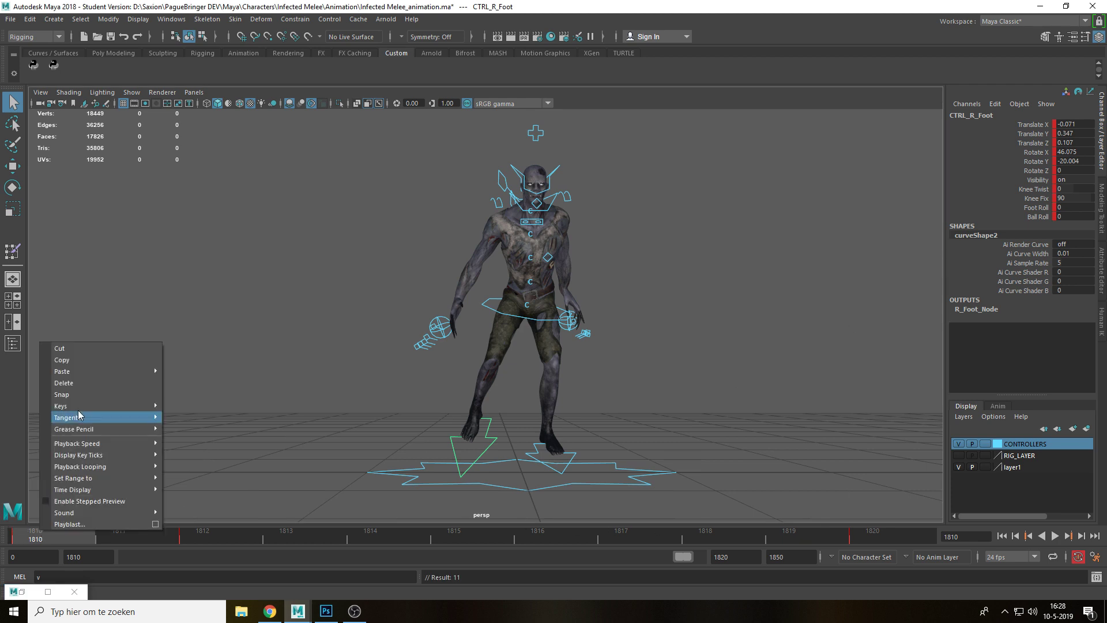
{"action": "left_click", "coordinate": [88, 359]}
{"action": "left_click", "coordinate": [870, 532]}
{"action": "right_click", "coordinate": [871, 534]}
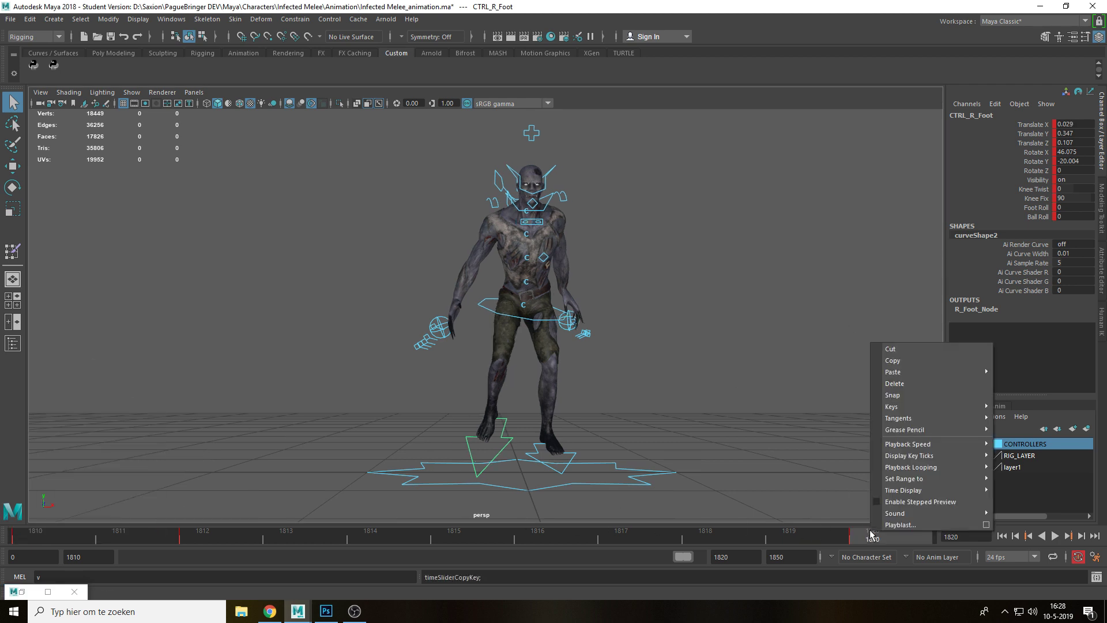
{"action": "mouse_move", "coordinate": [899, 372]}
{"action": "left_click", "coordinate": [1045, 385]}
{"action": "key", "text": "alt+v"}
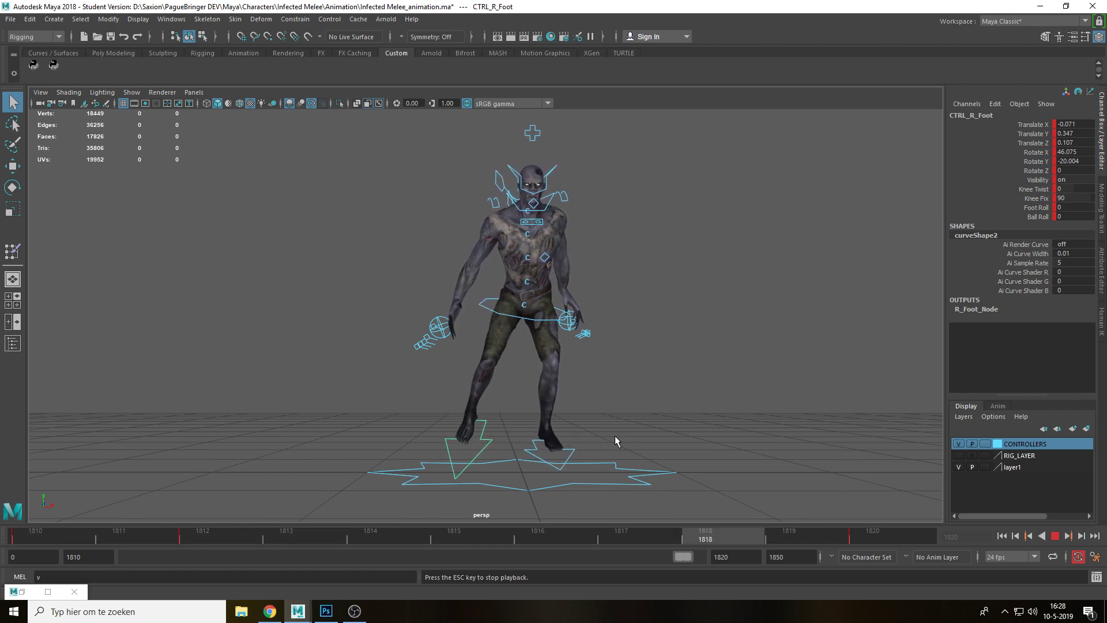
In the Graph Editor, lower the right foot's Translate X key at frame 1812 to about -0.02 and play back the airborne section
{"action": "left_click", "coordinate": [48, 591]}
{"action": "left_click", "coordinate": [62, 91]}
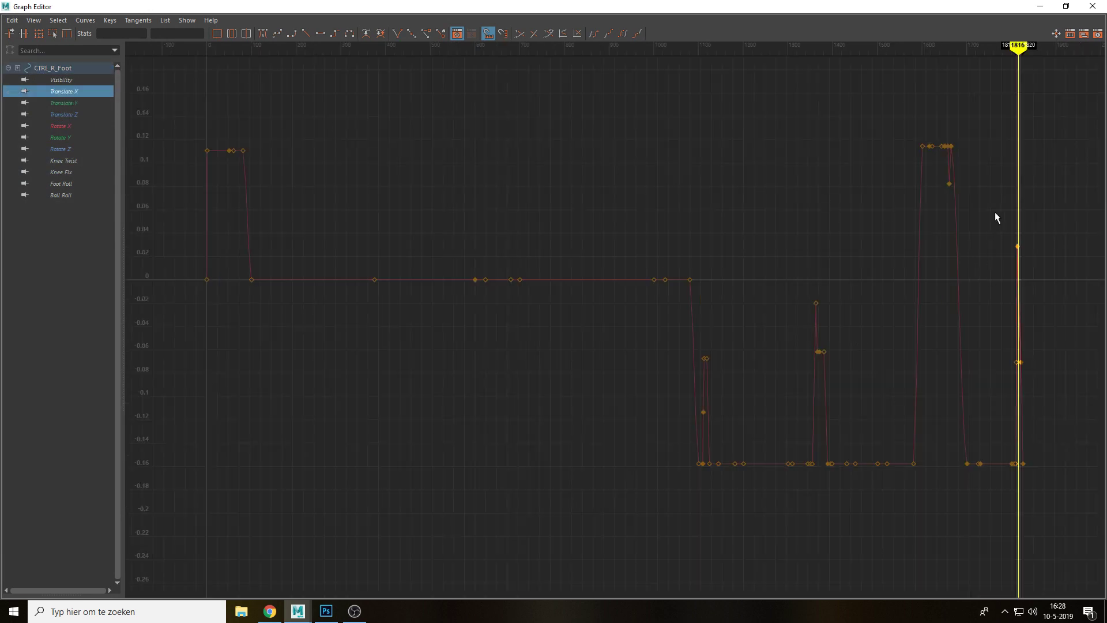
{"action": "left_click_drag", "start_coordinate": [994, 213], "coordinate": [1032, 282]}
{"action": "key", "text": "f"}
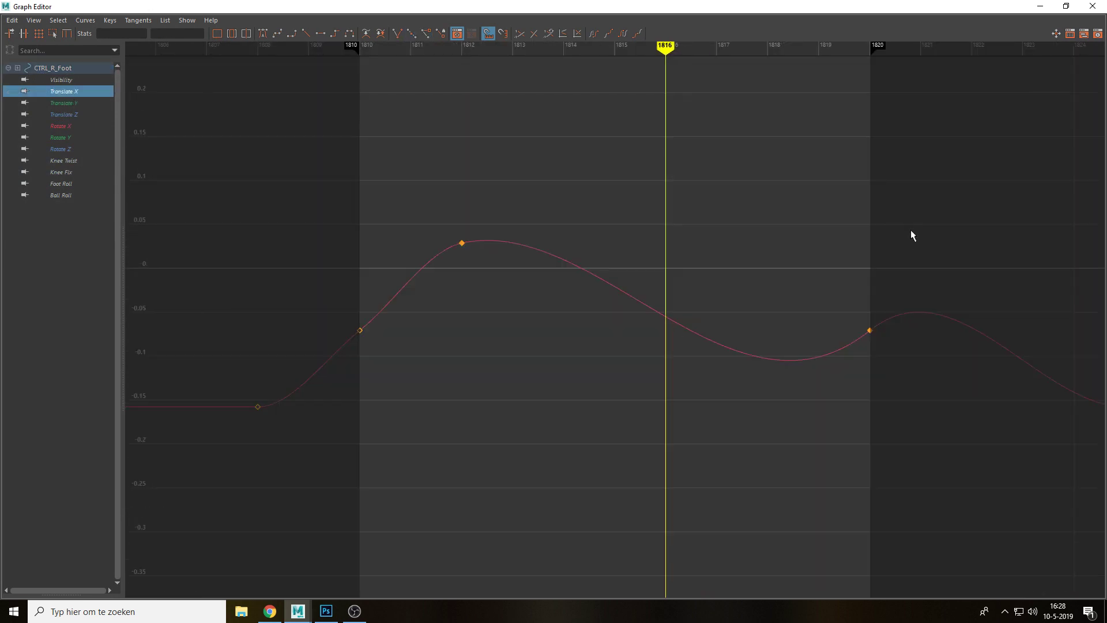
{"action": "left_click_drag", "start_coordinate": [689, 59], "coordinate": [369, 121]}
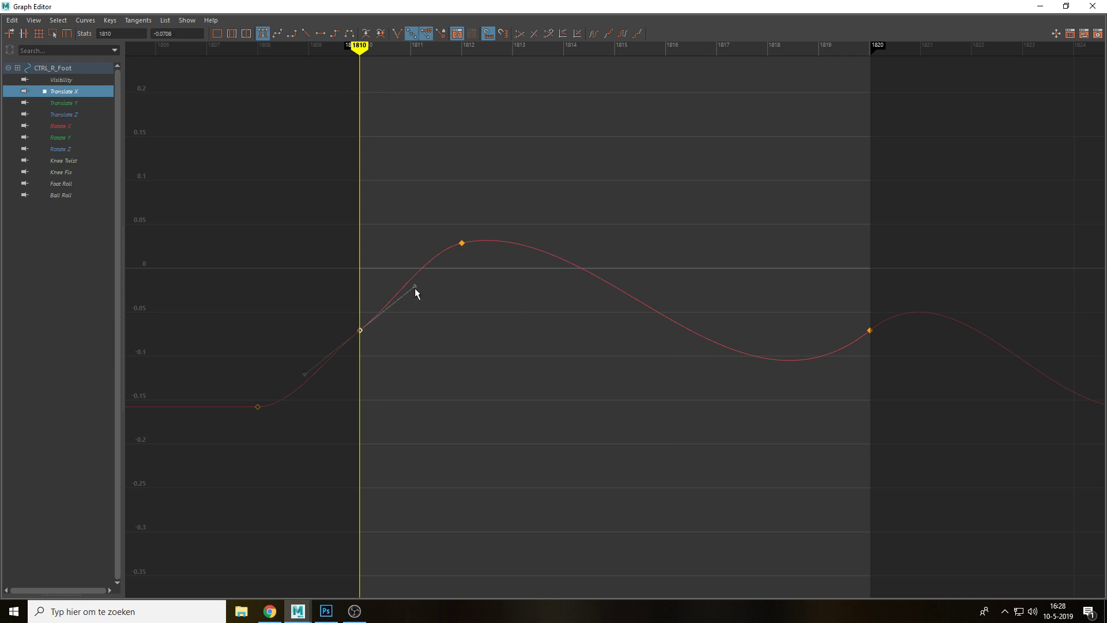
{"action": "left_click_drag", "start_coordinate": [414, 288], "coordinate": [413, 281]}
{"action": "left_click_drag", "start_coordinate": [448, 228], "coordinate": [482, 265]}
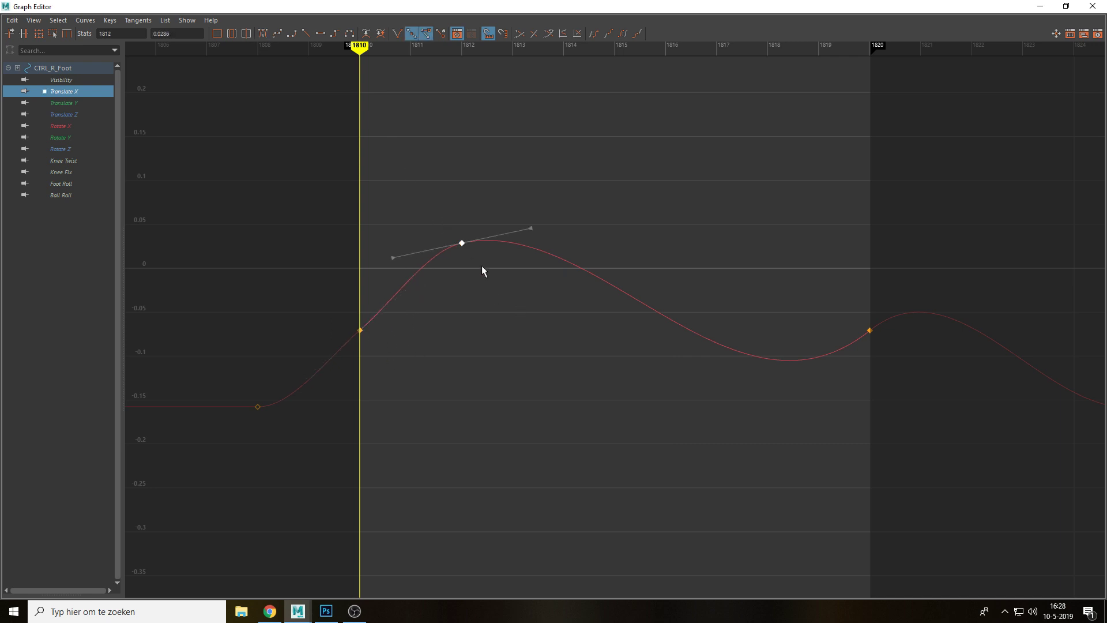
{"action": "left_click", "coordinate": [458, 244]}
{"action": "middle_click_drag", "start_coordinate": [461, 242], "coordinate": [460, 285], "text": "shift"}
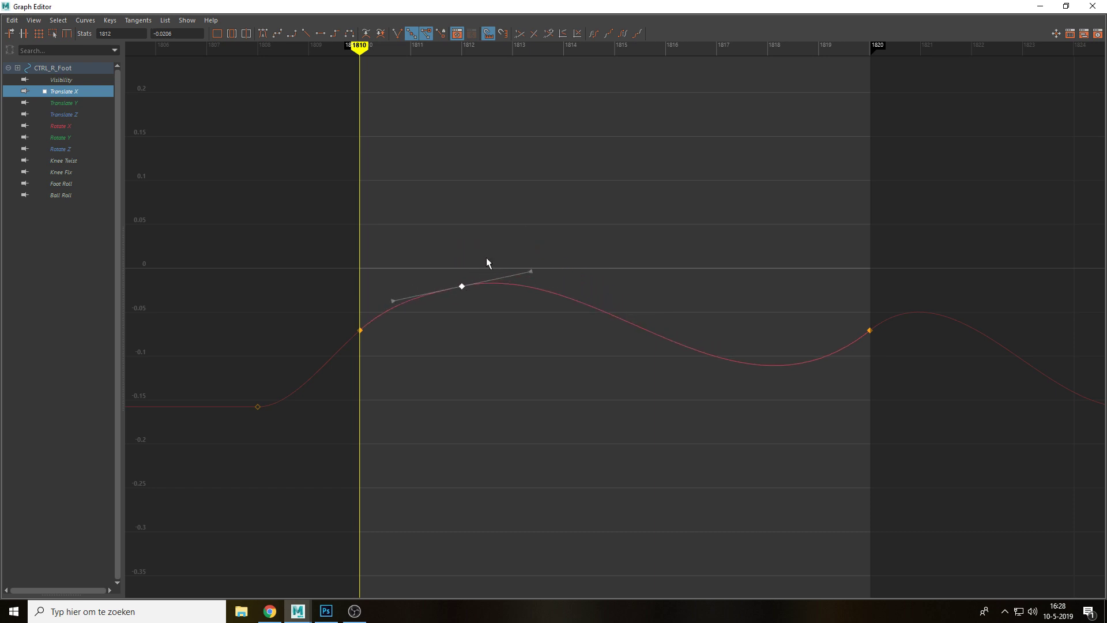
{"action": "left_click", "coordinate": [1041, 8]}
{"action": "key", "text": "alt+v"}
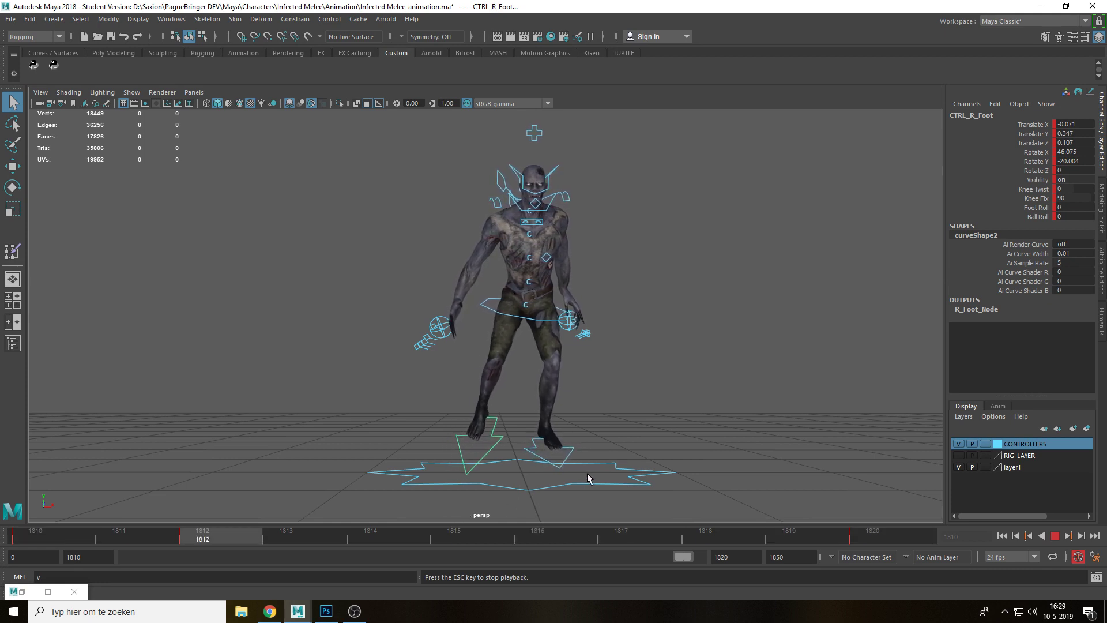
{"action": "key", "text": "alt+v"}
Copy the pelvis control's key from frame 1810 to frame 1820 and play back the airborne section
{"action": "left_click", "coordinate": [487, 306]}
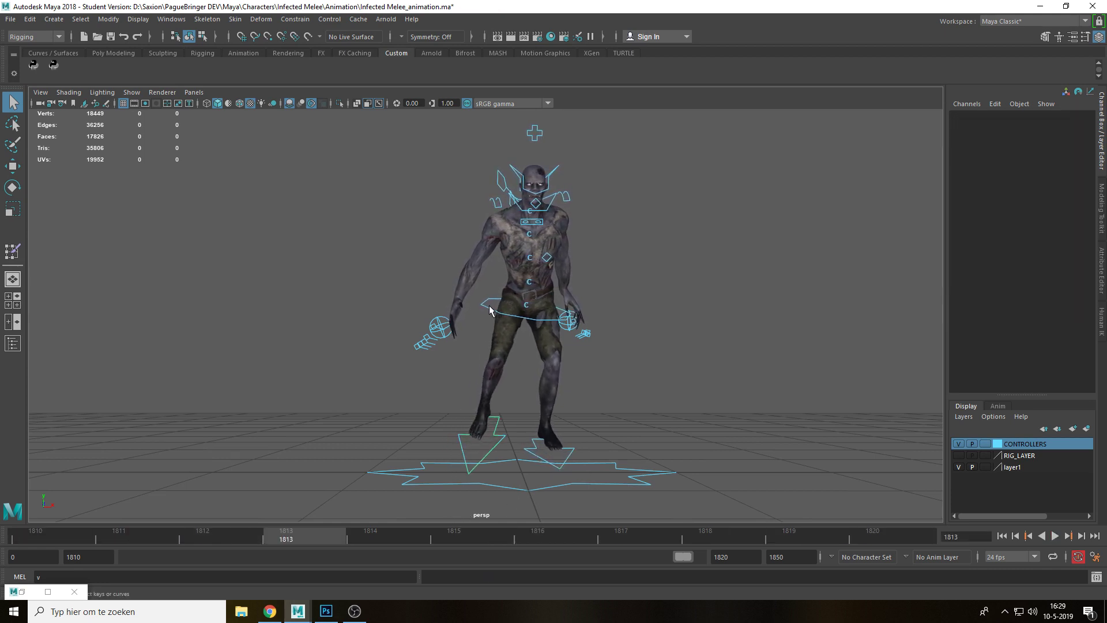
{"action": "left_click", "coordinate": [489, 308]}
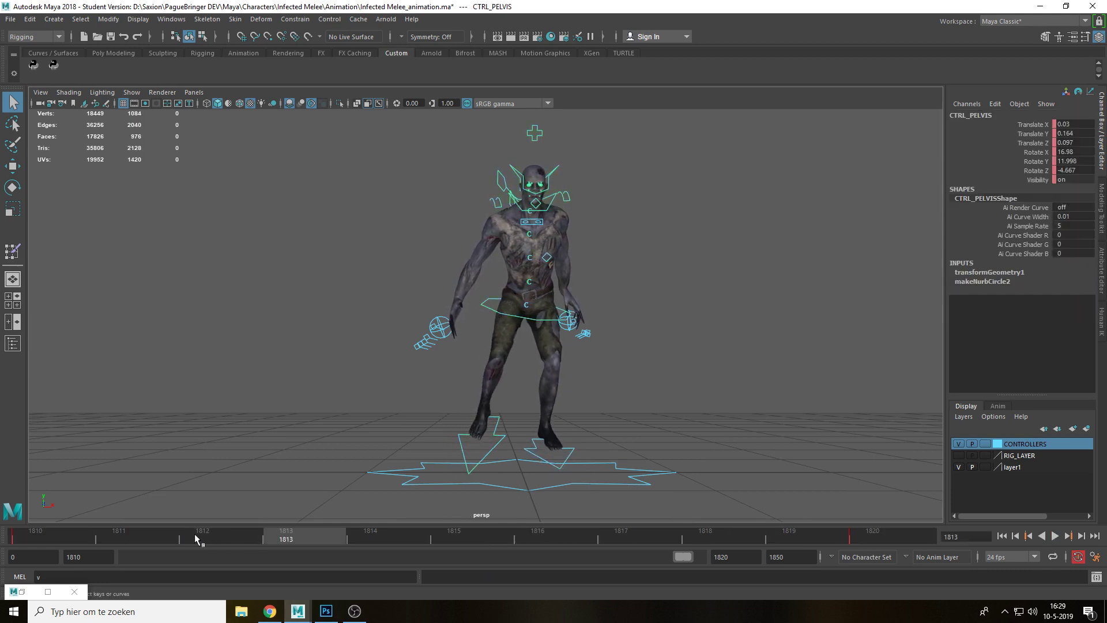
{"action": "left_click", "coordinate": [21, 540]}
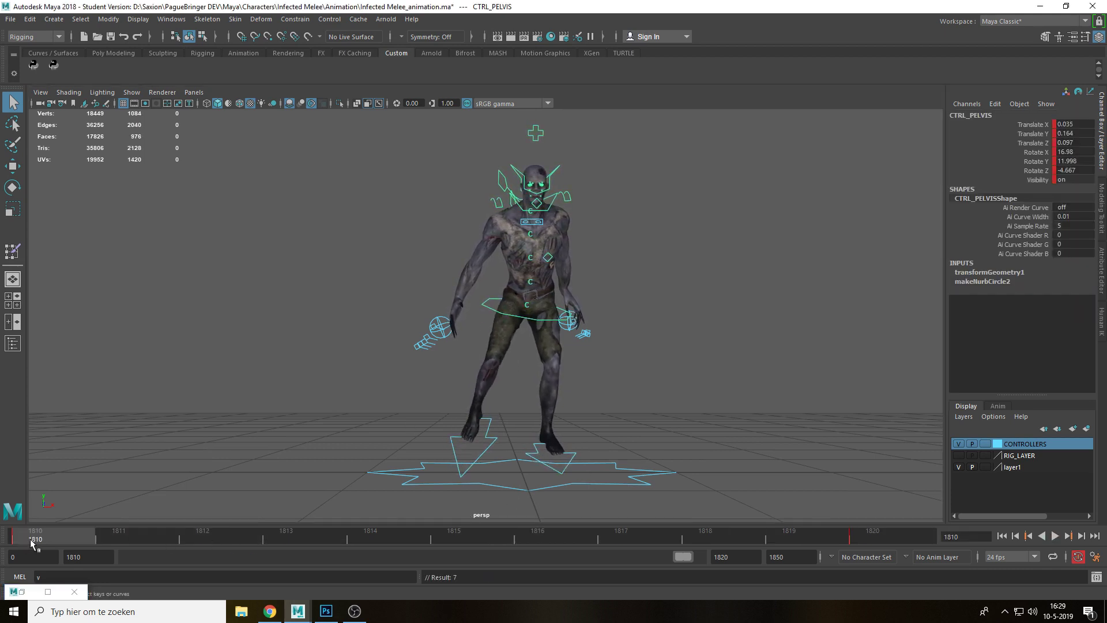
{"action": "right_click", "coordinate": [32, 539]}
{"action": "left_click", "coordinate": [77, 369]}
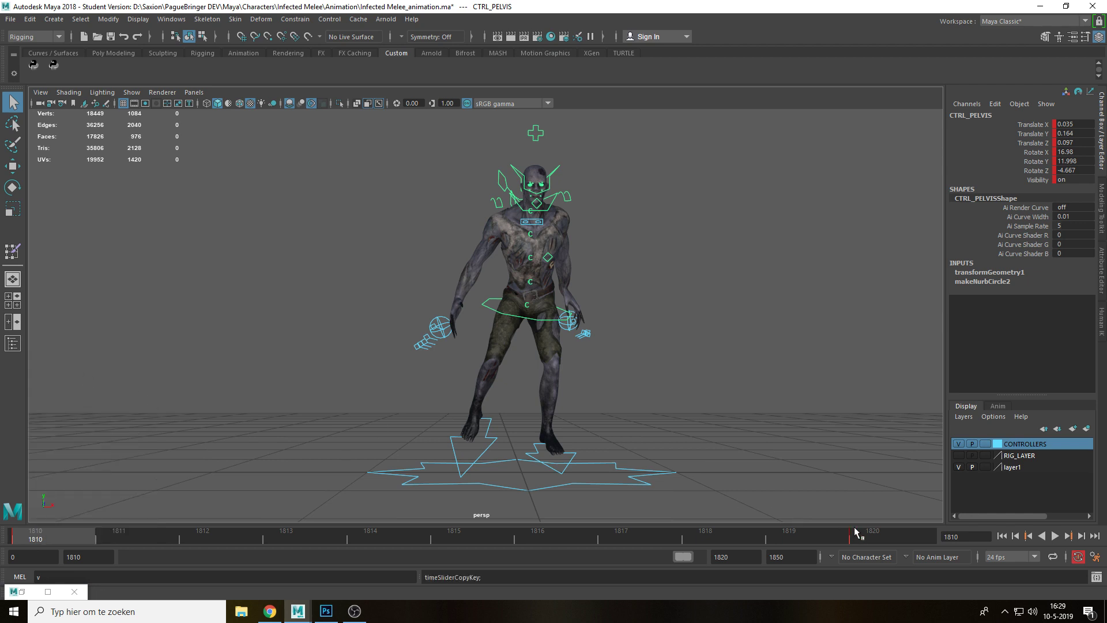
{"action": "left_click", "coordinate": [882, 533]}
{"action": "right_click", "coordinate": [882, 531]}
{"action": "mouse_move", "coordinate": [934, 372]}
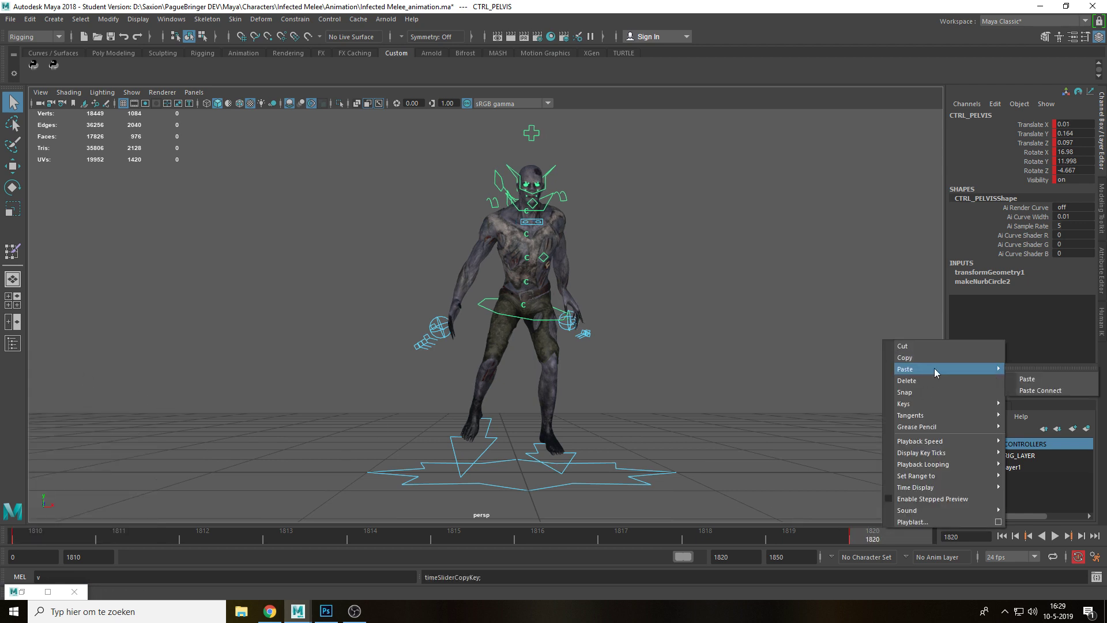
{"action": "left_click", "coordinate": [1052, 378]}
{"action": "left_click", "coordinate": [787, 370]}
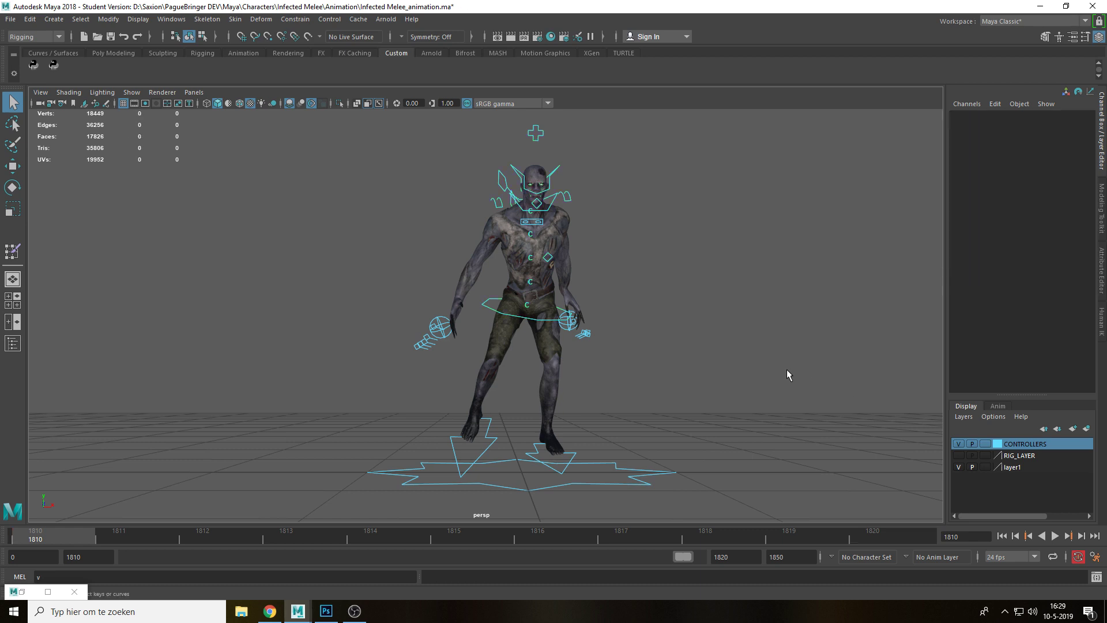
{"action": "key", "text": "alt+v"}
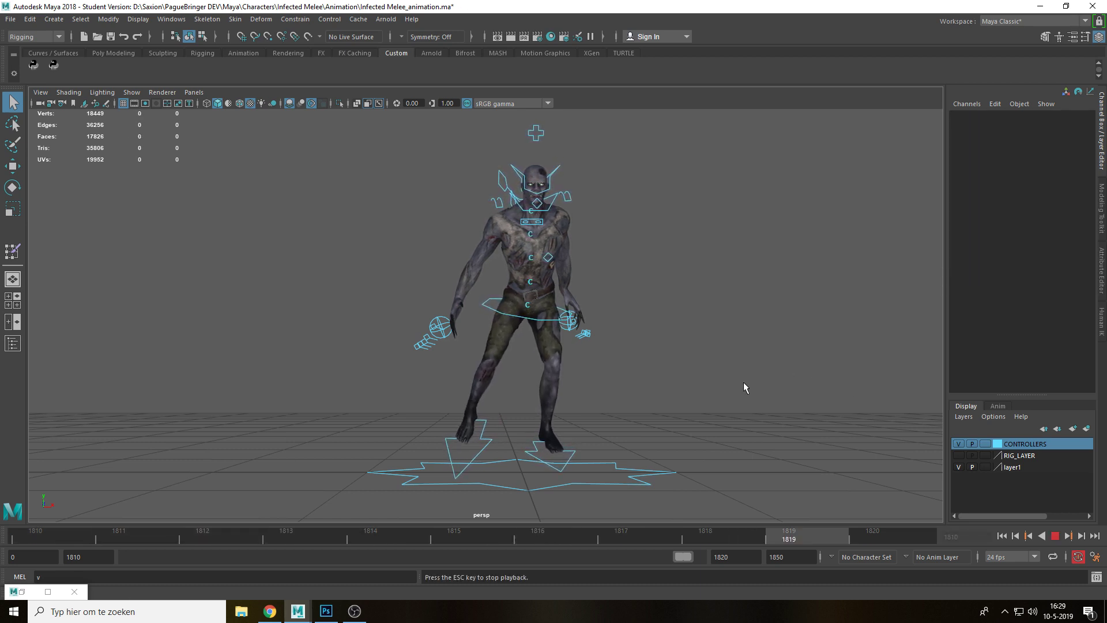
{"action": "key", "text": "Escape"}
Lower the right foot's Translate X key at frame 1812 to about -0.0475 and give it an auto tangent
{"action": "left_click", "coordinate": [494, 453]}
{"action": "left_click", "coordinate": [48, 590]}
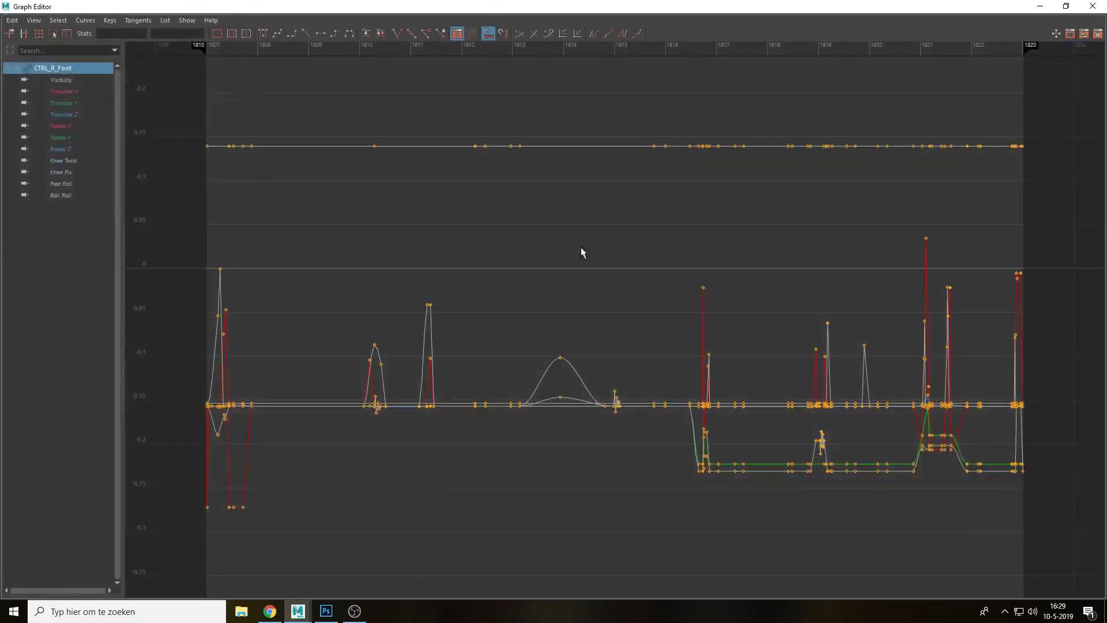
{"action": "left_click", "coordinate": [84, 92]}
{"action": "left_click_drag", "start_coordinate": [988, 280], "coordinate": [1036, 320]}
{"action": "key", "text": "f"}
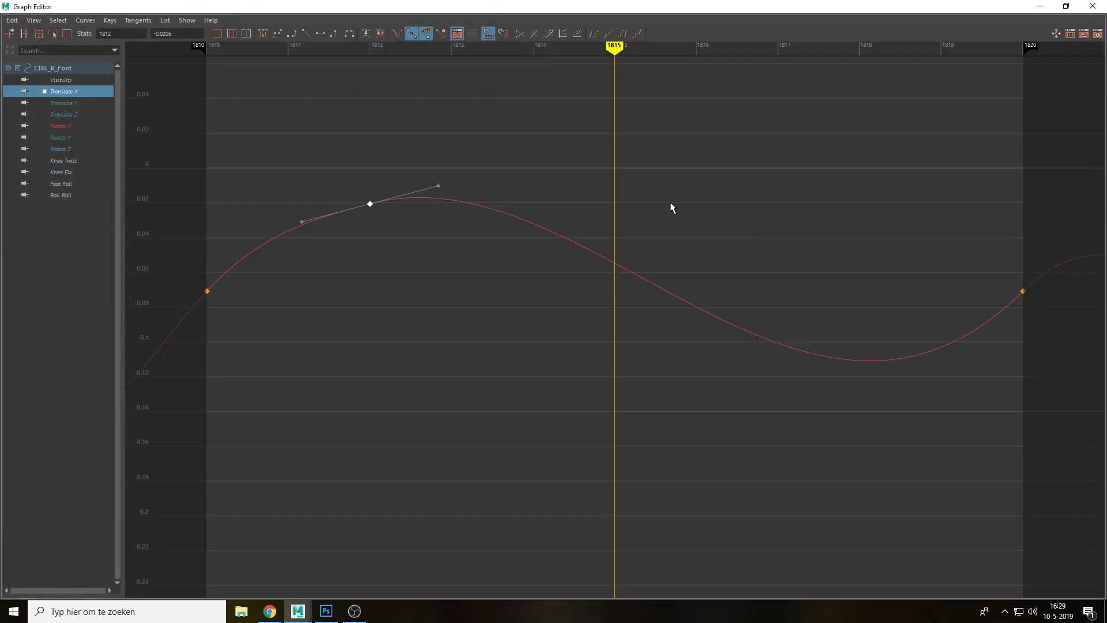
{"action": "left_click_drag", "start_coordinate": [370, 203], "coordinate": [371, 252]}
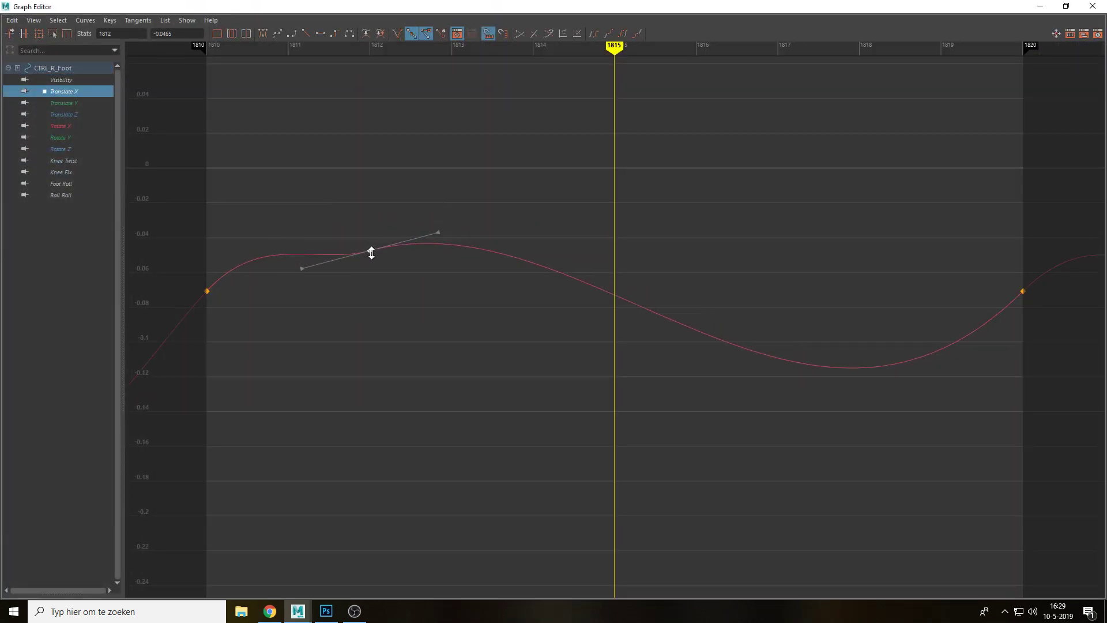
{"action": "left_click_drag", "start_coordinate": [439, 235], "coordinate": [441, 249]}
{"action": "left_click", "coordinate": [263, 33]}
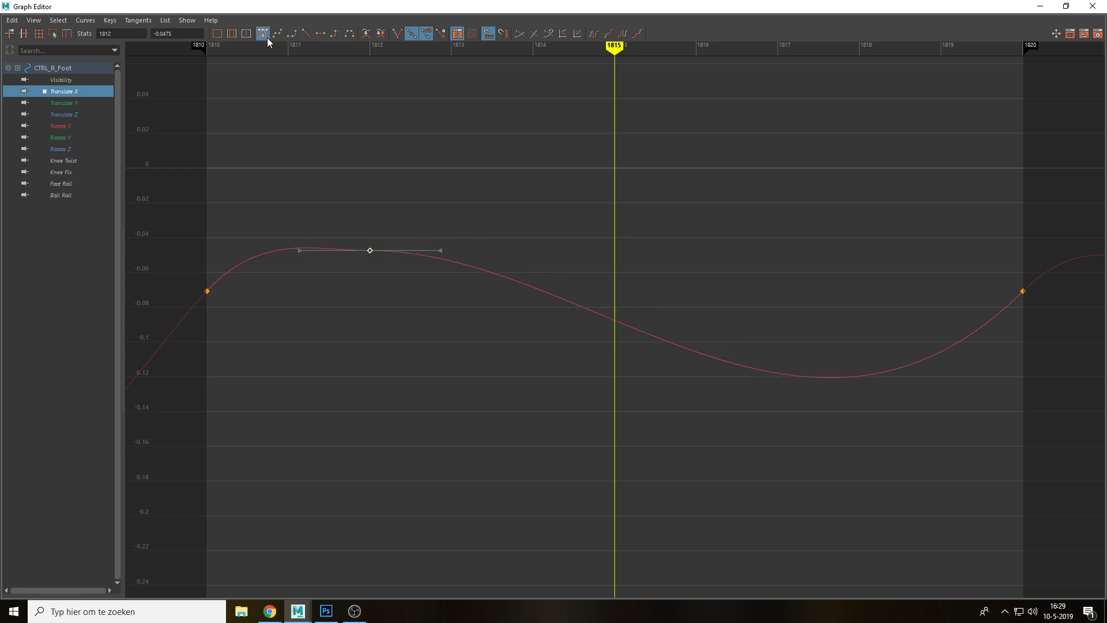
{"action": "left_click_drag", "start_coordinate": [1017, 250], "coordinate": [1032, 303]}
{"action": "left_click", "coordinate": [267, 36]}
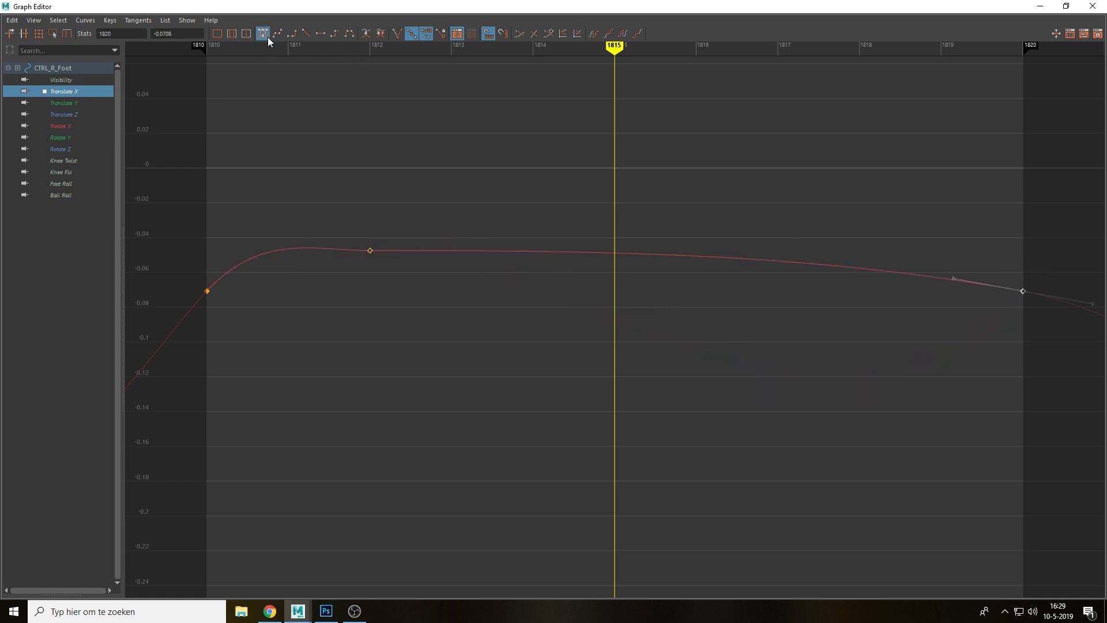
{"action": "scroll", "coordinate": [729, 219], "scroll_direction": "down", "scroll_amount": 3}
{"action": "key", "text": "ctrl+z"}
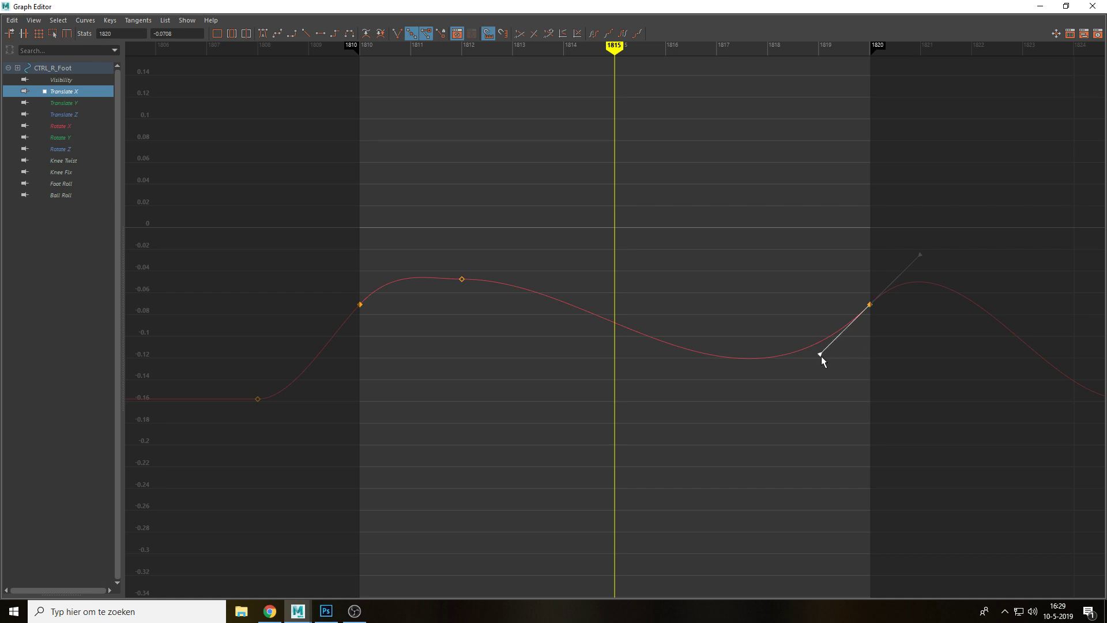
Reduce the slope of the right foot's Translate X tangents at frames 1820 and 1810, and play back the airborne section
{"action": "left_click_drag", "start_coordinate": [819, 354], "coordinate": [812, 325]}
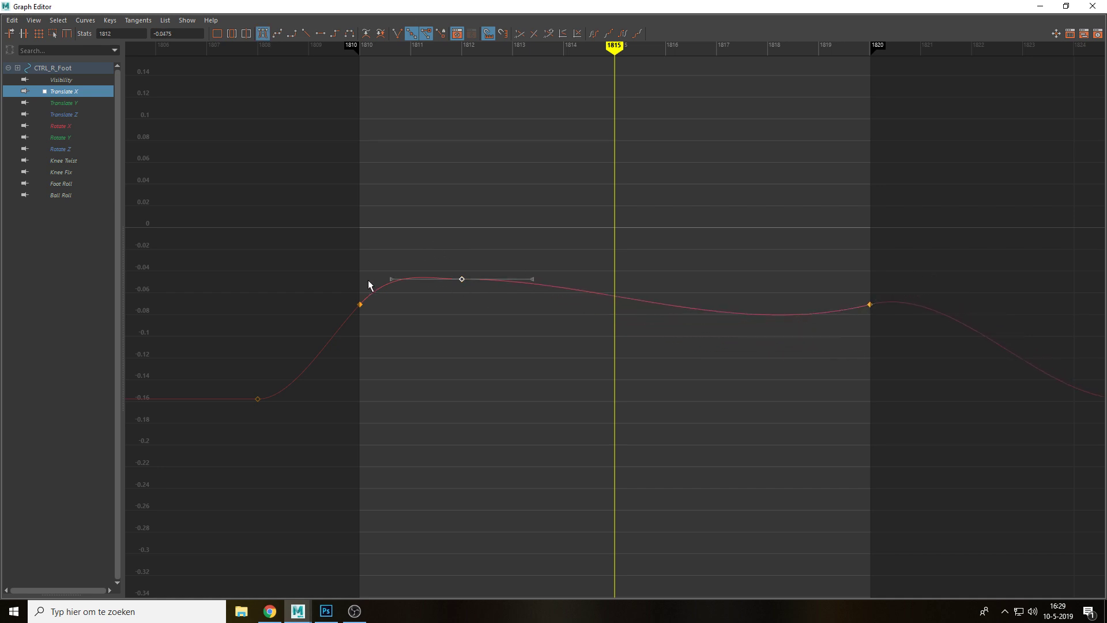
{"action": "left_click_drag", "start_coordinate": [408, 252], "coordinate": [418, 266]}
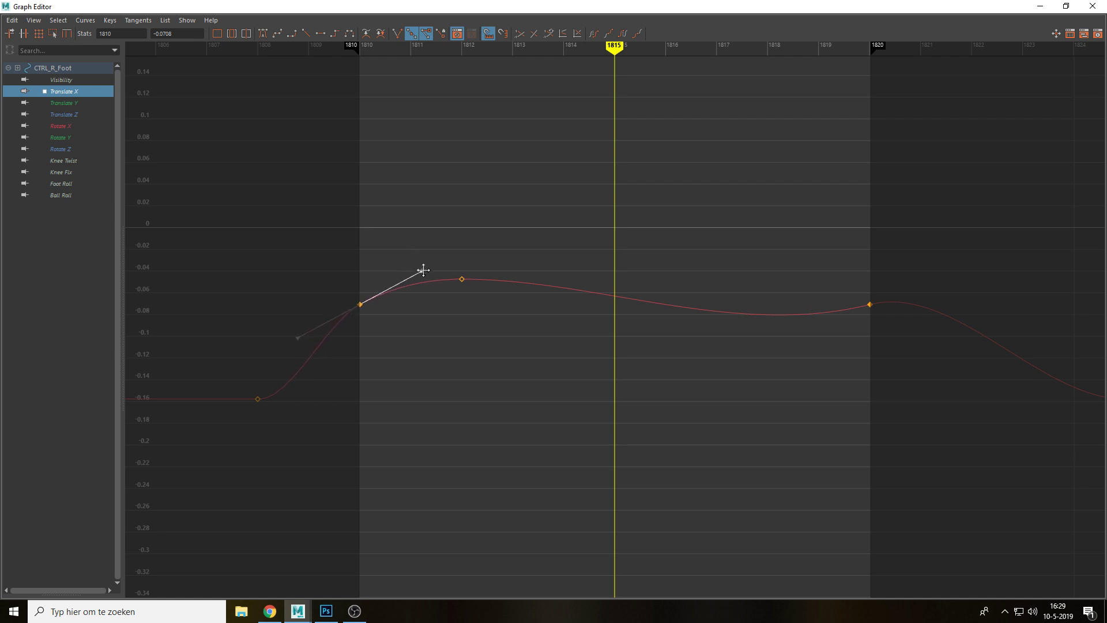
{"action": "left_click", "coordinate": [1037, 6]}
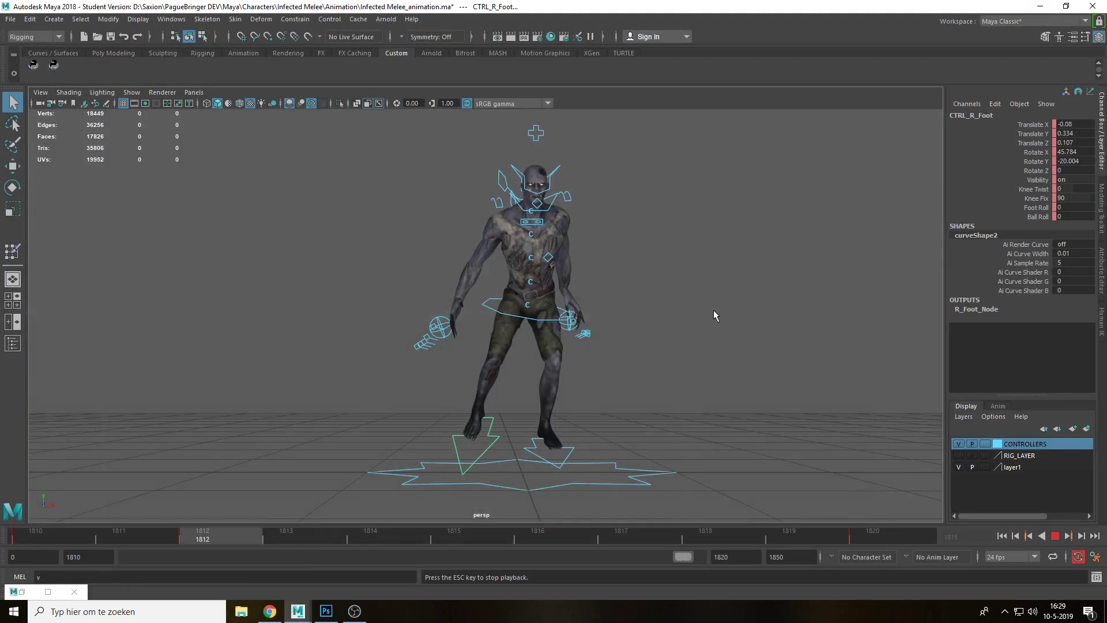
{"action": "key", "text": "alt+v"}
Insert a key at frame 1815 on the left foot's Translate Y curve and flatten the tangent at frame 1810
{"action": "left_click", "coordinate": [572, 453]}
{"action": "left_click", "coordinate": [566, 454]}
{"action": "left_click", "coordinate": [47, 592]}
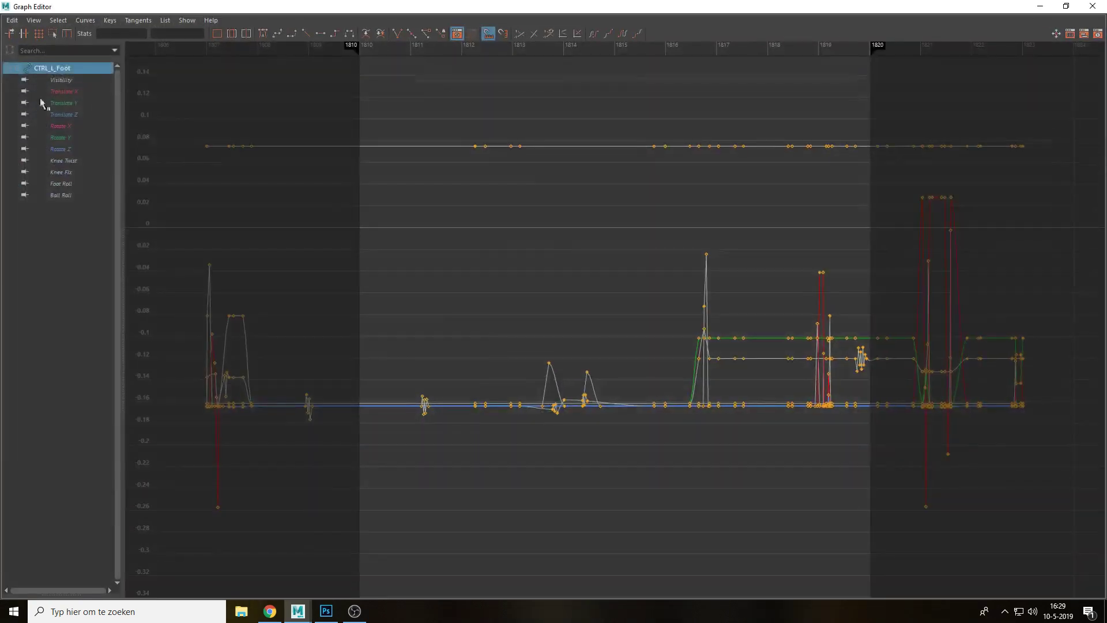
{"action": "key", "text": "f"}
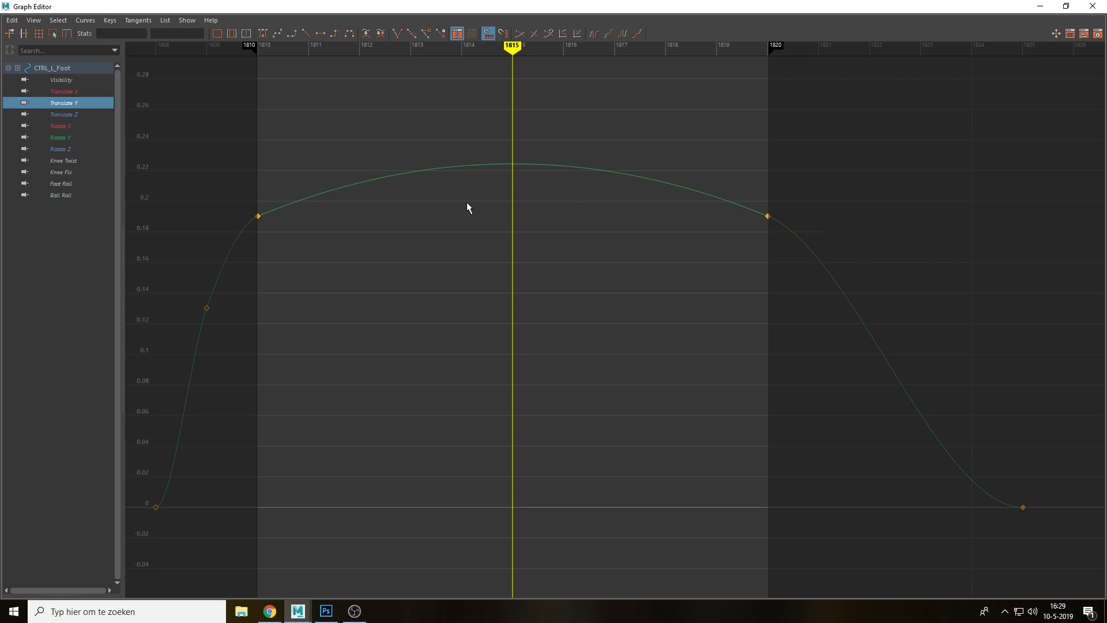
{"action": "right_click", "coordinate": [516, 164]}
{"action": "left_click", "coordinate": [553, 172]}
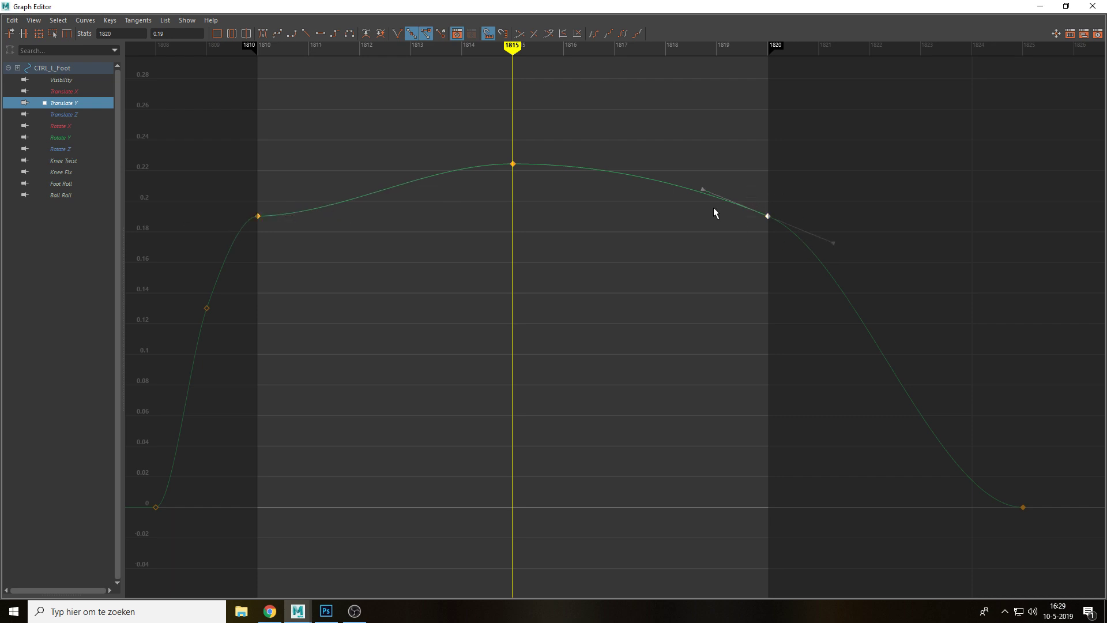
Flatten the left foot's Translate Y tangent at frame 1820, lower the frame 1815 key to about 0.204, and play back
{"action": "left_click", "coordinate": [704, 189]}
{"action": "middle_click_drag", "start_coordinate": [704, 190], "coordinate": [702, 214]}
{"action": "middle_click_drag", "start_coordinate": [513, 159], "coordinate": [510, 198]}
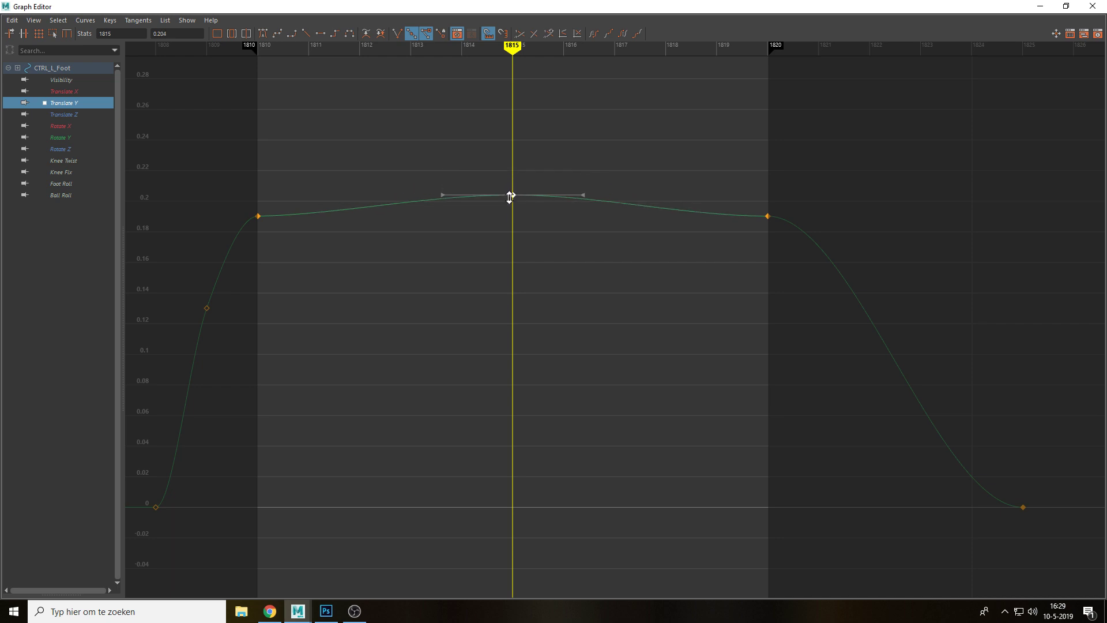
{"action": "left_click", "coordinate": [1038, 8]}
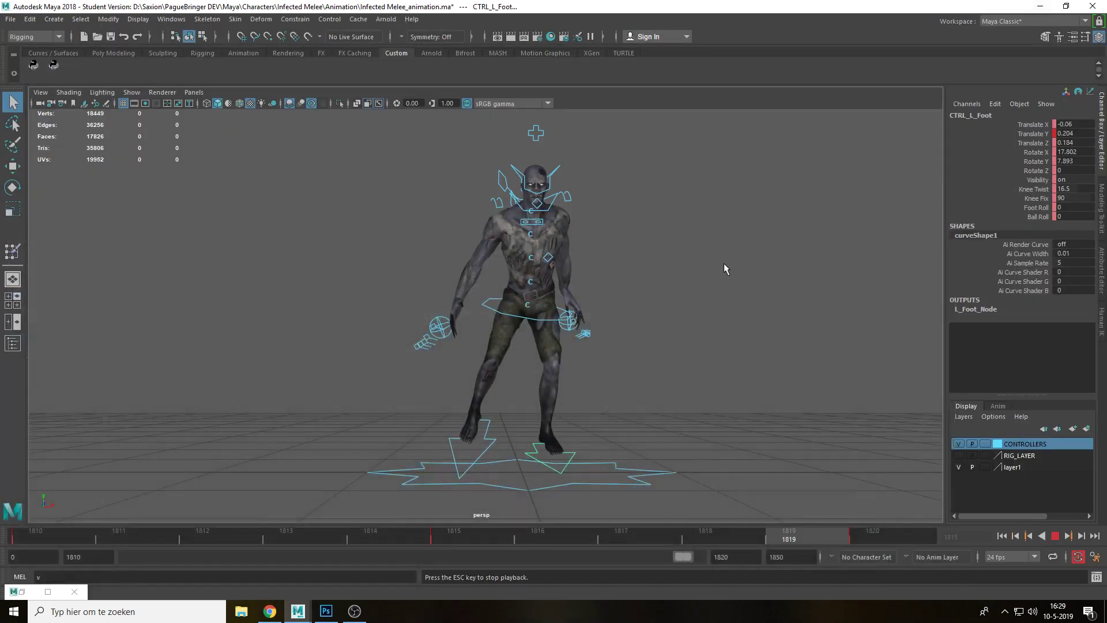
{"action": "key", "text": "Escape"}
Set the playback range to frames 1800 through 1840
{"action": "left_click", "coordinate": [656, 382]}
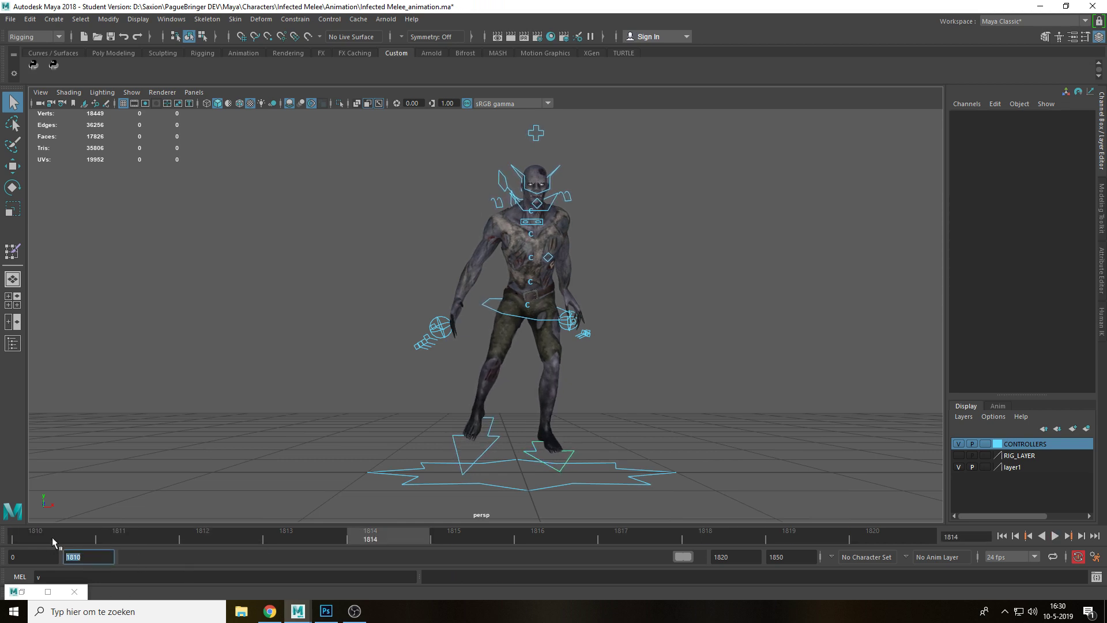
{"action": "type", "text": "1800"}
{"action": "key", "text": "Tab"}
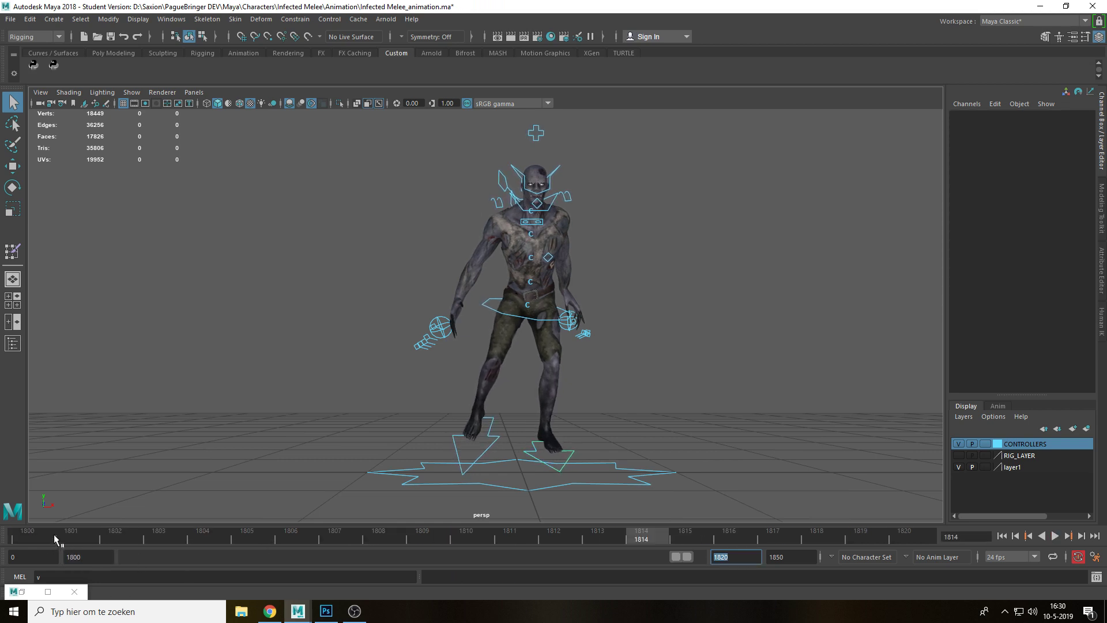
{"action": "type", "text": "1840"}
{"action": "key", "text": "Return"}
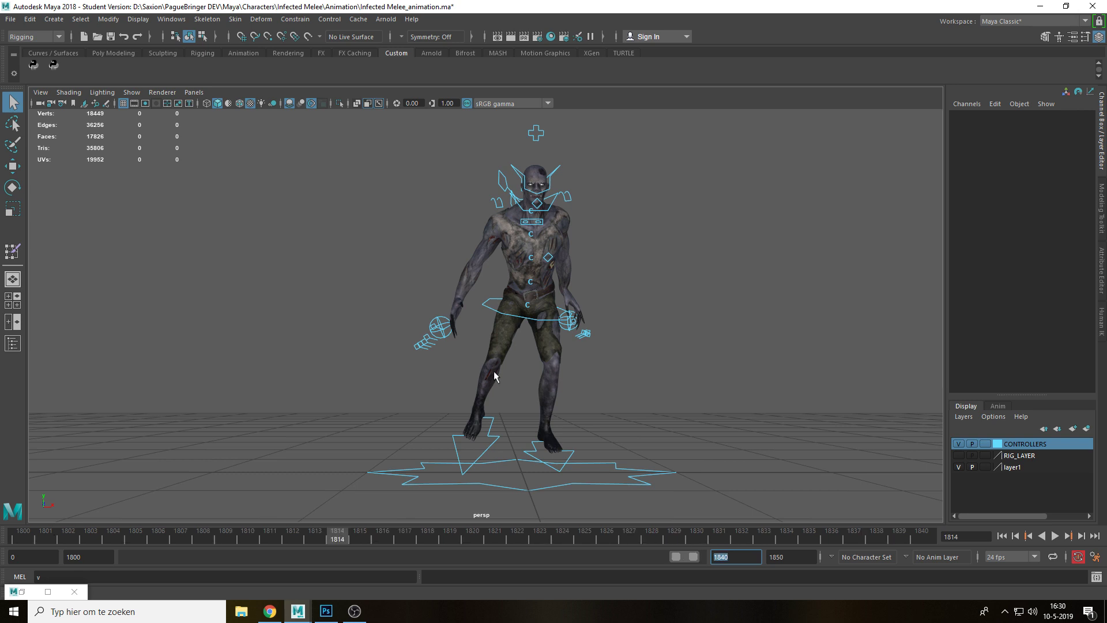
Play back the jump from the side and save the scene
{"action": "key", "text": "alt+v"}
{"action": "left_click_drag", "start_coordinate": [625, 382], "coordinate": [727, 390], "text": "alt"}
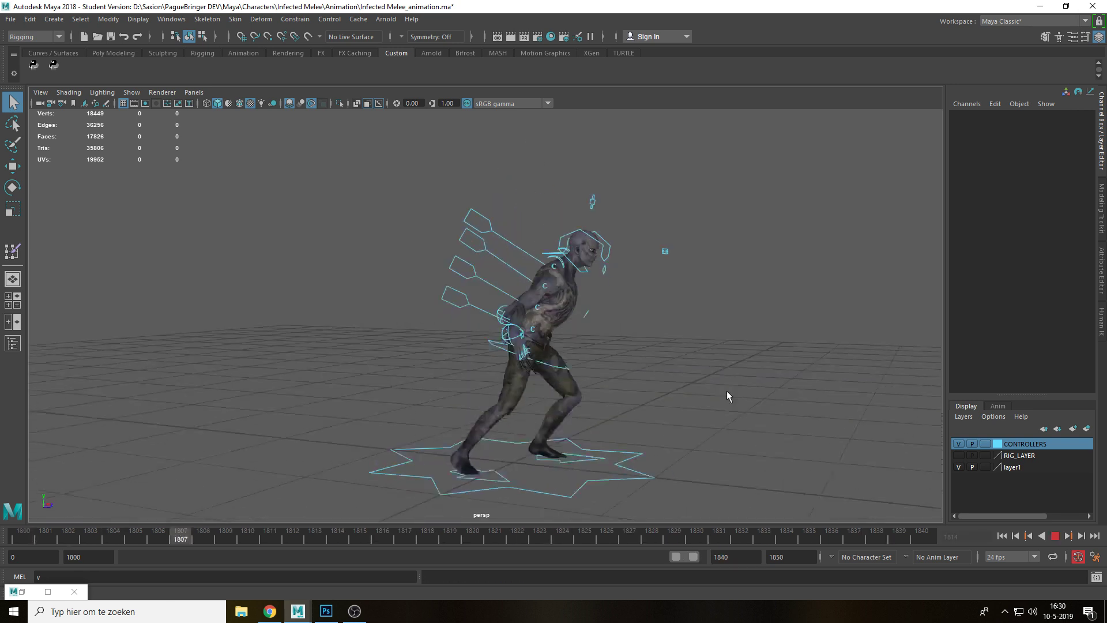
{"action": "left_click_drag", "start_coordinate": [661, 409], "coordinate": [688, 403], "text": "alt"}
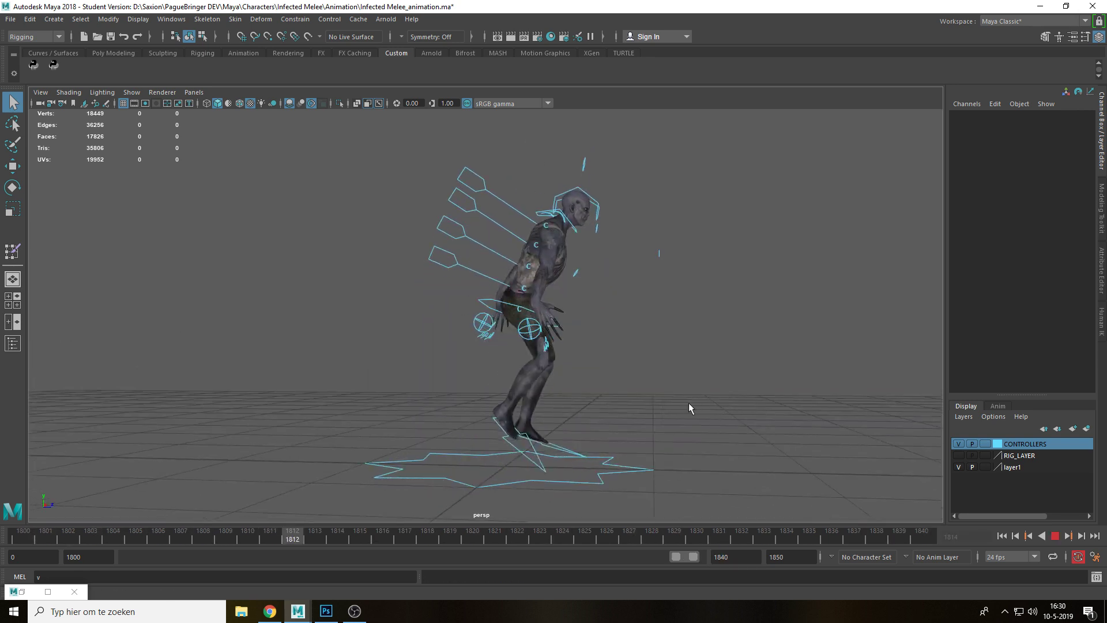
{"action": "key", "text": "ctrl+s"}
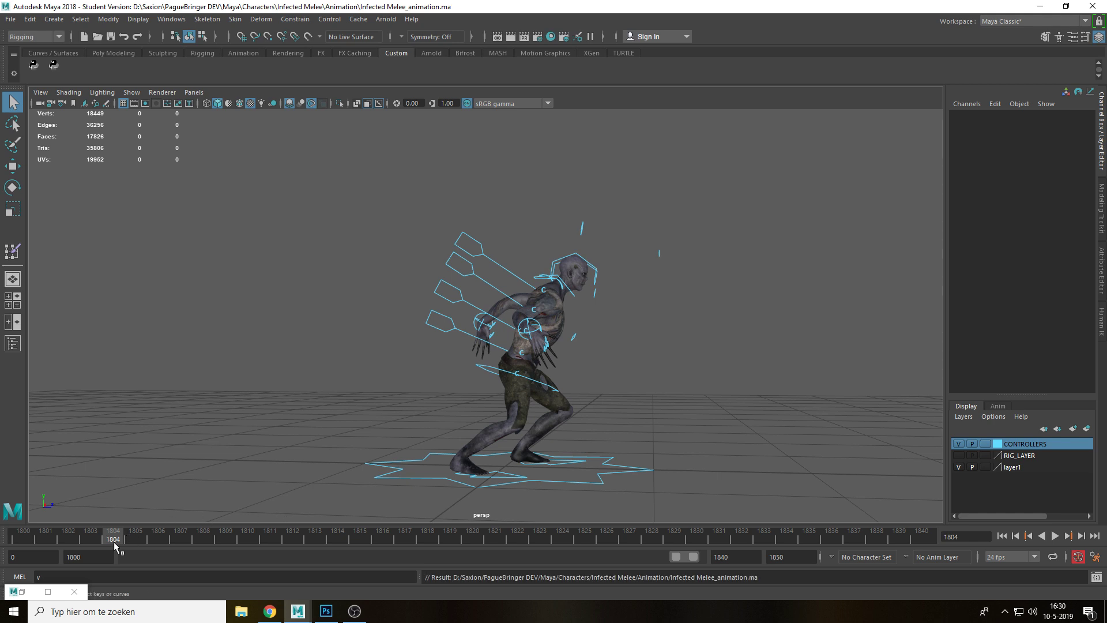
At frame 1804, lower the right wrist control beside the hip to about Translate Y -0.426, Z 0.091 and rotate it to about 41.9 in X
{"action": "left_click_drag", "start_coordinate": [98, 536], "coordinate": [279, 544]}
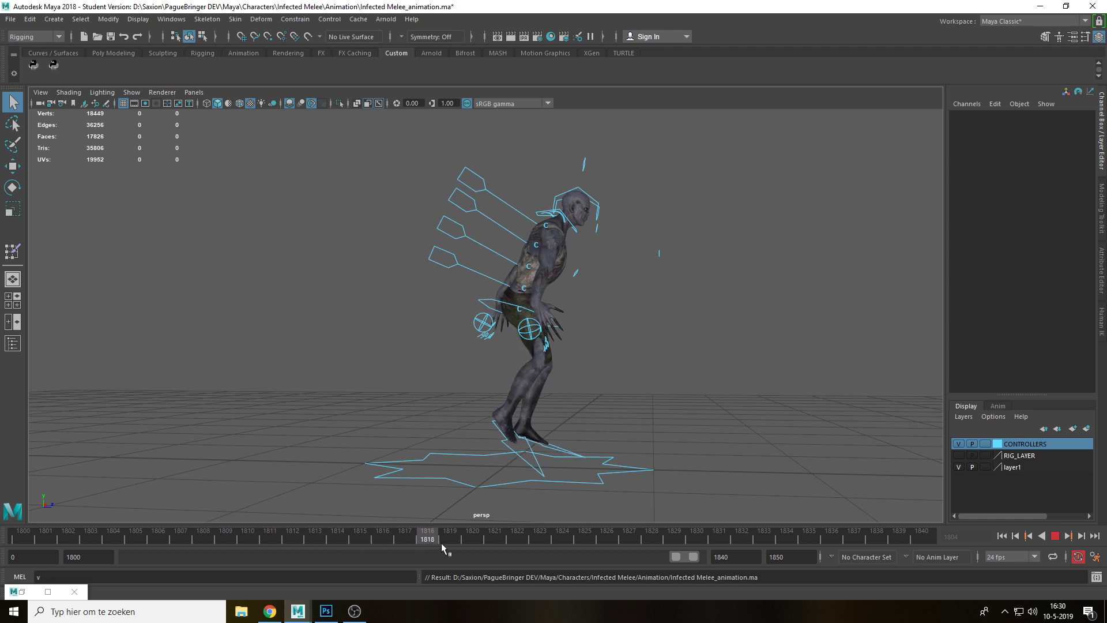
{"action": "left_click_drag", "start_coordinate": [441, 542], "coordinate": [132, 547]}
{"action": "scroll", "coordinate": [494, 392], "scroll_direction": "up", "scroll_amount": 4}
{"action": "left_click_drag", "start_coordinate": [552, 345], "coordinate": [399, 333], "text": "alt"}
{"action": "left_click", "coordinate": [419, 343]}
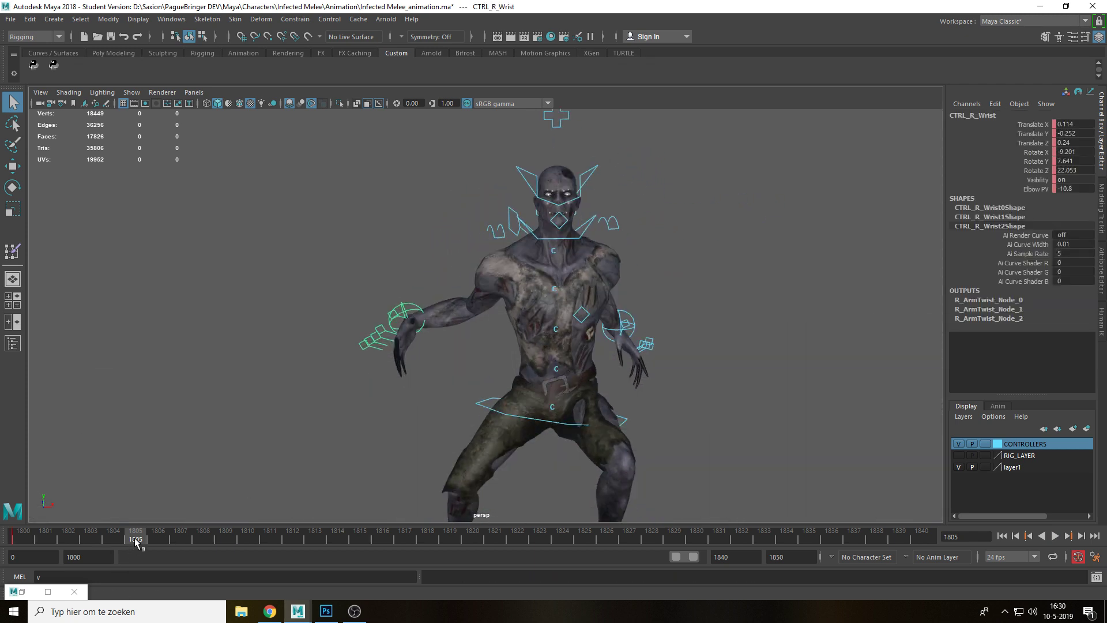
{"action": "key", "text": "alt+v"}
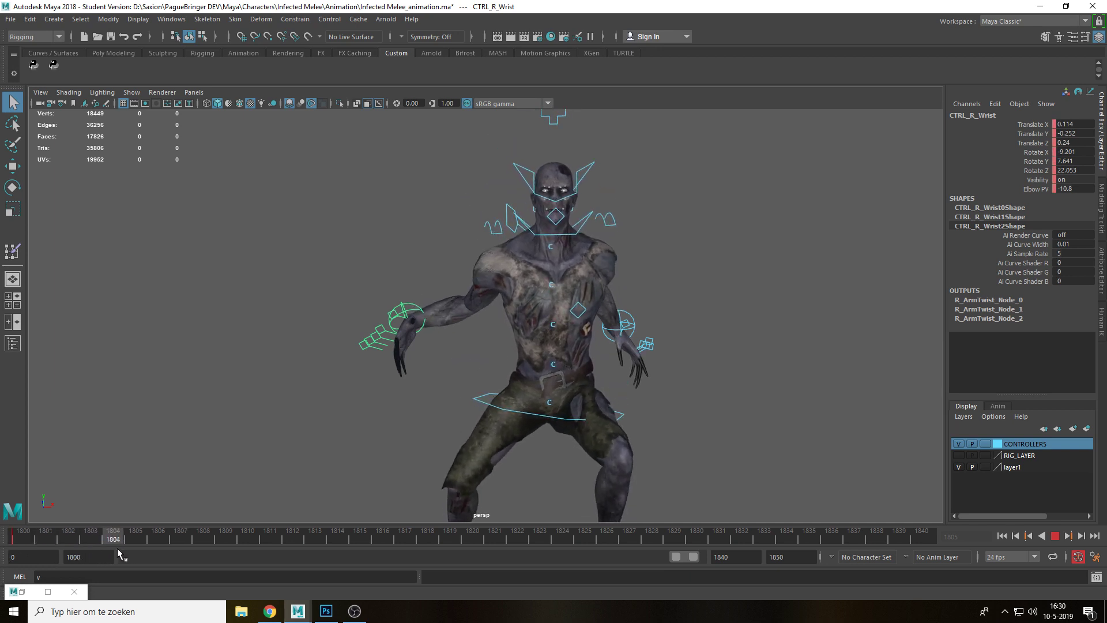
{"action": "key", "text": "w"}
{"action": "key", "text": "alt+v"}
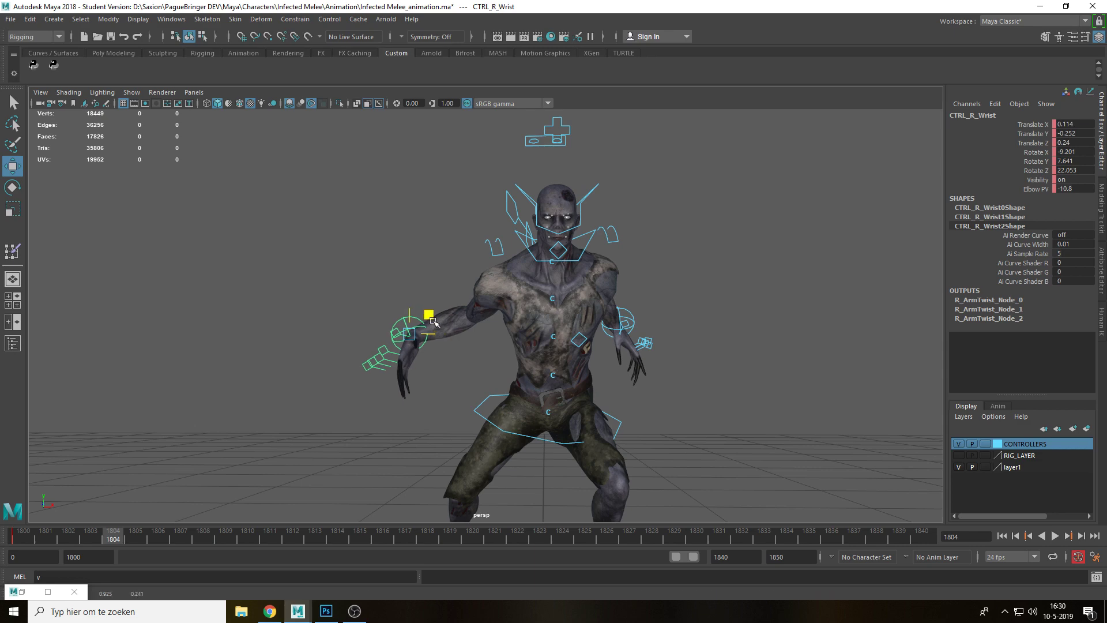
{"action": "left_click_drag", "start_coordinate": [432, 319], "coordinate": [523, 395]}
{"action": "key", "text": "e"}
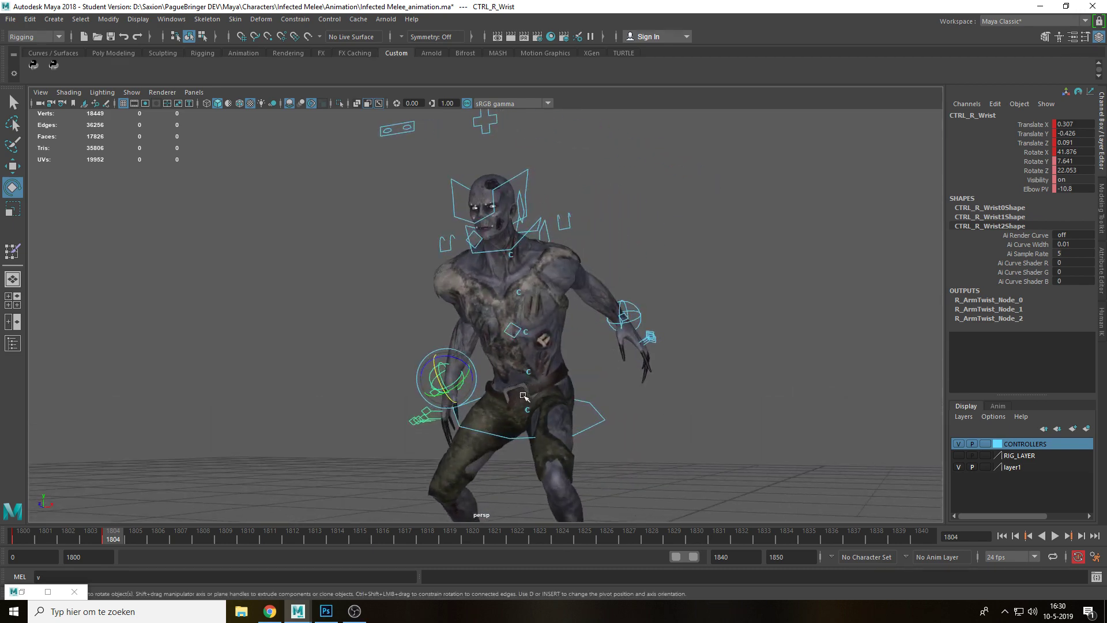
At frame 1804, move the left wrist control down and back to about Translate Y -0.311 and Z -0.157
{"action": "left_click", "coordinate": [638, 319]}
{"action": "left_click_drag", "start_coordinate": [638, 319], "coordinate": [540, 335], "text": "alt"}
{"action": "key", "text": "w"}
{"action": "left_click_drag", "start_coordinate": [591, 360], "coordinate": [690, 365], "text": "alt"}
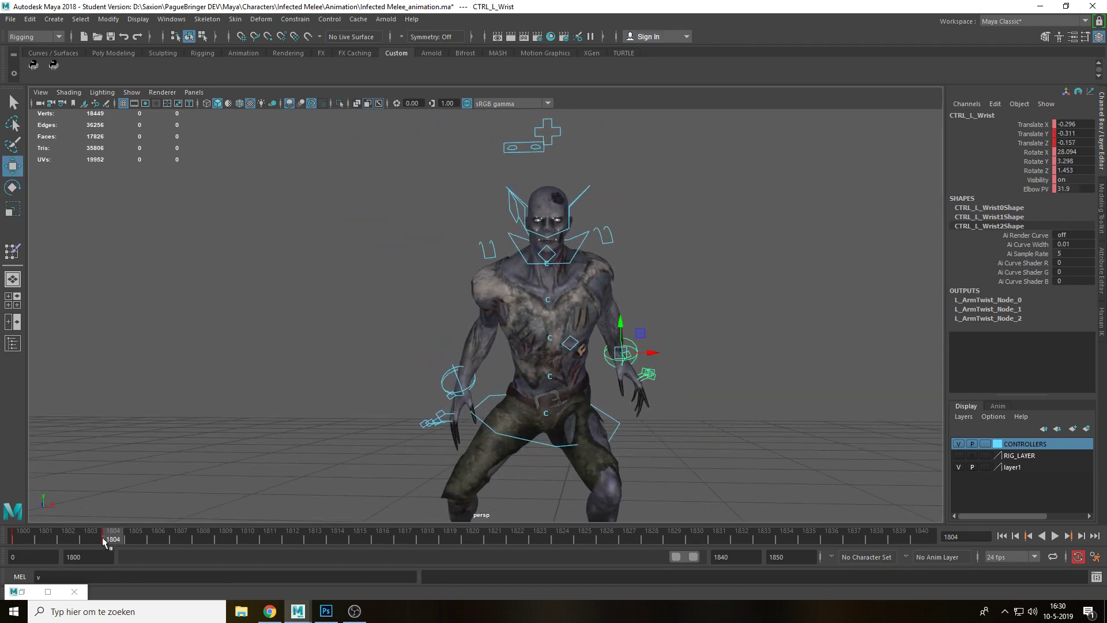
At frame 1808, swing the right wrist control forward to about Translate Y -0.183, Z 0.459 and rotate it to about -40.1 in X
{"action": "left_click_drag", "start_coordinate": [108, 537], "coordinate": [197, 544]}
{"action": "left_click_drag", "start_coordinate": [351, 450], "coordinate": [535, 379], "text": "alt"}
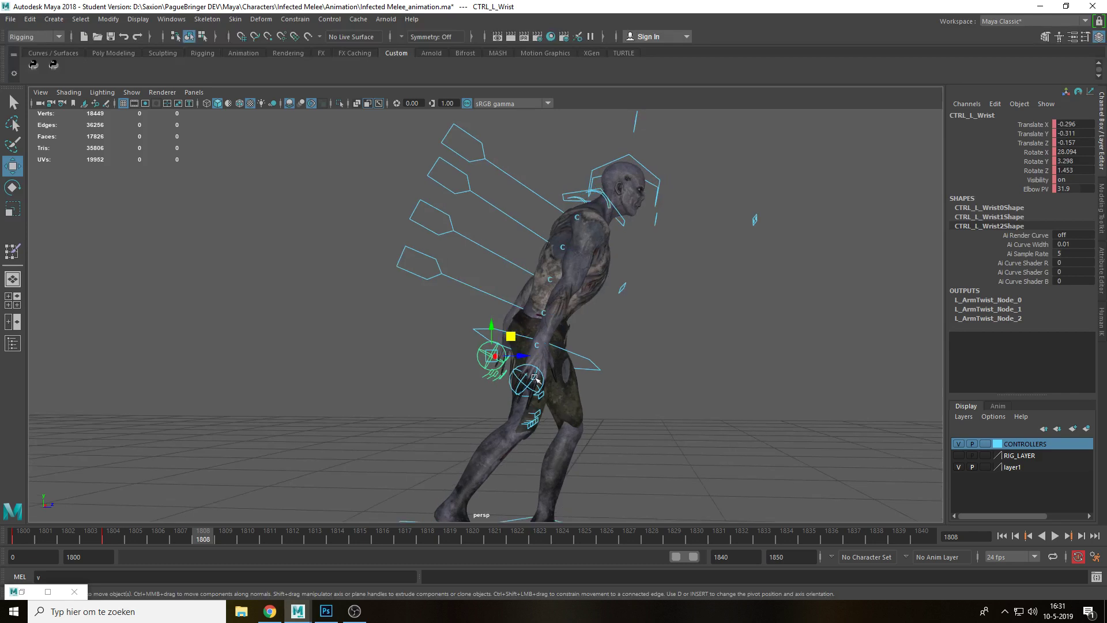
{"action": "left_click", "coordinate": [529, 381]}
{"action": "middle_click_drag", "start_coordinate": [544, 360], "coordinate": [582, 301]}
{"action": "key", "text": "e"}
At frame 1808, swing the left wrist control forward to about Translate Y -0.198, Z 0.29 and rotate it to about -11.8 in X
{"action": "left_click", "coordinate": [481, 357]}
{"action": "left_click", "coordinate": [480, 347]}
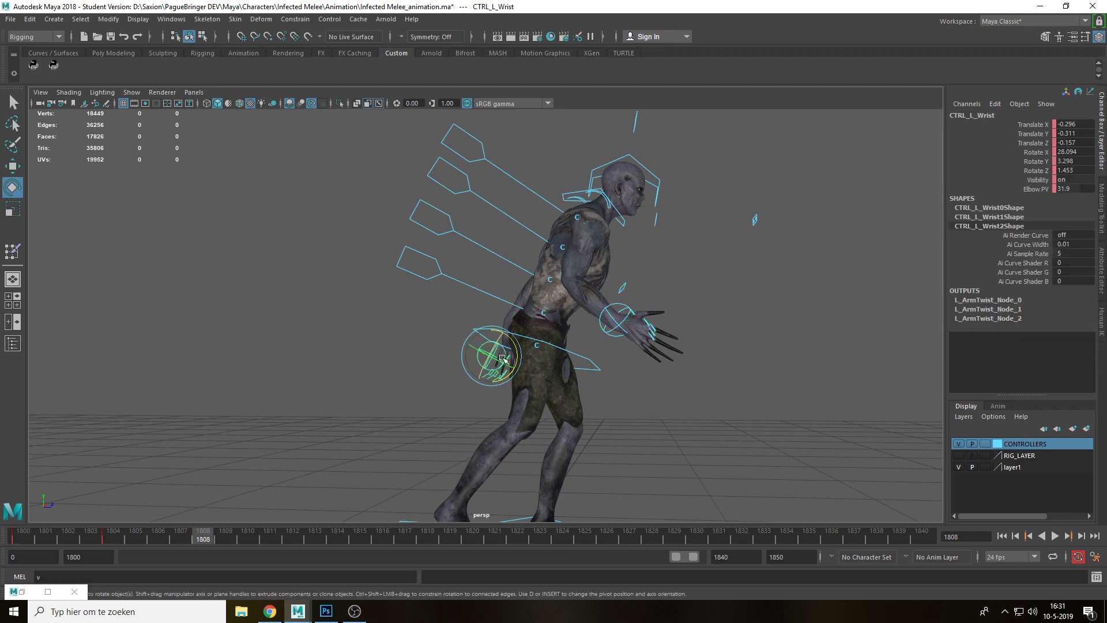
{"action": "key", "text": "w"}
{"action": "left_click_drag", "start_coordinate": [514, 335], "coordinate": [603, 316]}
{"action": "key", "text": "f"}
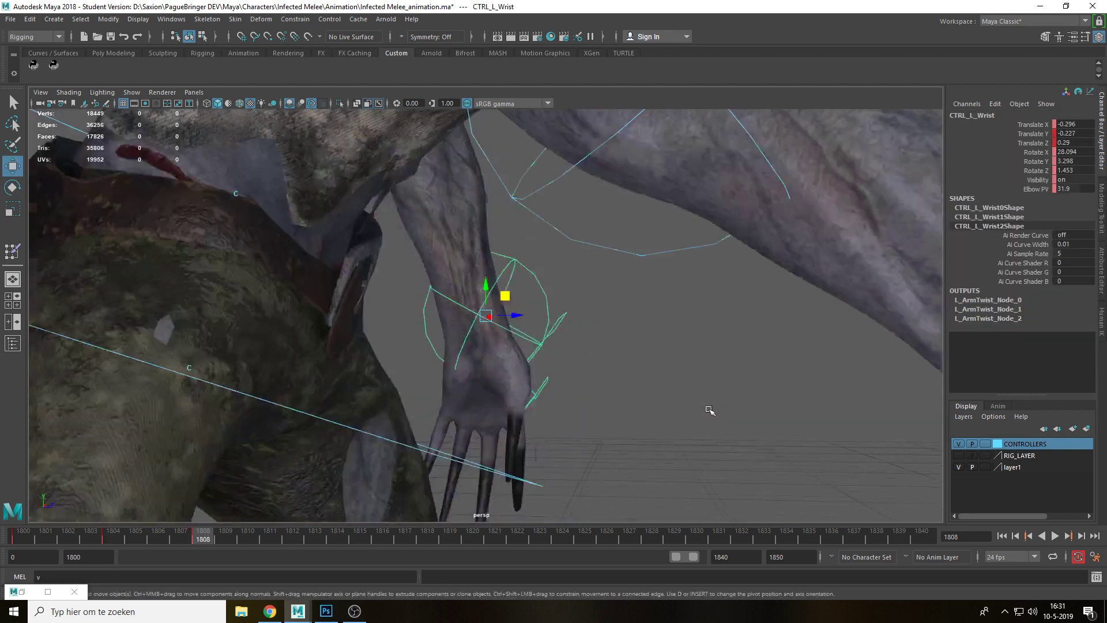
{"action": "left_click_drag", "start_coordinate": [709, 410], "coordinate": [538, 345], "text": "alt"}
{"action": "scroll", "coordinate": [516, 361], "scroll_direction": "down", "scroll_amount": 5}
{"action": "key", "text": "e"}
{"action": "key", "text": "w"}
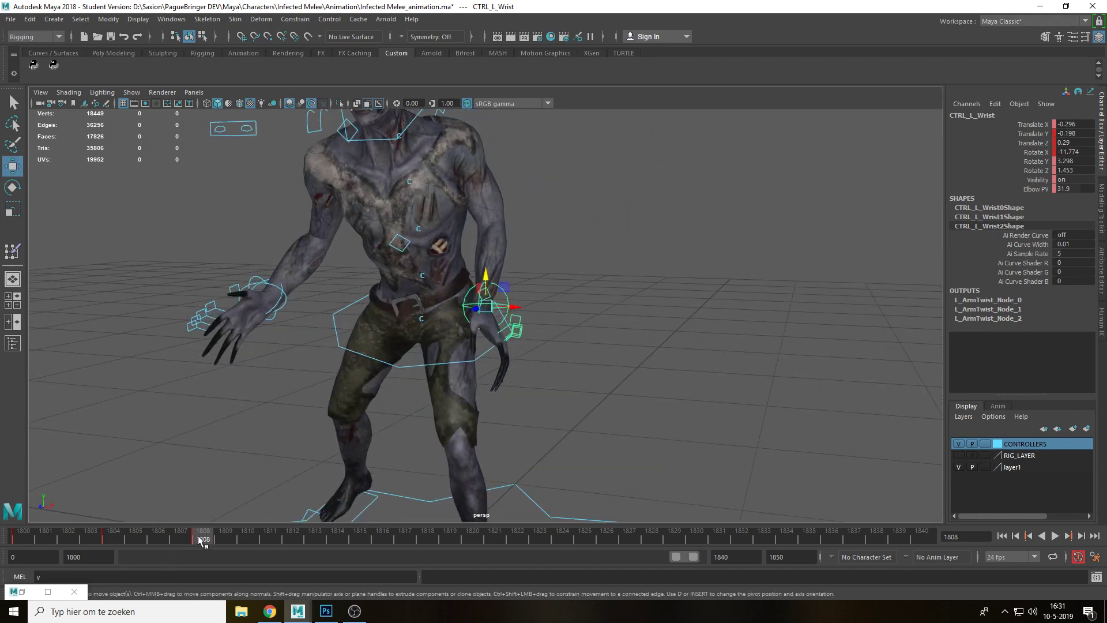
Play back the jump with the arm swing and scrub around the take-off up to frame 1808
{"action": "left_click_drag", "start_coordinate": [199, 539], "coordinate": [226, 542]}
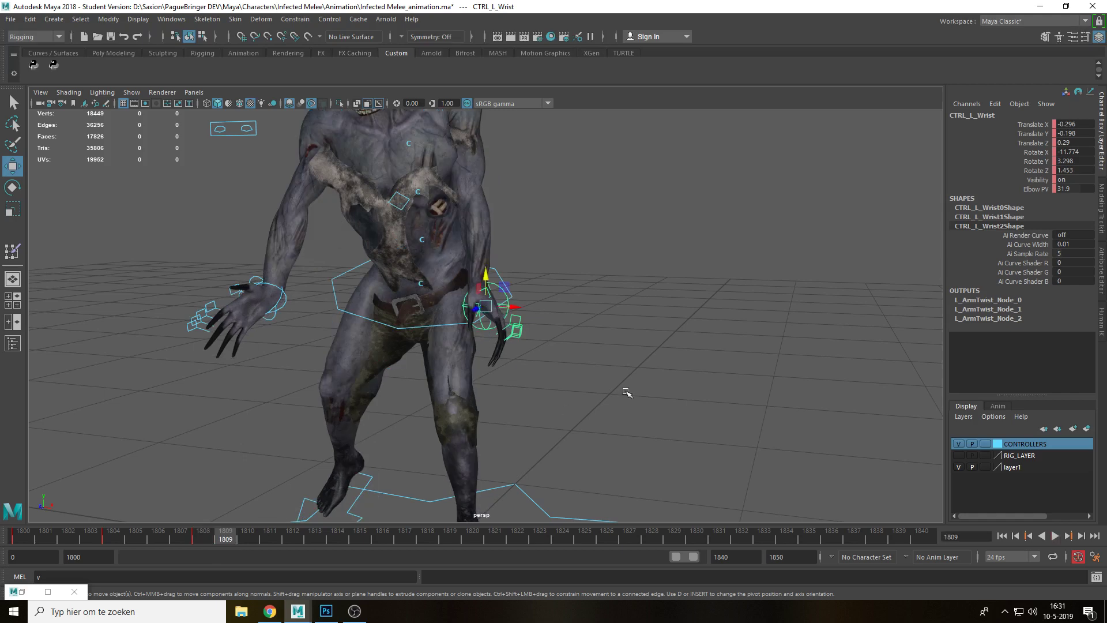
{"action": "left_click", "coordinate": [645, 439]}
{"action": "scroll", "coordinate": [650, 453], "scroll_direction": "down", "scroll_amount": 3}
{"action": "key", "text": "alt+v"}
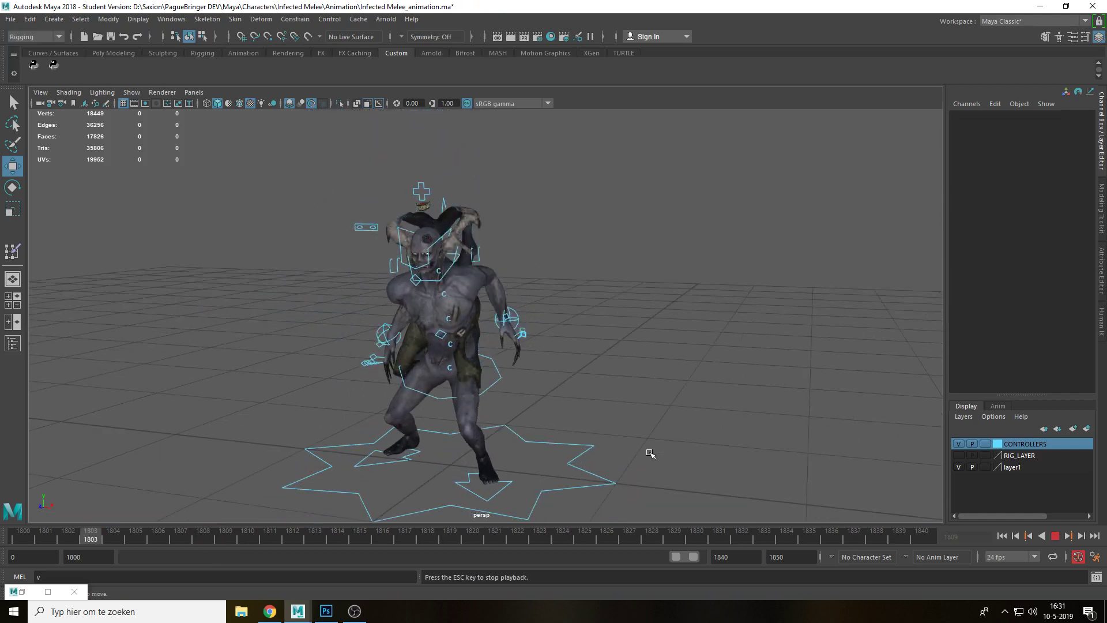
{"action": "key", "text": "Escape"}
{"action": "key", "text": "q"}
{"action": "left_click", "coordinate": [455, 265]}
{"action": "left_click", "coordinate": [257, 459]}
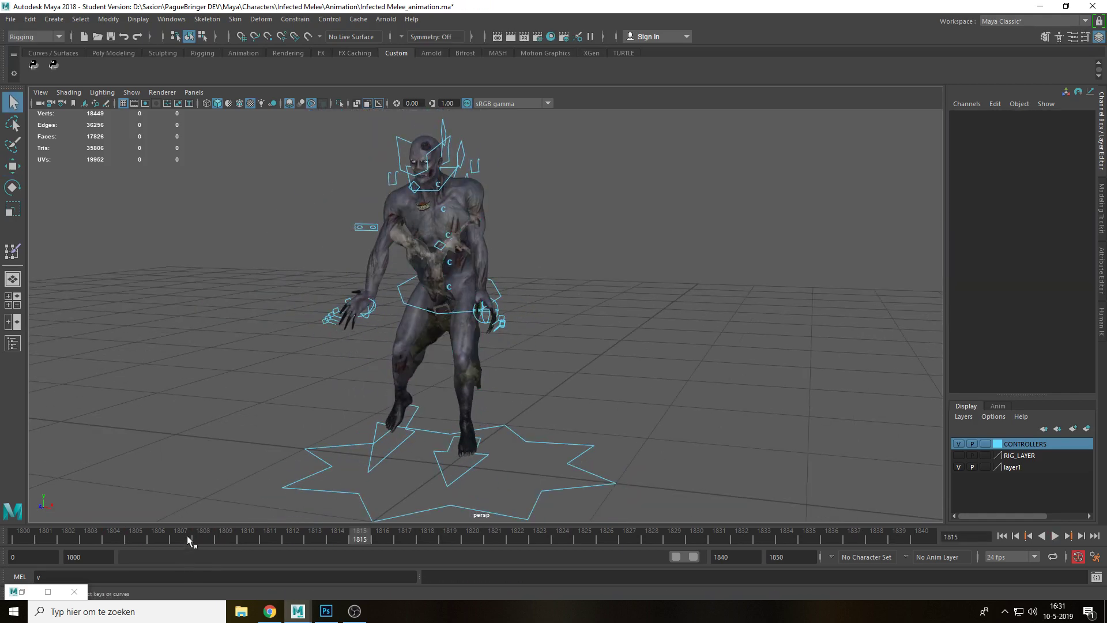
{"action": "left_click_drag", "start_coordinate": [187, 539], "coordinate": [209, 546]}
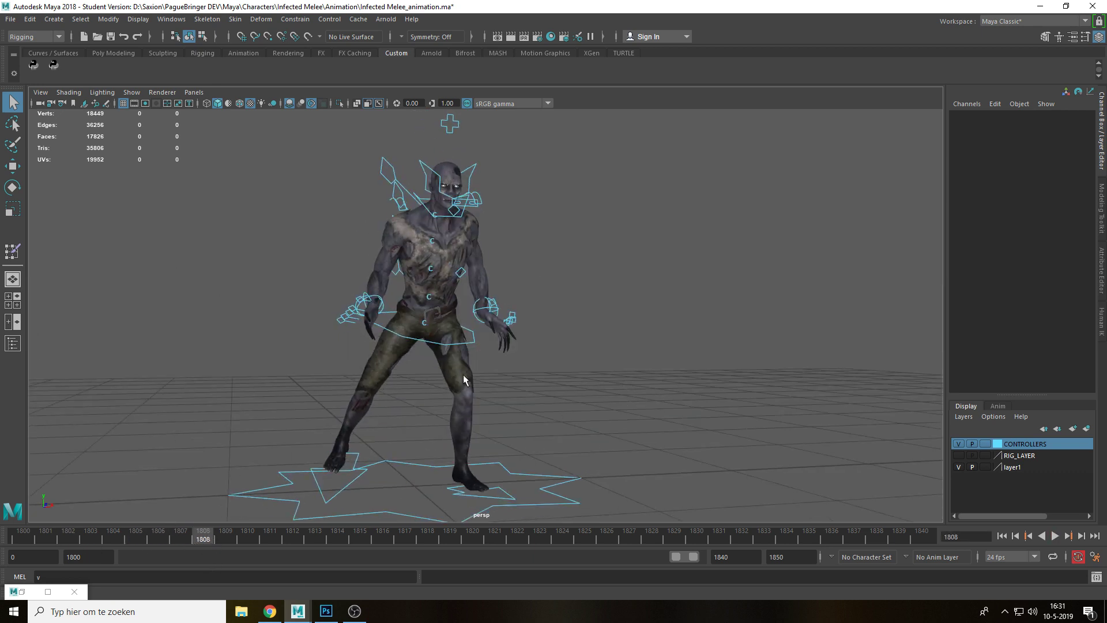
Toggle the CONTROLLERS layer's visibility off and back on, and play back the jump
{"action": "left_click", "coordinate": [447, 263]}
{"action": "left_click", "coordinate": [746, 425]}
{"action": "left_click", "coordinate": [962, 443]}
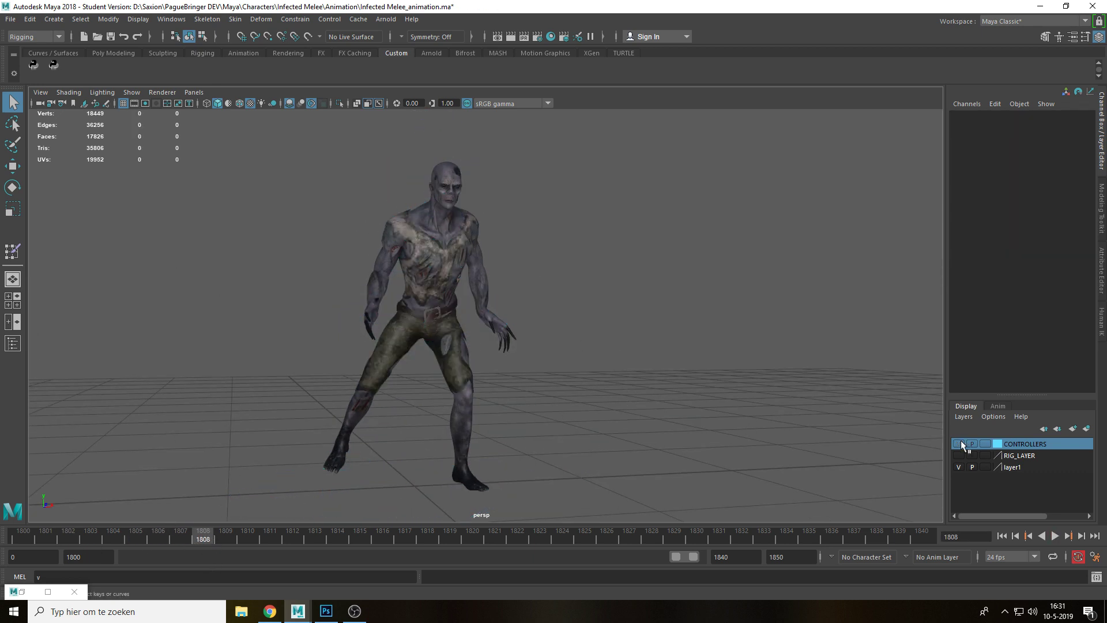
{"action": "left_click", "coordinate": [962, 443]}
{"action": "key", "text": "alt+v"}
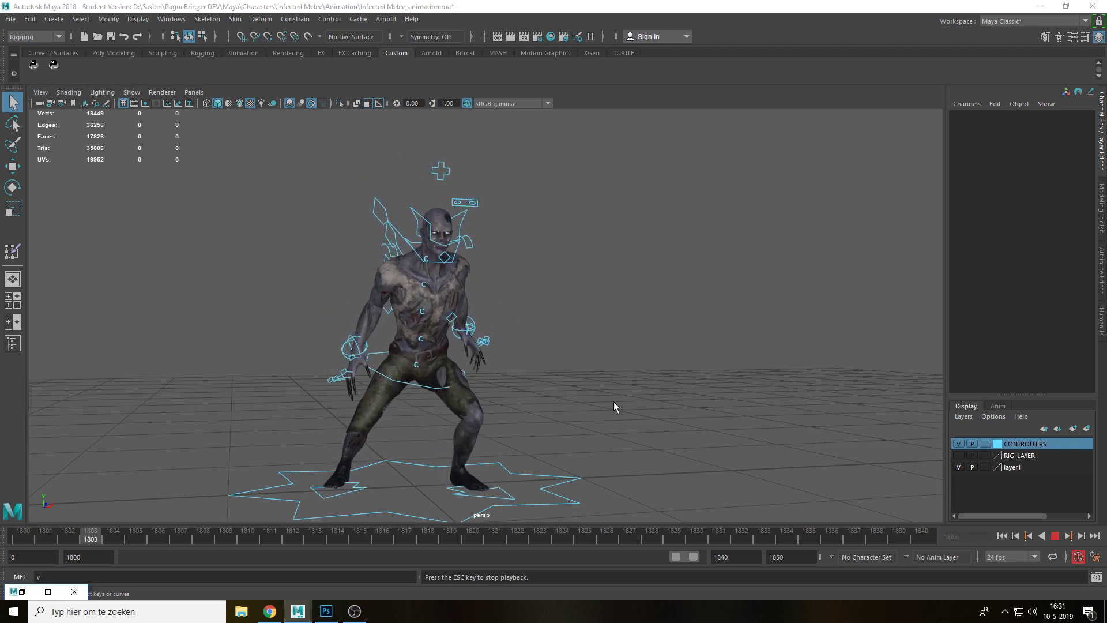
At frame 1810, move the right wrist control further forward and up in front of the body
{"action": "left_click_drag", "start_coordinate": [455, 539], "coordinate": [248, 548]}
{"action": "left_click_drag", "start_coordinate": [456, 388], "coordinate": [586, 366], "text": "alt"}
{"action": "scroll", "coordinate": [587, 366], "scroll_direction": "up", "scroll_amount": 5}
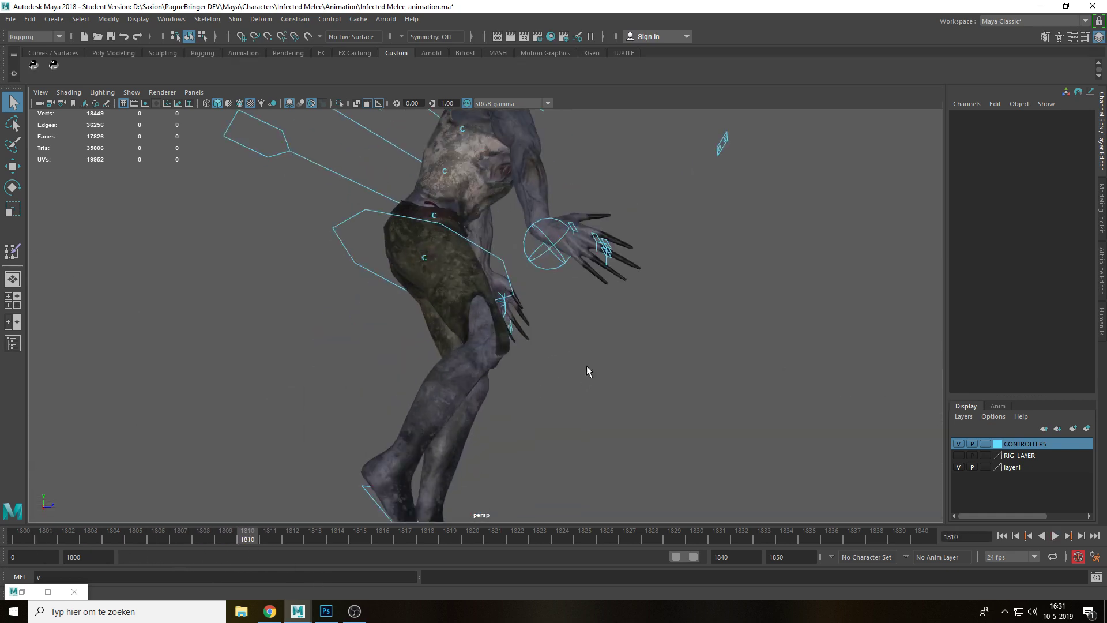
{"action": "left_click", "coordinate": [562, 269]}
{"action": "scroll", "coordinate": [543, 329], "scroll_direction": "down", "scroll_amount": 4}
{"action": "key", "text": "w"}
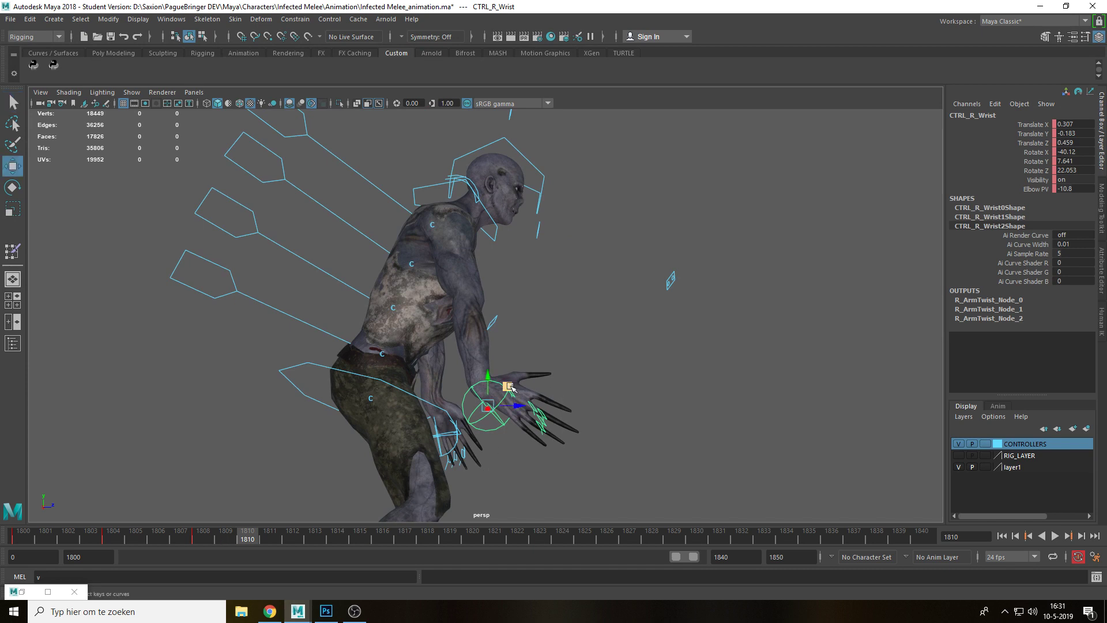
{"action": "left_click_drag", "start_coordinate": [506, 386], "coordinate": [546, 318]}
At frame 1810, raise the left wrist control forward to about Translate Y -0.014 and Z 0.49, and play back the jump
{"action": "left_click", "coordinate": [450, 448]}
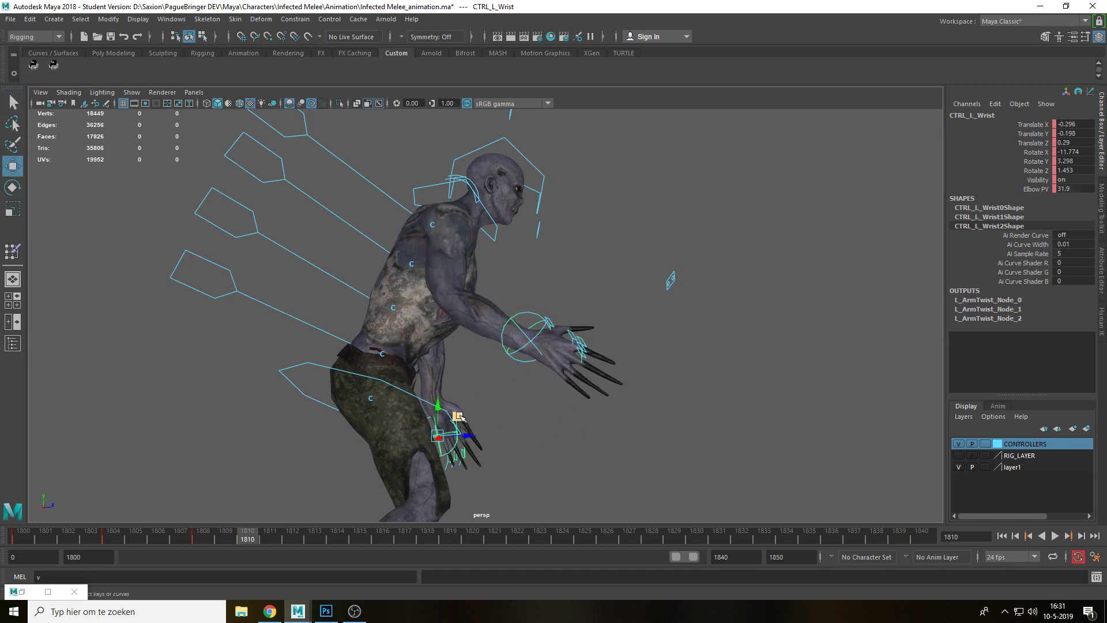
{"action": "left_click_drag", "start_coordinate": [240, 538], "coordinate": [347, 538]}
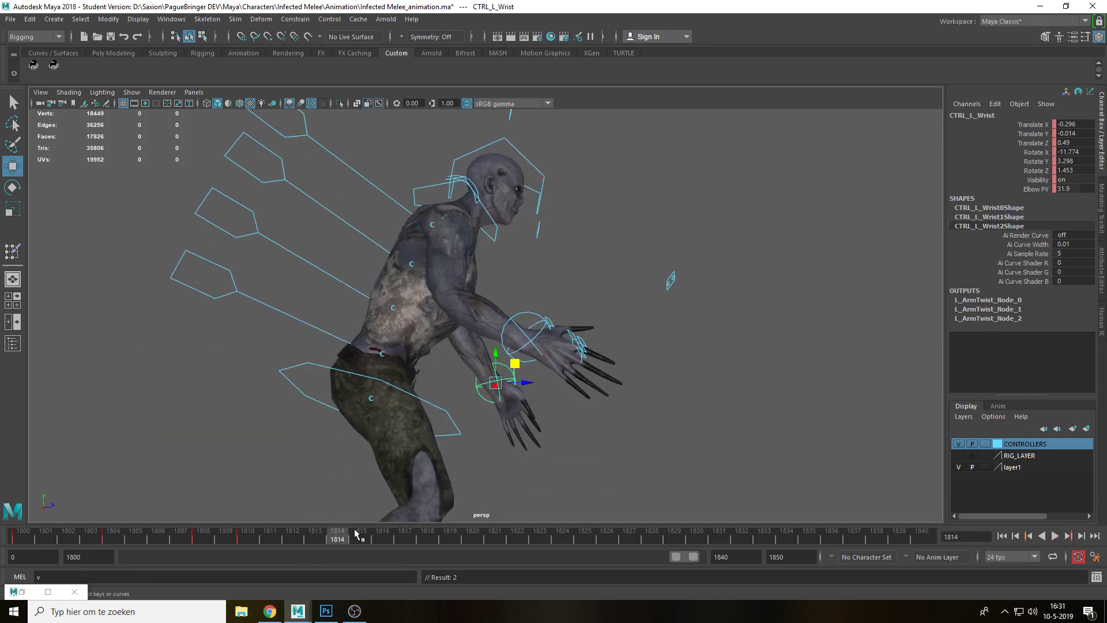
{"action": "scroll", "coordinate": [613, 455], "scroll_direction": "down", "scroll_amount": 5}
{"action": "key", "text": "alt+v"}
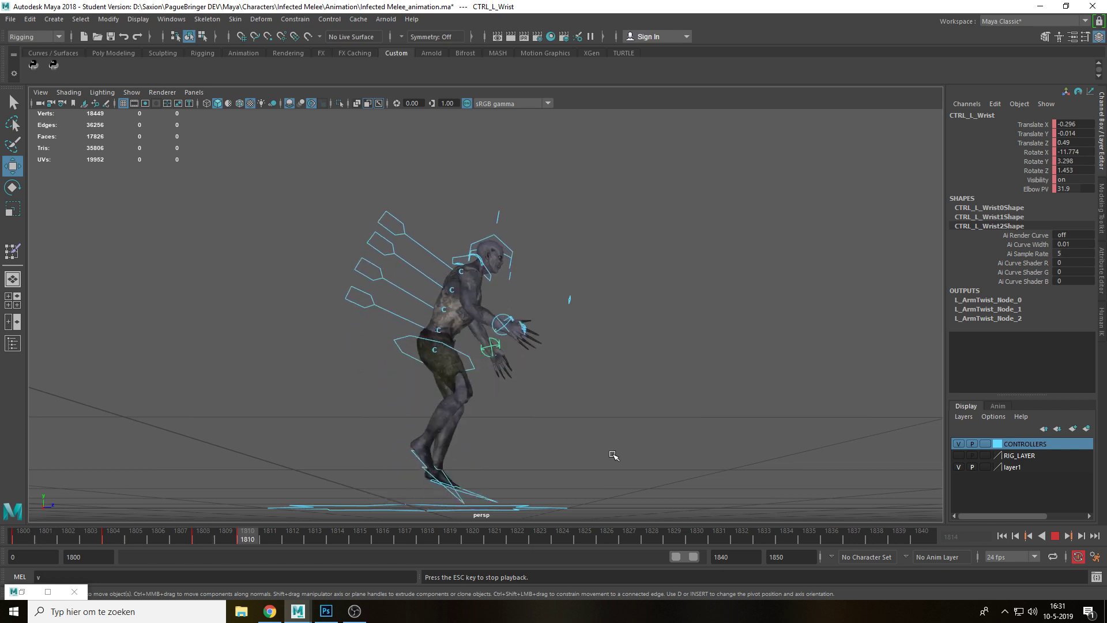
Enable stepped preview for the timeline and play back the jump
{"action": "left_click", "coordinate": [130, 543]}
{"action": "mouse_move", "coordinate": [131, 551]}
{"action": "left_mouse_down"}
{"action": "mouse_move", "coordinate": [255, 549]}
{"action": "mouse_move", "coordinate": [37, 542]}
{"action": "mouse_move", "coordinate": [181, 542]}
{"action": "mouse_move", "coordinate": [142, 541]}
{"action": "left_mouse_up"}
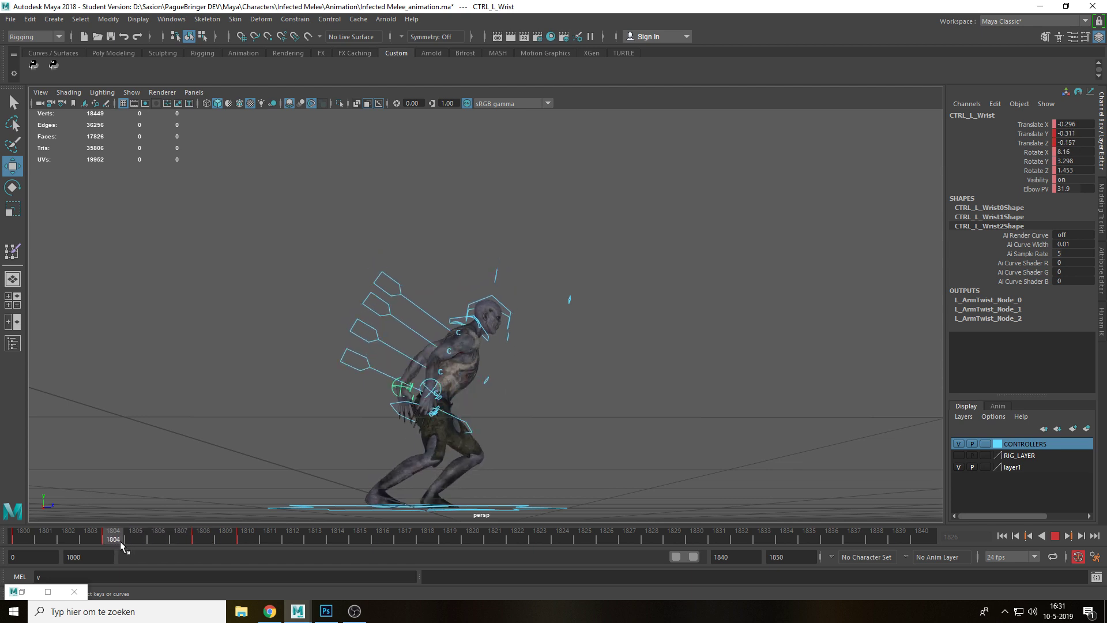
{"action": "right_click", "coordinate": [143, 538]}
{"action": "left_click", "coordinate": [188, 506]}
{"action": "key", "text": "alt+v"}
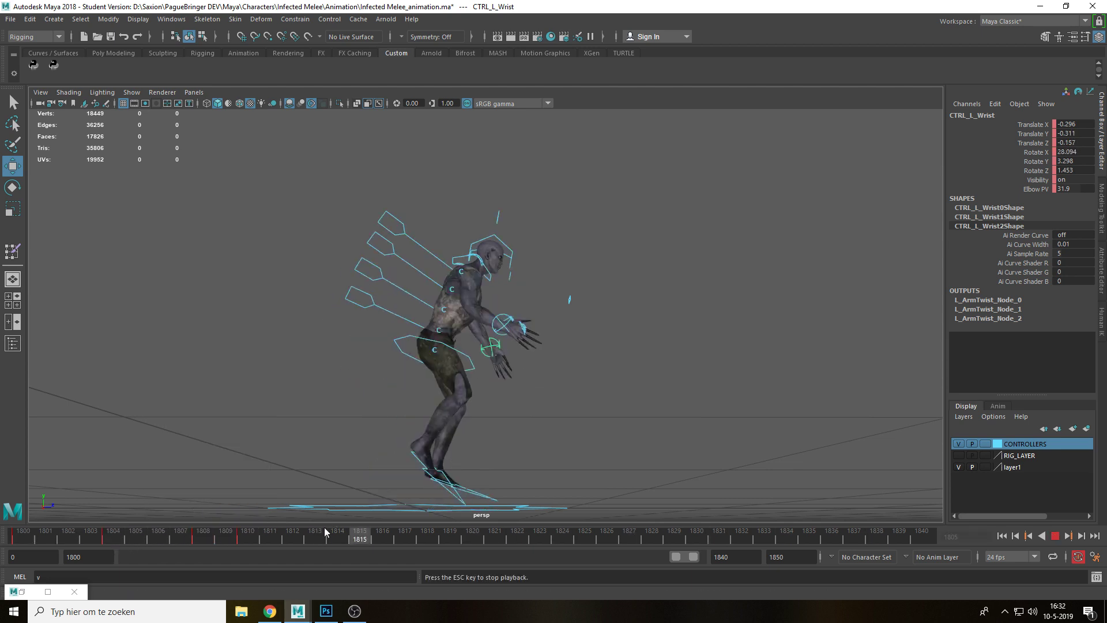
Disable stepped preview, play back the jump and scrub to frame 1810
{"action": "left_click", "coordinate": [50, 541]}
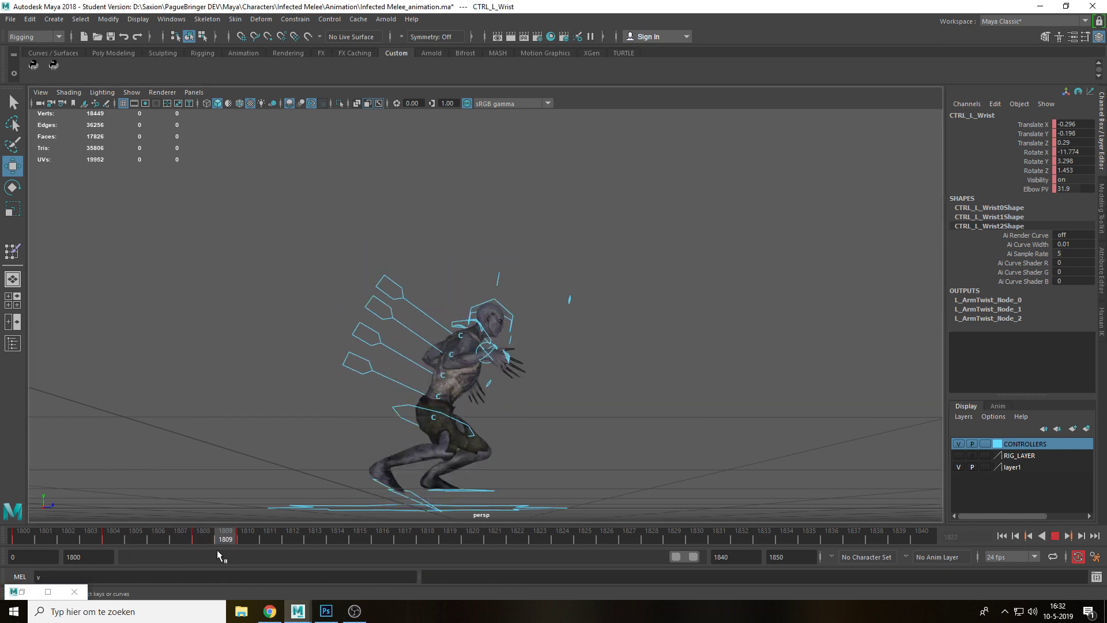
{"action": "right_click", "coordinate": [304, 544]}
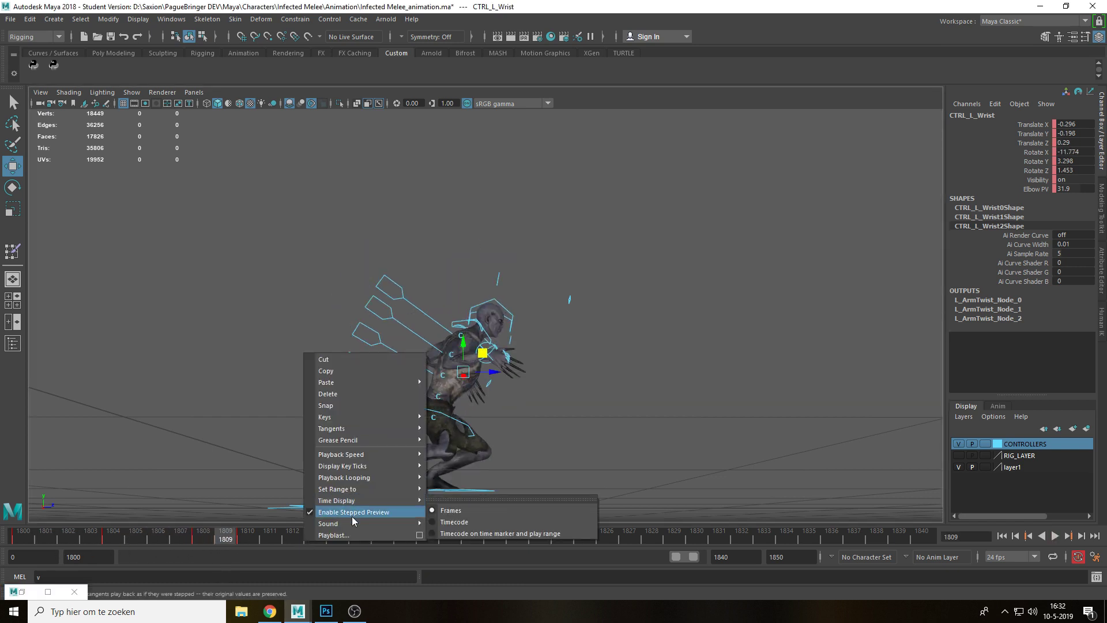
{"action": "left_click", "coordinate": [353, 514]}
{"action": "key", "text": "alt+v"}
{"action": "mouse_move", "coordinate": [85, 552]}
{"action": "left_mouse_down"}
{"action": "mouse_move", "coordinate": [239, 554]}
{"action": "mouse_move", "coordinate": [192, 549]}
{"action": "mouse_move", "coordinate": [253, 544]}
{"action": "left_mouse_up"}
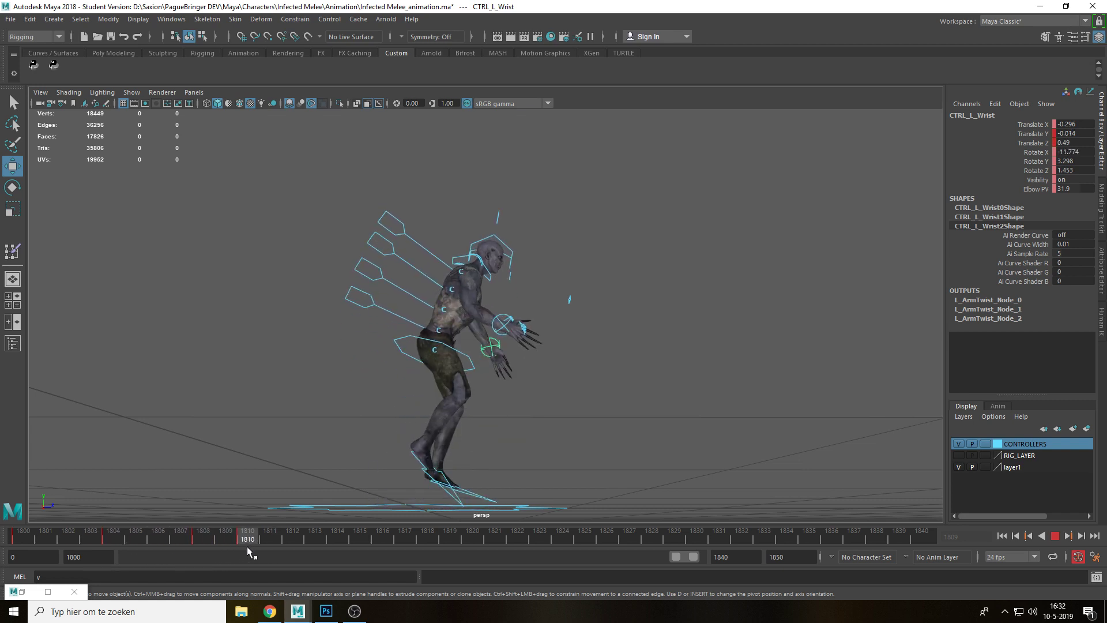
At frame 1810, move the left wrist control outward to about Translate X -0.115, Y 0.067, Z 0.403 and rotate it to about -23.5 in X
{"action": "right_click", "coordinate": [248, 537]}
{"action": "left_click_drag", "start_coordinate": [616, 343], "coordinate": [574, 362], "text": "alt"}
{"action": "scroll", "coordinate": [574, 361], "scroll_direction": "up", "scroll_amount": 3}
{"action": "left_click", "coordinate": [589, 351]}
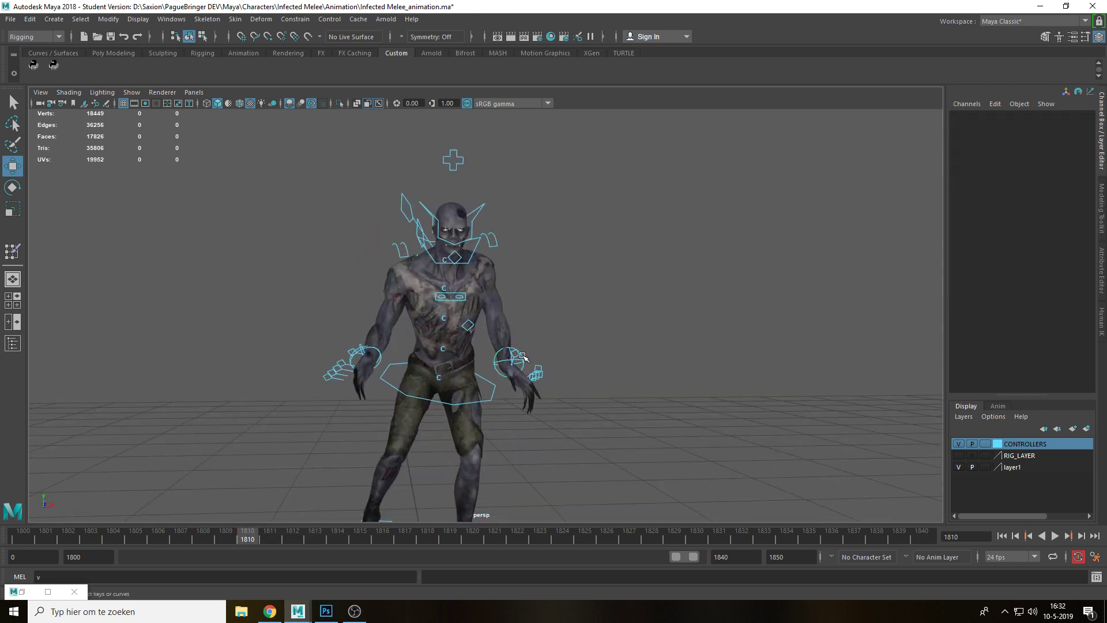
{"action": "left_click", "coordinate": [532, 363]}
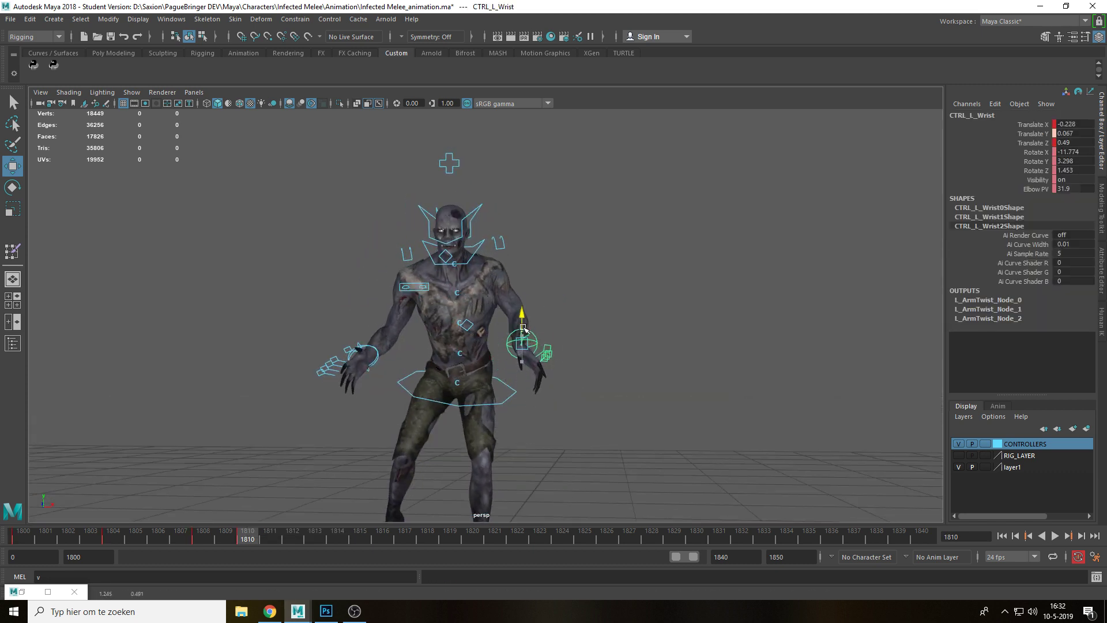
{"action": "left_click_drag", "start_coordinate": [526, 333], "coordinate": [488, 349], "text": "alt"}
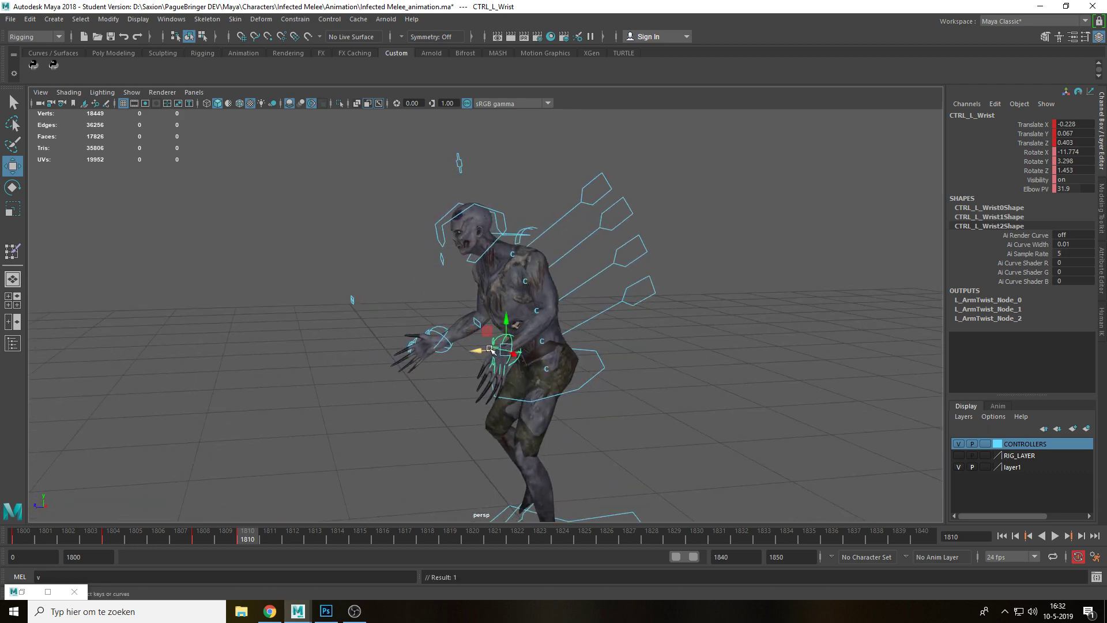
{"action": "key", "text": "e"}
{"action": "left_click_drag", "start_coordinate": [555, 363], "coordinate": [669, 360], "text": "alt"}
{"action": "key", "text": "w"}
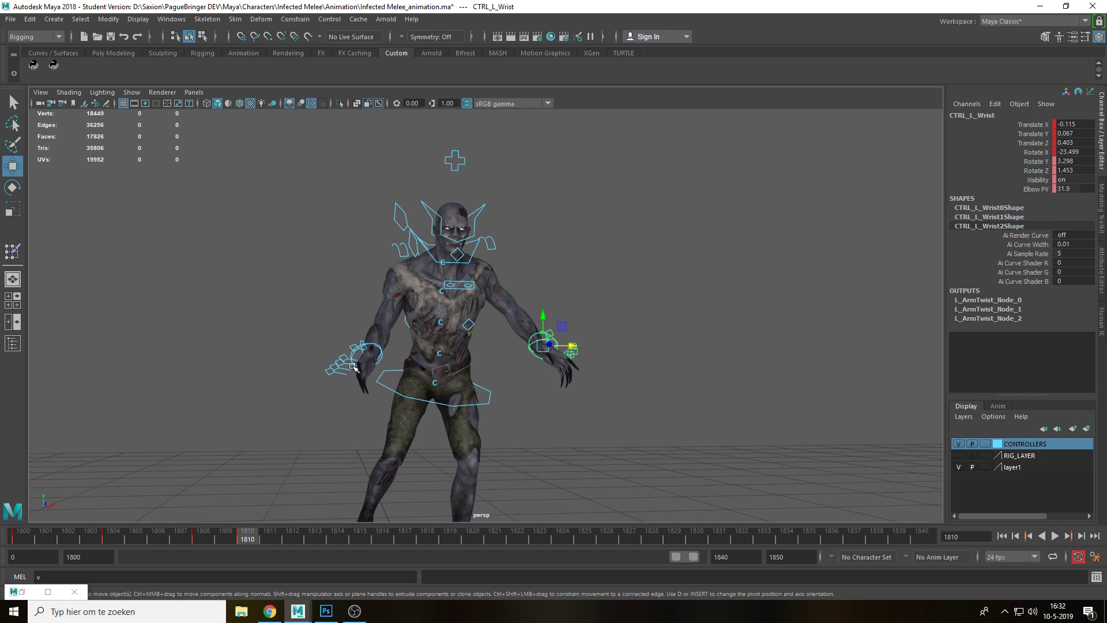
At frame 1810, move the right wrist control outward and up to about Translate X 0.145, Y 0.079, Z 0.404, and play back the jump
{"action": "left_click", "coordinate": [383, 356]}
{"action": "left_click_drag", "start_coordinate": [381, 350], "coordinate": [390, 350]}
{"action": "left_click_drag", "start_coordinate": [392, 354], "coordinate": [505, 358], "text": "alt"}
{"action": "left_click_drag", "start_coordinate": [558, 403], "coordinate": [438, 398], "text": "alt"}
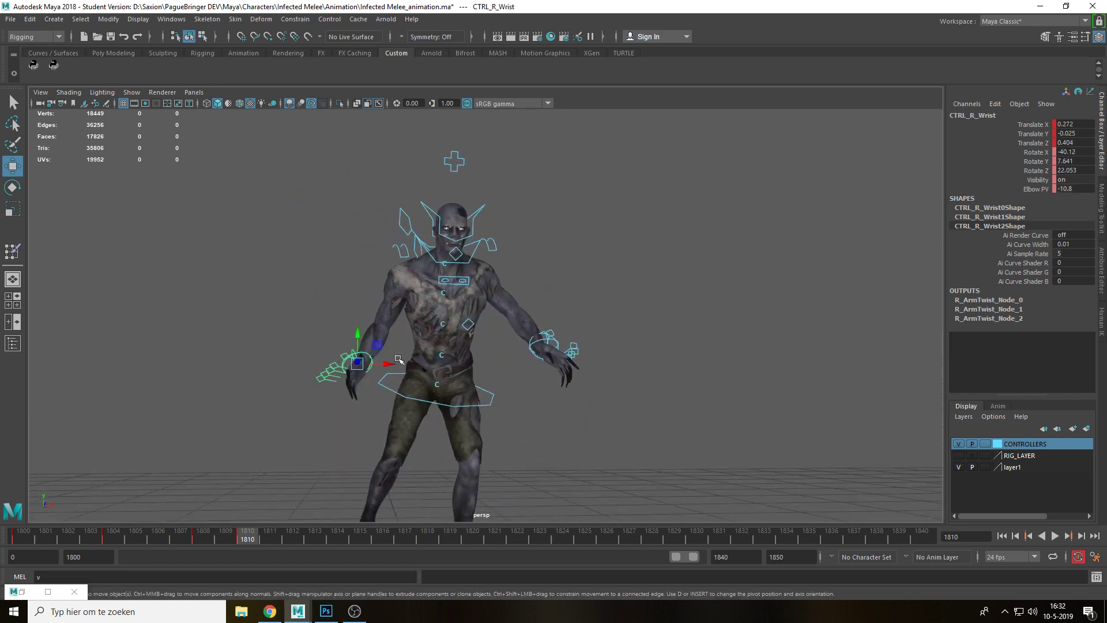
{"action": "left_click_drag", "start_coordinate": [485, 351], "coordinate": [523, 377], "text": "alt"}
{"action": "key", "text": "alt+v"}
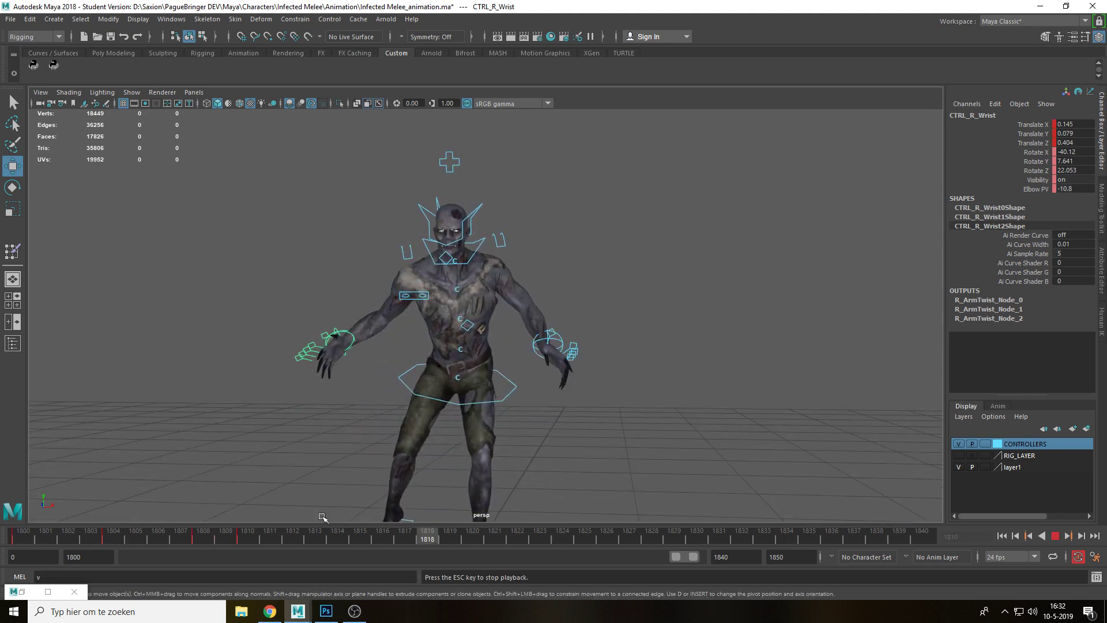
Play back the jump and scrub through the take-off to examine the arm swing around frames 1810 to 1812
{"action": "left_click", "coordinate": [243, 539]}
{"action": "mouse_move", "coordinate": [243, 539]}
{"action": "left_mouse_down"}
{"action": "mouse_move", "coordinate": [119, 551]}
{"action": "mouse_move", "coordinate": [257, 552]}
{"action": "left_mouse_up"}
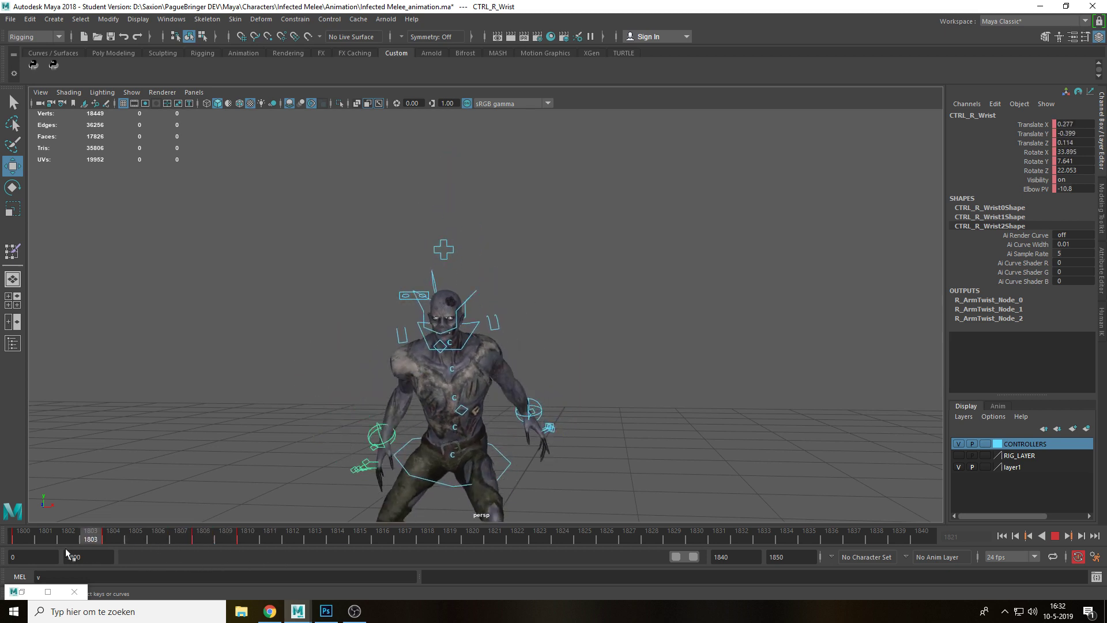
{"action": "left_click", "coordinate": [236, 542]}
{"action": "key", "text": "alt+v"}
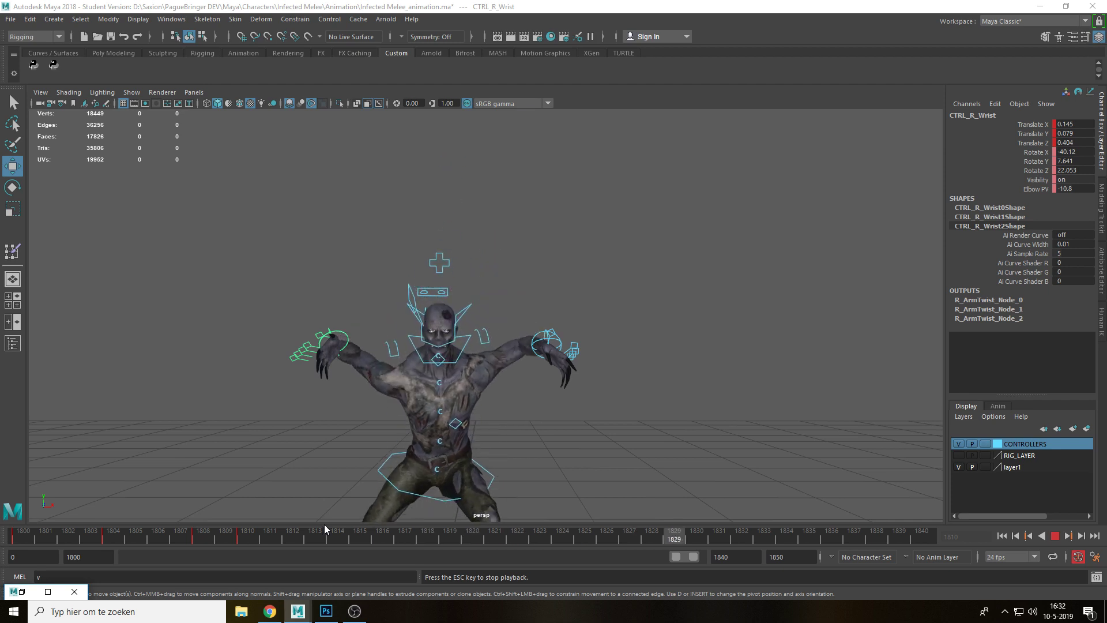
{"action": "key", "text": "alt+v"}
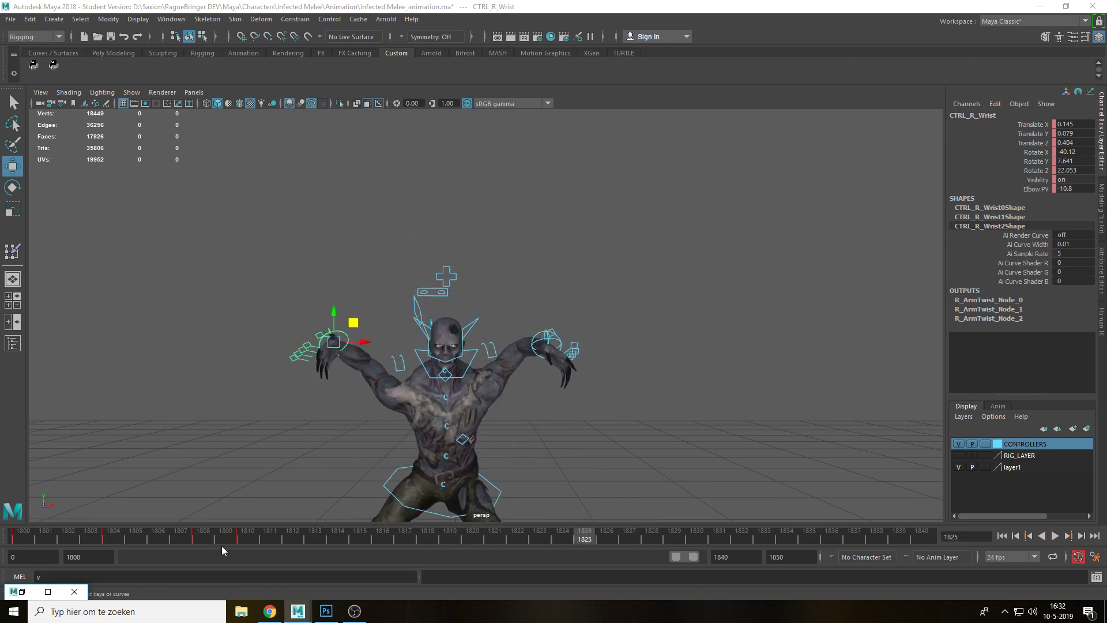
{"action": "mouse_move", "coordinate": [115, 546]}
{"action": "left_mouse_down"}
{"action": "mouse_move", "coordinate": [57, 546]}
{"action": "mouse_move", "coordinate": [62, 559]}
{"action": "mouse_move", "coordinate": [151, 560]}
{"action": "mouse_move", "coordinate": [254, 549]}
{"action": "left_mouse_up"}
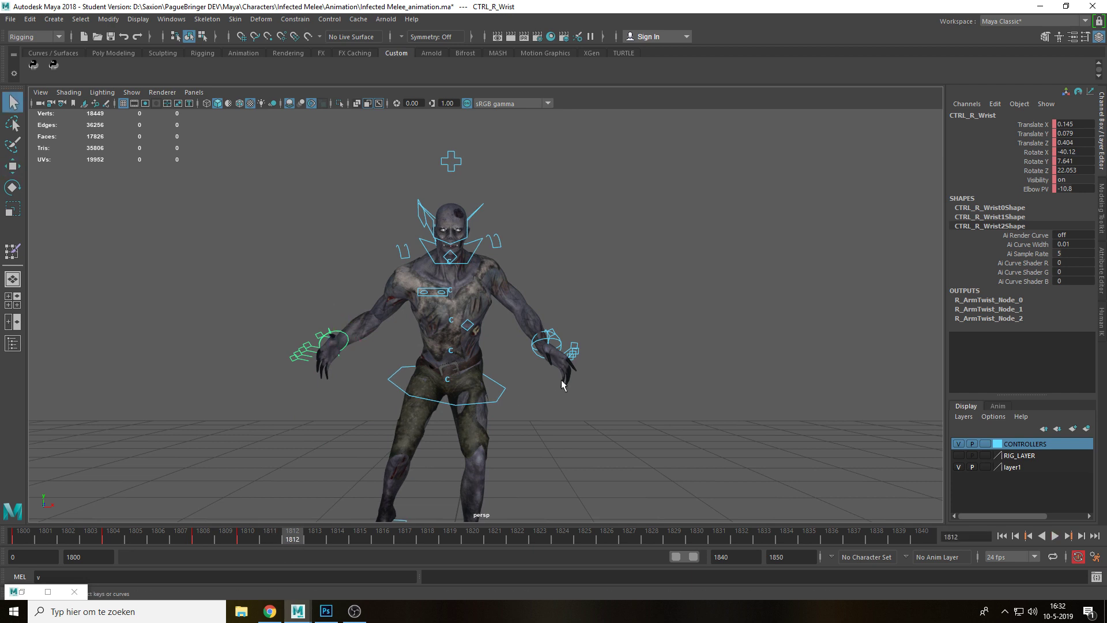
At frame 1812, move both wrist controls up and forward, bringing the left one to about Translate Y 0.127, Z 0.441
{"action": "left_click", "coordinate": [557, 340]}
{"action": "left_click_drag", "start_coordinate": [557, 340], "coordinate": [469, 371], "text": "alt"}
{"action": "key", "text": "w"}
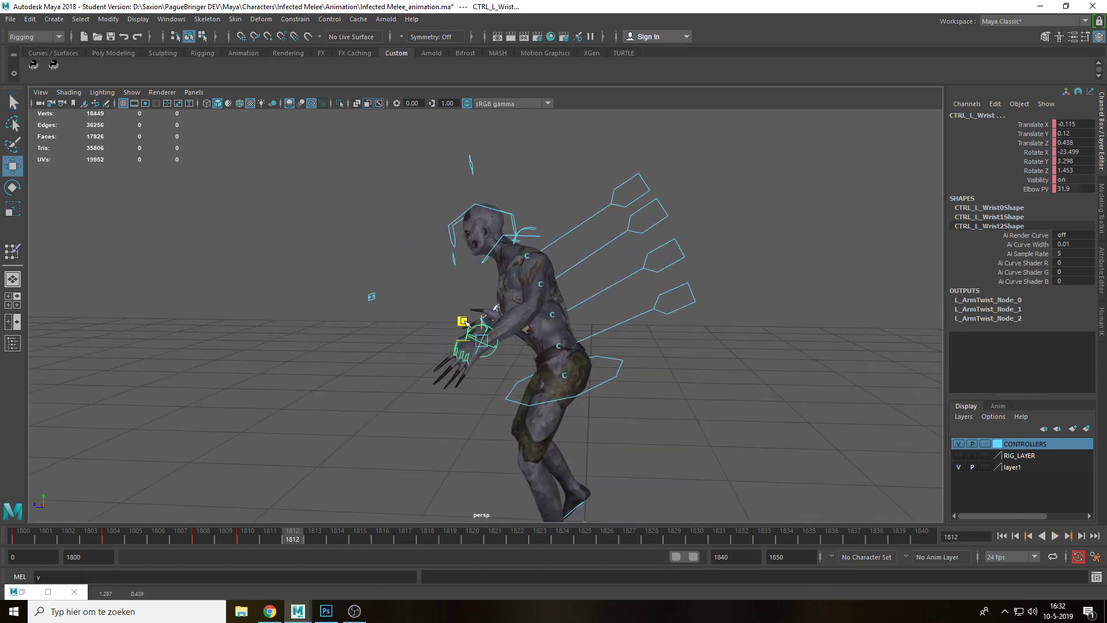
Try to copy both wrist controls' keys from frame 1810 to frame 1820, and review the result in playback
{"action": "mouse_move", "coordinate": [295, 537]}
{"action": "left_mouse_down"}
{"action": "mouse_move", "coordinate": [206, 543]}
{"action": "mouse_move", "coordinate": [287, 544]}
{"action": "left_mouse_up"}
{"action": "left_click", "coordinate": [248, 542]}
{"action": "right_click", "coordinate": [248, 543]}
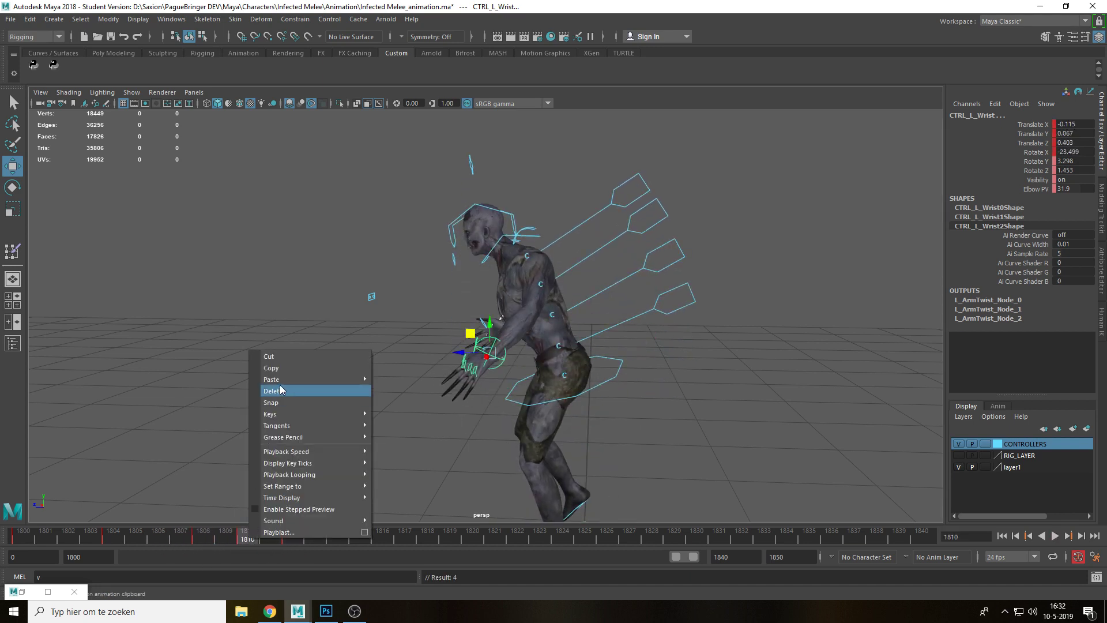
{"action": "left_click", "coordinate": [288, 369]}
{"action": "left_click", "coordinate": [472, 541]}
{"action": "right_click", "coordinate": [472, 542]}
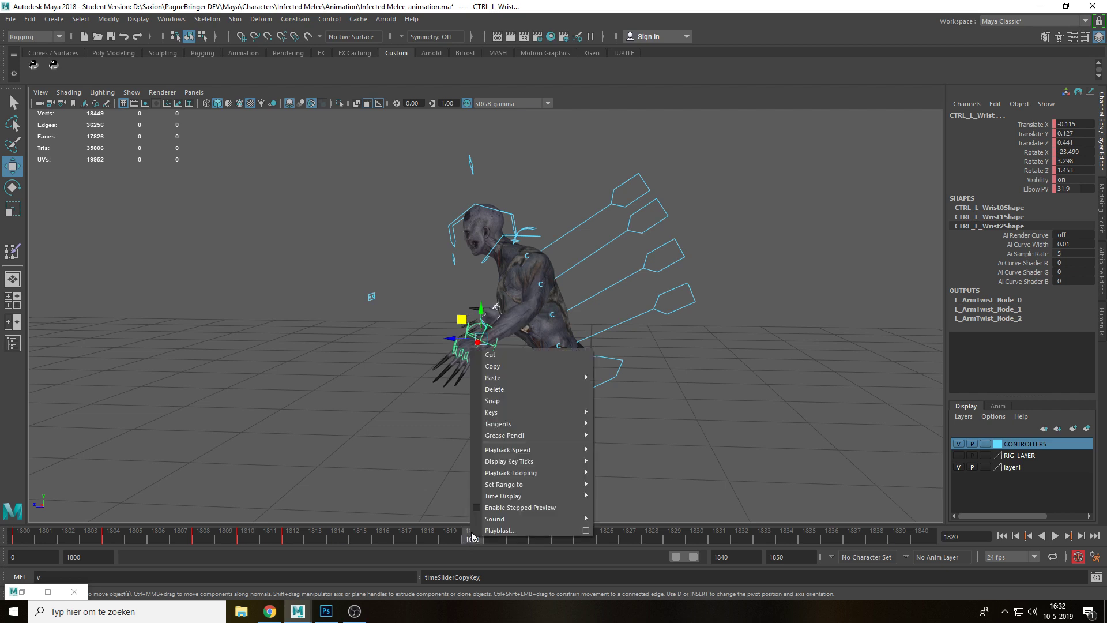
{"action": "mouse_move", "coordinate": [519, 377]}
{"action": "left_click", "coordinate": [612, 388]}
{"action": "key", "text": "alt+v"}
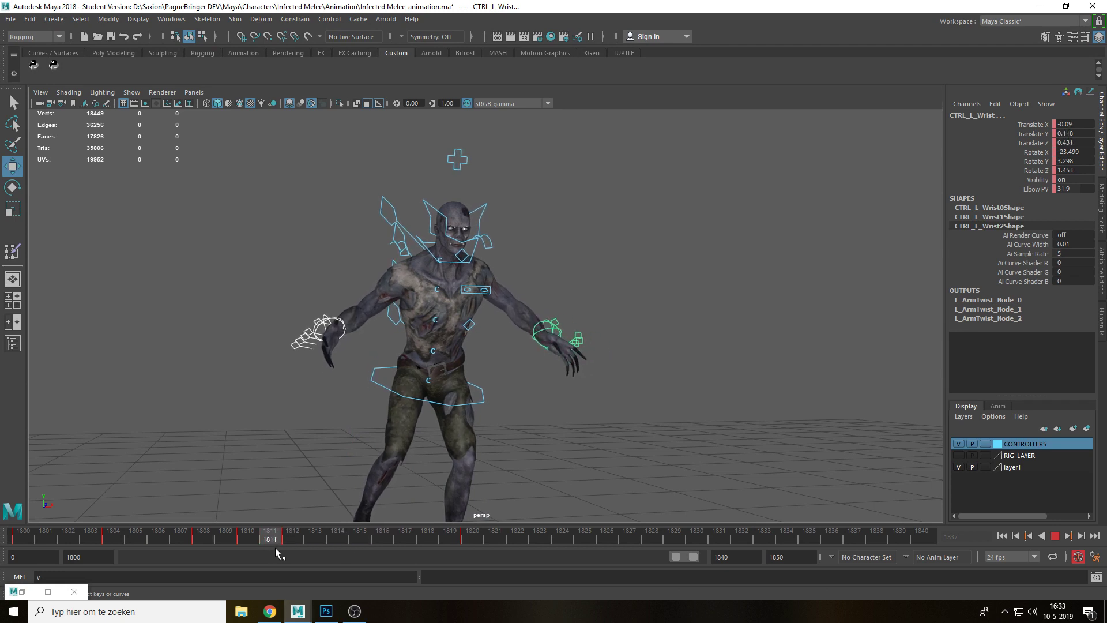
{"action": "mouse_move", "coordinate": [297, 544]}
{"action": "left_mouse_down"}
{"action": "mouse_move", "coordinate": [276, 543]}
{"action": "mouse_move", "coordinate": [481, 543]}
{"action": "left_mouse_up"}
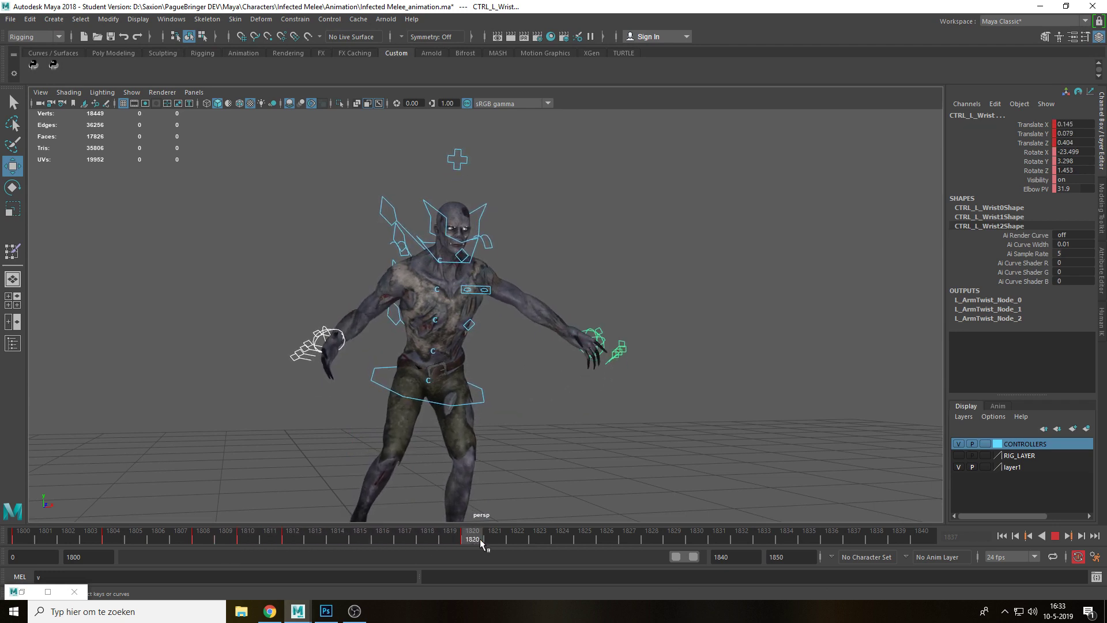
Copy the wrist controls' keys at frame 1810 and paste them at frame 1820
{"action": "right_click", "coordinate": [250, 536]}
{"action": "left_click", "coordinate": [288, 383]}
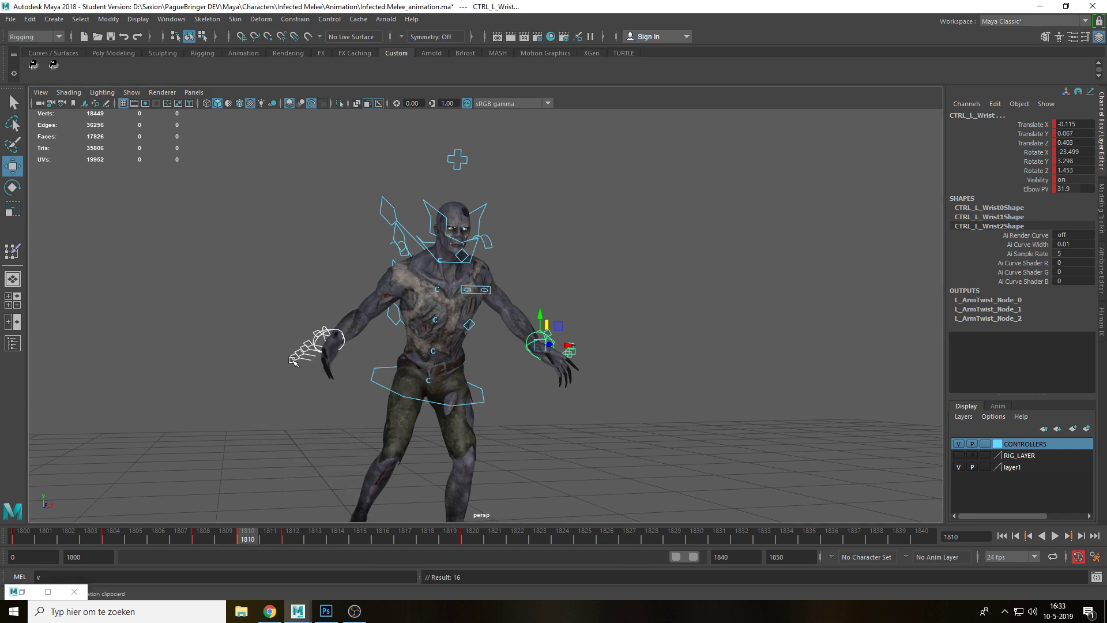
{"action": "right_click", "coordinate": [478, 540]}
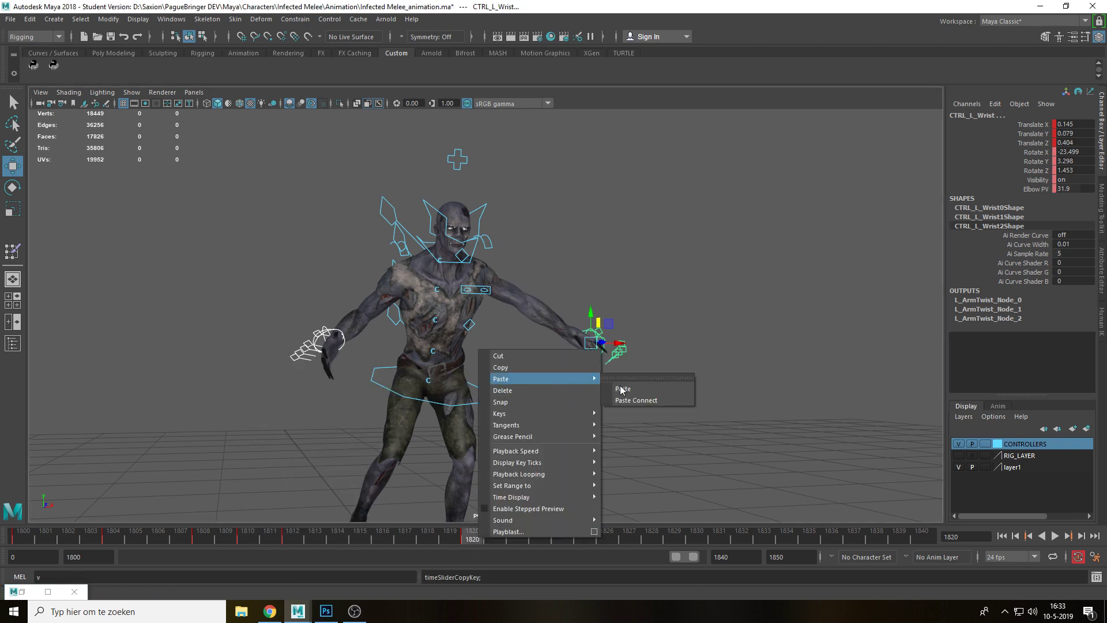
{"action": "left_click", "coordinate": [621, 390]}
Play back the jump and scrub through it to examine the arm swing from the side and front
{"action": "key", "text": "alt+v"}
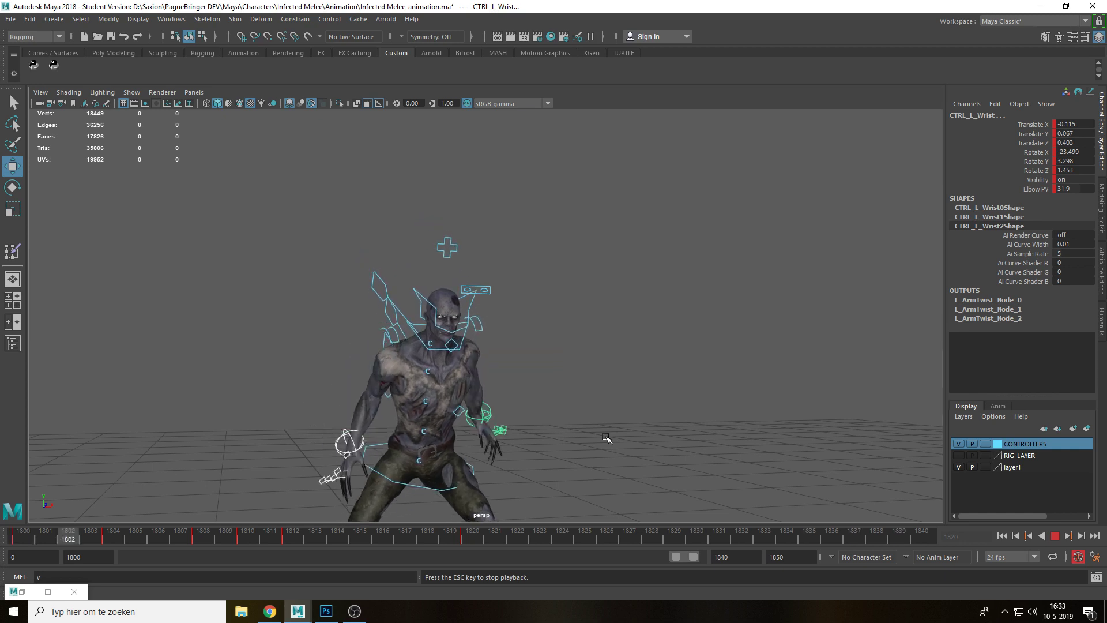
{"action": "left_click", "coordinate": [284, 539]}
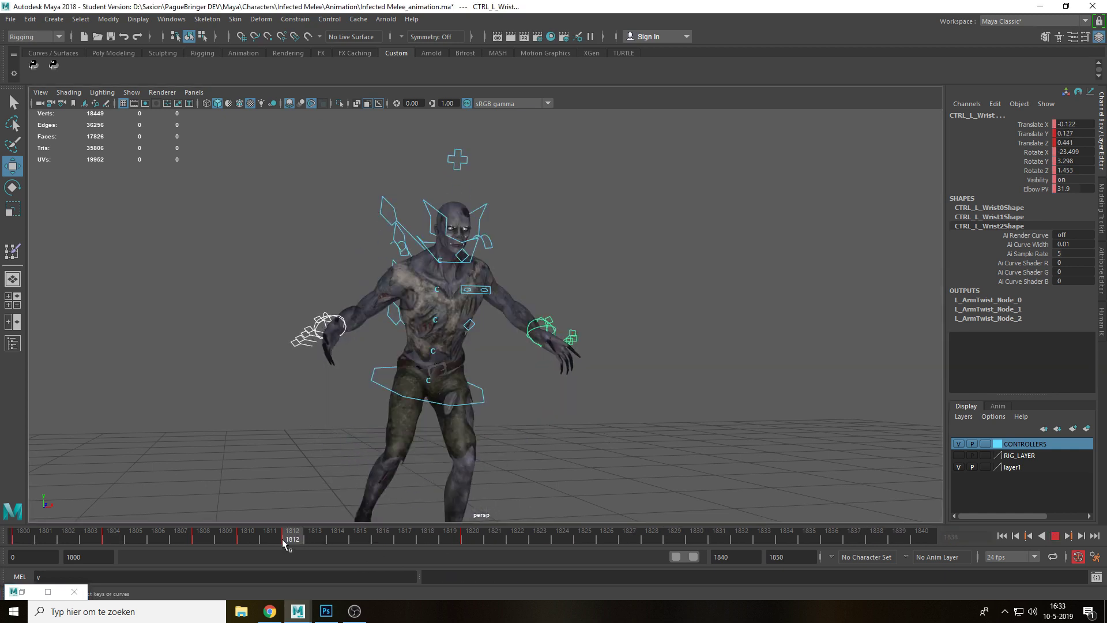
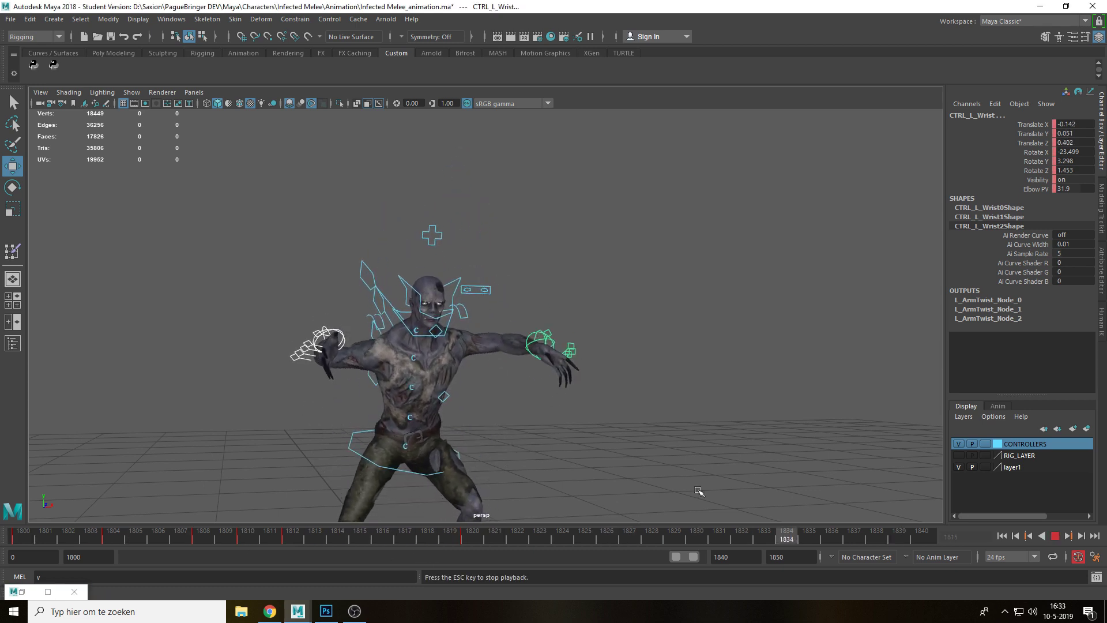
{"action": "left_click_drag", "start_coordinate": [522, 487], "coordinate": [652, 477], "text": "alt"}
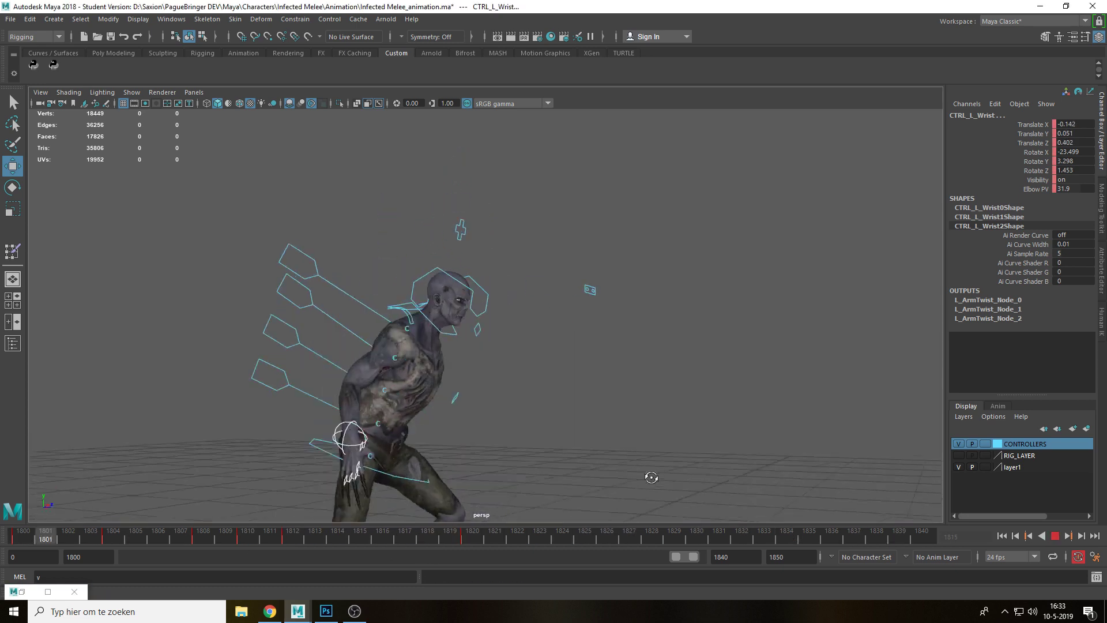
{"action": "key", "text": "alt+v"}
{"action": "left_click_drag", "start_coordinate": [194, 538], "coordinate": [277, 562]}
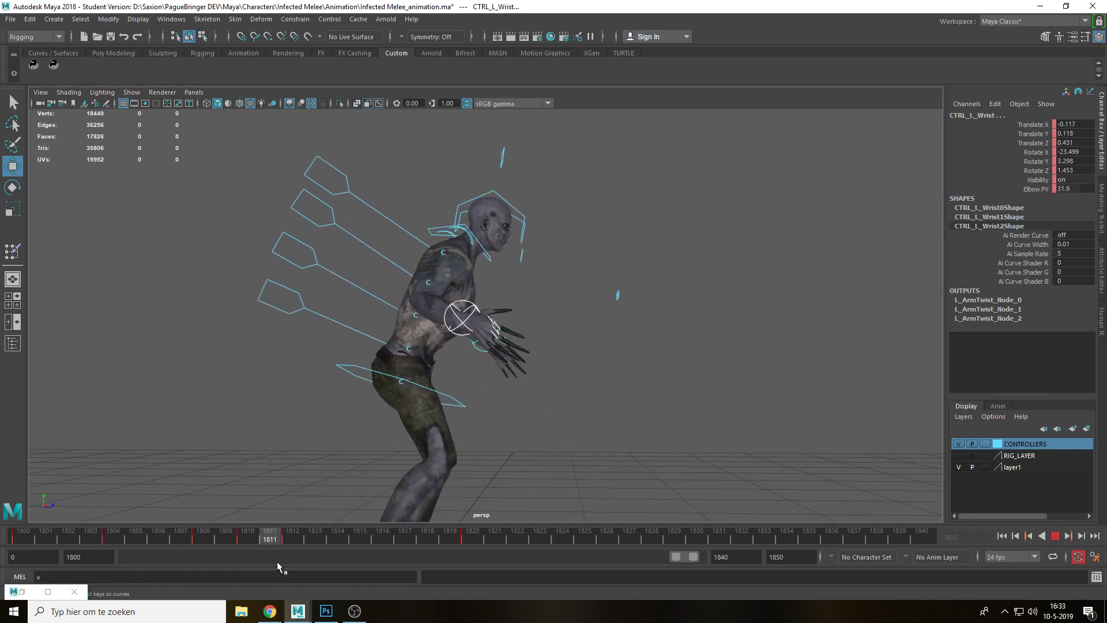
{"action": "left_click_drag", "start_coordinate": [446, 556], "coordinate": [551, 545]}
{"action": "left_click_drag", "start_coordinate": [553, 430], "coordinate": [478, 431], "text": "alt"}
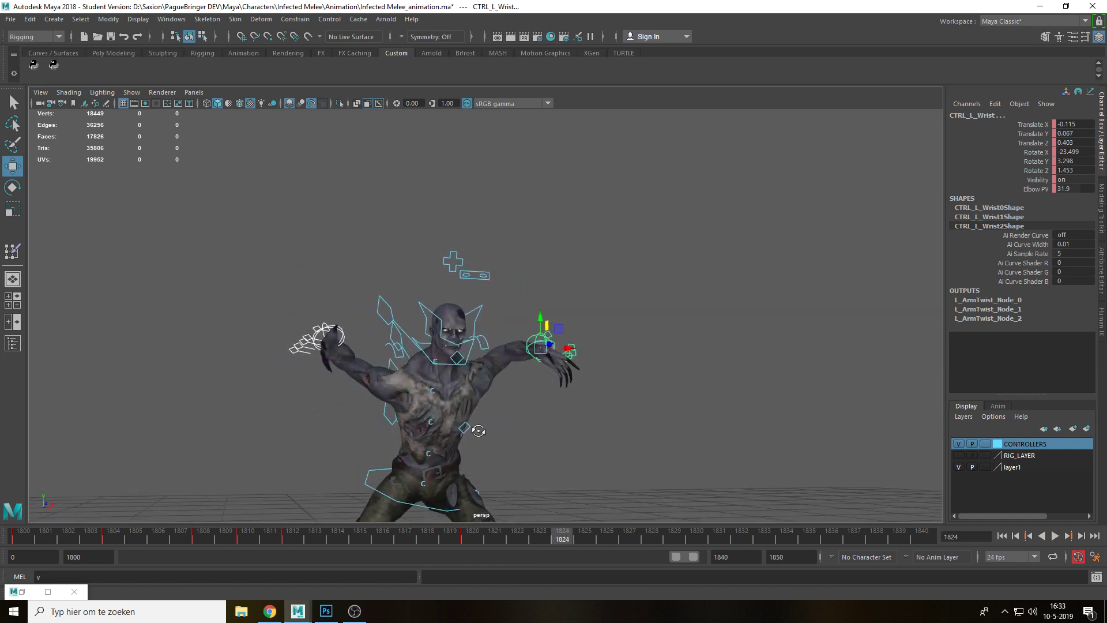
At frame 1823, move the right wrist control to about Translate X -0.026, Y 0.024, Z 0.471 and rotate it to about -20.7, -27.2, -23
{"action": "left_click", "coordinate": [543, 538]}
{"action": "left_click", "coordinate": [340, 377]}
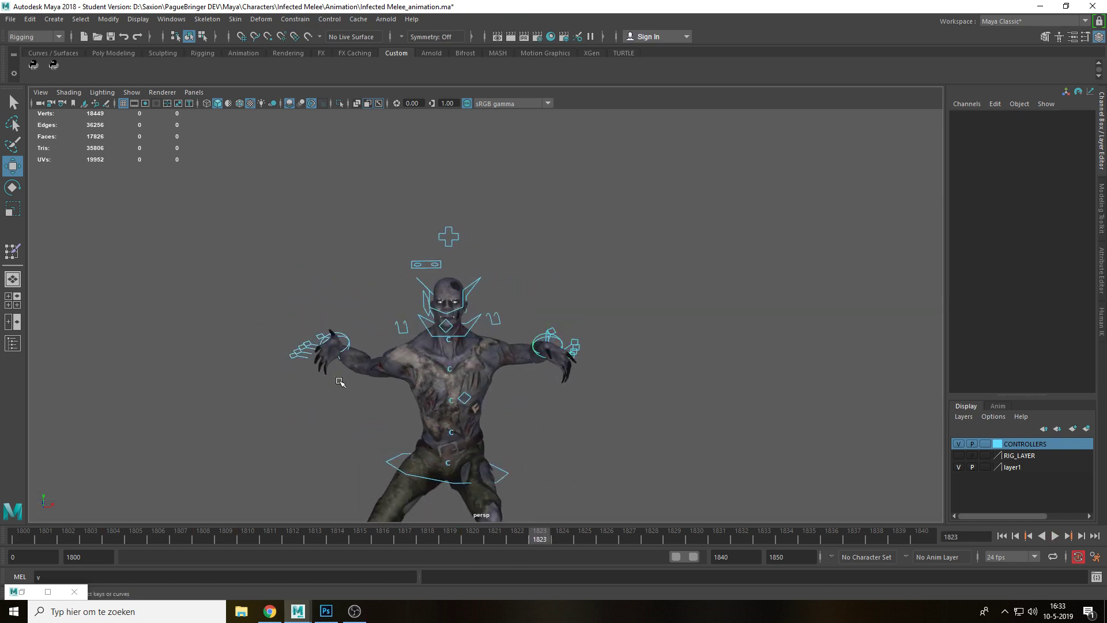
{"action": "left_click", "coordinate": [352, 337]}
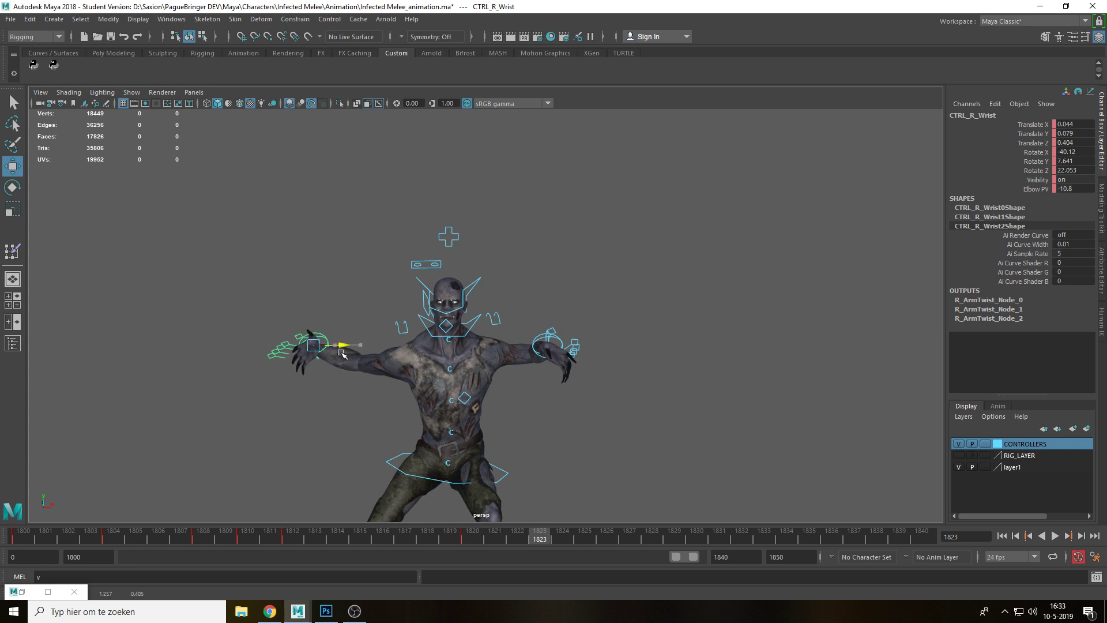
{"action": "left_click_drag", "start_coordinate": [340, 352], "coordinate": [328, 352]}
{"action": "left_click_drag", "start_coordinate": [394, 370], "coordinate": [490, 388], "text": "alt"}
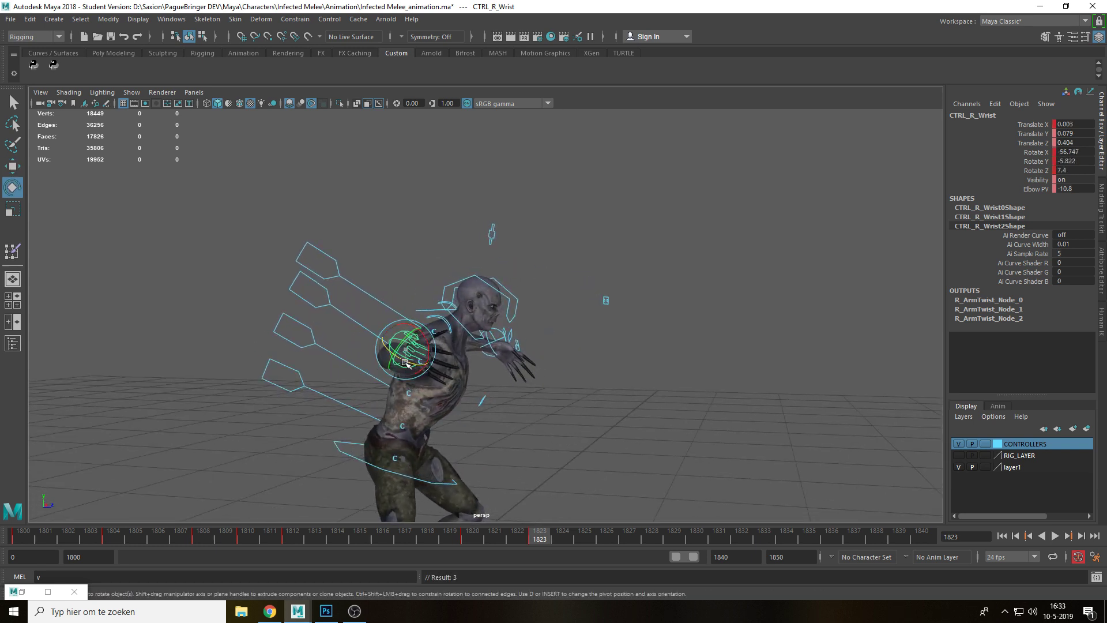
{"action": "left_click_drag", "start_coordinate": [387, 347], "coordinate": [443, 372]}
{"action": "left_click_drag", "start_coordinate": [476, 375], "coordinate": [297, 347], "text": "alt"}
{"action": "scroll", "coordinate": [371, 382], "scroll_direction": "up", "scroll_amount": 2}
{"action": "left_click_drag", "start_coordinate": [370, 382], "coordinate": [461, 342], "text": "alt"}
{"action": "key", "text": "w"}
{"action": "scroll", "coordinate": [484, 481], "scroll_direction": "down", "scroll_amount": 1}
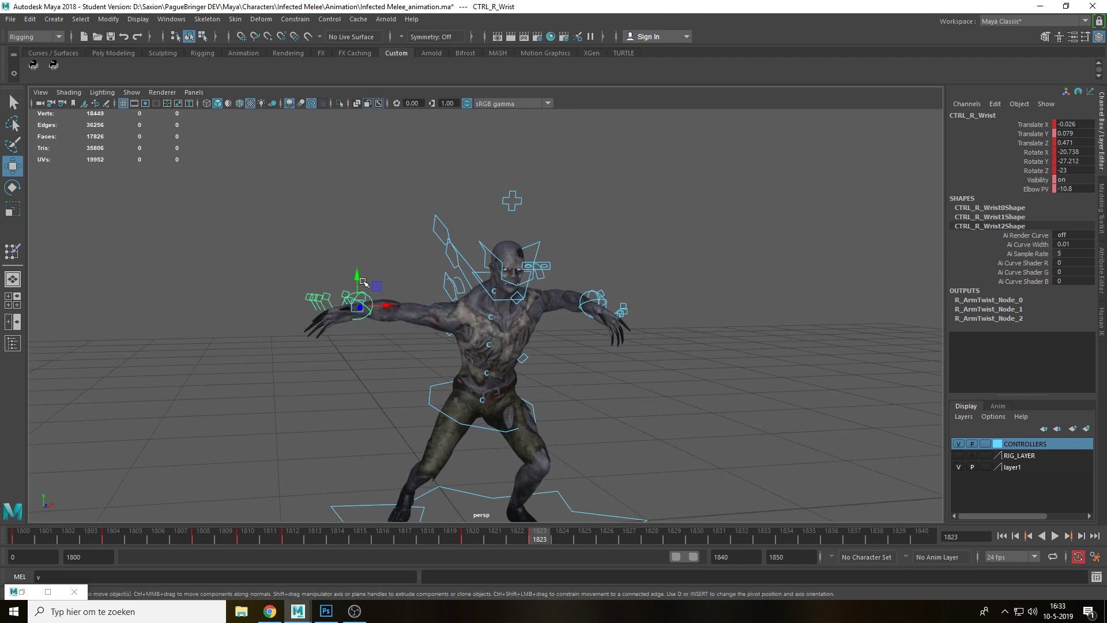
{"action": "left_click_drag", "start_coordinate": [358, 280], "coordinate": [358, 289]}
At frame 1823, move the left wrist control outward and down to about Translate X 0.029, Y -0.031
{"action": "left_click_drag", "start_coordinate": [490, 346], "coordinate": [577, 317], "text": "alt"}
{"action": "left_click", "coordinate": [597, 296]}
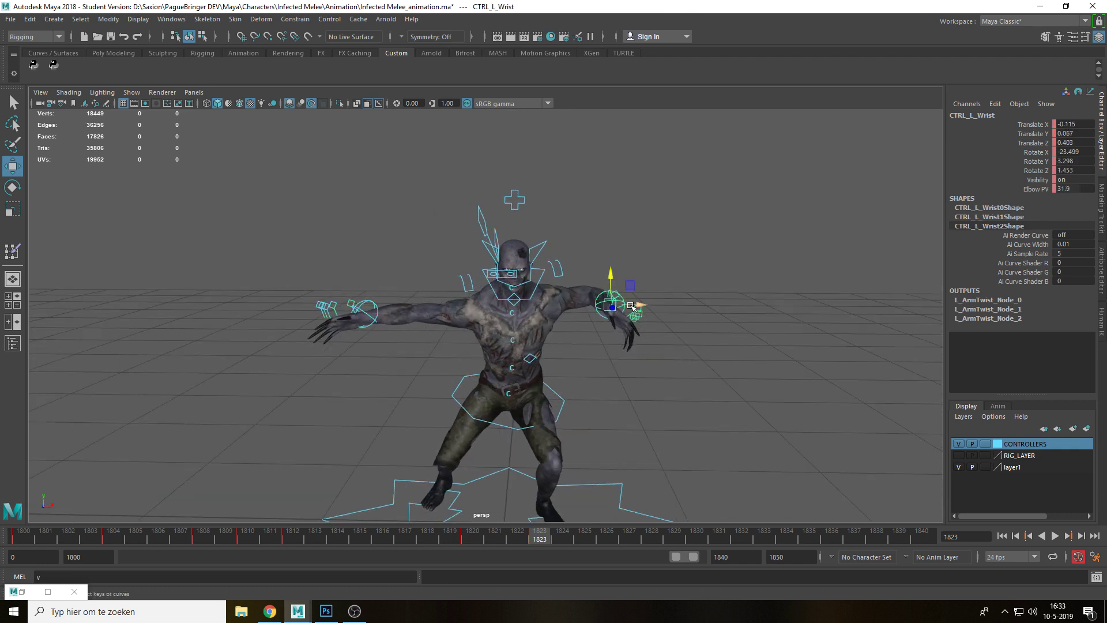
{"action": "left_click_drag", "start_coordinate": [653, 280], "coordinate": [650, 306]}
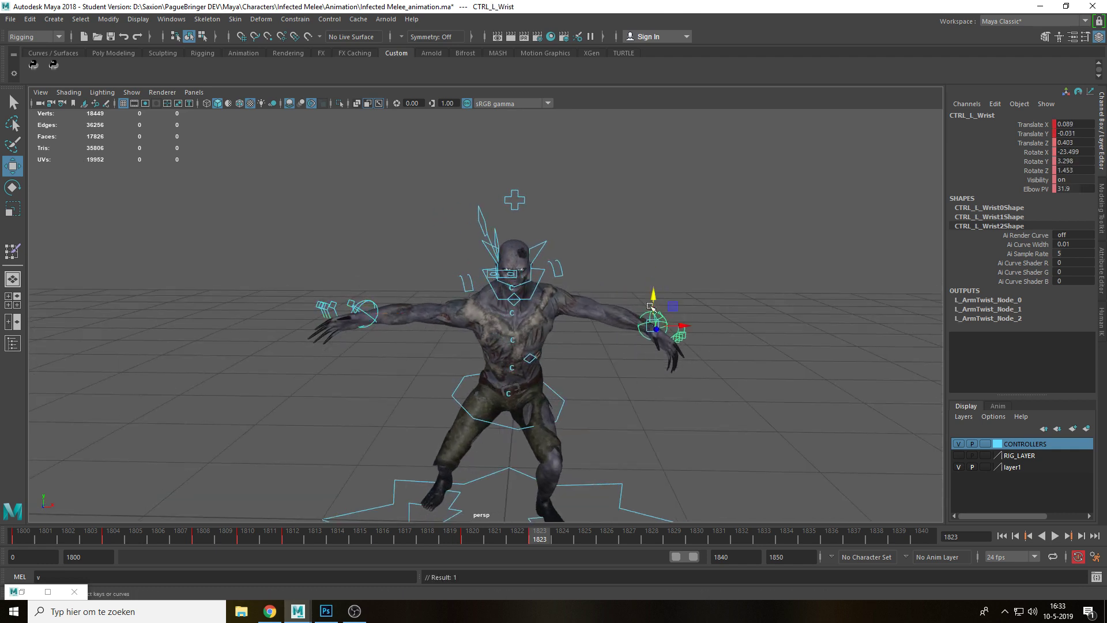
{"action": "mouse_move", "coordinate": [537, 538]}
{"action": "left_mouse_down"}
{"action": "mouse_move", "coordinate": [470, 540]}
{"action": "mouse_move", "coordinate": [538, 539]}
{"action": "left_mouse_up"}
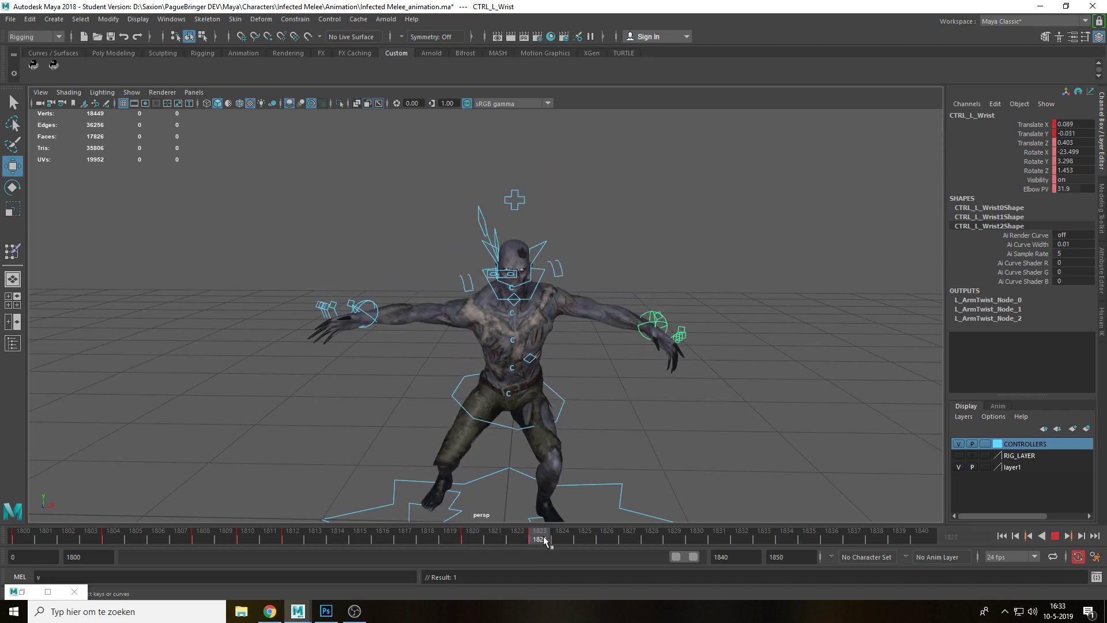
{"action": "left_click_drag", "start_coordinate": [678, 331], "coordinate": [667, 328]}
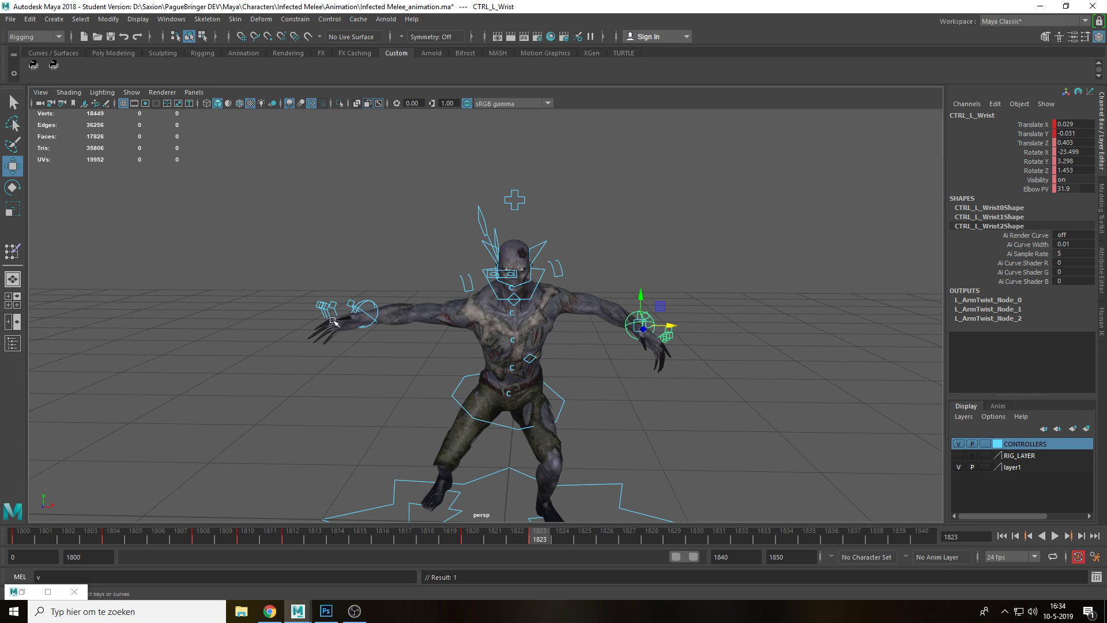
At frame 1823, adjust the right wrist control to about Translate X 0.024, Z 0.535, and play back the jump
{"action": "left_click", "coordinate": [376, 300]}
{"action": "left_click", "coordinate": [375, 305]}
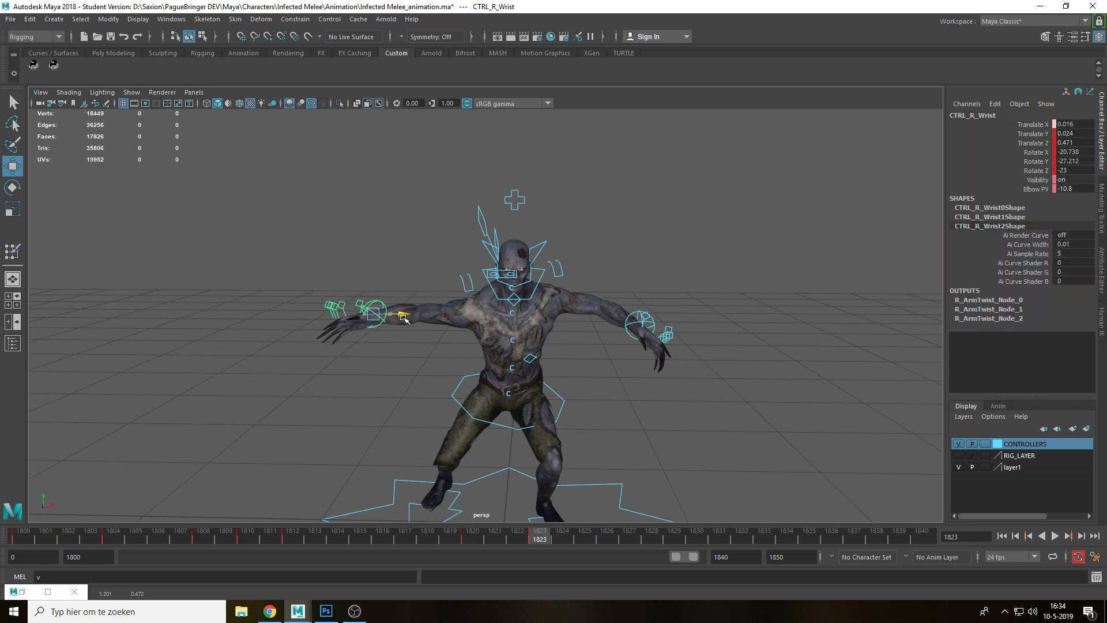
{"action": "left_click_drag", "start_coordinate": [452, 378], "coordinate": [476, 381], "text": "alt"}
{"action": "left_click_drag", "start_coordinate": [410, 356], "coordinate": [426, 365]}
{"action": "key", "text": "alt+v"}
{"action": "left_click_drag", "start_coordinate": [652, 442], "coordinate": [604, 399], "text": "alt"}
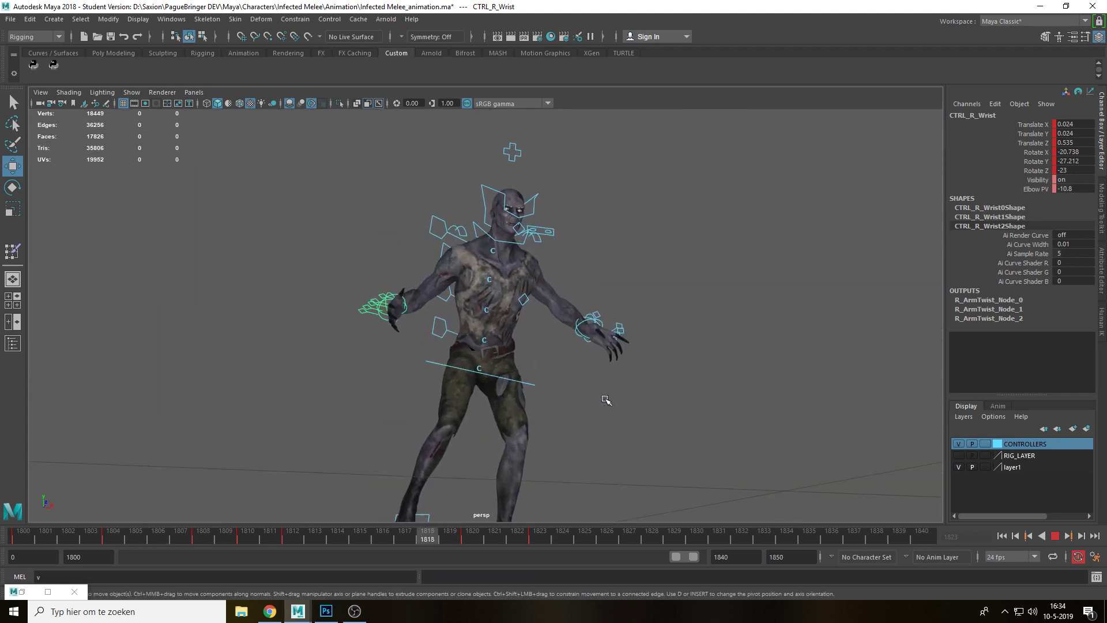
At frame 1828, lower the right wrist control to about Translate X 0.3, Y -0.594, Z 0.381 and rotate it to about 8.1, 8.8, 40.8
{"action": "left_click_drag", "start_coordinate": [450, 537], "coordinate": [651, 542]}
{"action": "mouse_move", "coordinate": [456, 314]}
{"action": "left_mouse_down", "text": "alt"}
{"action": "mouse_move", "coordinate": [404, 309]}
{"action": "mouse_move", "coordinate": [454, 425]}
{"action": "left_mouse_up", "text": "alt"}
{"action": "left_click_drag", "start_coordinate": [454, 425], "coordinate": [596, 442], "text": "alt"}
{"action": "left_click_drag", "start_coordinate": [488, 422], "coordinate": [506, 357]}
{"action": "key", "text": "f"}
{"action": "scroll", "coordinate": [501, 453], "scroll_direction": "down", "scroll_amount": 8}
{"action": "key", "text": "e"}
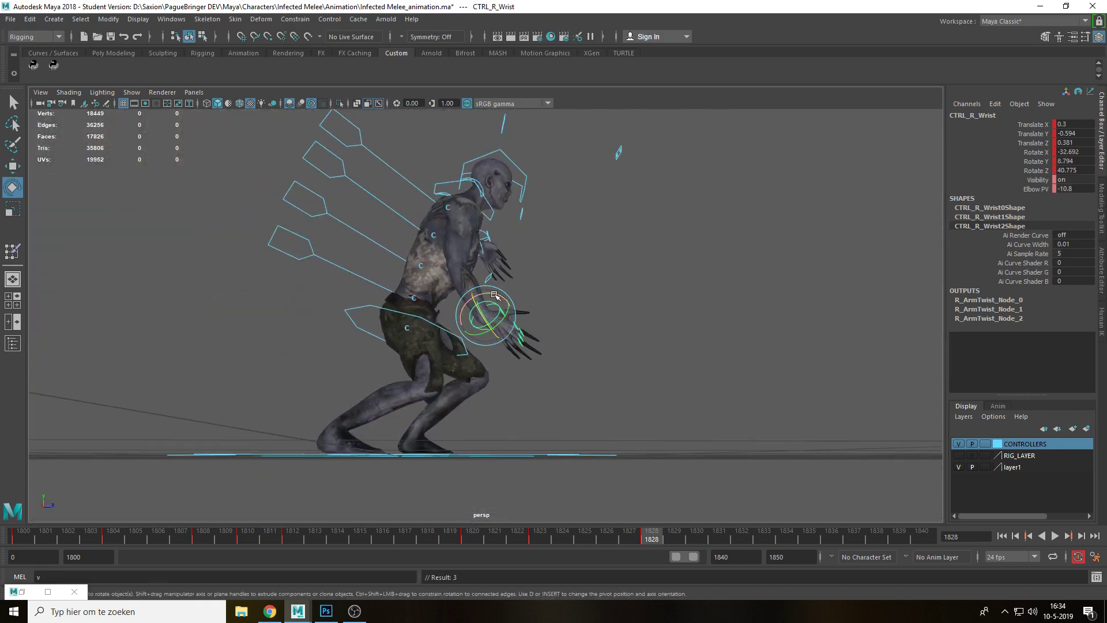
{"action": "left_click_drag", "start_coordinate": [592, 367], "coordinate": [468, 340], "text": "alt"}
{"action": "key", "text": "w"}
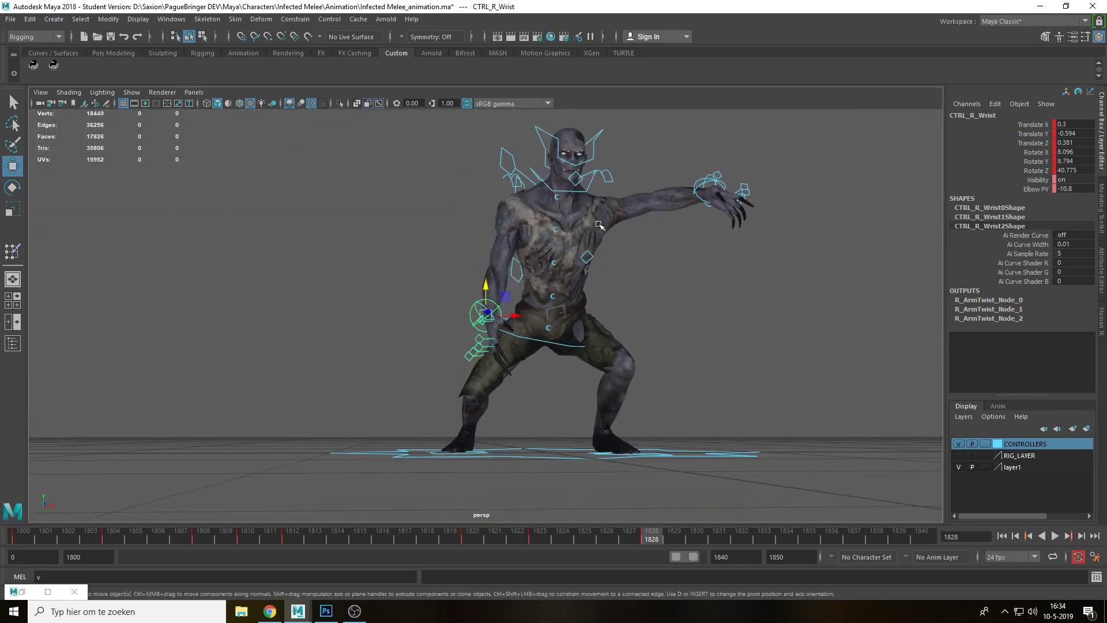
At frame 1828, lower the left wrist control to about Translate X -0.279, Y -0.525, Z 0.217, rotate it to about 14.5 in X, and play back
{"action": "left_click", "coordinate": [702, 179]}
{"action": "left_click_drag", "start_coordinate": [768, 192], "coordinate": [742, 220], "text": "alt"}
{"action": "left_click_drag", "start_coordinate": [754, 159], "coordinate": [684, 274]}
{"action": "left_click_drag", "start_coordinate": [704, 283], "coordinate": [519, 300], "text": "alt"}
{"action": "left_click_drag", "start_coordinate": [339, 283], "coordinate": [491, 323], "text": "alt"}
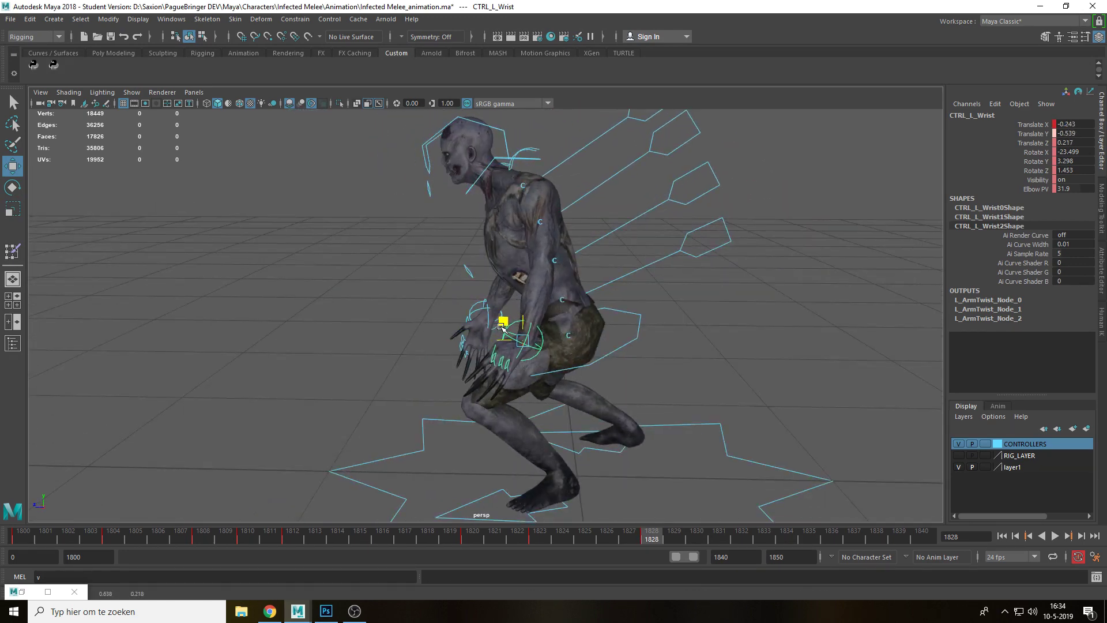
{"action": "left_click_drag", "start_coordinate": [537, 341], "coordinate": [781, 347], "text": "alt"}
{"action": "key", "text": "w"}
{"action": "left_click_drag", "start_coordinate": [691, 304], "coordinate": [679, 300]}
{"action": "key", "text": "alt+v"}
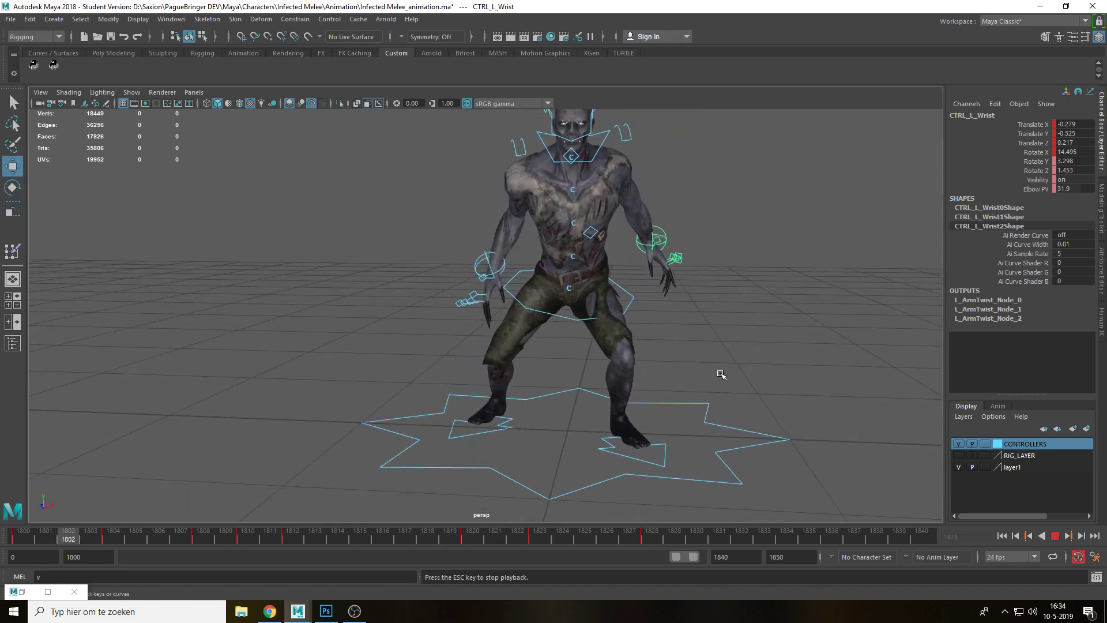
Scrub through frames 1824 to 1828 to examine the arms on landing, and return to frame 1800
{"action": "mouse_move", "coordinate": [554, 535]}
{"action": "left_mouse_down"}
{"action": "mouse_move", "coordinate": [519, 535]}
{"action": "mouse_move", "coordinate": [562, 535]}
{"action": "left_mouse_up"}
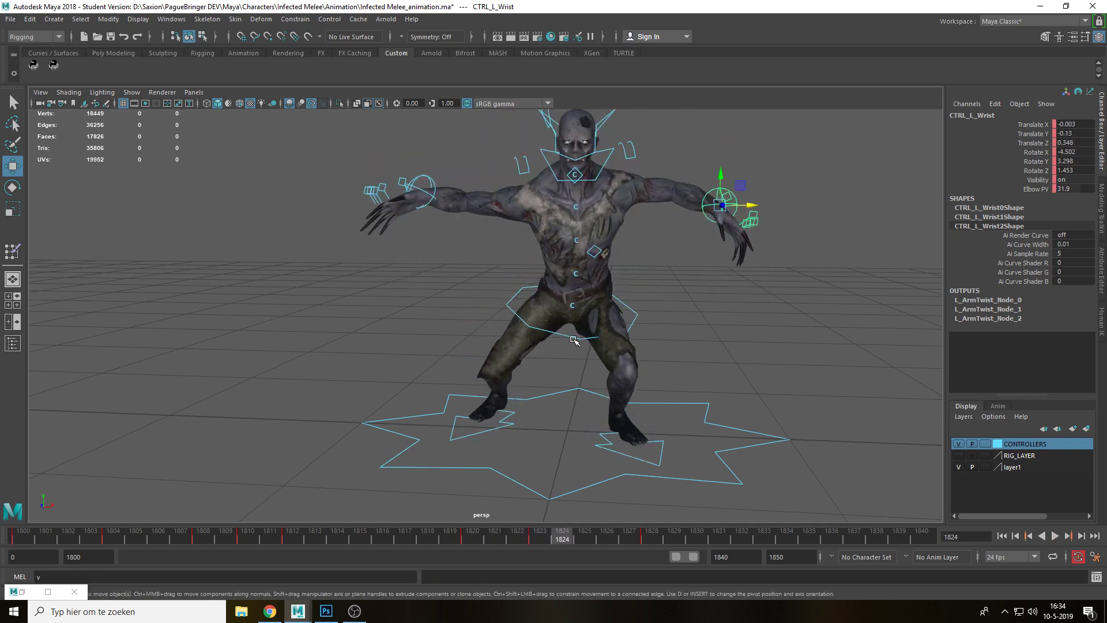
{"action": "left_click", "coordinate": [572, 340]}
{"action": "left_click", "coordinate": [578, 541]}
{"action": "left_click", "coordinate": [709, 265]}
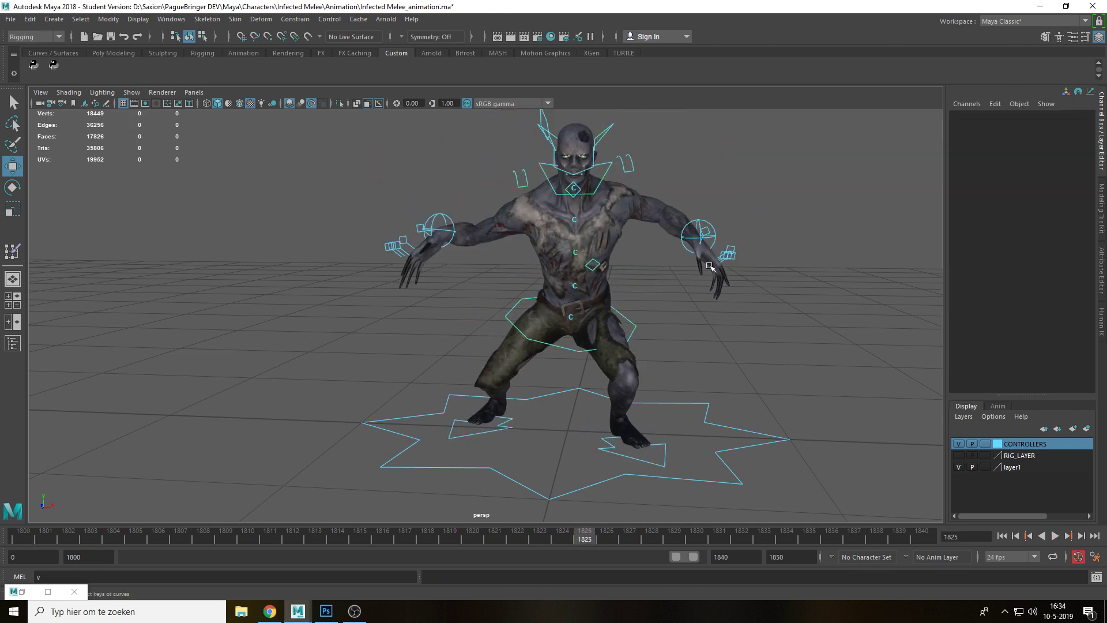
{"action": "left_click", "coordinate": [710, 225]}
{"action": "left_click_drag", "start_coordinate": [589, 538], "coordinate": [631, 539]}
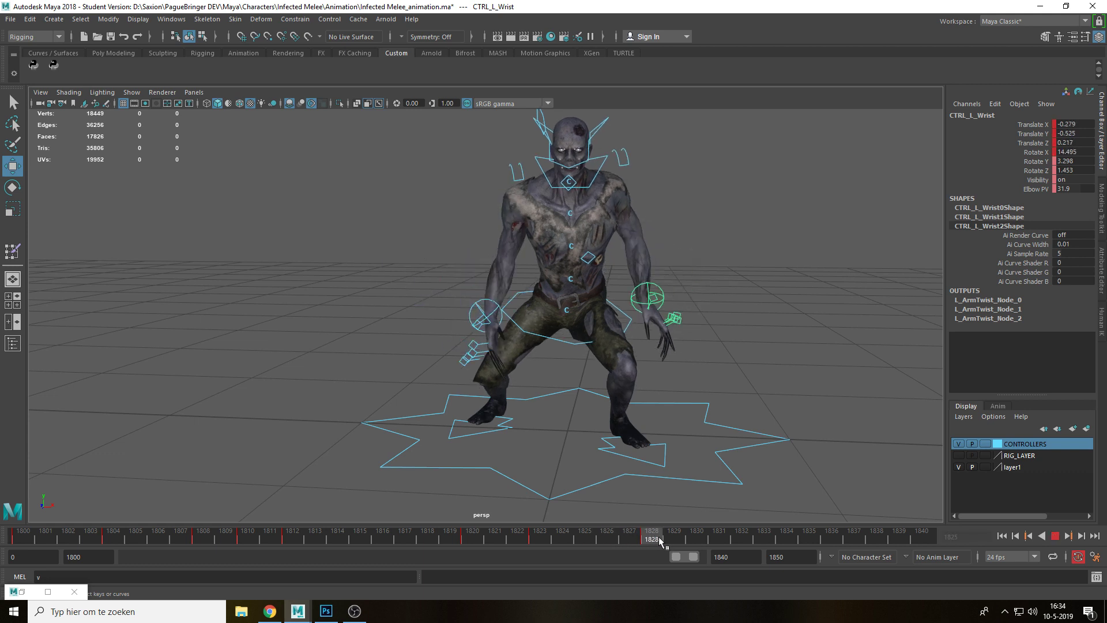
{"action": "mouse_move", "coordinate": [732, 543]}
{"action": "left_mouse_down"}
{"action": "mouse_move", "coordinate": [760, 547]}
{"action": "mouse_move", "coordinate": [470, 551]}
{"action": "mouse_move", "coordinate": [794, 556]}
{"action": "mouse_move", "coordinate": [2, 548]}
{"action": "left_mouse_up"}
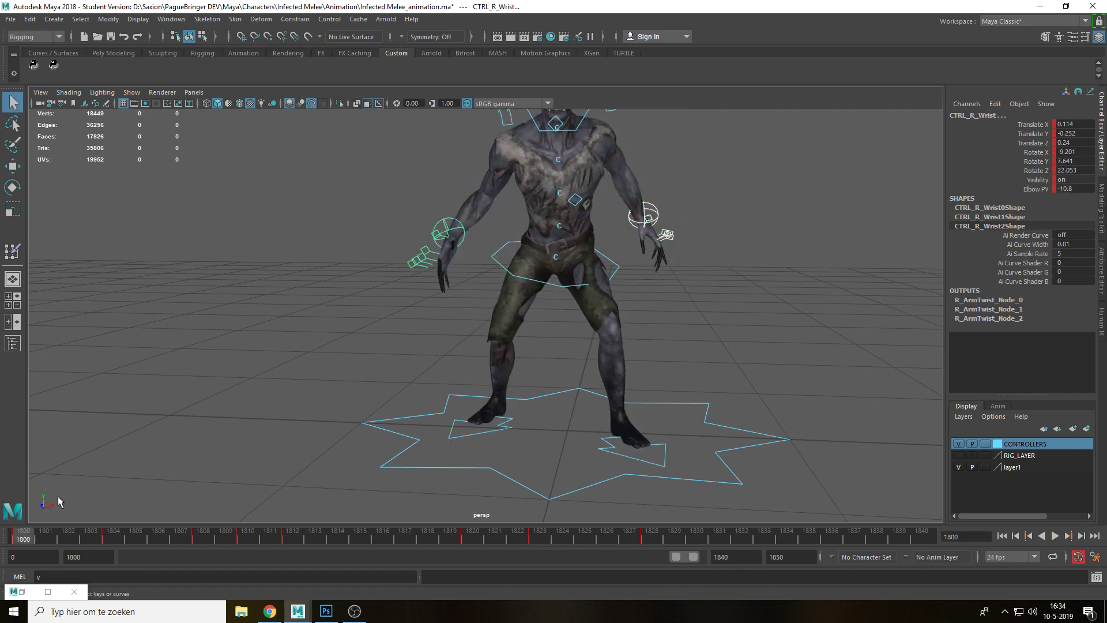
Copy the wrist controls' keys from frame 1800, paste them at frame 1840 and play back the jump
{"action": "right_click", "coordinate": [27, 537]}
{"action": "left_click", "coordinate": [84, 364]}
{"action": "left_click", "coordinate": [920, 536]}
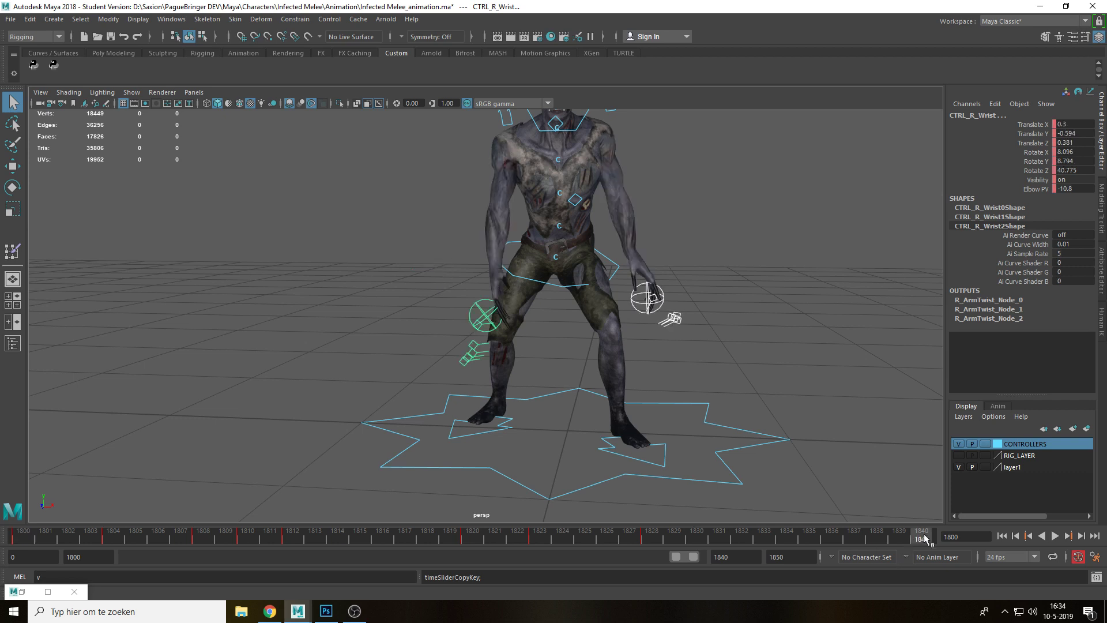
{"action": "right_click", "coordinate": [919, 537]}
{"action": "mouse_move", "coordinate": [974, 376]}
{"action": "left_click", "coordinate": [892, 386]}
{"action": "key", "text": "alt+v"}
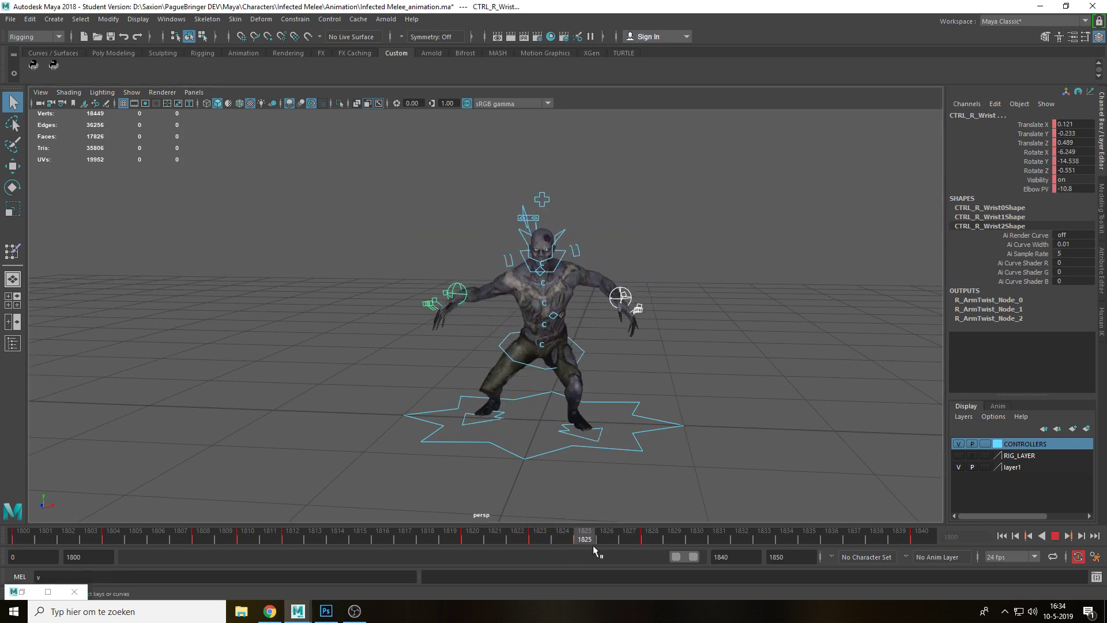
Shift both wrist controls' landing key from frame 1828 to frame 1829 and play back
{"action": "left_click", "coordinate": [630, 541]}
{"action": "left_click_drag", "start_coordinate": [606, 539], "coordinate": [642, 547], "text": "shift"}
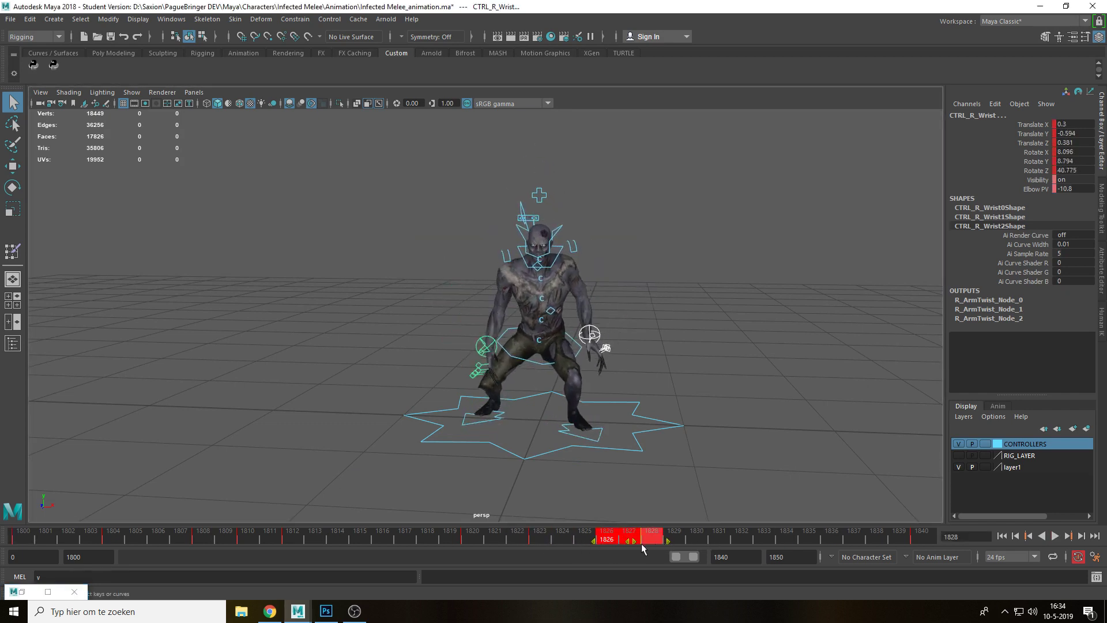
{"action": "left_click", "coordinate": [584, 540]}
{"action": "key", "text": "alt+v"}
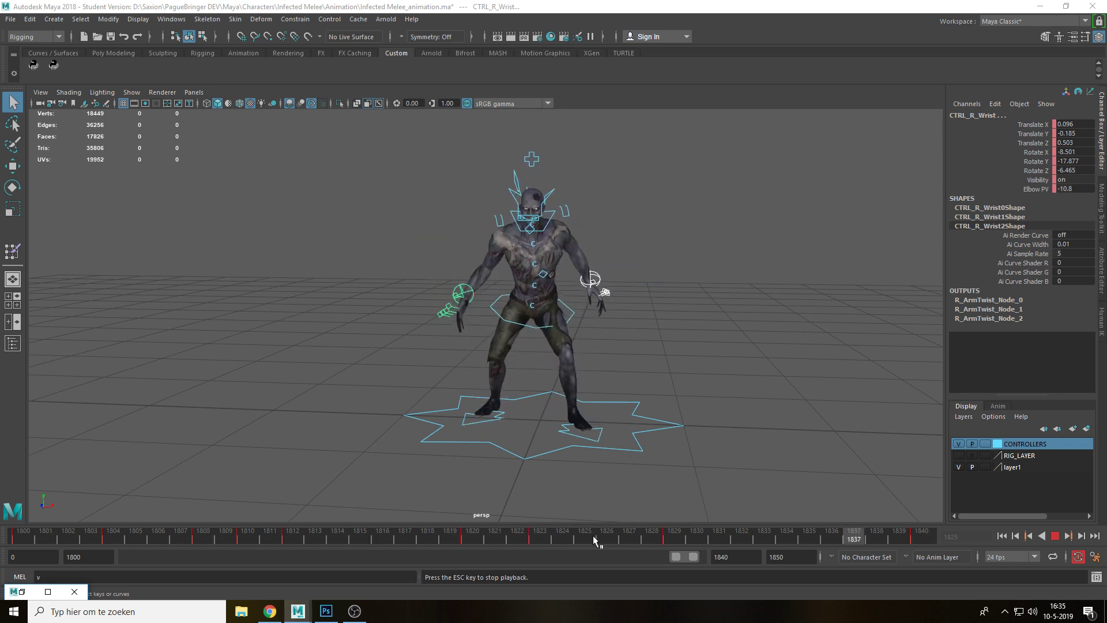
At frame 1829, move the right wrist control to about Translate Y -0.569, Z 0.276, play back, and save the scene
{"action": "left_click", "coordinate": [673, 539]}
{"action": "scroll", "coordinate": [659, 472], "scroll_direction": "up", "scroll_amount": 5}
{"action": "key", "text": "w"}
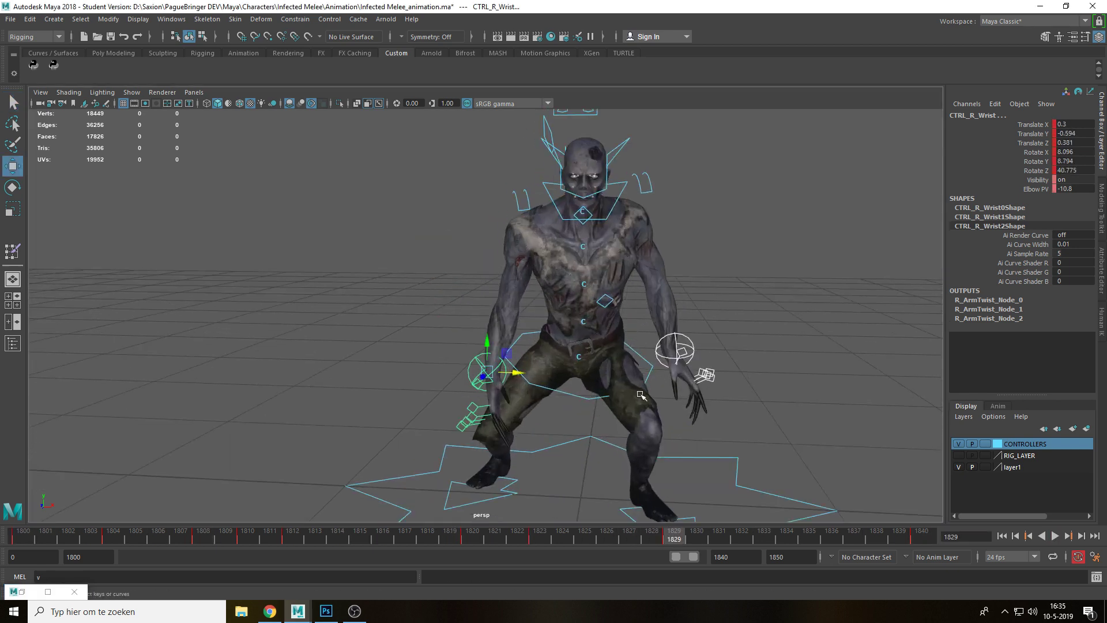
{"action": "left_click_drag", "start_coordinate": [642, 397], "coordinate": [529, 389], "text": "alt"}
{"action": "key", "text": "q"}
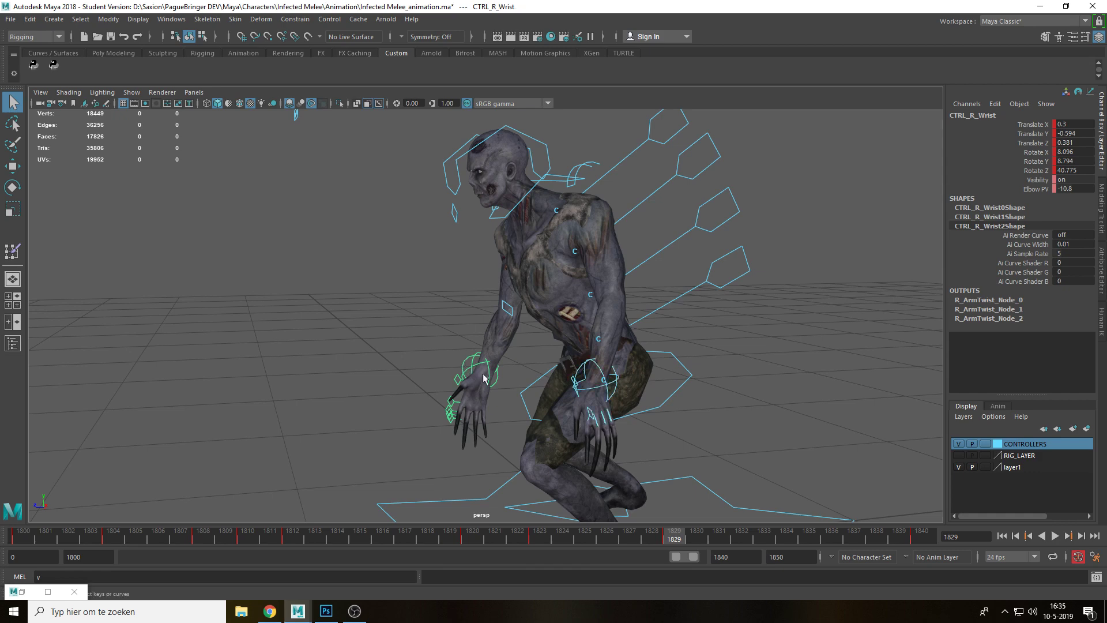
{"action": "key", "text": "w"}
{"action": "left_click_drag", "start_coordinate": [447, 359], "coordinate": [754, 383], "text": "alt"}
{"action": "key", "text": "alt+v"}
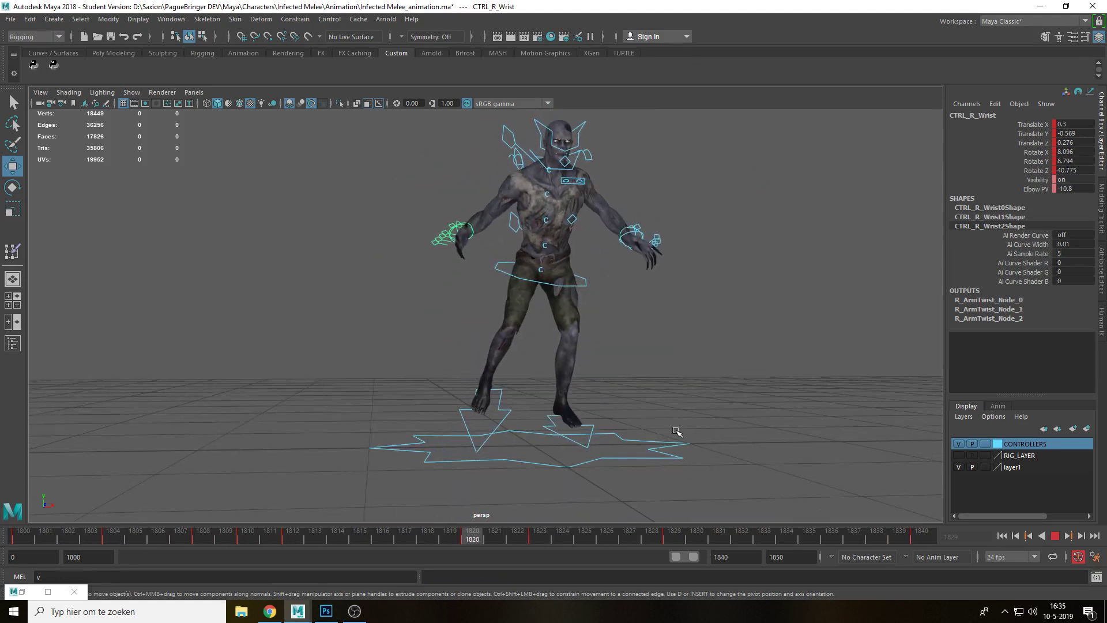
{"action": "key", "text": "Escape"}
{"action": "left_click_drag", "start_coordinate": [687, 428], "coordinate": [741, 388], "text": "alt"}
{"action": "key", "text": "ctrl+s"}
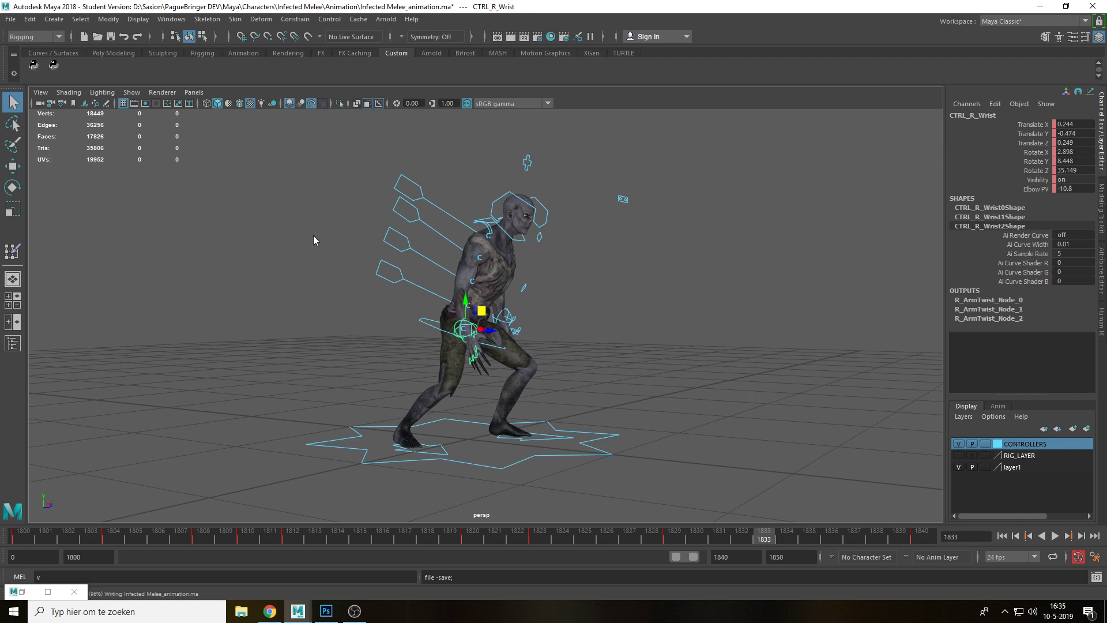
Try rotating the lowest spine control at frame 1800, and undo the rotation
{"action": "mouse_move", "coordinate": [187, 537]}
{"action": "left_mouse_down"}
{"action": "mouse_move", "coordinate": [75, 537]}
{"action": "mouse_move", "coordinate": [857, 545]}
{"action": "mouse_move", "coordinate": [3, 558]}
{"action": "left_mouse_up"}
{"action": "middle_click_drag", "start_coordinate": [369, 407], "coordinate": [519, 419], "text": "alt"}
{"action": "right_click_drag", "start_coordinate": [517, 419], "coordinate": [589, 332], "text": "alt"}
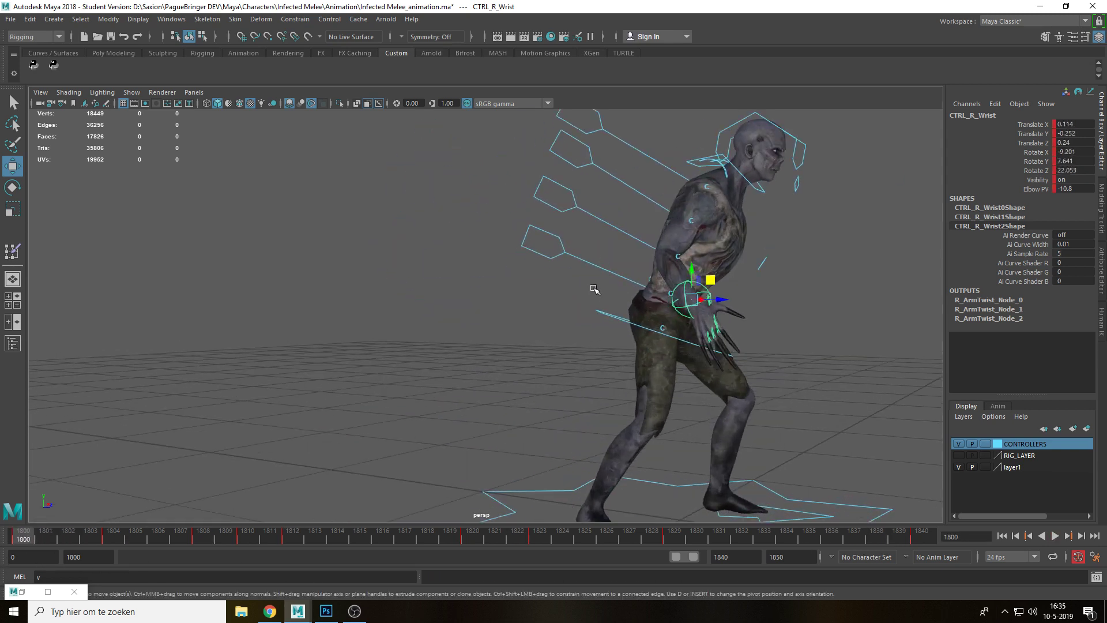
{"action": "left_click", "coordinate": [578, 259]}
{"action": "middle_click_drag", "start_coordinate": [562, 327], "coordinate": [564, 316], "text": "alt"}
{"action": "key", "text": "e"}
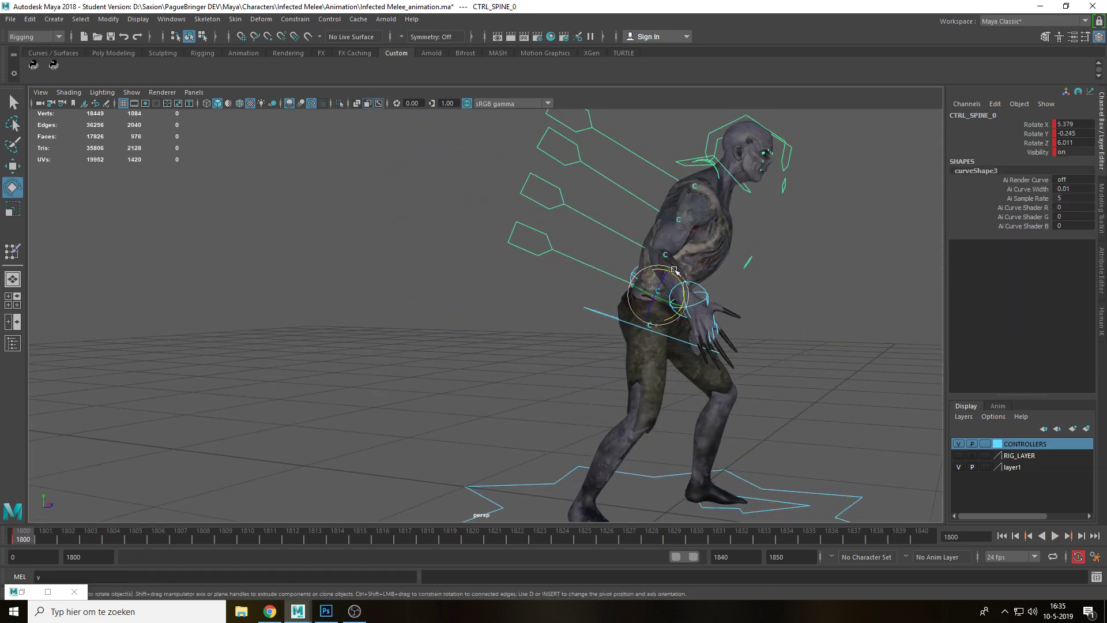
{"action": "left_click_drag", "start_coordinate": [679, 280], "coordinate": [690, 289]}
{"action": "key", "text": "ctrl+z"}
At frame 1805, bend the three lower spine controls forward, with the lowest at about Rotate X 13.6 and the second at 10.5
{"action": "key", "text": "alt+v"}
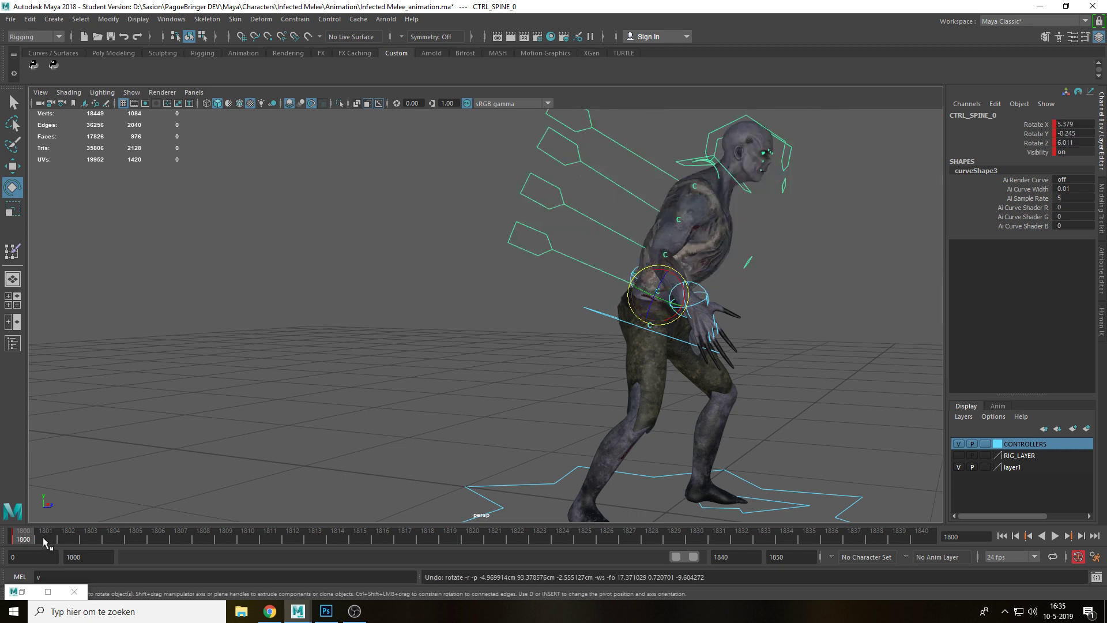
{"action": "mouse_move", "coordinate": [121, 543]}
{"action": "left_mouse_down"}
{"action": "mouse_move", "coordinate": [156, 543]}
{"action": "mouse_move", "coordinate": [142, 545]}
{"action": "left_mouse_up"}
{"action": "middle_click_drag", "start_coordinate": [581, 384], "coordinate": [485, 397], "text": "alt"}
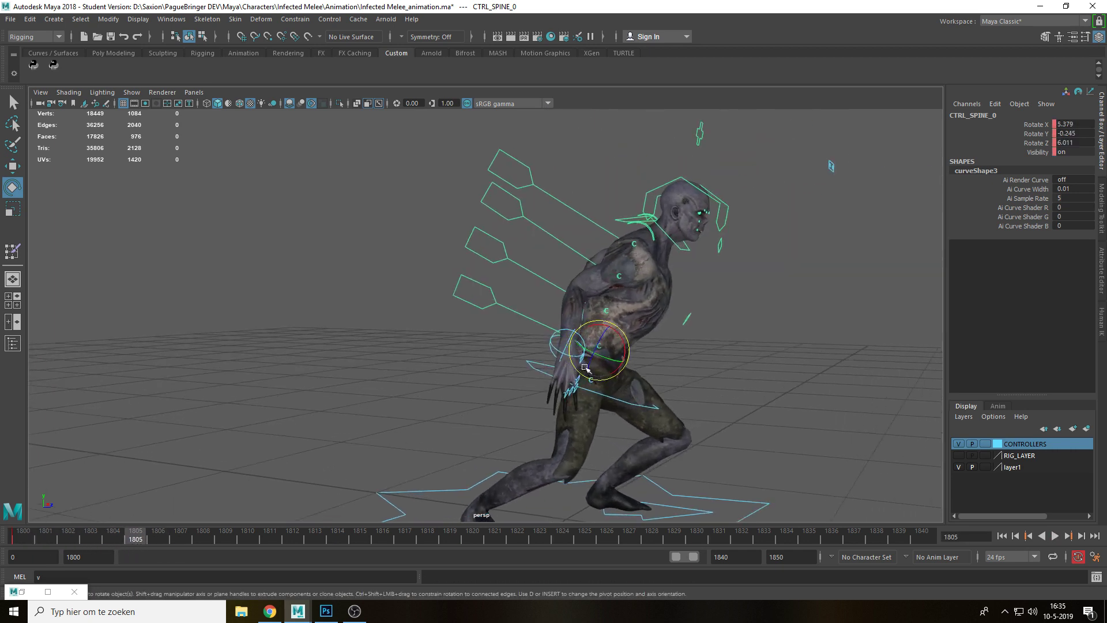
{"action": "right_click_drag", "start_coordinate": [486, 397], "coordinate": [624, 370], "text": "alt"}
{"action": "left_click_drag", "start_coordinate": [635, 339], "coordinate": [638, 346]}
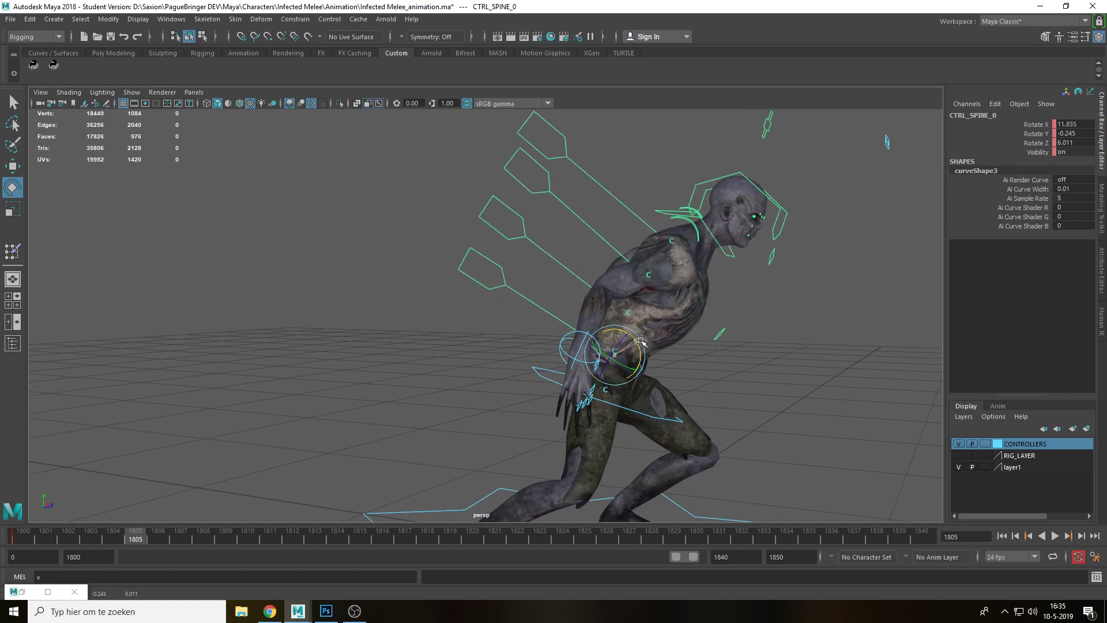
{"action": "left_click_drag", "start_coordinate": [590, 261], "coordinate": [563, 286]}
{"action": "left_click_drag", "start_coordinate": [657, 307], "coordinate": [605, 240]}
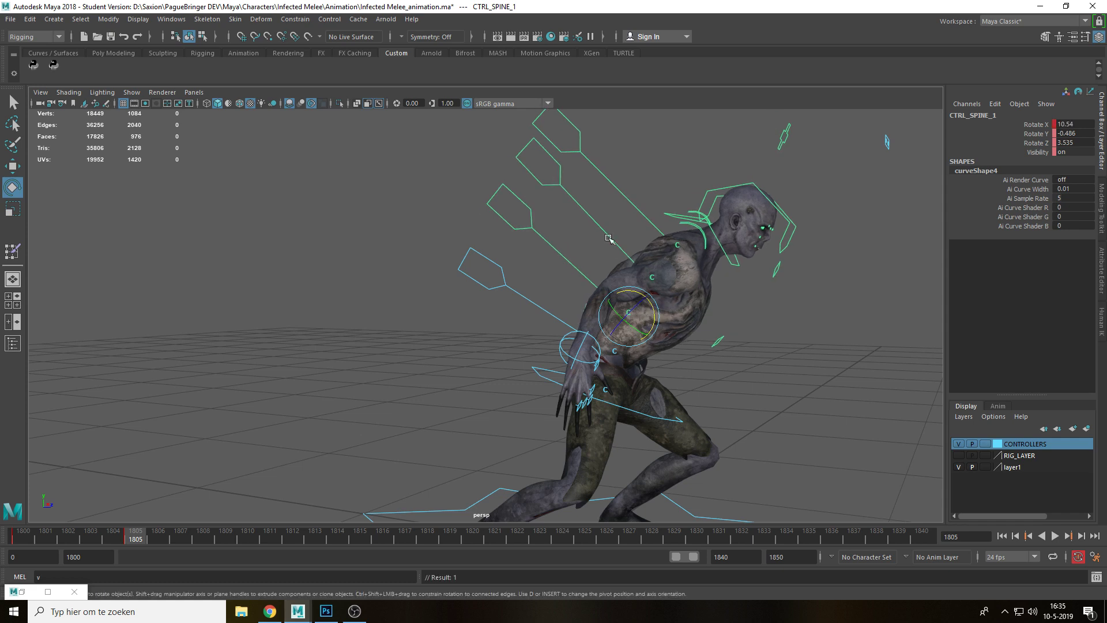
{"action": "left_click", "coordinate": [658, 303]}
{"action": "left_click_drag", "start_coordinate": [673, 275], "coordinate": [676, 277]}
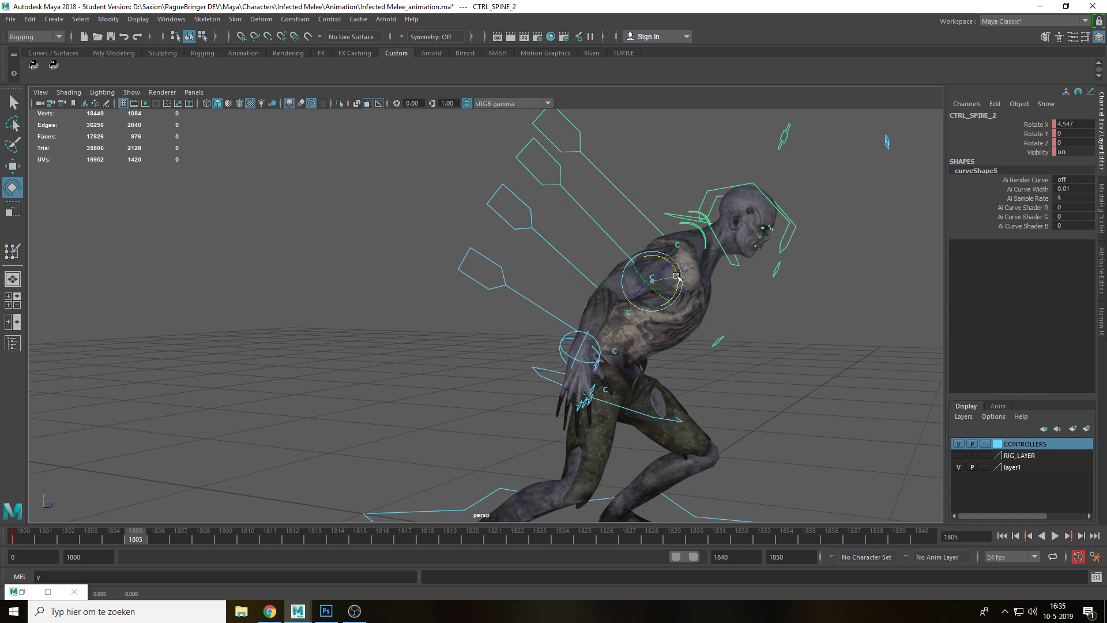
{"action": "key", "text": "alt+v"}
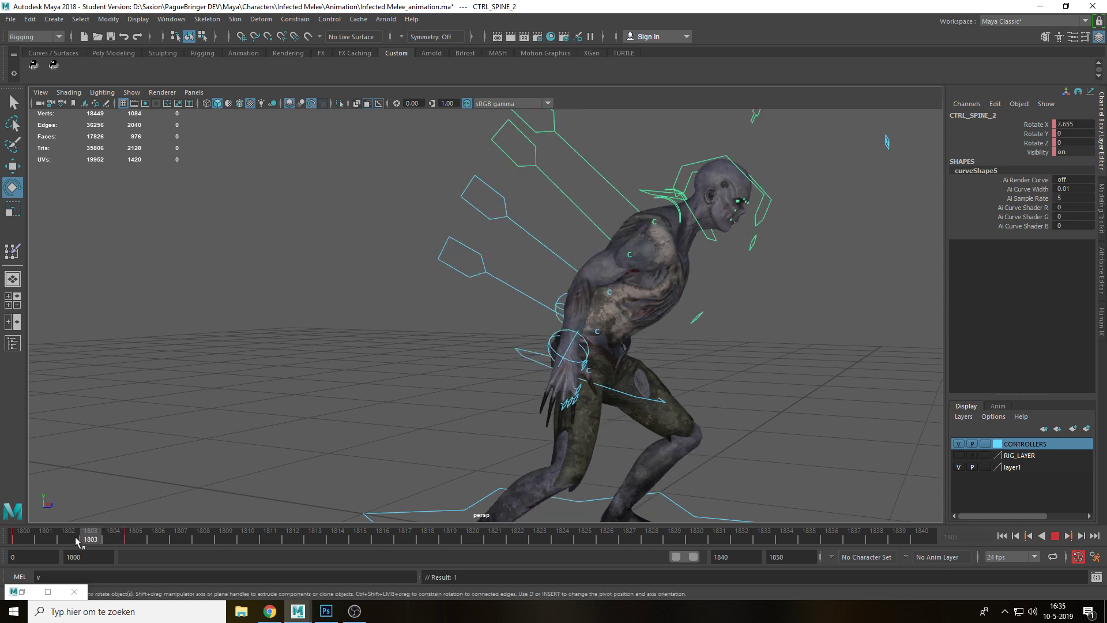
At frame 1810, straighten the three lower spine controls backward, with the lowest at about Rotate X 0.4, and play back
{"action": "left_click_drag", "start_coordinate": [23, 539], "coordinate": [247, 545]}
{"action": "middle_click_drag", "start_coordinate": [610, 336], "coordinate": [613, 417], "text": "alt"}
{"action": "left_click", "coordinate": [555, 277]}
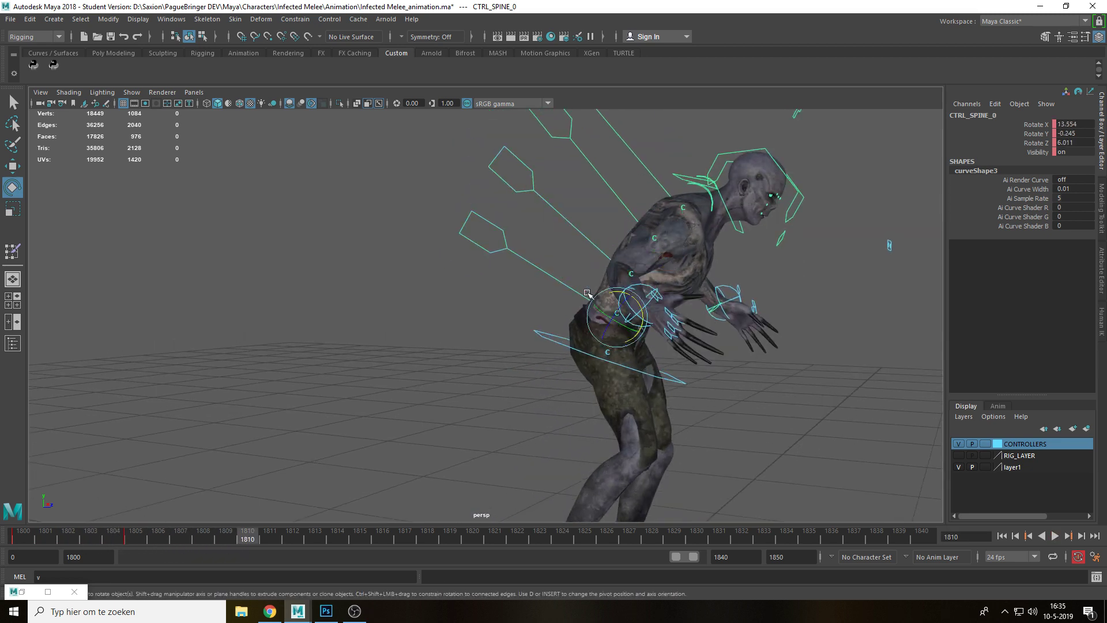
{"action": "left_click_drag", "start_coordinate": [657, 328], "coordinate": [563, 231]}
{"action": "left_click", "coordinate": [655, 294]}
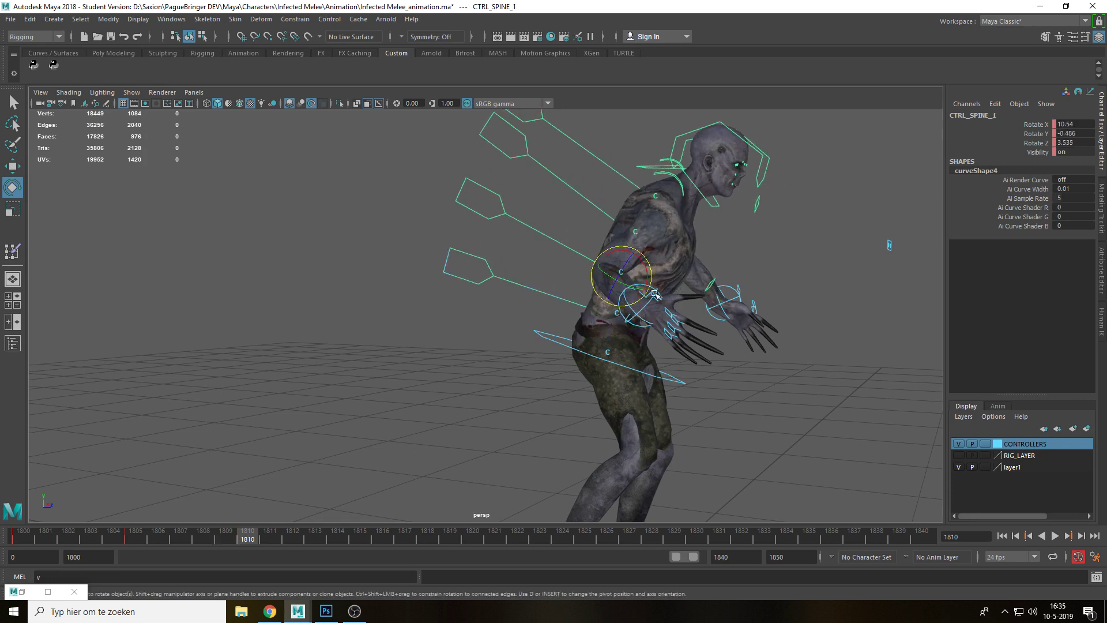
{"action": "left_click_drag", "start_coordinate": [648, 273], "coordinate": [553, 345]}
{"action": "left_click", "coordinate": [631, 235]}
{"action": "key", "text": "alt+v"}
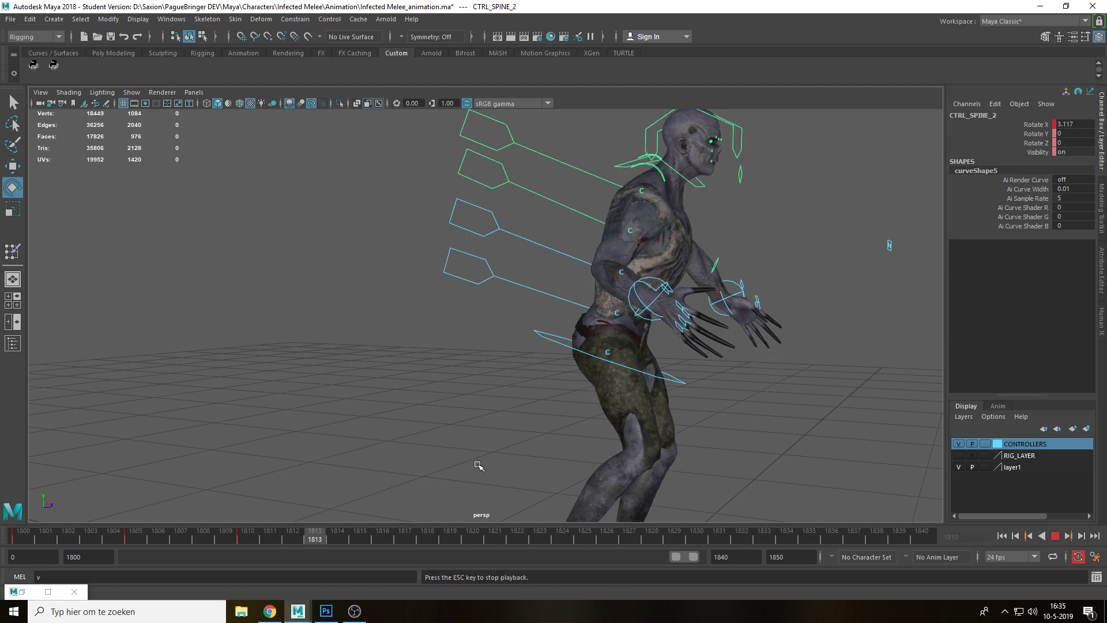
Select the spine controls together and set a key on all their channels at frame 1810
{"action": "scroll", "coordinate": [773, 395], "scroll_direction": "down", "scroll_amount": 4}
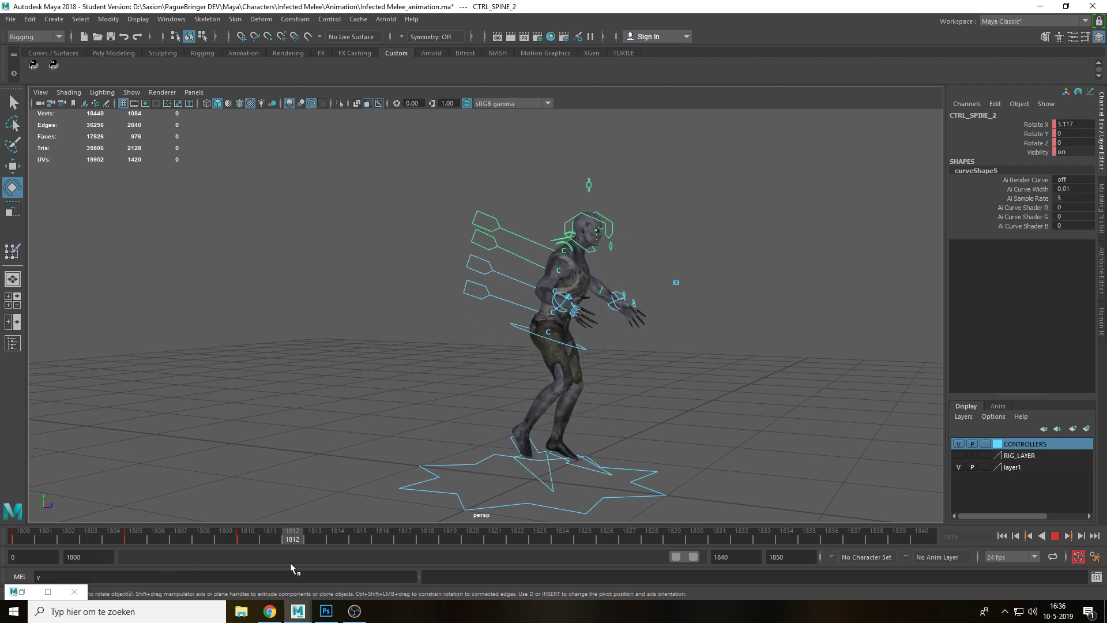
{"action": "key", "text": "alt+v"}
{"action": "scroll", "coordinate": [425, 365], "scroll_direction": "up", "scroll_amount": 3}
{"action": "key", "text": "q"}
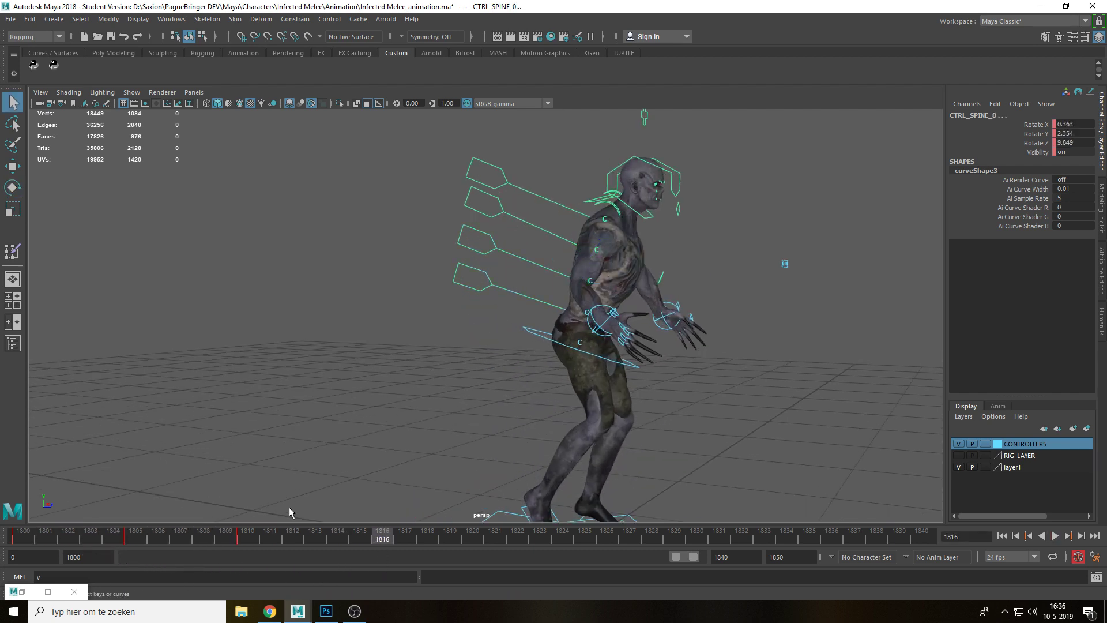
{"action": "left_click", "coordinate": [247, 534]}
{"action": "right_click", "coordinate": [246, 533]}
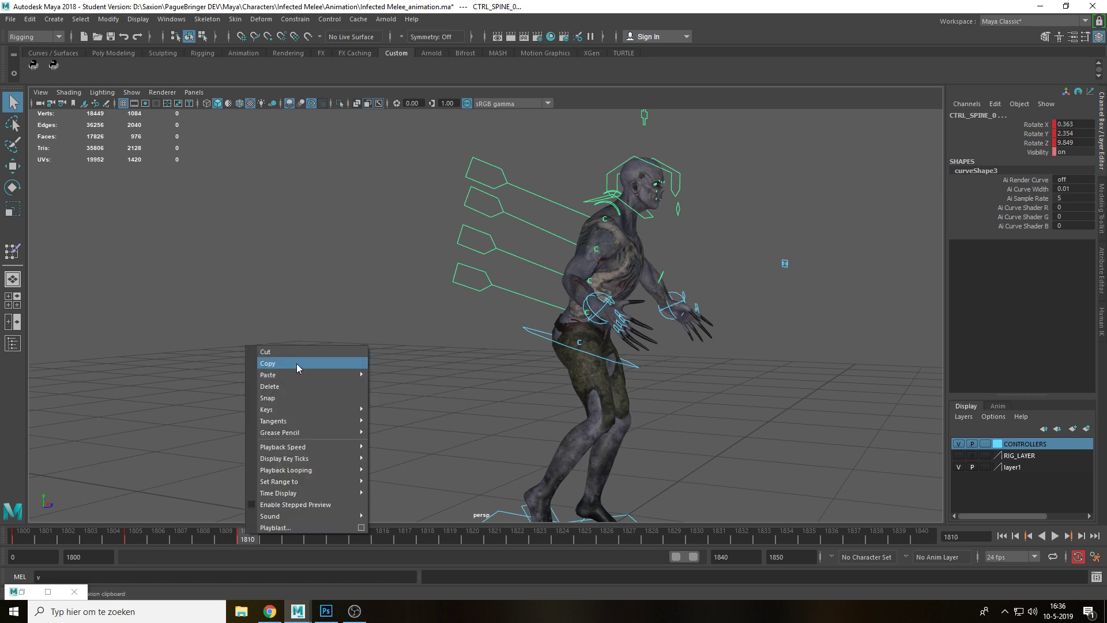
{"action": "left_click", "coordinate": [296, 363]}
{"action": "right_click", "coordinate": [471, 539]}
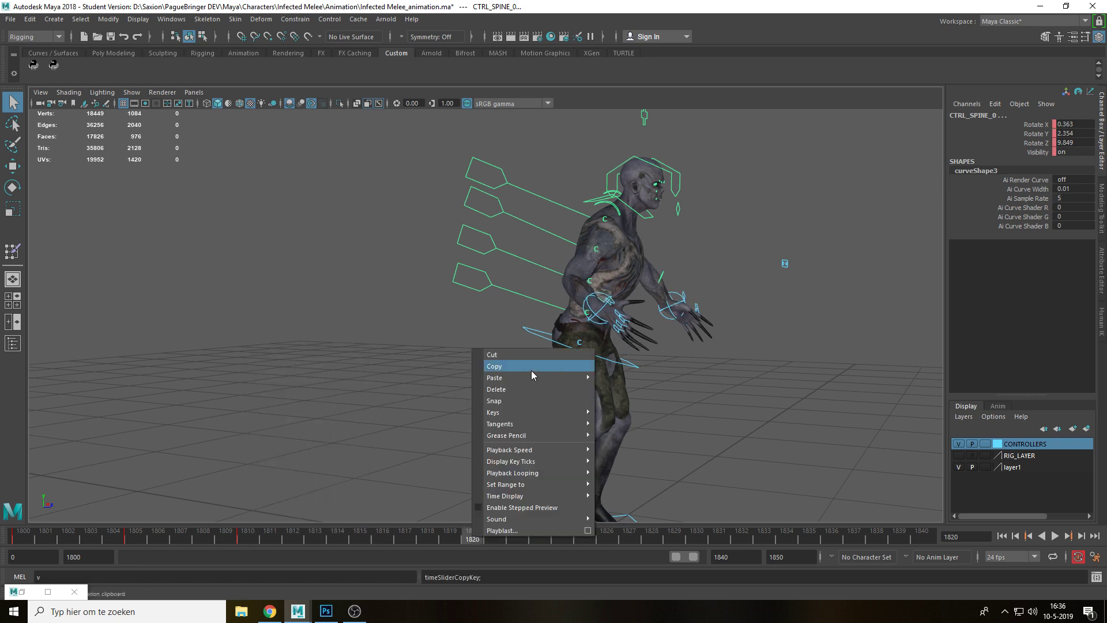
{"action": "left_click", "coordinate": [248, 542]}
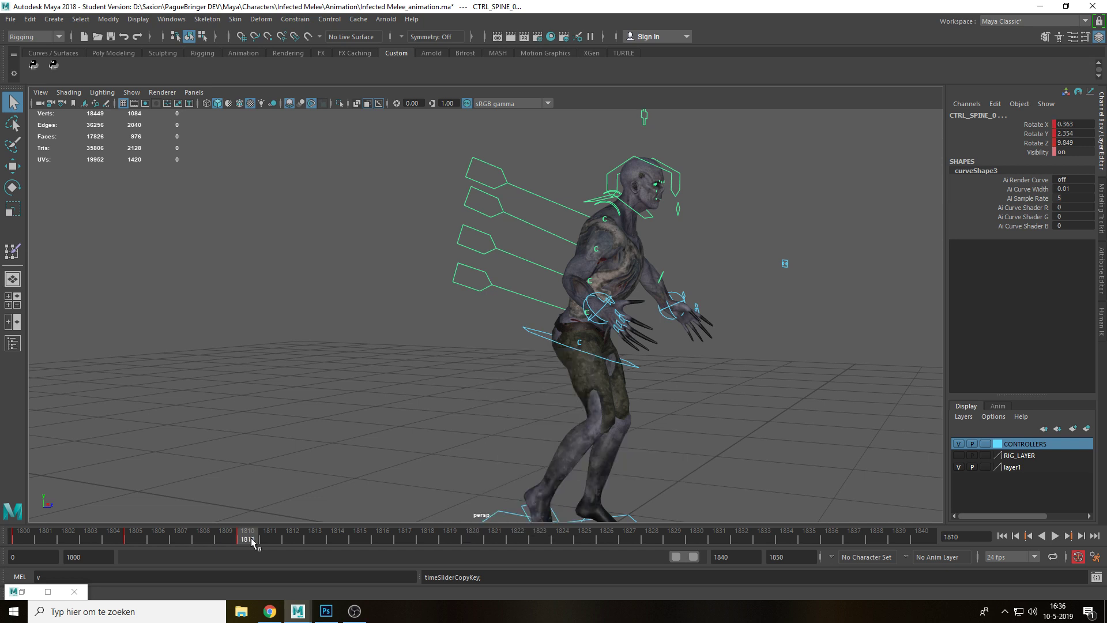
{"action": "key", "text": "s"}
Copy the spine controls' keys from frame 1810, paste them at frame 1820 and play back
{"action": "right_click", "coordinate": [260, 539]}
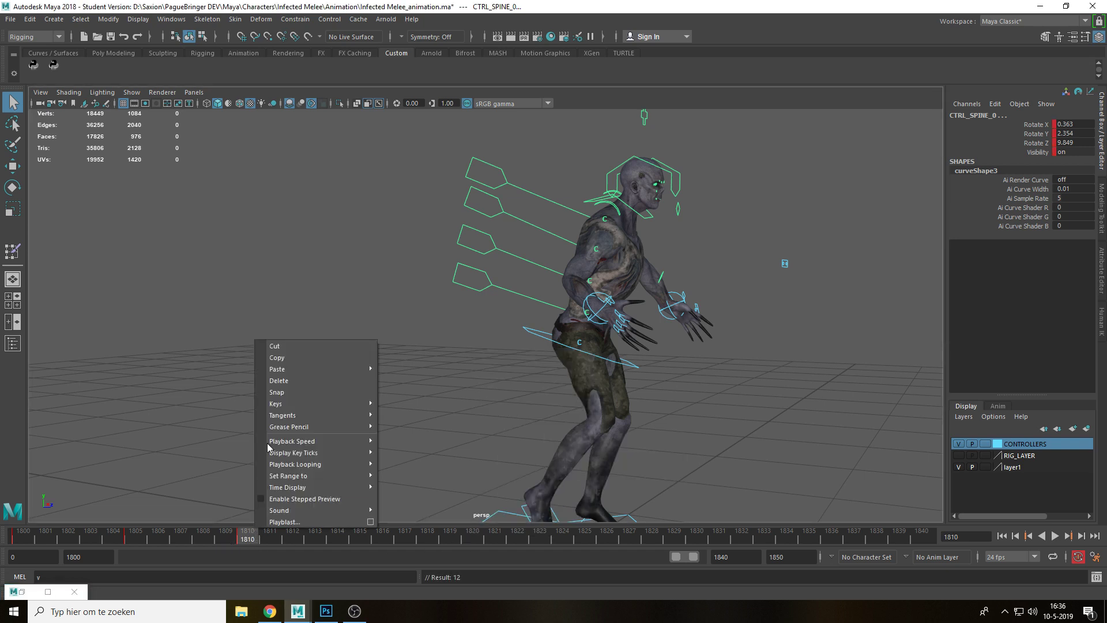
{"action": "left_click", "coordinate": [289, 356]}
{"action": "left_click", "coordinate": [493, 539]}
{"action": "left_click", "coordinate": [472, 539]}
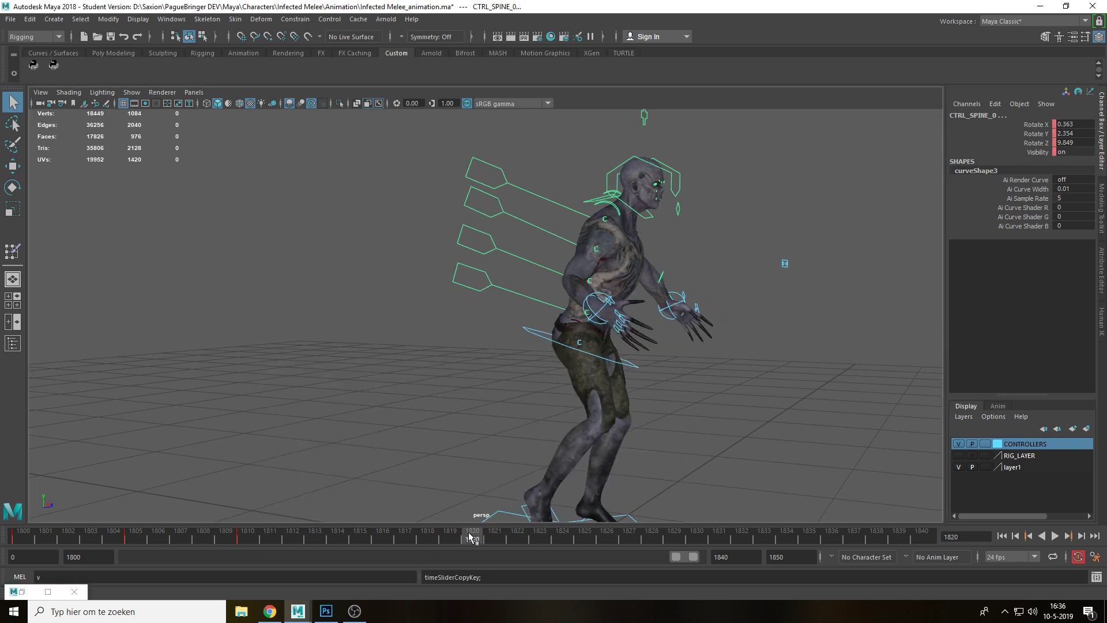
{"action": "right_click", "coordinate": [478, 539]}
{"action": "mouse_move", "coordinate": [538, 370]}
{"action": "left_click", "coordinate": [623, 385]}
{"action": "key", "text": "alt+v"}
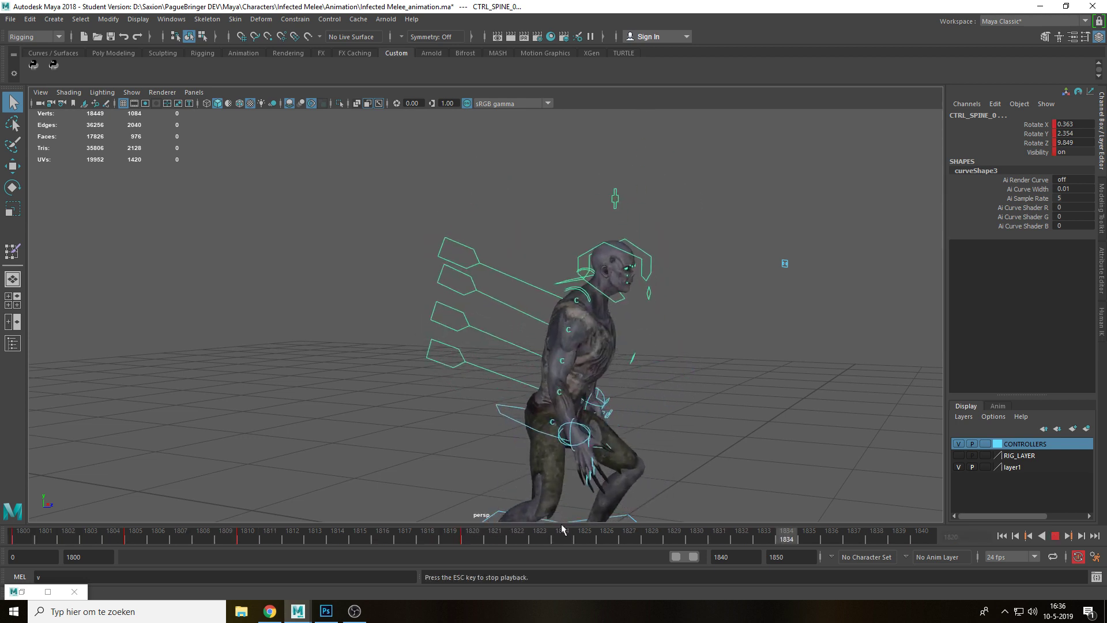
{"action": "key", "text": "alt+v"}
Copy the spine controls' keys from frame 1800, paste them at frame 1840 and play back the full jump
{"action": "left_click_drag", "start_coordinate": [43, 541], "coordinate": [19, 533]}
{"action": "right_click", "coordinate": [17, 533]}
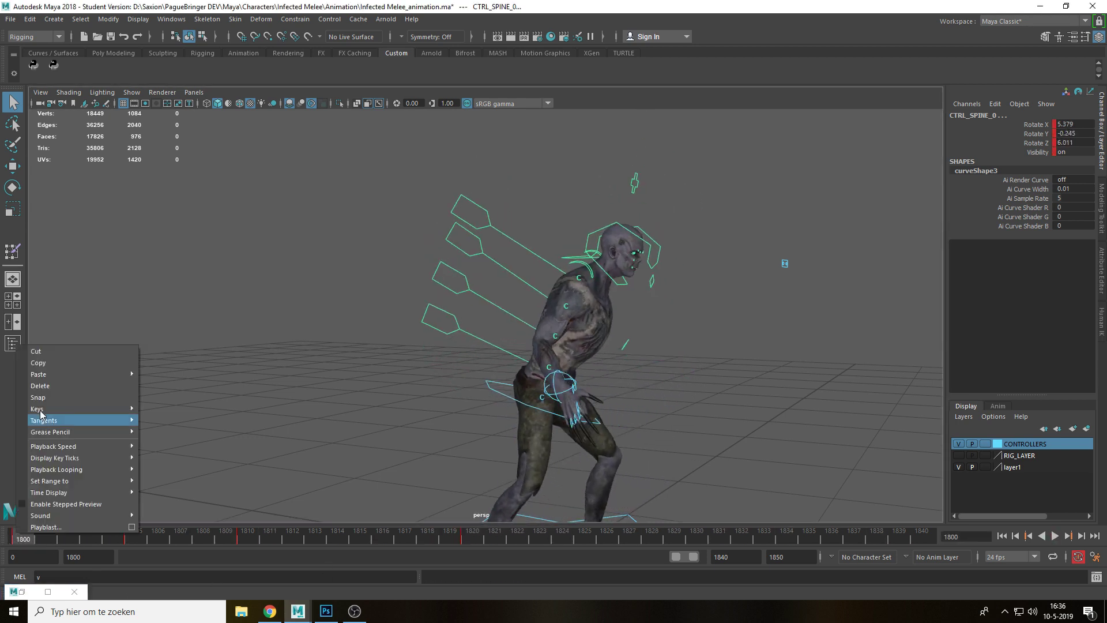
{"action": "left_click", "coordinate": [53, 361]}
{"action": "left_click", "coordinate": [932, 533]}
{"action": "right_click", "coordinate": [935, 526]}
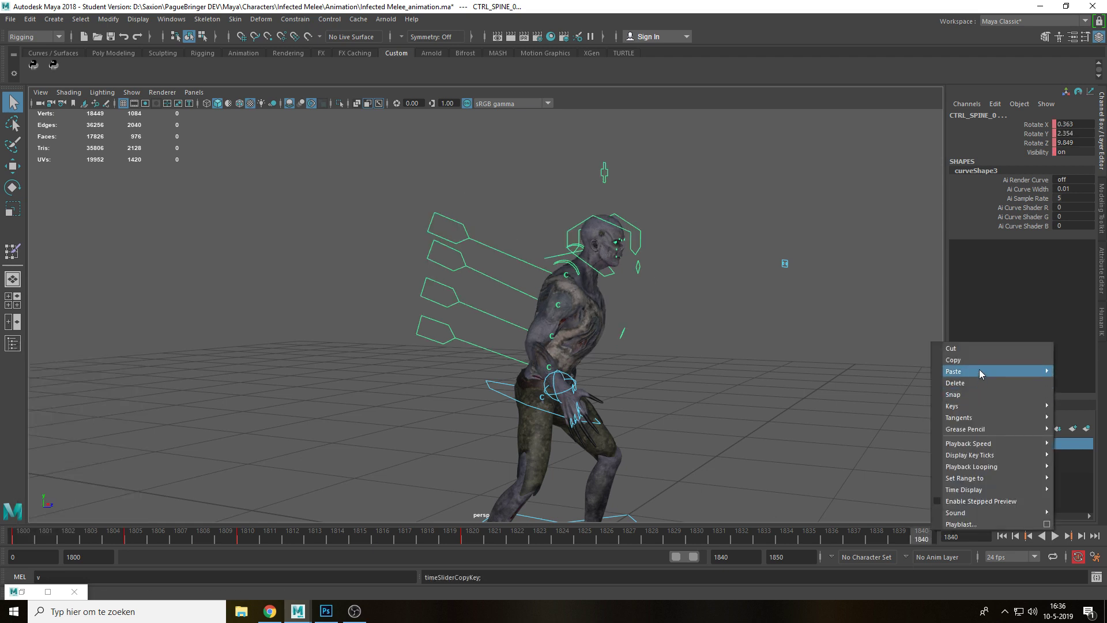
{"action": "mouse_move", "coordinate": [979, 372]}
{"action": "left_click", "coordinate": [900, 378]}
{"action": "key", "text": "alt+v"}
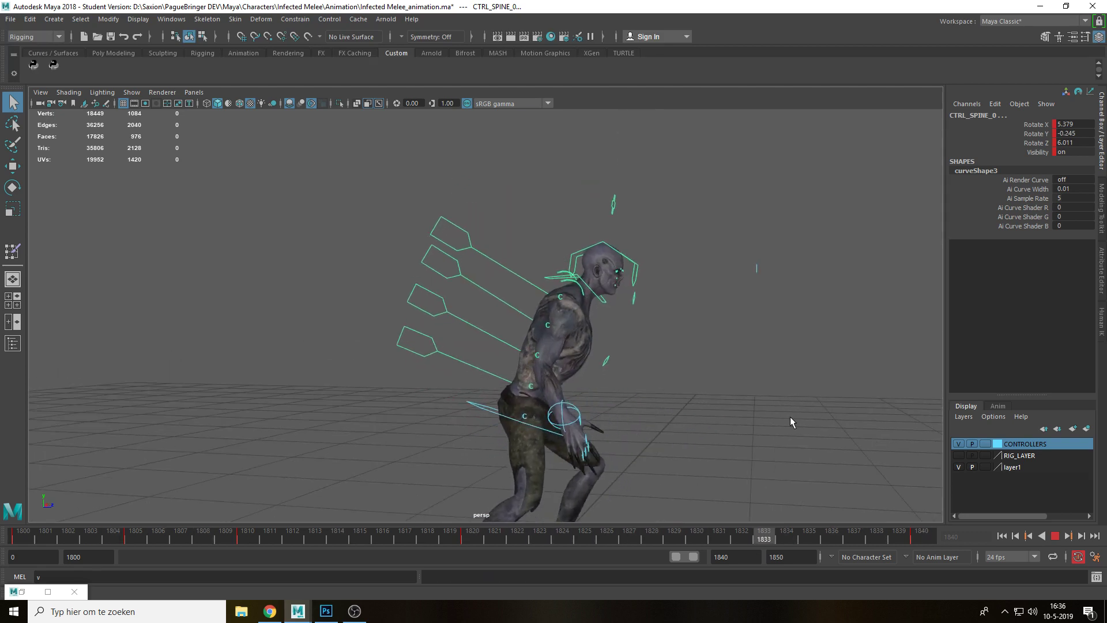
{"action": "middle_click_drag", "start_coordinate": [777, 422], "coordinate": [782, 376], "text": "alt"}
{"action": "key", "text": "alt+v"}
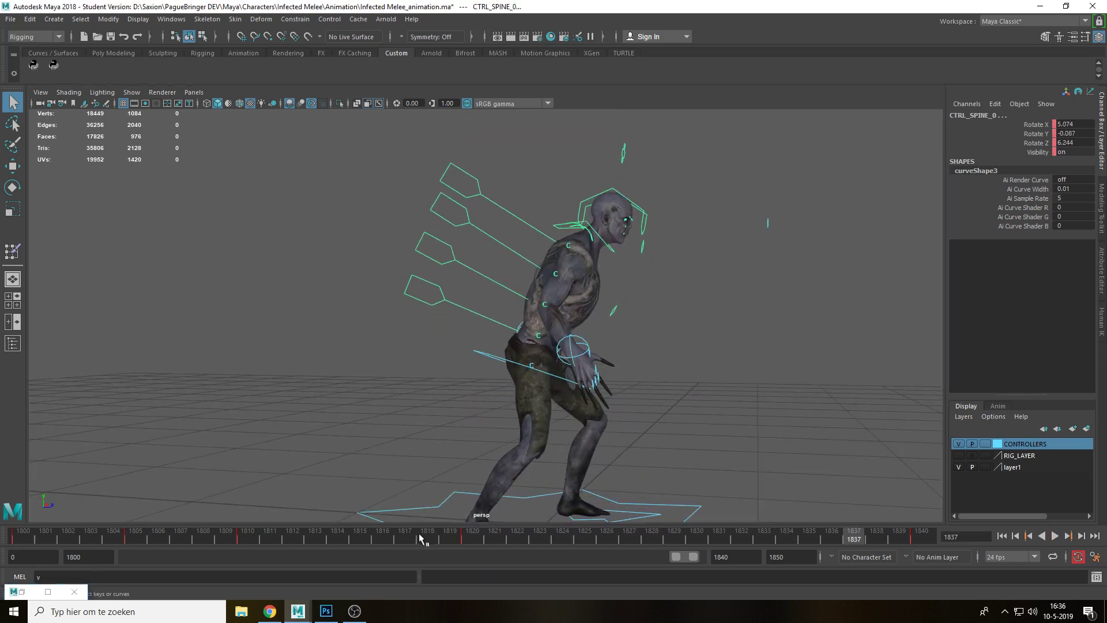
{"action": "key", "text": "alt+v"}
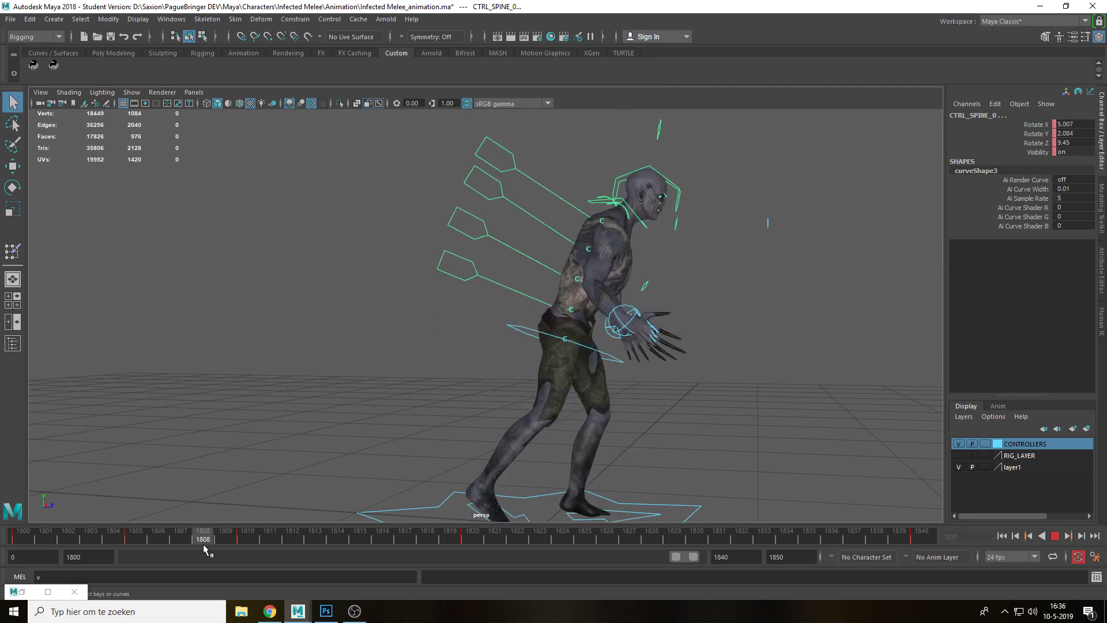
At frame 1825, bend the spine controls forward for the landing, with the third spine control at about Rotate X 7.9
{"action": "mouse_move", "coordinate": [203, 544]}
{"action": "left_mouse_down"}
{"action": "mouse_move", "coordinate": [420, 555]}
{"action": "mouse_move", "coordinate": [617, 542]}
{"action": "mouse_move", "coordinate": [494, 538]}
{"action": "mouse_move", "coordinate": [629, 540]}
{"action": "mouse_move", "coordinate": [468, 542]}
{"action": "mouse_move", "coordinate": [578, 539]}
{"action": "mouse_move", "coordinate": [538, 531]}
{"action": "mouse_move", "coordinate": [491, 536]}
{"action": "mouse_move", "coordinate": [583, 541]}
{"action": "left_mouse_up"}
{"action": "left_click", "coordinate": [494, 330]}
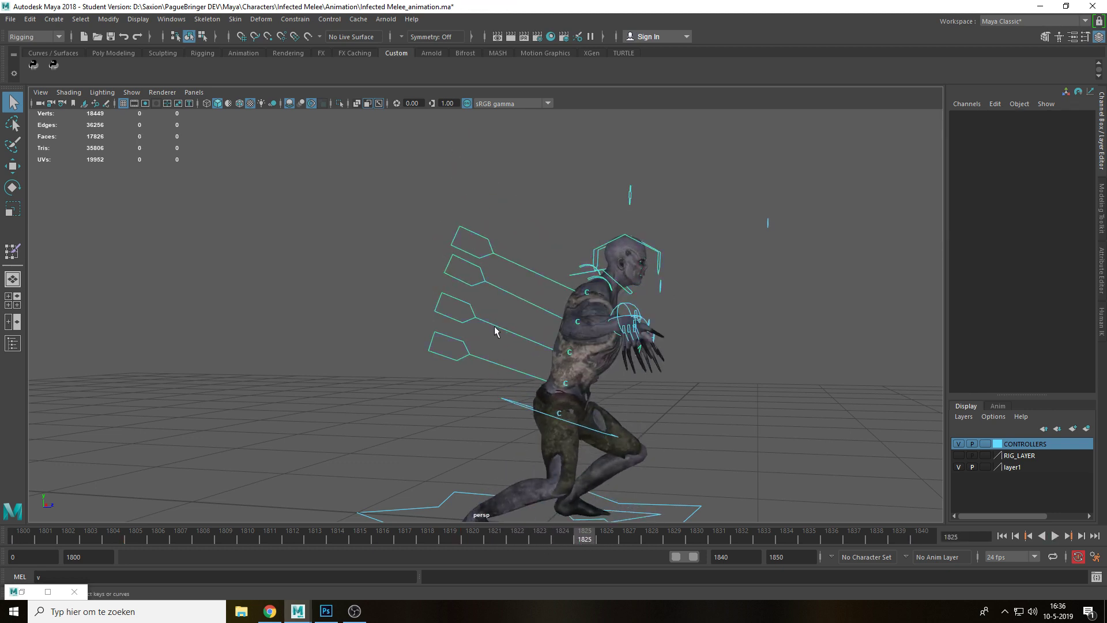
{"action": "left_click_drag", "start_coordinate": [521, 308], "coordinate": [503, 344]}
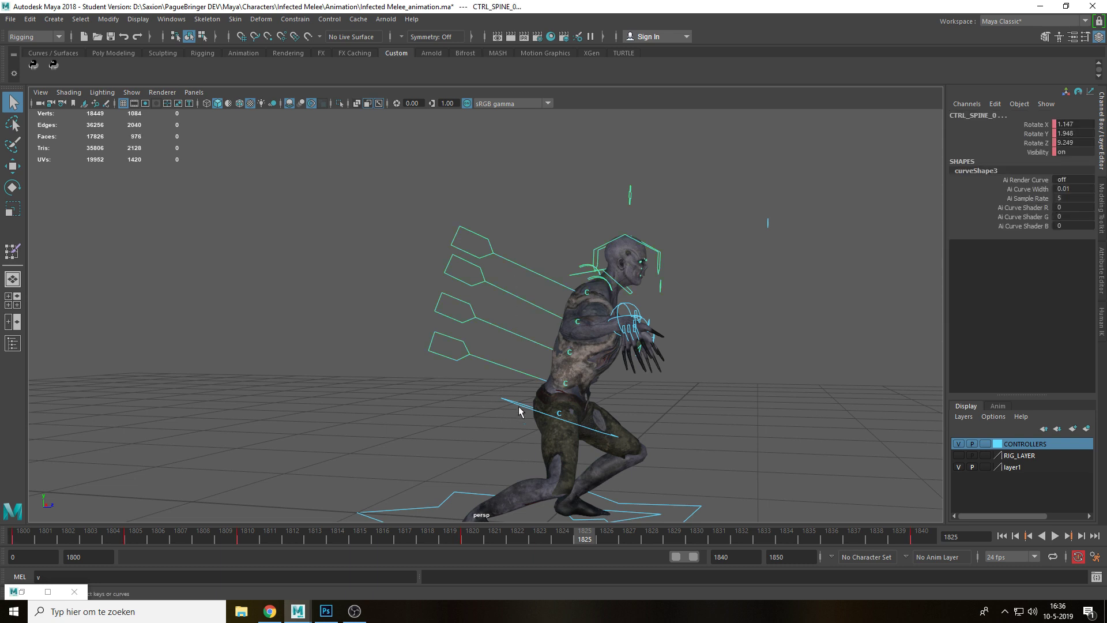
{"action": "key", "text": "e"}
{"action": "right_click_drag", "start_coordinate": [460, 417], "coordinate": [501, 389], "text": "alt"}
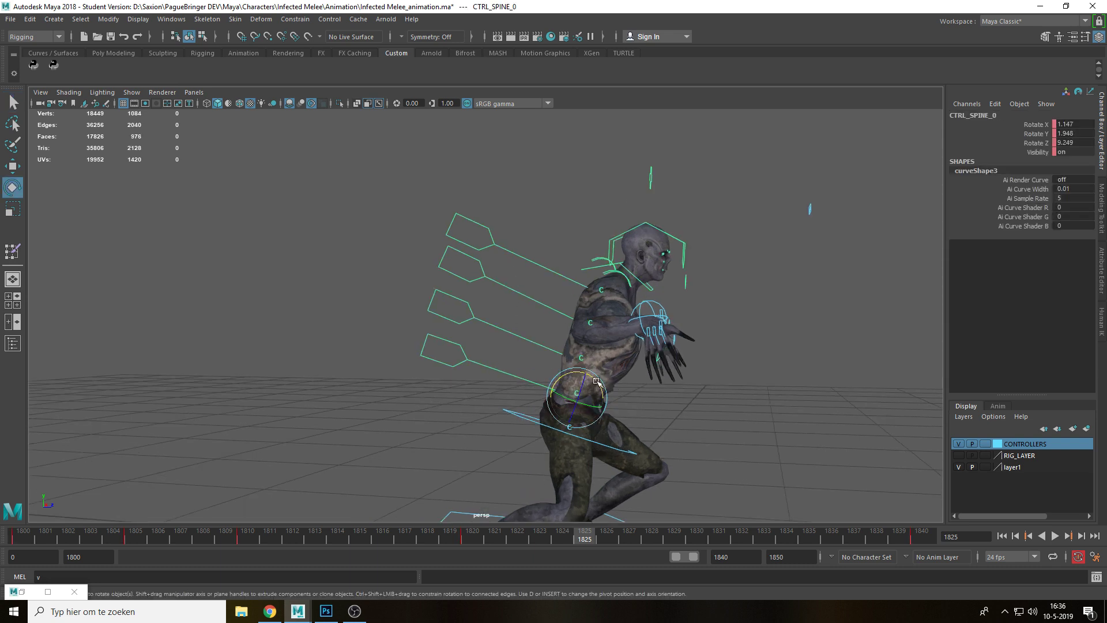
{"action": "left_click_drag", "start_coordinate": [596, 380], "coordinate": [597, 381]}
{"action": "left_click_drag", "start_coordinate": [536, 326], "coordinate": [523, 344]}
{"action": "left_click_drag", "start_coordinate": [604, 345], "coordinate": [618, 315]}
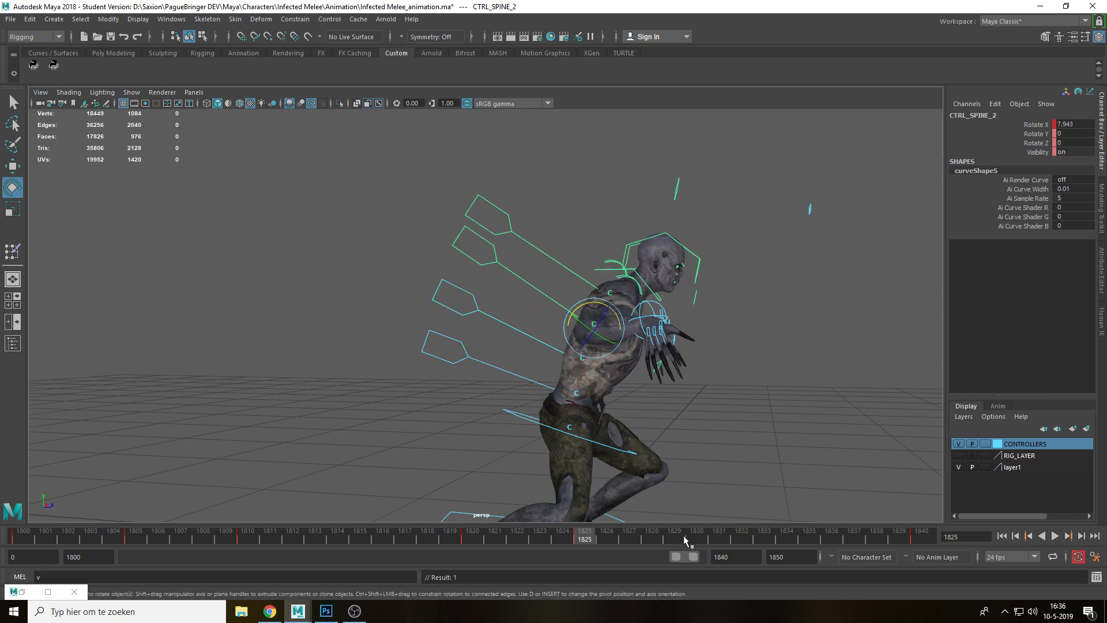
At frame 1829, bend the spine further forward, with the second control at about Rotate X 12 and the third at 10.9, and play back
{"action": "left_click", "coordinate": [679, 535]}
{"action": "left_click_drag", "start_coordinate": [581, 368], "coordinate": [585, 288]}
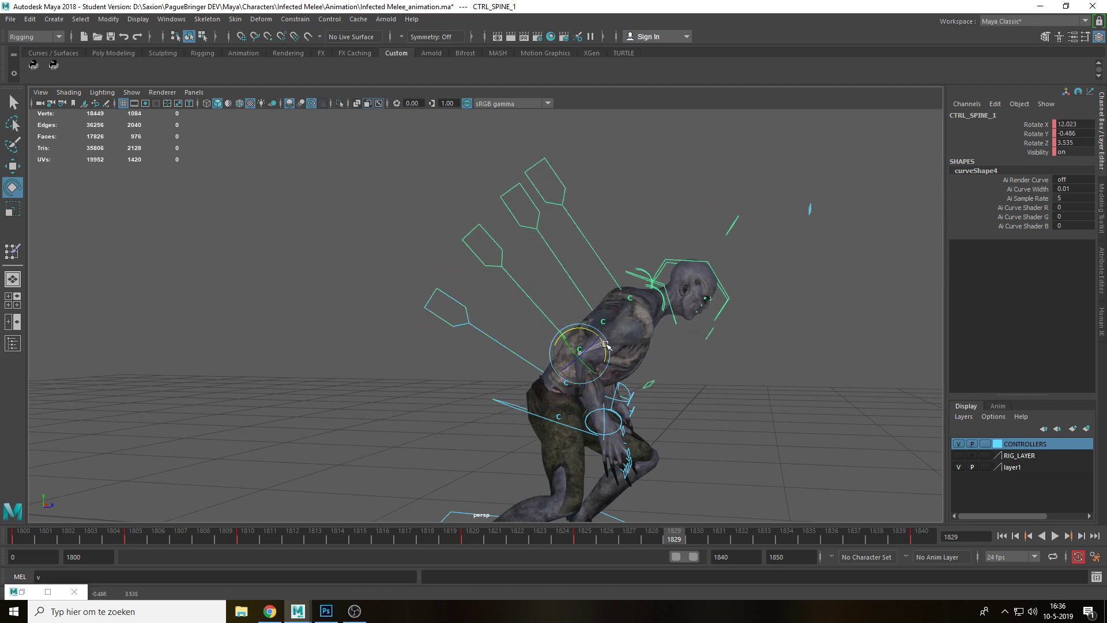
{"action": "left_click_drag", "start_coordinate": [632, 322], "coordinate": [632, 324]}
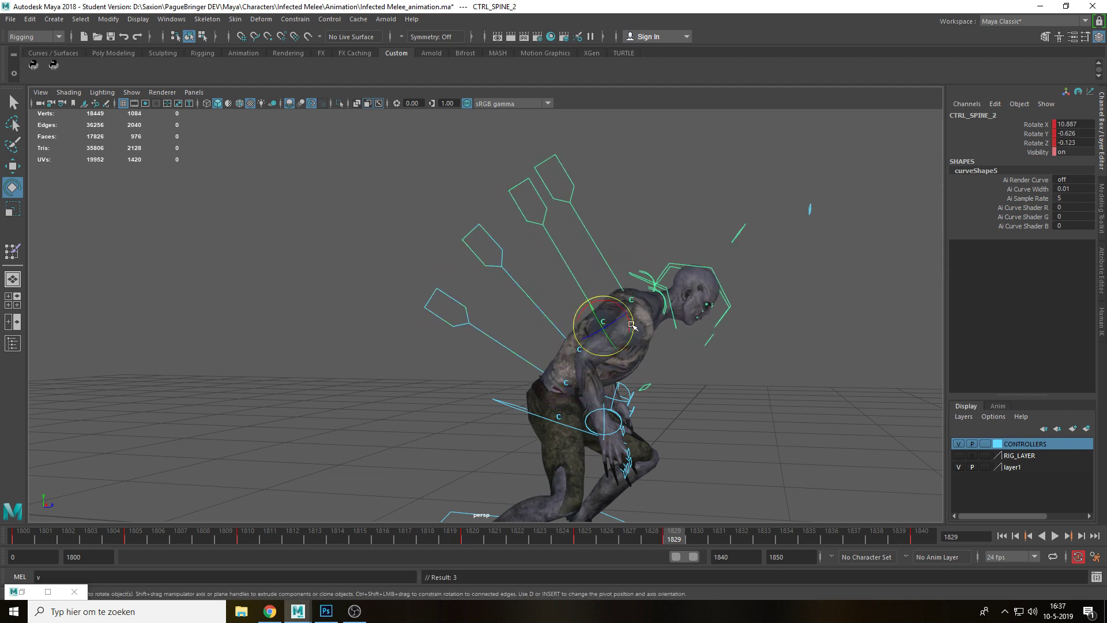
{"action": "left_click_drag", "start_coordinate": [506, 538], "coordinate": [861, 544]}
{"action": "key", "text": "alt+v"}
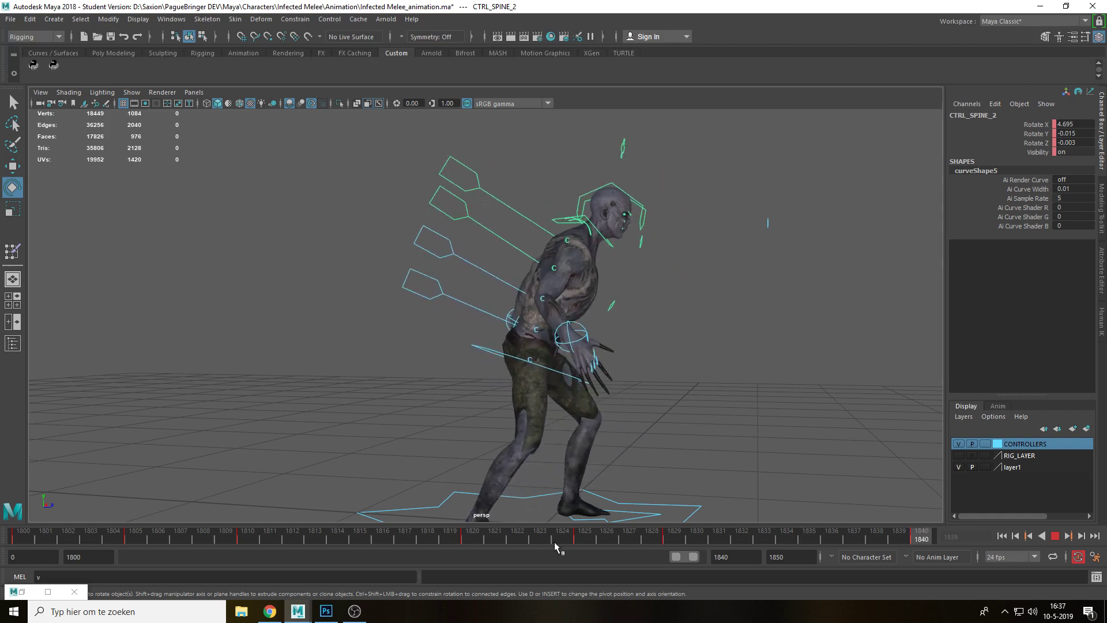
Review the landing pose at frame 1826 and check the keys of the pelvis and lower spine controls
{"action": "left_click_drag", "start_coordinate": [554, 541], "coordinate": [606, 544]}
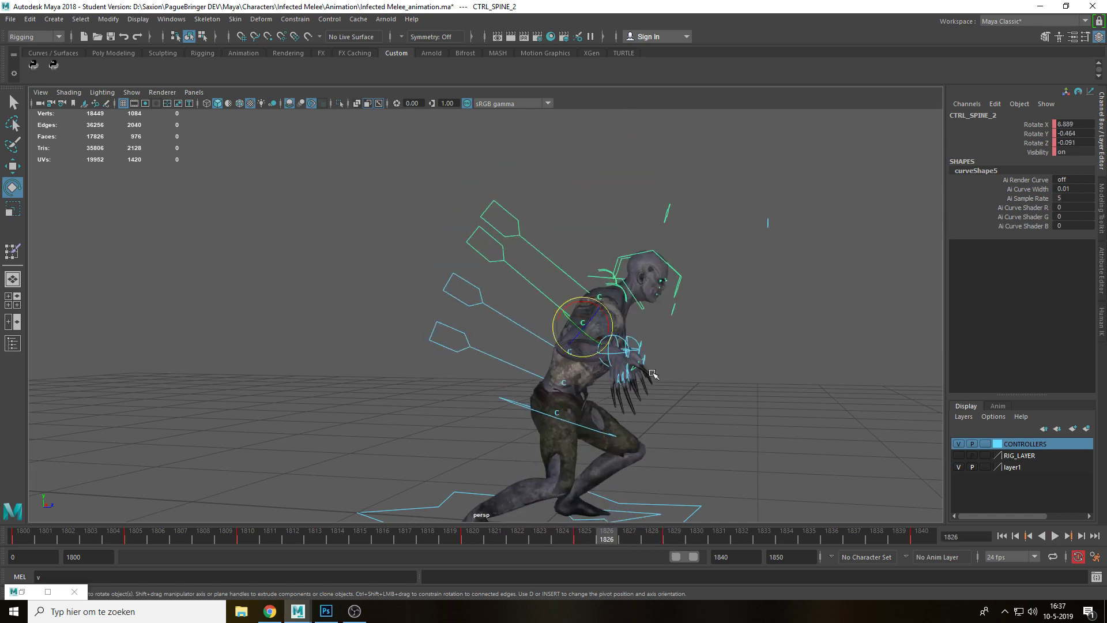
{"action": "right_click_drag", "start_coordinate": [652, 374], "coordinate": [768, 383], "text": "alt"}
{"action": "left_click", "coordinate": [768, 385]}
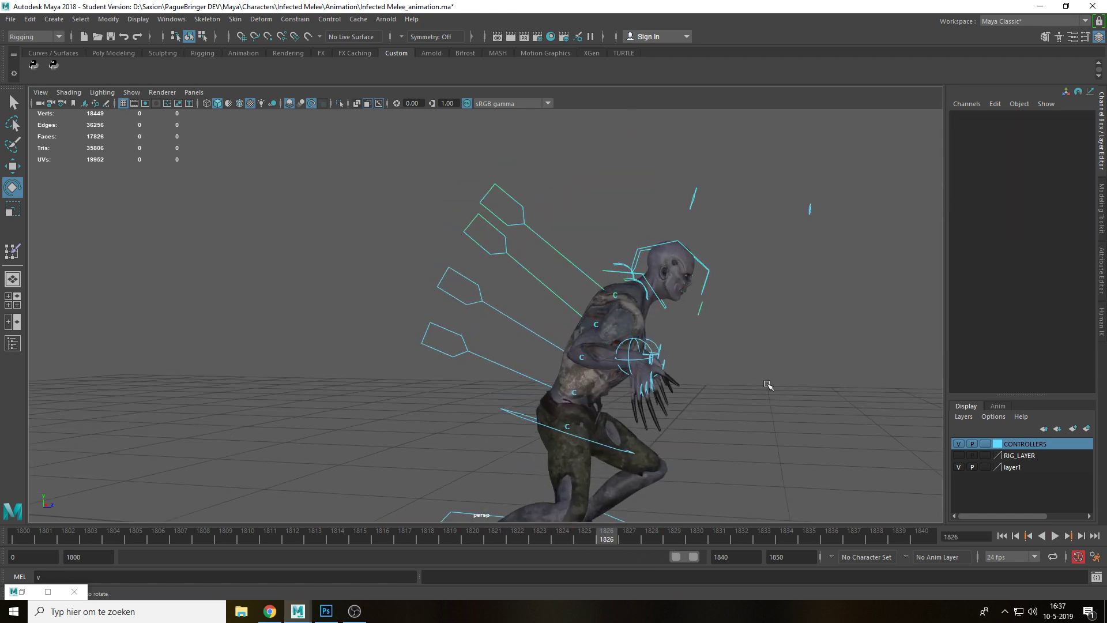
{"action": "mouse_move", "coordinate": [623, 539]}
{"action": "left_mouse_down"}
{"action": "mouse_move", "coordinate": [662, 536]}
{"action": "mouse_move", "coordinate": [607, 536]}
{"action": "left_mouse_up"}
{"action": "left_click", "coordinate": [483, 455]}
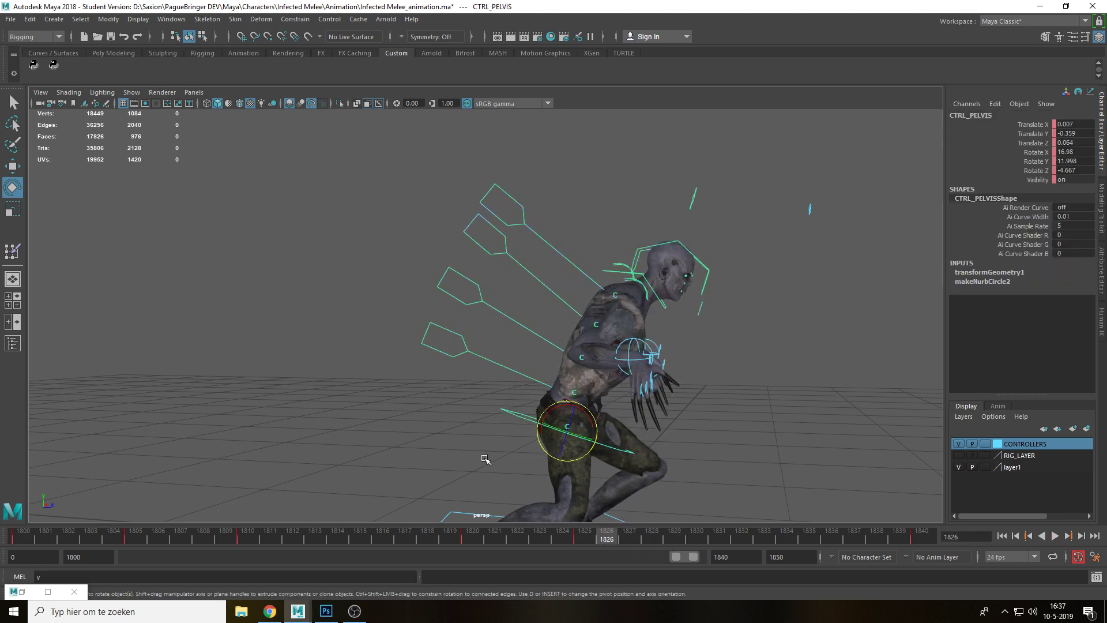
{"action": "left_click", "coordinate": [464, 416]}
{"action": "left_click", "coordinate": [523, 324]}
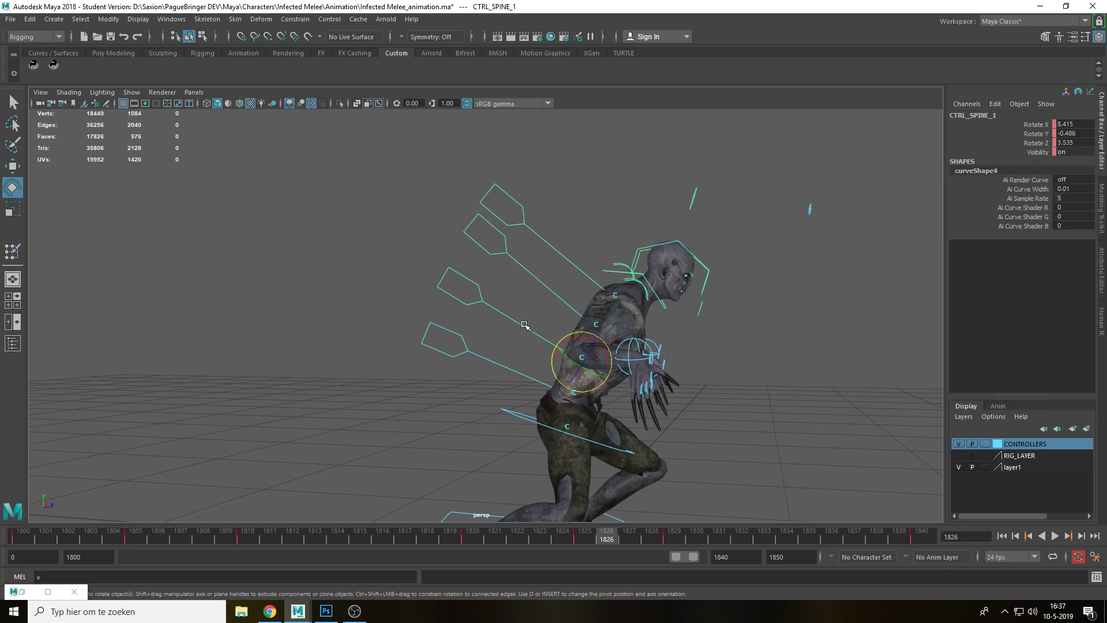
Move the keyframes of both wrist controls at frame 1829 to frame 1830
{"action": "left_click", "coordinate": [552, 286]}
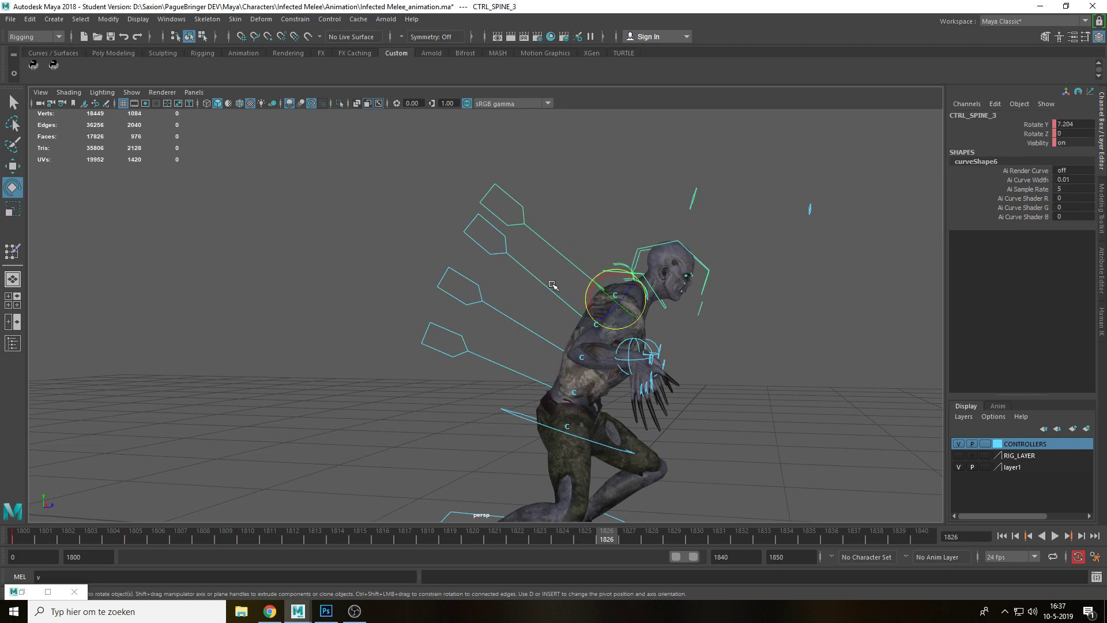
{"action": "left_click", "coordinate": [758, 369]}
{"action": "scroll", "coordinate": [720, 379], "scroll_direction": "up", "scroll_amount": 2}
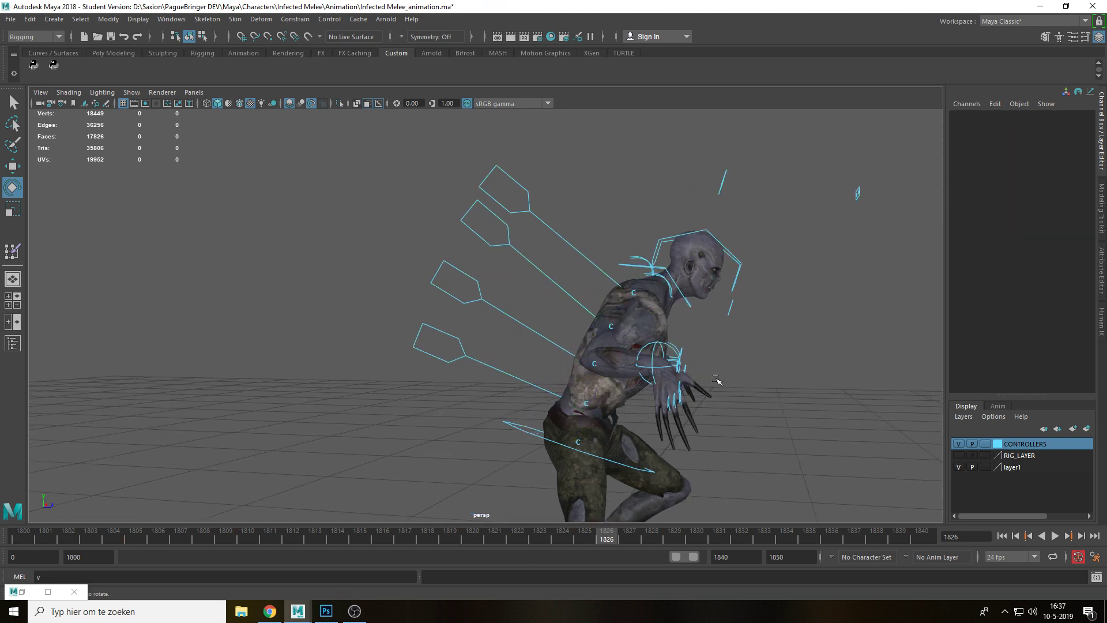
{"action": "key", "text": "q"}
{"action": "left_click", "coordinate": [666, 349]}
{"action": "left_click_drag", "start_coordinate": [666, 350], "coordinate": [780, 369], "text": "alt"}
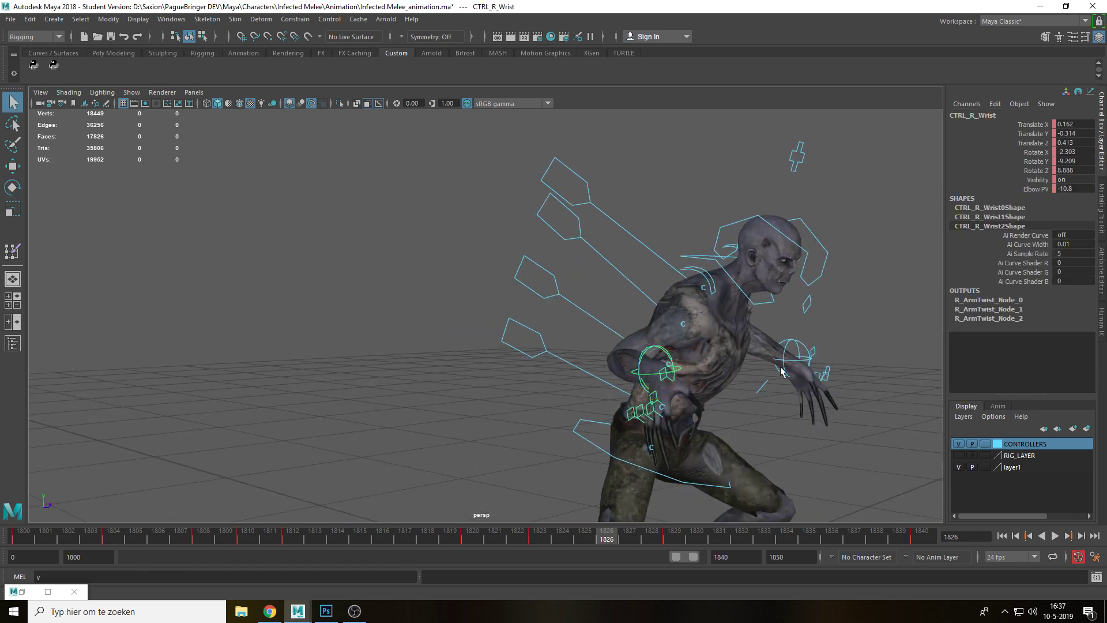
{"action": "left_click", "coordinate": [800, 345], "text": "shift"}
{"action": "left_click_drag", "start_coordinate": [651, 537], "coordinate": [690, 541], "text": "shift"}
{"action": "left_click_drag", "start_coordinate": [611, 539], "coordinate": [662, 541]}
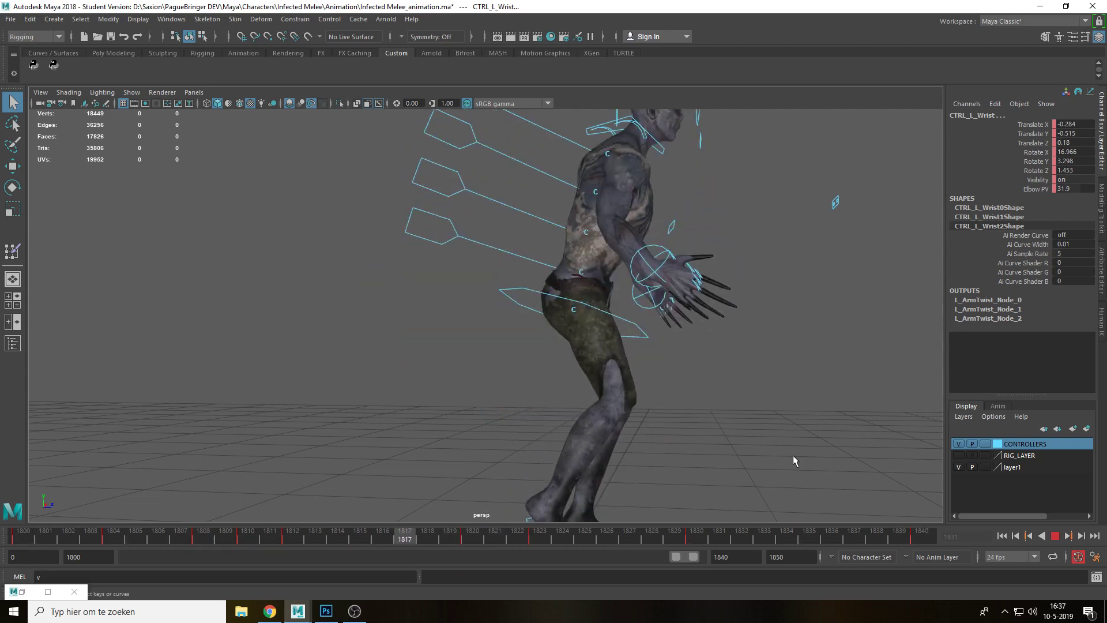
Review the animation across the time range with the controls deselected, and save the scene
{"action": "left_click", "coordinate": [770, 381]}
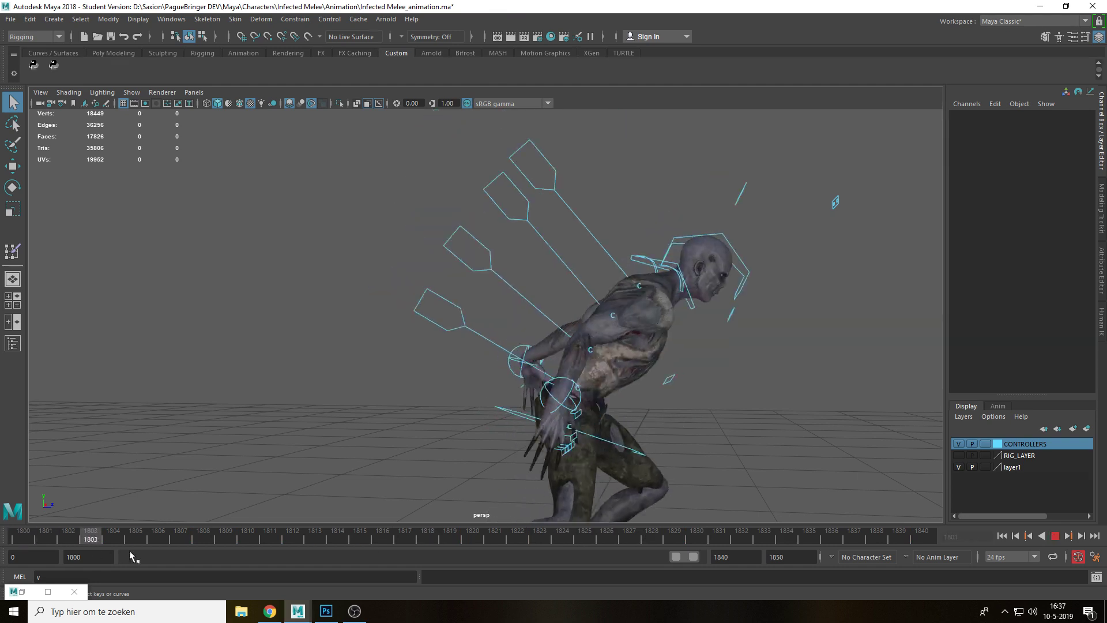
{"action": "left_click_drag", "start_coordinate": [272, 563], "coordinate": [712, 562]}
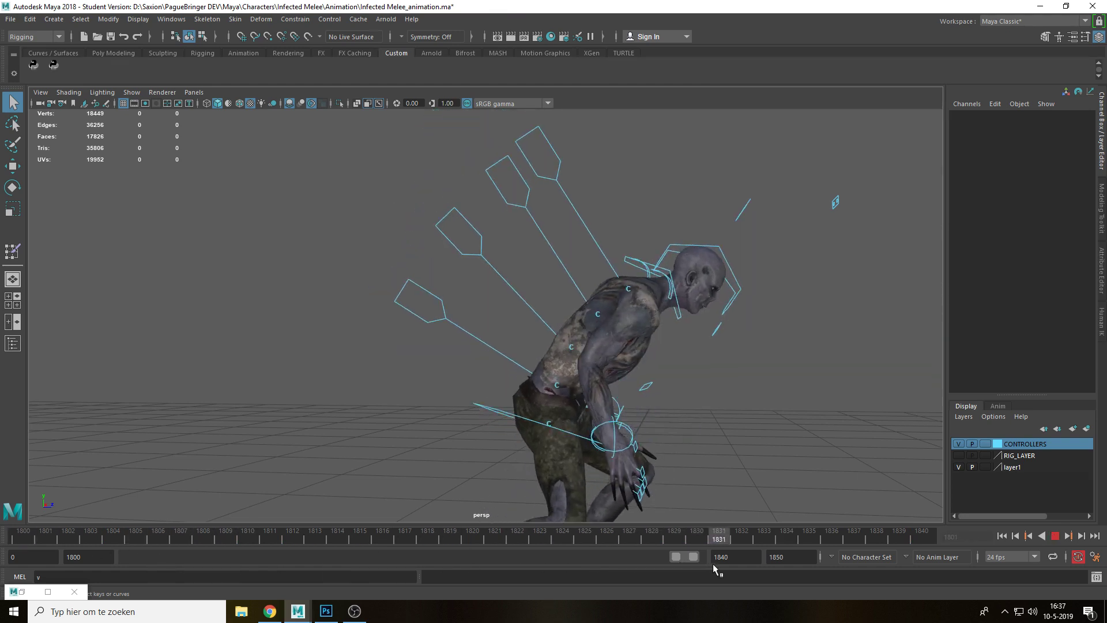
{"action": "left_click", "coordinate": [683, 313]}
{"action": "key", "text": "ctrl+s"}
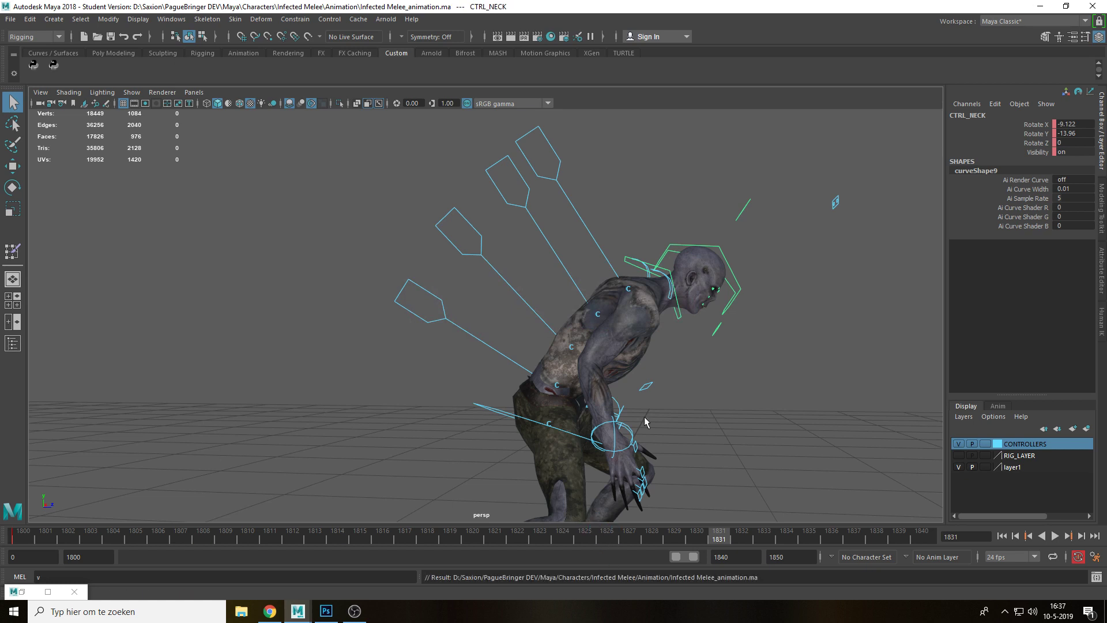
Set a keyframe on the neck control at frame 1820 with its current rotation
{"action": "left_click", "coordinate": [627, 428]}
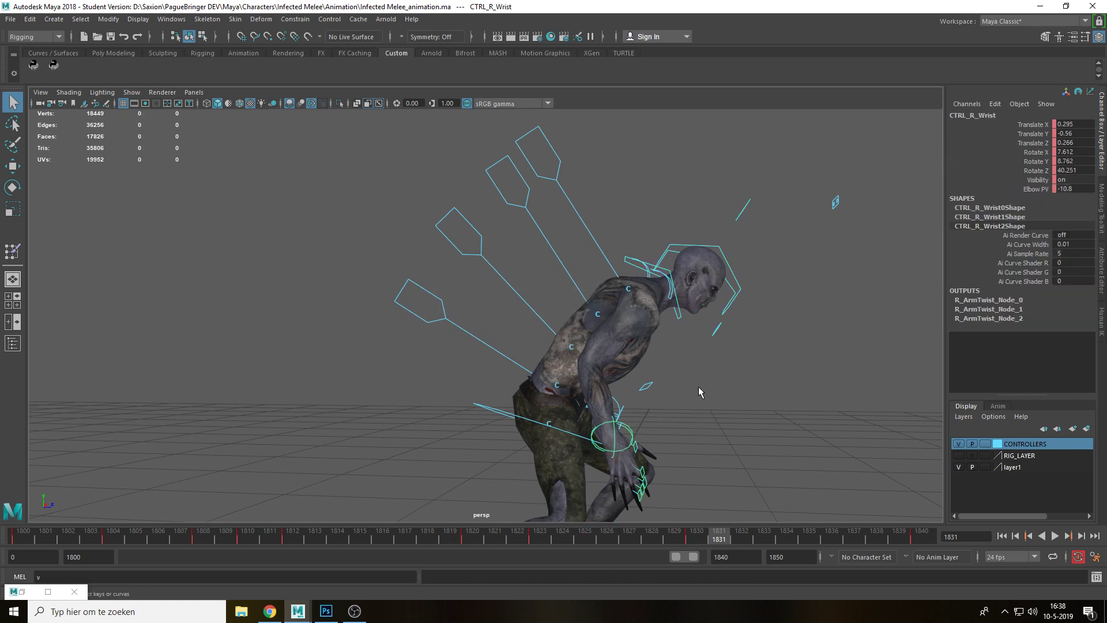
{"action": "left_click", "coordinate": [680, 321]}
{"action": "left_click", "coordinate": [544, 539]}
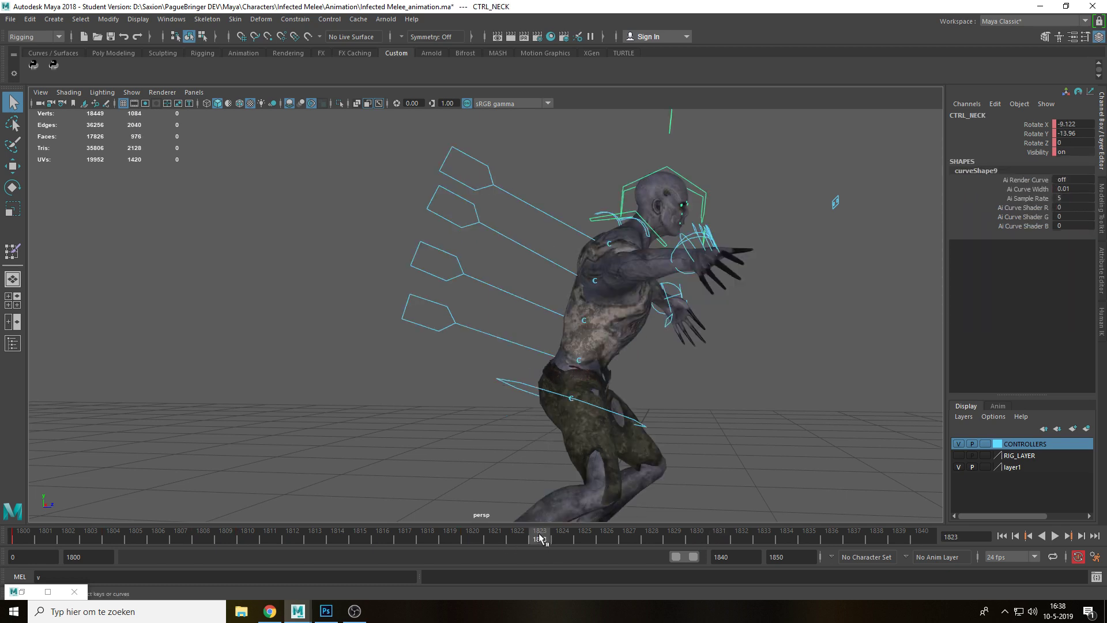
{"action": "left_click_drag", "start_coordinate": [536, 540], "coordinate": [473, 536]}
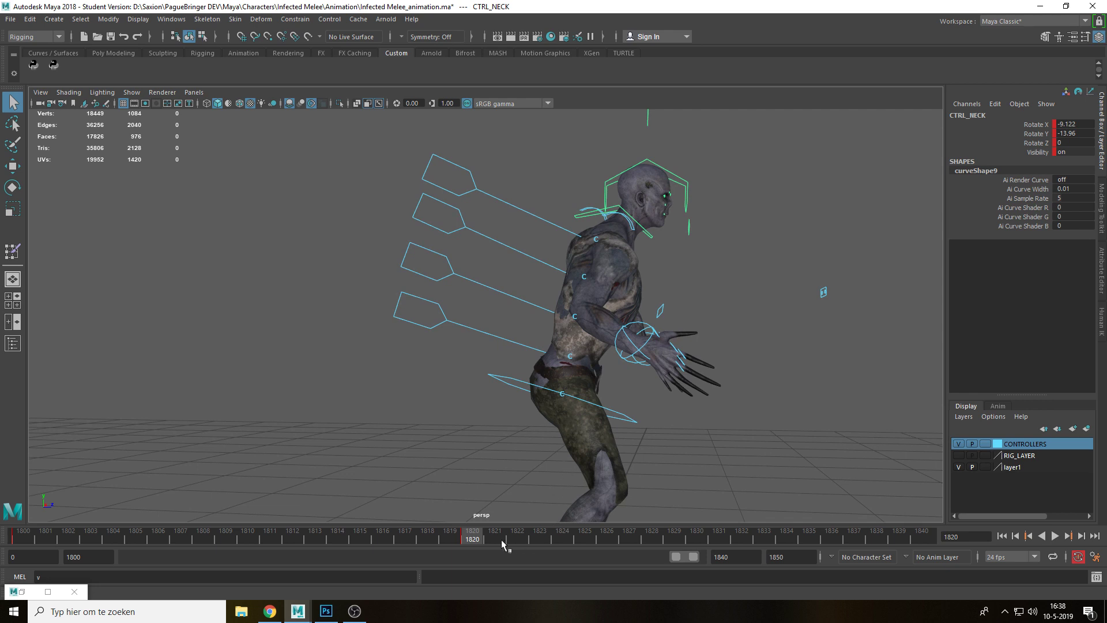
Tilt the neck control back at frame 1823 to a Rotate X of about -21.866
{"action": "left_click_drag", "start_coordinate": [473, 537], "coordinate": [539, 548]}
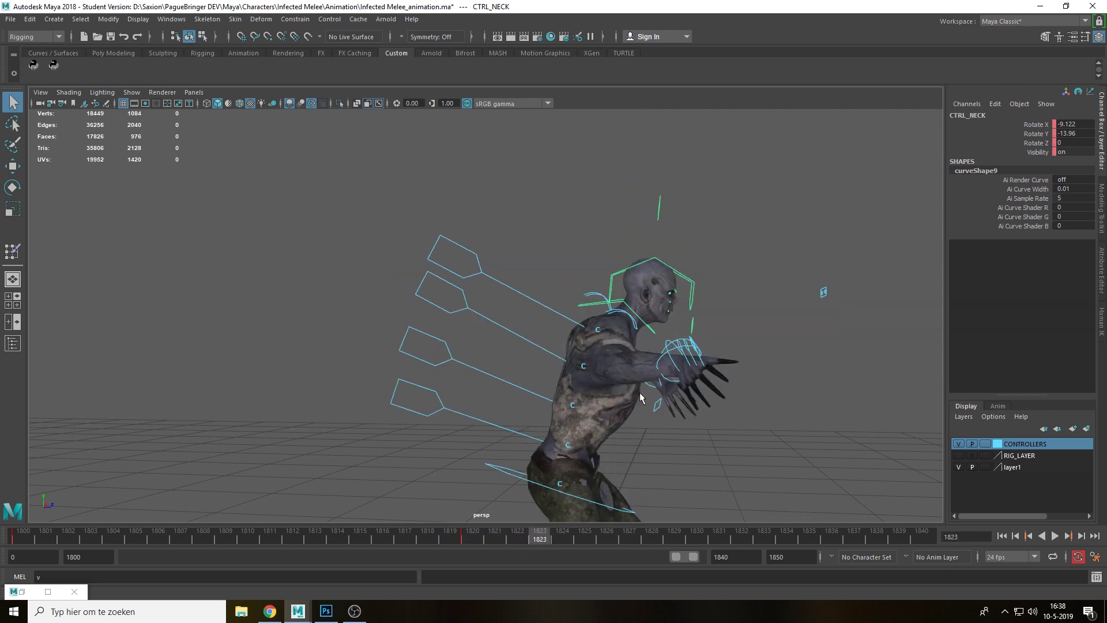
{"action": "key", "text": "e"}
{"action": "left_click_drag", "start_coordinate": [637, 312], "coordinate": [632, 329]}
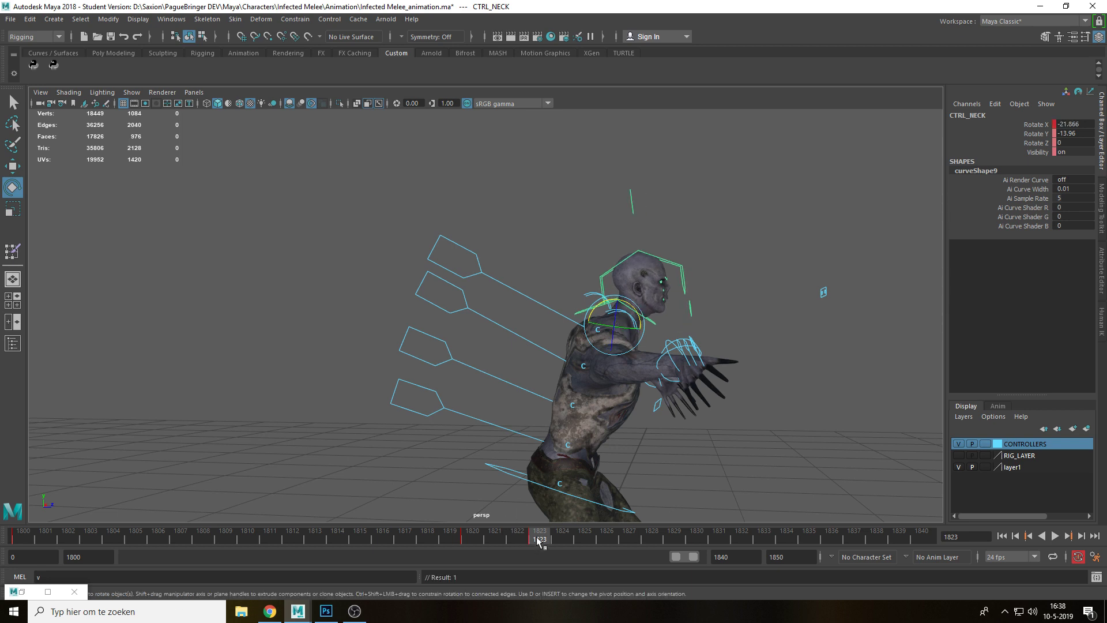
Key the neck control at frame 1827 and bend it forward at frame 1830 to a Rotate X of about 3.425
{"action": "left_click_drag", "start_coordinate": [539, 542], "coordinate": [699, 541]}
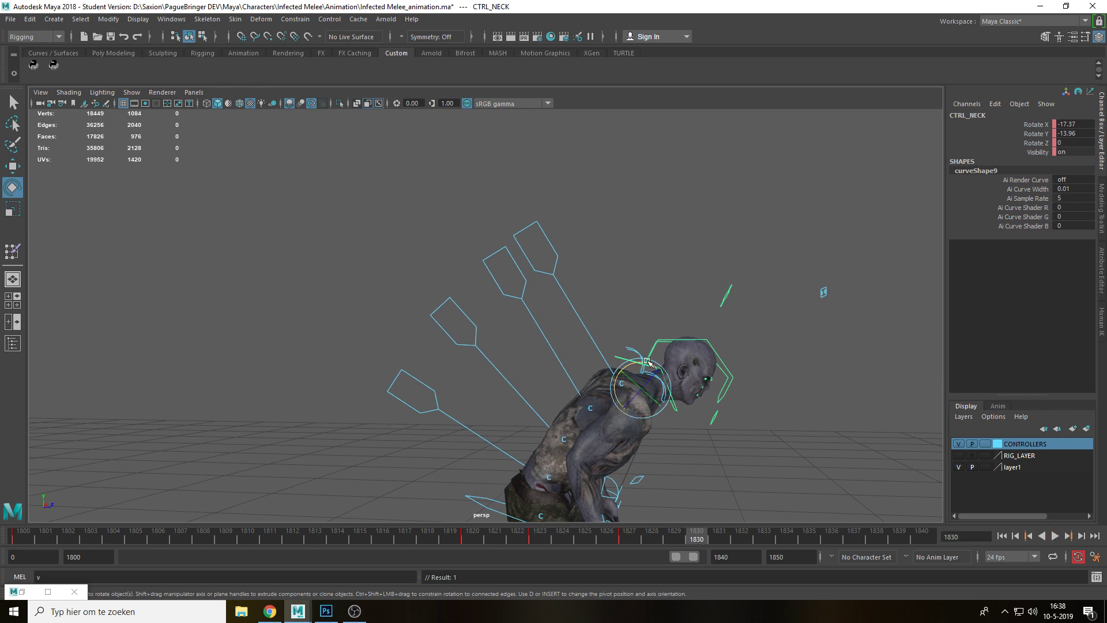
{"action": "left_click_drag", "start_coordinate": [647, 362], "coordinate": [652, 361]}
{"action": "key", "text": "alt+v"}
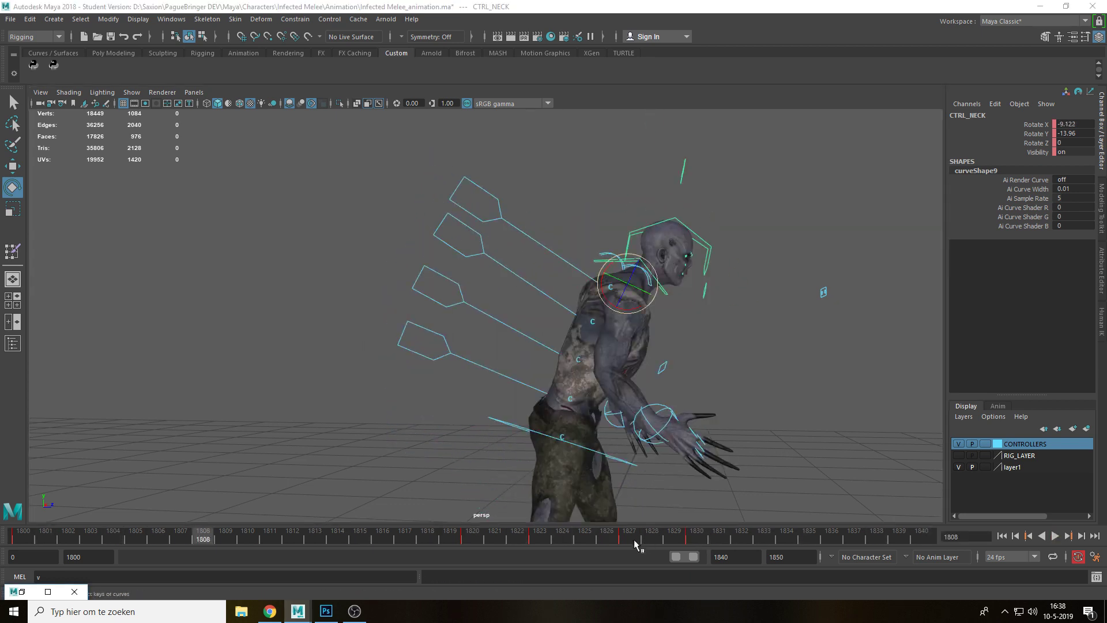
Move the neck control's keyframe at frame 1830 to frame 1831 and play back the retimed motion
{"action": "left_click_drag", "start_coordinate": [637, 539], "coordinate": [670, 542]}
{"action": "middle_click_drag", "start_coordinate": [717, 485], "coordinate": [709, 418], "text": "alt"}
{"action": "left_click", "coordinate": [691, 539], "text": "shift"}
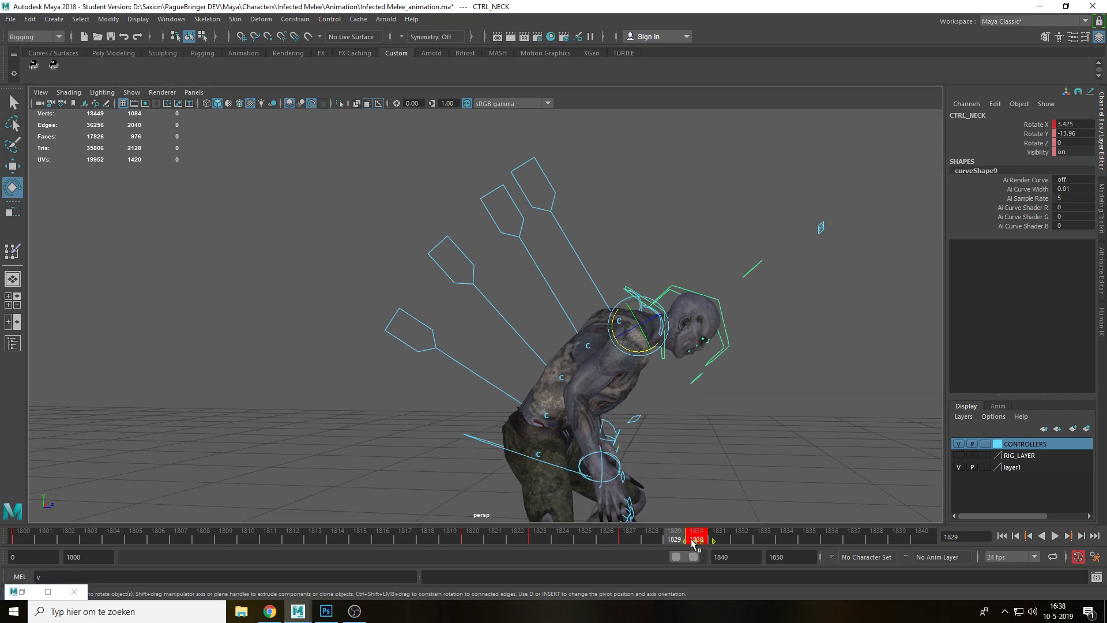
{"action": "left_click_drag", "start_coordinate": [692, 542], "coordinate": [715, 542]}
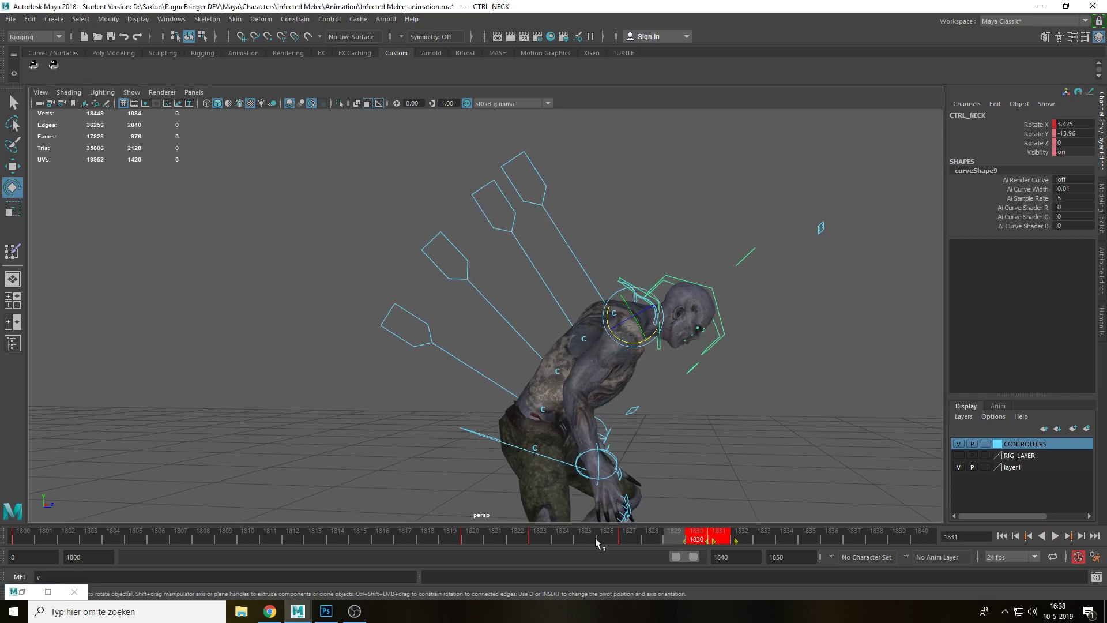
{"action": "left_click_drag", "start_coordinate": [596, 540], "coordinate": [729, 539]}
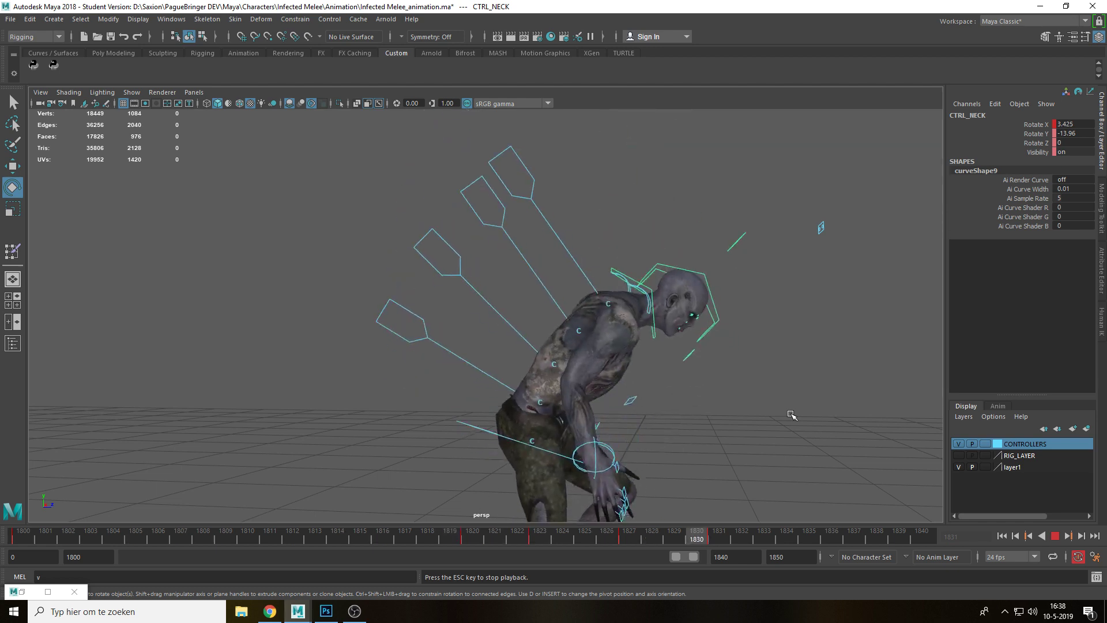
{"action": "key", "text": "alt+v"}
Examine the pose and keyframe timing of the pelvis, lower spine, right wrist, neck and head controls between frames 1824 and 1831
{"action": "mouse_move", "coordinate": [640, 541]}
{"action": "left_mouse_down"}
{"action": "mouse_move", "coordinate": [536, 542]}
{"action": "mouse_move", "coordinate": [552, 542]}
{"action": "left_mouse_up"}
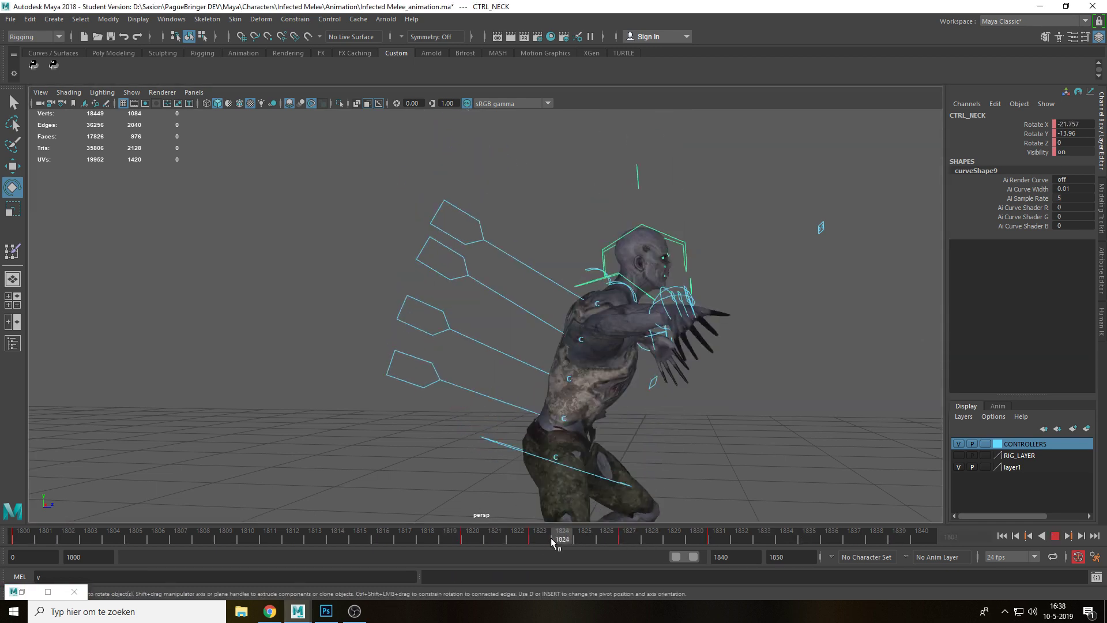
{"action": "left_click", "coordinate": [493, 442]}
{"action": "left_click", "coordinate": [581, 541]}
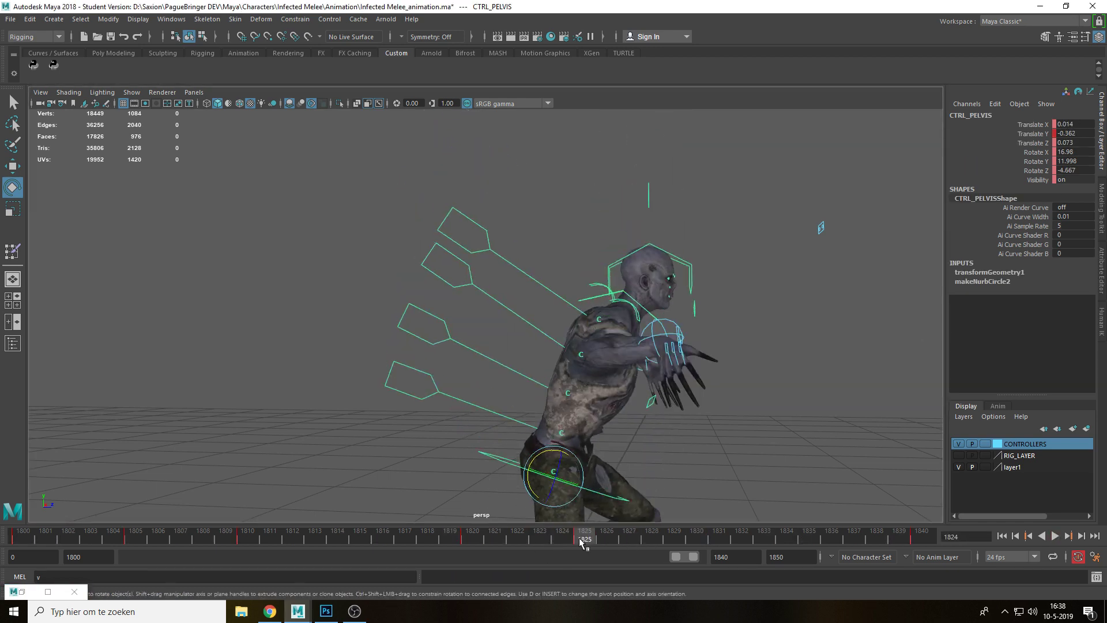
{"action": "left_click", "coordinate": [514, 435]}
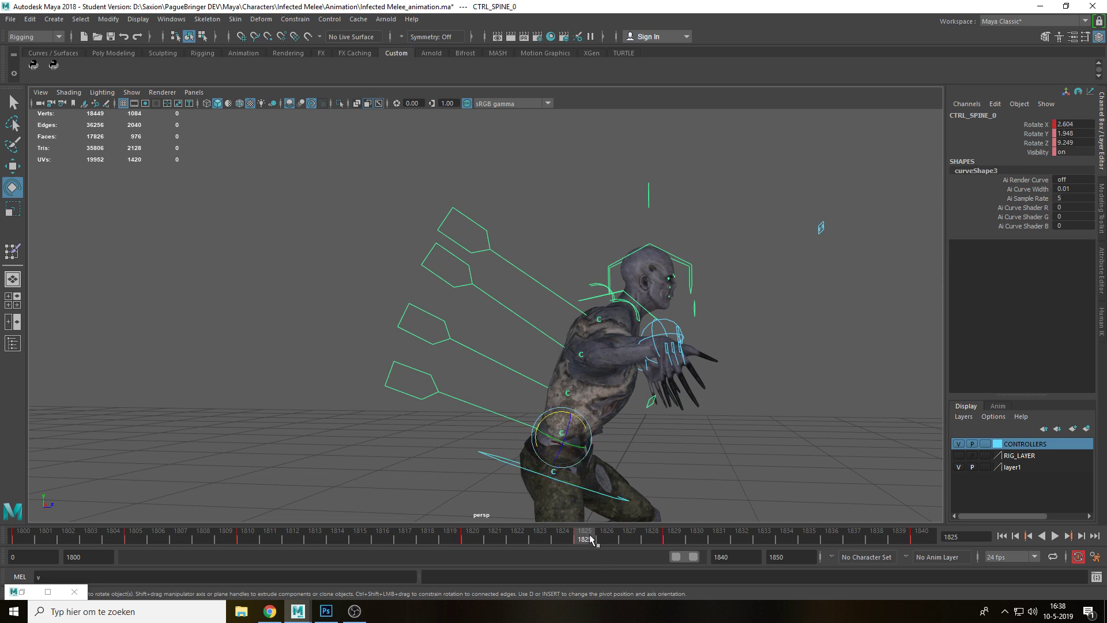
{"action": "left_click_drag", "start_coordinate": [589, 539], "coordinate": [621, 539]}
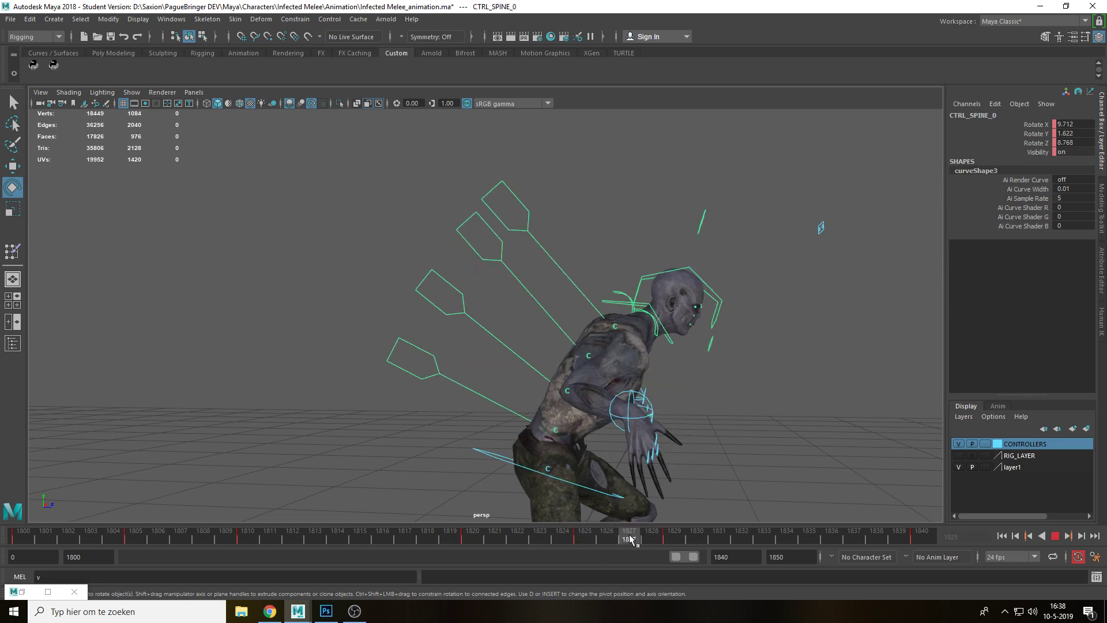
{"action": "left_click_drag", "start_coordinate": [627, 539], "coordinate": [668, 544]}
{"action": "key", "text": "q"}
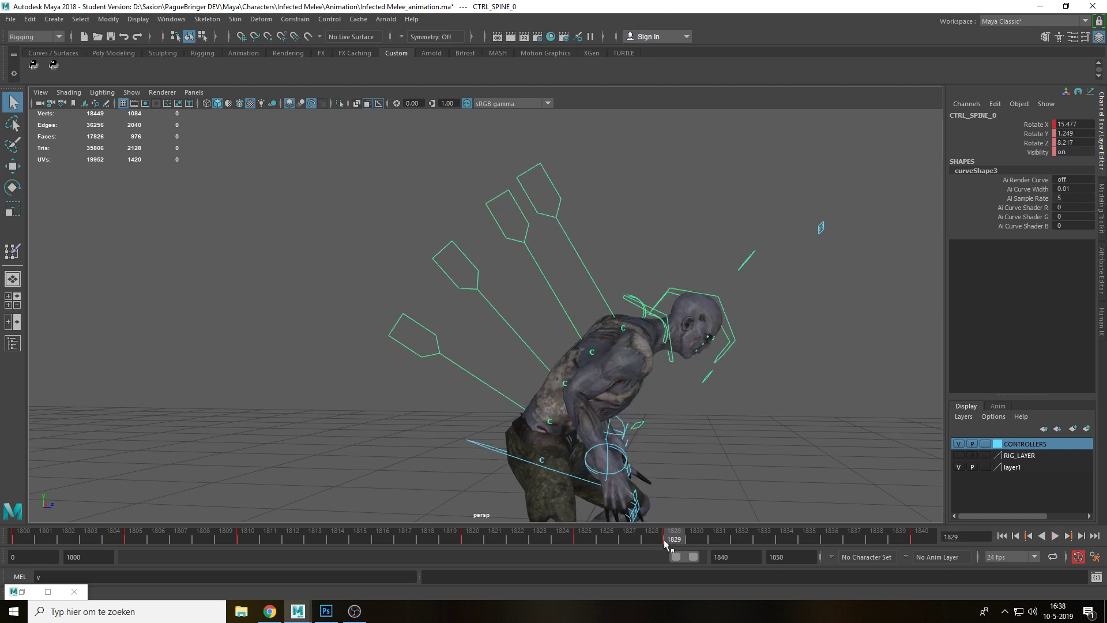
{"action": "left_click", "coordinate": [619, 454]}
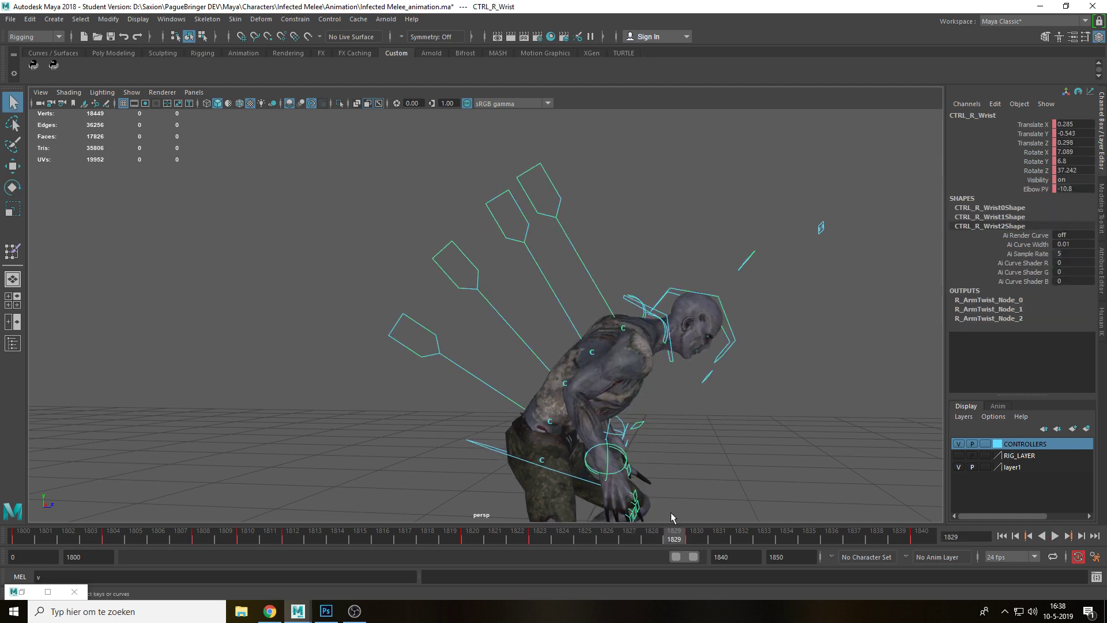
{"action": "left_click", "coordinate": [692, 539]}
{"action": "left_click", "coordinate": [668, 367]}
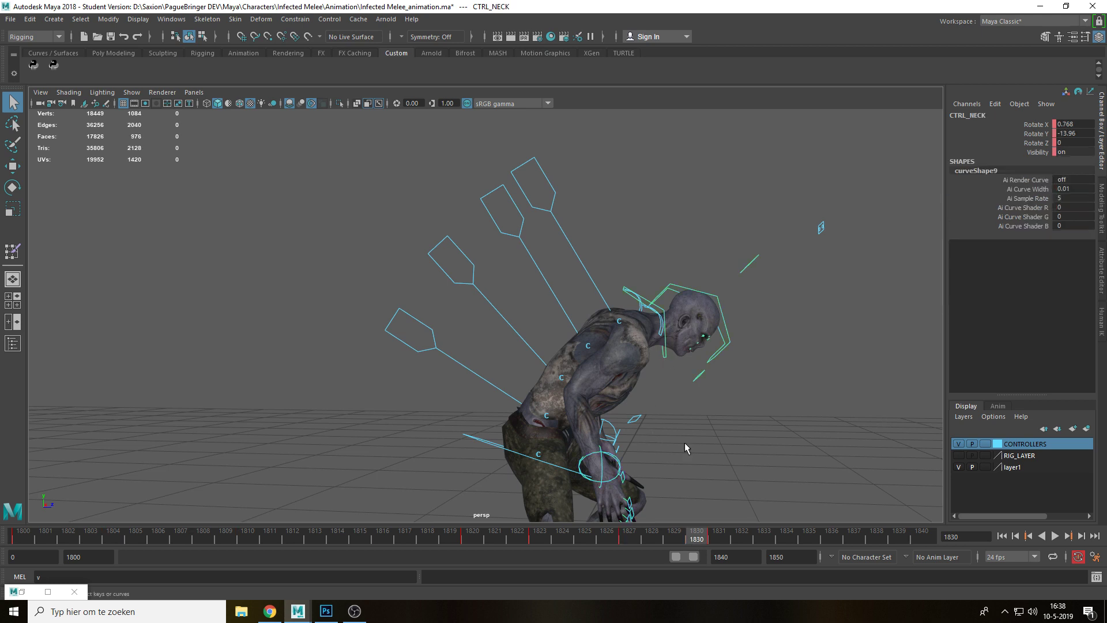
{"action": "left_click", "coordinate": [720, 542]}
{"action": "left_click", "coordinate": [707, 349]}
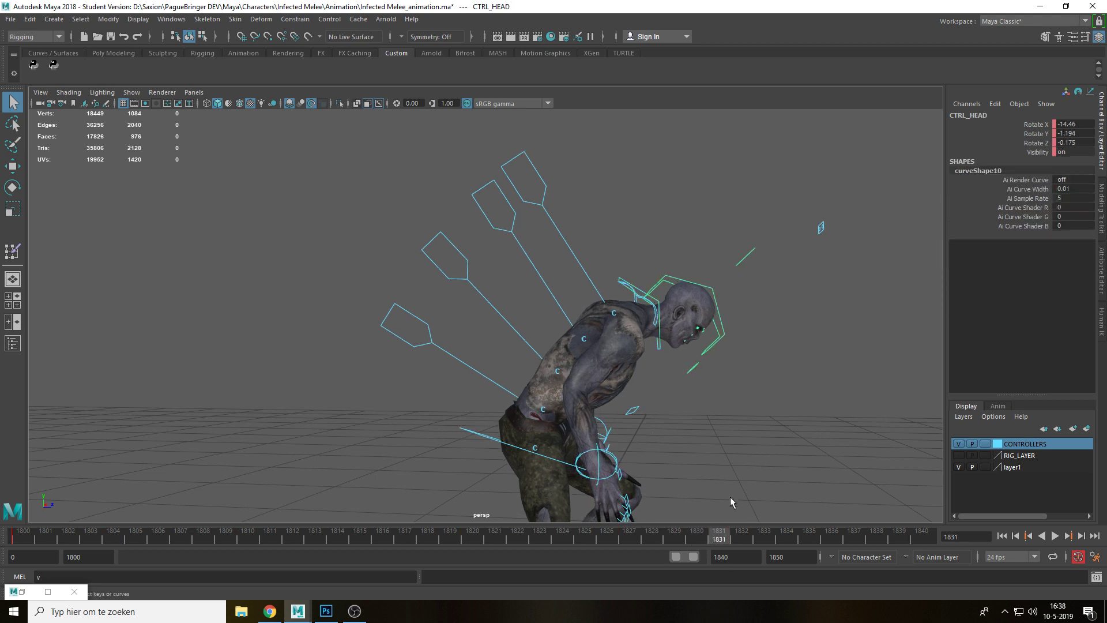
Set keyframes on the head control at frames 1823 and 1828 with its current rotation
{"action": "left_click", "coordinate": [517, 536]}
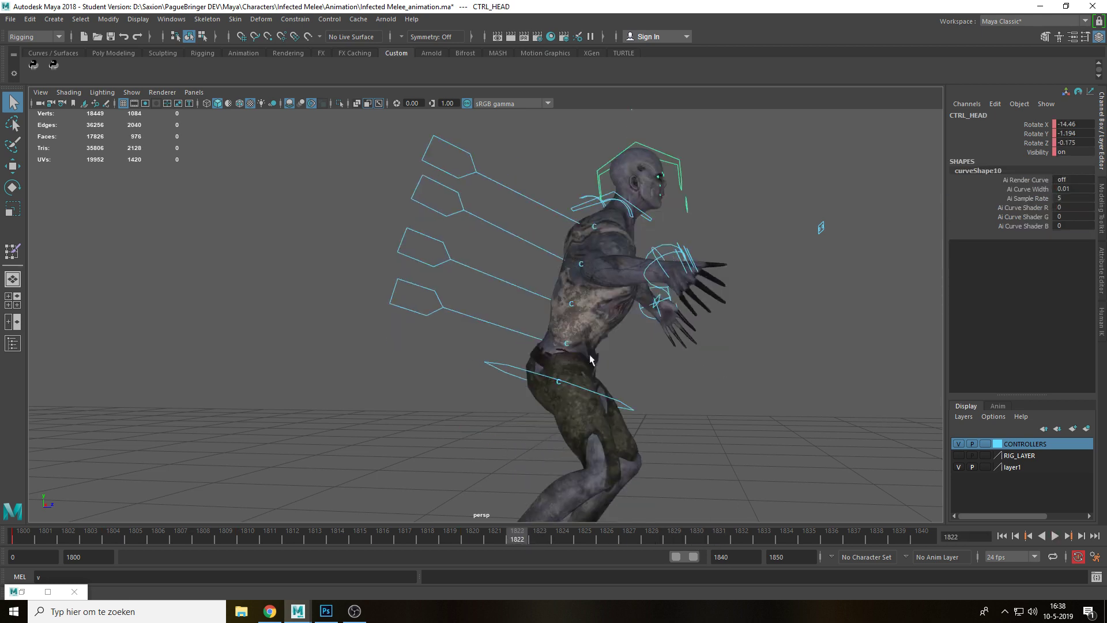
{"action": "left_click", "coordinate": [532, 542]}
{"action": "key", "text": "s"}
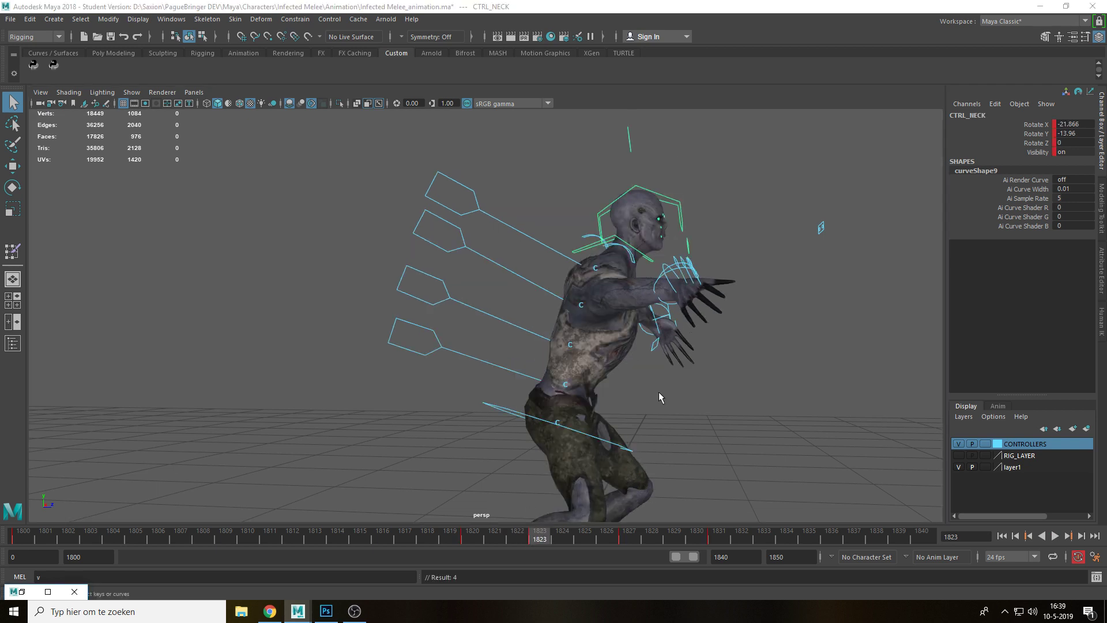
{"action": "left_click", "coordinate": [681, 230]}
{"action": "left_click_drag", "start_coordinate": [624, 543], "coordinate": [652, 538]}
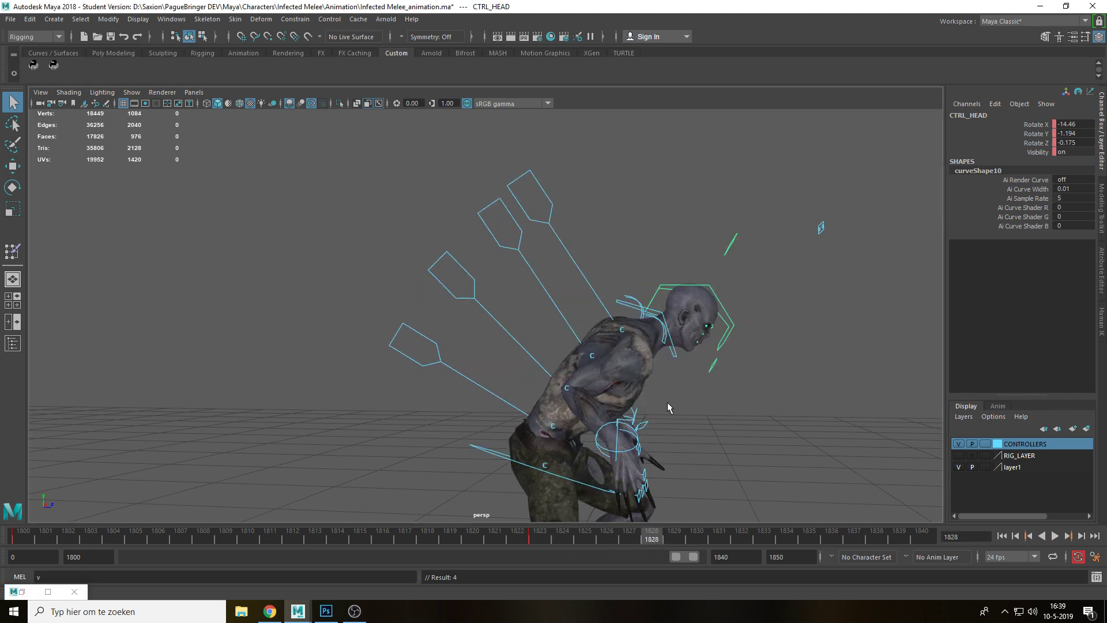
{"action": "left_click", "coordinate": [673, 352]}
{"action": "key", "text": "s"}
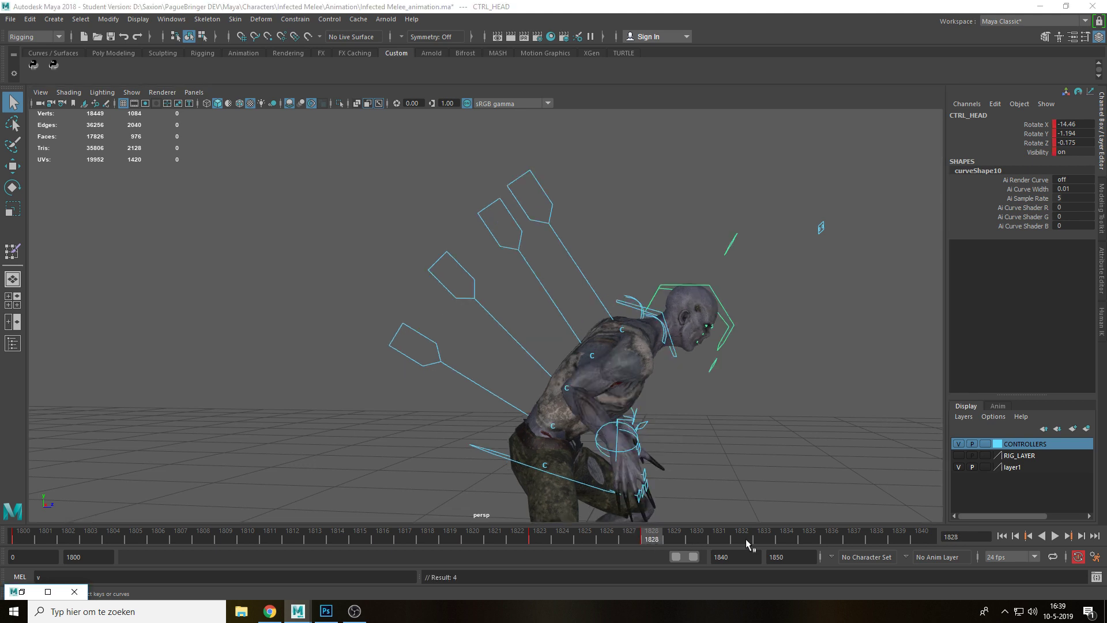
Rotate the head control at frame 1832 to a Rotate X of about -3.634 and play the animation
{"action": "left_click", "coordinate": [741, 538]}
{"action": "key", "text": "e"}
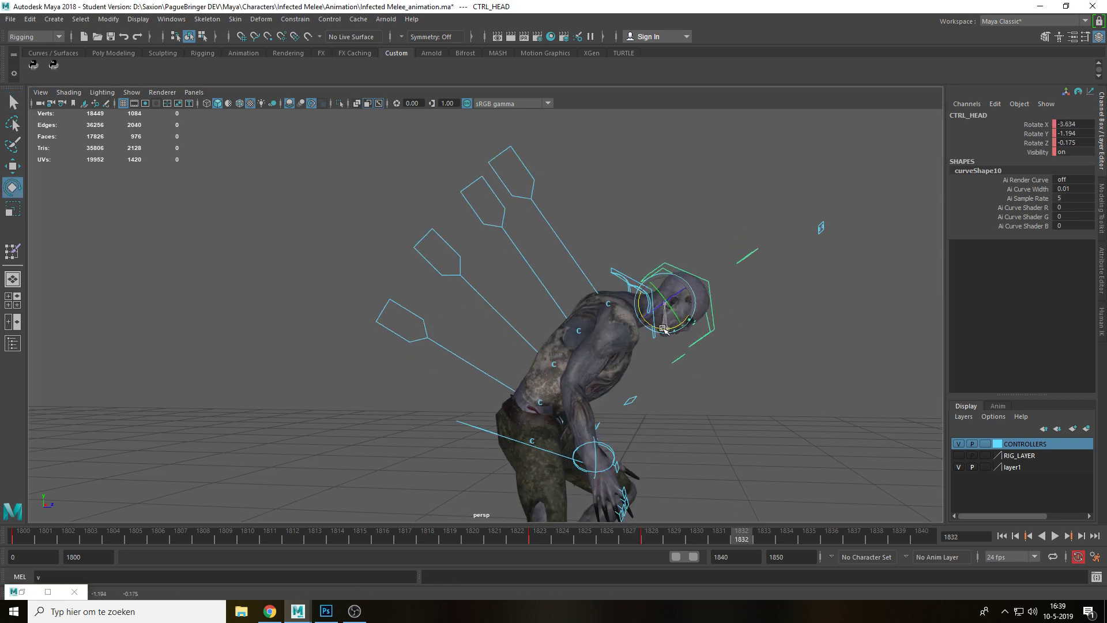
{"action": "key", "text": "alt+v"}
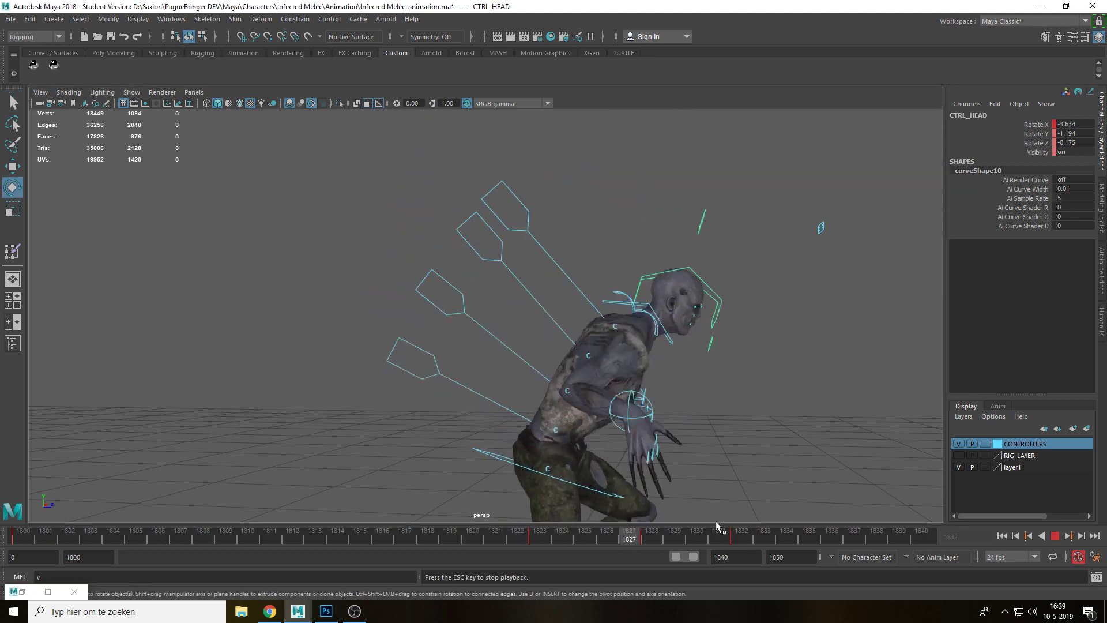
Scrub the head motion between frames 1824 and 1832, then replay the animation with nothing selected
{"action": "left_click", "coordinate": [552, 539]}
{"action": "left_click_drag", "start_coordinate": [553, 545], "coordinate": [745, 547]}
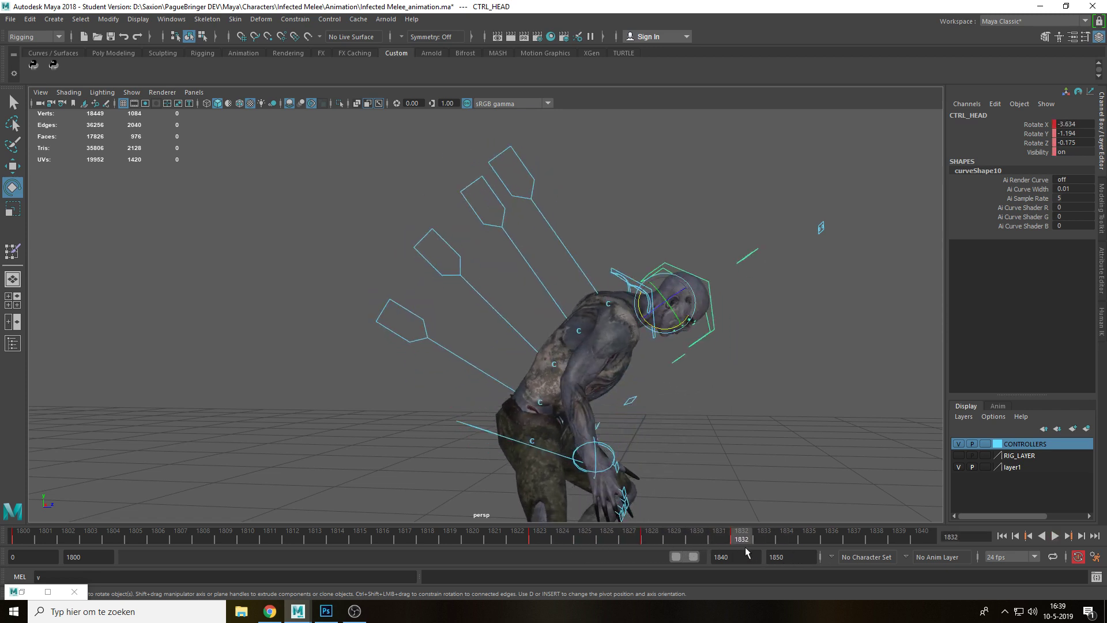
{"action": "left_click", "coordinate": [655, 538]}
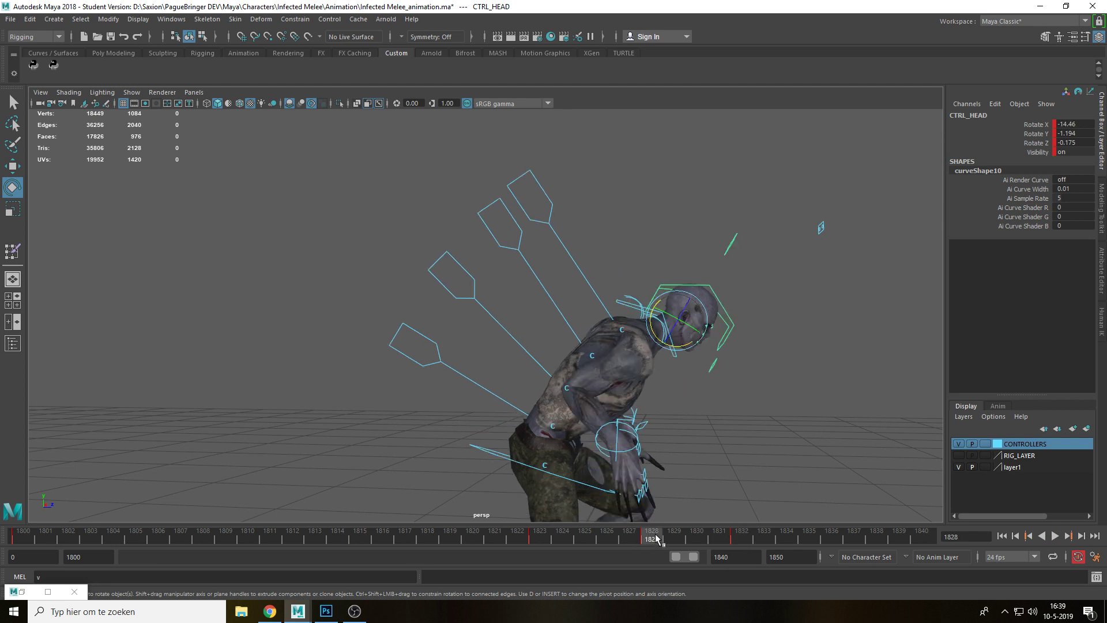
{"action": "left_click", "coordinate": [733, 437]}
{"action": "key", "text": "alt+v"}
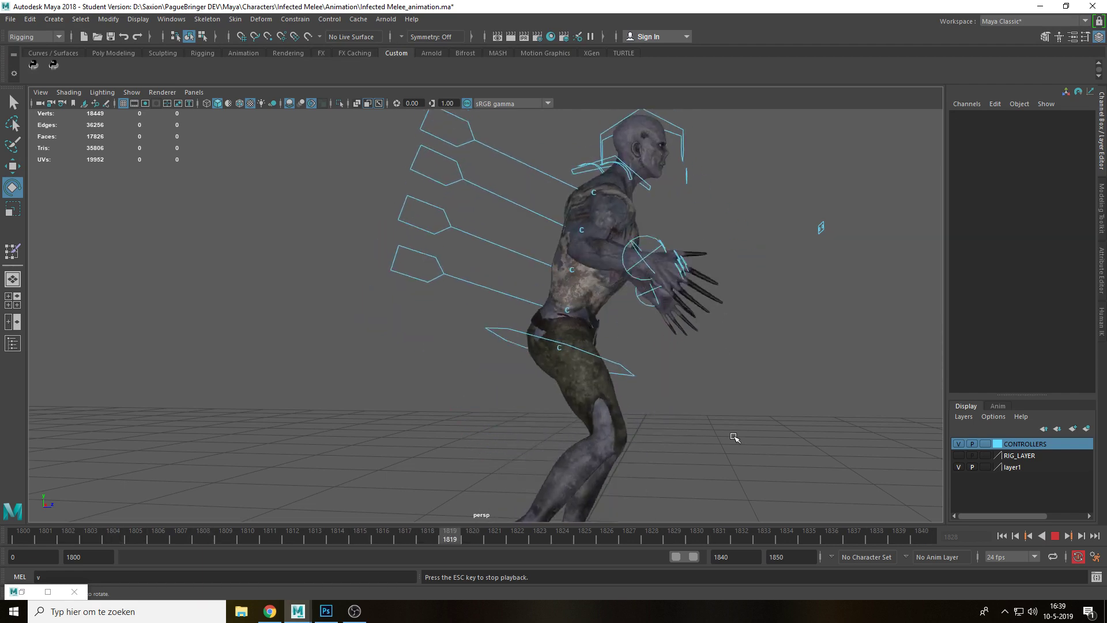
{"action": "key", "text": "Escape"}
{"action": "key", "text": "alt+v"}
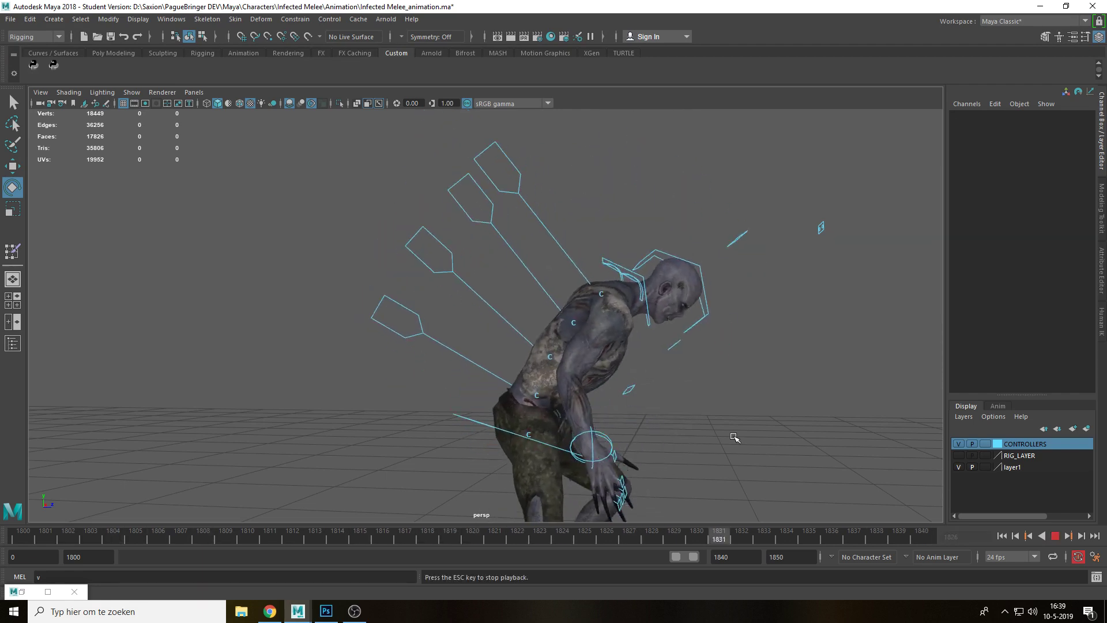
Stop playback, select the right wrist control at frame 1818 and save the scene
{"action": "key", "text": "Escape"}
{"action": "left_click_drag", "start_coordinate": [562, 534], "coordinate": [427, 536]}
{"action": "key", "text": "q"}
{"action": "left_click", "coordinate": [642, 281]}
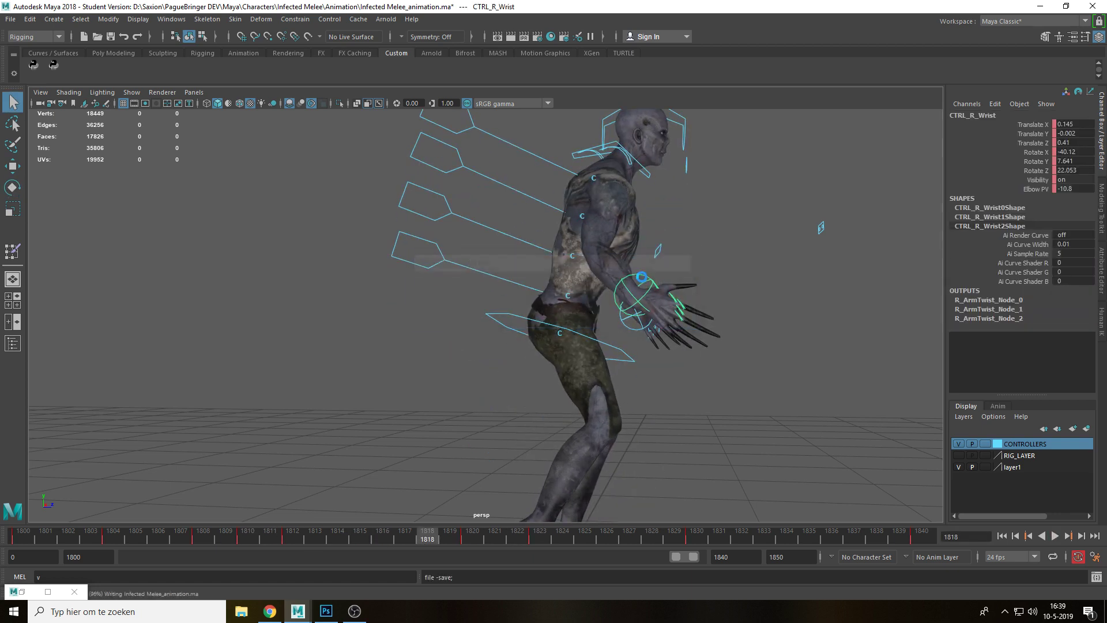
{"action": "key", "text": "ctrl+s"}
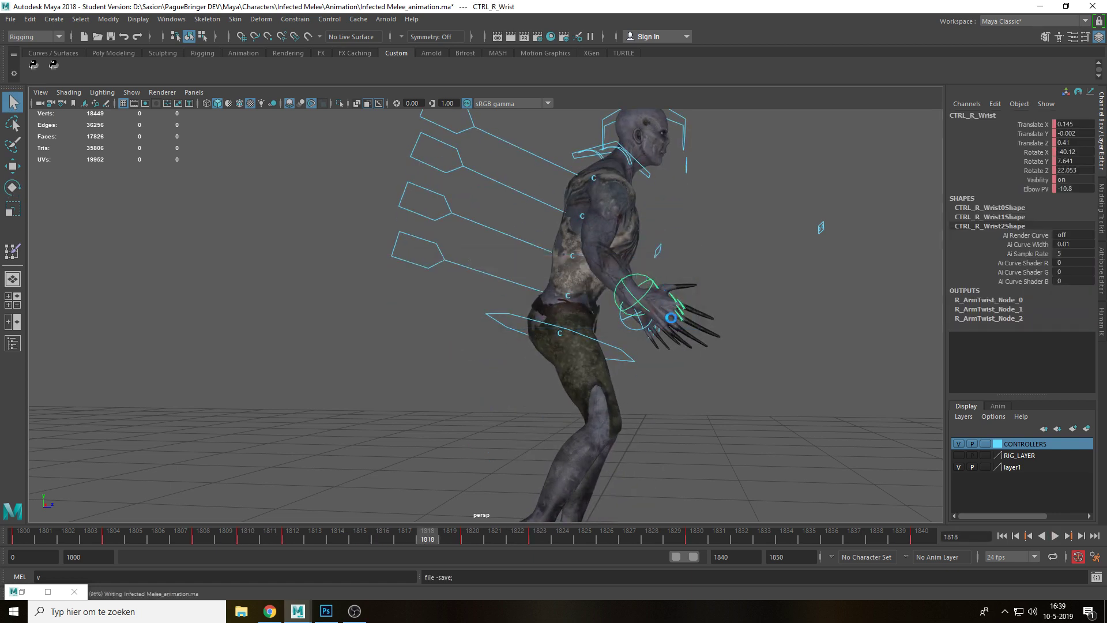
Play the full-body animation from a front three-quarter view and scrub from about frame 1810 to 1812
{"action": "left_click_drag", "start_coordinate": [737, 342], "coordinate": [664, 347], "text": "alt"}
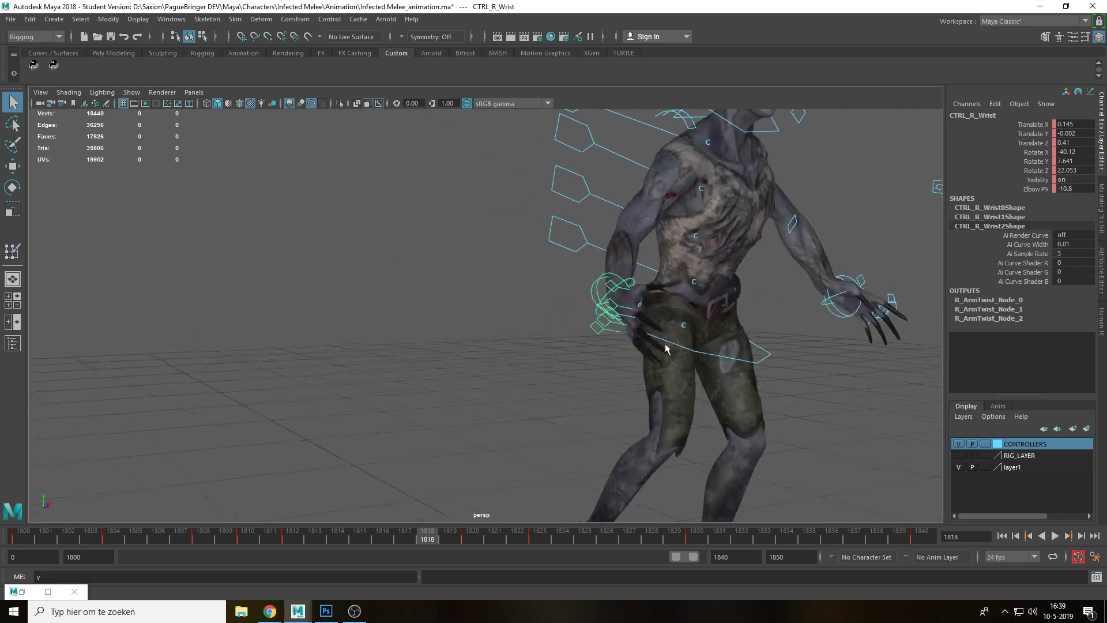
{"action": "key", "text": "alt+v"}
{"action": "right_click_drag", "start_coordinate": [790, 387], "coordinate": [644, 370], "text": "alt"}
{"action": "middle_click_drag", "start_coordinate": [644, 370], "coordinate": [576, 362], "text": "alt"}
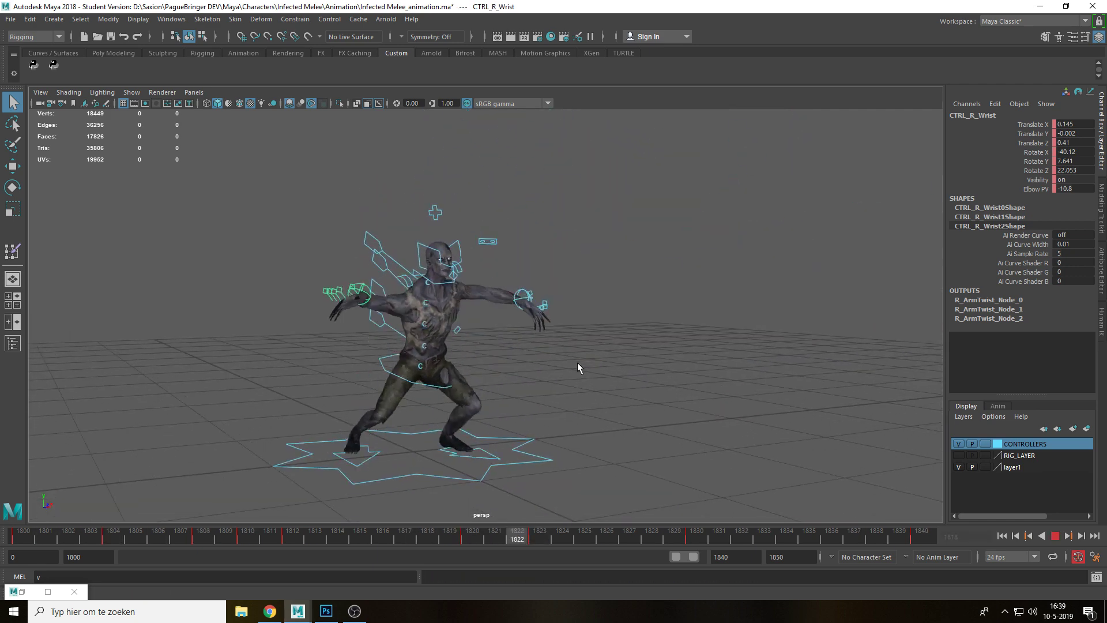
{"action": "key", "text": "alt+v"}
{"action": "left_click_drag", "start_coordinate": [245, 539], "coordinate": [292, 545]}
{"action": "right_click_drag", "start_coordinate": [430, 305], "coordinate": [523, 239], "text": "alt"}
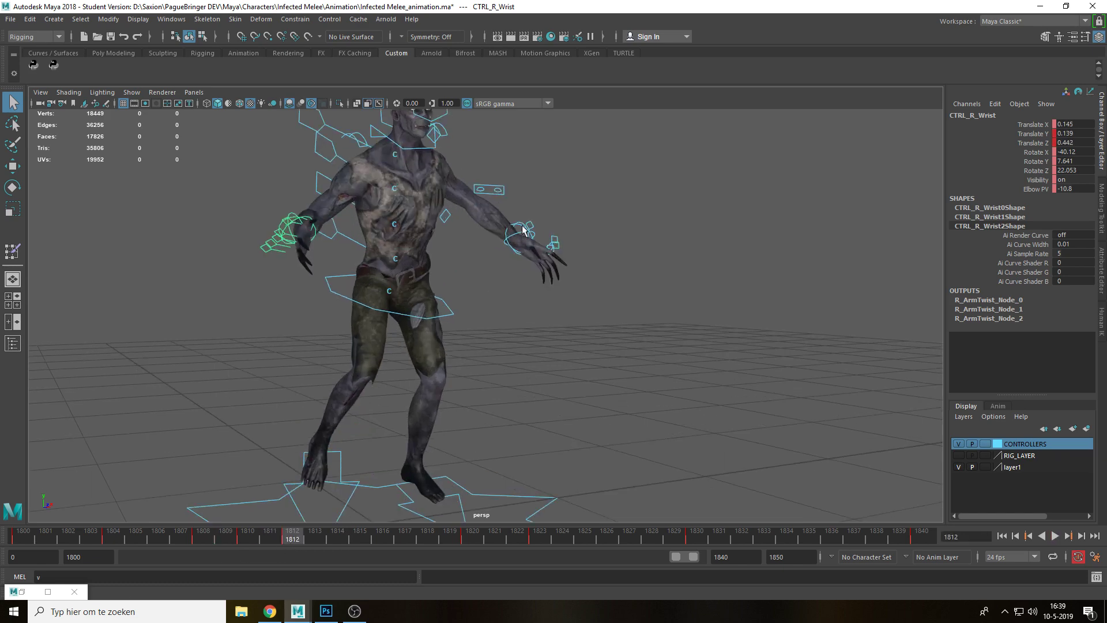
Add the left wrist control to the selection and show the right wrist's Translate Y curve in the Graph Editor
{"action": "left_click", "coordinate": [522, 226], "text": "shift"}
{"action": "left_click", "coordinate": [48, 592]}
{"action": "left_click", "coordinate": [70, 104]}
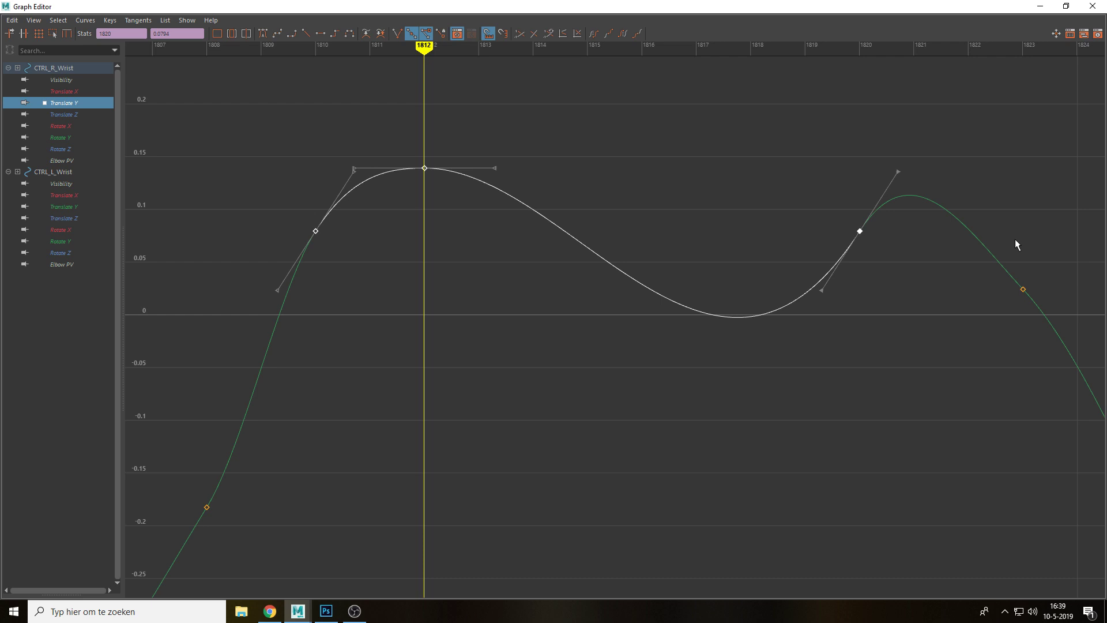
Lower the right wrist's Translate Y key at frame 1812 to about 0.0976 and make the tangent at frame 1820 shallower
{"action": "left_click", "coordinate": [683, 155]}
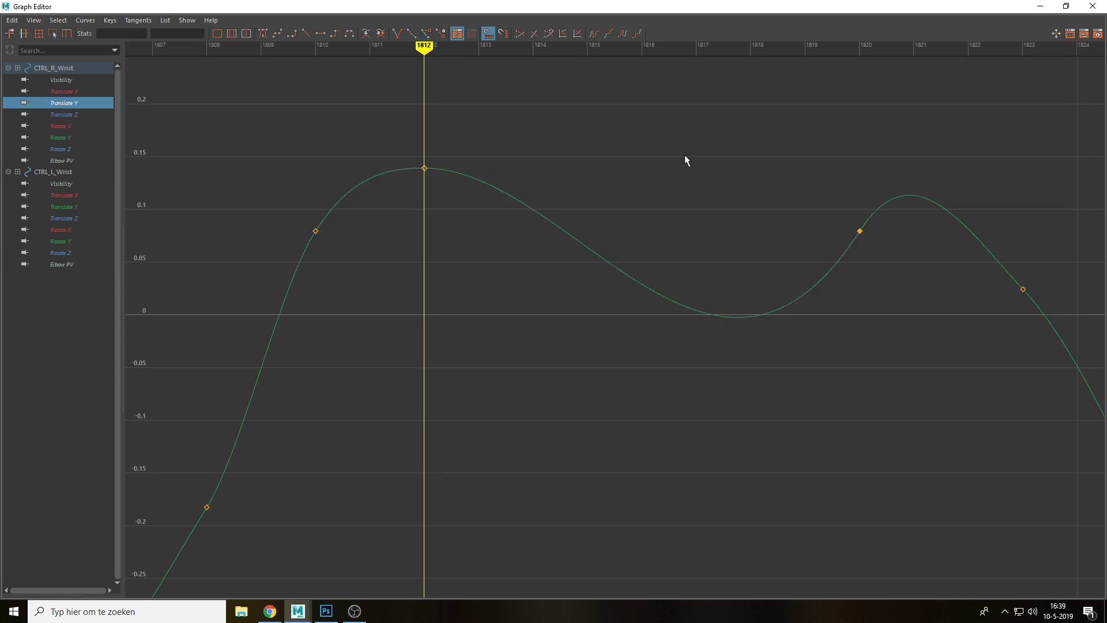
{"action": "right_click_drag", "start_coordinate": [684, 155], "coordinate": [662, 207], "text": "alt"}
{"action": "left_click_drag", "start_coordinate": [469, 183], "coordinate": [522, 262]}
{"action": "right_click_drag", "start_coordinate": [475, 252], "coordinate": [501, 225], "text": "alt"}
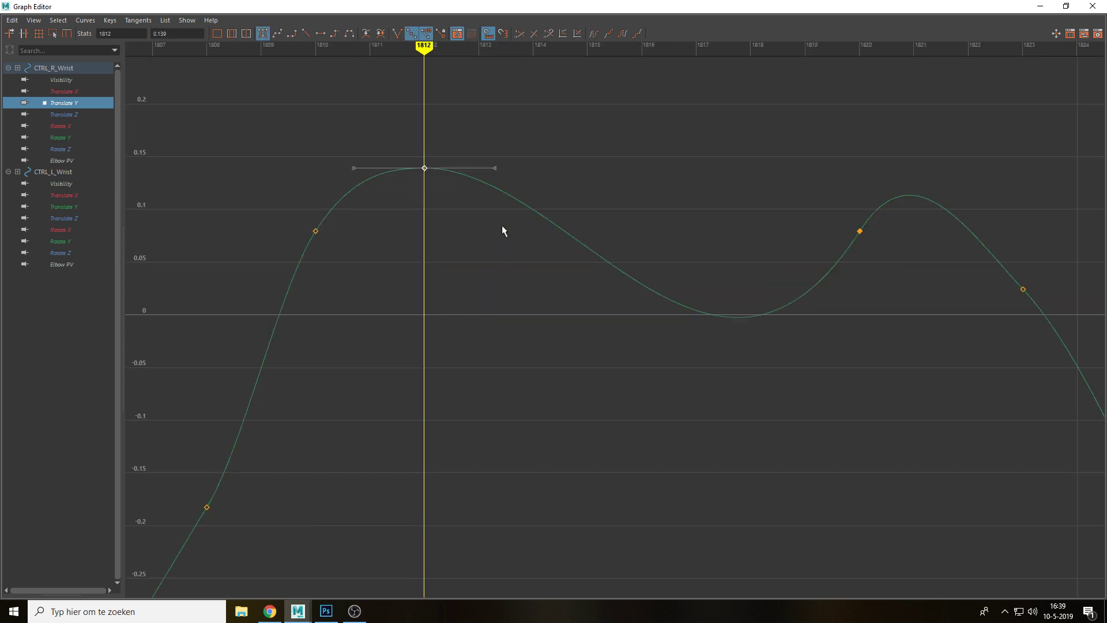
{"action": "left_click_drag", "start_coordinate": [275, 89], "coordinate": [946, 314]}
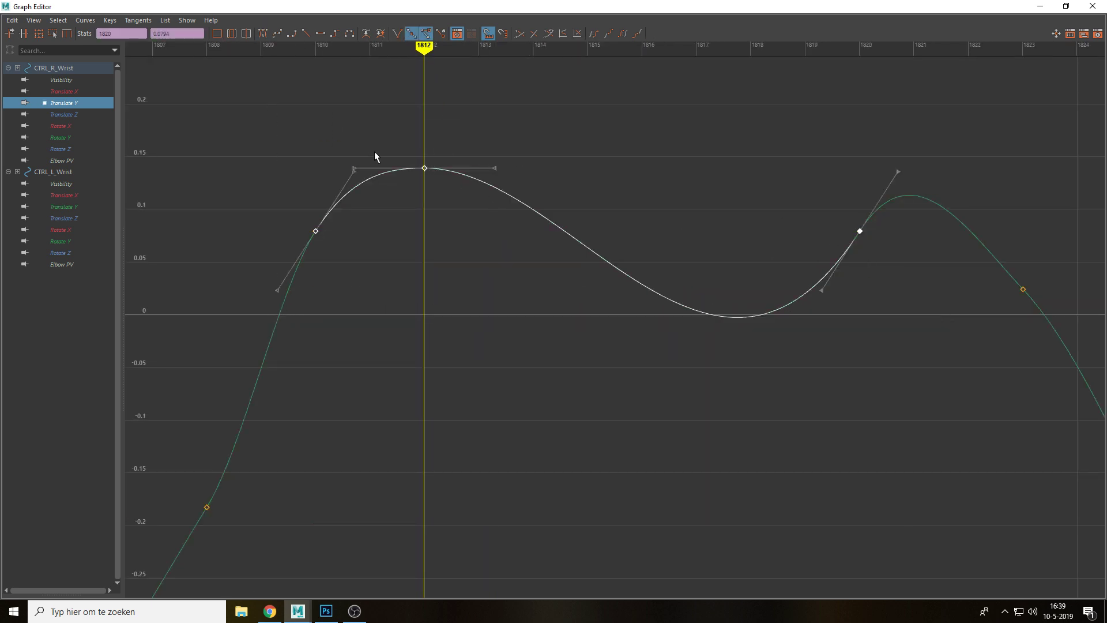
{"action": "left_click", "coordinate": [662, 136]}
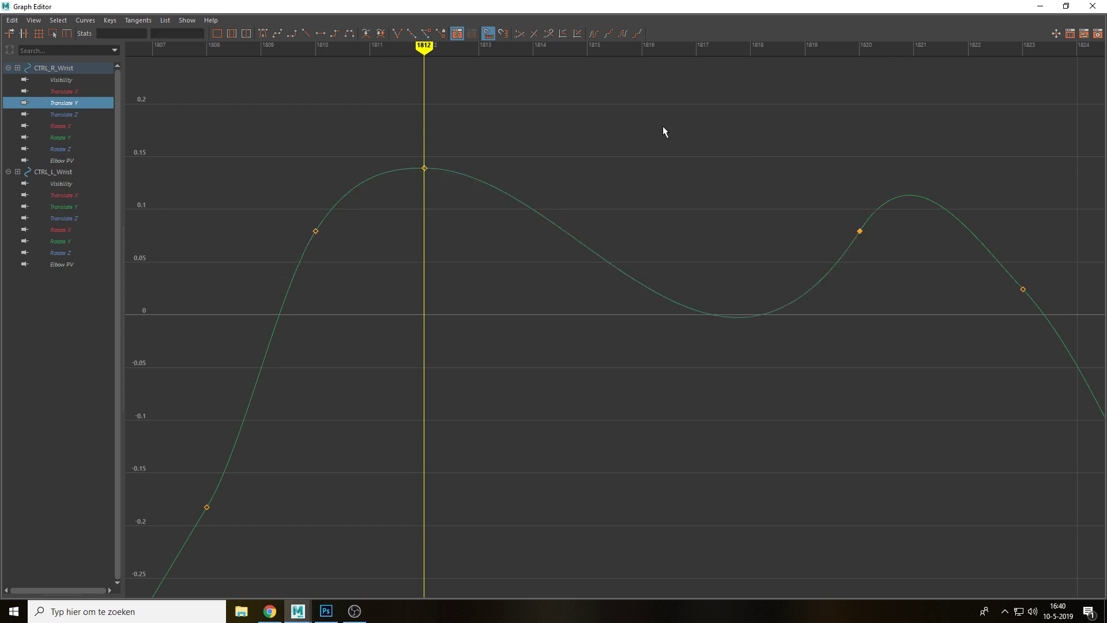
{"action": "left_click", "coordinate": [424, 169]}
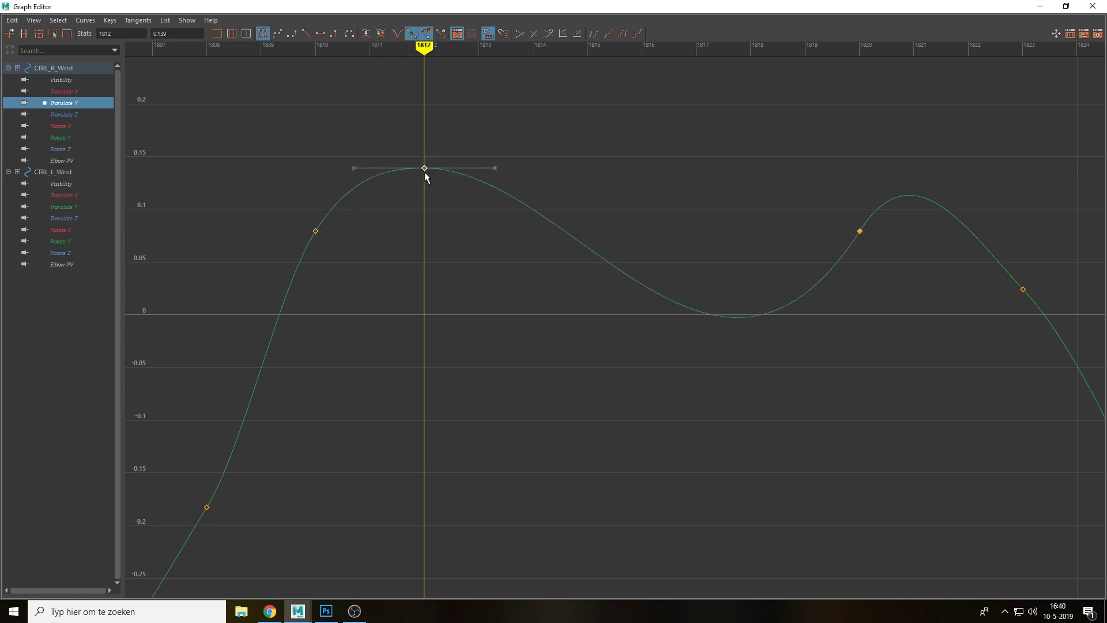
{"action": "left_click_drag", "start_coordinate": [423, 166], "coordinate": [427, 216]}
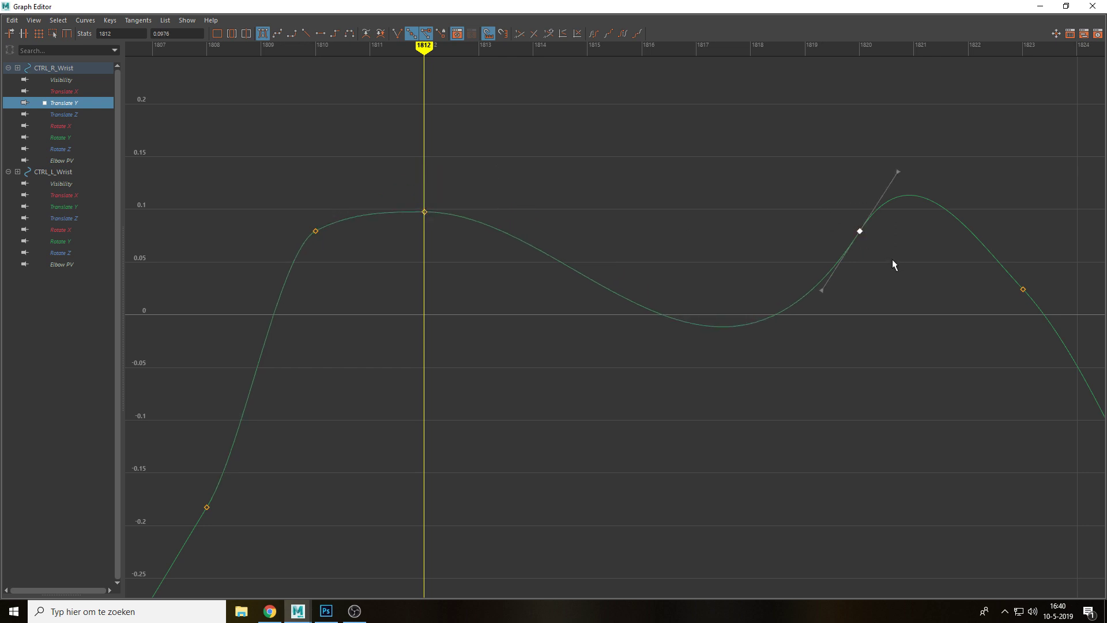
{"action": "left_click_drag", "start_coordinate": [821, 292], "coordinate": [798, 264]}
Play the animation in the viewport and scrub the arm motion between frames 1810 and 1813
{"action": "left_click", "coordinate": [1039, 6]}
{"action": "key", "text": "alt+v"}
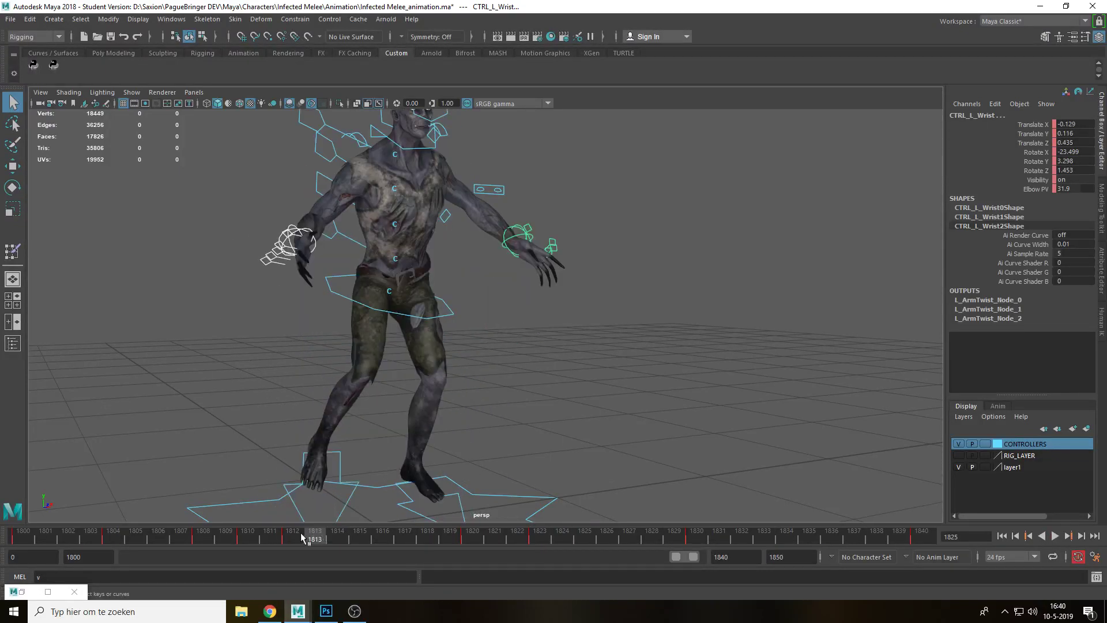
{"action": "left_click", "coordinate": [239, 540]}
{"action": "left_click_drag", "start_coordinate": [239, 542], "coordinate": [278, 543]}
{"action": "left_click", "coordinate": [278, 542]}
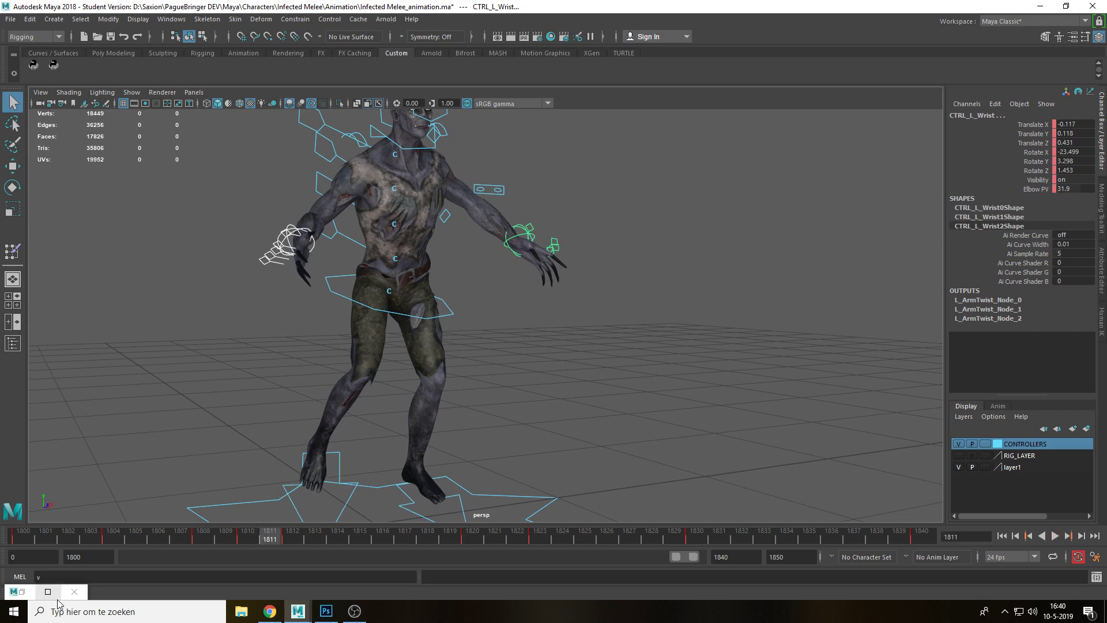
Lower the right wrist's Translate Y key at frame 1812 to about 0.0896 in the Graph Editor
{"action": "left_click", "coordinate": [48, 591]}
{"action": "left_click_drag", "start_coordinate": [478, 50], "coordinate": [427, 51]}
{"action": "left_click_drag", "start_coordinate": [379, 181], "coordinate": [455, 230]}
{"action": "key", "text": "f"}
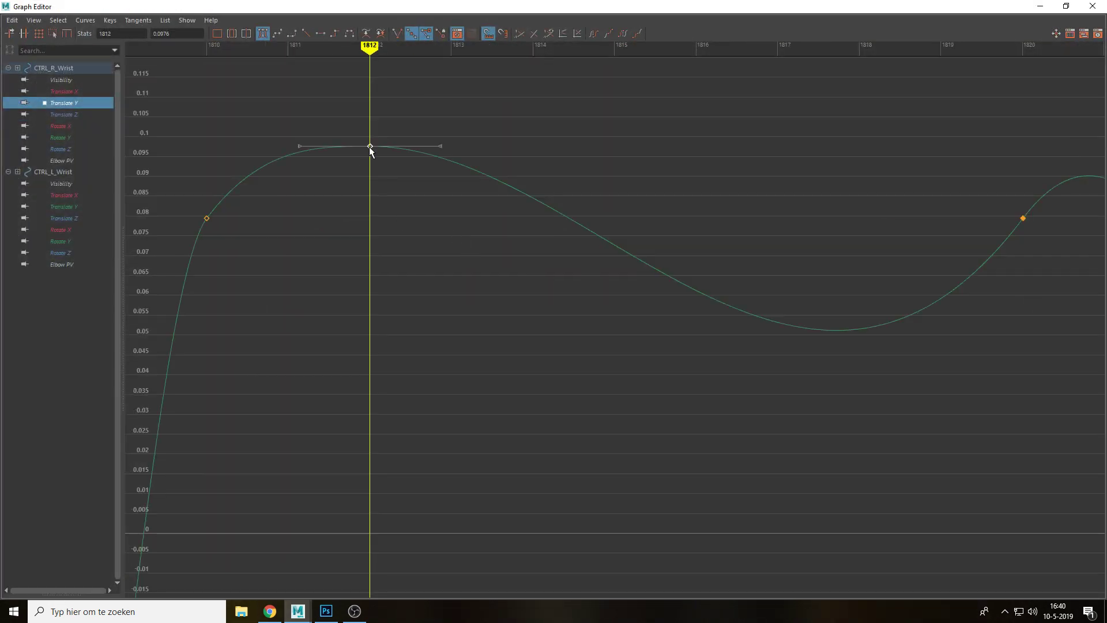
{"action": "middle_click_drag", "start_coordinate": [370, 149], "coordinate": [368, 179], "text": "shift"}
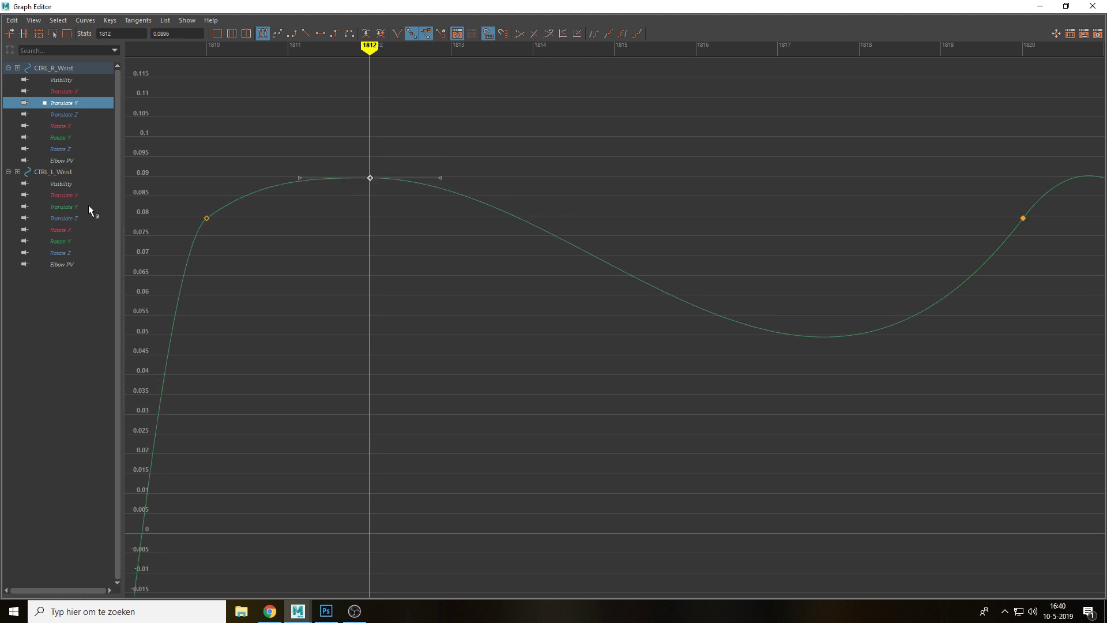
Lower the left wrist's Translate Y key at frame 1812 to about 0.0803
{"action": "left_click", "coordinate": [74, 206]}
{"action": "left_click_drag", "start_coordinate": [343, 159], "coordinate": [375, 191]}
{"action": "key", "text": "f"}
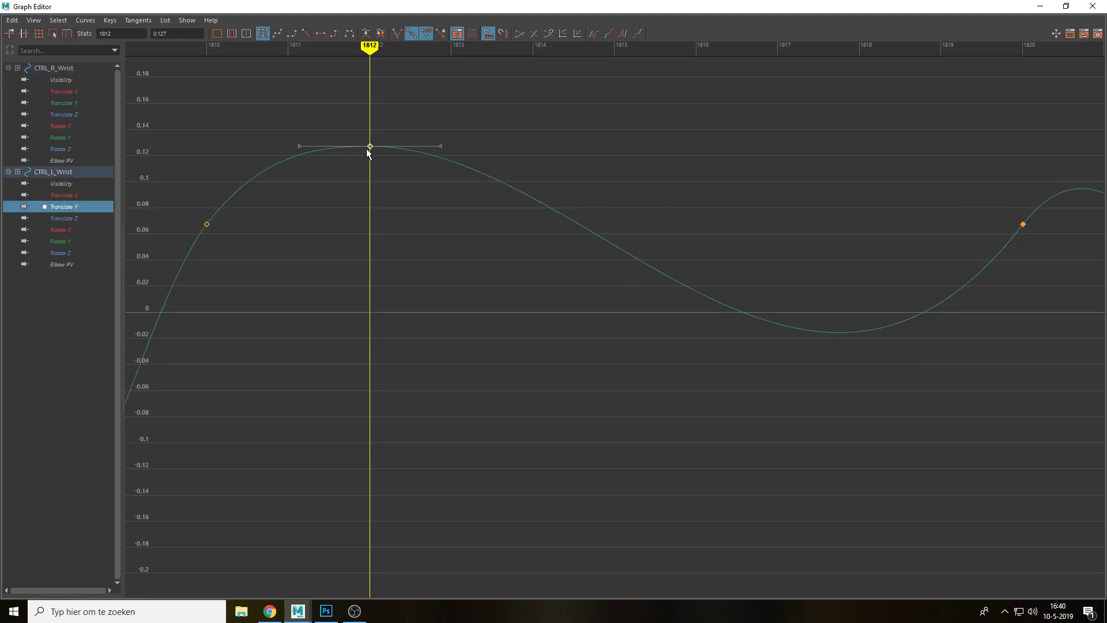
{"action": "middle_click_drag", "start_coordinate": [367, 151], "coordinate": [367, 213], "text": "shift"}
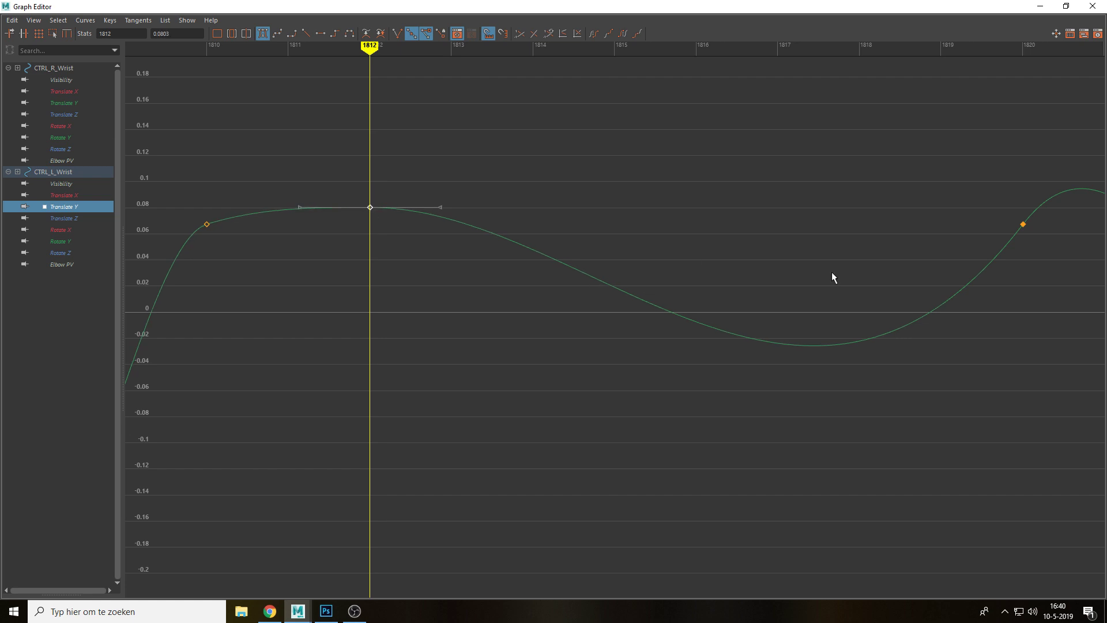
Make the tangent of the left wrist's Translate Y key at frame 1820 shallower and minimize the Graph Editor
{"action": "left_click_drag", "start_coordinate": [1041, 204], "coordinate": [1000, 245]}
{"action": "left_click", "coordinate": [980, 280]}
{"action": "middle_click_drag", "start_coordinate": [980, 279], "coordinate": [952, 241]}
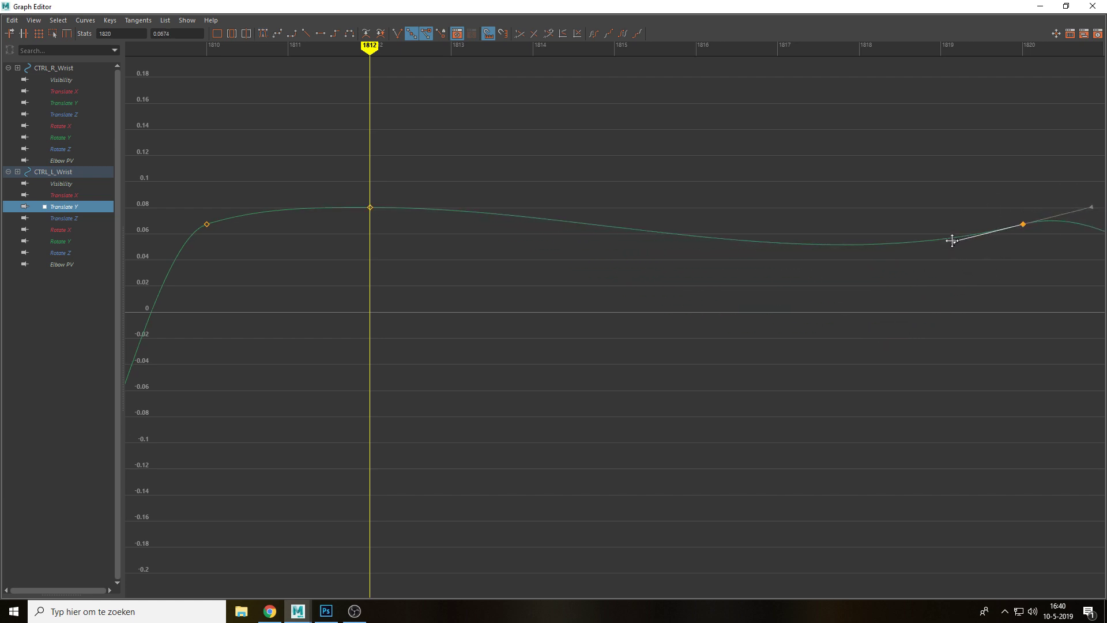
{"action": "left_click", "coordinate": [1040, 7]}
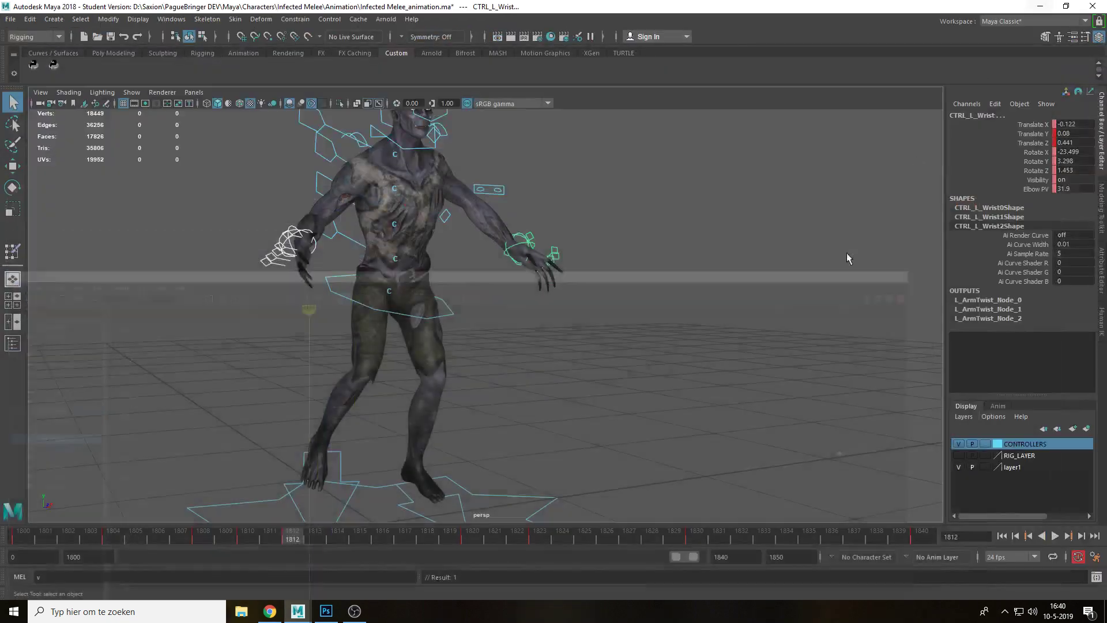
Play the animation from the front and scrub the arm motion between about frames 1817 and 1823
{"action": "key", "text": "alt+v"}
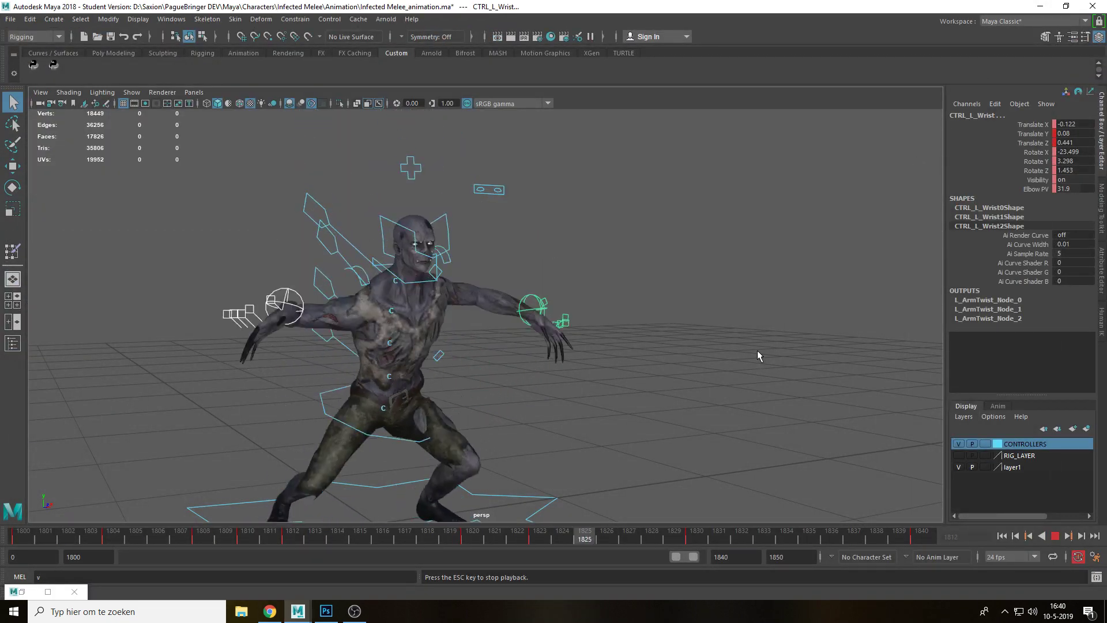
{"action": "left_click_drag", "start_coordinate": [670, 355], "coordinate": [573, 344], "text": "alt"}
{"action": "key", "text": "alt+v"}
{"action": "middle_click_drag", "start_coordinate": [576, 398], "coordinate": [614, 362], "text": "alt"}
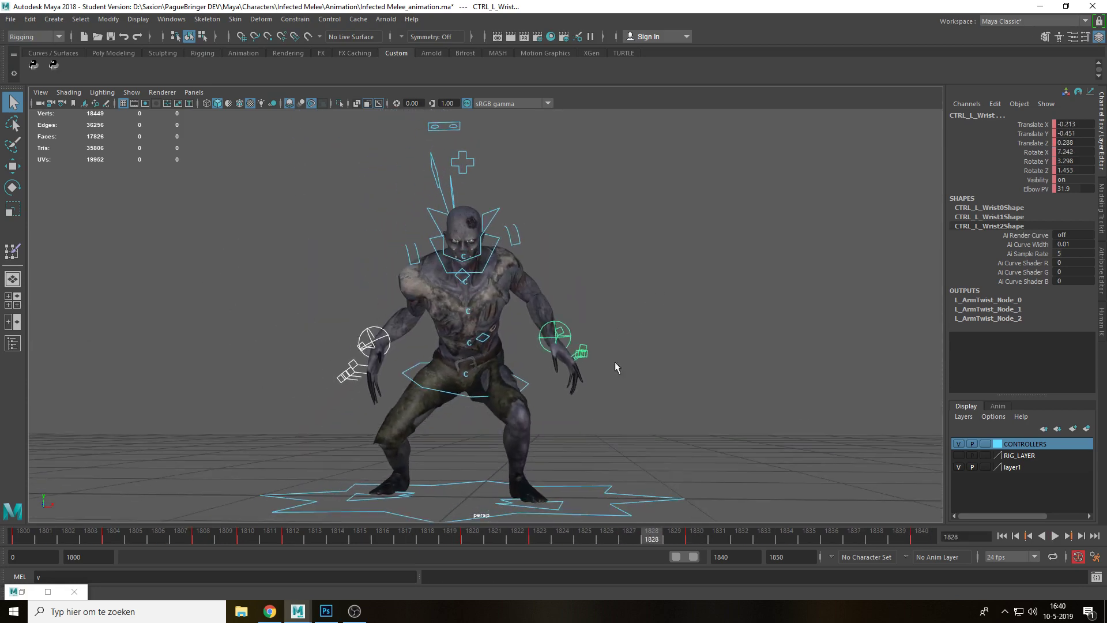
{"action": "left_click_drag", "start_coordinate": [395, 533], "coordinate": [540, 539]}
{"action": "left_click", "coordinate": [646, 349]}
Scrub to frame 1824 in a side view, select the left foot control and save the scene
{"action": "left_click_drag", "start_coordinate": [605, 346], "coordinate": [689, 358], "text": "alt"}
{"action": "left_click_drag", "start_coordinate": [477, 542], "coordinate": [553, 548]}
{"action": "left_click", "coordinate": [476, 494]}
{"action": "key", "text": "ctrl+s"}
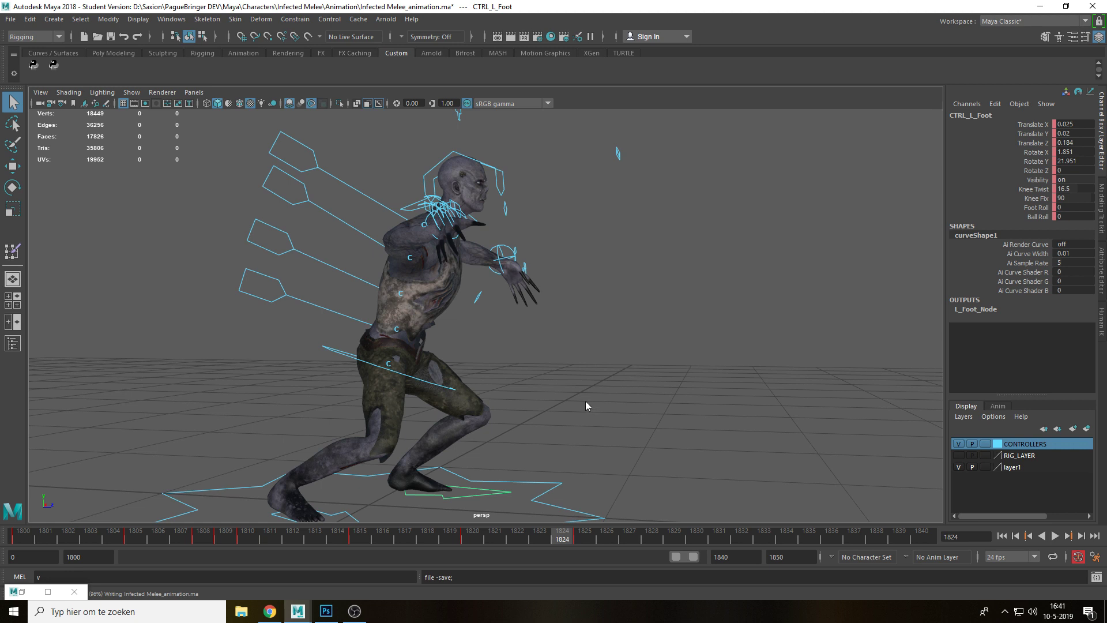
Set the left foot control's Translate Y to 0 at frame 1823 and check the foot contact by playing the animation
{"action": "mouse_move", "coordinate": [547, 539]}
{"action": "left_mouse_down"}
{"action": "mouse_move", "coordinate": [468, 539]}
{"action": "mouse_move", "coordinate": [534, 542]}
{"action": "left_mouse_up"}
{"action": "scroll", "coordinate": [530, 385], "scroll_direction": "up", "scroll_amount": 2}
{"action": "middle_click_drag", "start_coordinate": [540, 454], "coordinate": [602, 370], "text": "alt"}
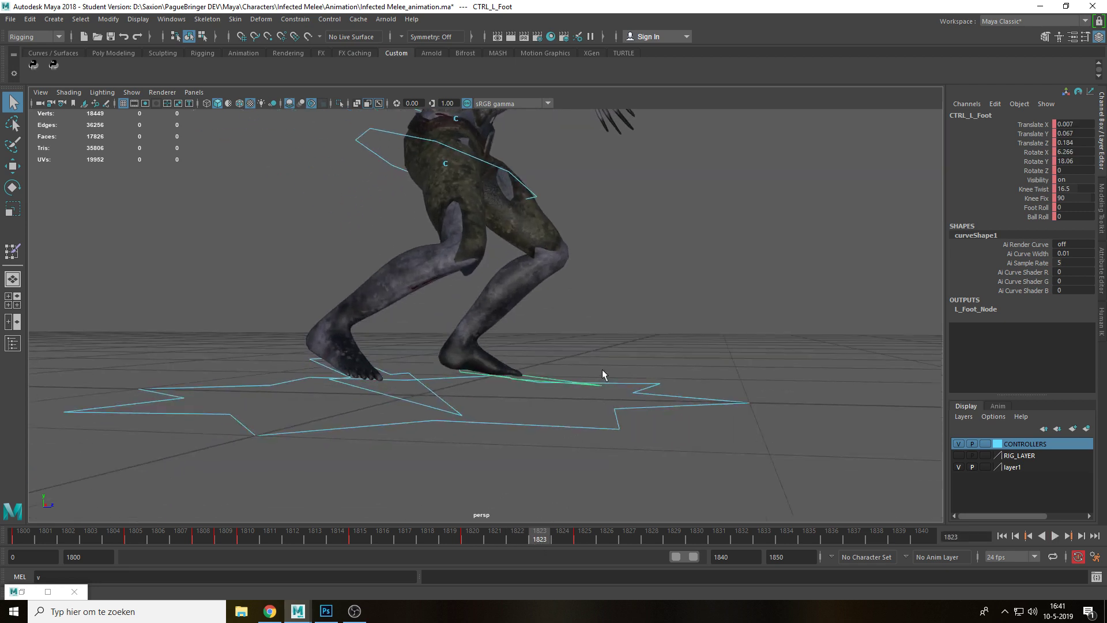
{"action": "key", "text": "Return"}
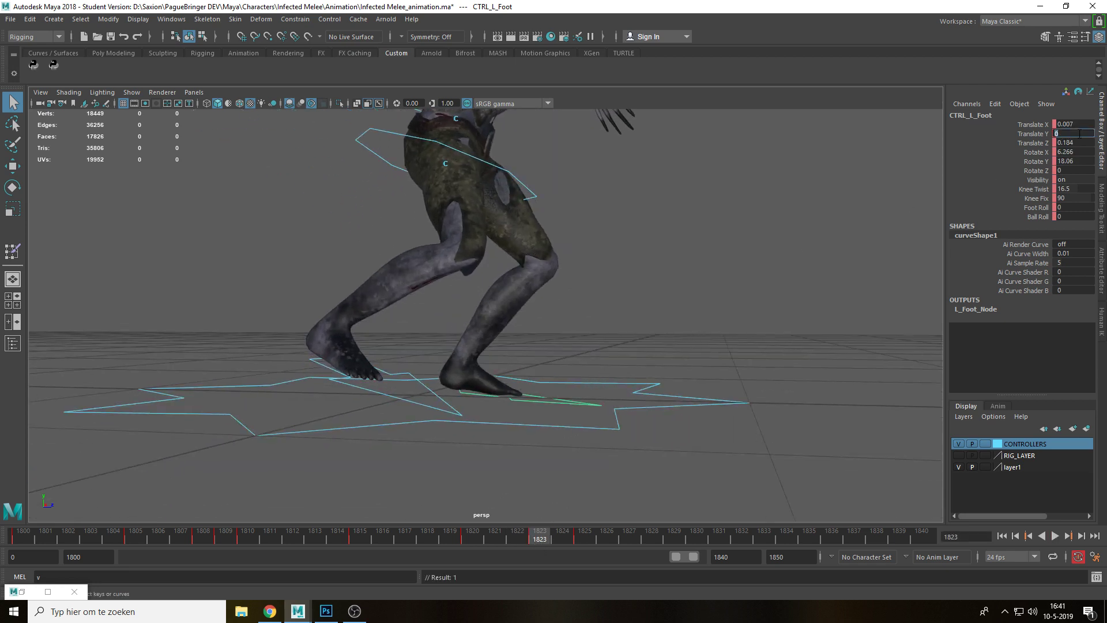
{"action": "middle_click_drag", "start_coordinate": [500, 378], "coordinate": [517, 425], "text": "alt"}
{"action": "mouse_move", "coordinate": [545, 536]}
{"action": "left_mouse_down"}
{"action": "mouse_move", "coordinate": [473, 538]}
{"action": "mouse_move", "coordinate": [539, 539]}
{"action": "left_mouse_up"}
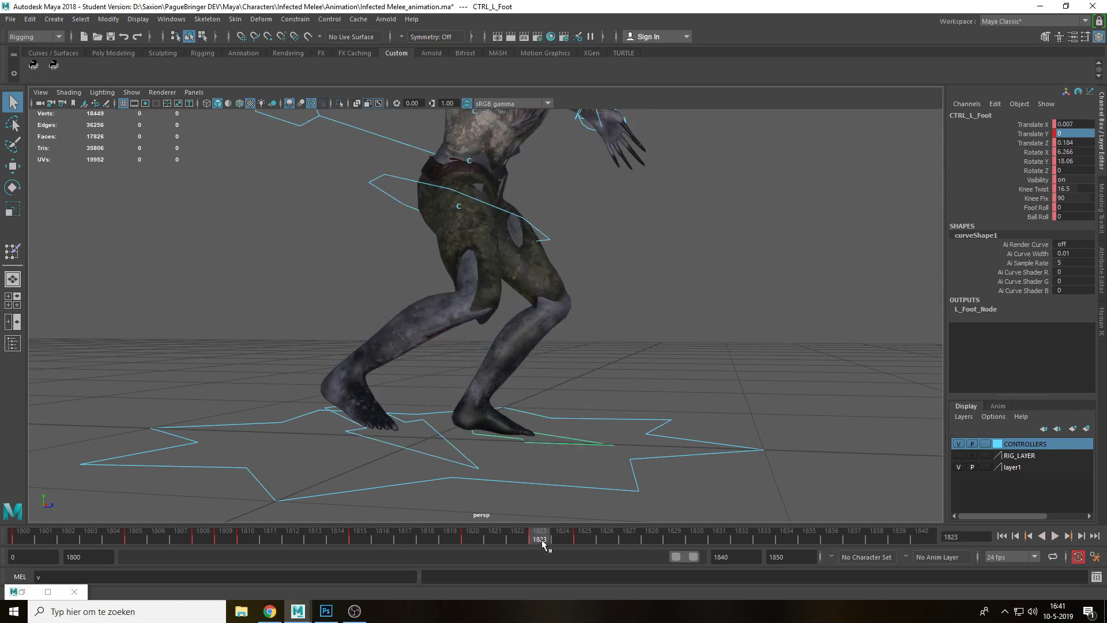
{"action": "key", "text": "alt+v"}
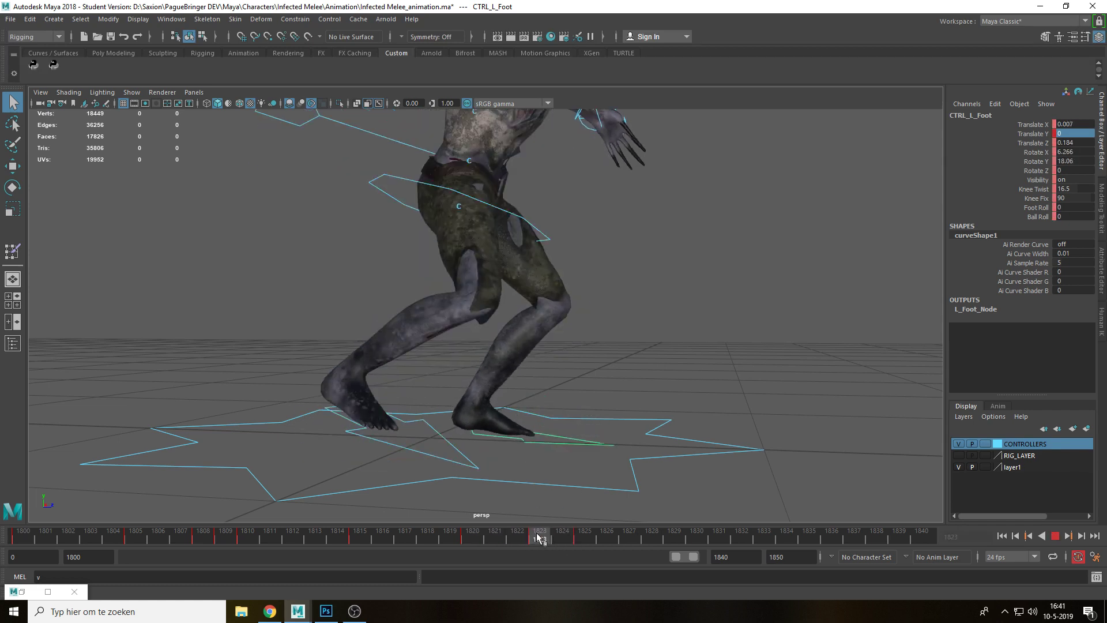
{"action": "mouse_move", "coordinate": [538, 537]}
{"action": "left_mouse_down"}
{"action": "mouse_move", "coordinate": [572, 537]}
{"action": "mouse_move", "coordinate": [493, 537]}
{"action": "mouse_move", "coordinate": [588, 540]}
{"action": "mouse_move", "coordinate": [545, 538]}
{"action": "left_mouse_up"}
Set the left foot control's Rotate X to 0 at frame 1823 and replay the animation
{"action": "double_click", "coordinate": [1072, 153]}
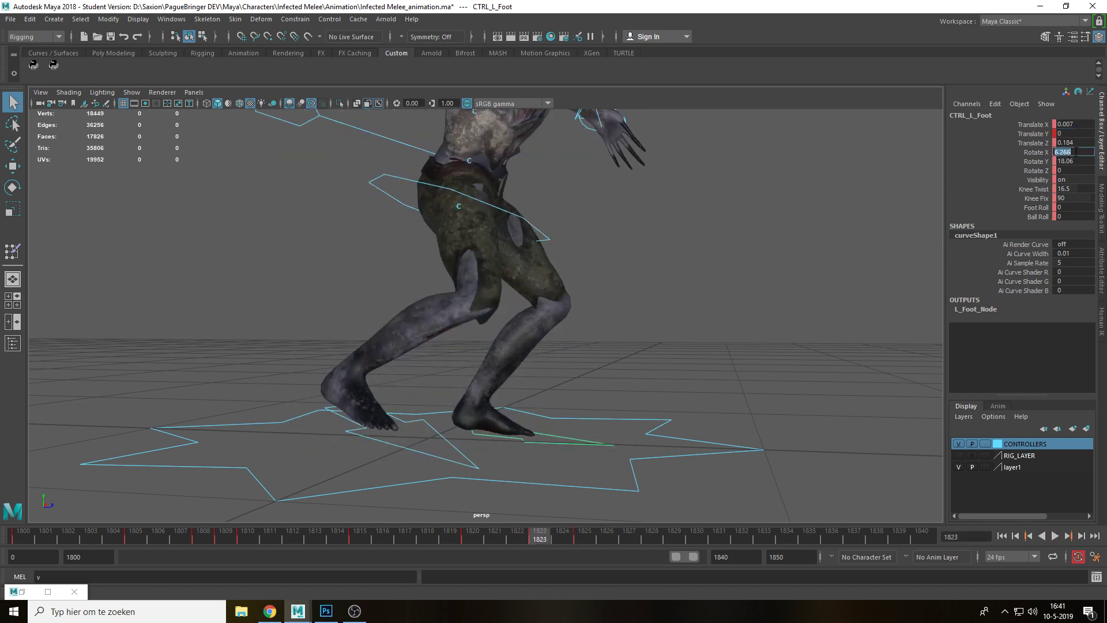
{"action": "type", "text": "0"}
{"action": "key", "text": "Return"}
{"action": "key", "text": "alt+v"}
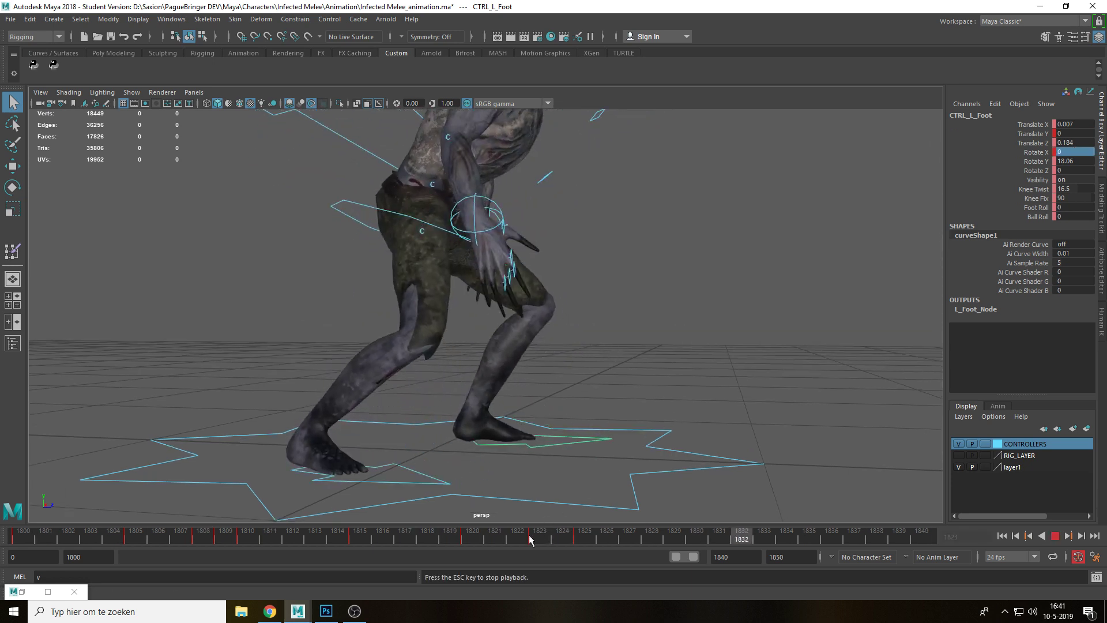
At frame 1824, set the right foot control's Translate Y and Rotate X to 0 and its Foot Roll to about 27.3
{"action": "left_click_drag", "start_coordinate": [471, 538], "coordinate": [540, 537]}
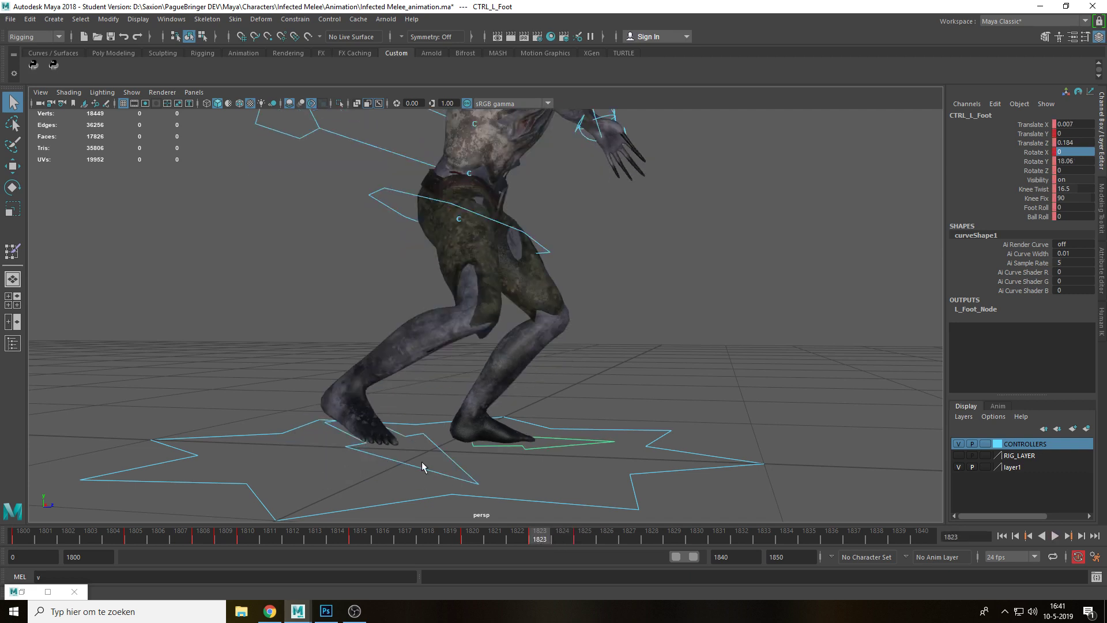
{"action": "left_click", "coordinate": [422, 466]}
{"action": "left_click", "coordinate": [555, 539]}
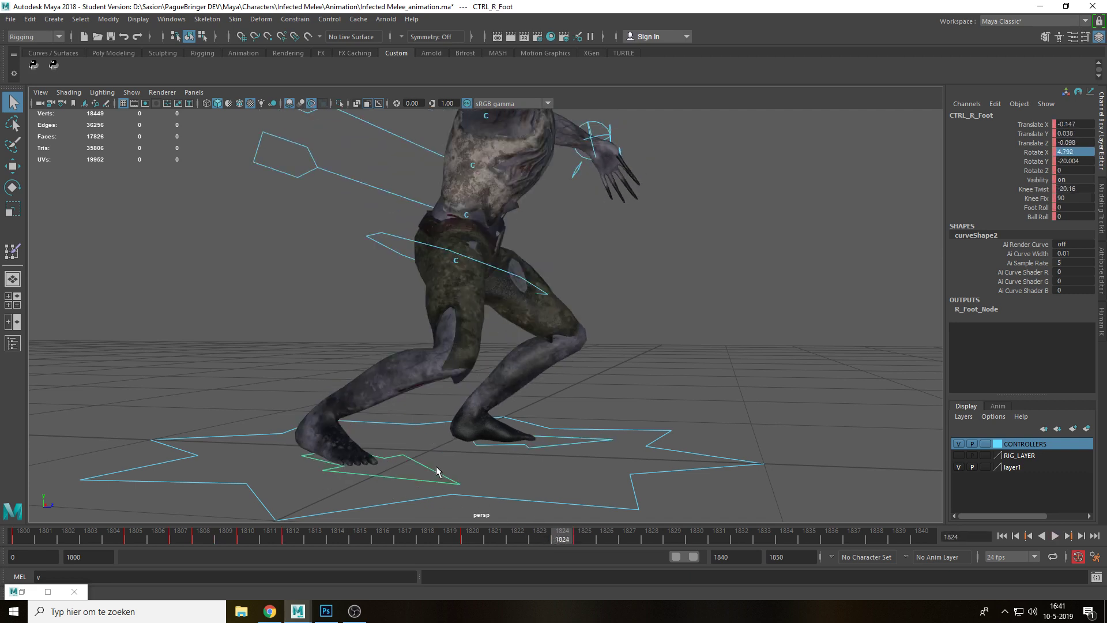
{"action": "left_click_drag", "start_coordinate": [436, 471], "coordinate": [817, 305], "text": "alt"}
{"action": "double_click", "coordinate": [1074, 133]}
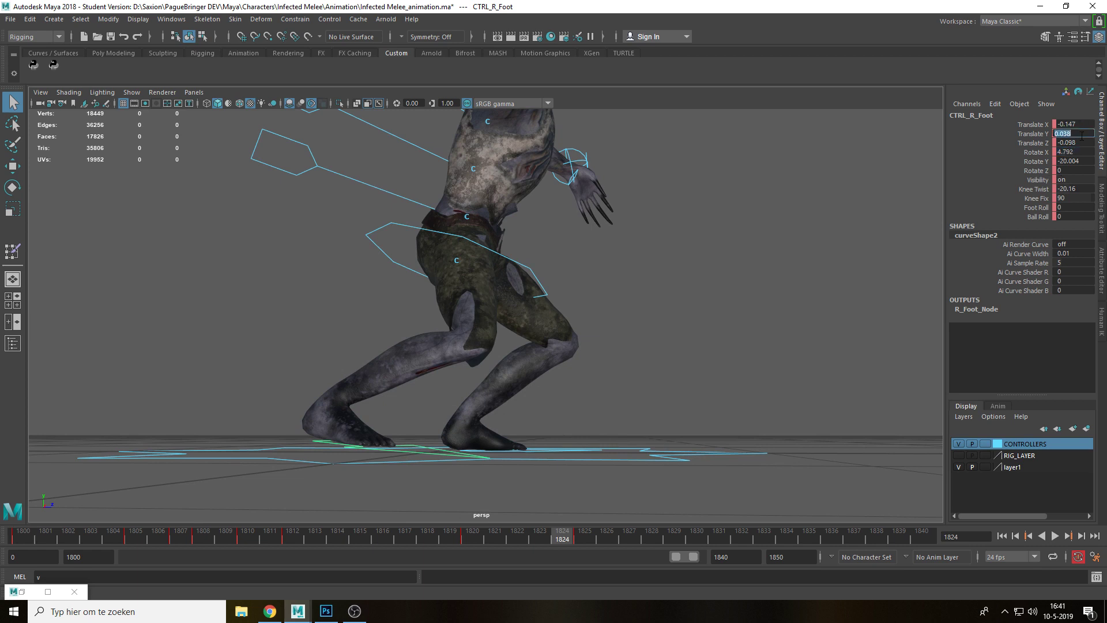
{"action": "type", "text": "0"}
{"action": "key", "text": "Return"}
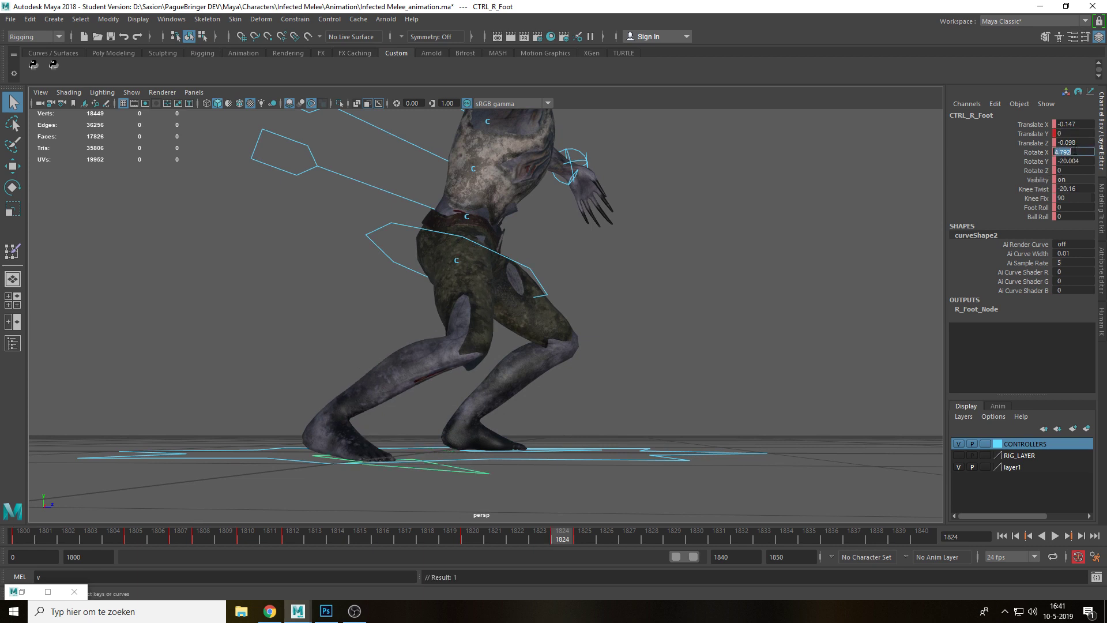
{"action": "type", "text": "0"}
{"action": "key", "text": "Return"}
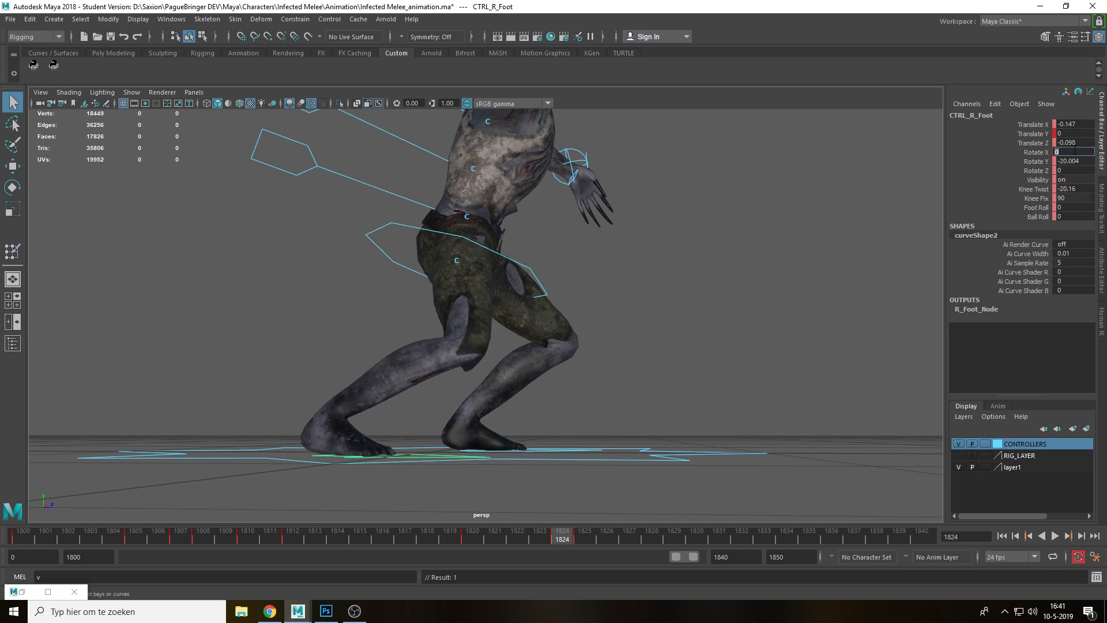
{"action": "left_click", "coordinate": [1040, 208]}
{"action": "middle_click_drag", "start_coordinate": [642, 321], "coordinate": [799, 323]}
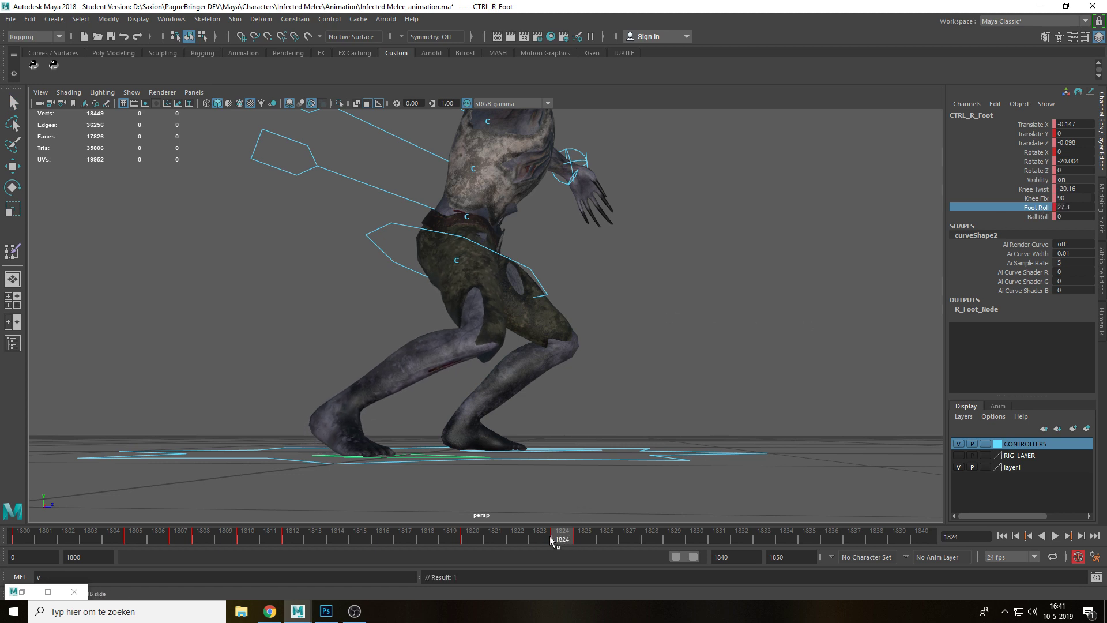
Set the right foot control's Foot Roll to 0 at frame 1823 and replay the animation to check the foot contact
{"action": "key", "text": "alt+v"}
{"action": "left_click", "coordinate": [474, 538]}
{"action": "left_click_drag", "start_coordinate": [491, 536], "coordinate": [539, 536]}
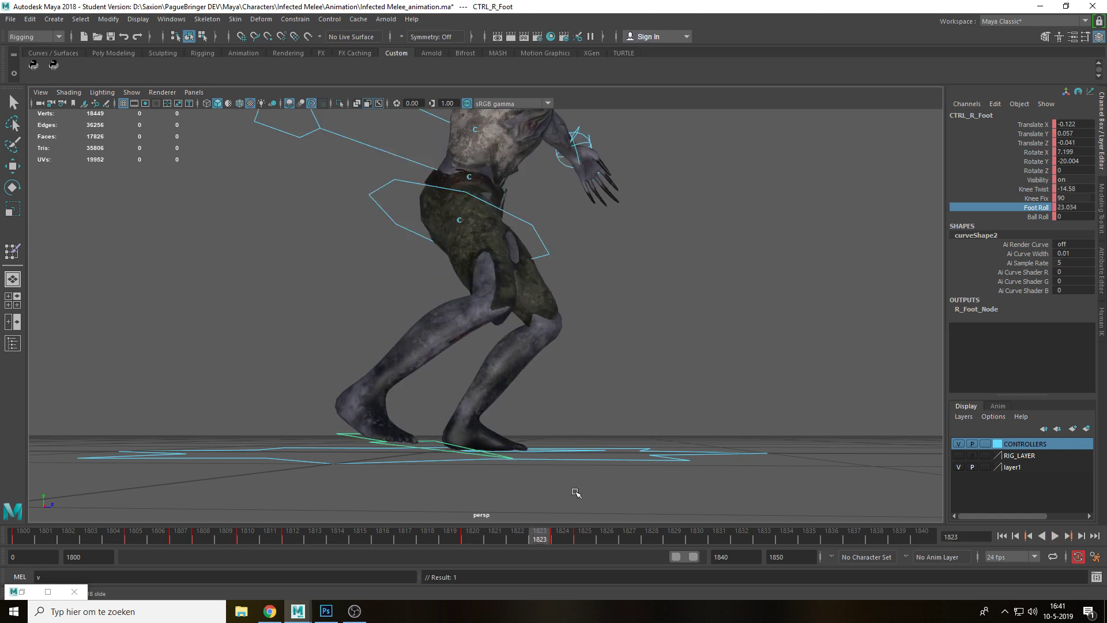
{"action": "left_click", "coordinate": [1069, 207]}
{"action": "type", "text": "0"}
{"action": "key", "text": "Return"}
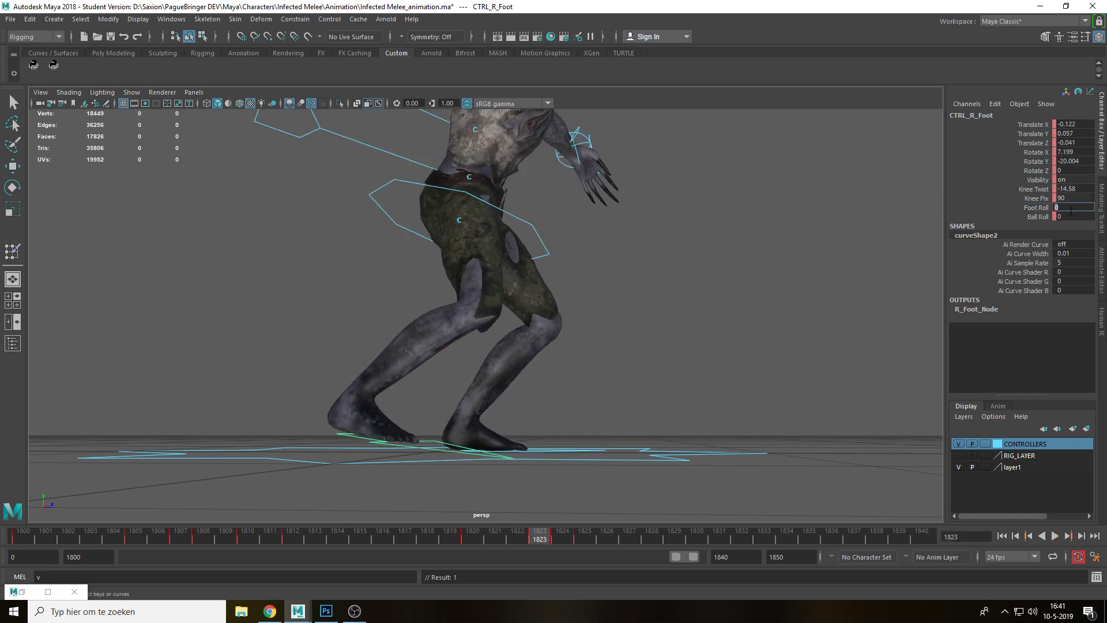
{"action": "left_click_drag", "start_coordinate": [543, 536], "coordinate": [584, 540]}
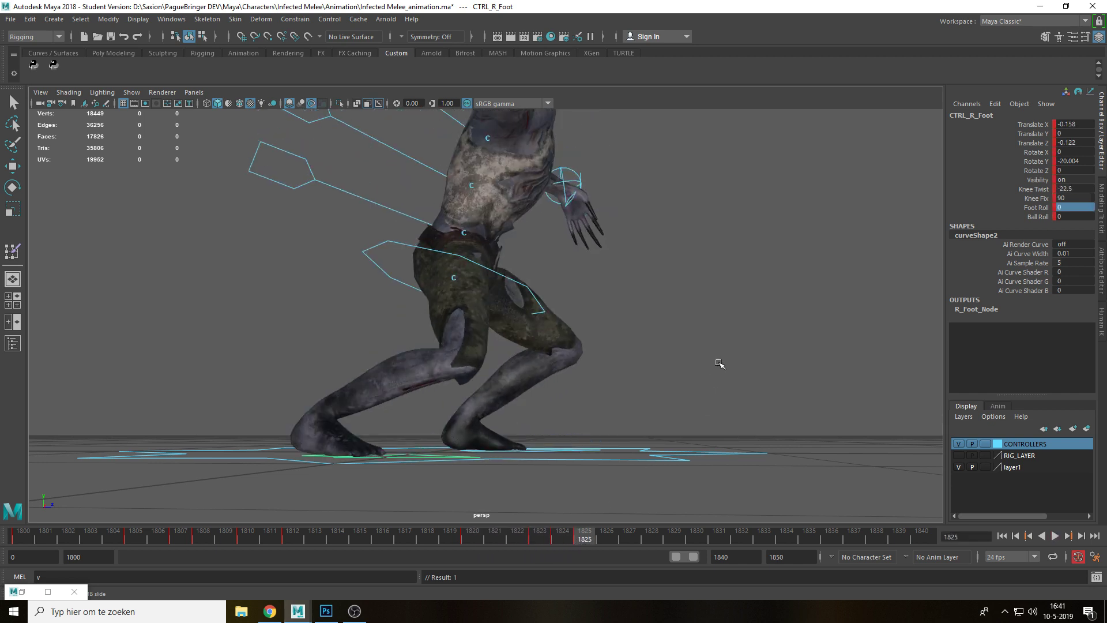
{"action": "key", "text": "alt+v"}
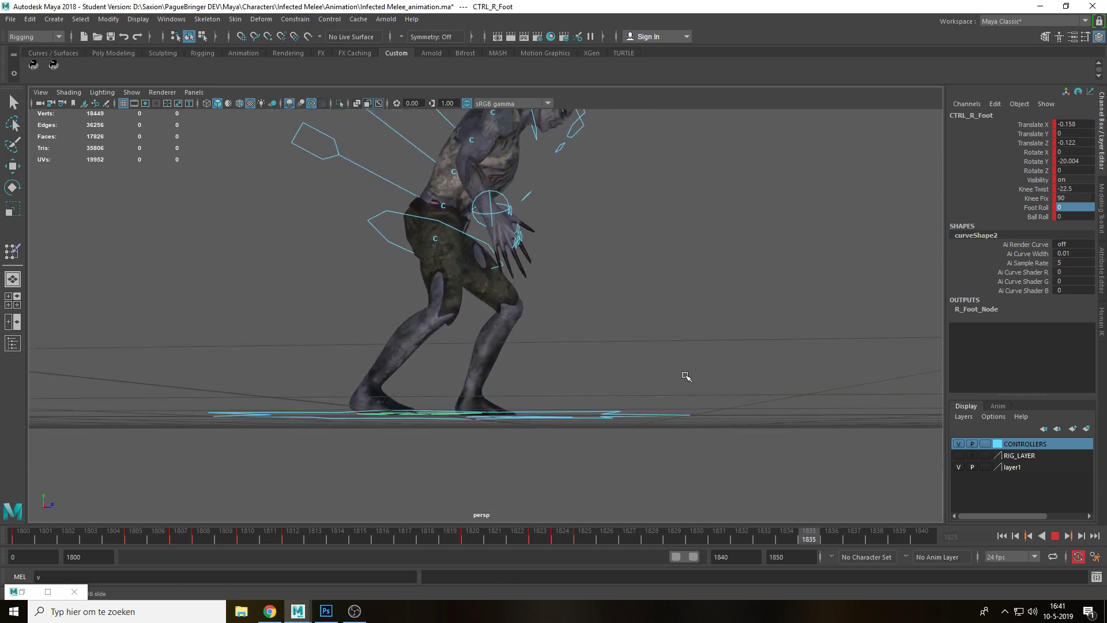
{"action": "key", "text": "Escape"}
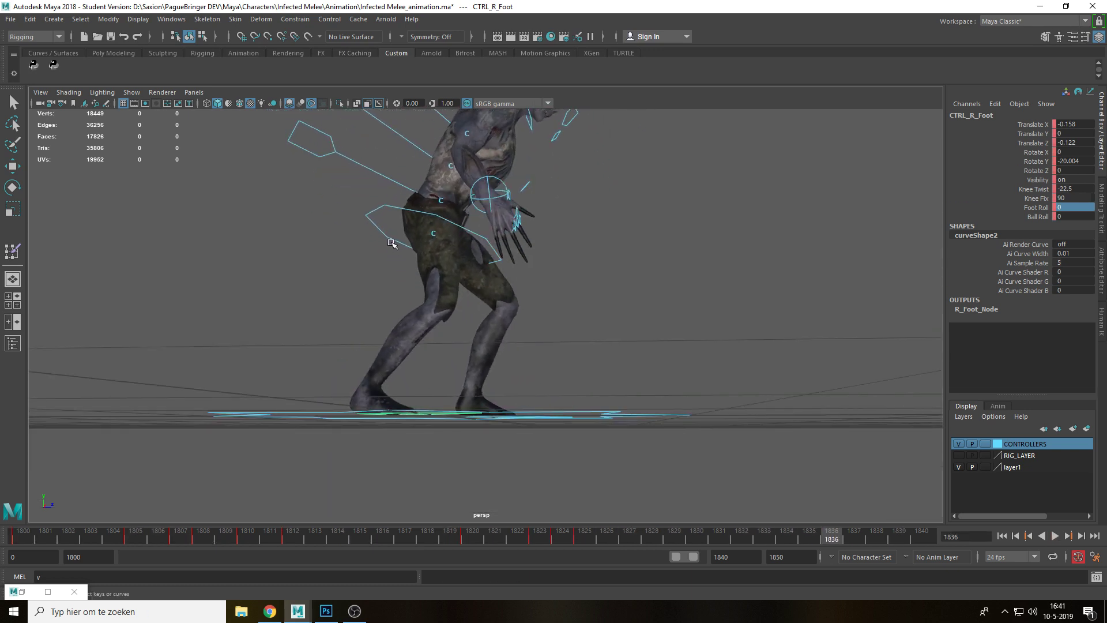
Select the pelvis control and save the scene
{"action": "key", "text": "q"}
{"action": "left_click", "coordinate": [391, 243]}
{"action": "key", "text": "ctrl+s"}
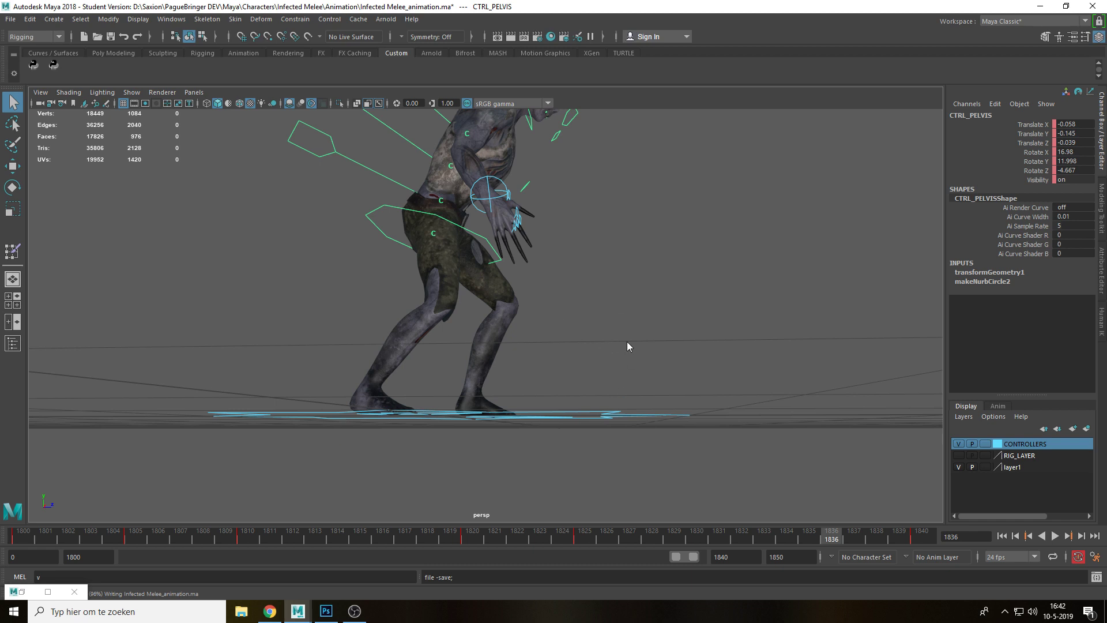
Show the pelvis control's Translate Y curve in the Graph Editor, framed around its key at frame 1825
{"action": "left_click_drag", "start_coordinate": [627, 341], "coordinate": [551, 311], "text": "alt"}
{"action": "middle_click_drag", "start_coordinate": [551, 312], "coordinate": [550, 400], "text": "alt"}
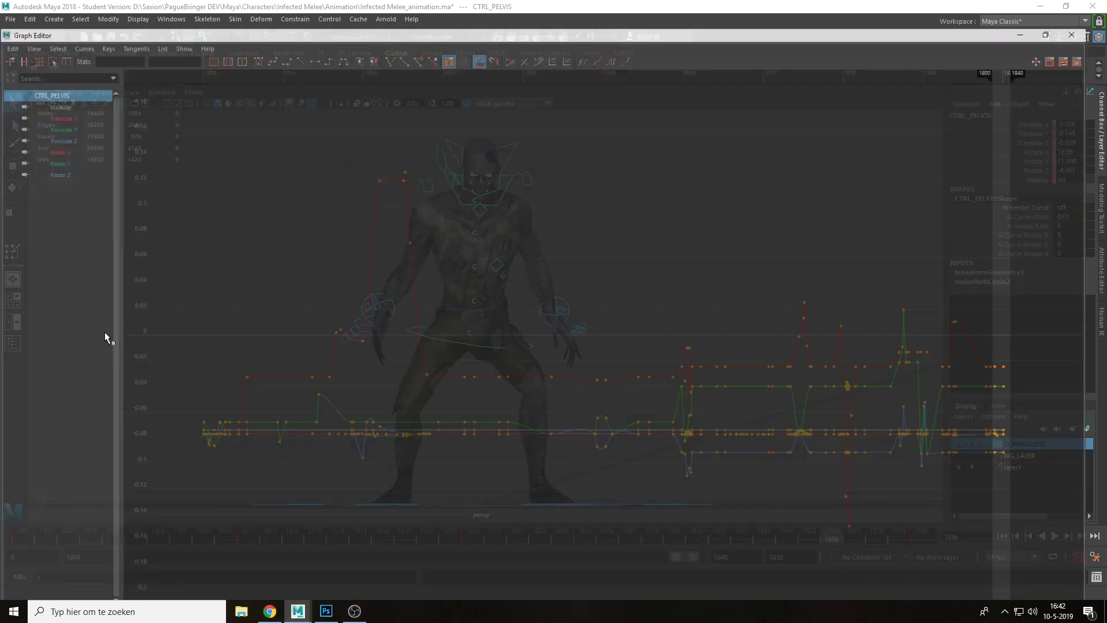
{"action": "left_click", "coordinate": [52, 592]}
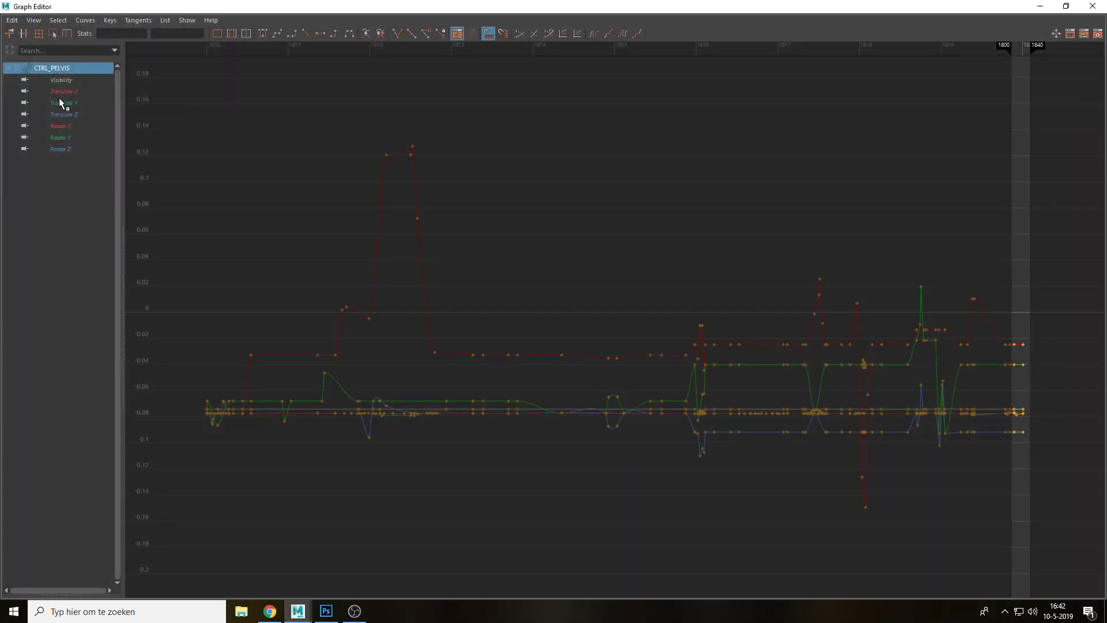
{"action": "left_click", "coordinate": [60, 103]}
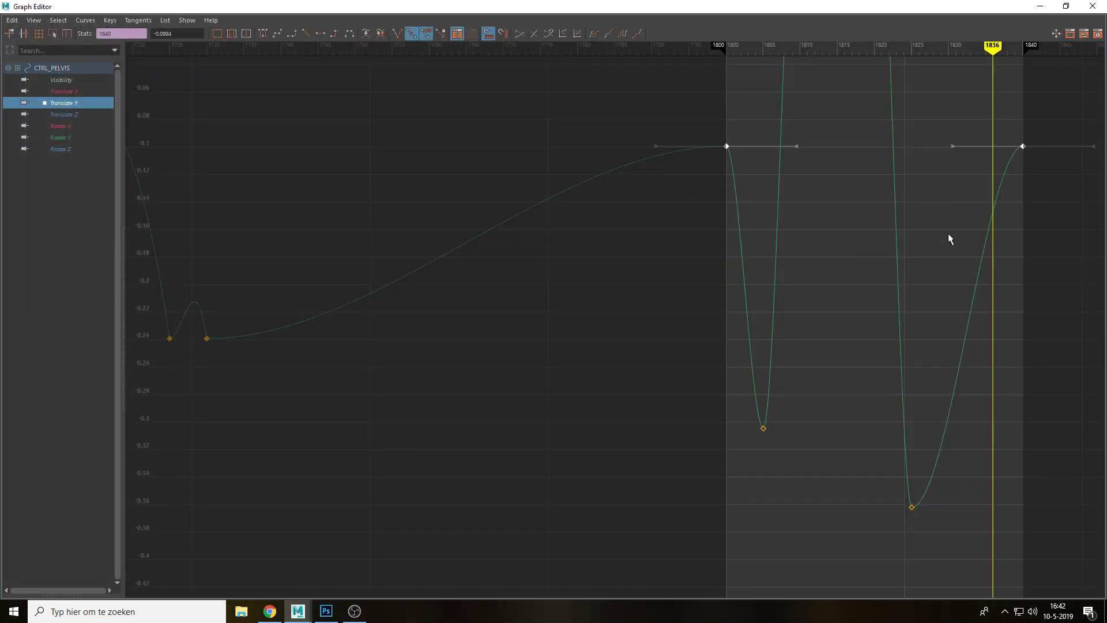
{"action": "left_click_drag", "start_coordinate": [859, 442], "coordinate": [951, 538]}
{"action": "key", "text": "f"}
{"action": "scroll", "coordinate": [807, 280], "scroll_direction": "down", "scroll_amount": 2}
{"action": "left_click", "coordinate": [602, 253]}
{"action": "scroll", "coordinate": [530, 268], "scroll_direction": "up", "scroll_amount": 1}
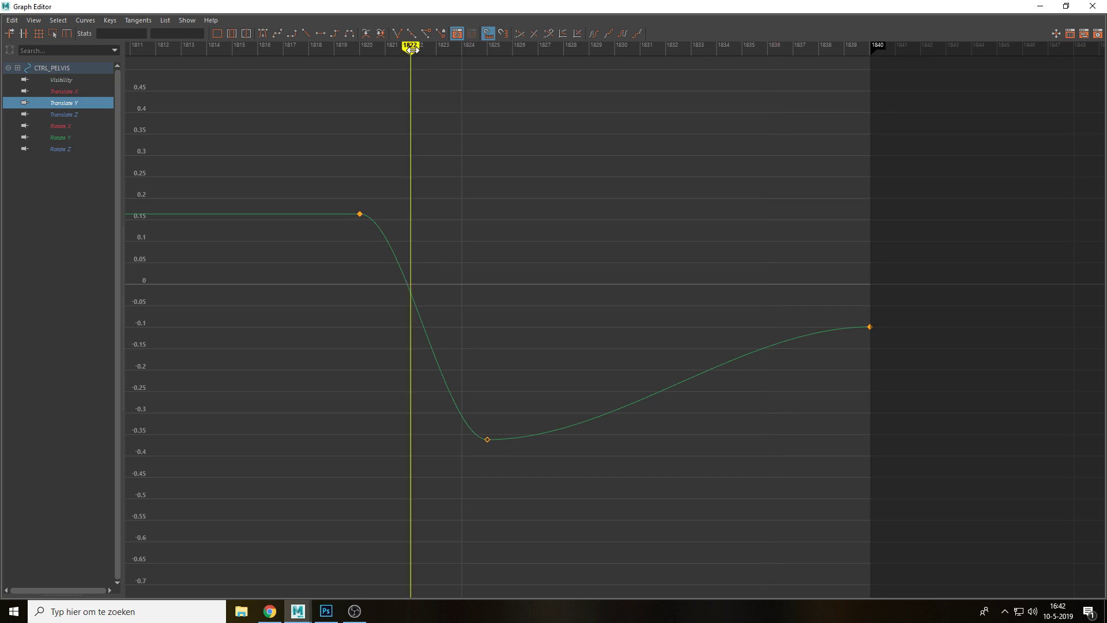
Break the tangents of the pelvis Translate Y key at frame 1825 and steepen its incoming tangent for a faster drop
{"action": "left_click_drag", "start_coordinate": [411, 50], "coordinate": [359, 47]}
{"action": "right_click", "coordinate": [485, 443]}
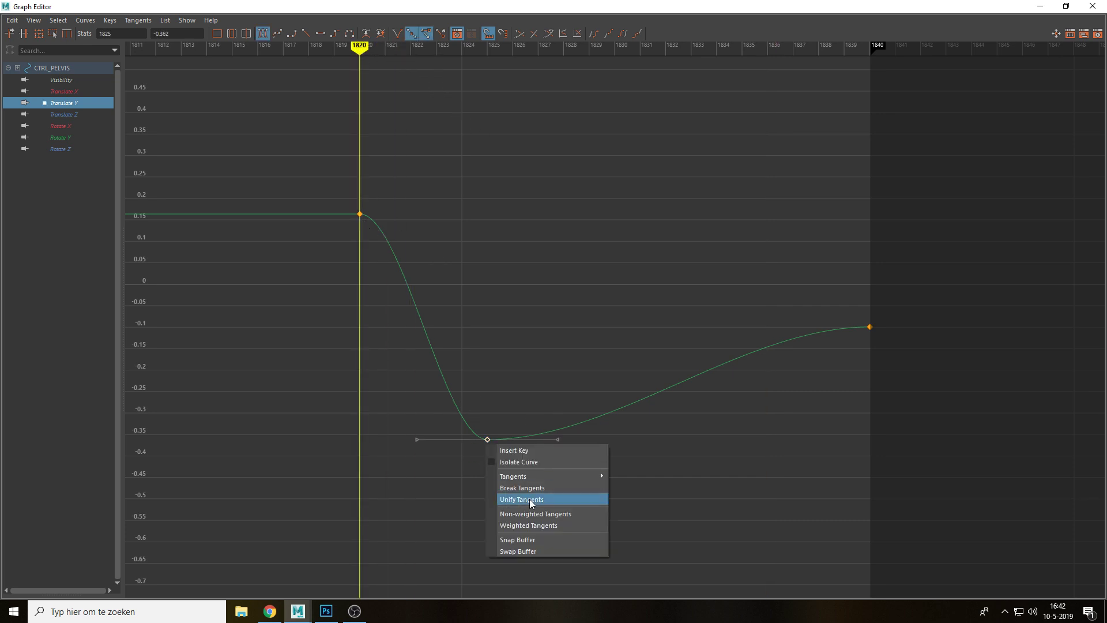
{"action": "left_click", "coordinate": [527, 485]}
{"action": "left_click_drag", "start_coordinate": [416, 439], "coordinate": [452, 381]}
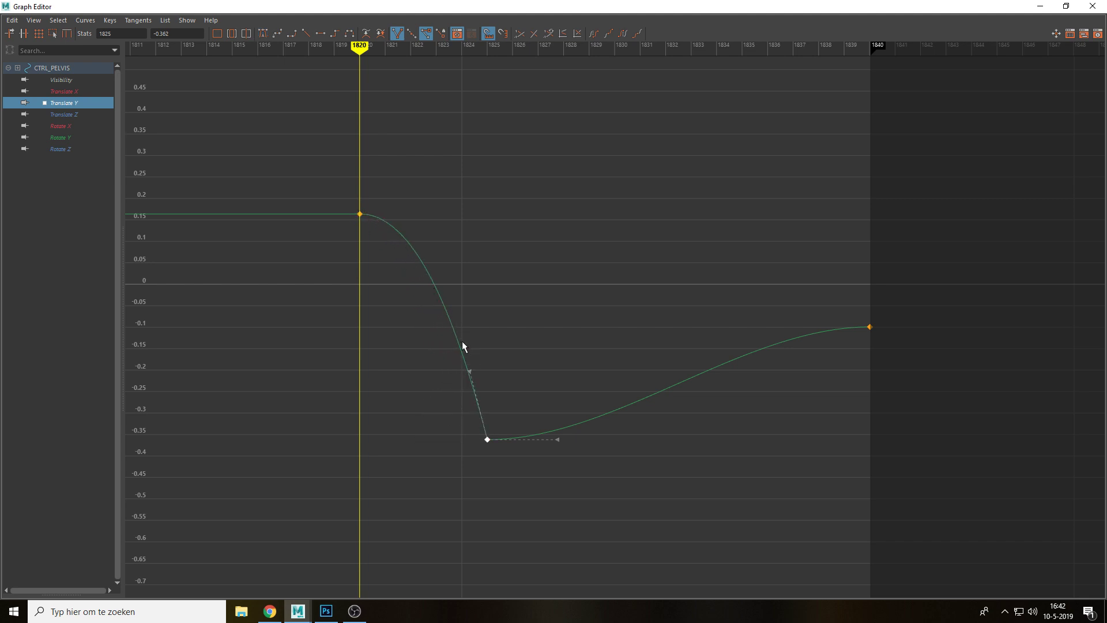
{"action": "left_click", "coordinate": [1041, 8]}
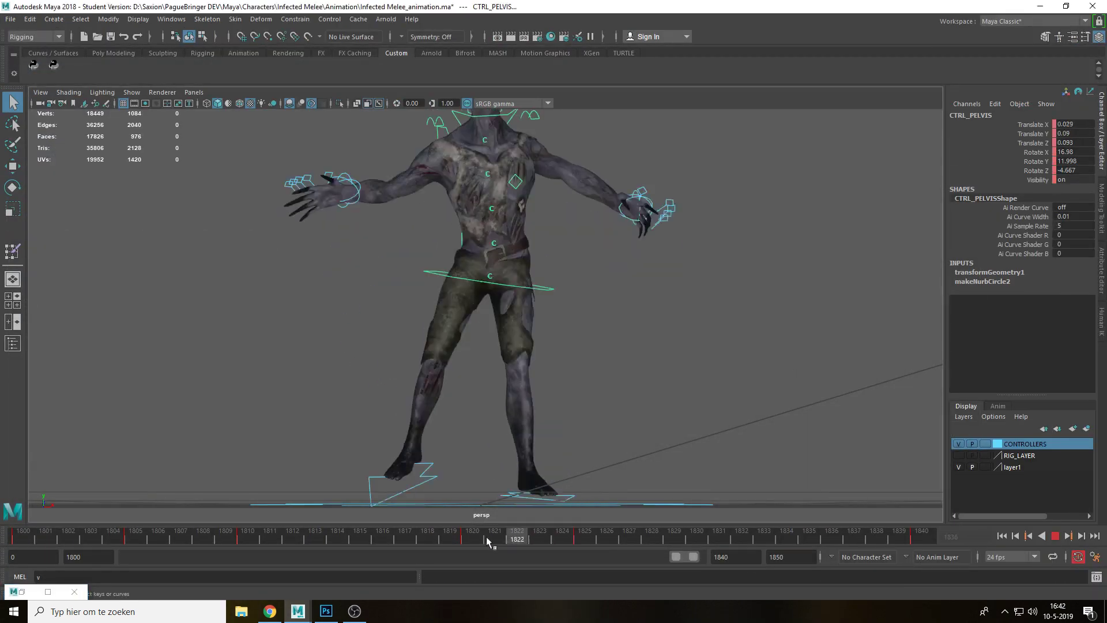
At frame 1822, select the left foot control and show its Translate Y curve in the Graph Editor
{"action": "left_click", "coordinate": [507, 536]}
{"action": "mouse_move", "coordinate": [507, 536]}
{"action": "left_mouse_down"}
{"action": "mouse_move", "coordinate": [579, 540]}
{"action": "mouse_move", "coordinate": [491, 543]}
{"action": "mouse_move", "coordinate": [520, 550]}
{"action": "left_mouse_up"}
{"action": "left_click_drag", "start_coordinate": [548, 501], "coordinate": [644, 478], "text": "alt"}
{"action": "left_click", "coordinate": [536, 491]}
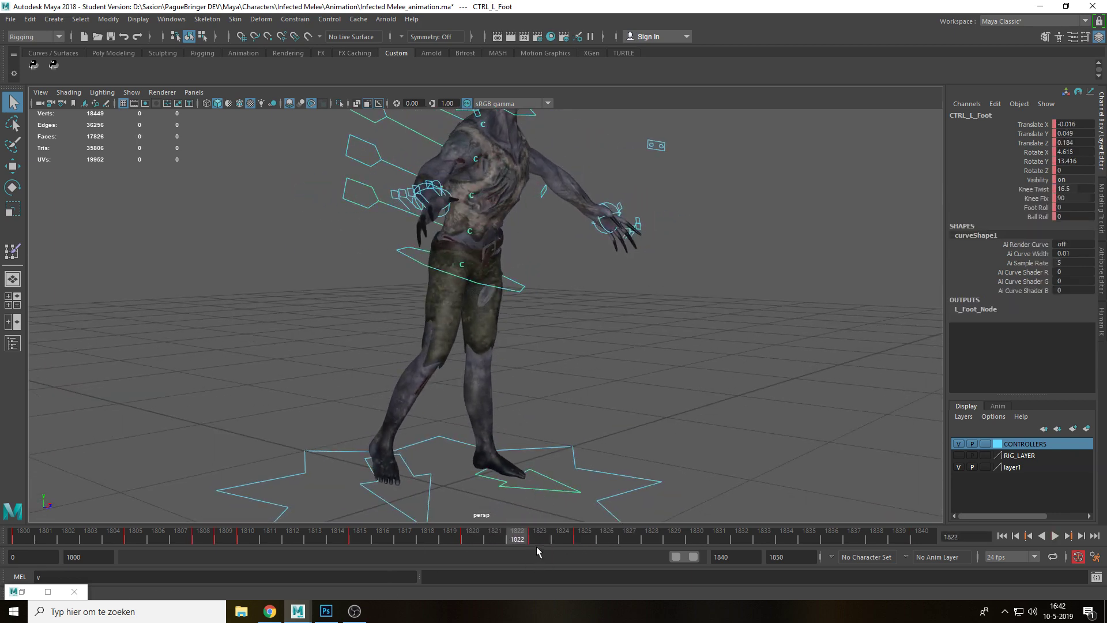
{"action": "left_click", "coordinate": [47, 592]}
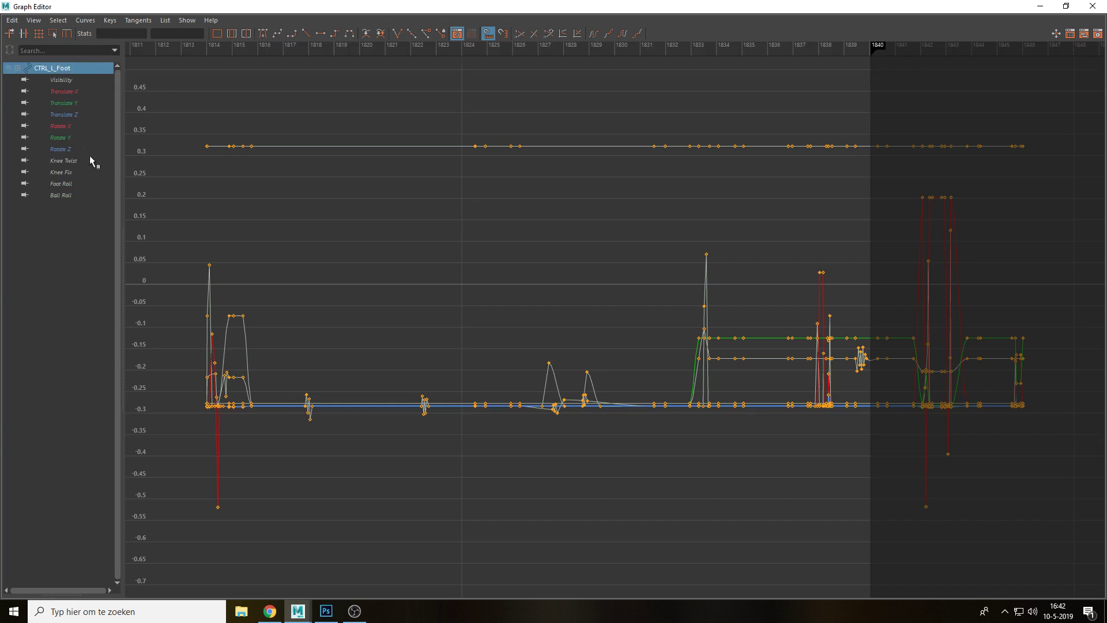
{"action": "left_click", "coordinate": [63, 102]}
{"action": "key", "text": "f"}
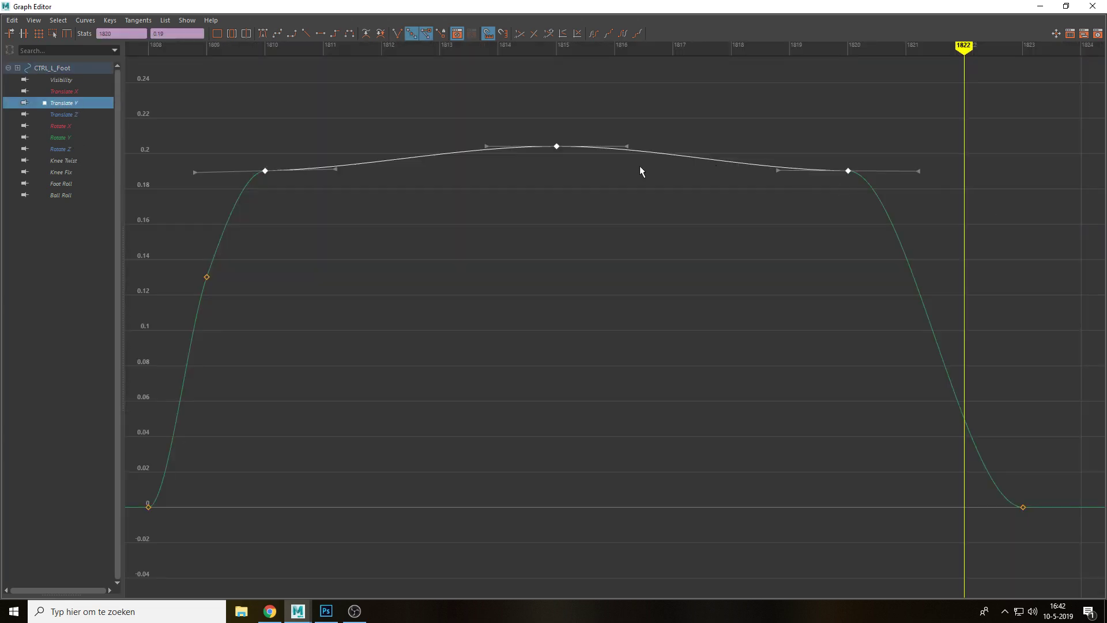
Break the tangents of the left foot's Translate Y key at frame 1823 and steepen its incoming tangent
{"action": "middle_click_drag", "start_coordinate": [1033, 489], "coordinate": [800, 416], "text": "alt"}
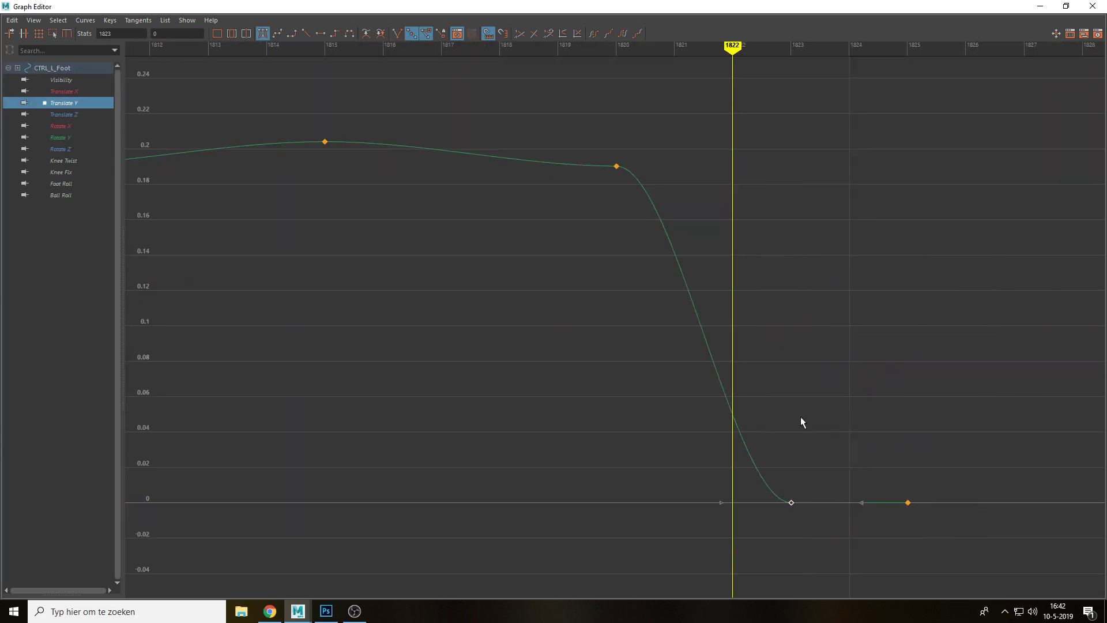
{"action": "right_click", "coordinate": [787, 503]}
{"action": "left_click", "coordinate": [820, 546]}
{"action": "left_click_drag", "start_coordinate": [722, 504], "coordinate": [747, 448]}
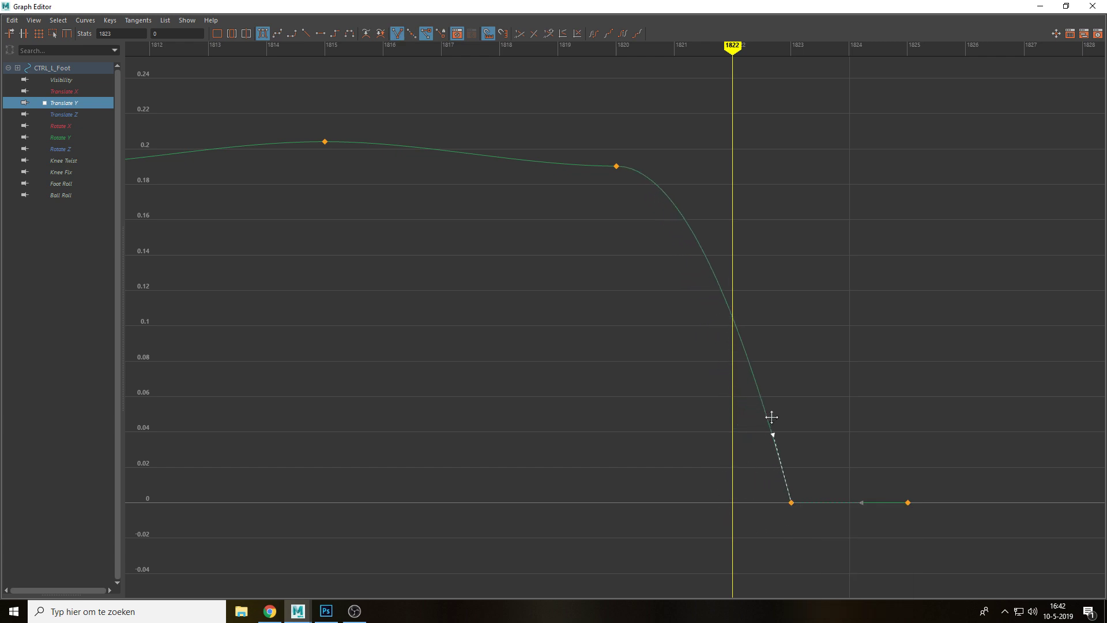
{"action": "left_click", "coordinate": [1039, 6]}
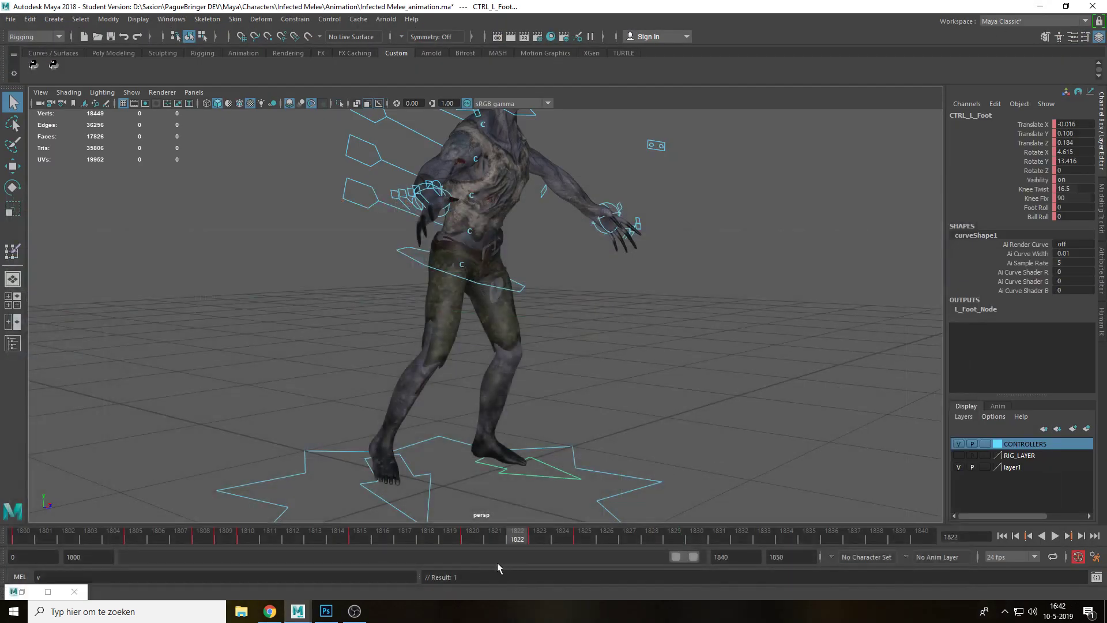
Play the animation and scrub from frame 1820 to 1824 to check how the feet land
{"action": "mouse_move", "coordinate": [517, 544]}
{"action": "left_mouse_down"}
{"action": "mouse_move", "coordinate": [563, 544]}
{"action": "mouse_move", "coordinate": [536, 543]}
{"action": "left_mouse_up"}
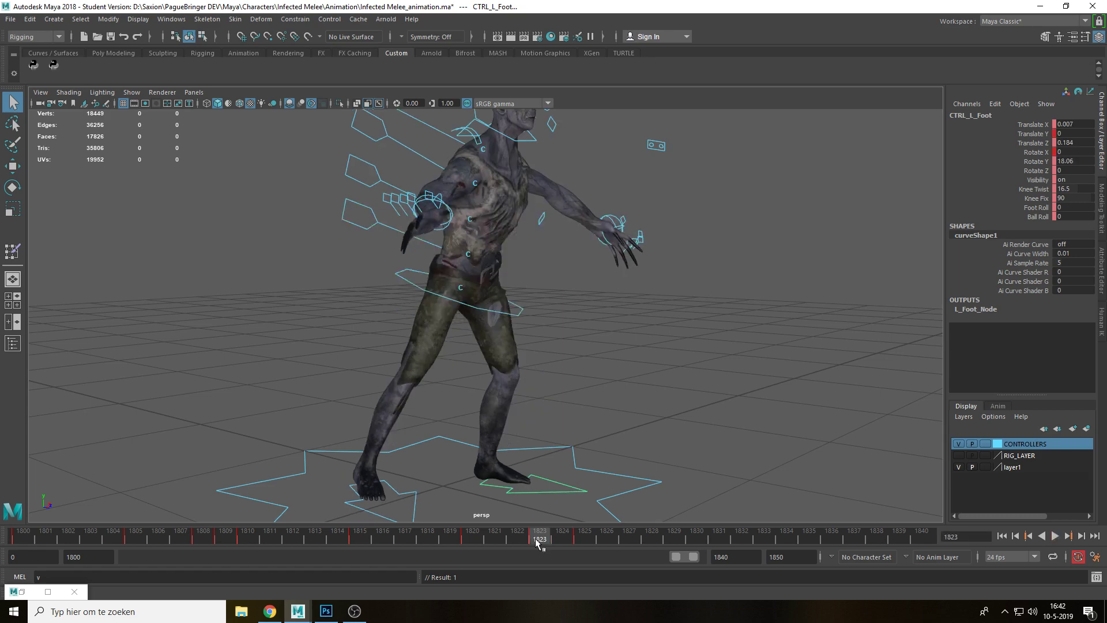
{"action": "key", "text": "alt+v"}
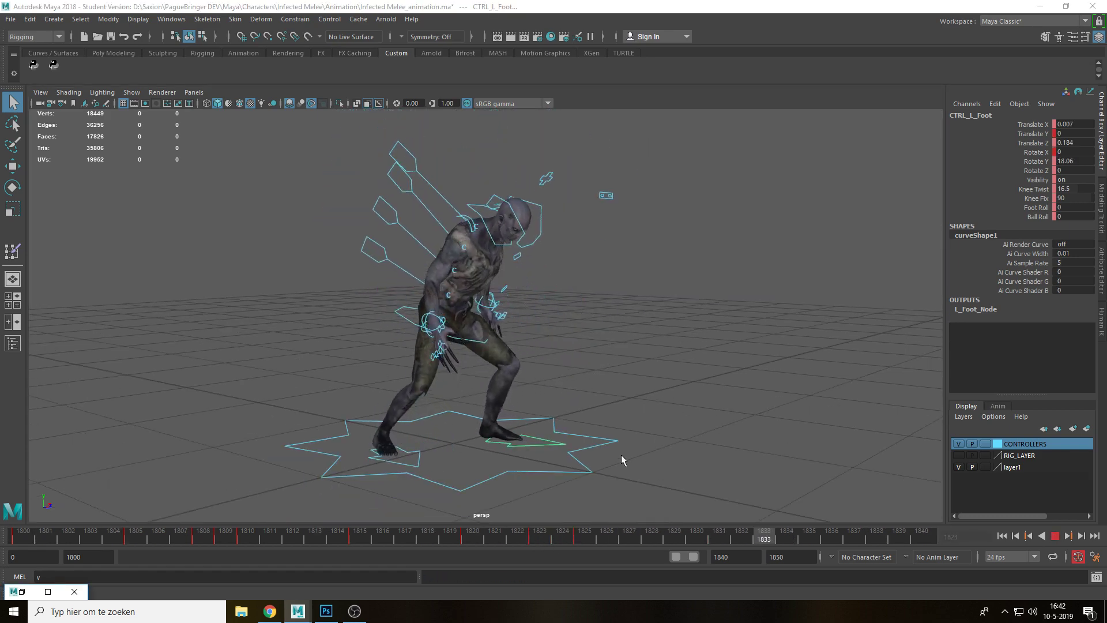
{"action": "left_click", "coordinate": [475, 542]}
{"action": "left_click_drag", "start_coordinate": [474, 542], "coordinate": [558, 542]}
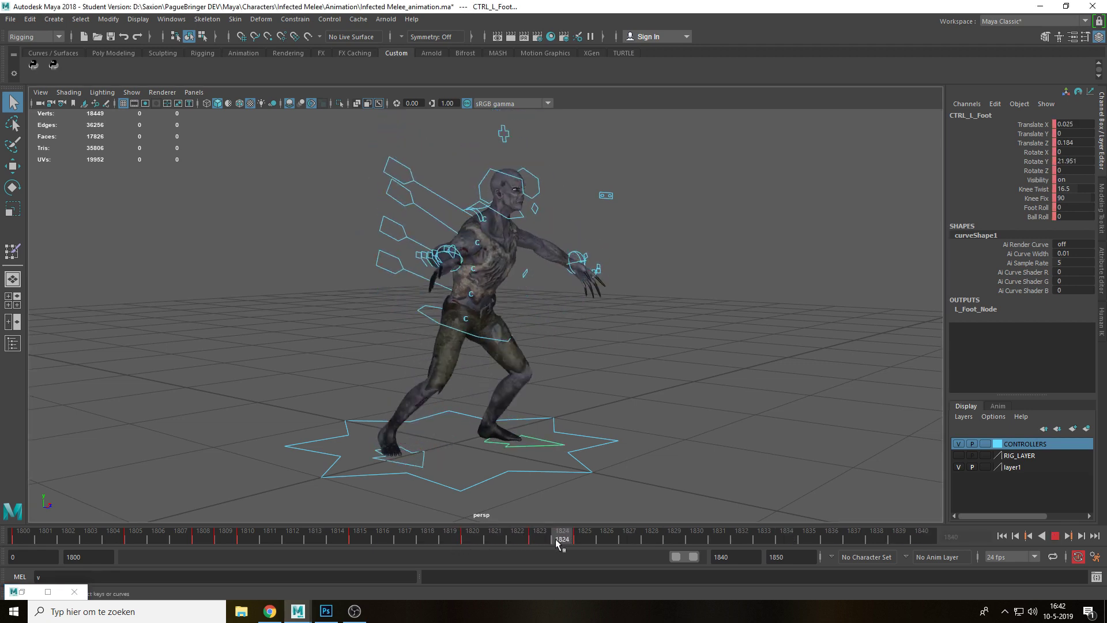
Break the tangents of the right foot control's Translate Y key at frame 1824 and steepen its incoming tangent
{"action": "left_click", "coordinate": [350, 503]}
{"action": "left_click", "coordinate": [433, 461]}
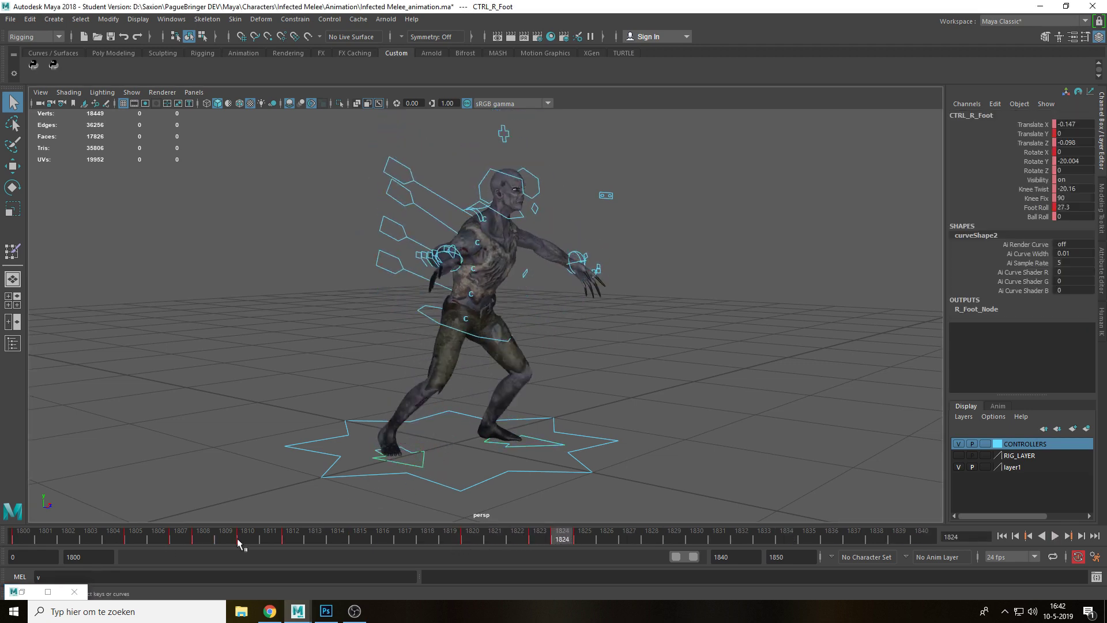
{"action": "left_click", "coordinate": [48, 591]}
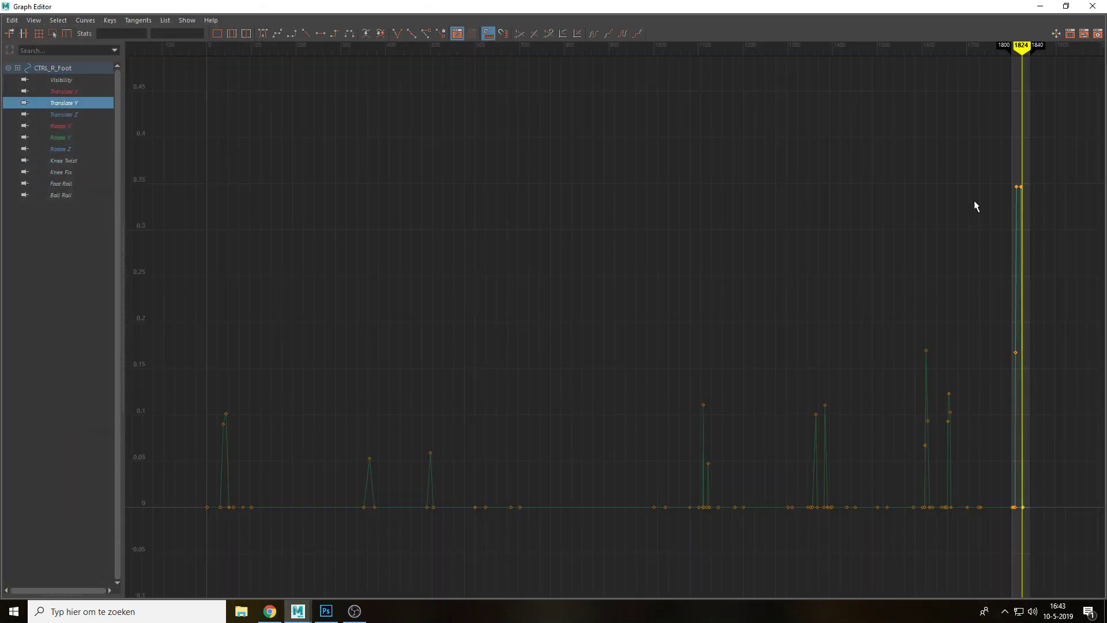
{"action": "key", "text": "f"}
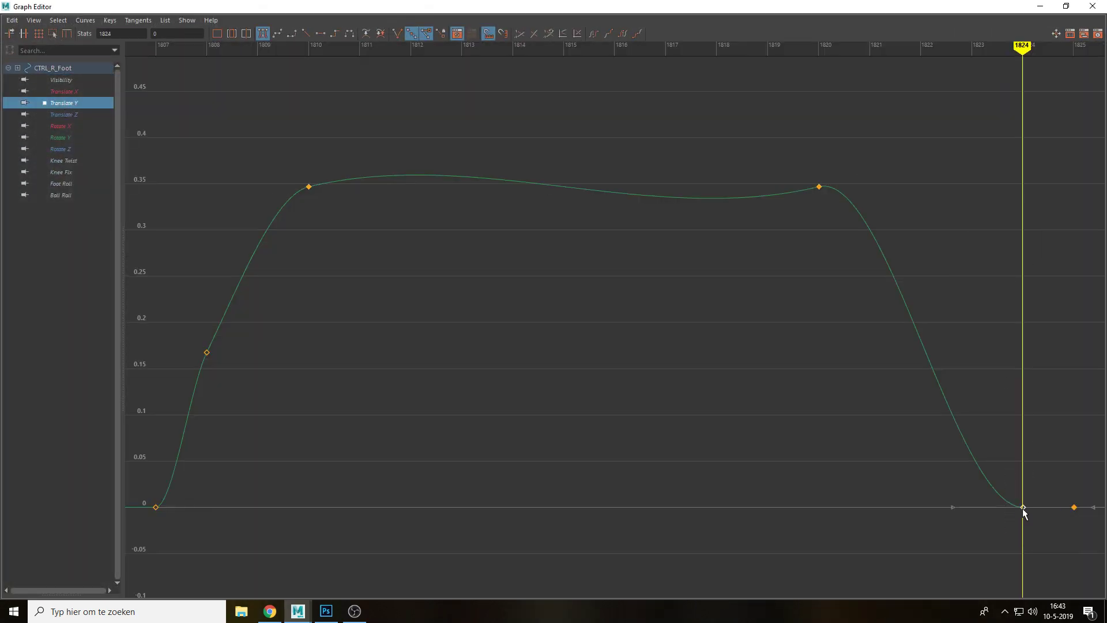
{"action": "right_click", "coordinate": [1022, 511]}
{"action": "left_click", "coordinate": [1022, 554]}
{"action": "left_click_drag", "start_coordinate": [951, 508], "coordinate": [1003, 429]}
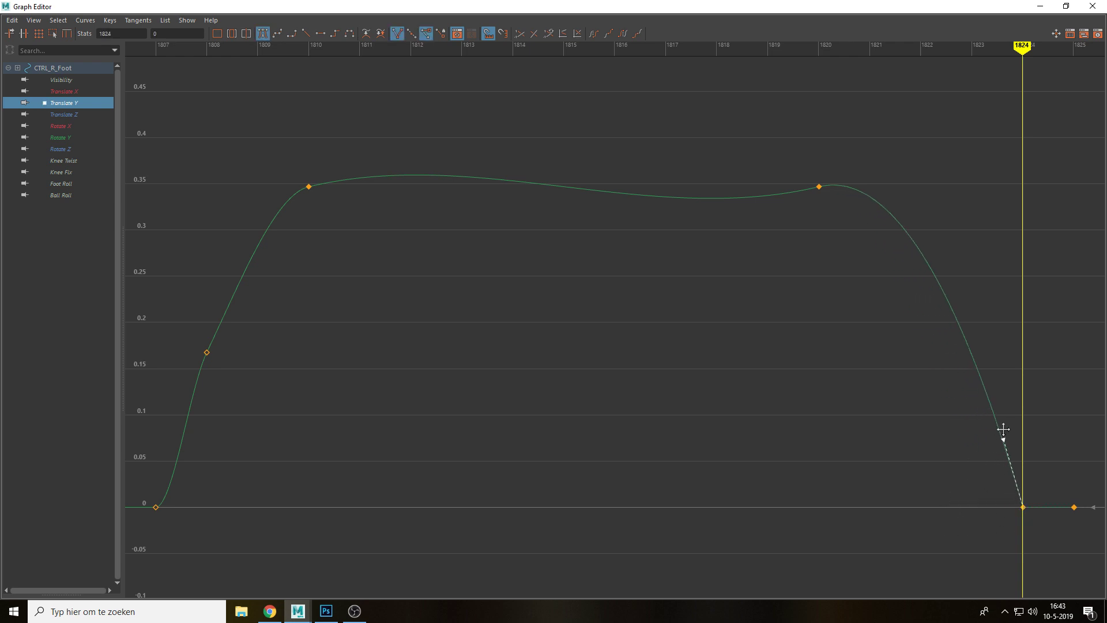
{"action": "left_click", "coordinate": [1040, 6]}
Replay the animation from a side angle to check the foot landings and save the scene
{"action": "key", "text": "alt+v"}
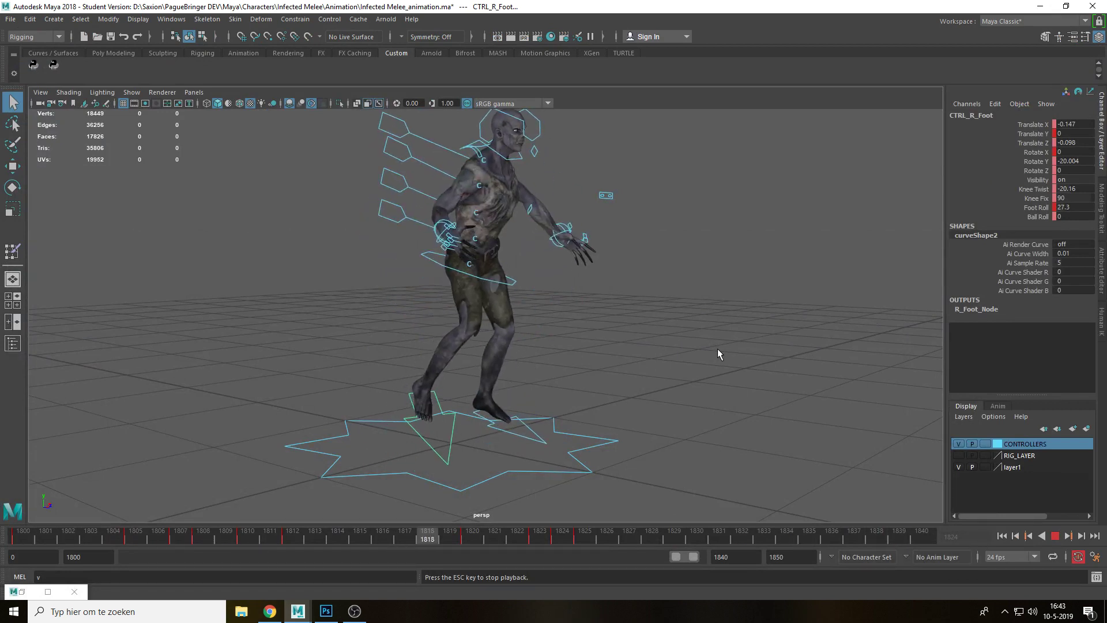
{"action": "left_click_drag", "start_coordinate": [660, 367], "coordinate": [706, 371], "text": "alt"}
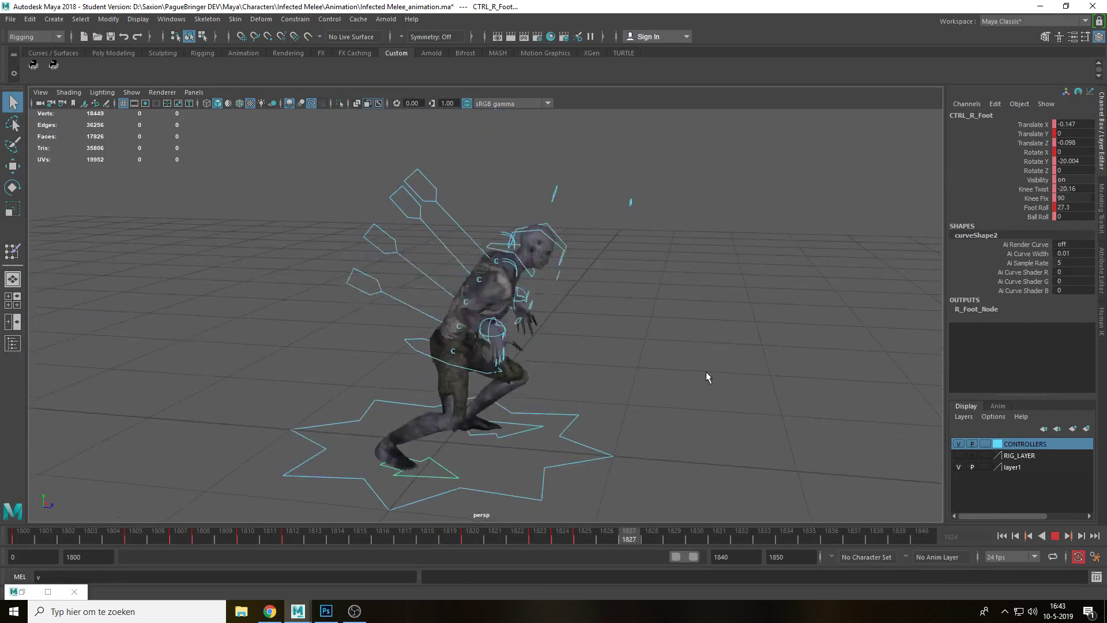
{"action": "key", "text": "alt+v"}
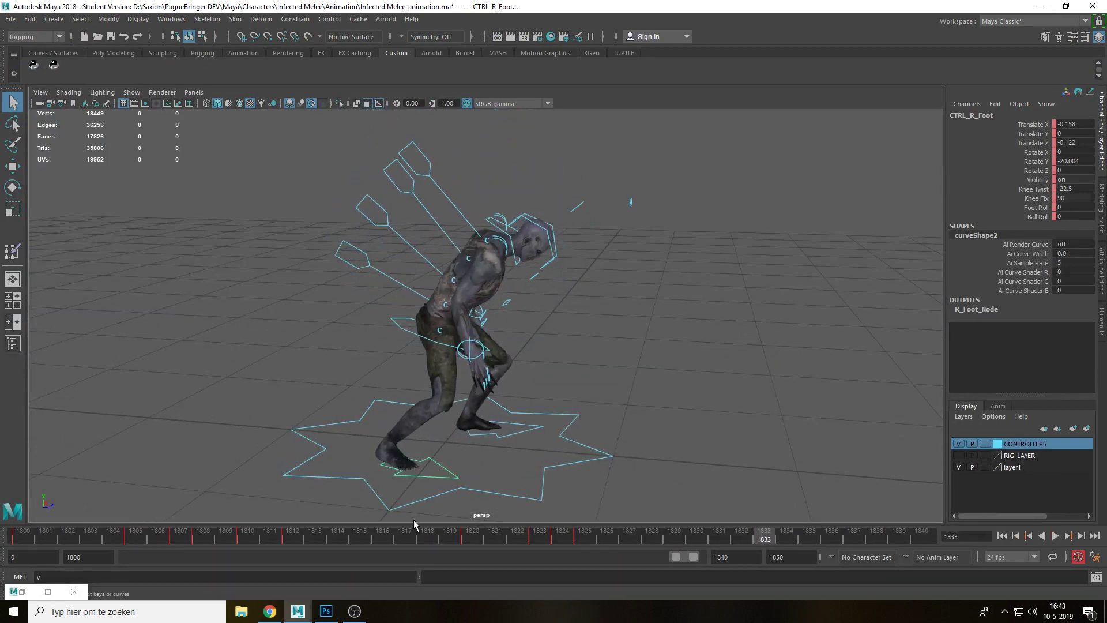
{"action": "left_click_drag", "start_coordinate": [378, 538], "coordinate": [225, 536]}
{"action": "key", "text": "ctrl+s"}
{"action": "key", "text": "Return"}
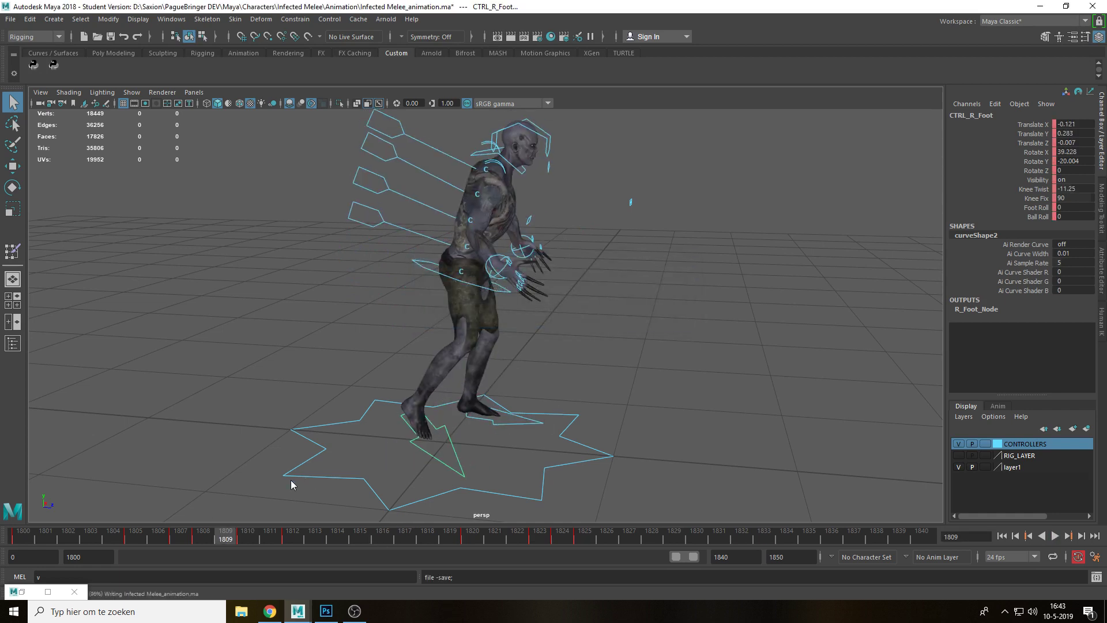
{"action": "key", "text": "alt+v"}
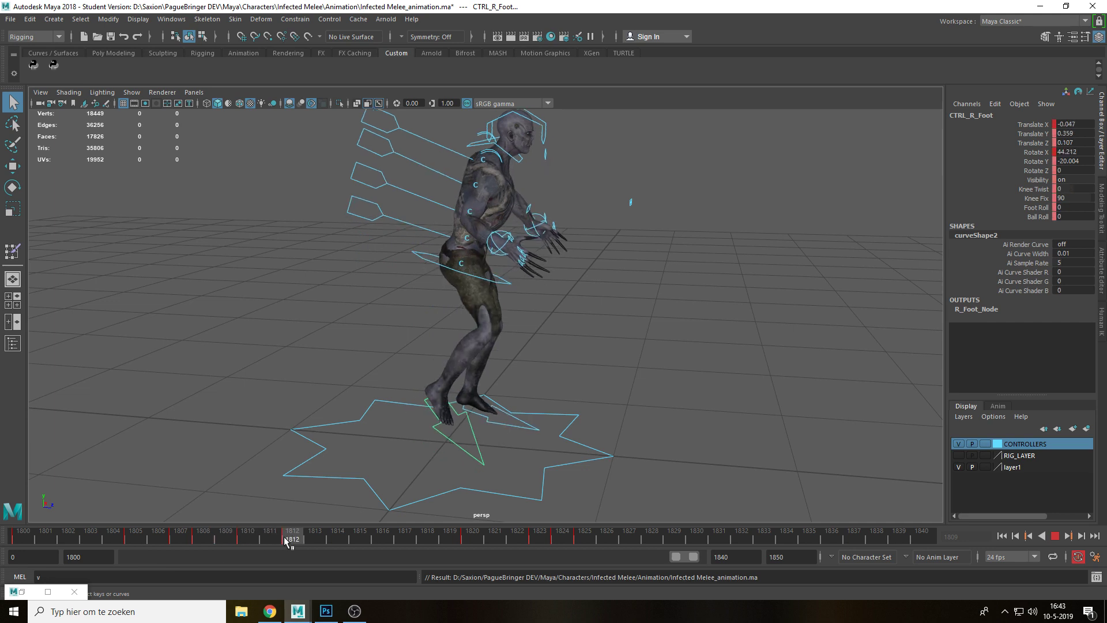
Stop at frame 1811 and select the CTRL_SPINE_0 control on the lower torso
{"action": "mouse_move", "coordinate": [284, 537]}
{"action": "left_mouse_down"}
{"action": "mouse_move", "coordinate": [116, 552]}
{"action": "mouse_move", "coordinate": [290, 540]}
{"action": "mouse_move", "coordinate": [183, 546]}
{"action": "mouse_move", "coordinate": [267, 538]}
{"action": "left_mouse_up"}
{"action": "left_click", "coordinate": [662, 326]}
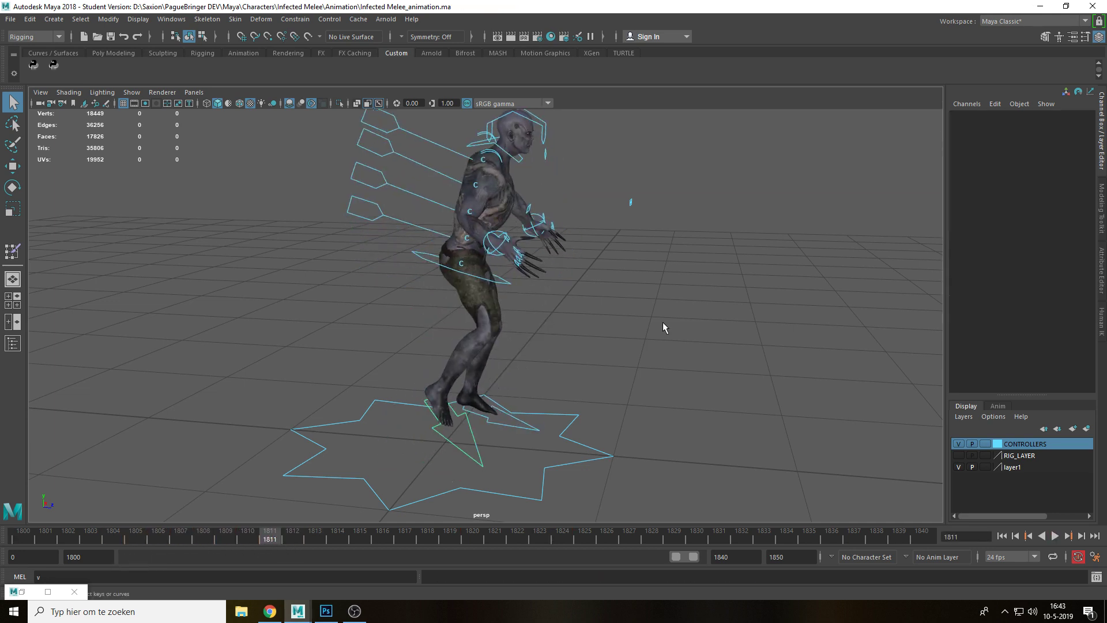
{"action": "left_click_drag", "start_coordinate": [662, 326], "coordinate": [690, 355], "text": "alt"}
{"action": "left_click", "coordinate": [632, 339]}
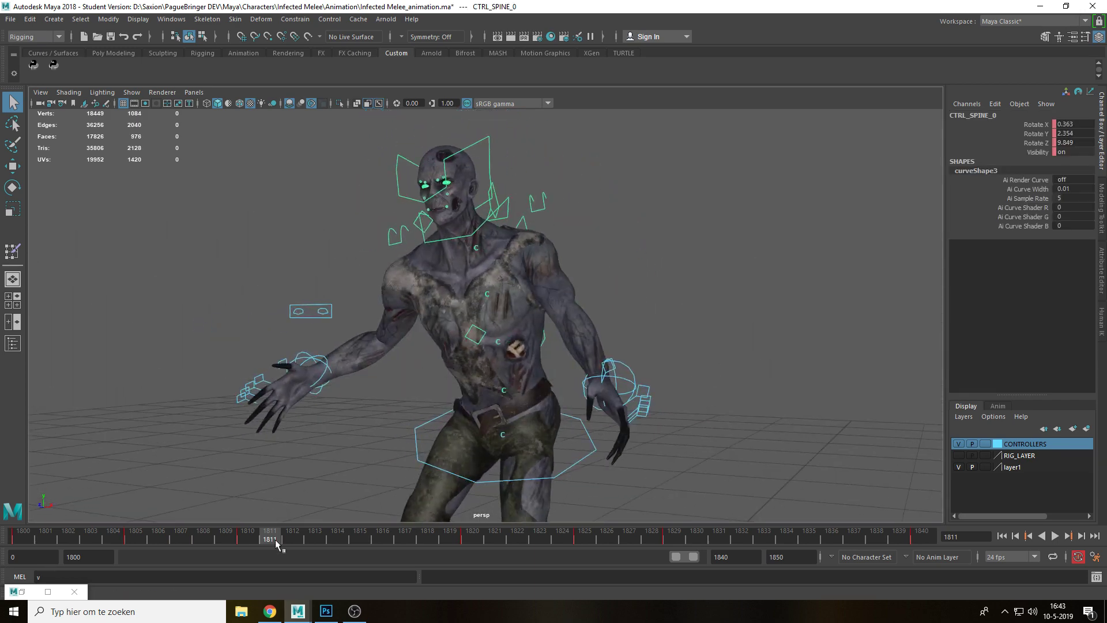
Switch to the front view, fit the whole character in it and scrub back to the key at frame 1805
{"action": "left_click", "coordinate": [254, 540]}
{"action": "key", "text": "space"}
{"action": "left_click_drag", "start_coordinate": [662, 313], "coordinate": [664, 330]}
{"action": "key", "text": "f"}
{"action": "right_click_drag", "start_coordinate": [664, 330], "coordinate": [577, 392], "text": "alt"}
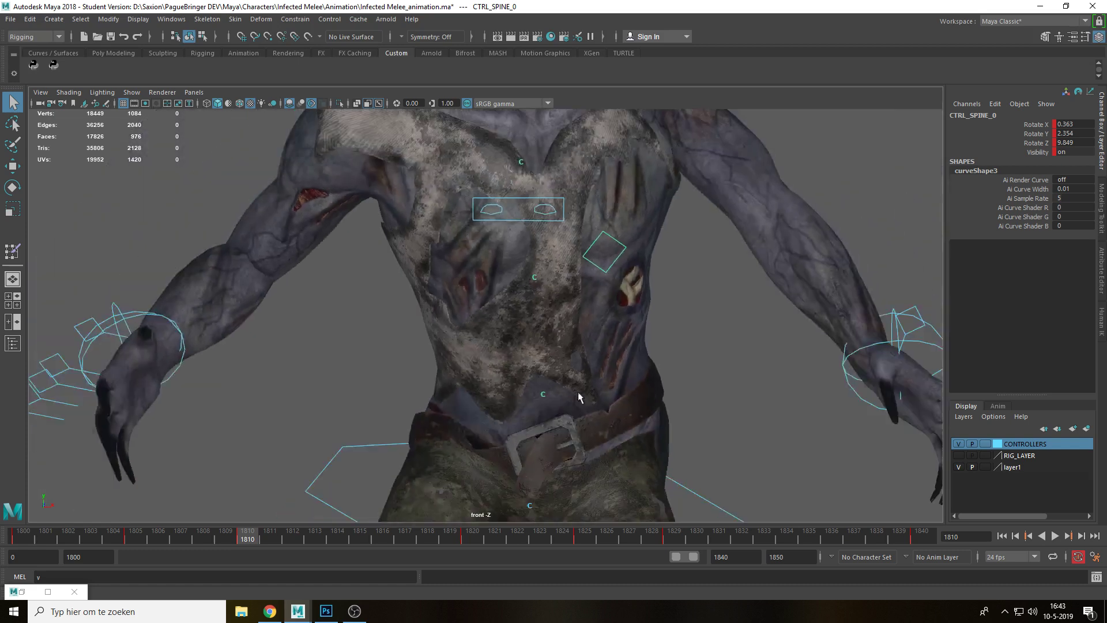
{"action": "scroll", "coordinate": [578, 392], "scroll_direction": "down", "scroll_amount": 7}
{"action": "left_click_drag", "start_coordinate": [208, 537], "coordinate": [140, 544]}
{"action": "middle_click_drag", "start_coordinate": [616, 426], "coordinate": [620, 288], "text": "alt"}
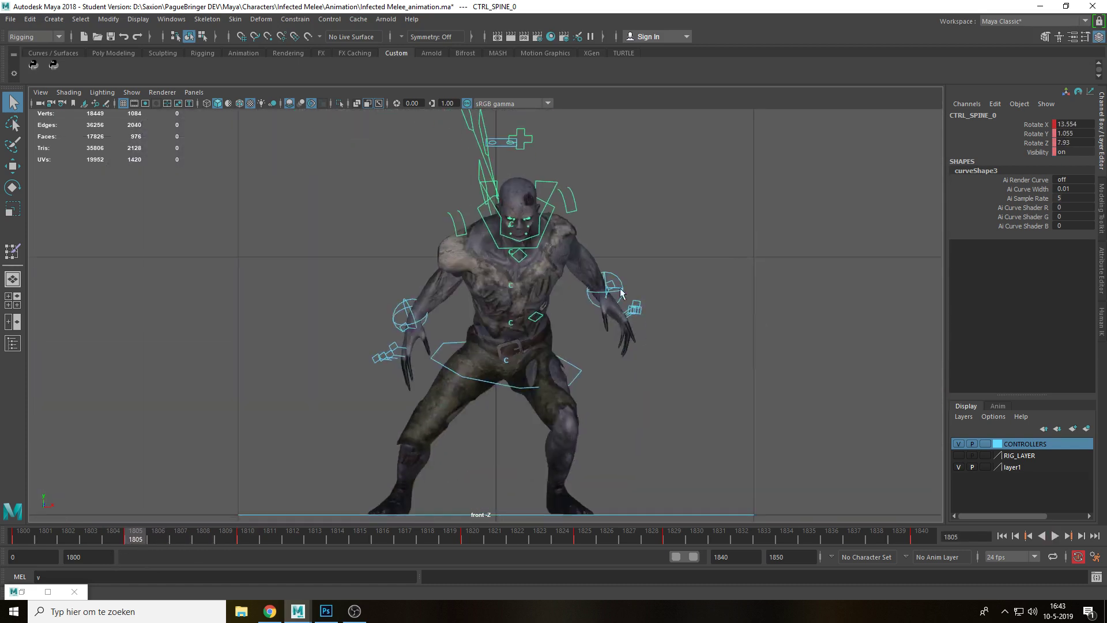
Rotate CTRL_SPINE_0 at frame 1805 to a Rotate Z of about 12.97 and replay the animation
{"action": "left_click", "coordinate": [1036, 143]}
{"action": "key", "text": "e"}
{"action": "middle_click_drag", "start_coordinate": [758, 299], "coordinate": [750, 298]}
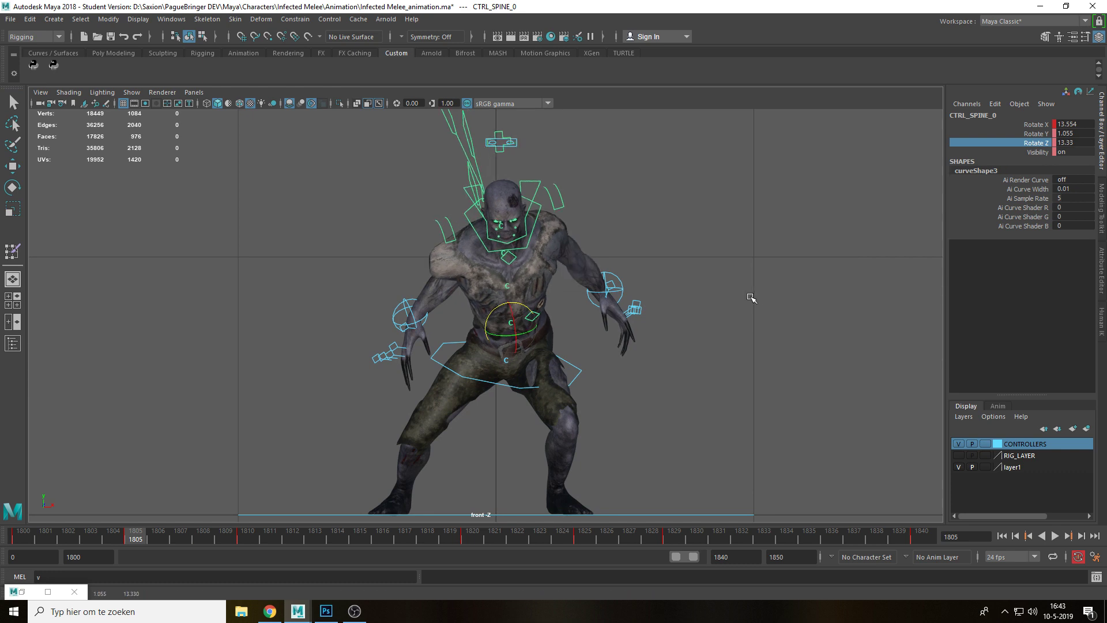
{"action": "key", "text": "alt+v"}
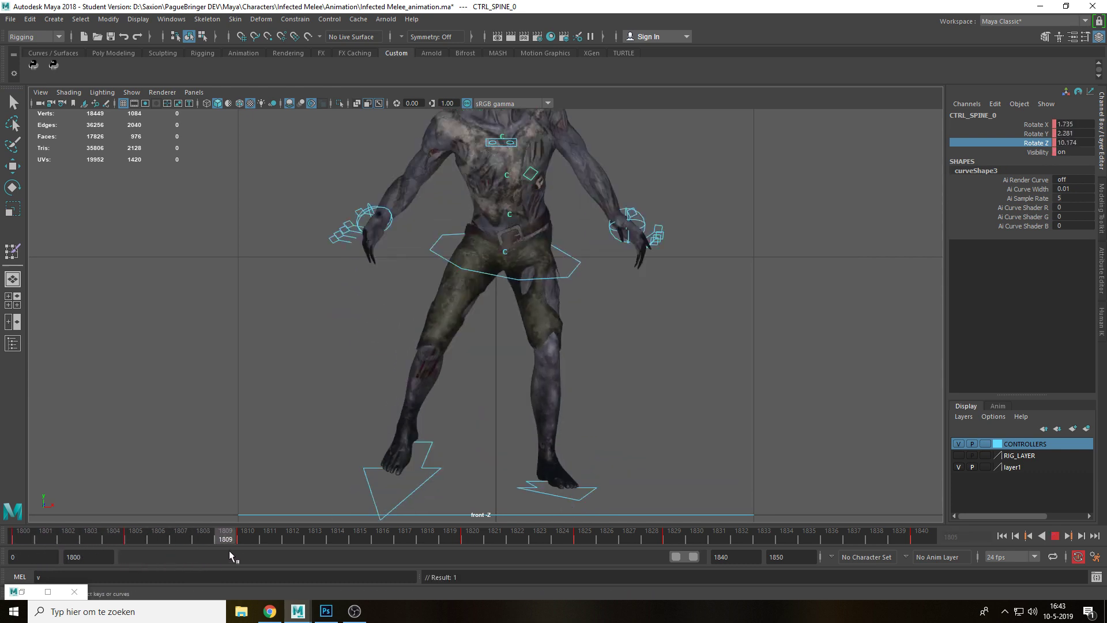
At frame 1810, set CTRL_SPINE_0's Rotate Z to about 3.63 and replay the opening frames
{"action": "key", "text": "alt+v"}
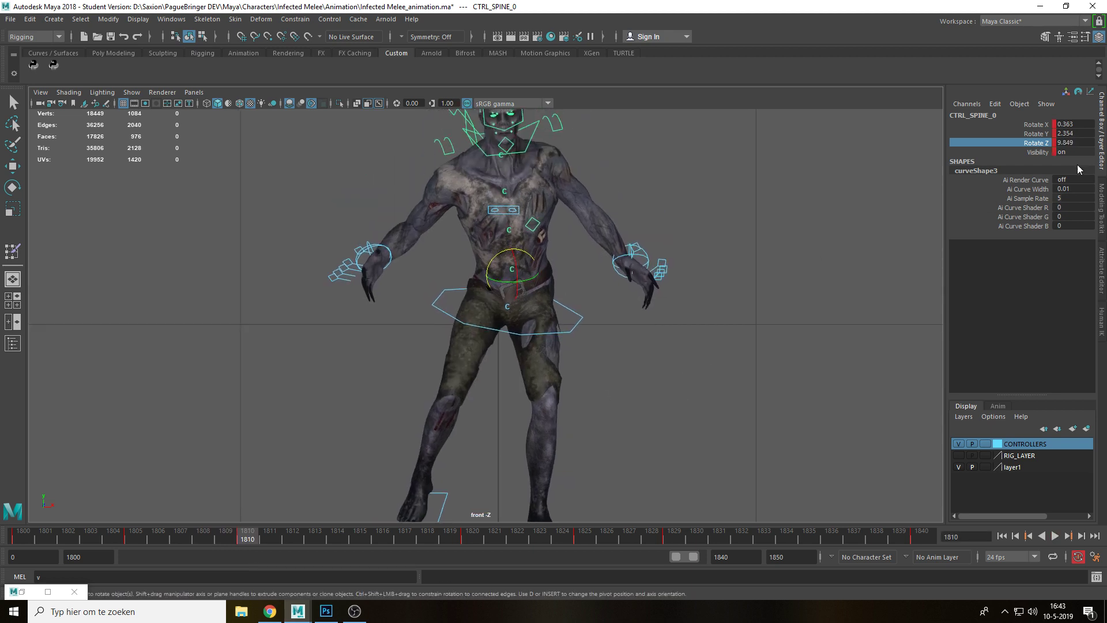
{"action": "type", "text": "0"}
{"action": "key", "text": "Return"}
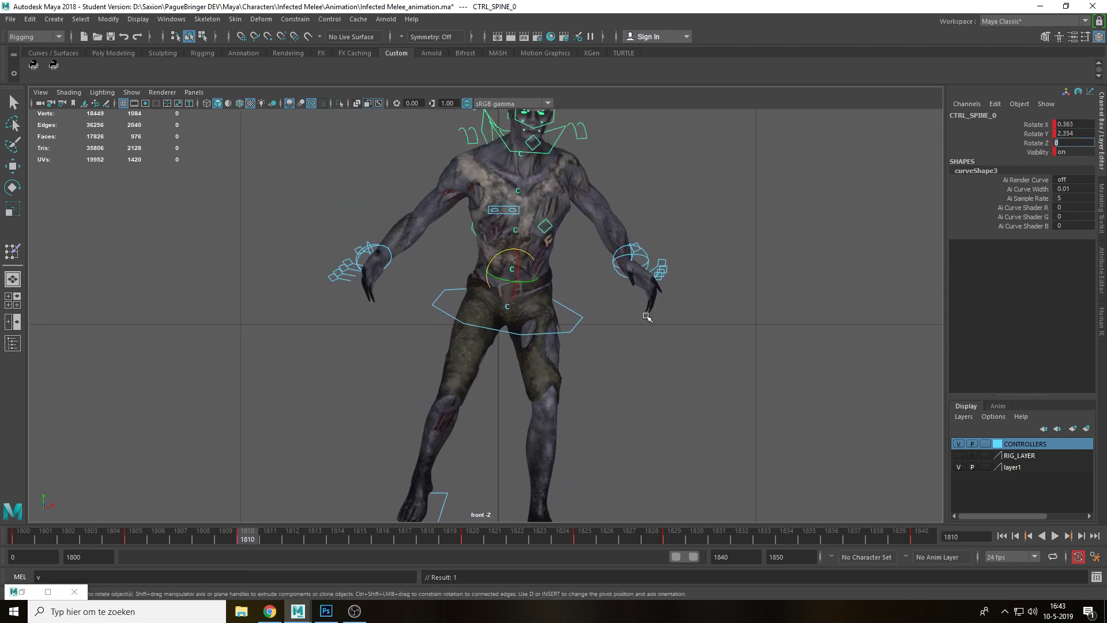
{"action": "left_click", "coordinate": [527, 254]}
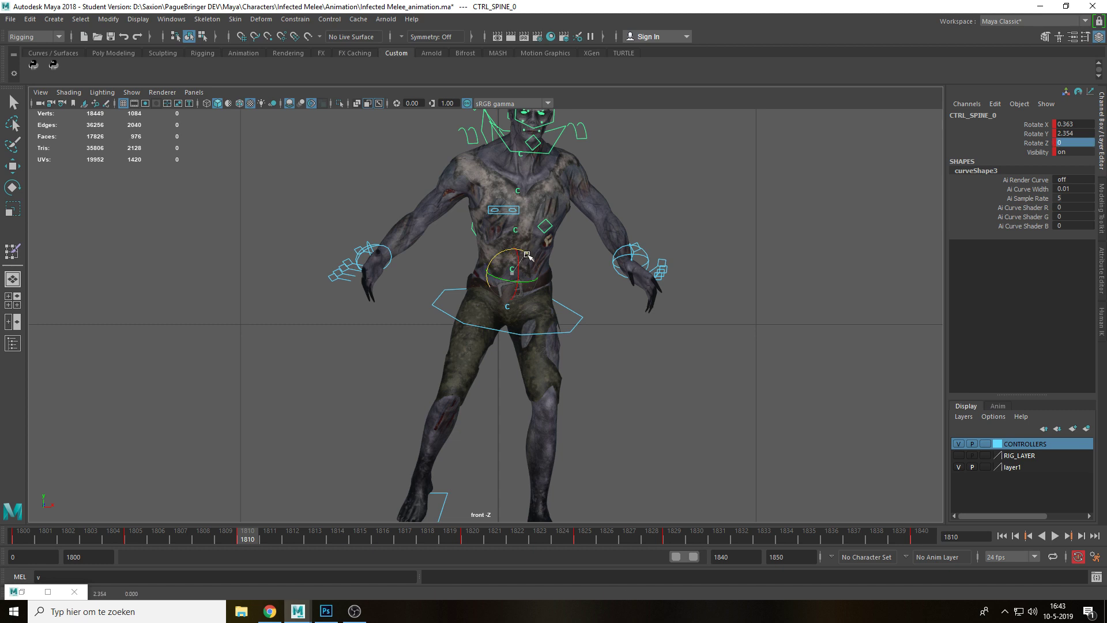
{"action": "left_click", "coordinate": [1038, 146]}
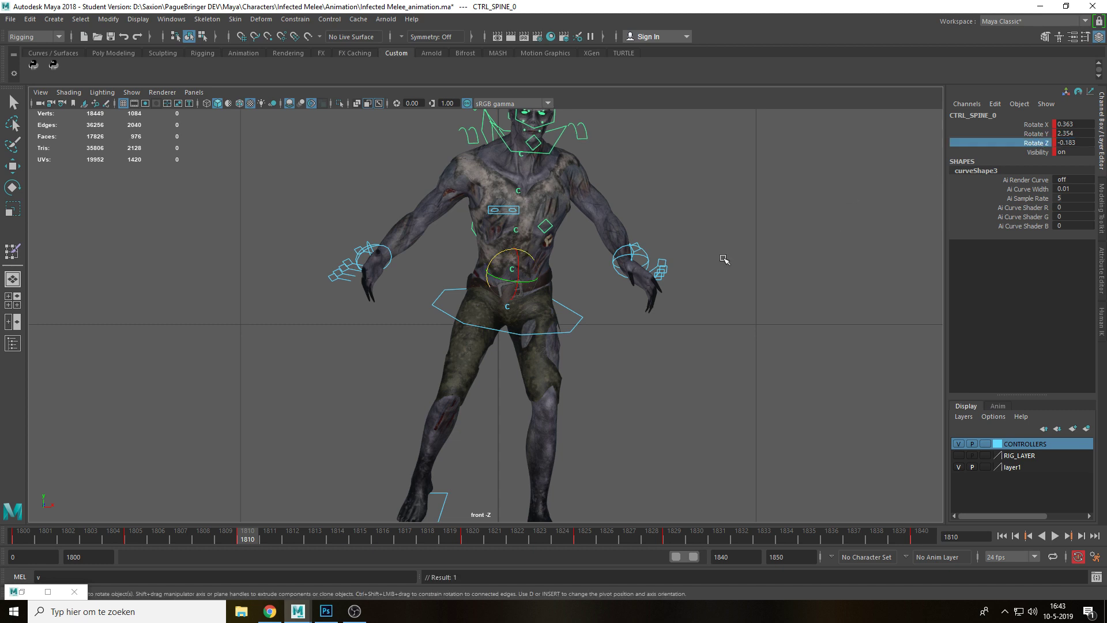
{"action": "middle_click_drag", "start_coordinate": [724, 257], "coordinate": [681, 277]}
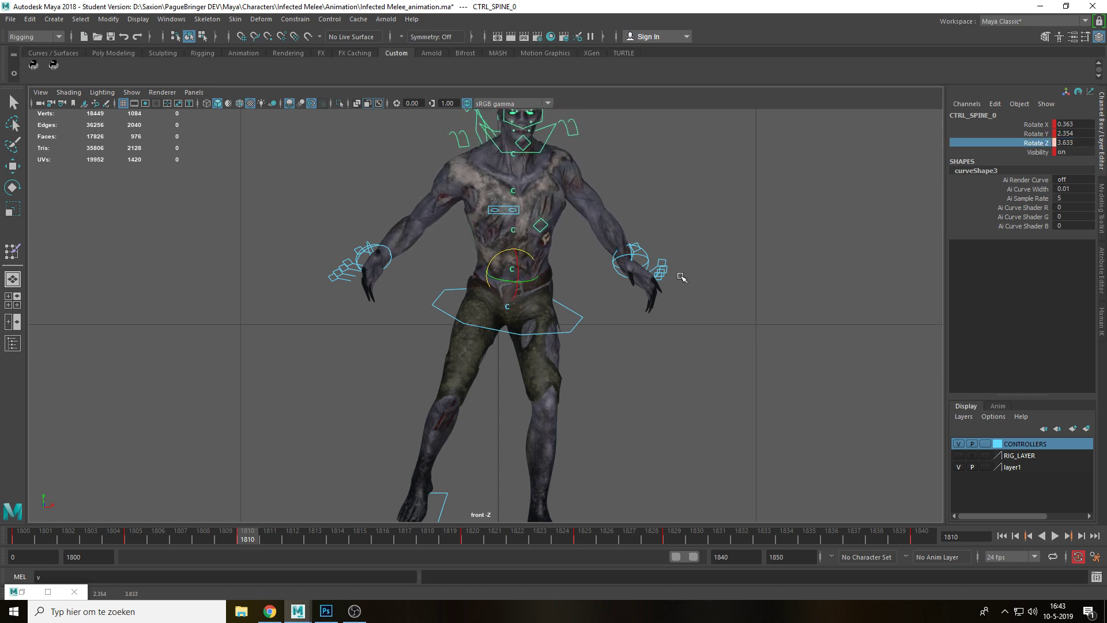
{"action": "key", "text": "alt+v"}
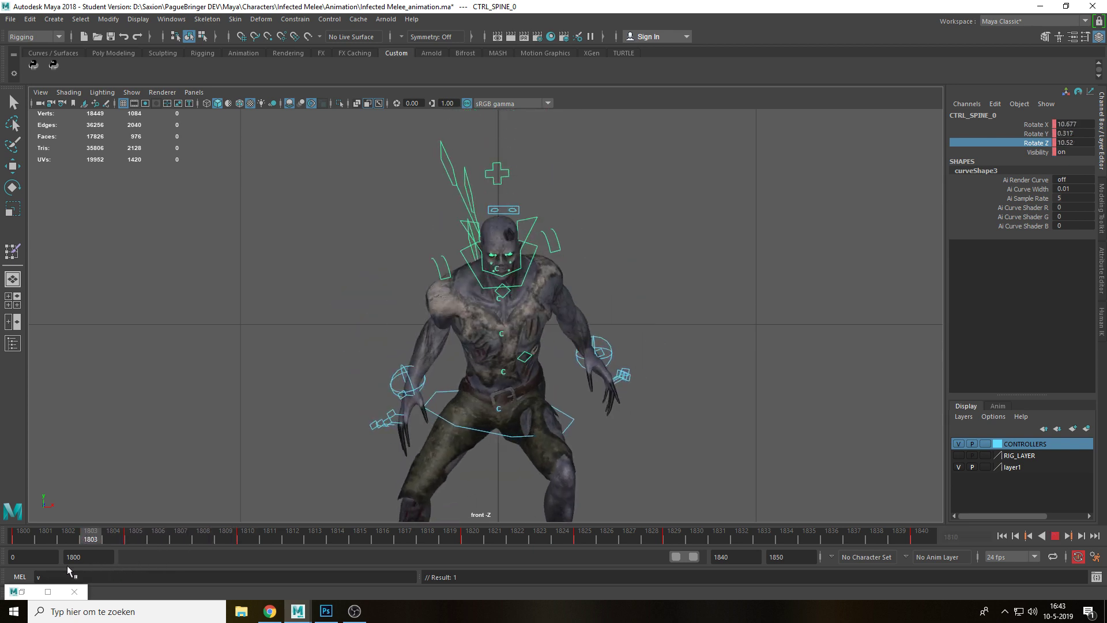
{"action": "key", "text": "alt+v"}
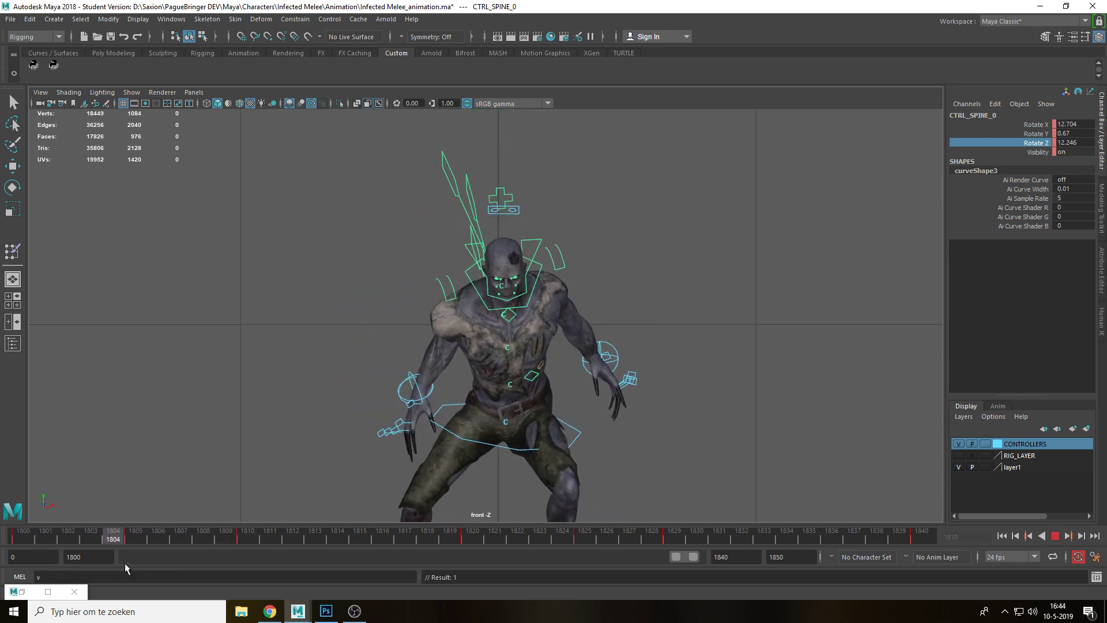
Try a lower Elbow PV value on the CTRL_R_Wrist control at frame 1805
{"action": "middle_click_drag", "start_coordinate": [521, 479], "coordinate": [540, 404], "text": "alt"}
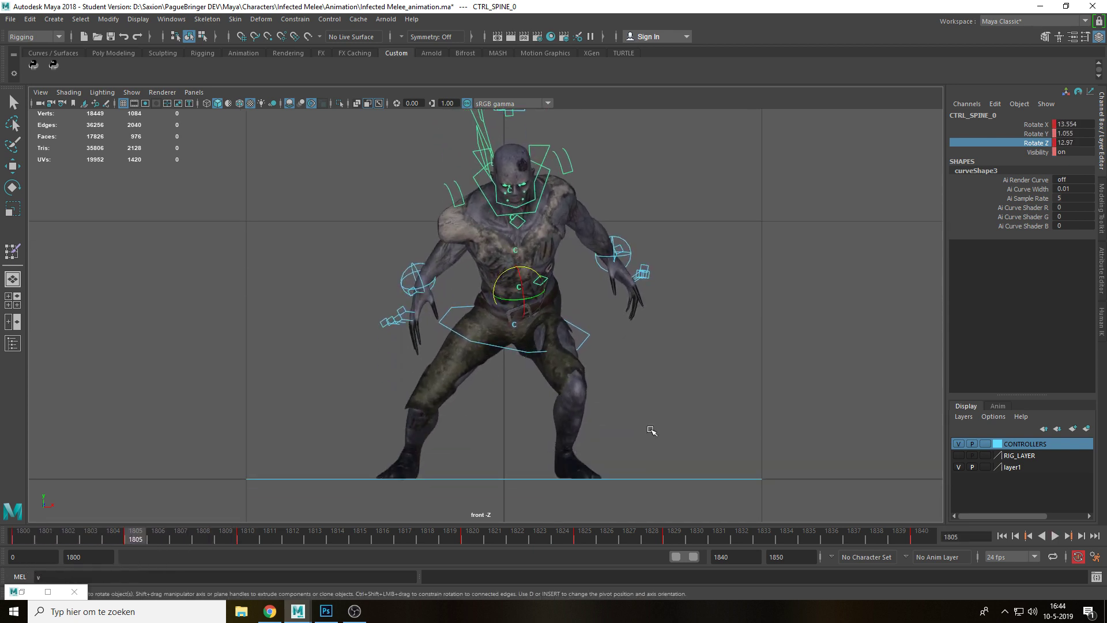
{"action": "scroll", "coordinate": [677, 395], "scroll_direction": "up", "scroll_amount": 1}
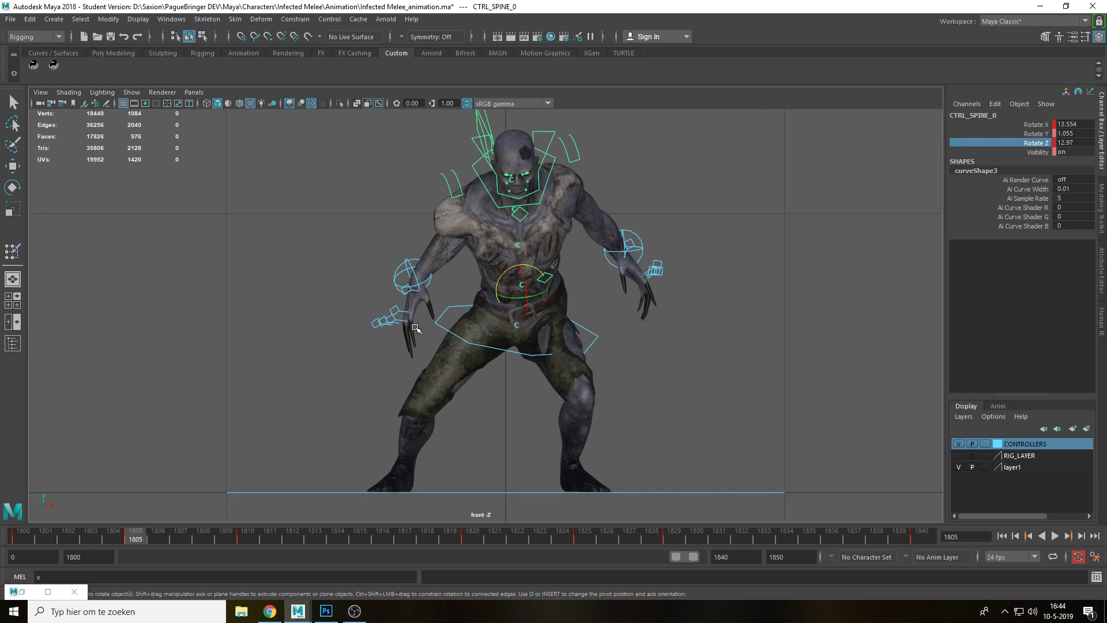
{"action": "key", "text": "q"}
{"action": "left_click", "coordinate": [402, 264]}
{"action": "left_click", "coordinate": [1046, 189]}
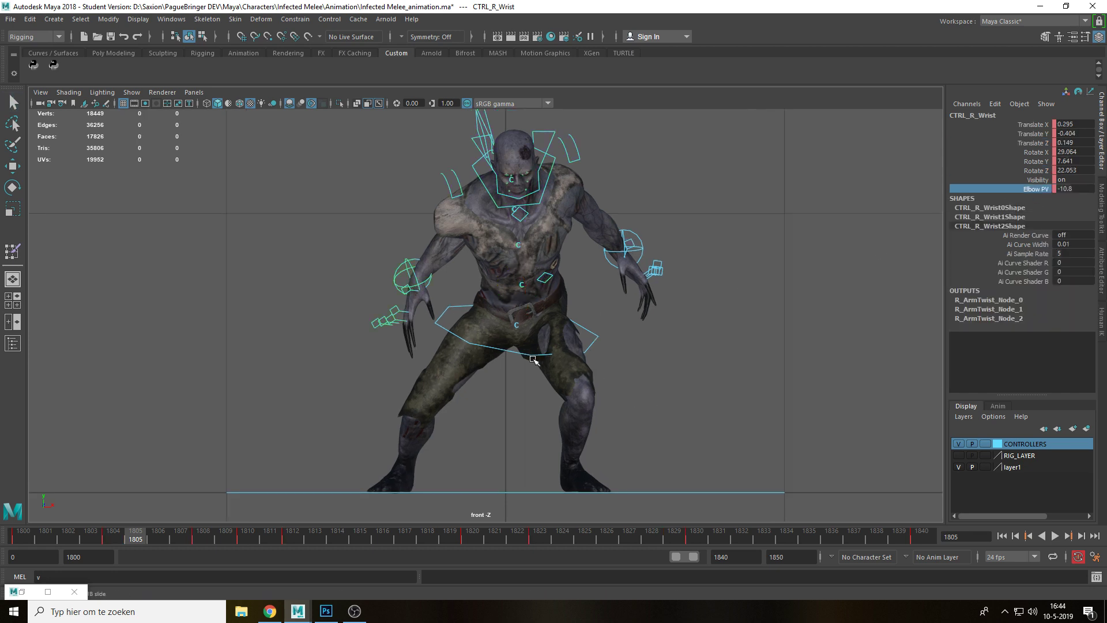
{"action": "middle_click_drag", "start_coordinate": [505, 353], "coordinate": [296, 340]}
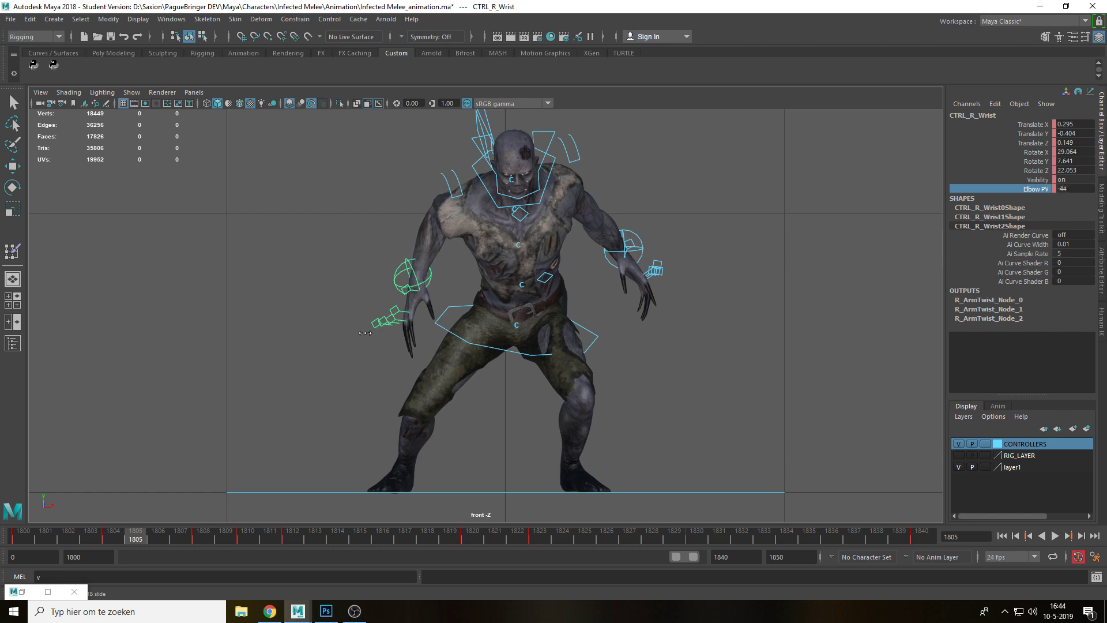
{"action": "middle_click_drag", "start_coordinate": [364, 333], "coordinate": [531, 354]}
At frame 1804, move CTRL_R_Wrist along X to a Translate X of about 0.176
{"action": "key", "text": "space"}
{"action": "left_click_drag", "start_coordinate": [473, 362], "coordinate": [486, 299]}
{"action": "key", "text": "f"}
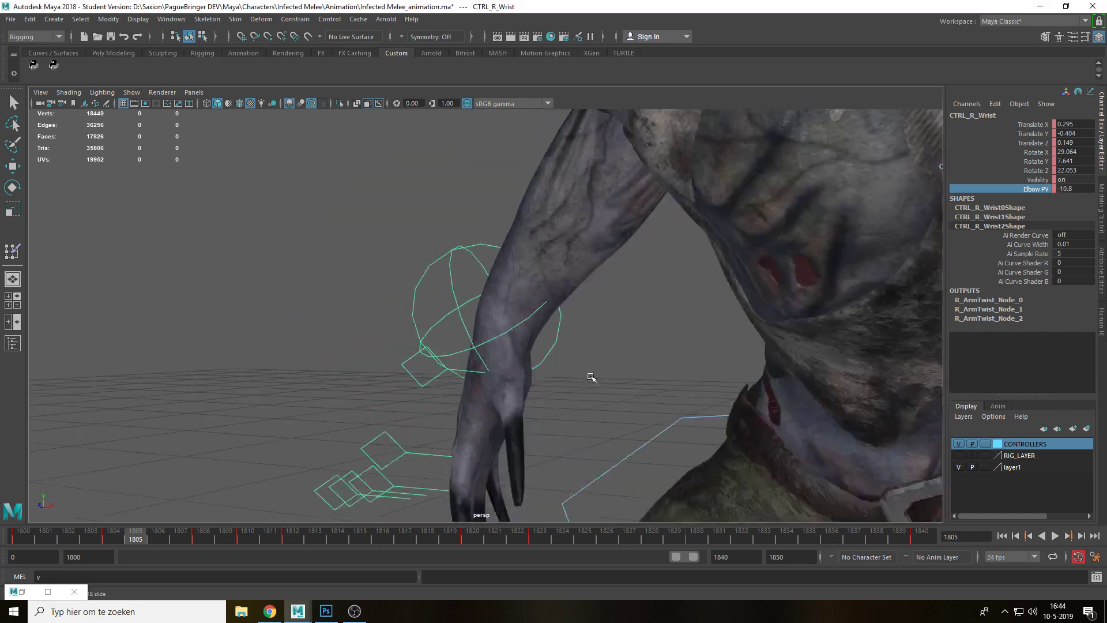
{"action": "scroll", "coordinate": [628, 372], "scroll_direction": "down", "scroll_amount": 6}
{"action": "left_click_drag", "start_coordinate": [669, 369], "coordinate": [600, 386], "text": "alt"}
{"action": "key", "text": "w"}
{"action": "left_click", "coordinate": [119, 534]}
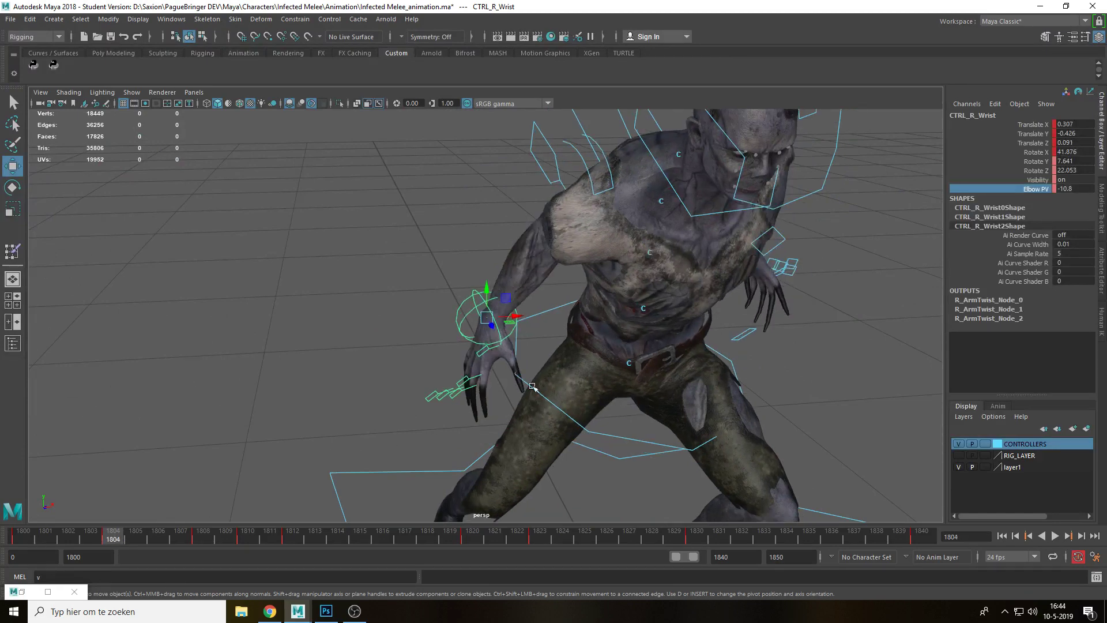
{"action": "left_click_drag", "start_coordinate": [530, 385], "coordinate": [461, 324], "text": "alt"}
{"action": "key", "text": "space"}
{"action": "left_click_drag", "start_coordinate": [541, 309], "coordinate": [549, 352]}
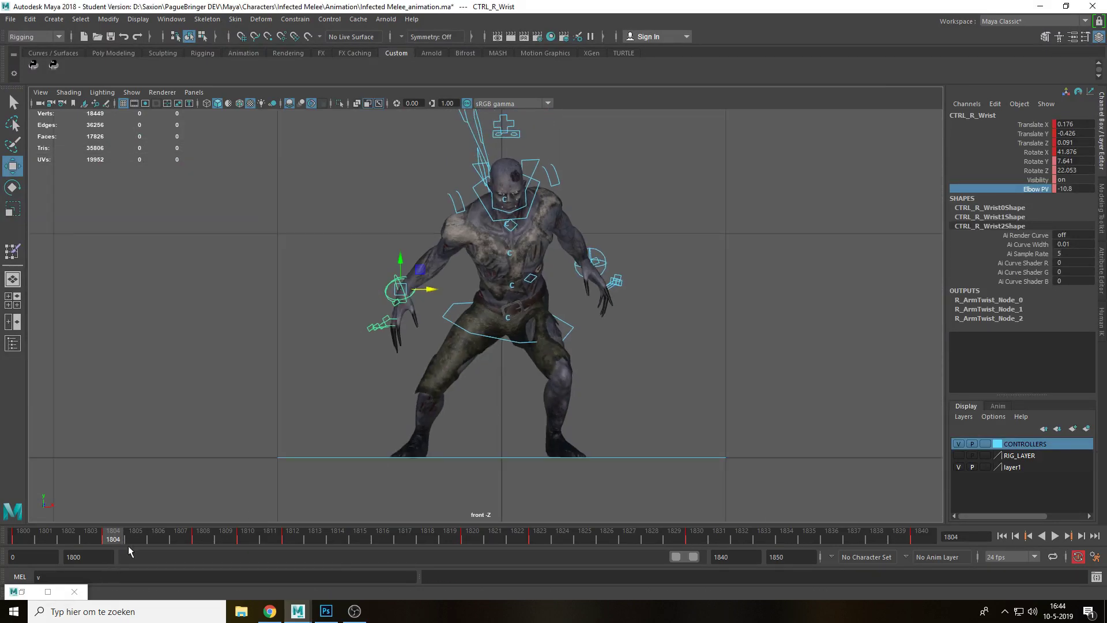
Scrub and replay the animation, examining the arms and torso around frame 1810 in the front and perspective views
{"action": "left_click_drag", "start_coordinate": [120, 536], "coordinate": [247, 540]}
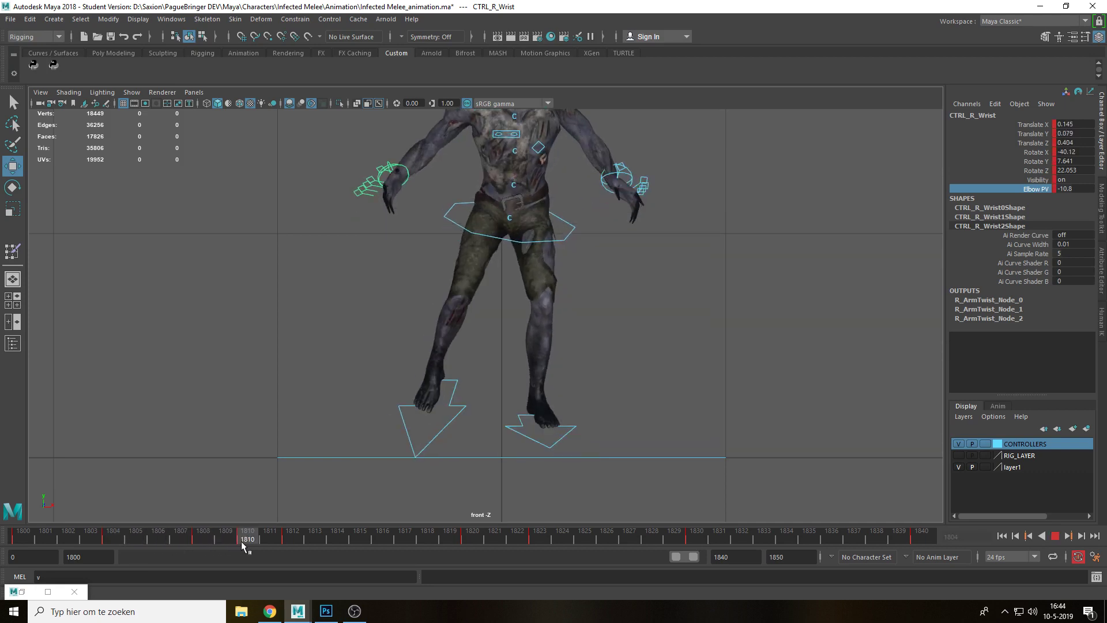
{"action": "middle_click_drag", "start_coordinate": [624, 369], "coordinate": [596, 496], "text": "alt"}
{"action": "scroll", "coordinate": [588, 355], "scroll_direction": "up", "scroll_amount": 2}
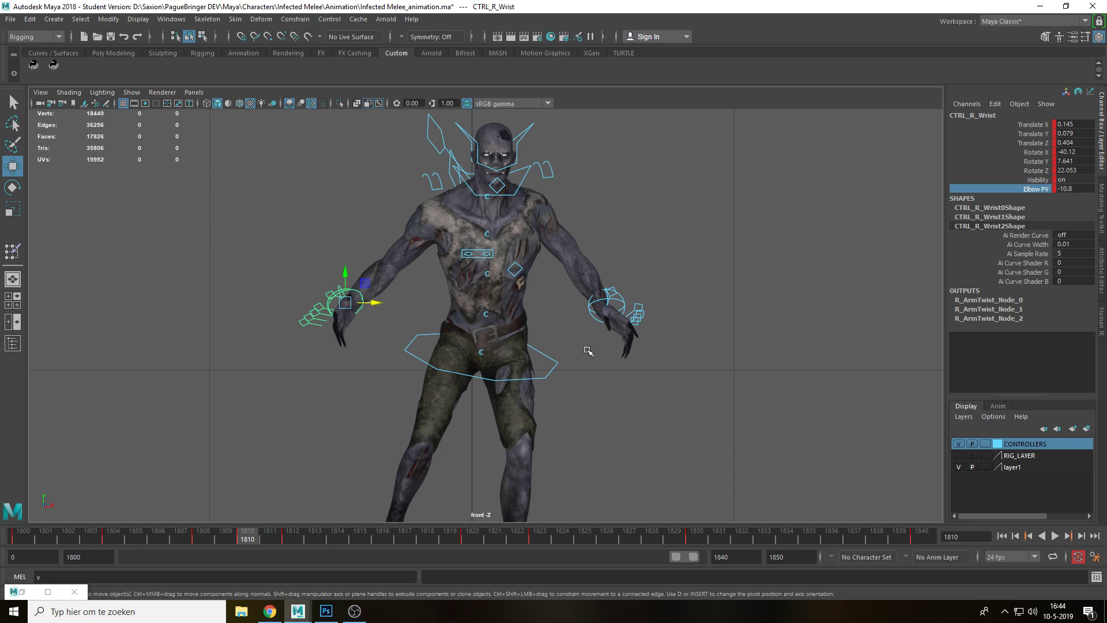
{"action": "key", "text": "space"}
{"action": "left_click_drag", "start_coordinate": [563, 318], "coordinate": [568, 362]}
{"action": "scroll", "coordinate": [738, 309], "scroll_direction": "down", "scroll_amount": 8}
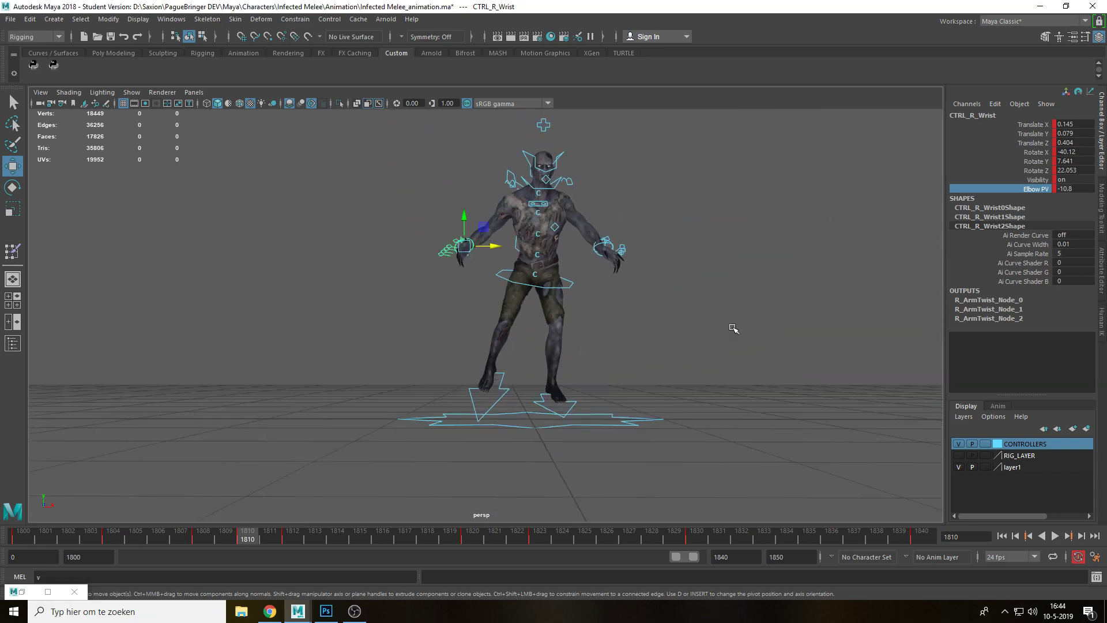
{"action": "left_click", "coordinate": [733, 328]}
{"action": "mouse_move", "coordinate": [699, 331]}
{"action": "left_mouse_down", "text": "alt"}
{"action": "mouse_move", "coordinate": [576, 340]}
{"action": "mouse_move", "coordinate": [685, 341]}
{"action": "left_mouse_up", "text": "alt"}
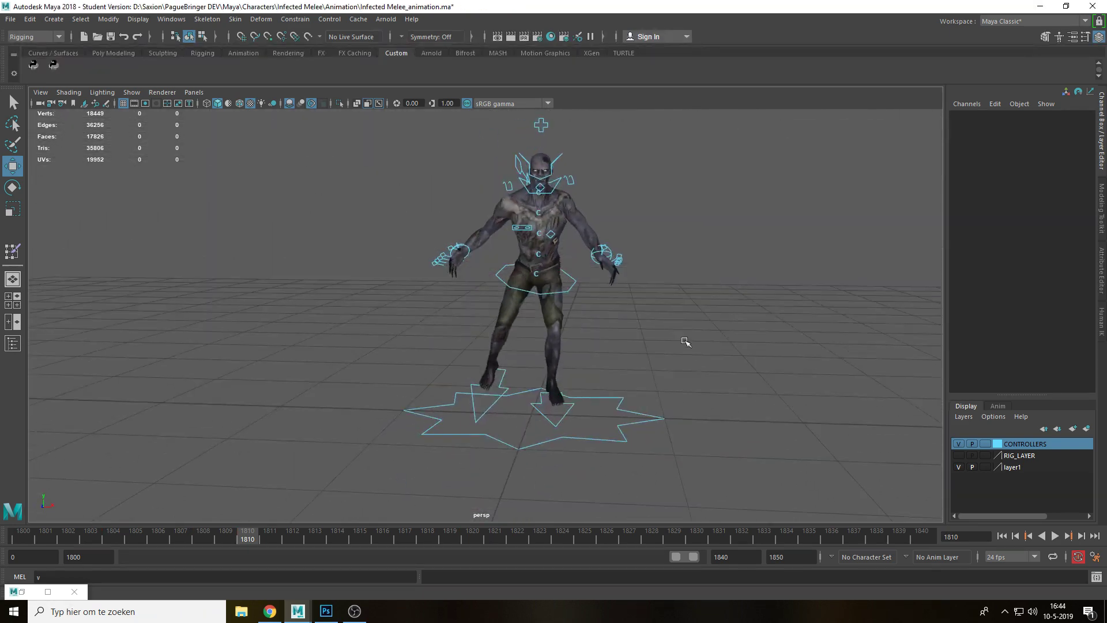
{"action": "scroll", "coordinate": [685, 340], "scroll_direction": "up", "scroll_amount": 5}
{"action": "middle_click_drag", "start_coordinate": [691, 242], "coordinate": [671, 371], "text": "alt"}
{"action": "key", "text": "alt+v"}
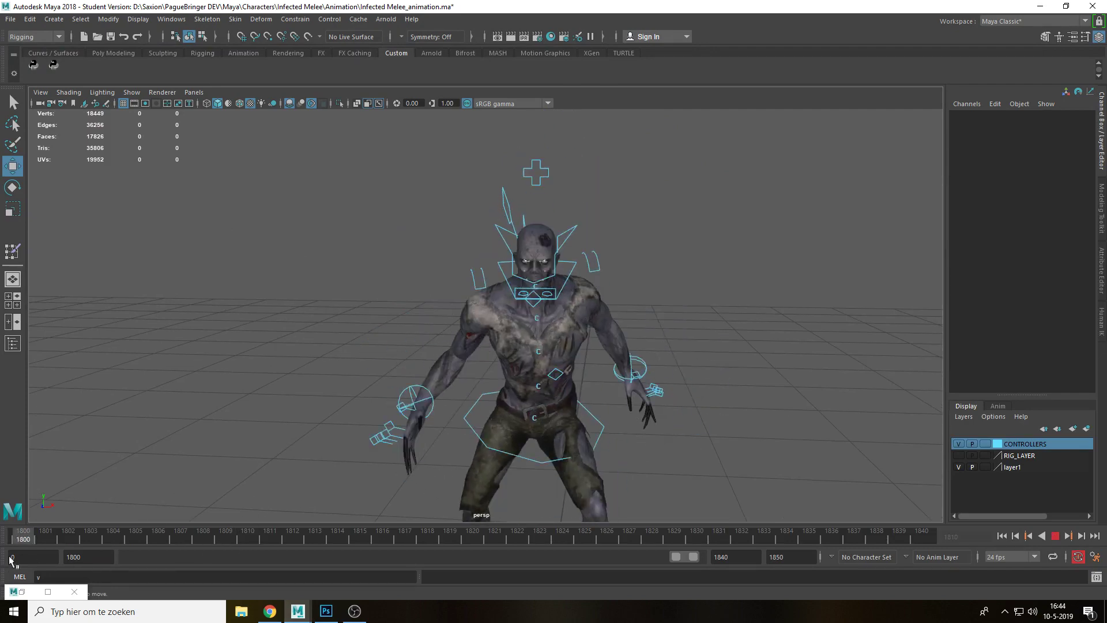
{"action": "left_click_drag", "start_coordinate": [583, 538], "coordinate": [293, 542]}
Copy CTRL_SPINE_0's key from frame 1810, paste it at frame 1820 and replay the animation
{"action": "left_click_drag", "start_coordinate": [726, 323], "coordinate": [607, 289], "text": "alt"}
{"action": "left_click", "coordinate": [607, 291]}
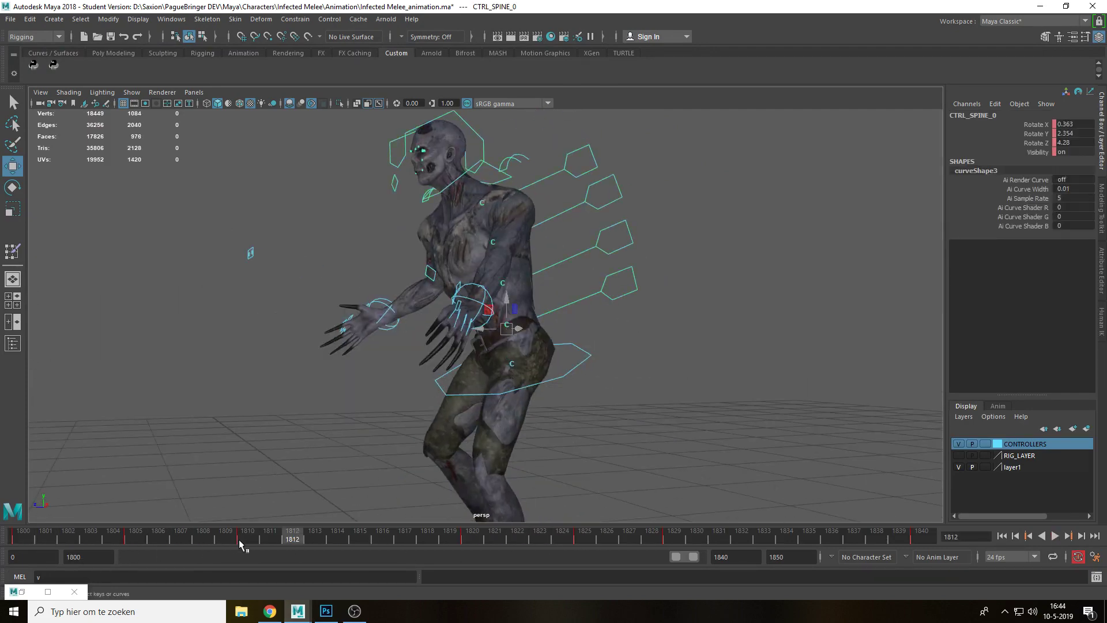
{"action": "left_click", "coordinate": [247, 539]}
{"action": "right_click", "coordinate": [247, 539]}
{"action": "left_click", "coordinate": [271, 369]}
{"action": "left_click", "coordinate": [476, 540]}
{"action": "right_click", "coordinate": [477, 540]}
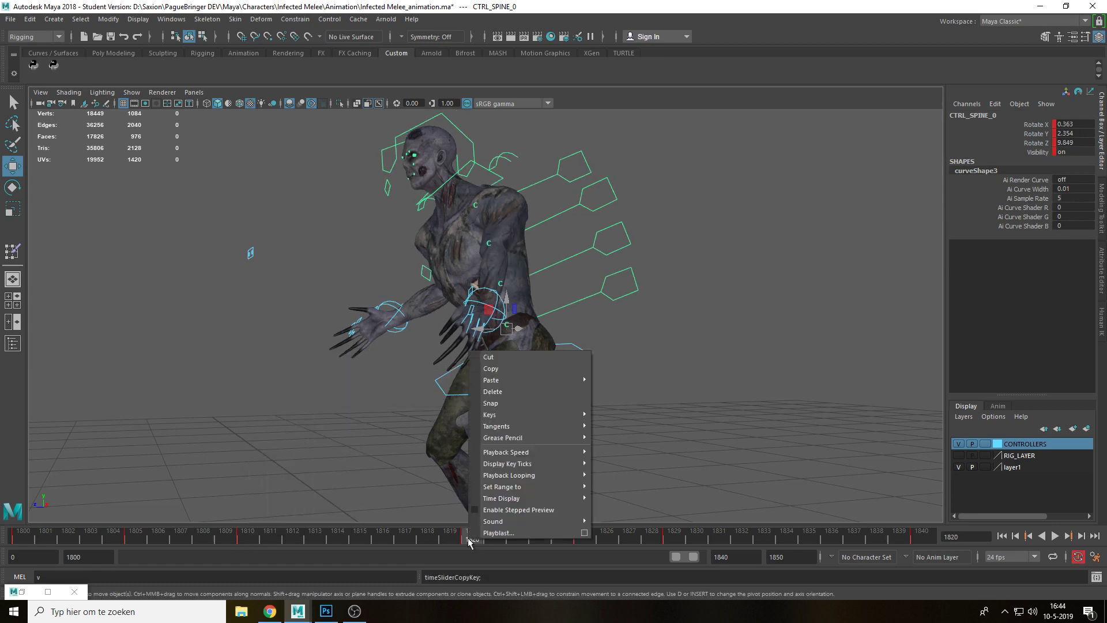
{"action": "mouse_move", "coordinate": [531, 371]}
{"action": "left_click", "coordinate": [624, 389]}
{"action": "key", "text": "alt+v"}
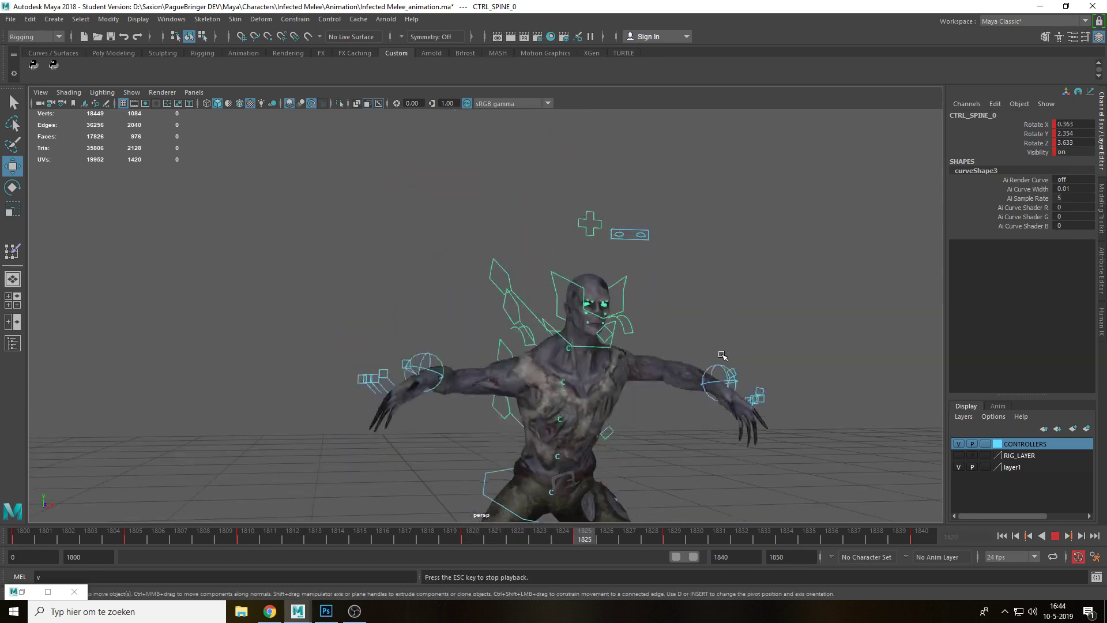
Try rotating the CTRL_L_Clavicle control at frame 1825, then undo the rotation
{"action": "left_click_drag", "start_coordinate": [635, 538], "coordinate": [593, 539]}
{"action": "middle_click_drag", "start_coordinate": [724, 458], "coordinate": [587, 368], "text": "alt"}
{"action": "left_click_drag", "start_coordinate": [579, 439], "coordinate": [578, 403], "text": "alt"}
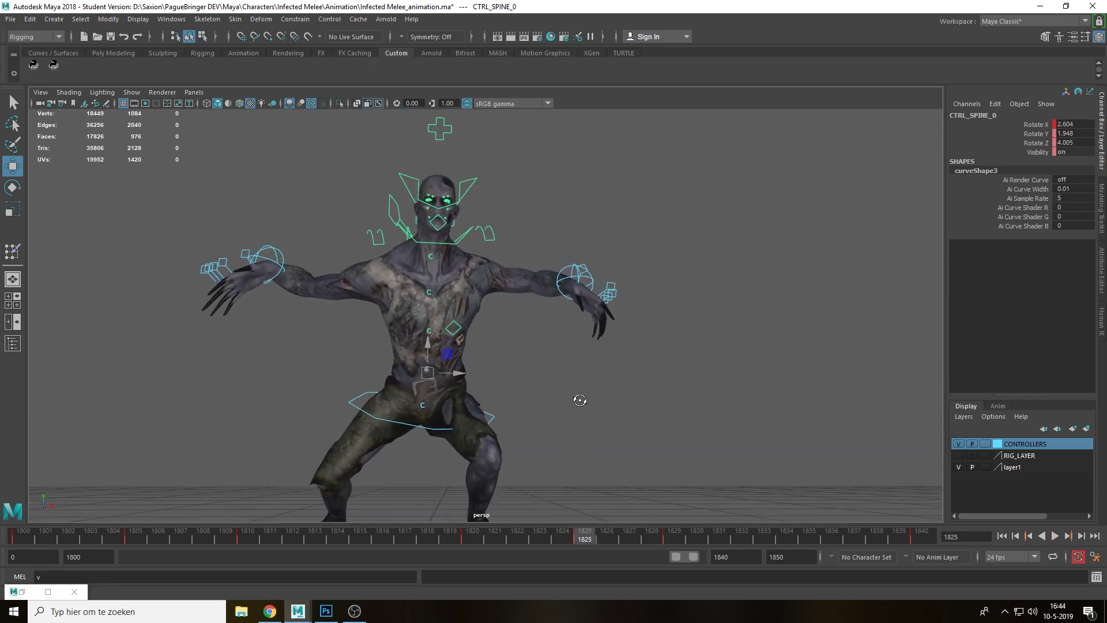
{"action": "left_click", "coordinate": [495, 238]}
{"action": "key", "text": "e"}
{"action": "left_click_drag", "start_coordinate": [439, 256], "coordinate": [507, 283]}
{"action": "key", "text": "ctrl+z"}
Replay the animation and inspect the jump pose around frame 1811 in perspective
{"action": "left_click_drag", "start_coordinate": [523, 532], "coordinate": [20, 539]}
{"action": "left_click_drag", "start_coordinate": [584, 345], "coordinate": [576, 359], "text": "alt"}
{"action": "key", "text": "alt+v"}
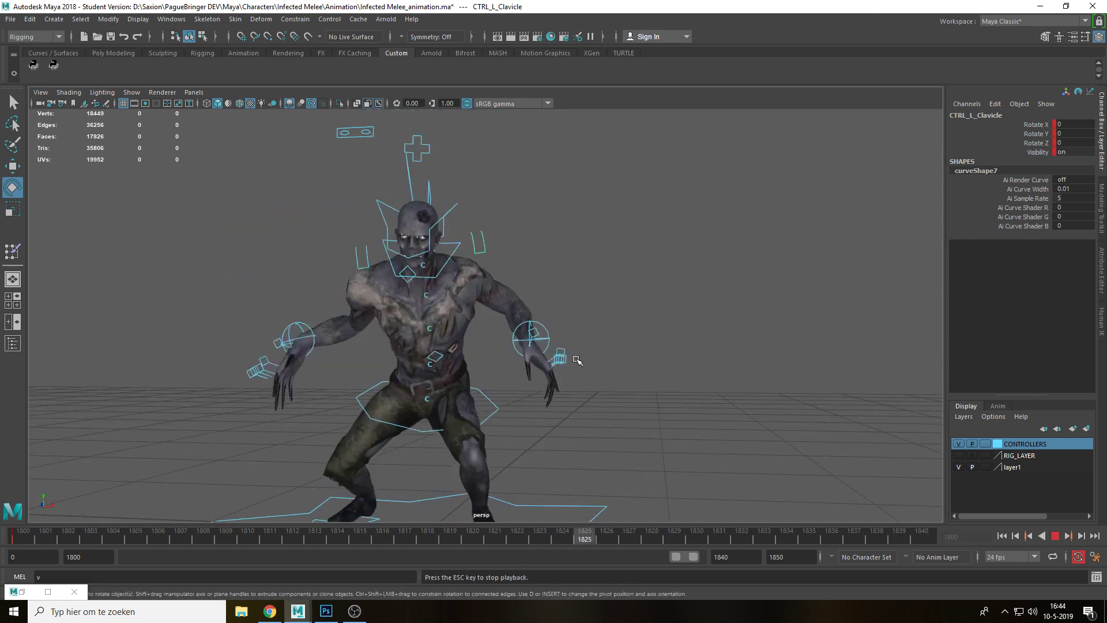
{"action": "key", "text": "Escape"}
{"action": "left_click_drag", "start_coordinate": [300, 533], "coordinate": [270, 536]}
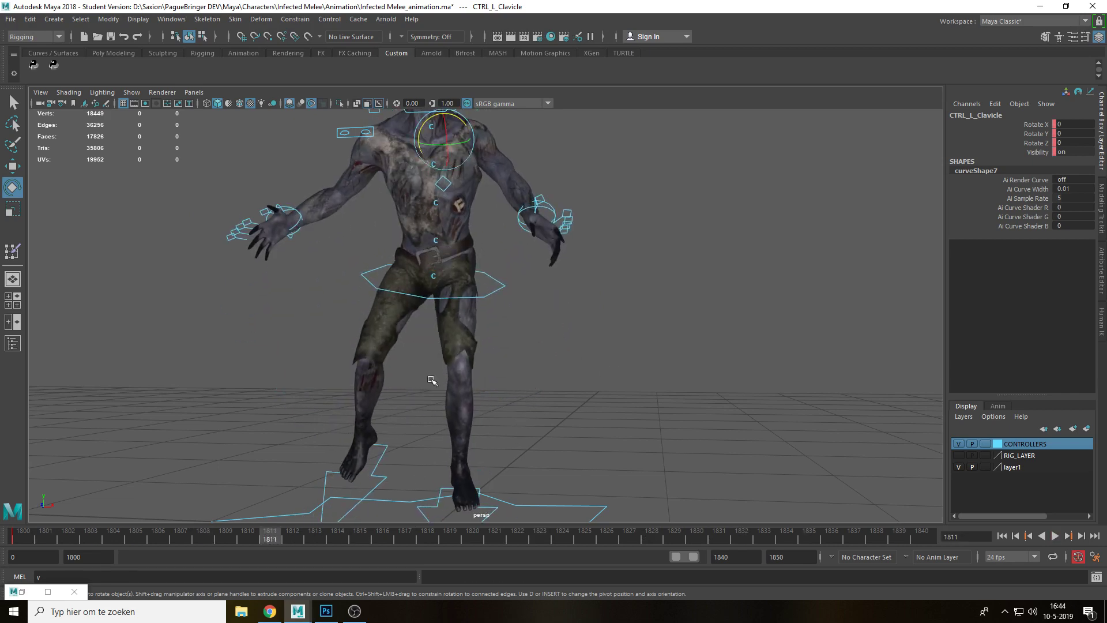
{"action": "left_click_drag", "start_coordinate": [429, 378], "coordinate": [599, 357], "text": "alt"}
Select CTRL_NECK and rotate it at frame 1806 to about 1.35, -17.67, -2.77 in X, Y and Z
{"action": "left_click_drag", "start_coordinate": [206, 538], "coordinate": [3, 546]}
{"action": "middle_click_drag", "start_coordinate": [579, 341], "coordinate": [648, 445], "text": "alt"}
{"action": "right_click_drag", "start_coordinate": [646, 443], "coordinate": [725, 348], "text": "alt"}
{"action": "key", "text": "q"}
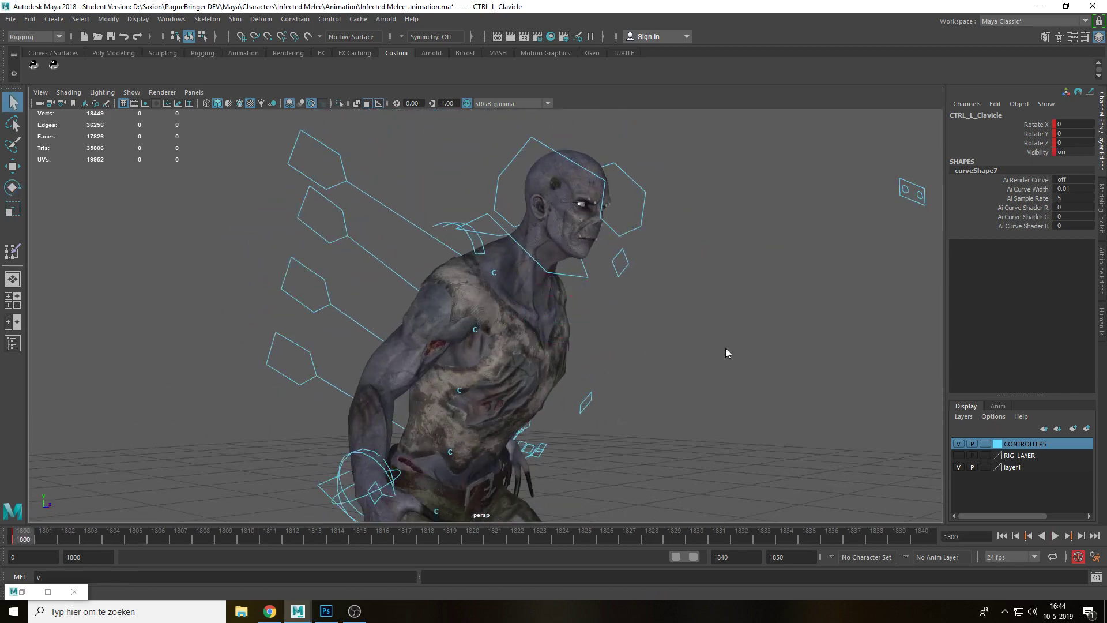
{"action": "left_click_drag", "start_coordinate": [553, 391], "coordinate": [634, 410], "text": "alt"}
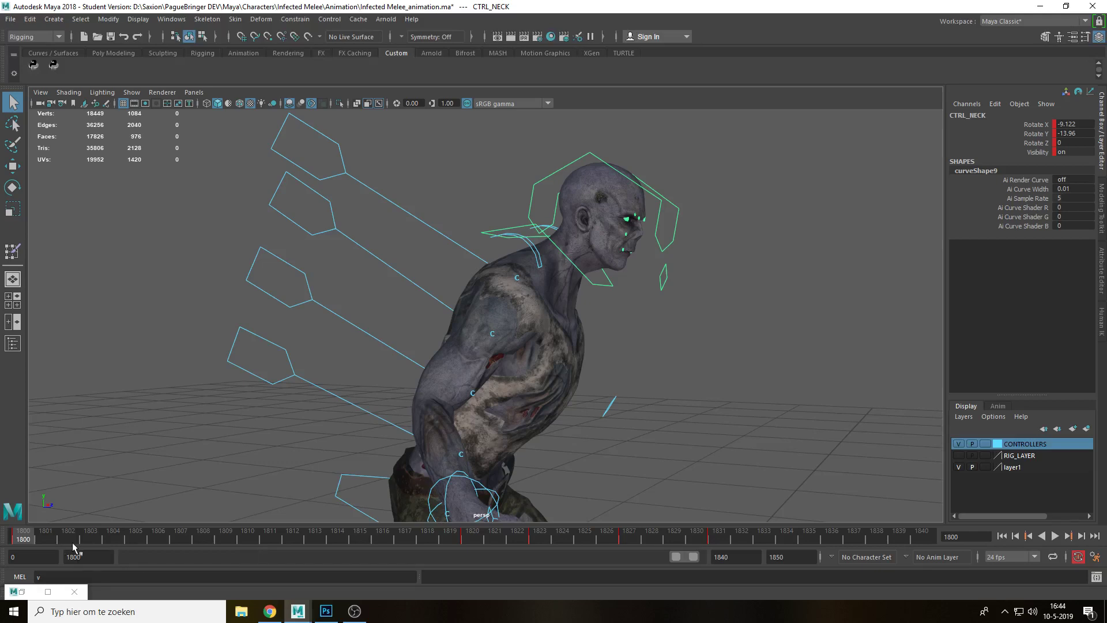
{"action": "left_click_drag", "start_coordinate": [39, 540], "coordinate": [155, 538]}
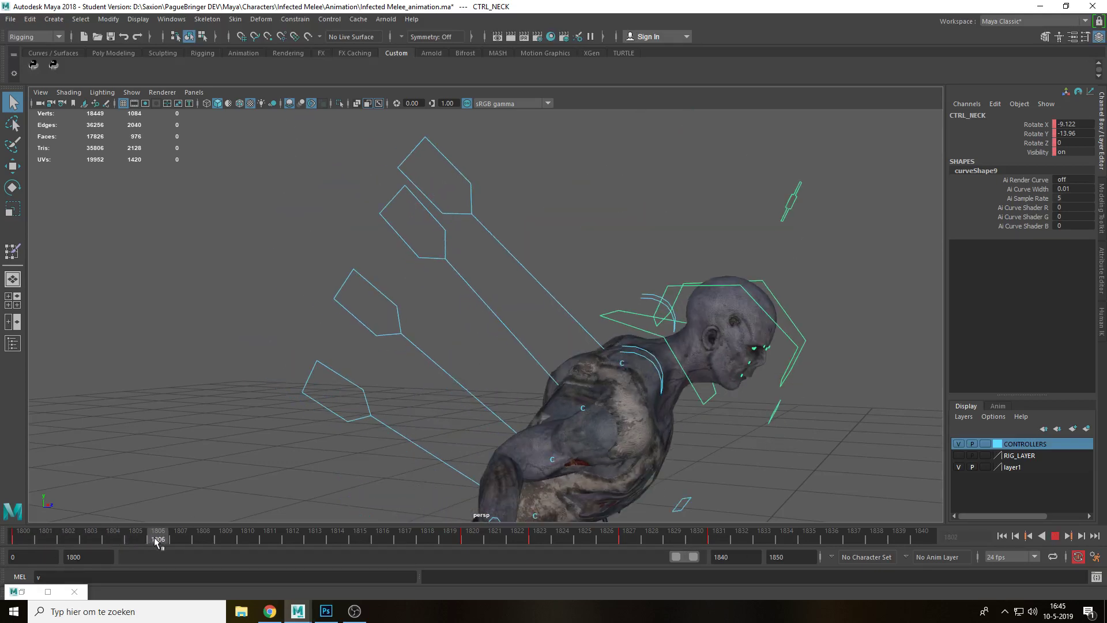
{"action": "key", "text": "e"}
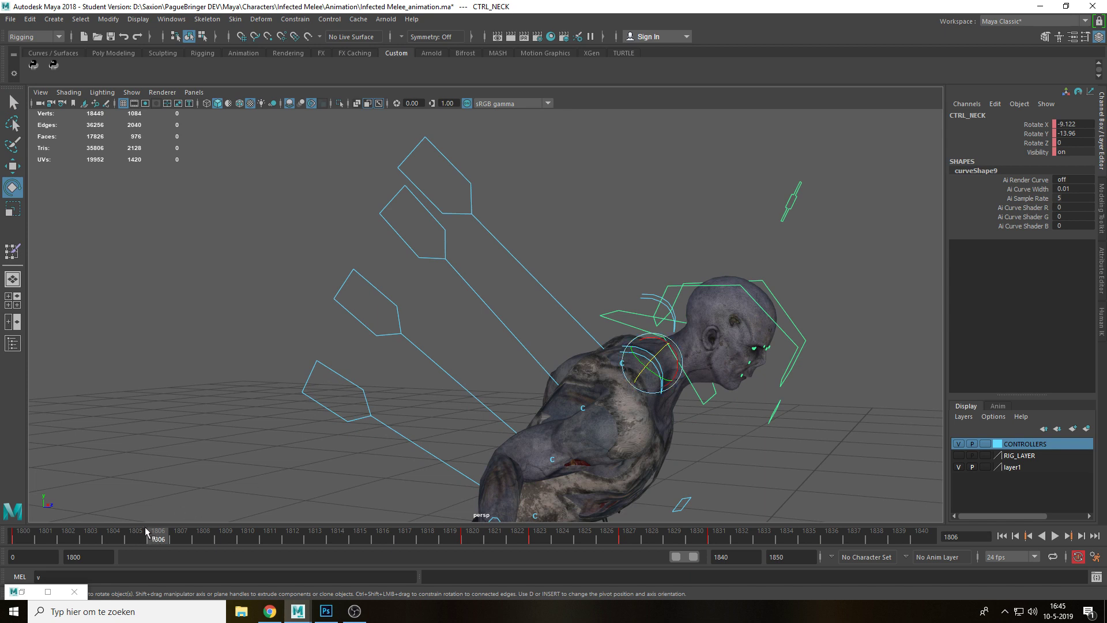
{"action": "left_click_drag", "start_coordinate": [679, 356], "coordinate": [681, 369]}
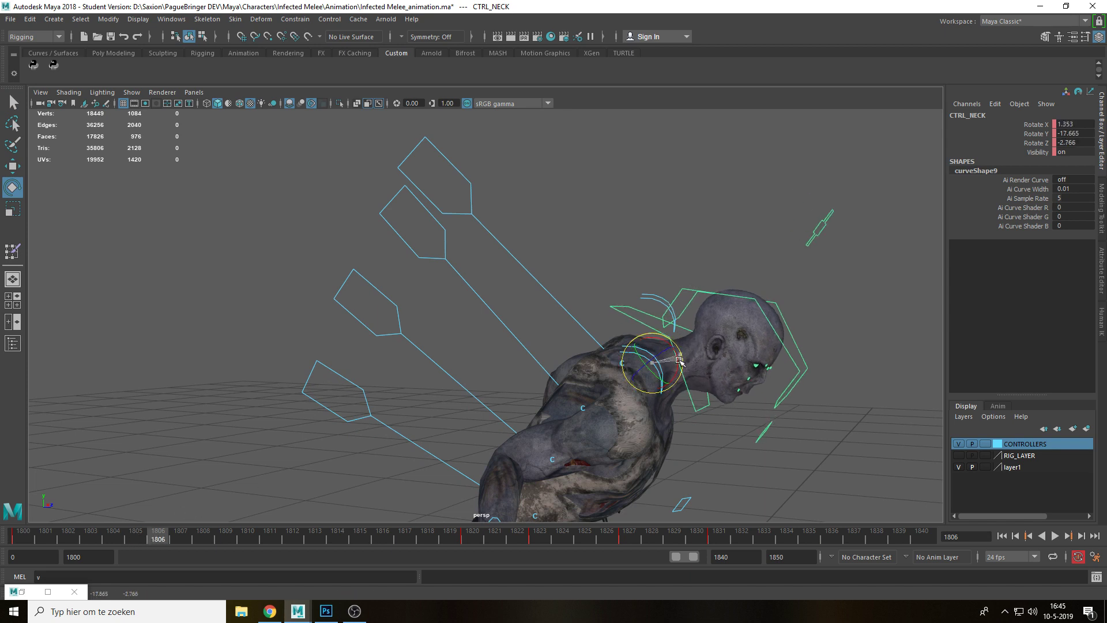
Replay the opening frames and examine the neck and head pose at frame 1806 from the side
{"action": "left_click", "coordinate": [47, 541]}
{"action": "key", "text": "alt+v"}
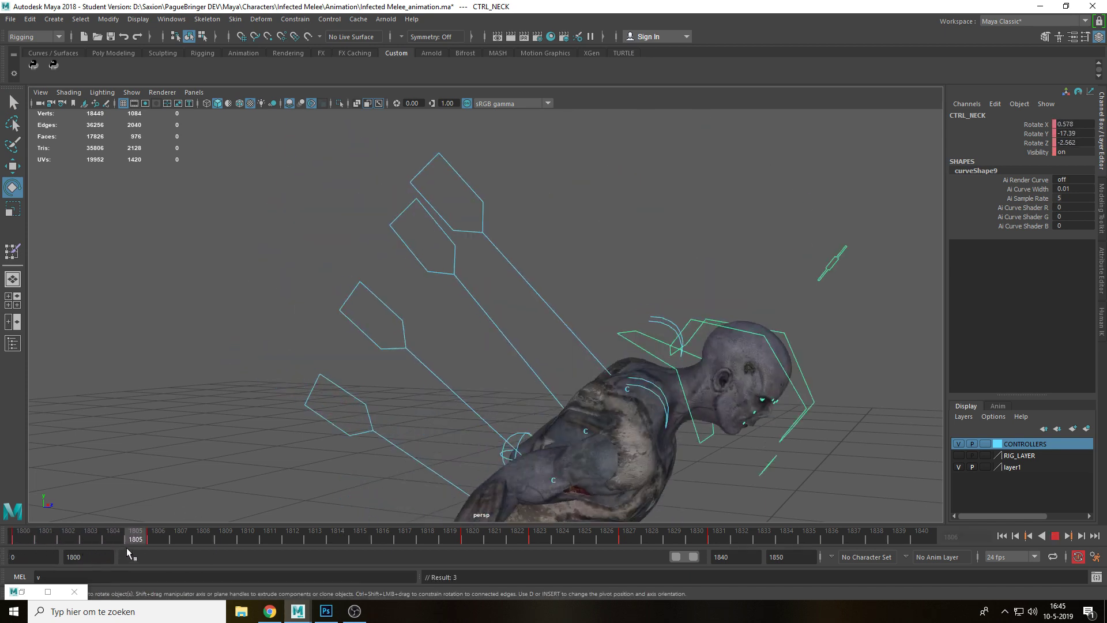
{"action": "key", "text": "alt+v"}
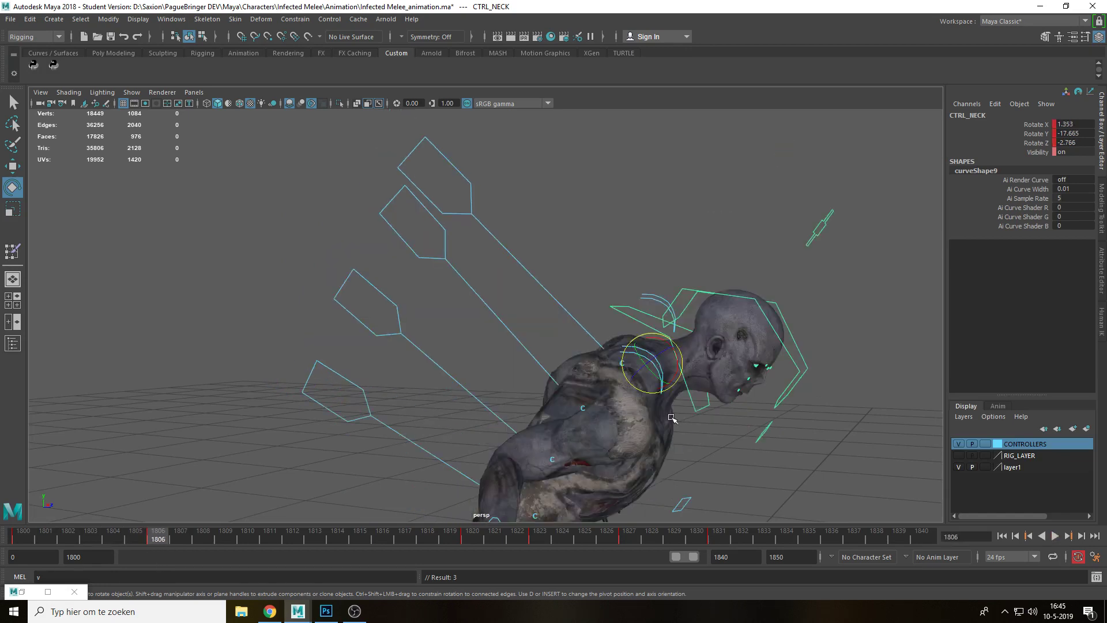
{"action": "left_click_drag", "start_coordinate": [666, 424], "coordinate": [693, 420], "text": "alt"}
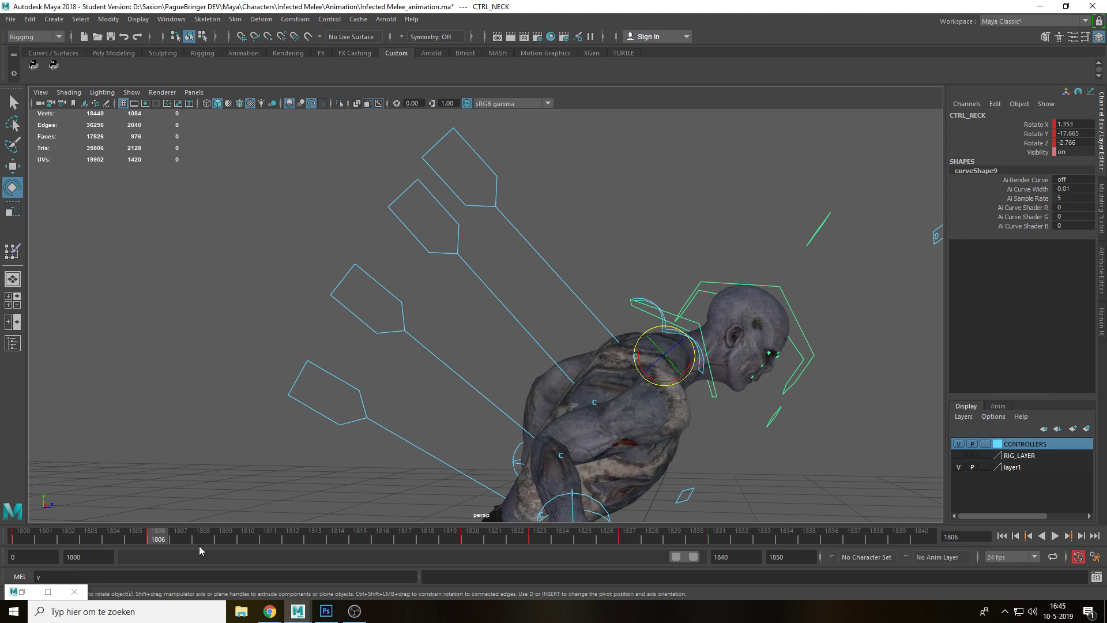
Rotate CTRL_NECK at frame 1810 to about -6.89, -17.33 and -0.61 in X, Y and Z
{"action": "key", "text": "alt+v"}
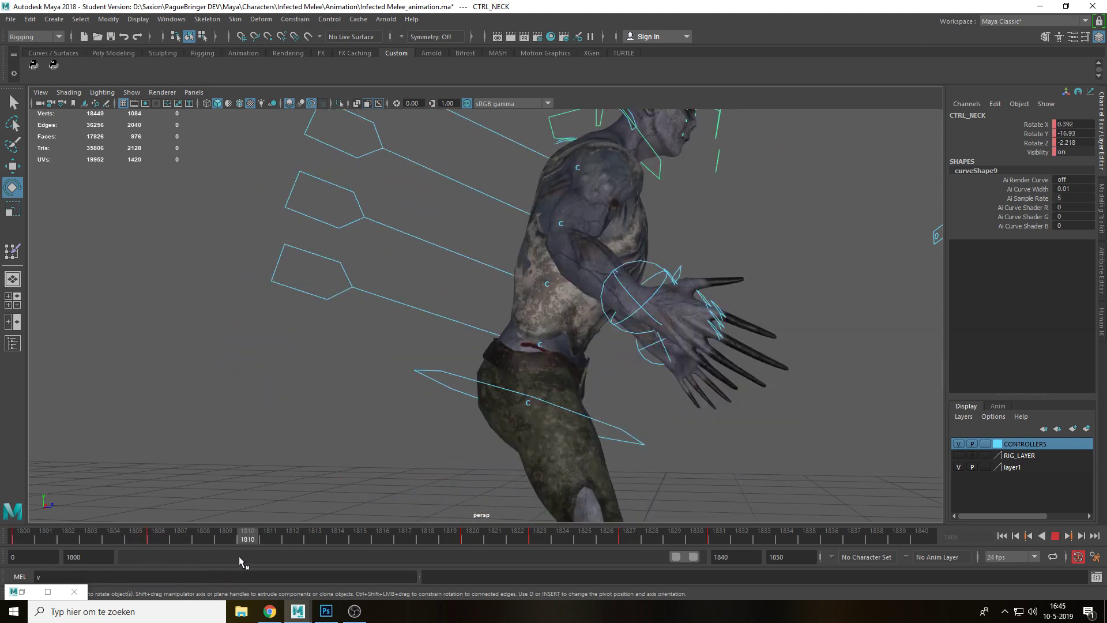
{"action": "key", "text": "alt+v"}
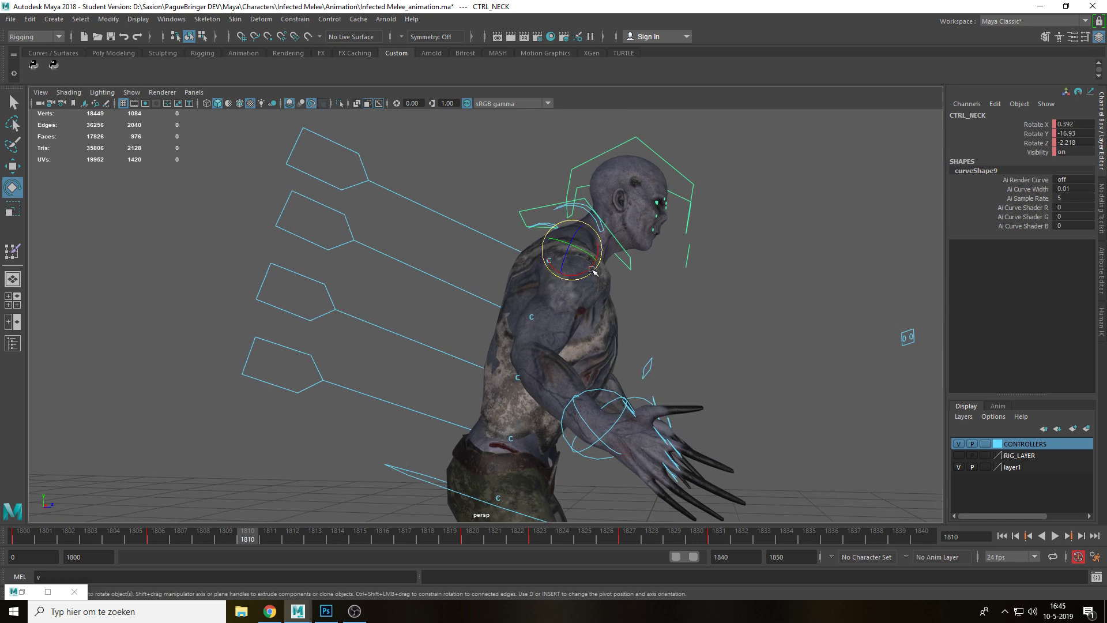
{"action": "left_click_drag", "start_coordinate": [591, 269], "coordinate": [598, 259]}
{"action": "left_click_drag", "start_coordinate": [727, 297], "coordinate": [631, 303], "text": "alt"}
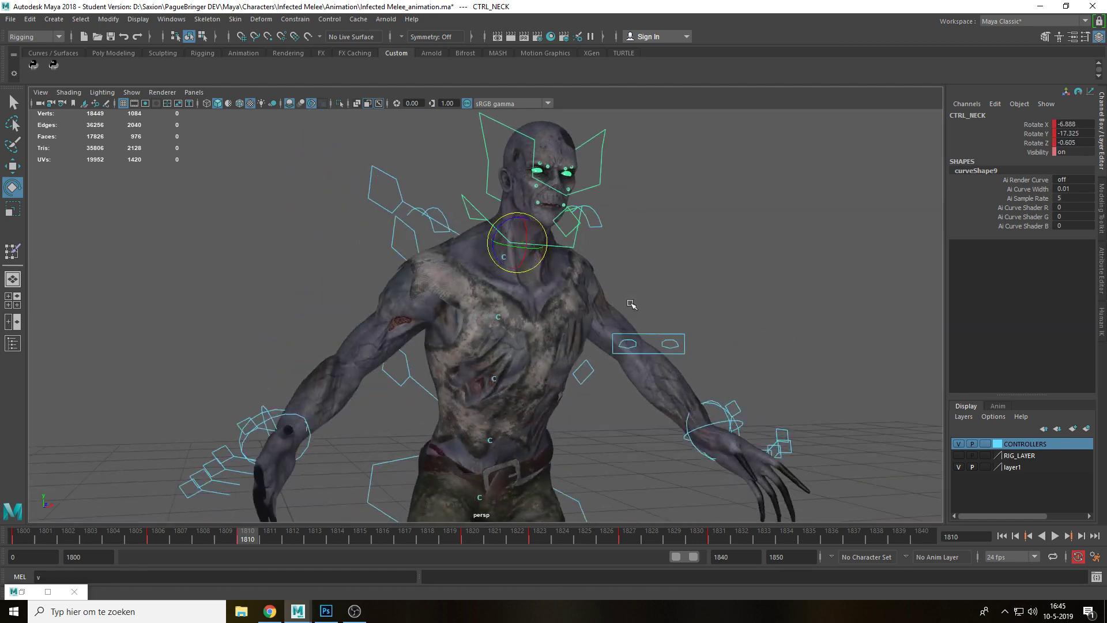
Frame CTRL_NECK in the front view at frame 1815, undo a trial Z rotation and set its Y rotation to about -16.4
{"action": "left_click", "coordinate": [358, 539]}
{"action": "key", "text": "f"}
{"action": "right_click_drag", "start_coordinate": [624, 360], "coordinate": [579, 375], "text": "alt"}
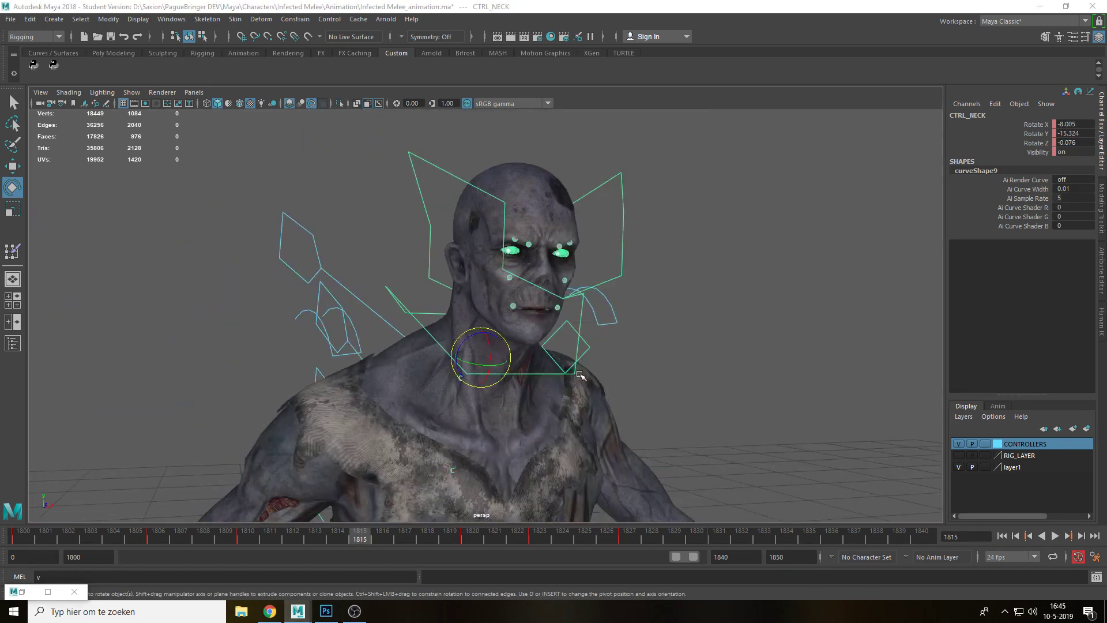
{"action": "key", "text": "space"}
{"action": "left_click_drag", "start_coordinate": [579, 375], "coordinate": [571, 435]}
{"action": "key", "text": "f"}
{"action": "left_click", "coordinate": [1036, 142]}
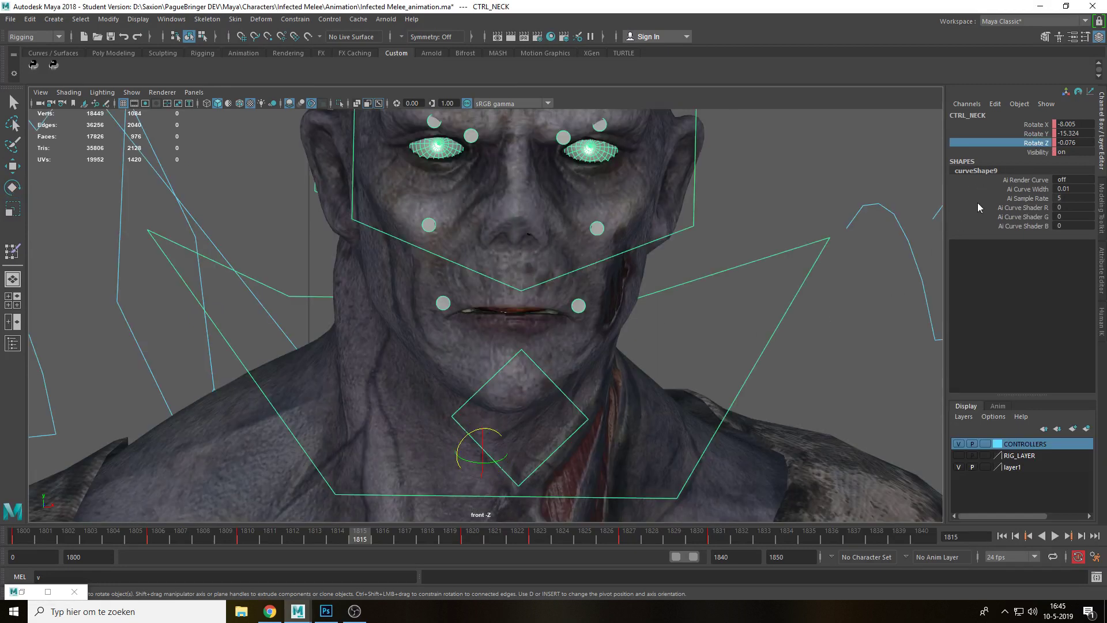
{"action": "middle_click_drag", "start_coordinate": [767, 280], "coordinate": [804, 264]}
{"action": "key", "text": "ctrl+z"}
{"action": "left_click", "coordinate": [1032, 134]}
{"action": "middle_click_drag", "start_coordinate": [809, 263], "coordinate": [812, 263]}
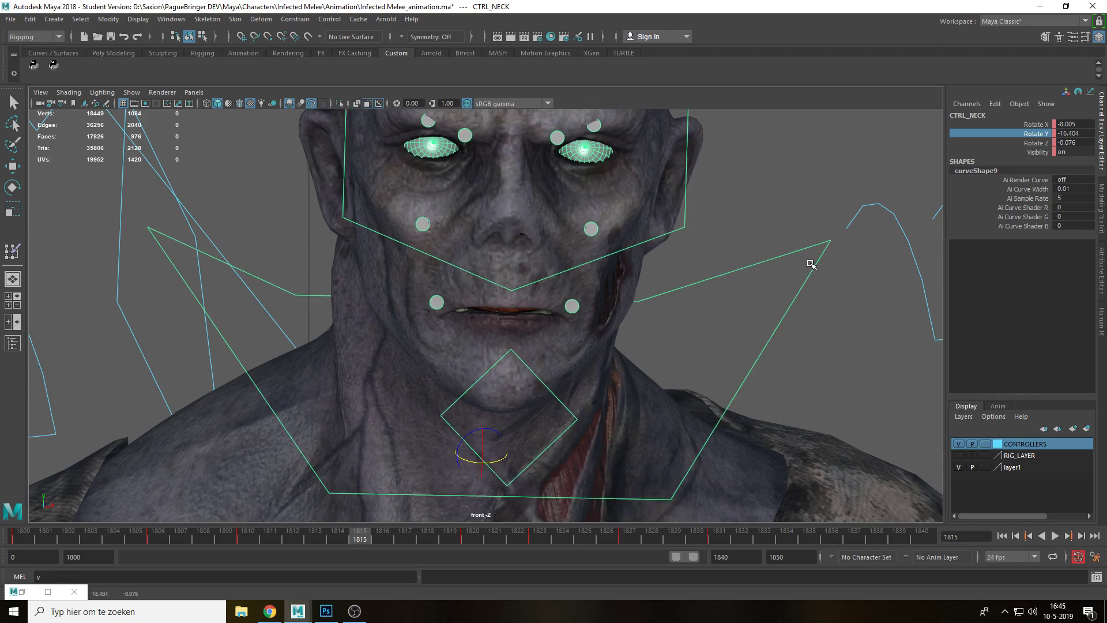
{"action": "scroll", "coordinate": [543, 497], "scroll_direction": "down", "scroll_amount": 2}
Key CTRL_NECK at frame 1810, then copy that key and paste it at frame 1820
{"action": "left_click_drag", "start_coordinate": [360, 535], "coordinate": [240, 541]}
{"action": "key", "text": "s"}
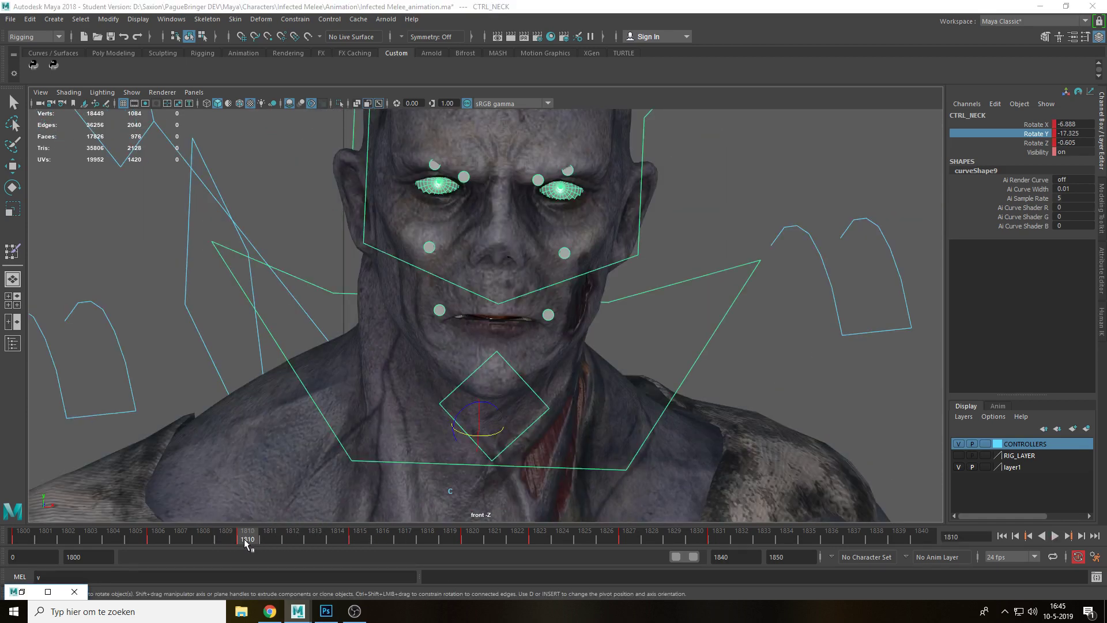
{"action": "right_click", "coordinate": [249, 540]}
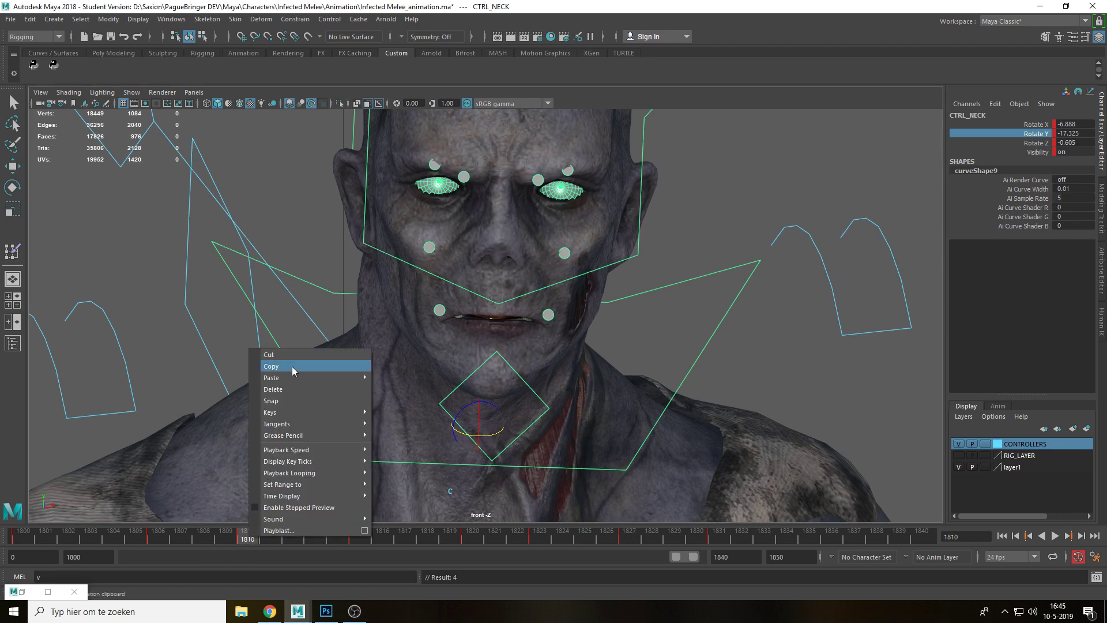
{"action": "left_click", "coordinate": [270, 366]}
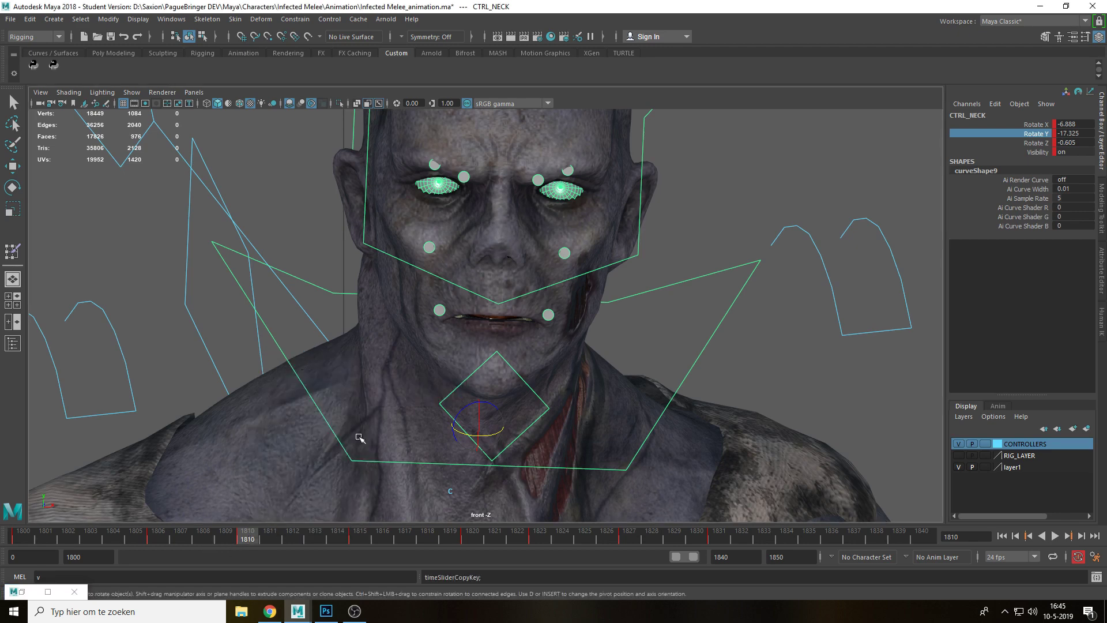
{"action": "left_click", "coordinate": [473, 542]}
{"action": "right_click", "coordinate": [473, 542]}
{"action": "mouse_move", "coordinate": [585, 379]}
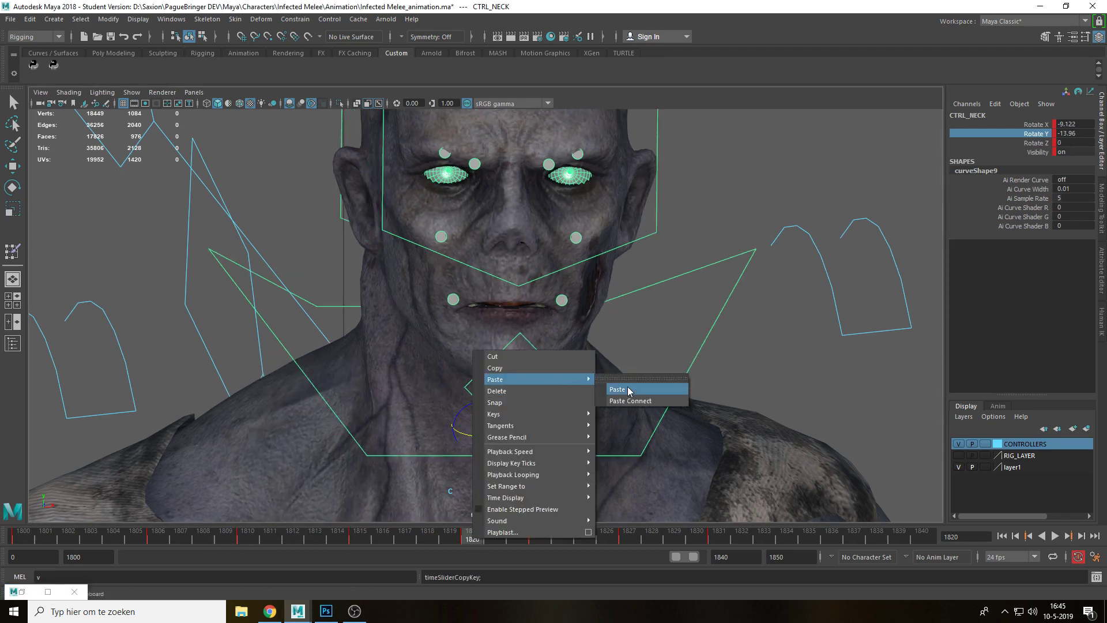
{"action": "left_click", "coordinate": [628, 391]}
Rotate CTRL_NECK at frame 1815 to about -13.03 in X and -20.43 in Y
{"action": "key", "text": "alt+v"}
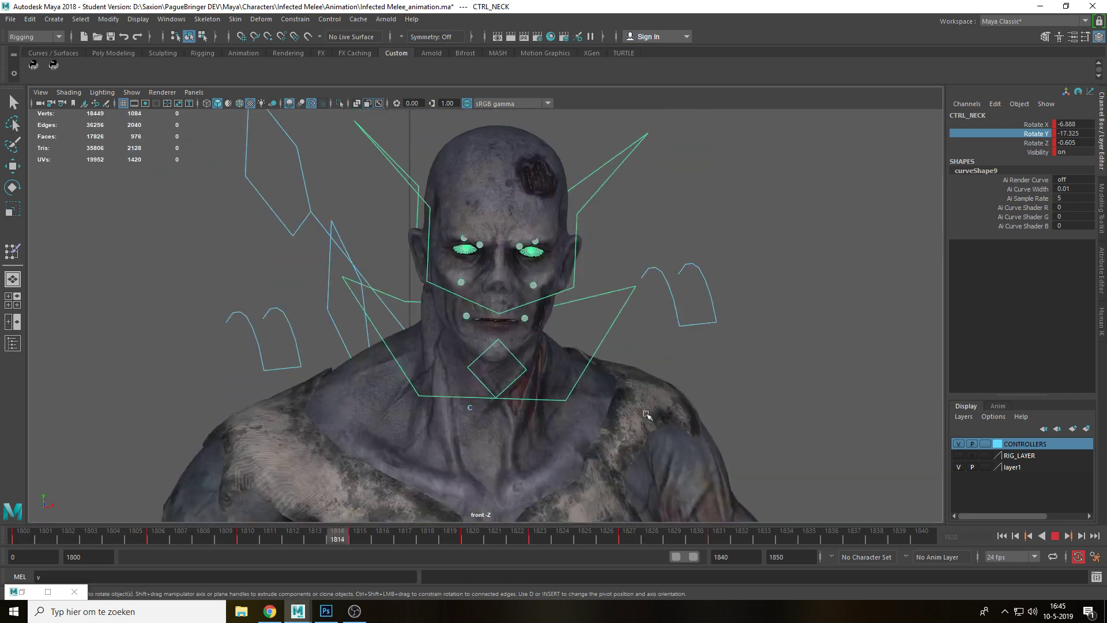
{"action": "mouse_move", "coordinate": [372, 536]}
{"action": "left_mouse_down"}
{"action": "mouse_move", "coordinate": [206, 542]}
{"action": "mouse_move", "coordinate": [352, 543]}
{"action": "left_mouse_up"}
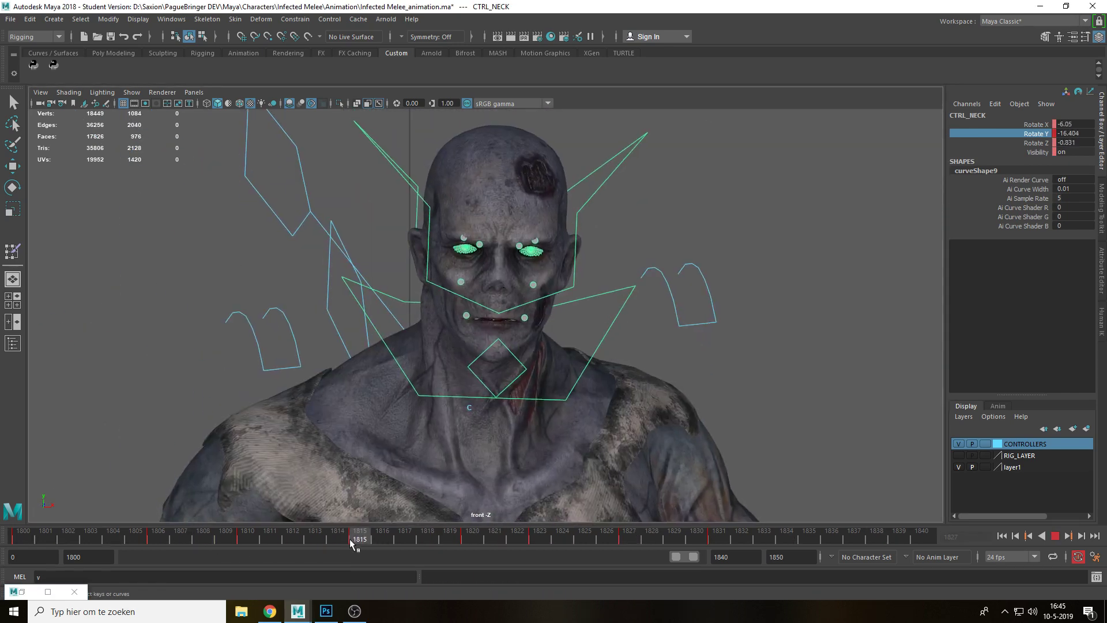
{"action": "left_click", "coordinate": [1037, 135]}
{"action": "middle_click_drag", "start_coordinate": [779, 242], "coordinate": [826, 257]}
{"action": "left_click", "coordinate": [1036, 124]}
Replay the animation in perspective and scrub up to frame 1815, inspecting the neck and body poses from the side and front
{"action": "mouse_move", "coordinate": [359, 543]}
{"action": "left_mouse_down"}
{"action": "mouse_move", "coordinate": [271, 544]}
{"action": "mouse_move", "coordinate": [443, 544]}
{"action": "mouse_move", "coordinate": [249, 543]}
{"action": "left_mouse_up"}
{"action": "key", "text": "alt+v"}
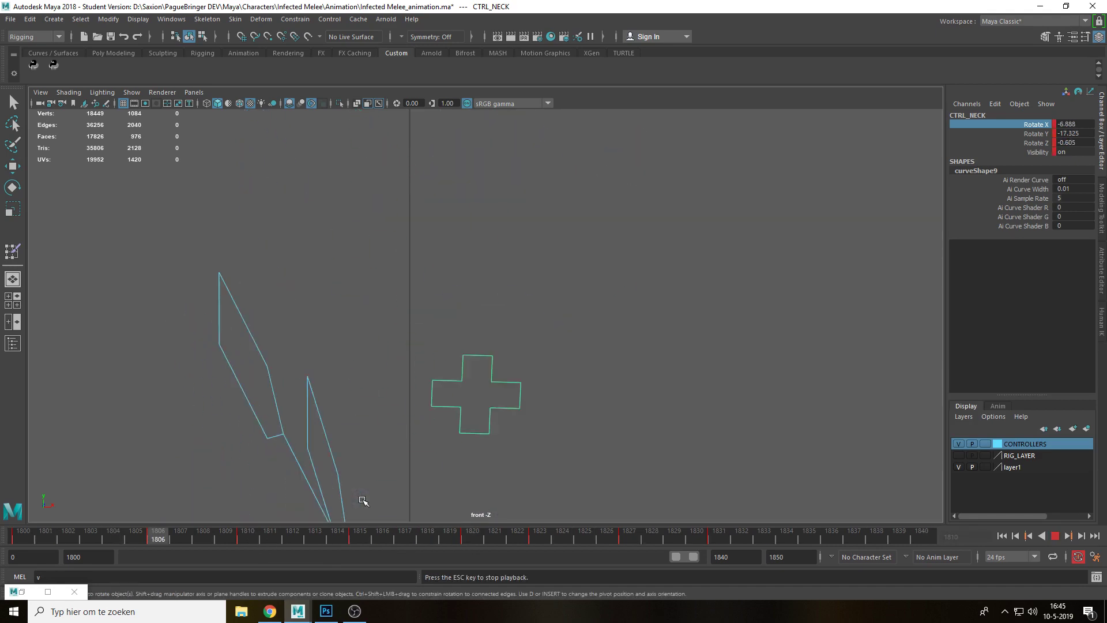
{"action": "key", "text": "space"}
{"action": "left_click_drag", "start_coordinate": [558, 377], "coordinate": [560, 346]}
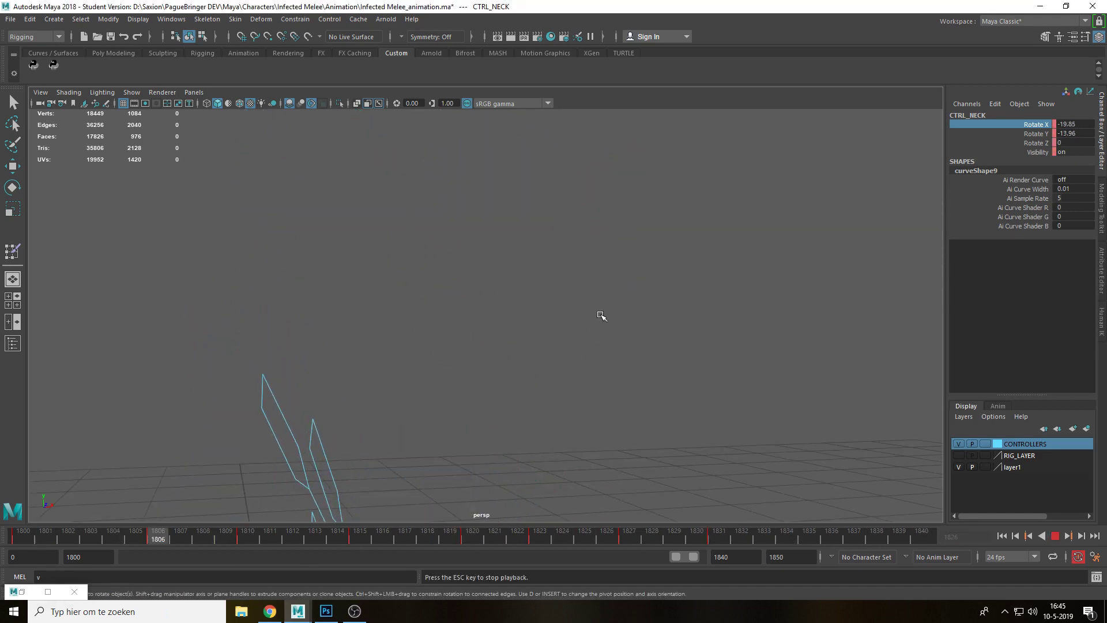
{"action": "scroll", "coordinate": [682, 407], "scroll_direction": "down", "scroll_amount": 3}
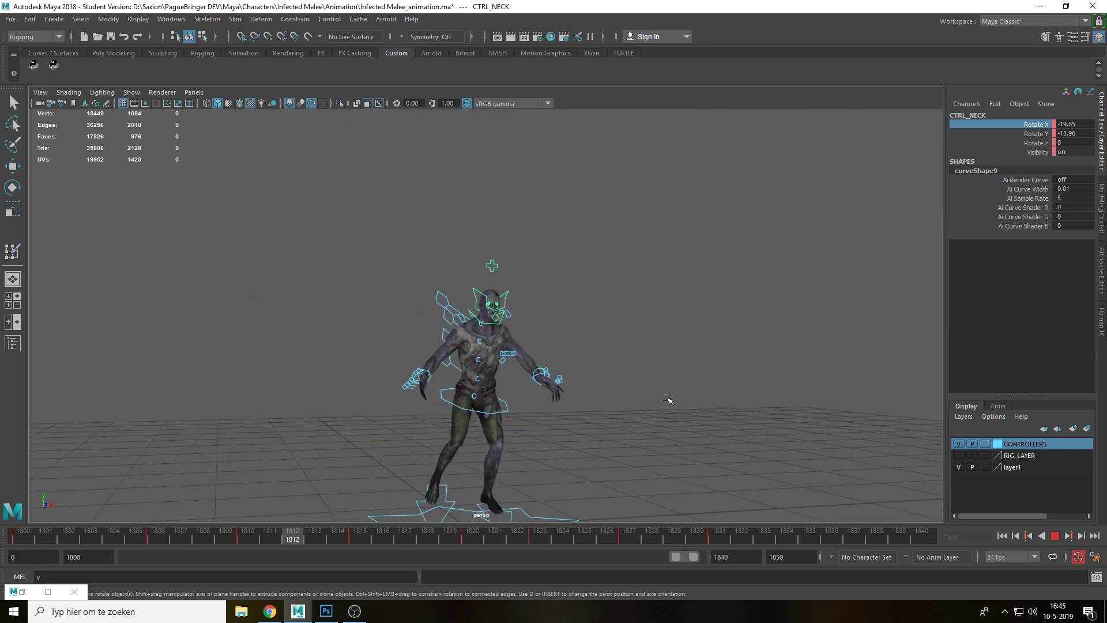
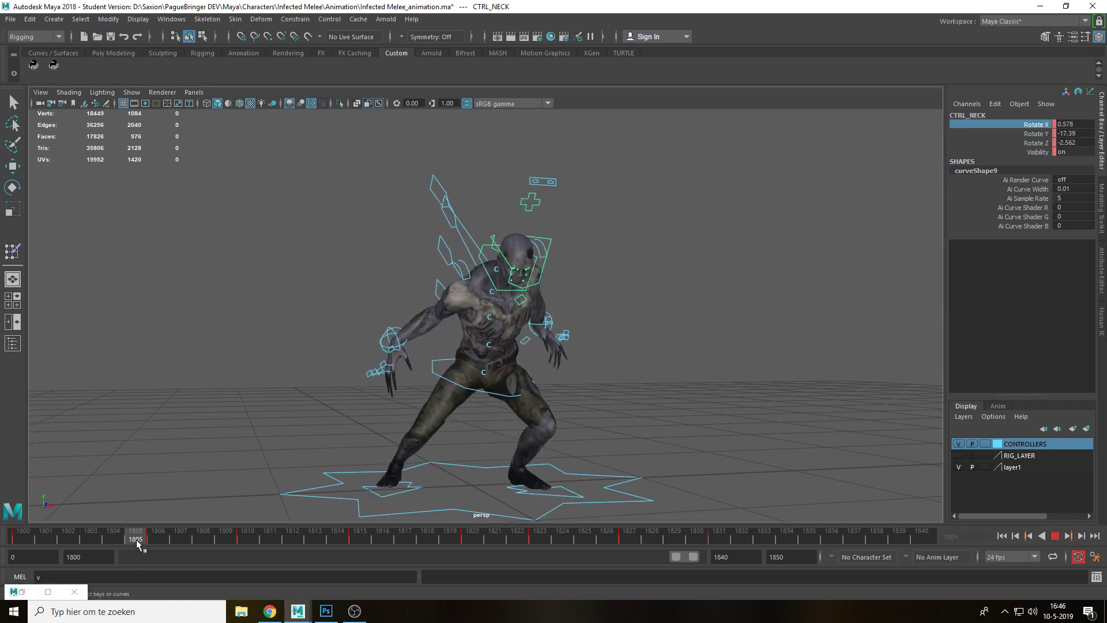
{"action": "left_click_drag", "start_coordinate": [184, 540], "coordinate": [77, 548]}
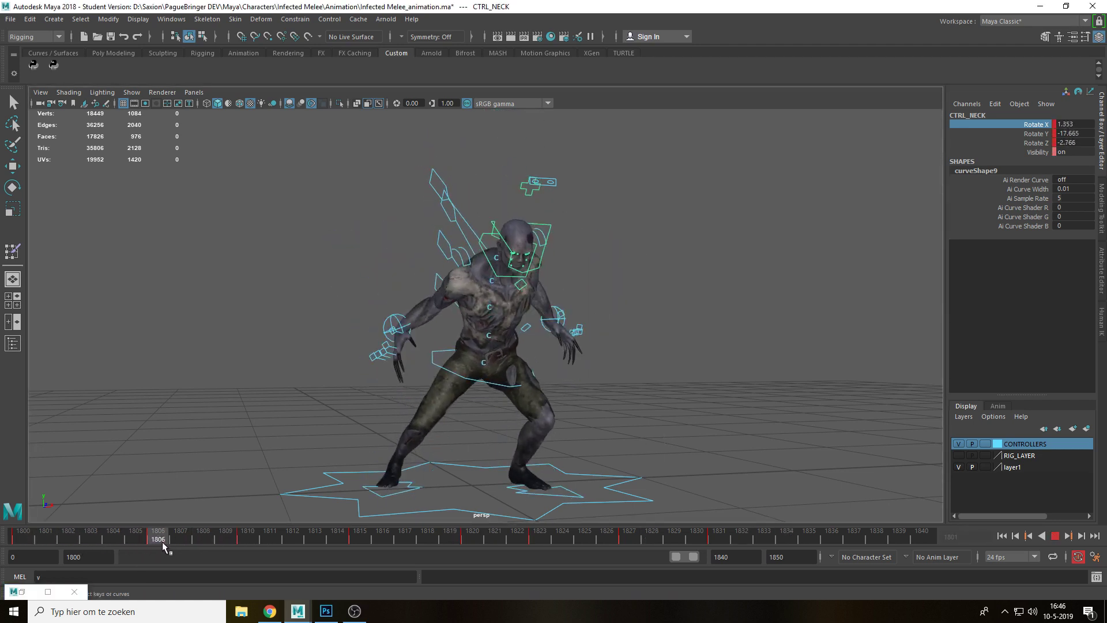
{"action": "left_click_drag", "start_coordinate": [416, 381], "coordinate": [604, 382], "text": "alt"}
{"action": "scroll", "coordinate": [606, 382], "scroll_direction": "up", "scroll_amount": 3}
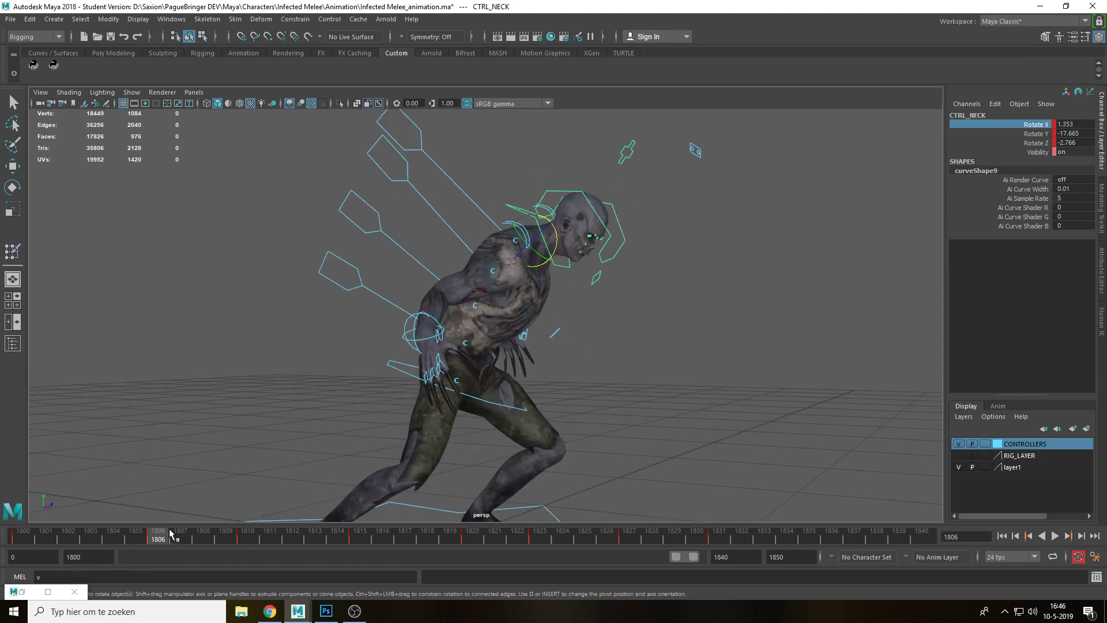
{"action": "left_click_drag", "start_coordinate": [176, 541], "coordinate": [207, 541]}
{"action": "left_click_drag", "start_coordinate": [499, 396], "coordinate": [421, 398], "text": "alt"}
{"action": "left_click_drag", "start_coordinate": [206, 540], "coordinate": [359, 536]}
{"action": "scroll", "coordinate": [672, 339], "scroll_direction": "up", "scroll_amount": 5}
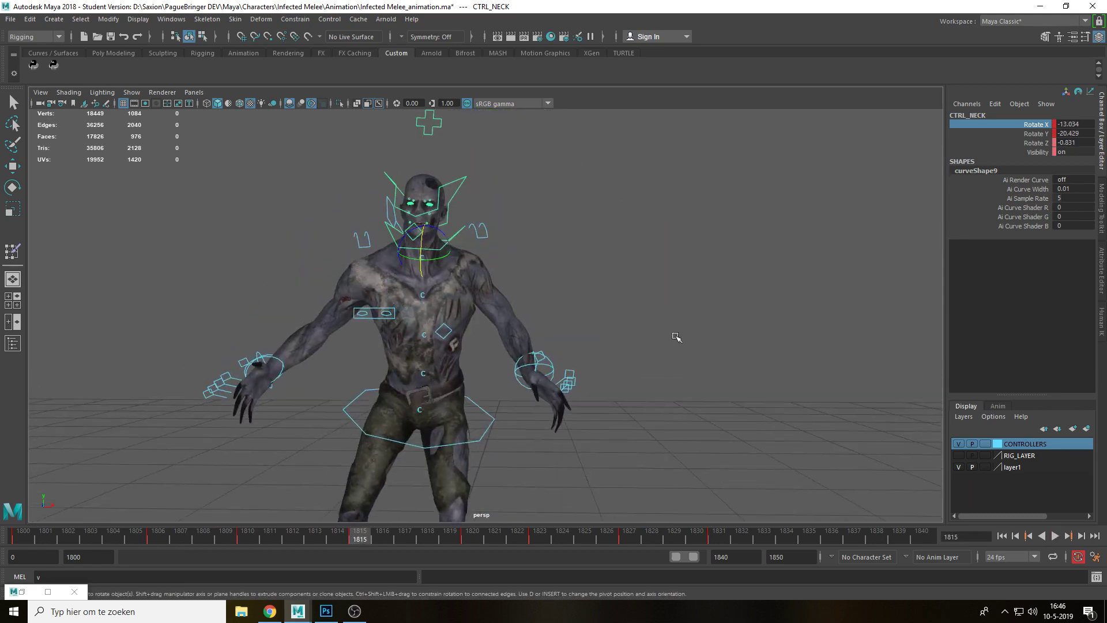
Try rotating CTRL_SPINE_0 about Y at frame 1815, comparing with frame 1810, and undo both attempts
{"action": "left_click", "coordinate": [679, 344]}
{"action": "left_click_drag", "start_coordinate": [679, 344], "coordinate": [654, 367], "text": "alt"}
{"action": "left_click_drag", "start_coordinate": [654, 368], "coordinate": [749, 386], "text": "alt"}
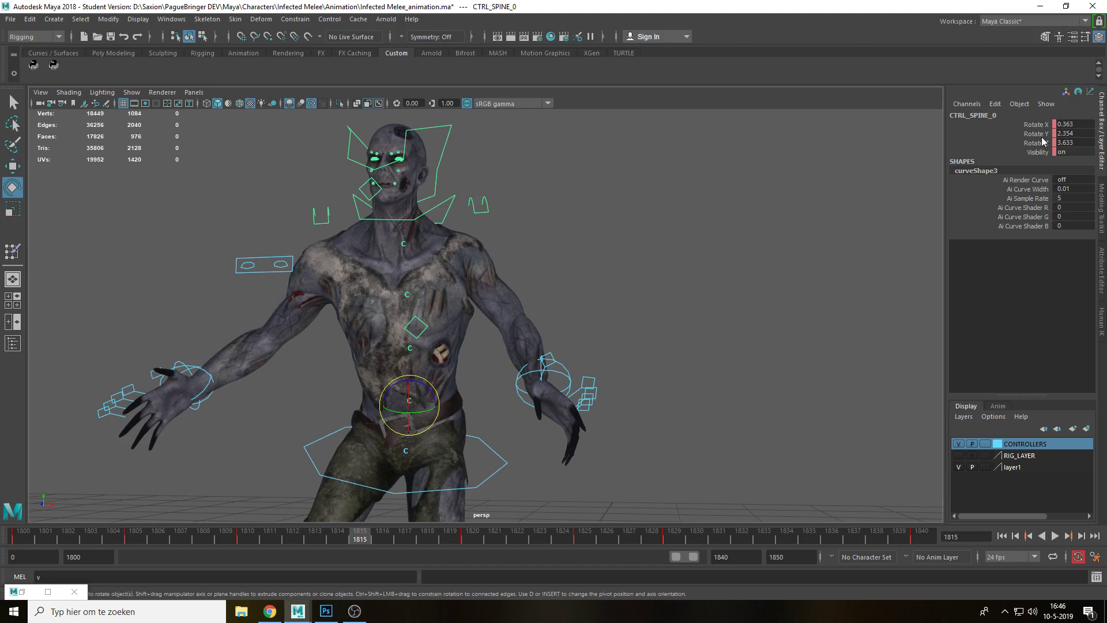
{"action": "middle_click_drag", "start_coordinate": [766, 265], "coordinate": [743, 291]}
{"action": "key", "text": "ctrl+z"}
{"action": "left_click", "coordinate": [244, 538]}
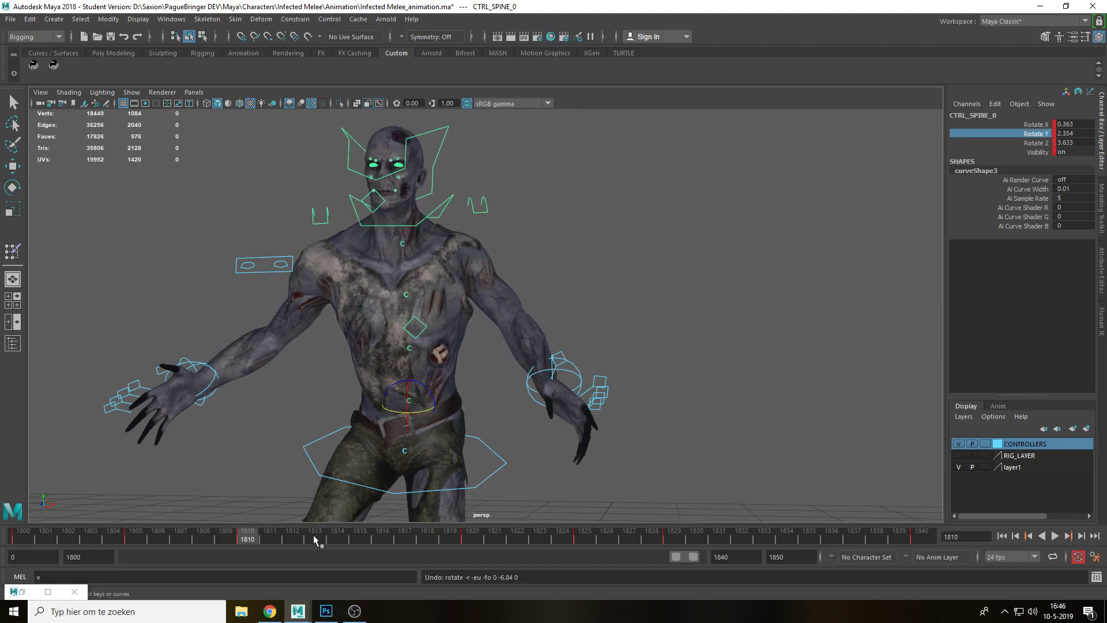
{"action": "left_click", "coordinate": [350, 540]}
{"action": "middle_click_drag", "start_coordinate": [778, 264], "coordinate": [781, 263]}
{"action": "key", "text": "ctrl+z"}
Adjust the X rotation of CTRL_SPINE_0 at frame 1815 and replay the result from the side
{"action": "left_click", "coordinate": [1039, 125]}
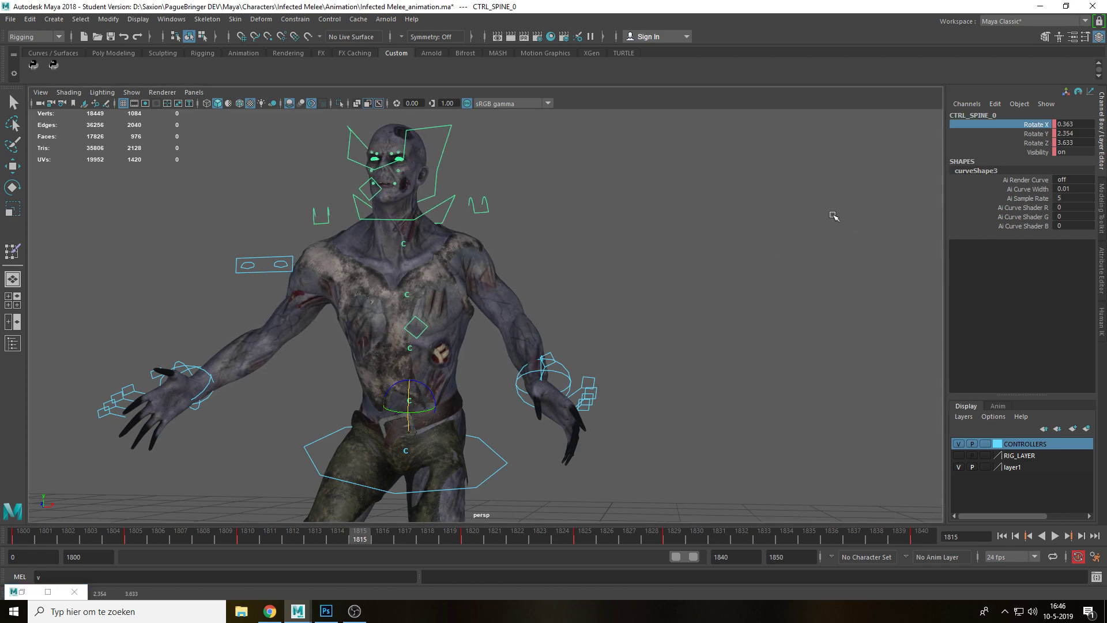
{"action": "middle_click_drag", "start_coordinate": [832, 217], "coordinate": [838, 218]}
{"action": "left_click_drag", "start_coordinate": [709, 340], "coordinate": [581, 360], "text": "alt"}
{"action": "key", "text": "alt+v"}
{"action": "key", "text": "alt+v"}
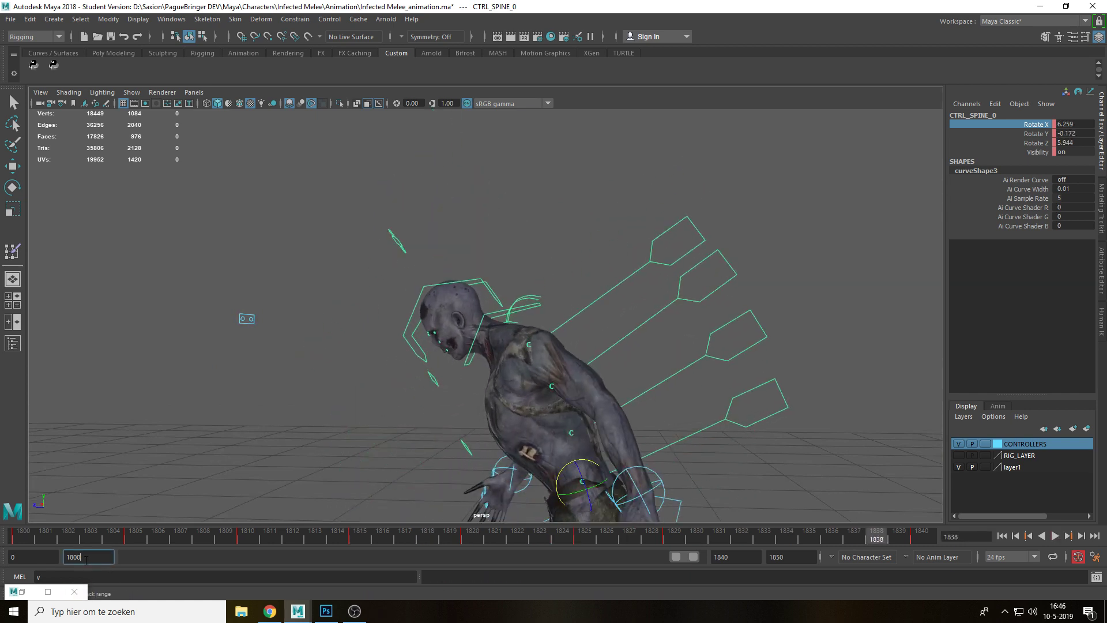
Limit the playback range to frames 1810 to 1820 and play it
{"action": "left_click_drag", "start_coordinate": [86, 560], "coordinate": [61, 485]}
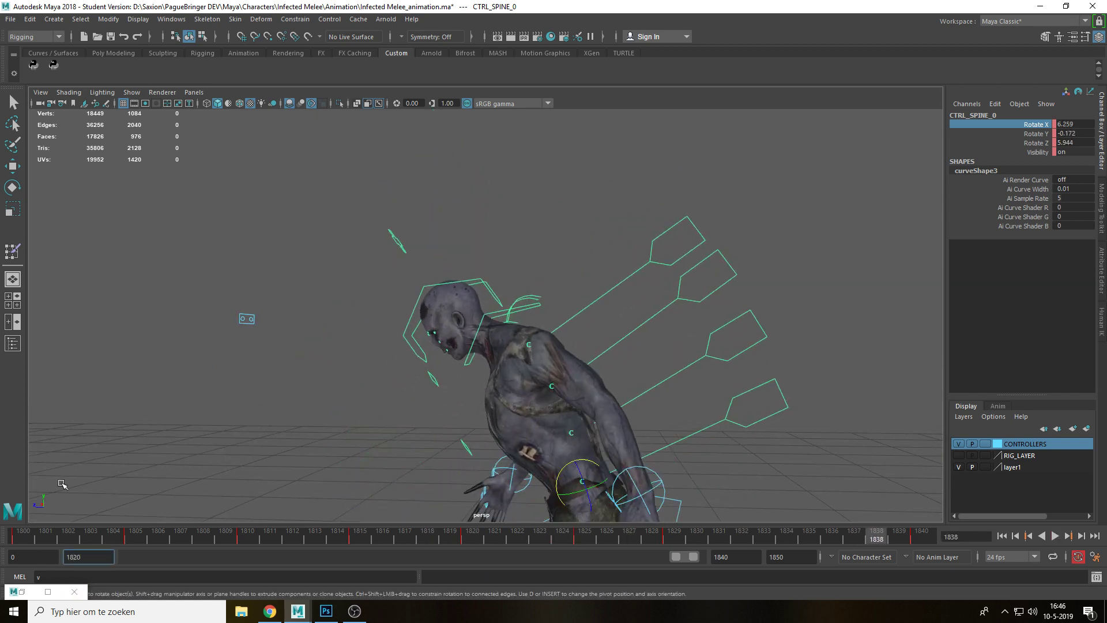
{"action": "type", "text": "1810"}
{"action": "key", "text": "Tab"}
{"action": "type", "text": "18"}
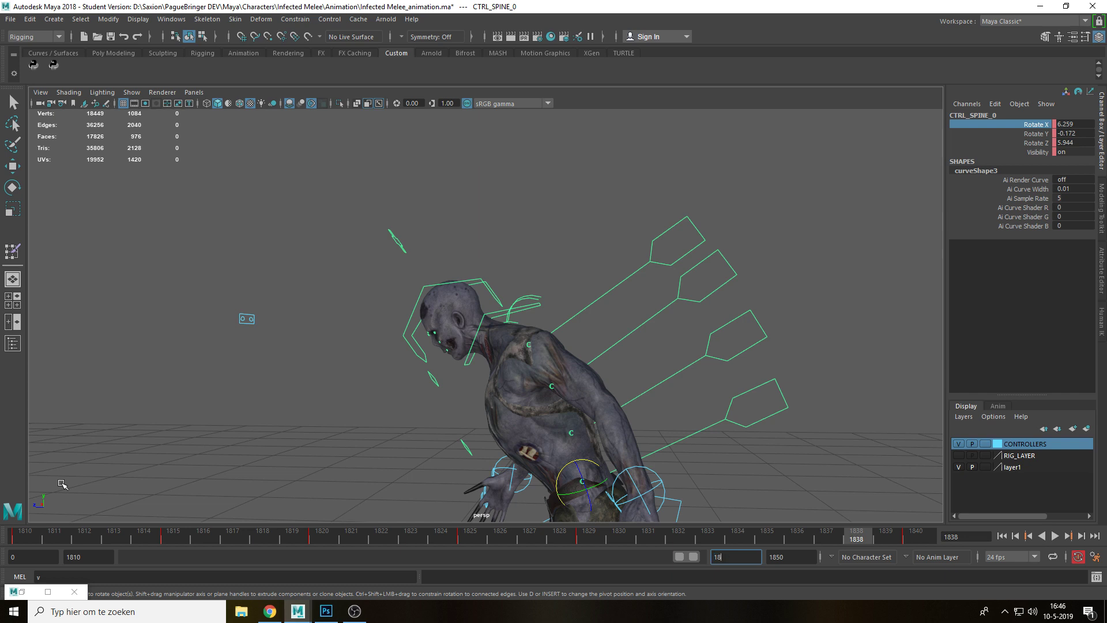
{"action": "type", "text": "20"}
{"action": "key", "text": "Return"}
{"action": "key", "text": "alt+v"}
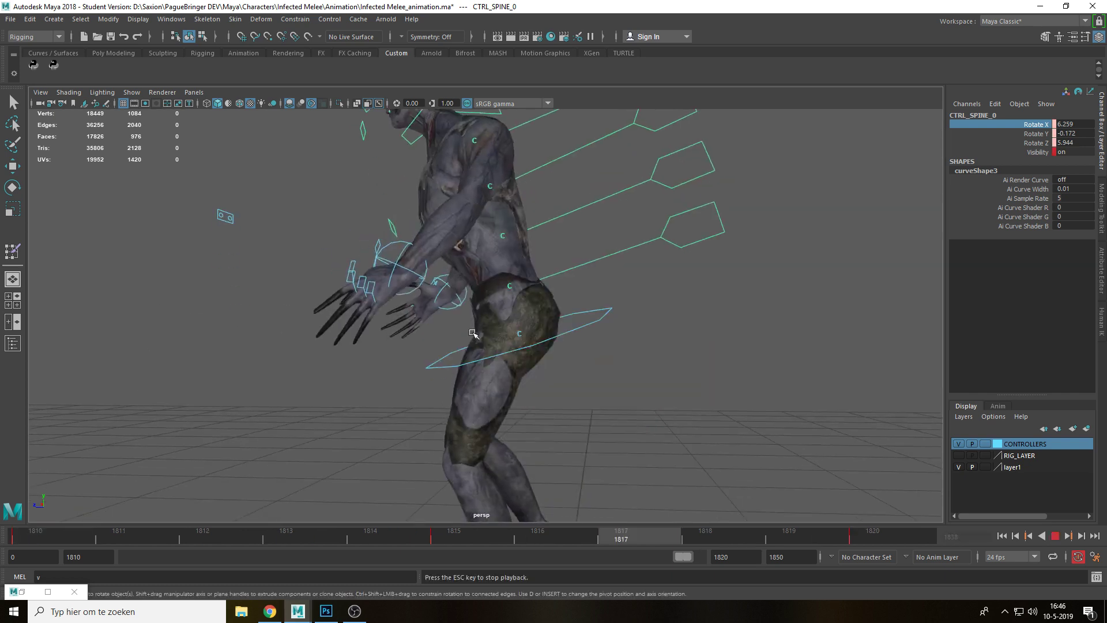
Examine the looping motion of frames 1810 to 1820 from the front and side, then stop playback and clear the selection
{"action": "scroll", "coordinate": [641, 301], "scroll_direction": "down", "scroll_amount": 3}
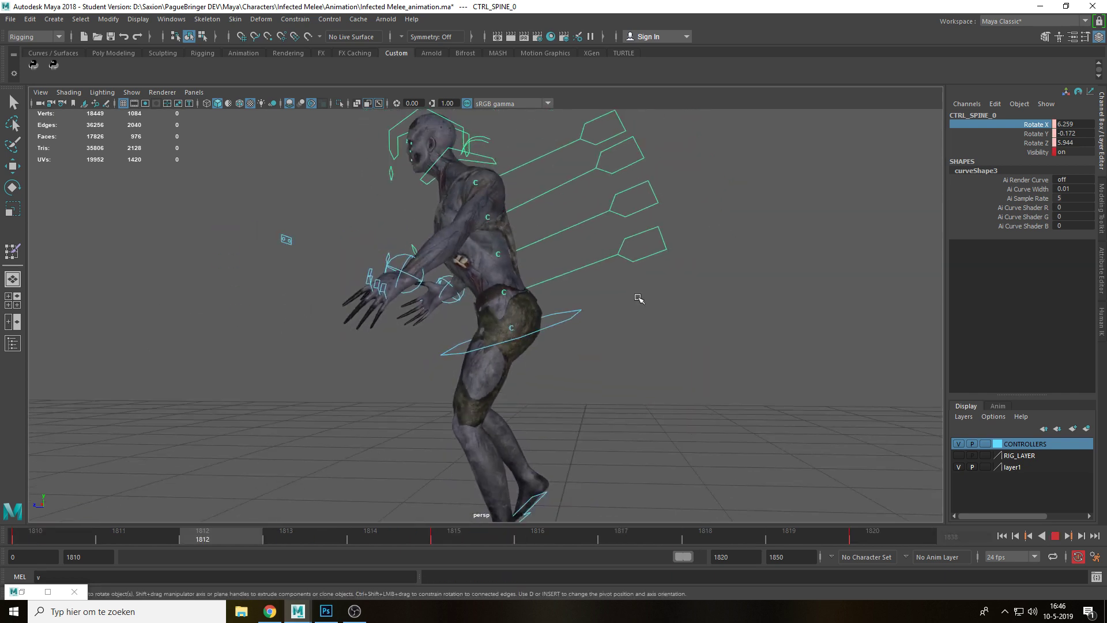
{"action": "key", "text": "space"}
{"action": "left_click_drag", "start_coordinate": [717, 290], "coordinate": [731, 304], "text": "alt"}
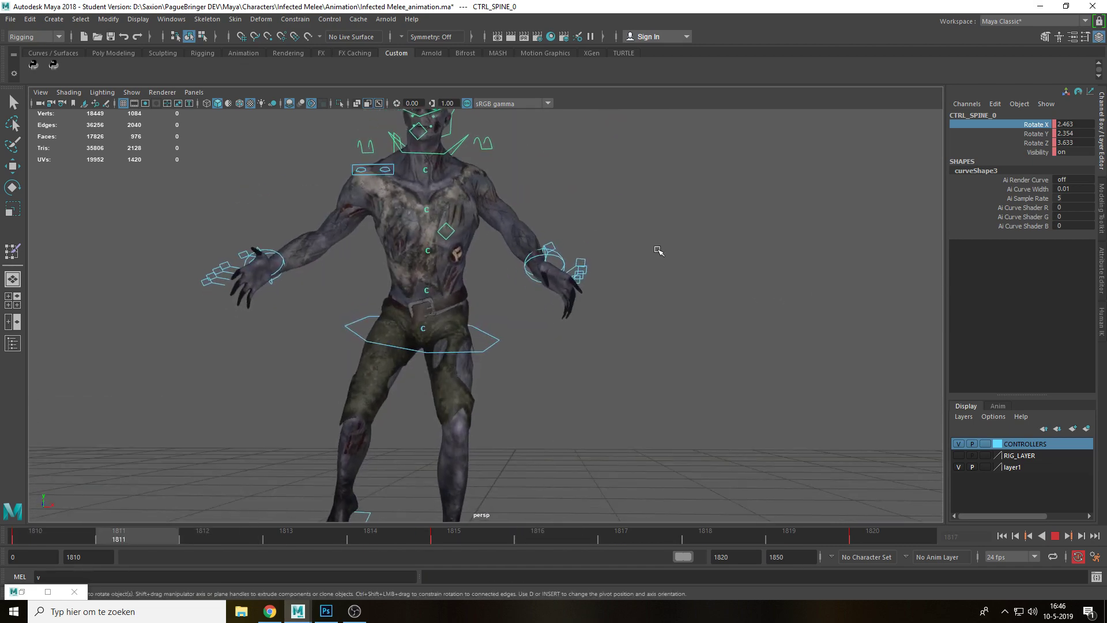
{"action": "middle_click_drag", "start_coordinate": [657, 249], "coordinate": [714, 309], "text": "alt"}
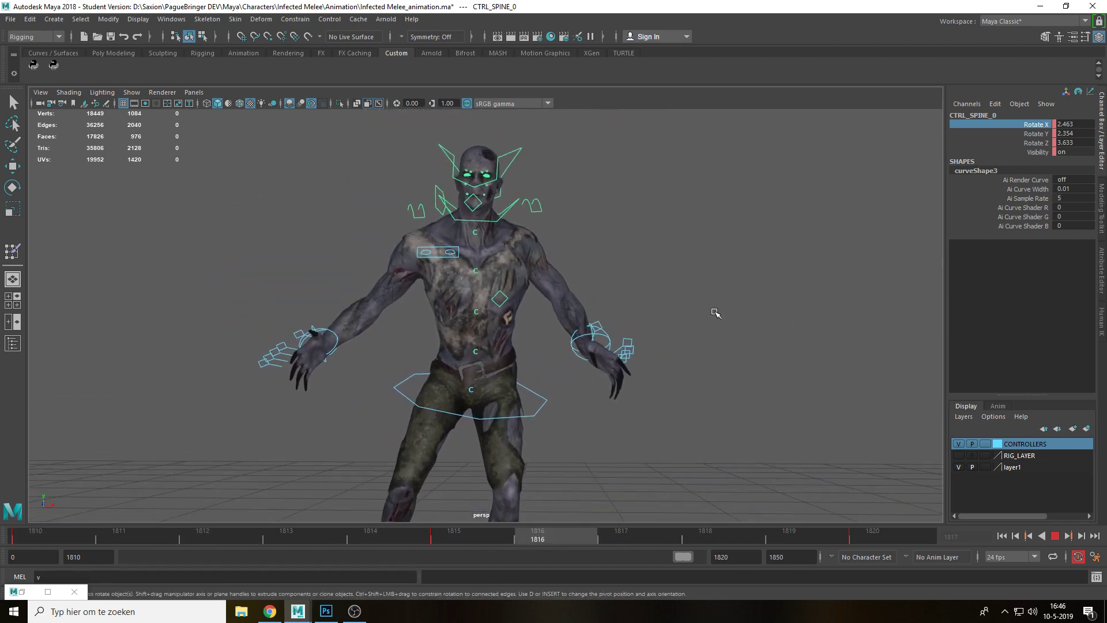
{"action": "scroll", "coordinate": [715, 313], "scroll_direction": "down", "scroll_amount": 1}
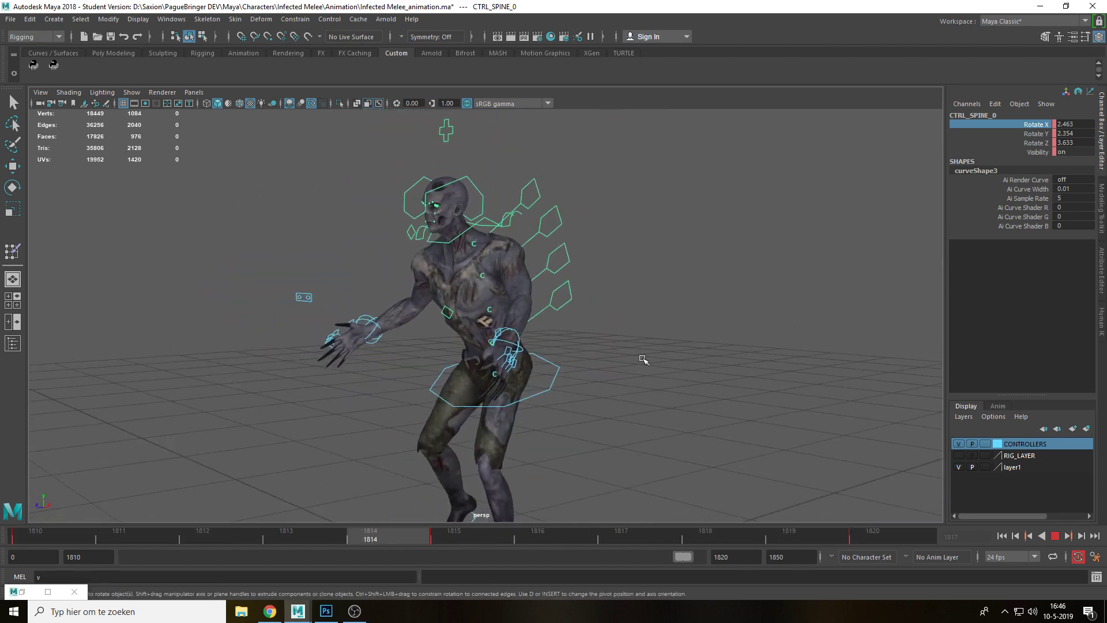
{"action": "mouse_move", "coordinate": [640, 361]}
{"action": "left_mouse_down", "text": "alt"}
{"action": "mouse_move", "coordinate": [664, 364]}
{"action": "mouse_move", "coordinate": [621, 364]}
{"action": "left_mouse_up", "text": "alt"}
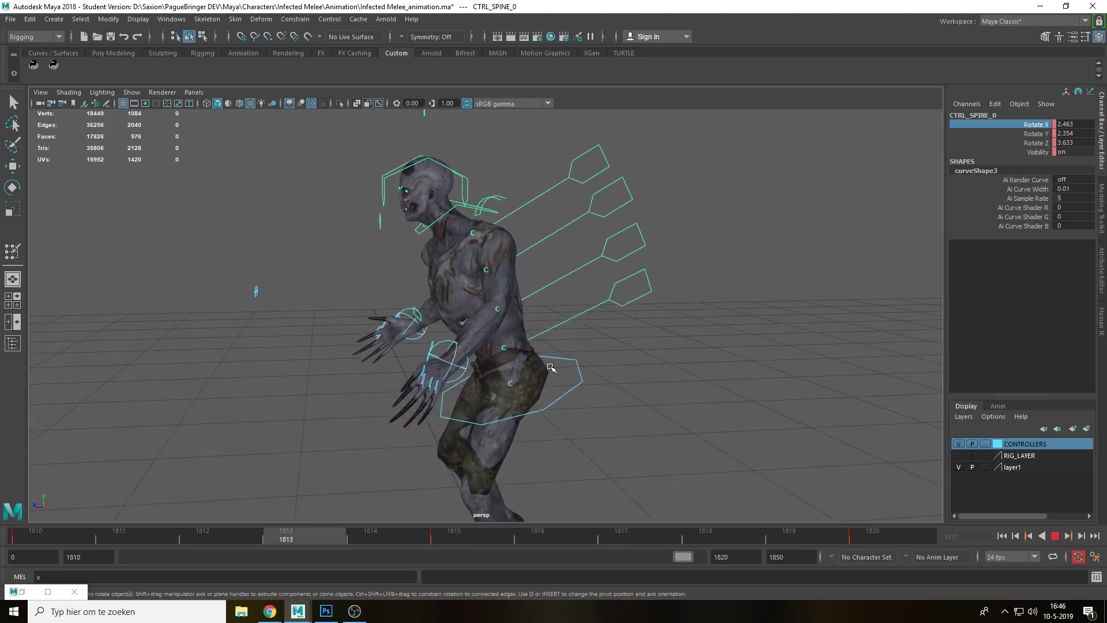
{"action": "key", "text": "Escape"}
{"action": "left_click", "coordinate": [262, 454]}
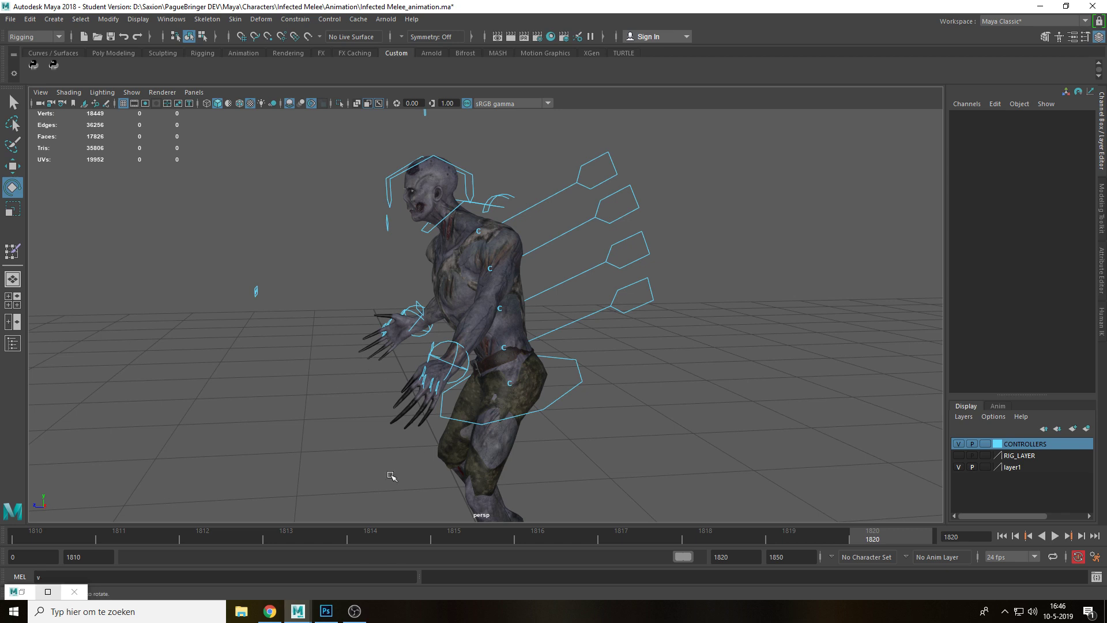
Stop the replay at frame 1812, select CTRL_L_Wrist and save the scene
{"action": "key", "text": "alt+v"}
{"action": "key", "text": "q"}
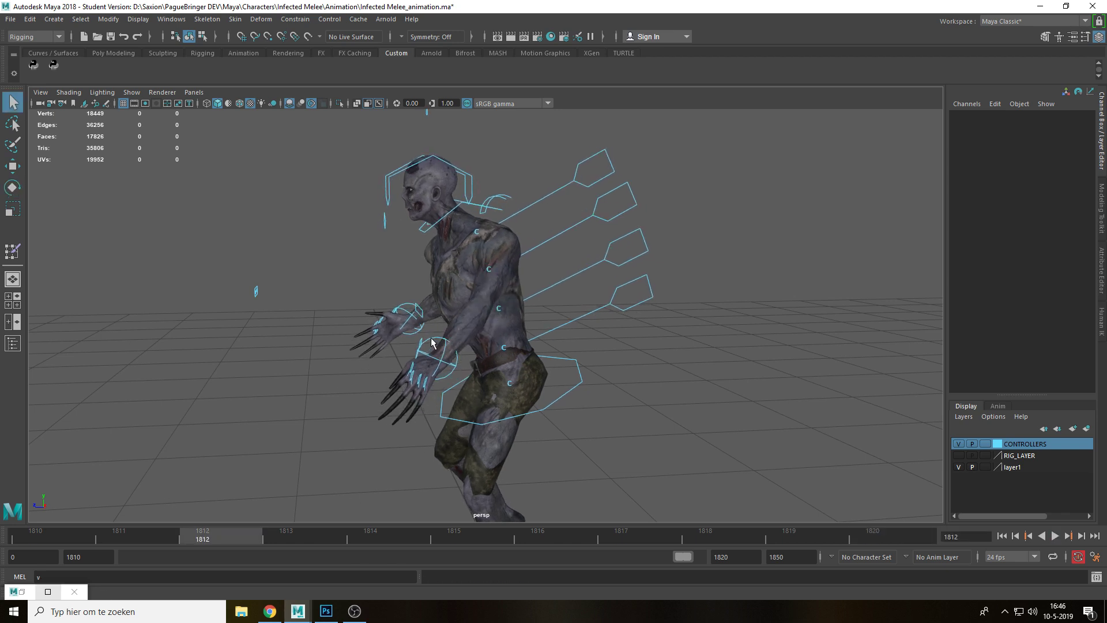
{"action": "left_click", "coordinate": [431, 341]}
{"action": "key", "text": "ctrl+s"}
{"action": "key", "text": "Return"}
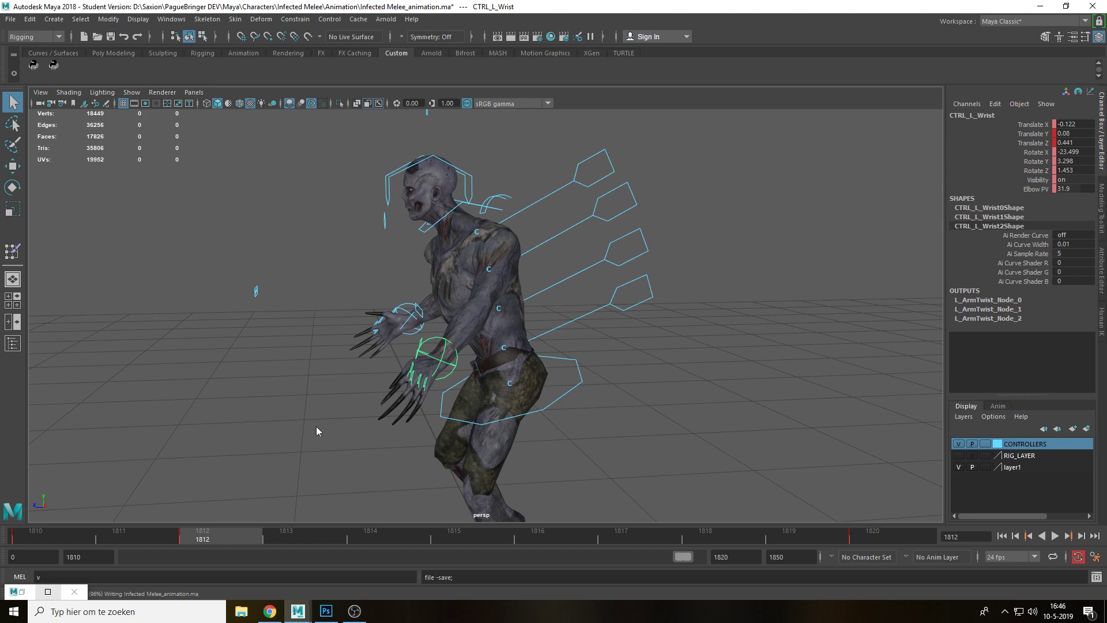
Lower CTRL_L_Wrist's Translate Z key at frame 1812 to about 0.418 in the Graph Editor
{"action": "key", "text": "alt+Tab"}
{"action": "left_click", "coordinate": [63, 114]}
{"action": "key", "text": "f"}
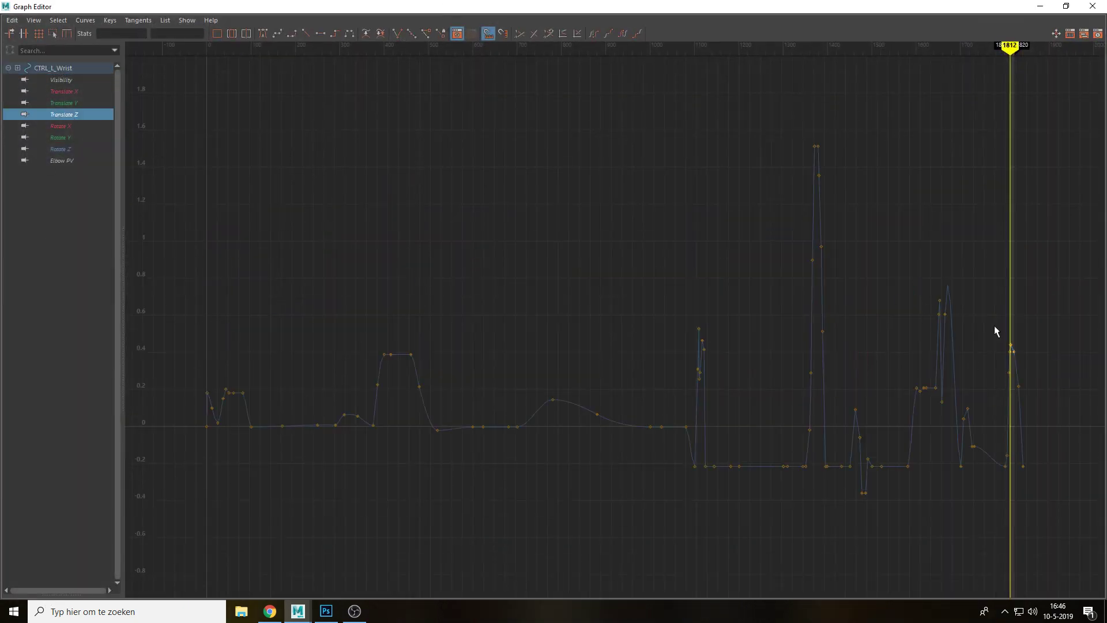
{"action": "left_click_drag", "start_coordinate": [994, 329], "coordinate": [1017, 356]}
{"action": "key", "text": "f"}
{"action": "left_click", "coordinate": [355, 248]}
{"action": "key", "text": "f"}
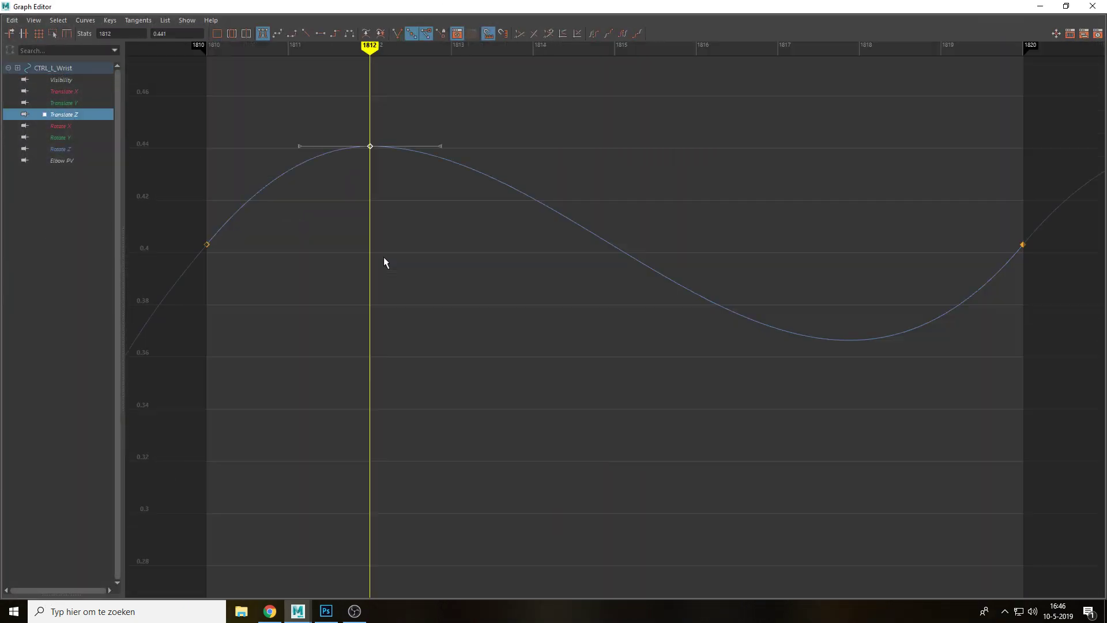
{"action": "middle_click_drag", "start_coordinate": [371, 149], "coordinate": [370, 208]}
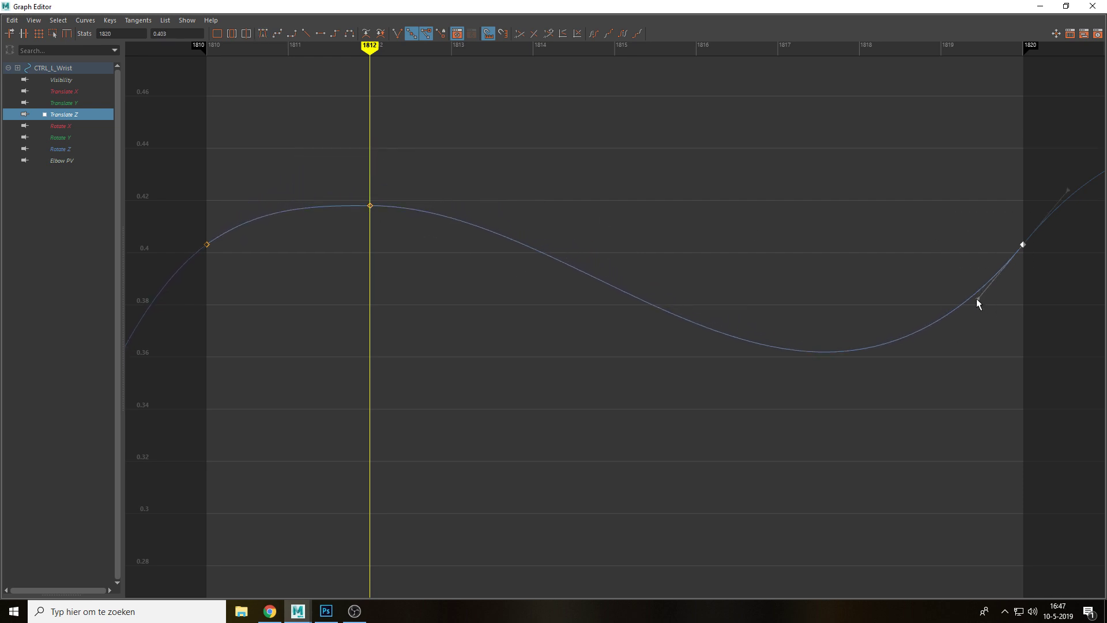
Flatten the incoming tangent of the Translate Z key at frame 1820 and replay the loop, viewing it from the side
{"action": "left_click", "coordinate": [976, 298]}
{"action": "middle_click_drag", "start_coordinate": [976, 299], "coordinate": [956, 268]}
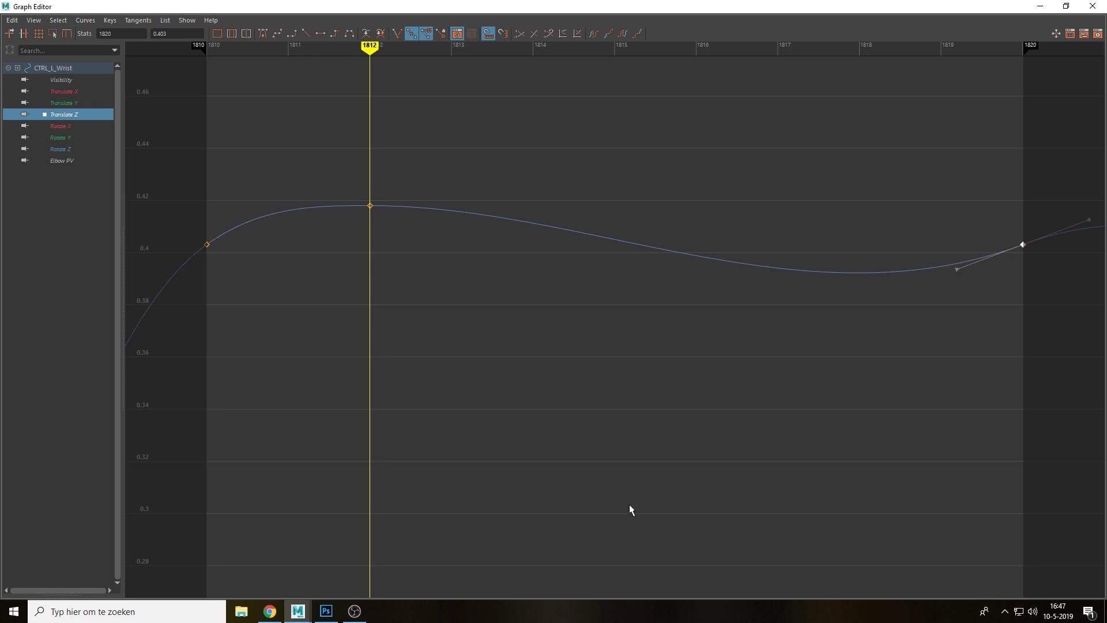
{"action": "left_click", "coordinate": [1048, 8]}
{"action": "key", "text": "alt+v"}
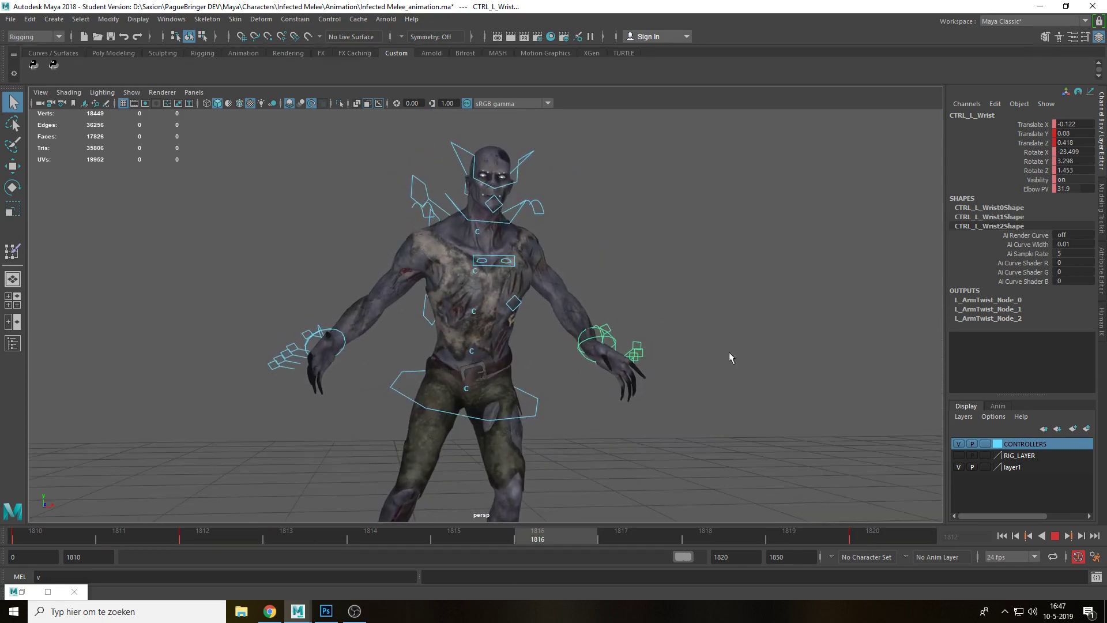
{"action": "left_click_drag", "start_coordinate": [729, 351], "coordinate": [576, 379], "text": "alt"}
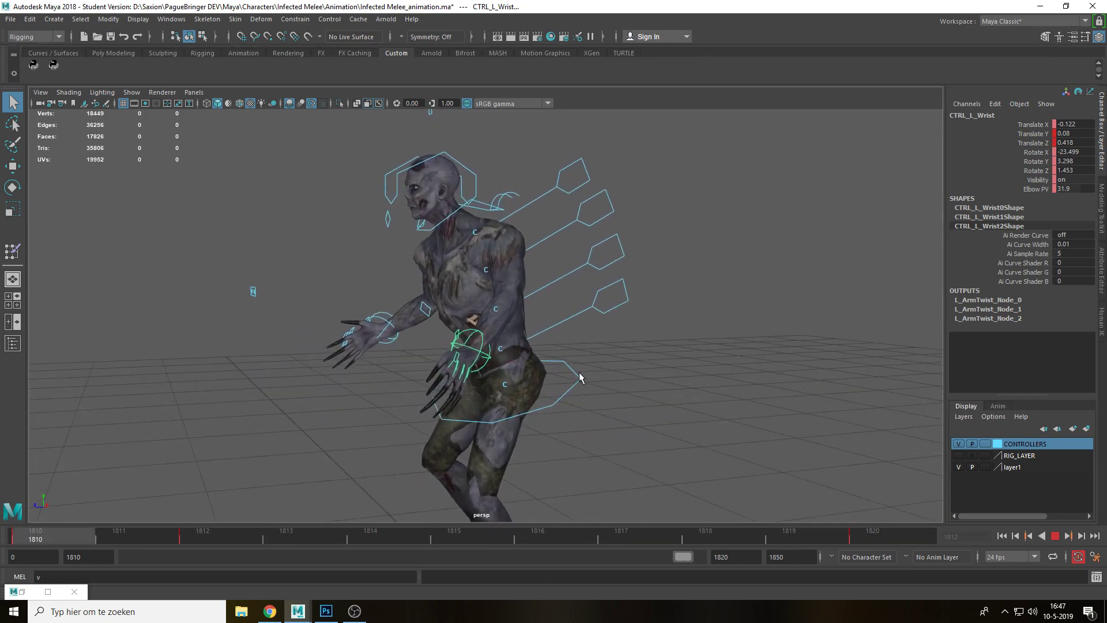
Lower the Translate Z key at frame 1812 to about 0.41, flatten the frame 1820 tangent further and replay the loop
{"action": "left_click", "coordinate": [50, 591]}
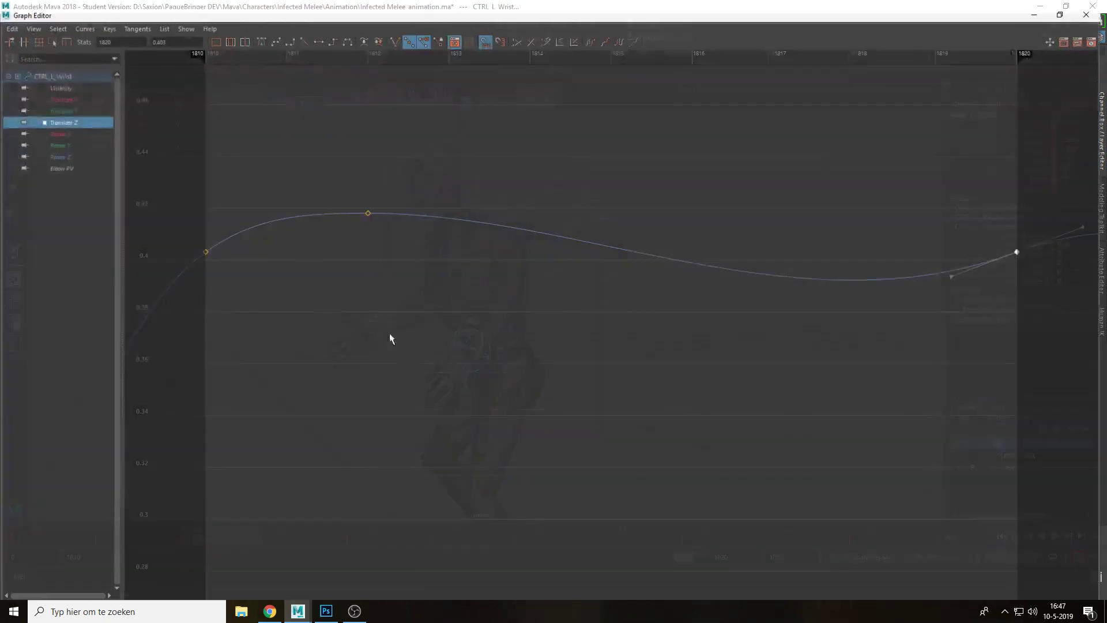
{"action": "left_click_drag", "start_coordinate": [357, 180], "coordinate": [383, 229]}
{"action": "right_click_drag", "start_coordinate": [388, 235], "coordinate": [400, 227], "text": "alt+shift"}
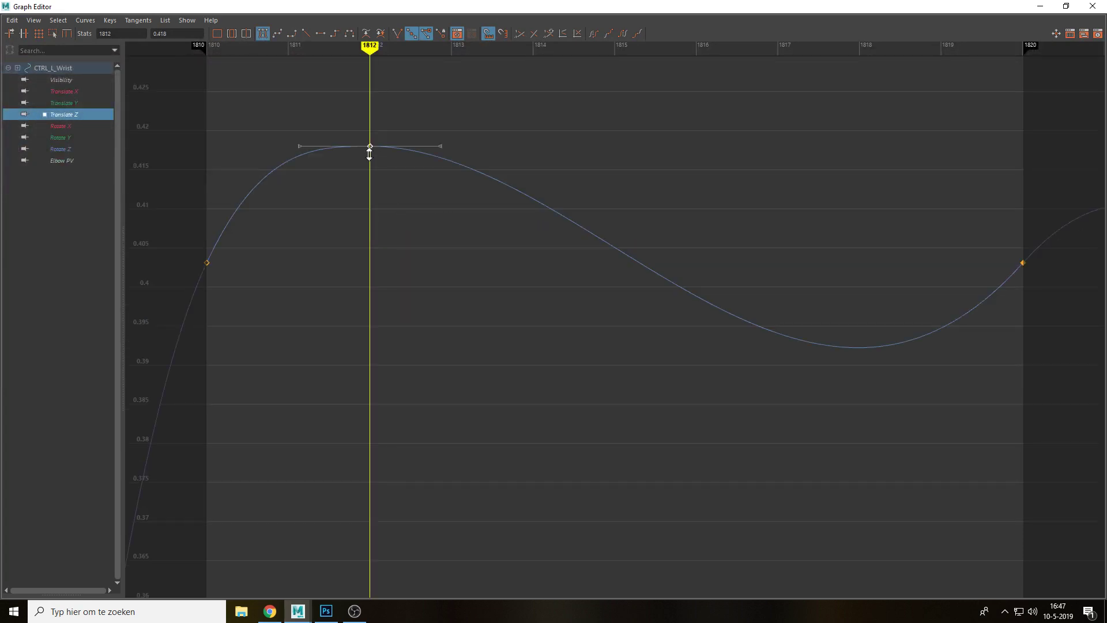
{"action": "middle_click_drag", "start_coordinate": [369, 152], "coordinate": [375, 209]}
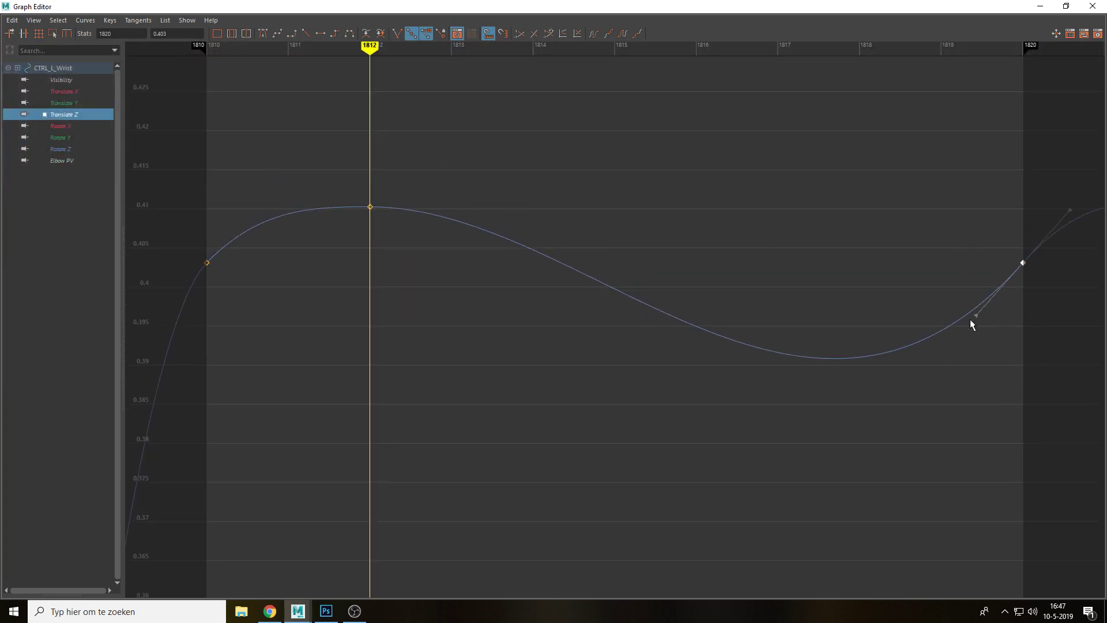
{"action": "middle_click_drag", "start_coordinate": [974, 316], "coordinate": [955, 287]}
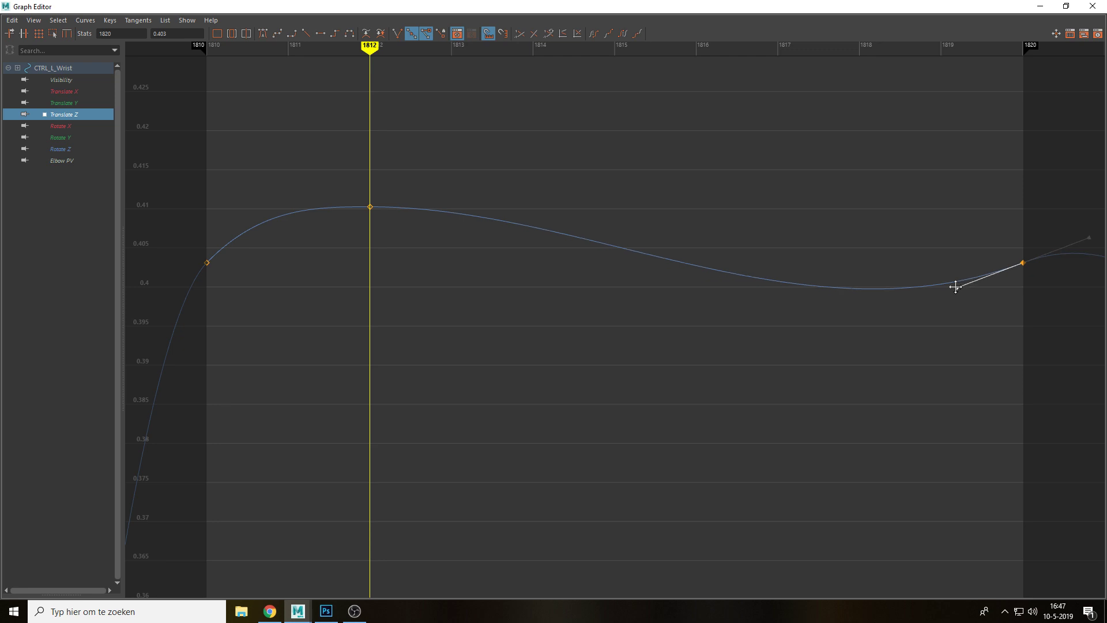
{"action": "left_click", "coordinate": [1039, 7]}
{"action": "key", "text": "alt+v"}
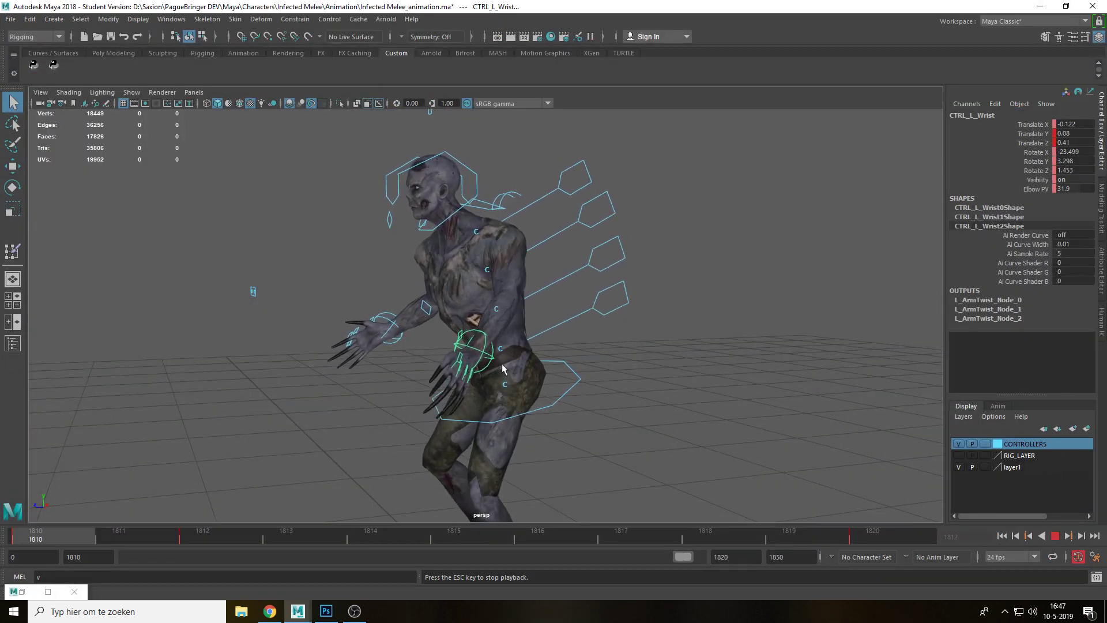
{"action": "key", "text": "Escape"}
{"action": "scroll", "coordinate": [461, 363], "scroll_direction": "up", "scroll_amount": 3}
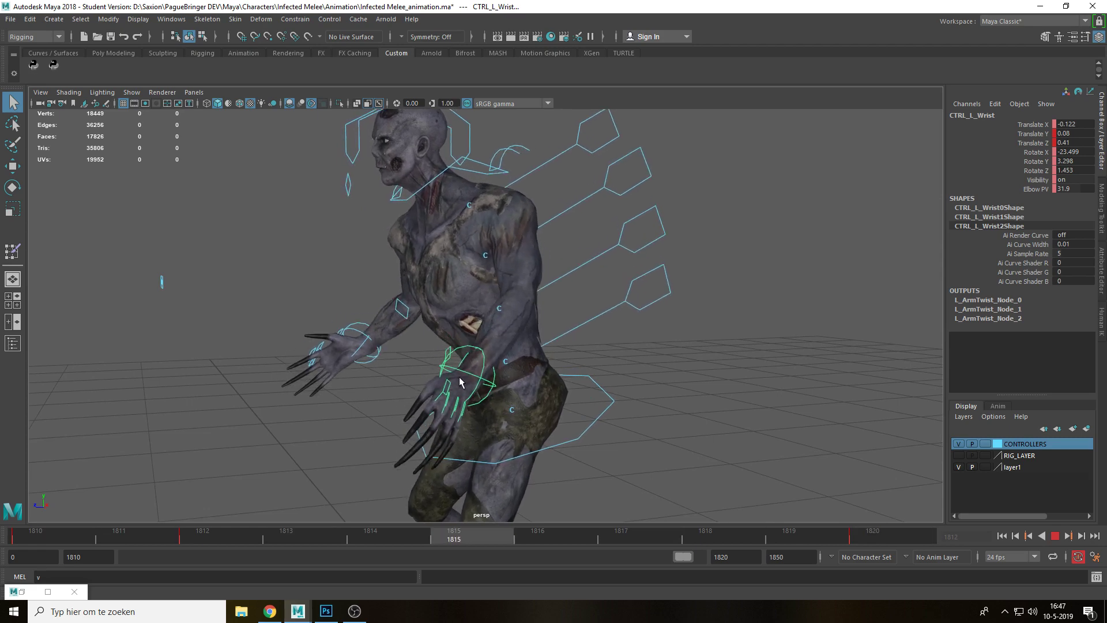
{"action": "key", "text": "Escape"}
Lower CTRL_L_Wrist's Translate Y key at frame 1812 to about 0.075 and flatten the tangent at frame 1820
{"action": "left_click", "coordinate": [51, 594]}
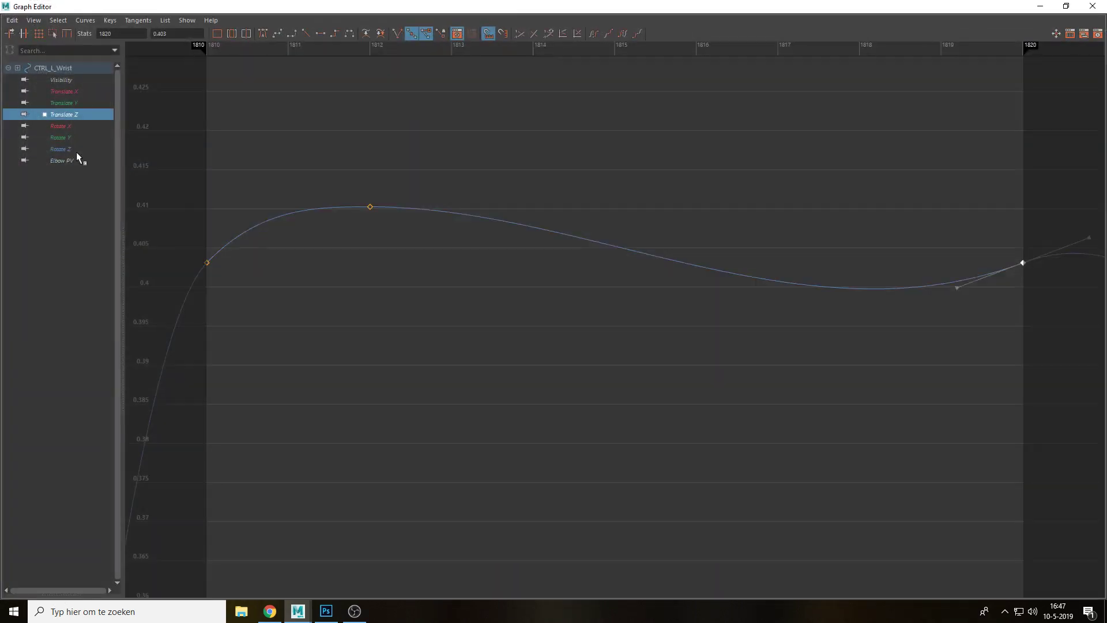
{"action": "left_click", "coordinate": [75, 102]}
{"action": "right_click_drag", "start_coordinate": [536, 172], "coordinate": [603, 145], "text": "alt+shift"}
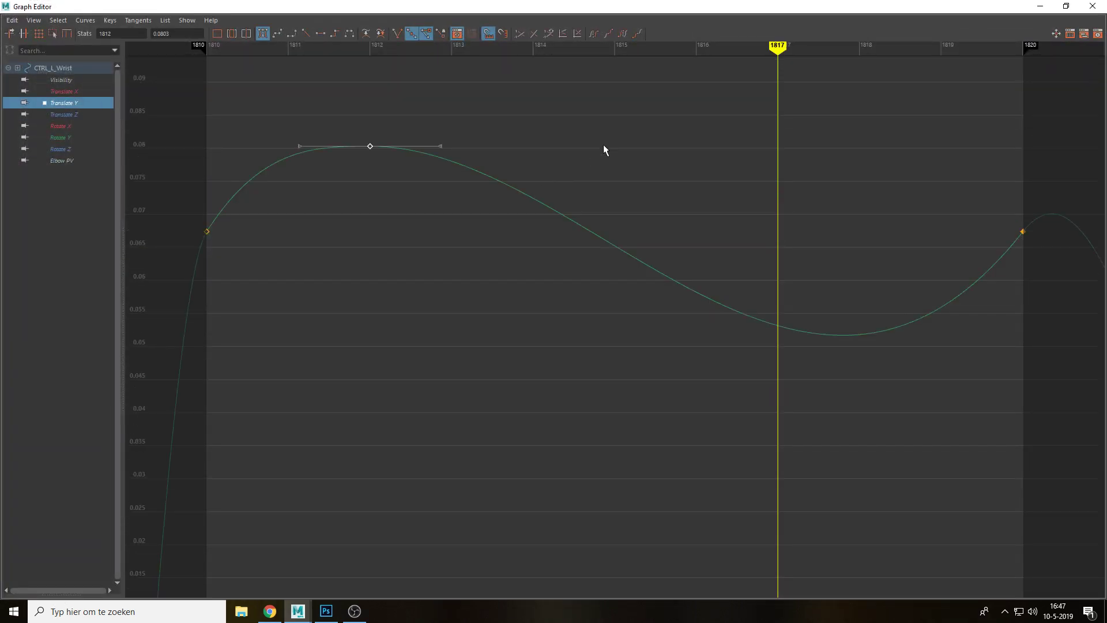
{"action": "left_click", "coordinate": [603, 145]}
{"action": "left_click_drag", "start_coordinate": [353, 121], "coordinate": [396, 150]}
{"action": "middle_click_drag", "start_coordinate": [375, 144], "coordinate": [375, 175]}
{"action": "left_click", "coordinate": [979, 286]}
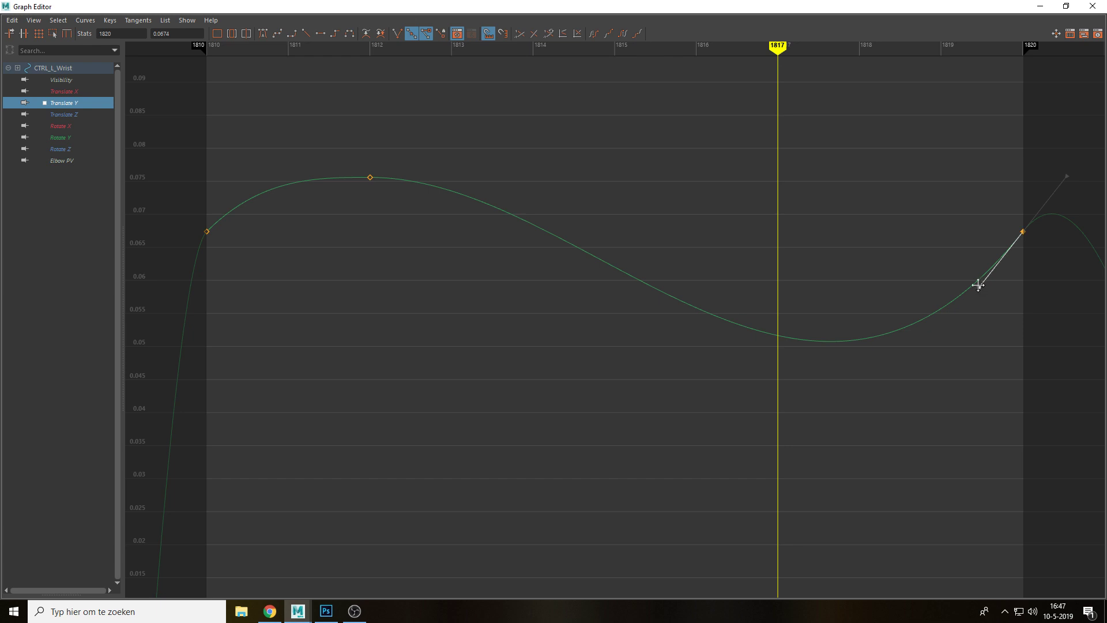
{"action": "middle_click_drag", "start_coordinate": [976, 284], "coordinate": [954, 255]}
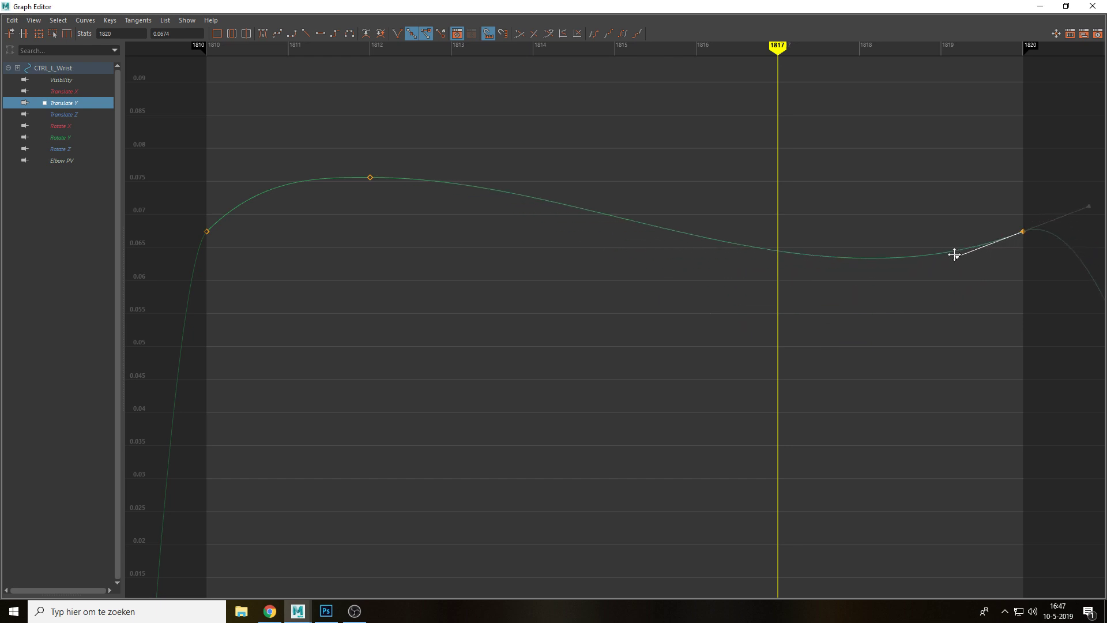
Flatten the tangent of CTRL_L_Wrist's Translate X key at frame 1820 until the curve is nearly level from frame 1810
{"action": "left_click", "coordinate": [84, 92]}
{"action": "left_click", "coordinate": [1020, 173]}
{"action": "key", "text": "f"}
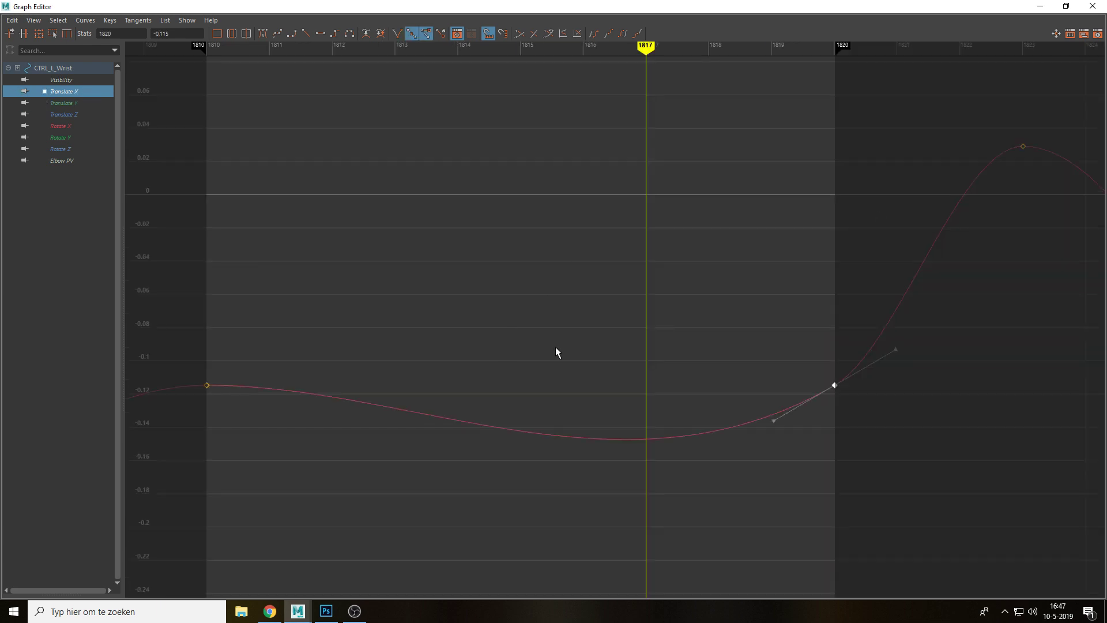
{"action": "left_click", "coordinate": [776, 419]}
{"action": "middle_click_drag", "start_coordinate": [776, 420], "coordinate": [768, 392]}
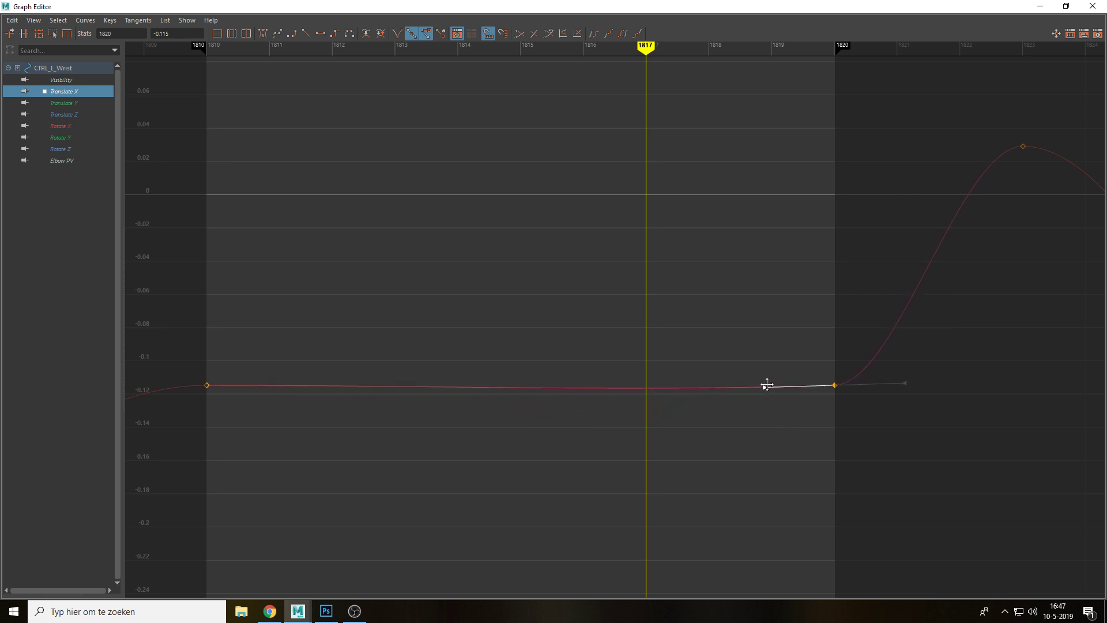
Insert a Translate X key at frame 1815, raise it to about -0.104 and replay the loop from the front
{"action": "left_click", "coordinate": [505, 53]}
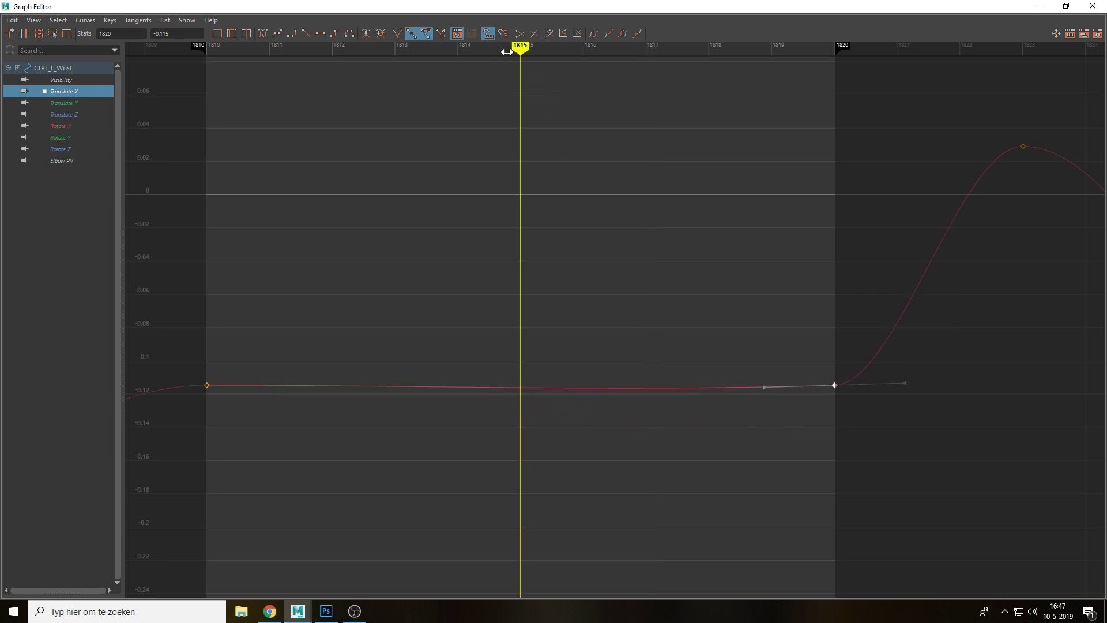
{"action": "right_click", "coordinate": [522, 386]}
{"action": "left_click", "coordinate": [554, 395]}
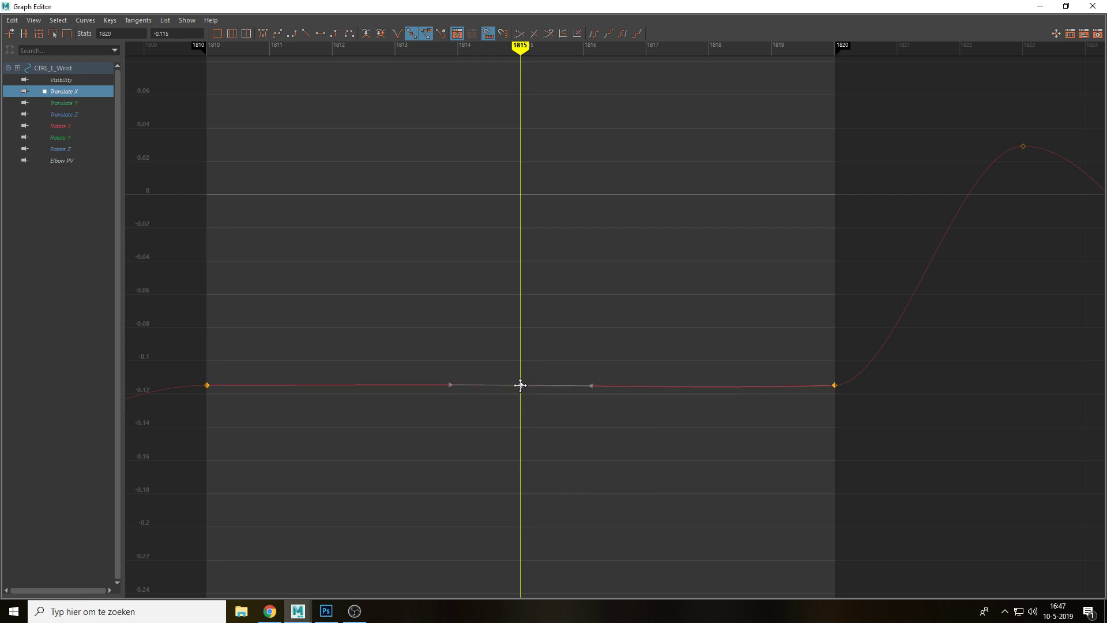
{"action": "middle_click_drag", "start_coordinate": [520, 385], "coordinate": [521, 374]}
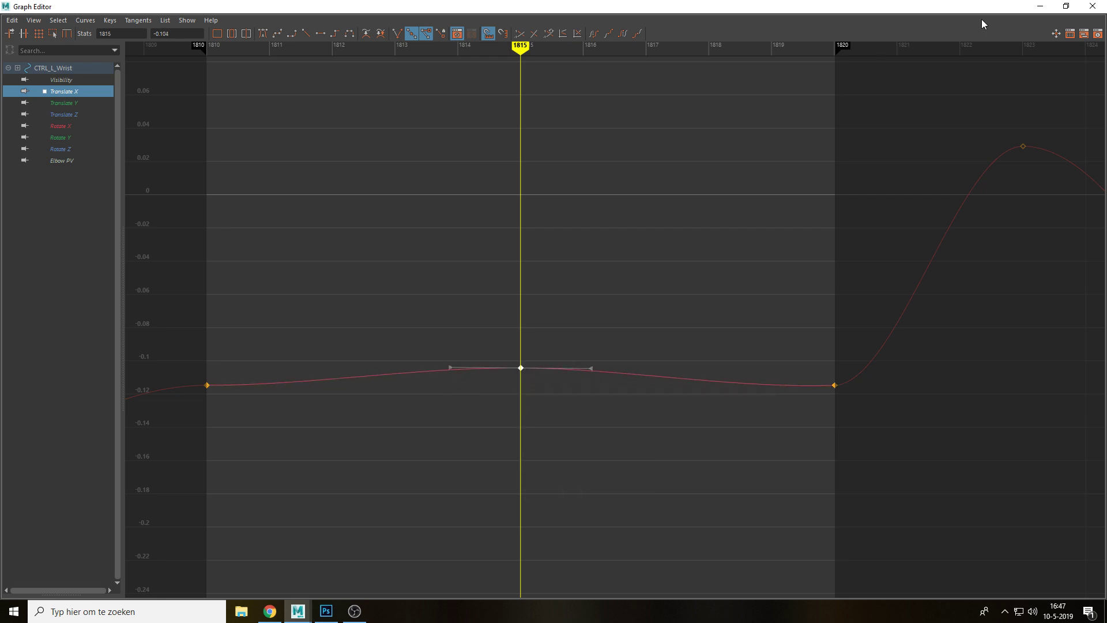
{"action": "left_click", "coordinate": [1040, 10]}
{"action": "key", "text": "alt+v"}
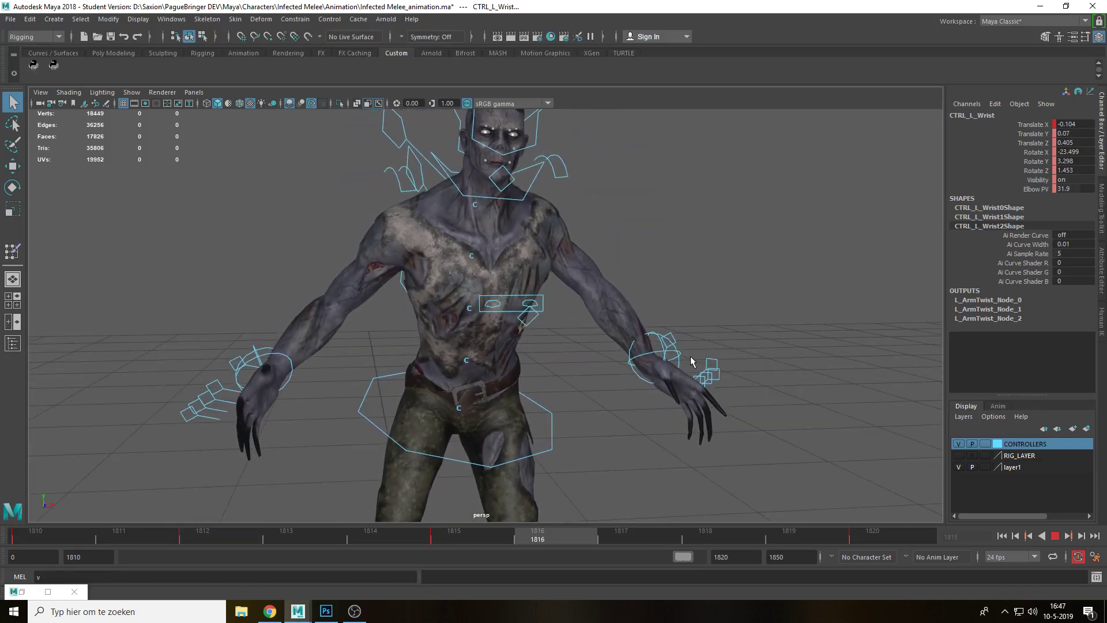
{"action": "key", "text": "alt+v"}
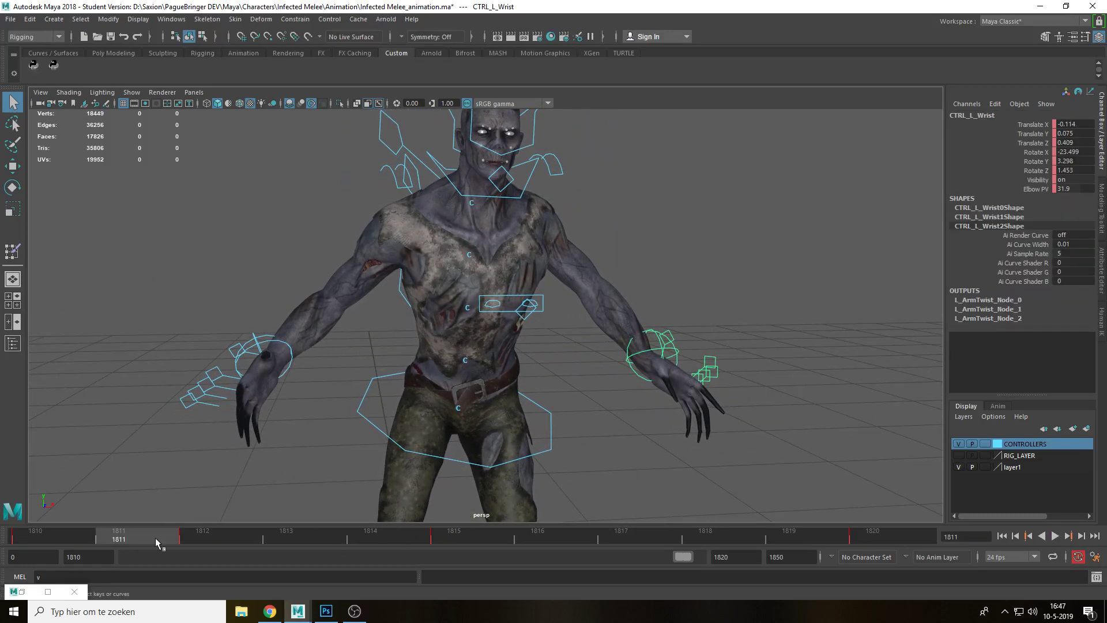
At frame 1810, move CTRL_L_Wrist to a Translate X of about -0.196 and set its Elbow PV to 20.3
{"action": "left_click", "coordinate": [33, 534]}
{"action": "left_click_drag", "start_coordinate": [655, 372], "coordinate": [627, 344], "text": "alt"}
{"action": "key", "text": "w"}
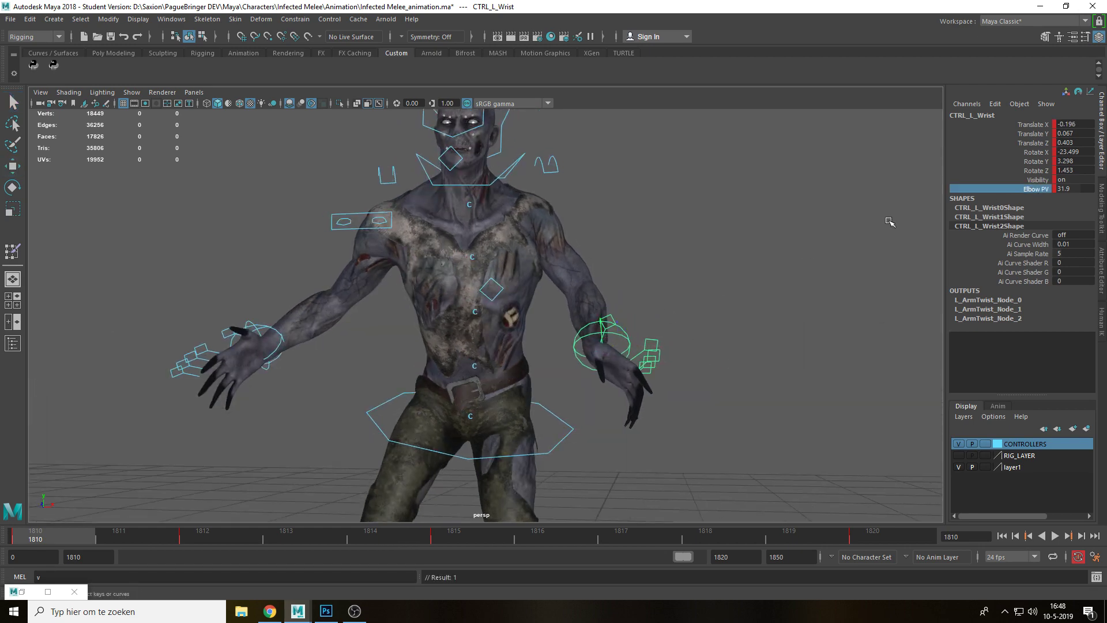
{"action": "middle_click_drag", "start_coordinate": [747, 259], "coordinate": [611, 280]}
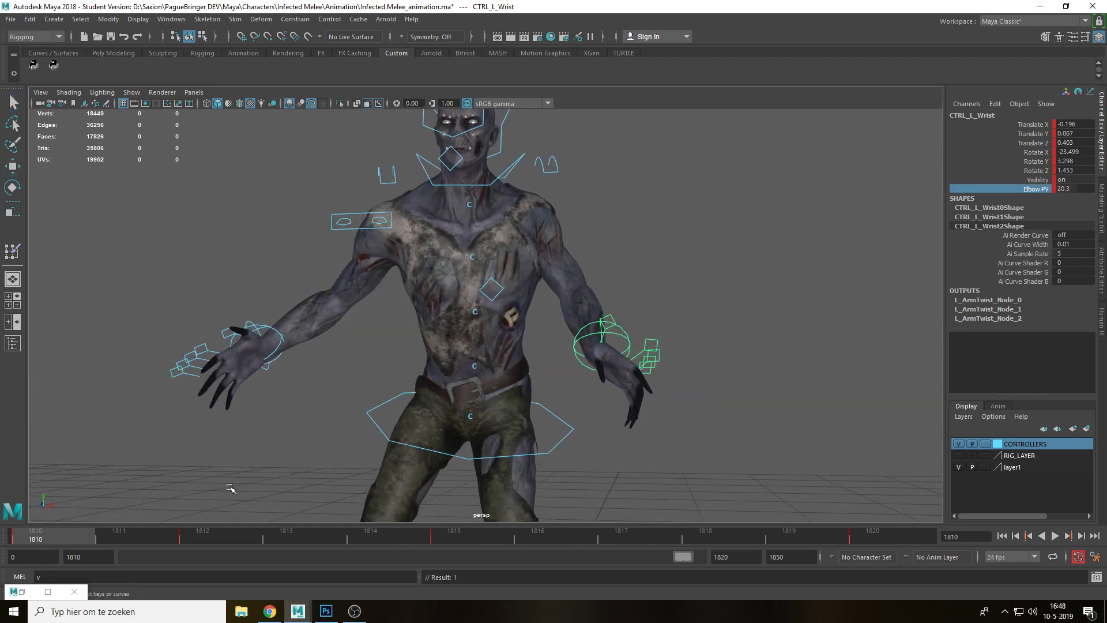
Copy CTRL_L_Wrist's key from frame 1810, paste it at frame 1820 and replay the loop
{"action": "right_click", "coordinate": [57, 536]}
{"action": "left_click", "coordinate": [98, 360]}
{"action": "left_click", "coordinate": [867, 537]}
{"action": "right_click", "coordinate": [866, 538]}
{"action": "mouse_move", "coordinate": [948, 375]}
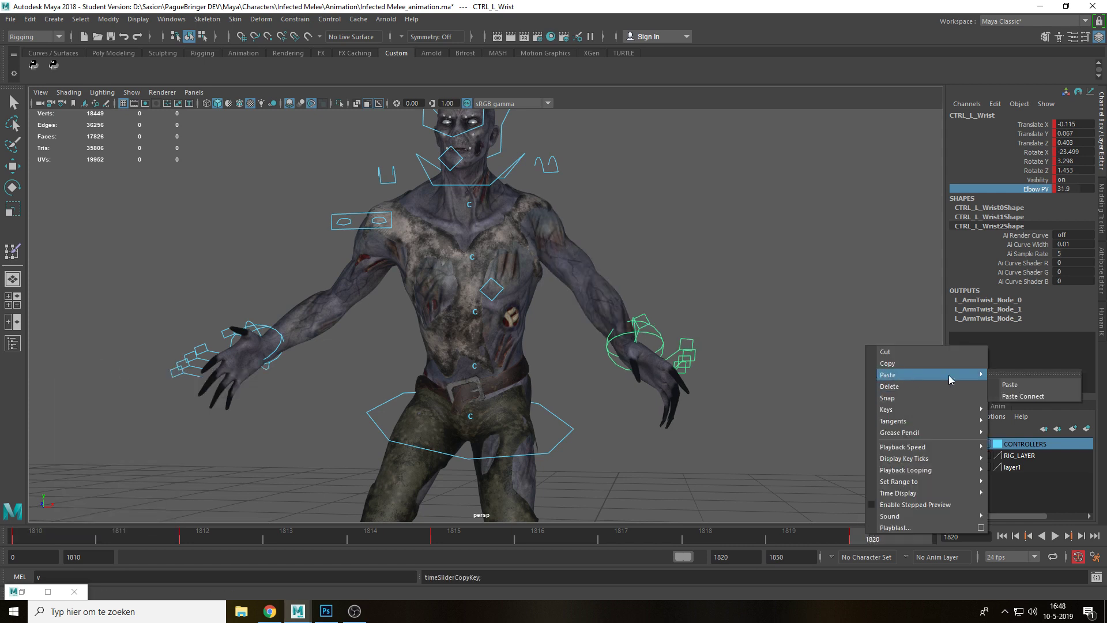
{"action": "left_click", "coordinate": [1014, 385]}
{"action": "key", "text": "alt+v"}
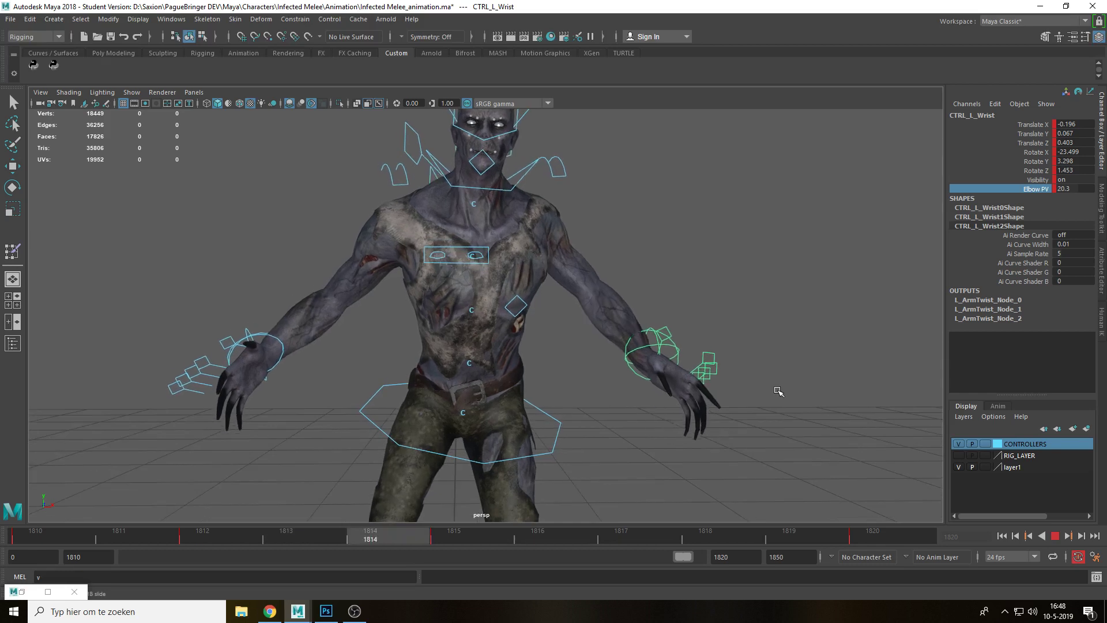
At frame 1815, move CTRL_L_Wrist inward to a Translate X of about -0.185 and replay the loop
{"action": "left_click", "coordinate": [451, 536]}
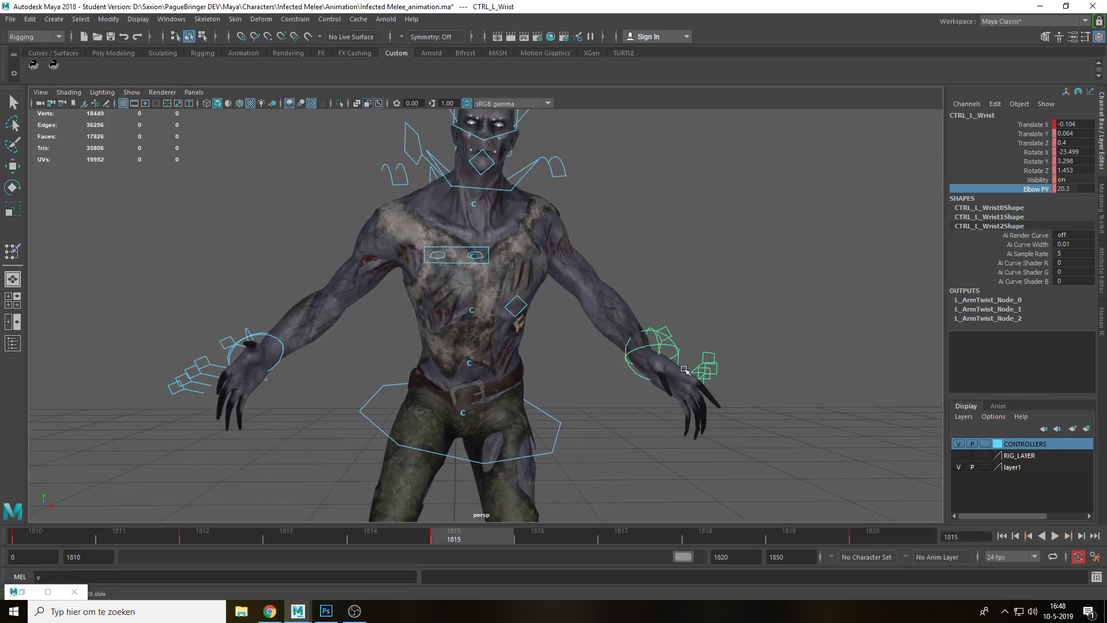
{"action": "key", "text": "w"}
{"action": "left_click_drag", "start_coordinate": [677, 353], "coordinate": [649, 353]}
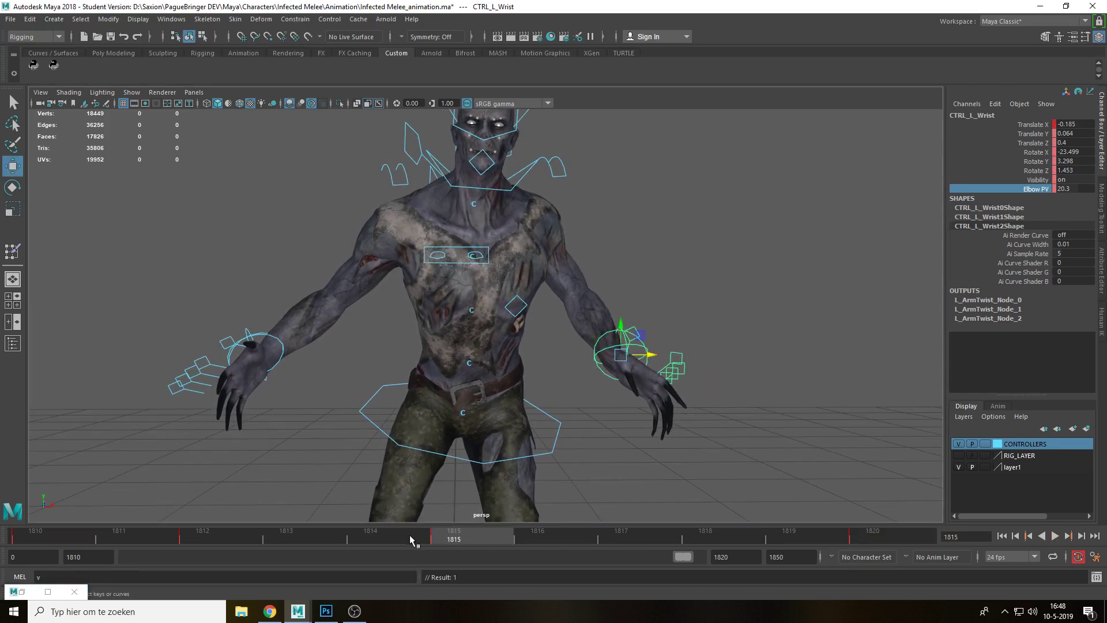
{"action": "left_click_drag", "start_coordinate": [409, 534], "coordinate": [47, 542]}
{"action": "key", "text": "alt+v"}
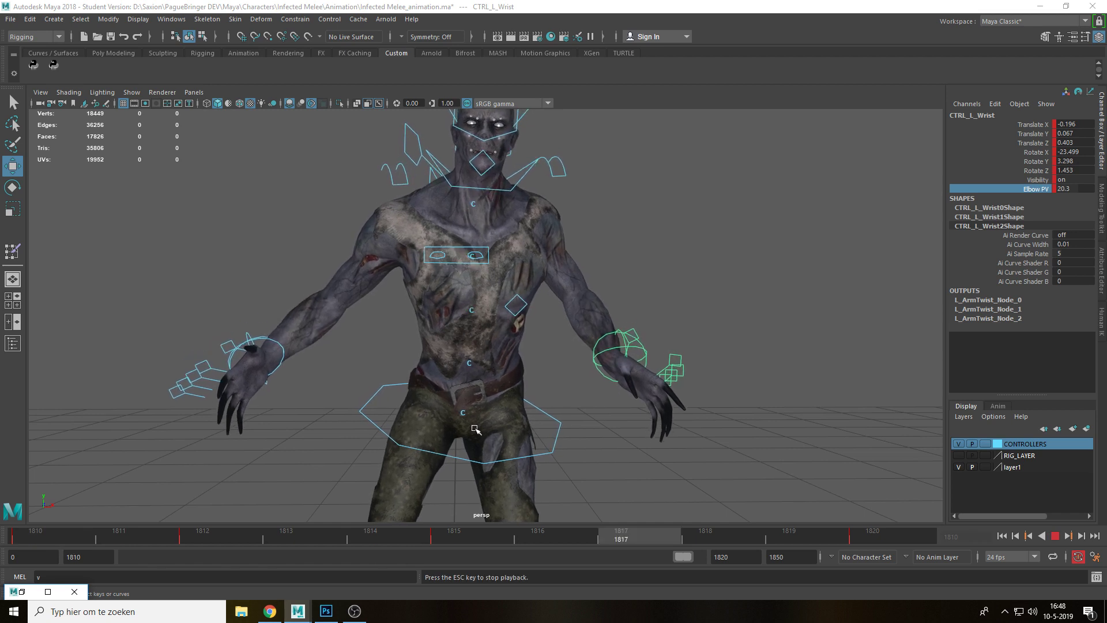
Rotate CTRL_L_Wrist at frame 1815 to about -23.7, 1.5, -2.7, undoing the extra rotation, and replay the loop
{"action": "left_click", "coordinate": [468, 537]}
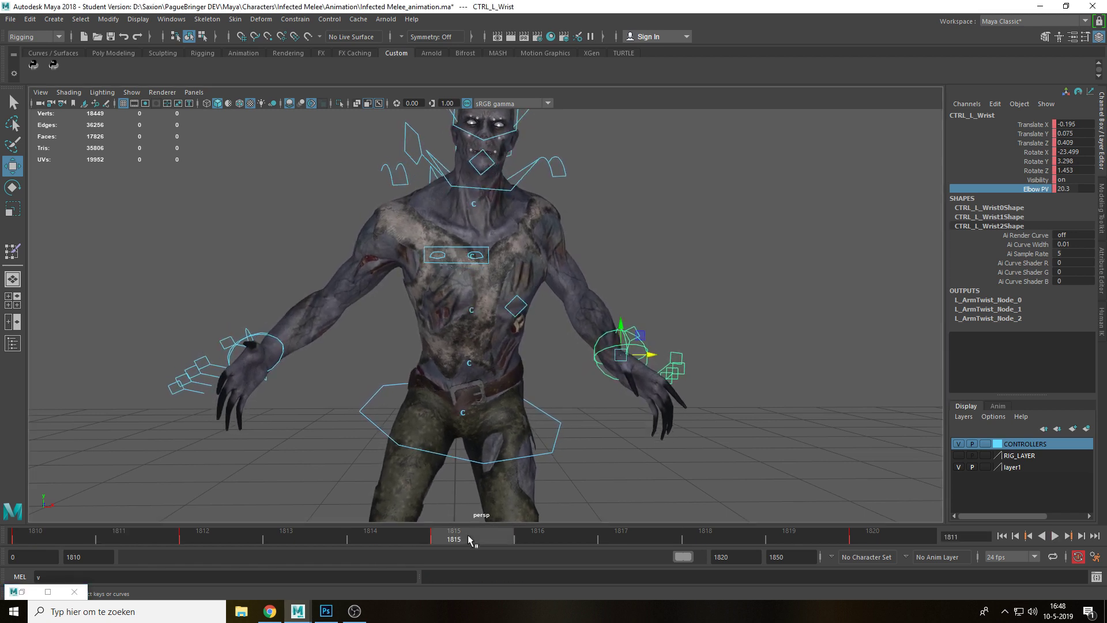
{"action": "key", "text": "e"}
{"action": "left_click_drag", "start_coordinate": [616, 371], "coordinate": [645, 413]}
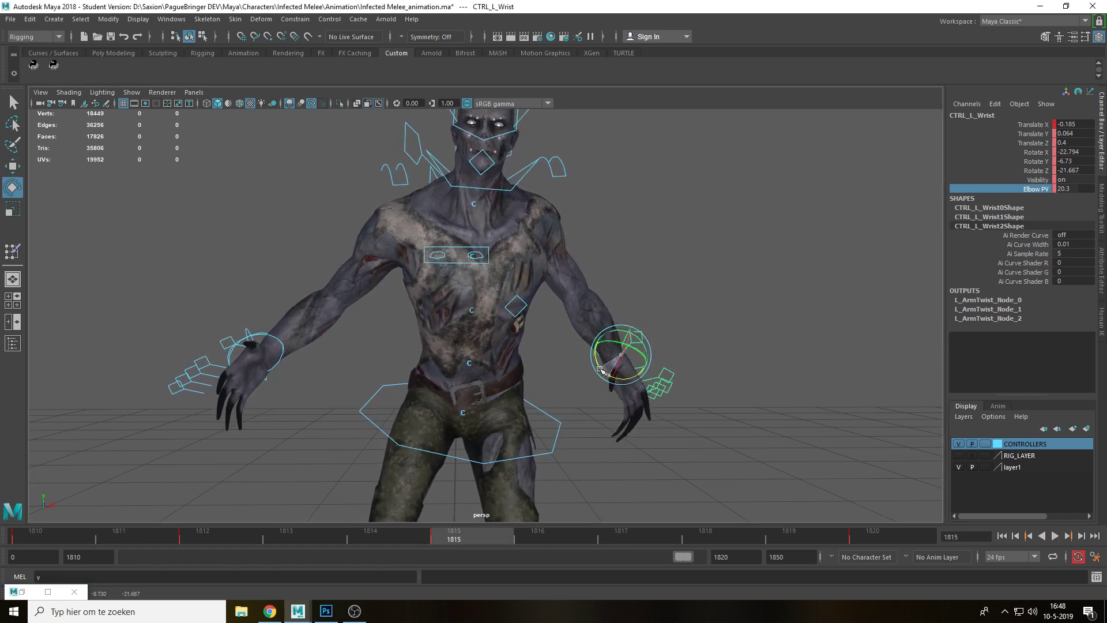
{"action": "key", "text": "alt+v"}
{"action": "key", "text": "Escape"}
{"action": "key", "text": "ctrl+z"}
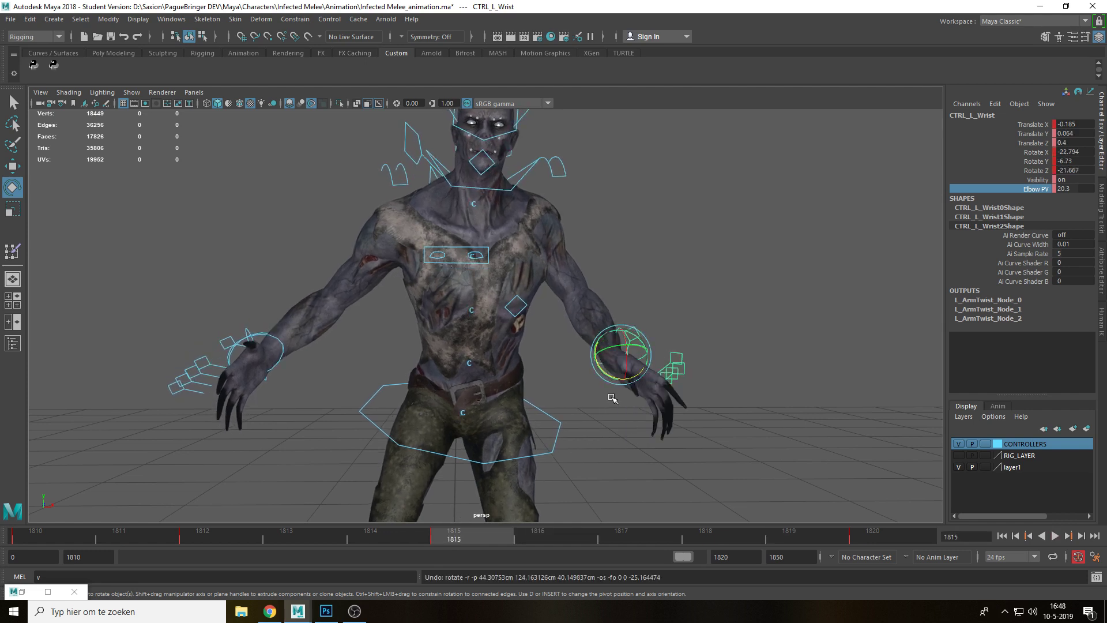
{"action": "key", "text": "alt+v"}
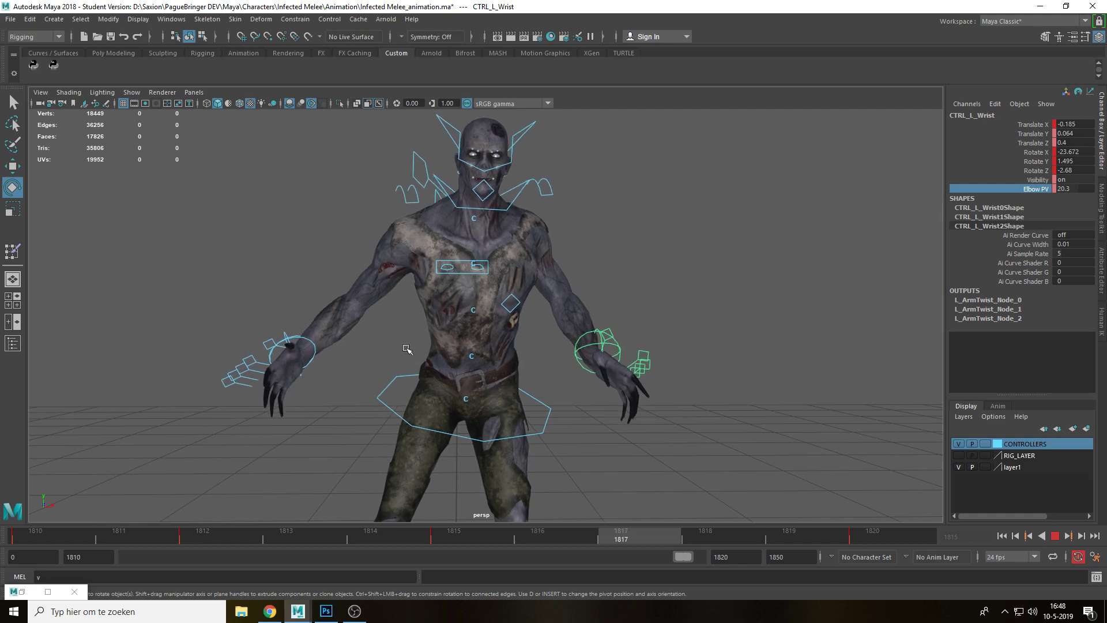
Select CTRL_R_Wrist and lower its Translate Z key at frame 1812 to about 0.41 in the Graph Editor
{"action": "key", "text": "Escape"}
{"action": "key", "text": "q"}
{"action": "left_click", "coordinate": [297, 324]}
{"action": "left_click", "coordinate": [293, 330]}
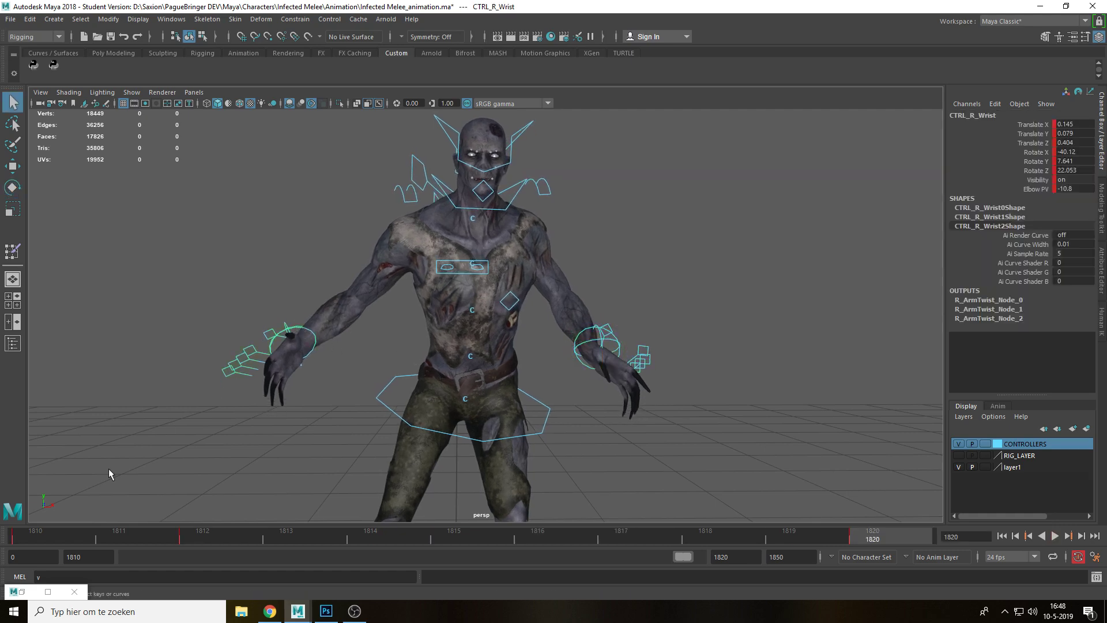
{"action": "left_click", "coordinate": [48, 592]}
{"action": "left_click", "coordinate": [75, 114]}
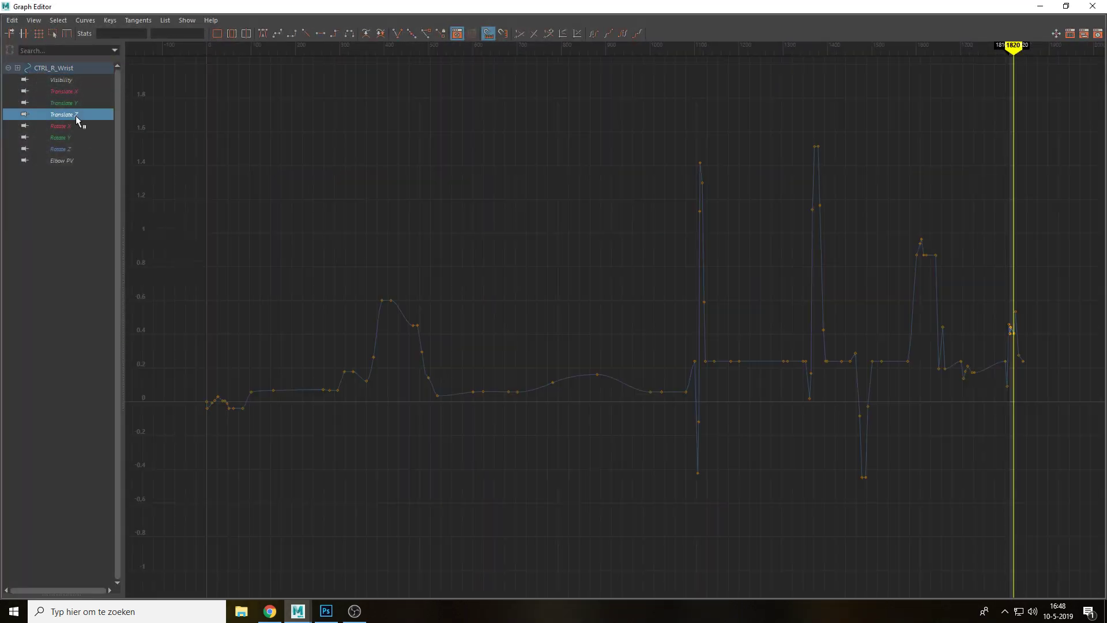
{"action": "left_click", "coordinate": [1011, 314]}
{"action": "key", "text": "f"}
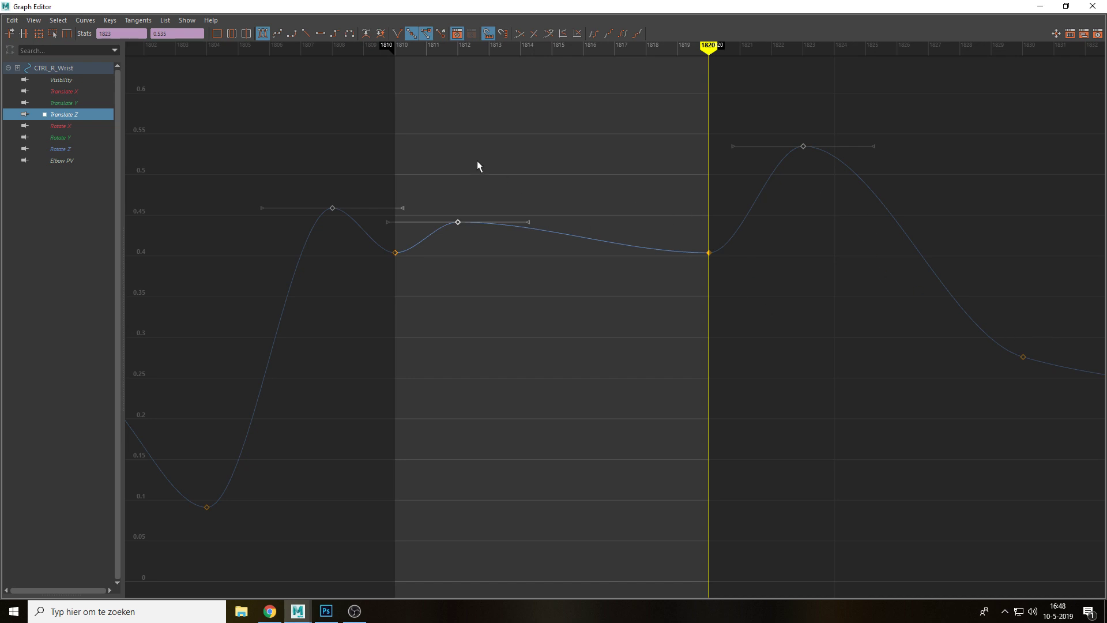
{"action": "key", "text": "f"}
{"action": "scroll", "coordinate": [420, 237], "scroll_direction": "down", "scroll_amount": 2}
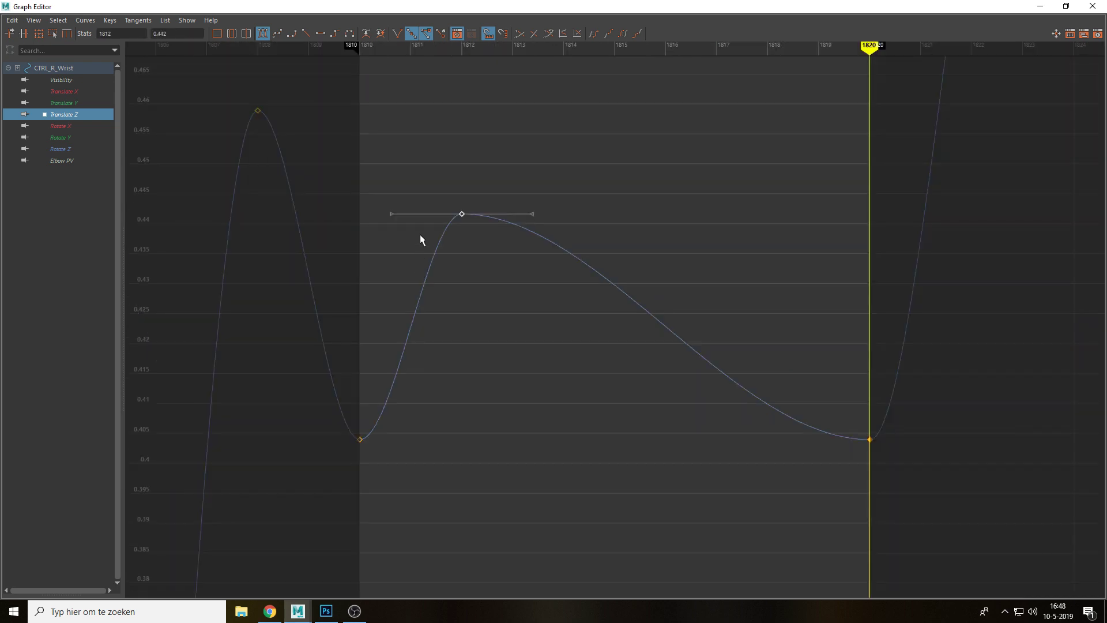
{"action": "left_click", "coordinate": [461, 217]}
{"action": "left_click", "coordinate": [462, 215]}
{"action": "middle_click_drag", "start_coordinate": [463, 219], "coordinate": [466, 399]}
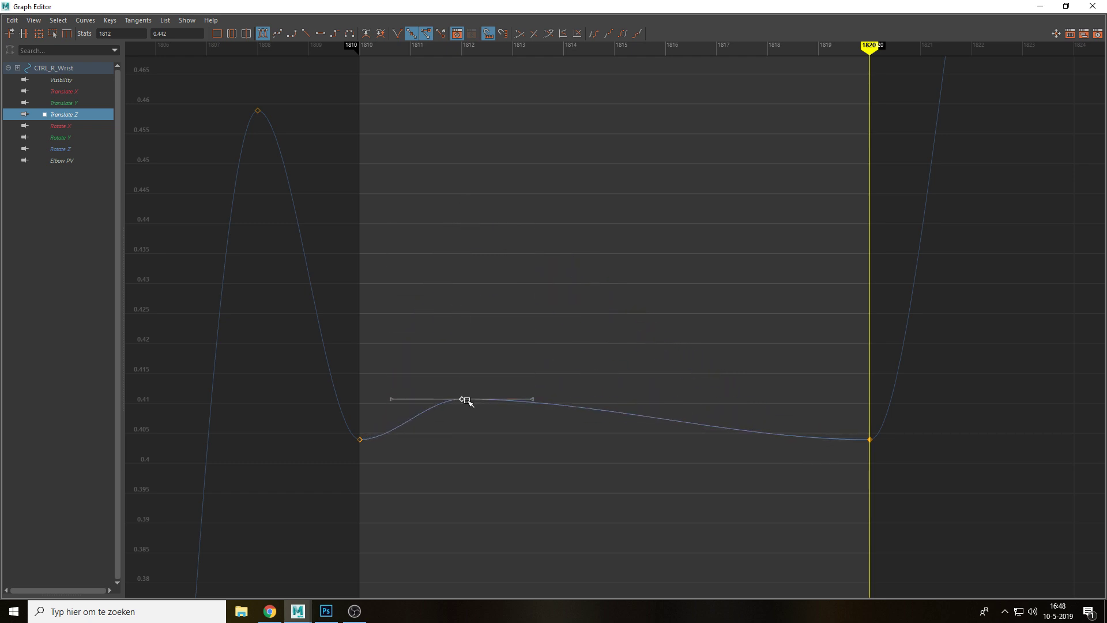
Flatten the incoming tangent of CTRL_R_Wrist's Translate Y curve at frame 1820 and replay the loop
{"action": "left_click", "coordinate": [60, 103]}
{"action": "left_click_drag", "start_coordinate": [489, 218], "coordinate": [490, 219]}
{"action": "key", "text": "f"}
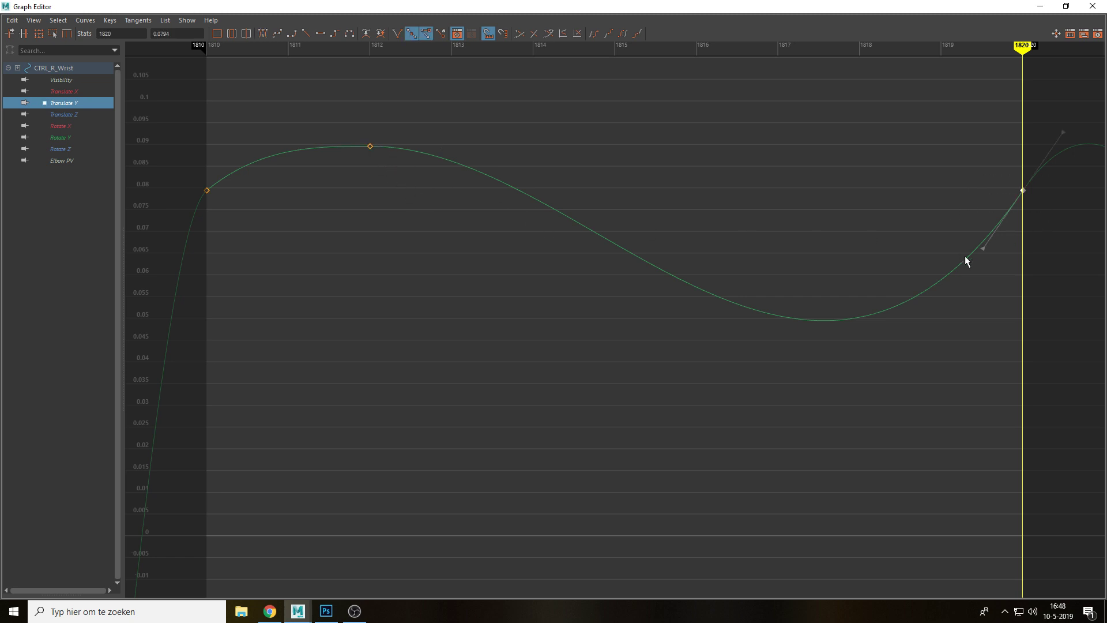
{"action": "left_click_drag", "start_coordinate": [982, 249], "coordinate": [951, 215]}
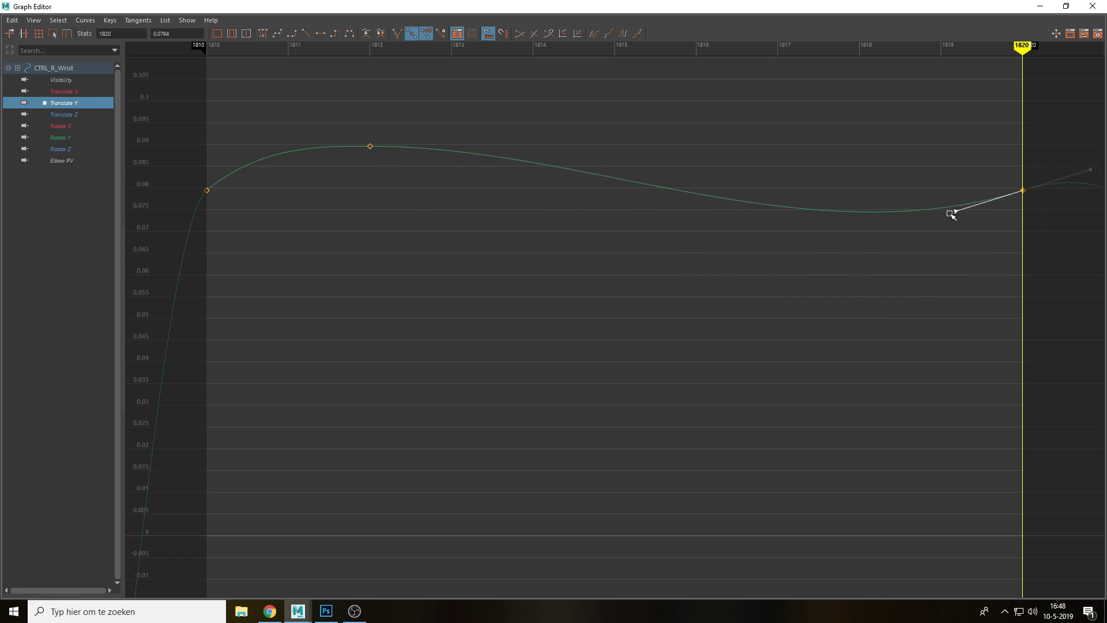
{"action": "left_click", "coordinate": [54, 91]}
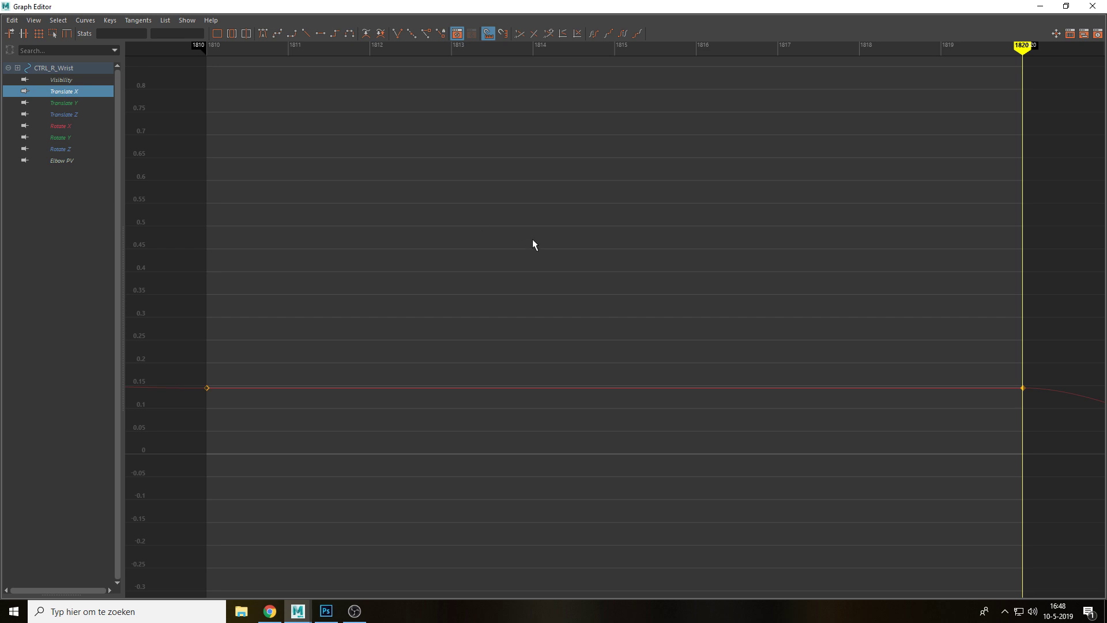
{"action": "left_click", "coordinate": [1041, 4]}
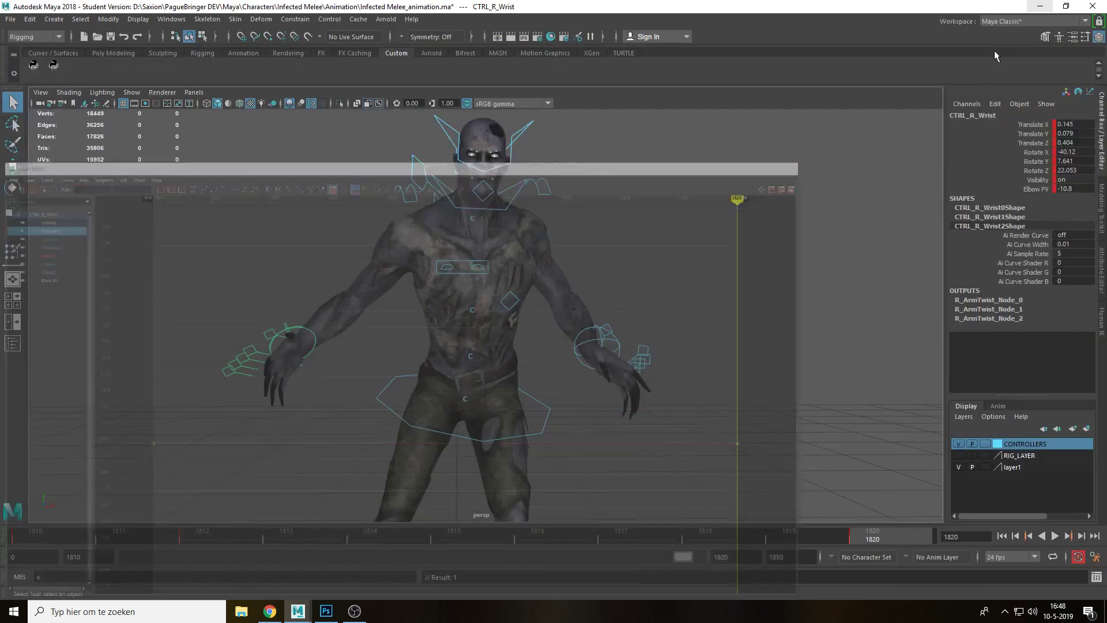
{"action": "left_click", "coordinate": [777, 317]}
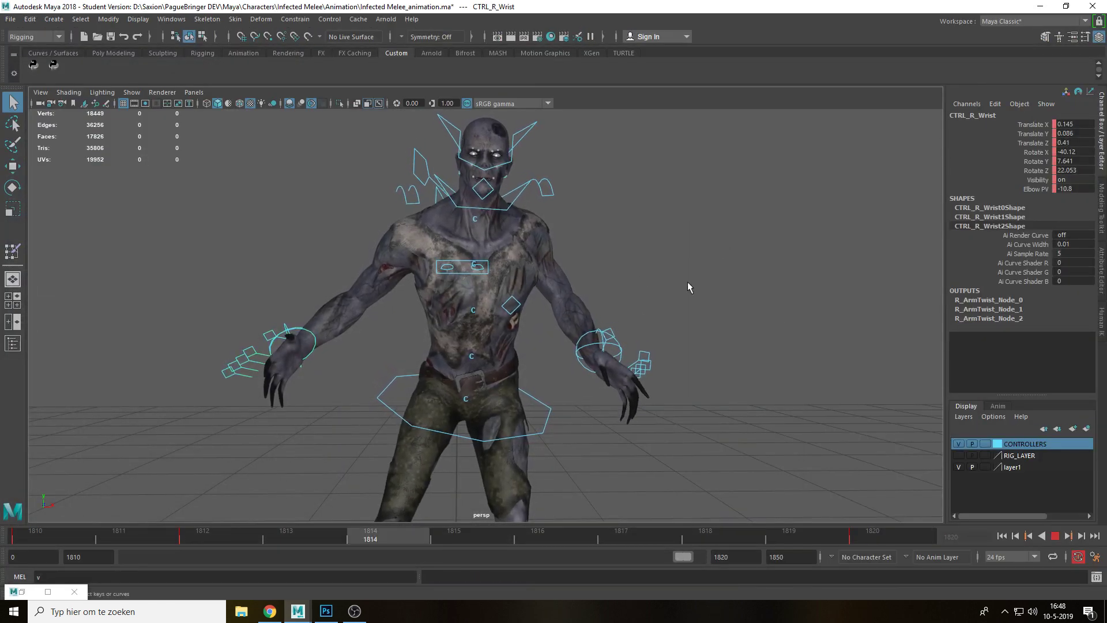
Stop playback in a side view and lower CTRL_SPINE_0's Rotate X key at frame 1815 to about 1.0
{"action": "right_click_drag", "start_coordinate": [687, 282], "coordinate": [607, 314], "text": "alt"}
{"action": "middle_click_drag", "start_coordinate": [679, 329], "coordinate": [681, 281], "text": "alt"}
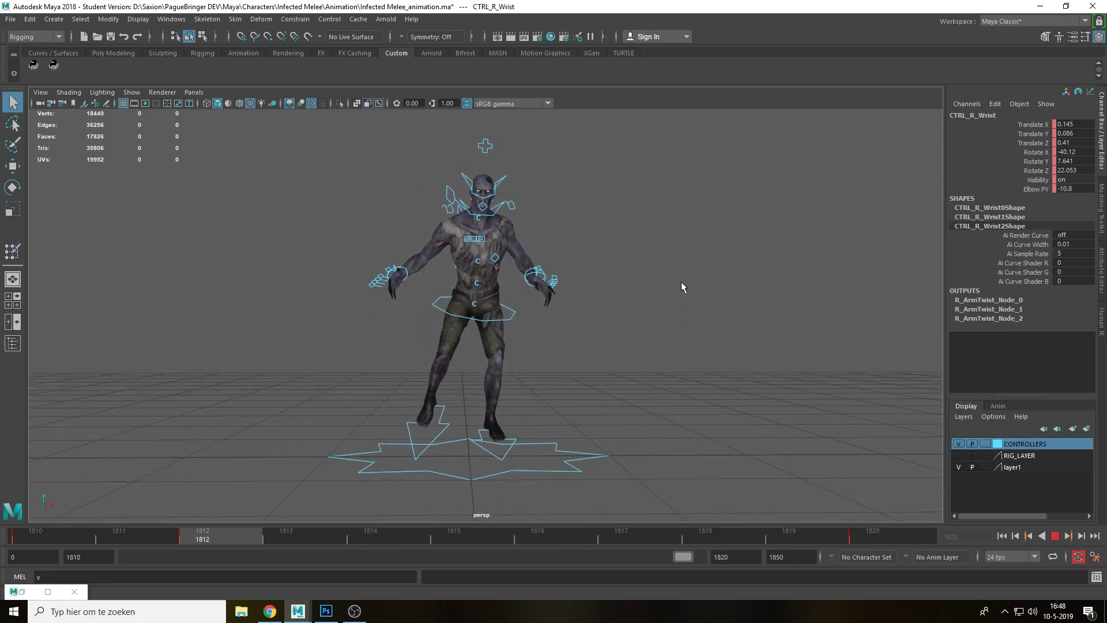
{"action": "scroll", "coordinate": [686, 280], "scroll_direction": "up", "scroll_amount": 3}
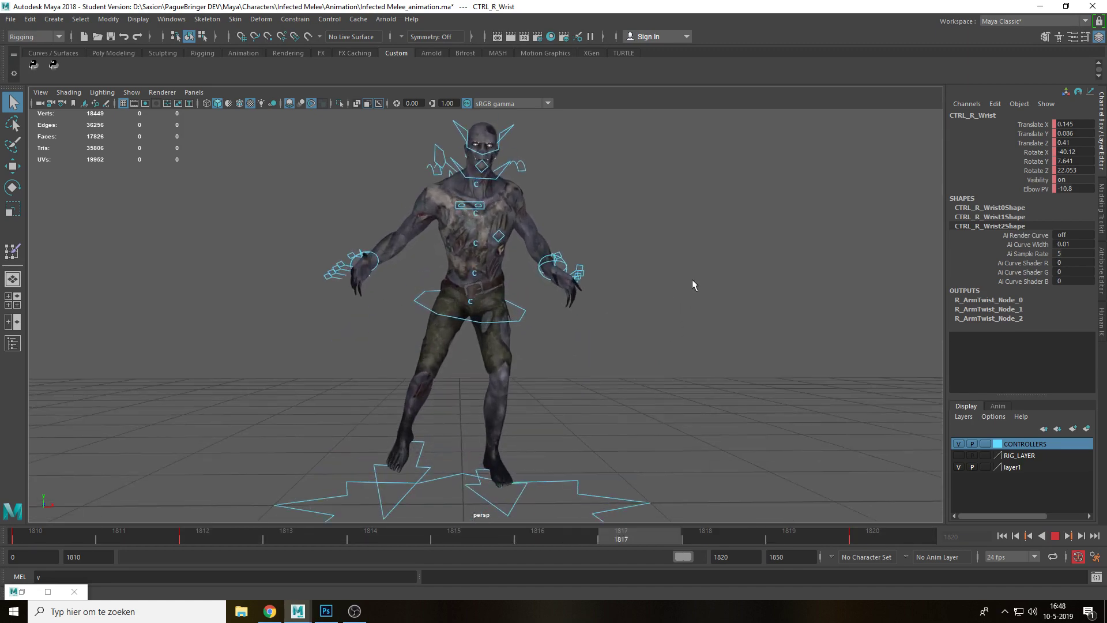
{"action": "left_click_drag", "start_coordinate": [692, 279], "coordinate": [562, 289], "text": "alt"}
{"action": "key", "text": "alt+v"}
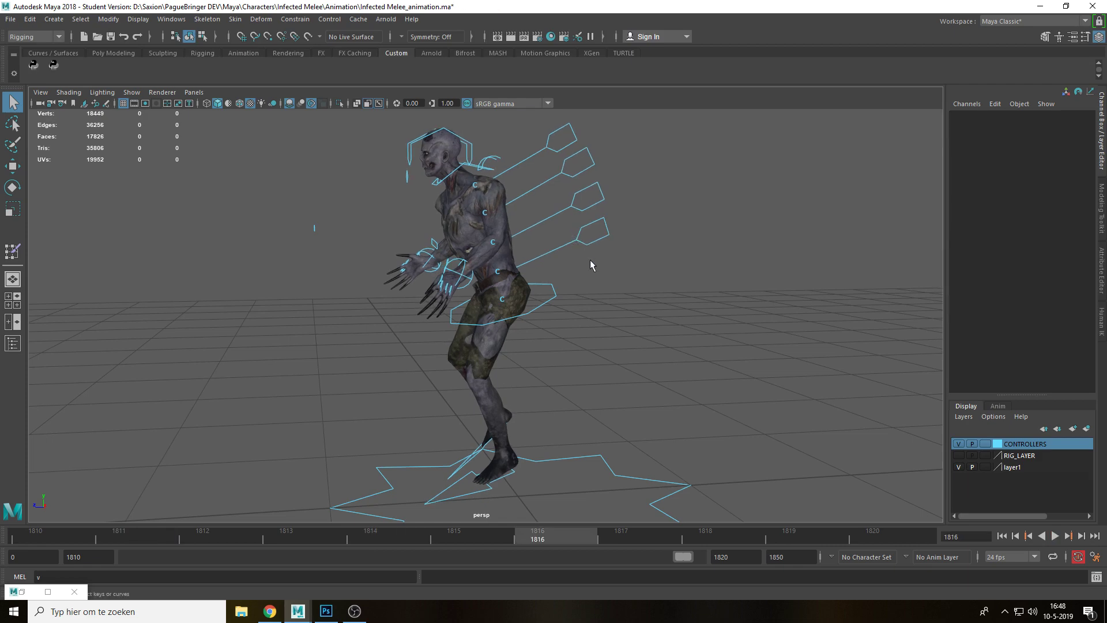
{"action": "left_click", "coordinate": [587, 246]}
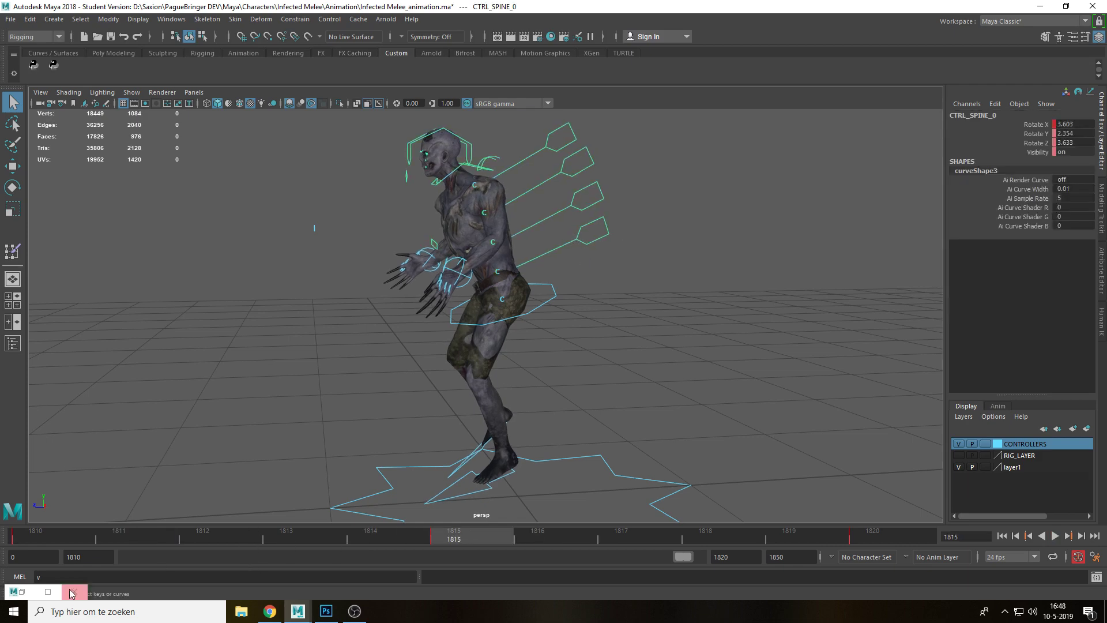
{"action": "left_click", "coordinate": [47, 592]}
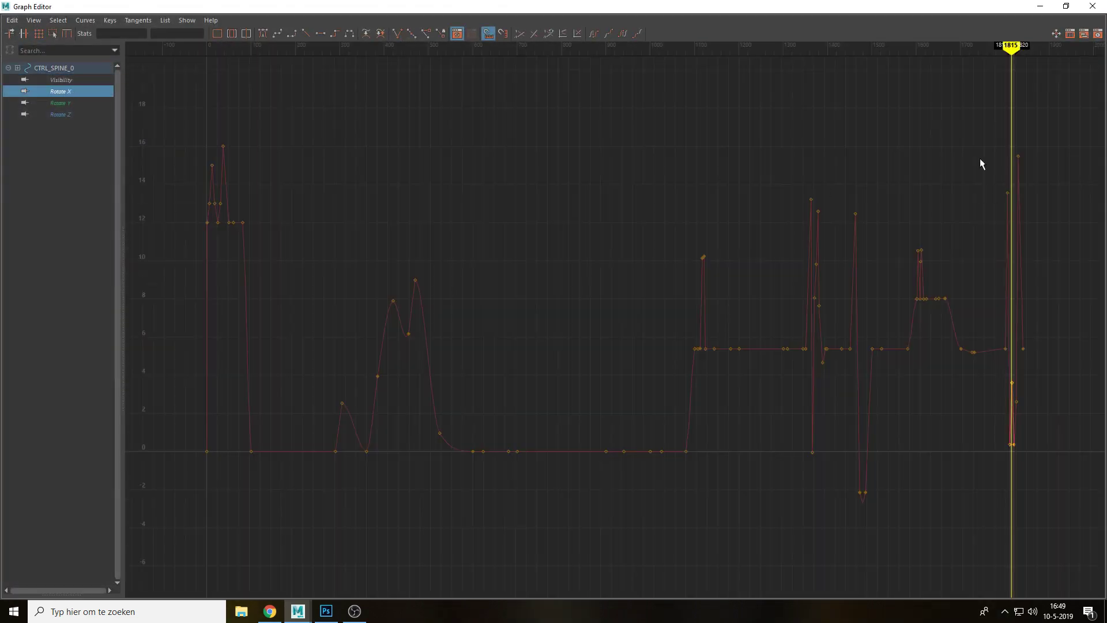
{"action": "key", "text": "f"}
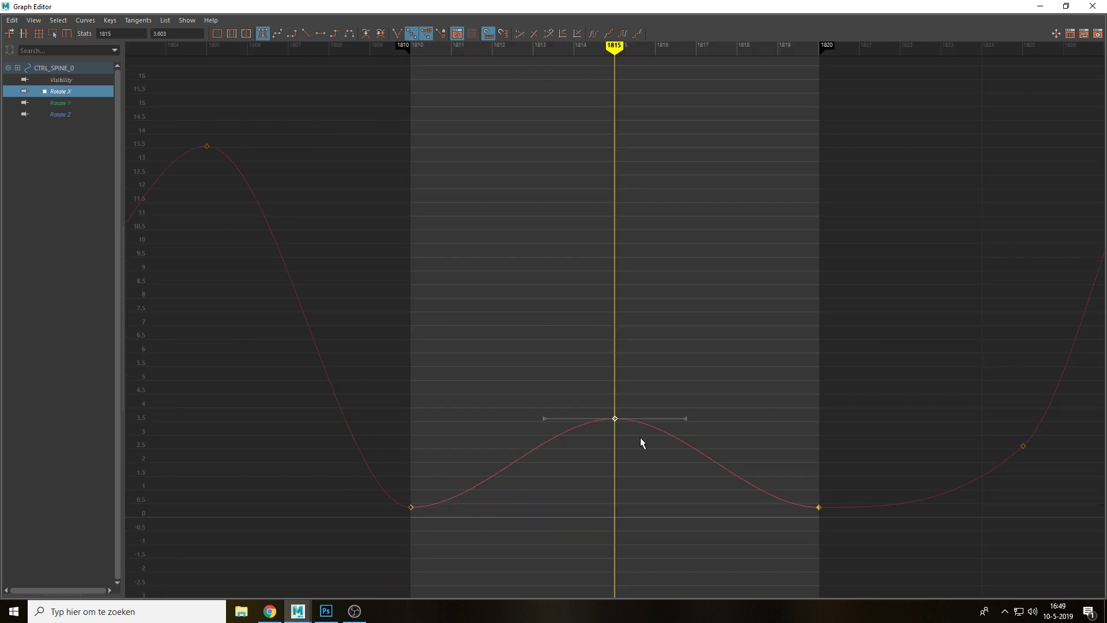
{"action": "key", "text": "f"}
{"action": "middle_click_drag", "start_coordinate": [616, 213], "coordinate": [626, 359], "text": "shift"}
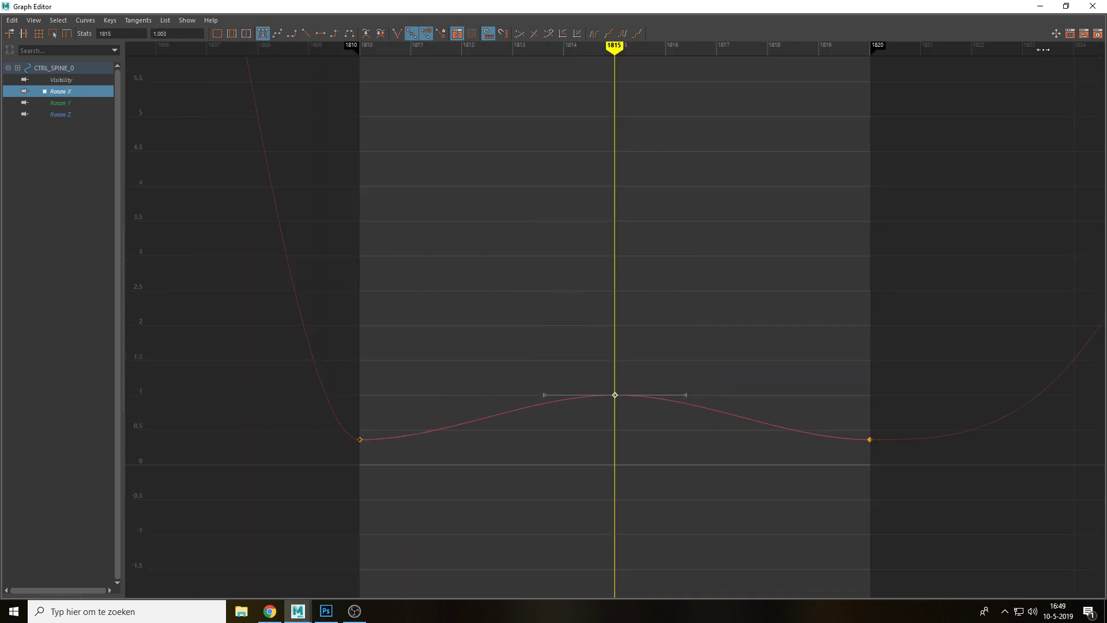
{"action": "left_click", "coordinate": [1039, 6]}
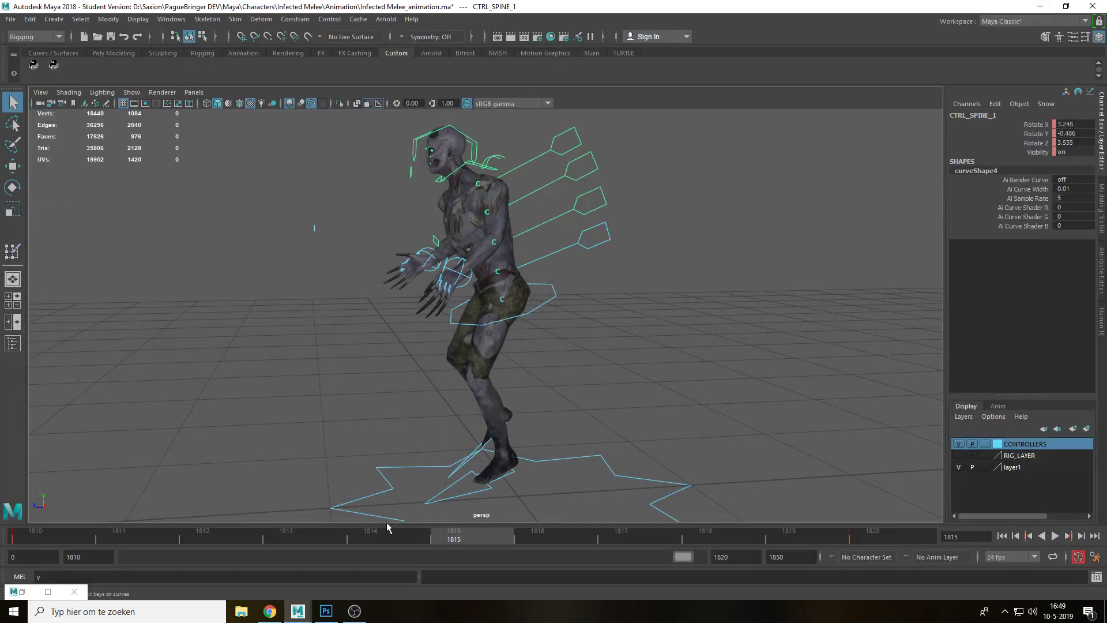
At frame 1815, set Rotate X to about 5.77 on CTRL_SPINE_1 and 4.1 on CTRL_SPINE_2, and replay the loop
{"action": "left_click", "coordinate": [46, 537]}
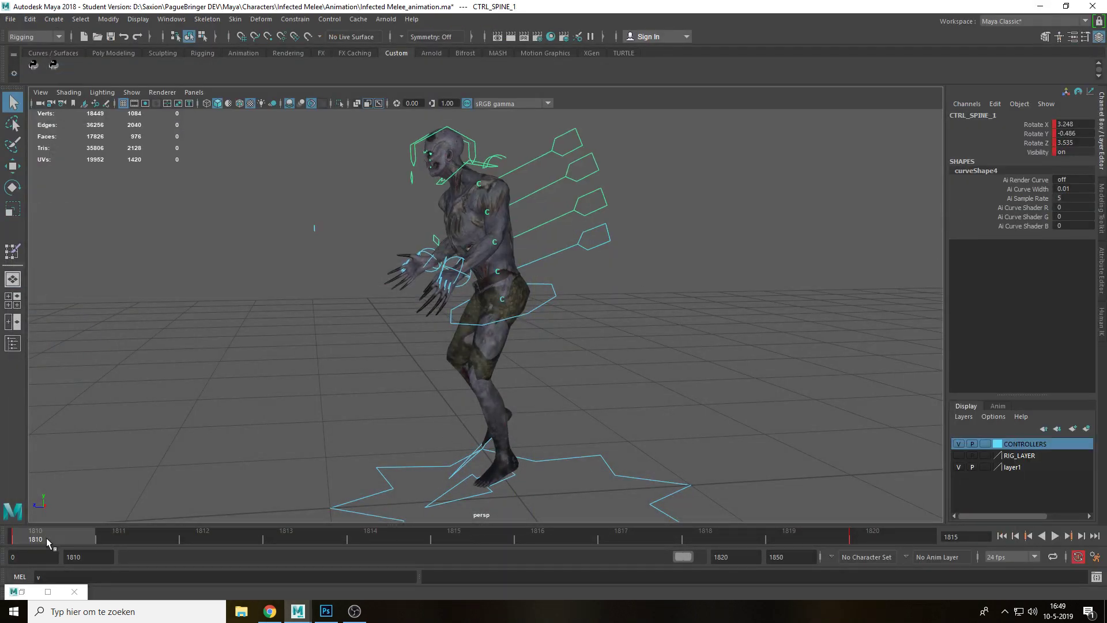
{"action": "left_click", "coordinate": [450, 537]}
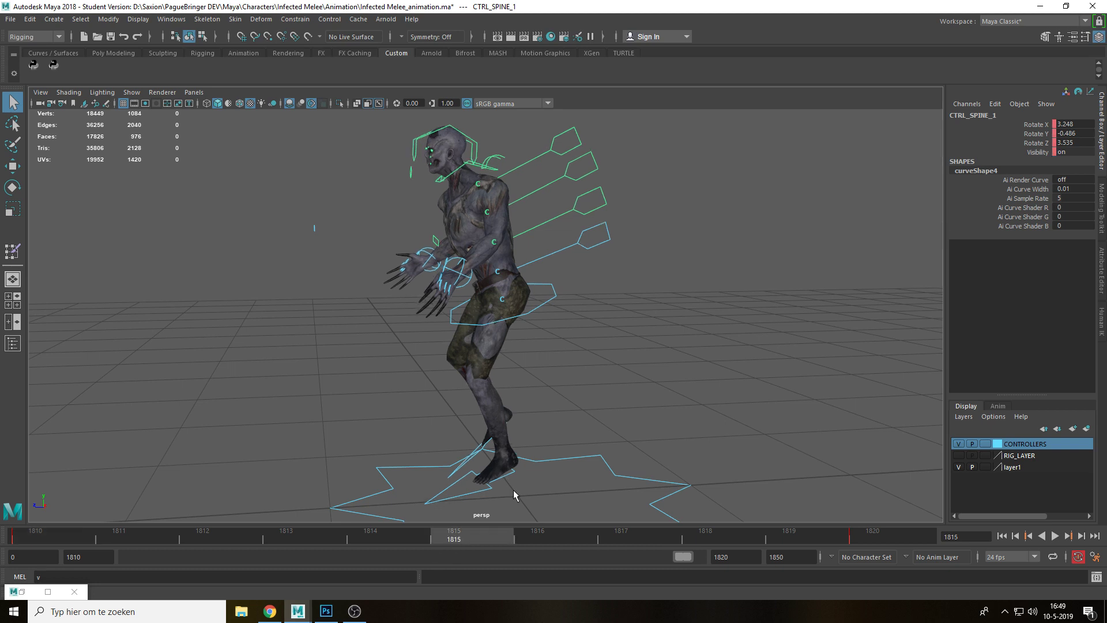
{"action": "left_click", "coordinate": [1036, 124]}
{"action": "middle_click_drag", "start_coordinate": [750, 223], "coordinate": [744, 223]}
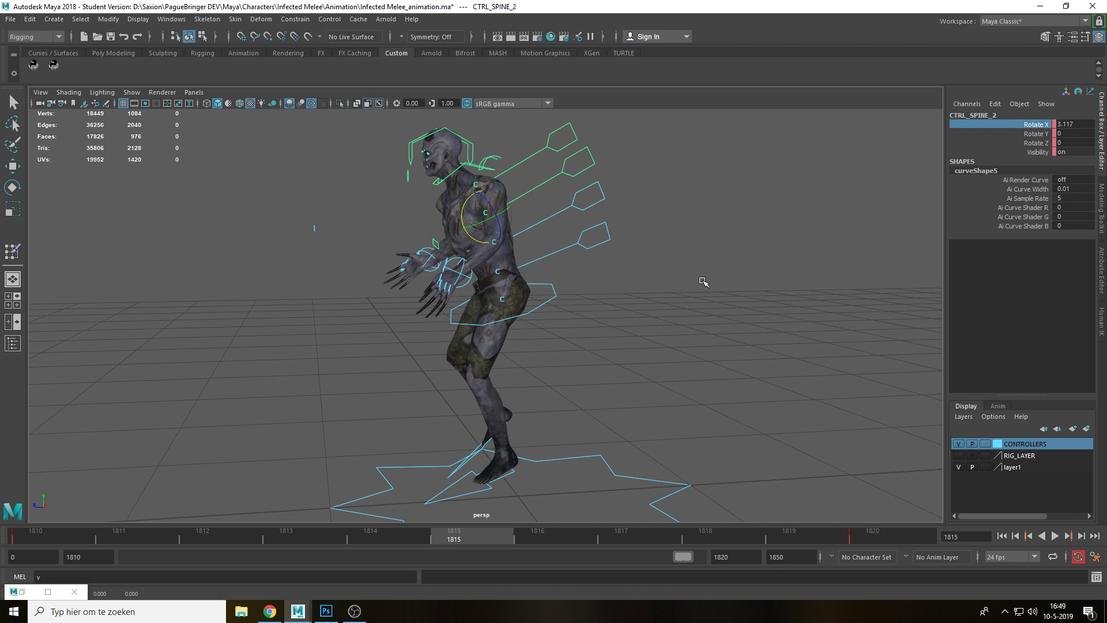
{"action": "middle_click_drag", "start_coordinate": [702, 279], "coordinate": [708, 279]}
{"action": "key", "text": "alt+v"}
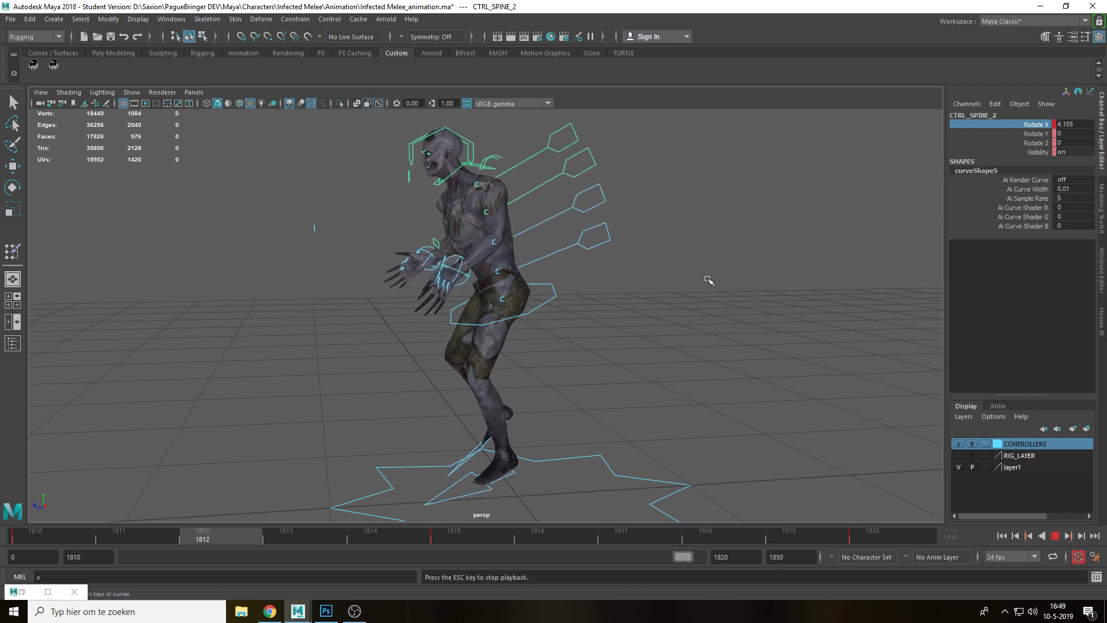
{"action": "key", "text": "alt+v"}
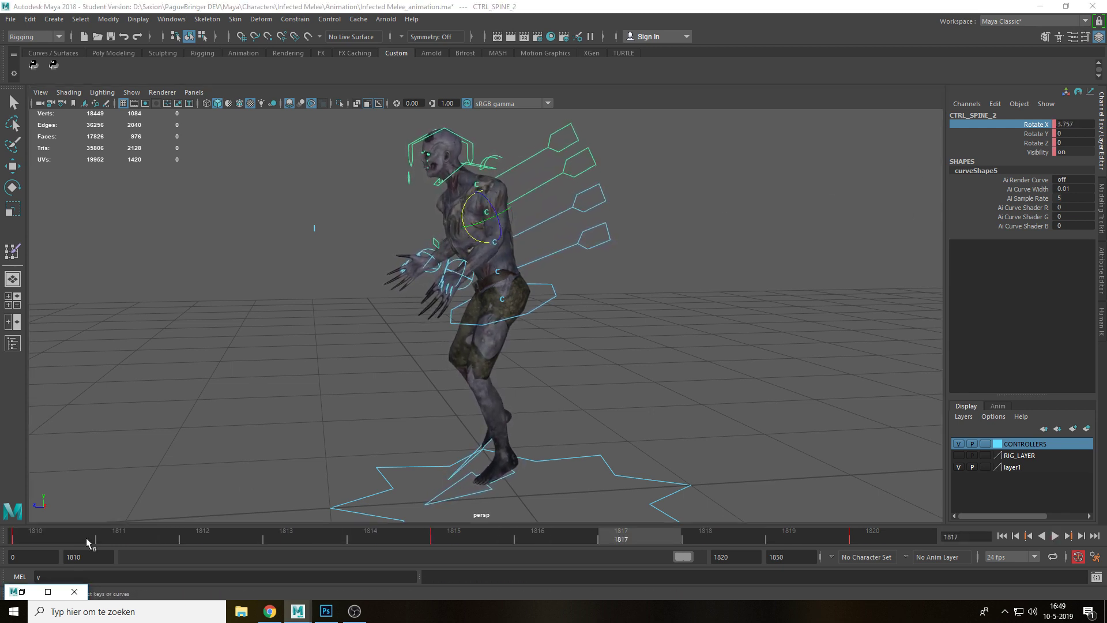
Lower CTRL_SPINE_1's Rotate X key at frame 1815 to about 3.99 in the Graph Editor
{"action": "left_click", "coordinate": [553, 216]}
{"action": "double_click", "coordinate": [33, 595]}
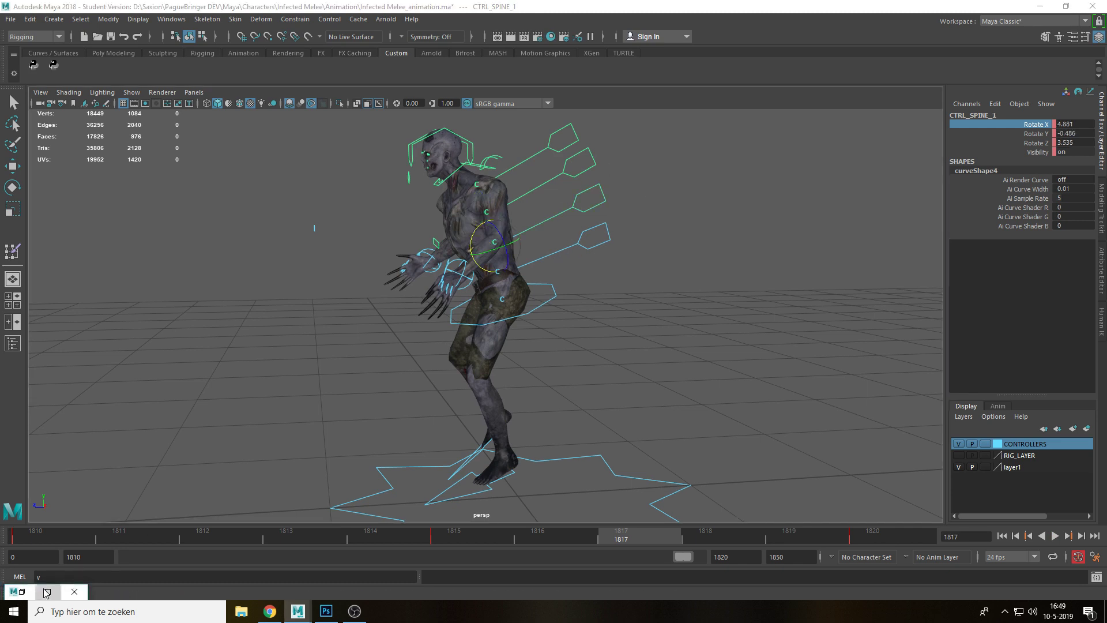
{"action": "left_click", "coordinate": [77, 91]}
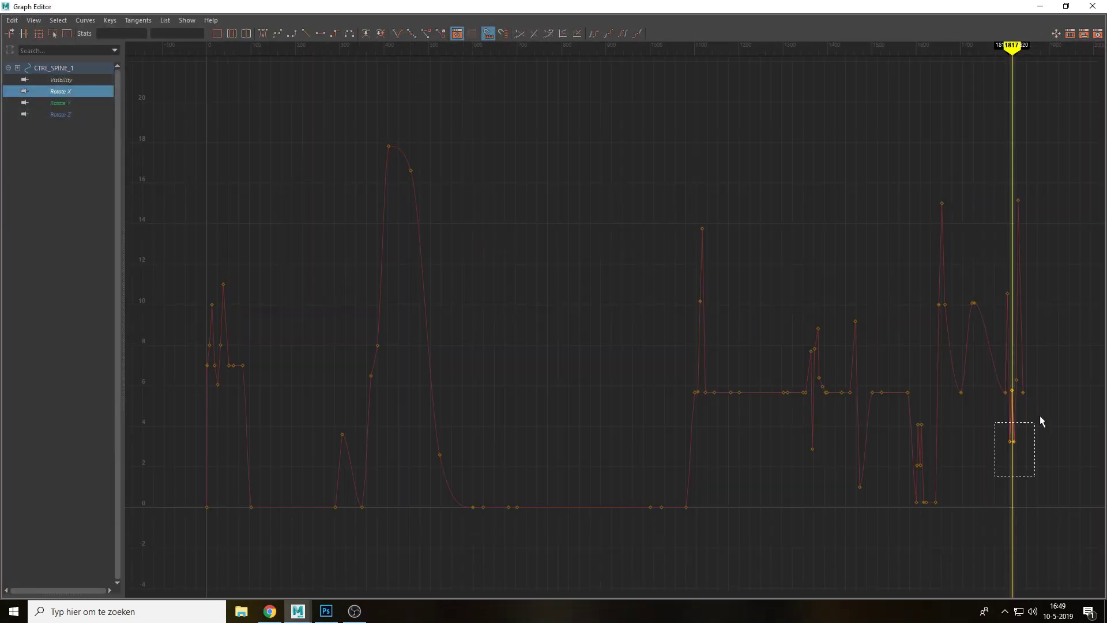
{"action": "left_click_drag", "start_coordinate": [1040, 416], "coordinate": [1040, 418]}
{"action": "key", "text": "f"}
{"action": "key", "text": "f"}
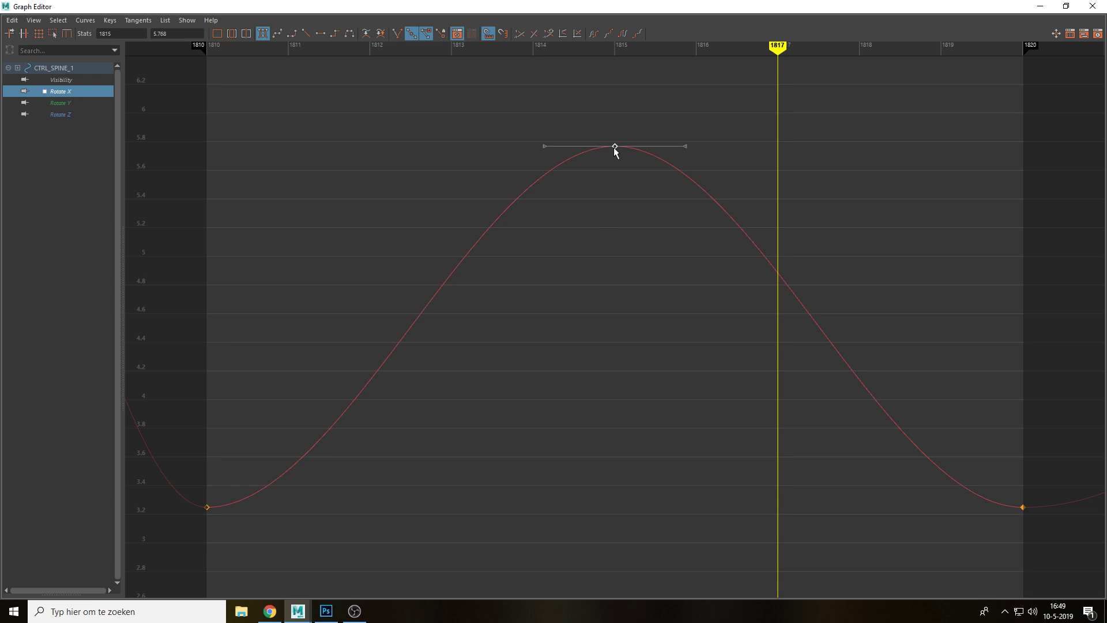
{"action": "left_click_drag", "start_coordinate": [615, 151], "coordinate": [615, 403]}
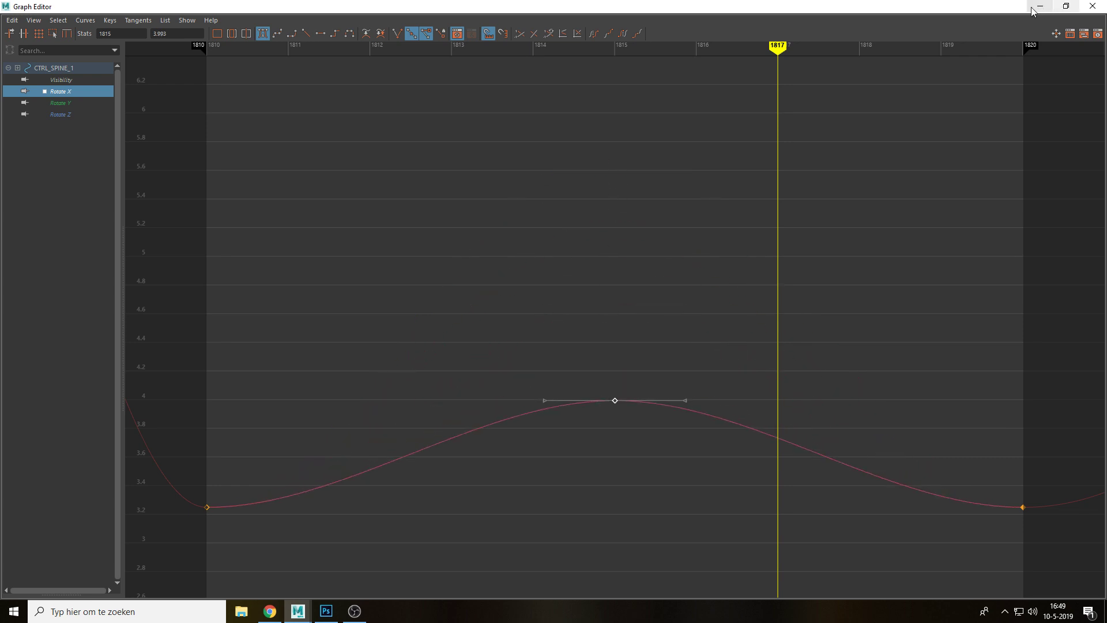
Select CTRL_SPINE_2 and lower its Rotate X key at frame 1815 to about 3.35 in the Graph Editor
{"action": "left_click_drag", "start_coordinate": [1031, 8], "coordinate": [873, 375]}
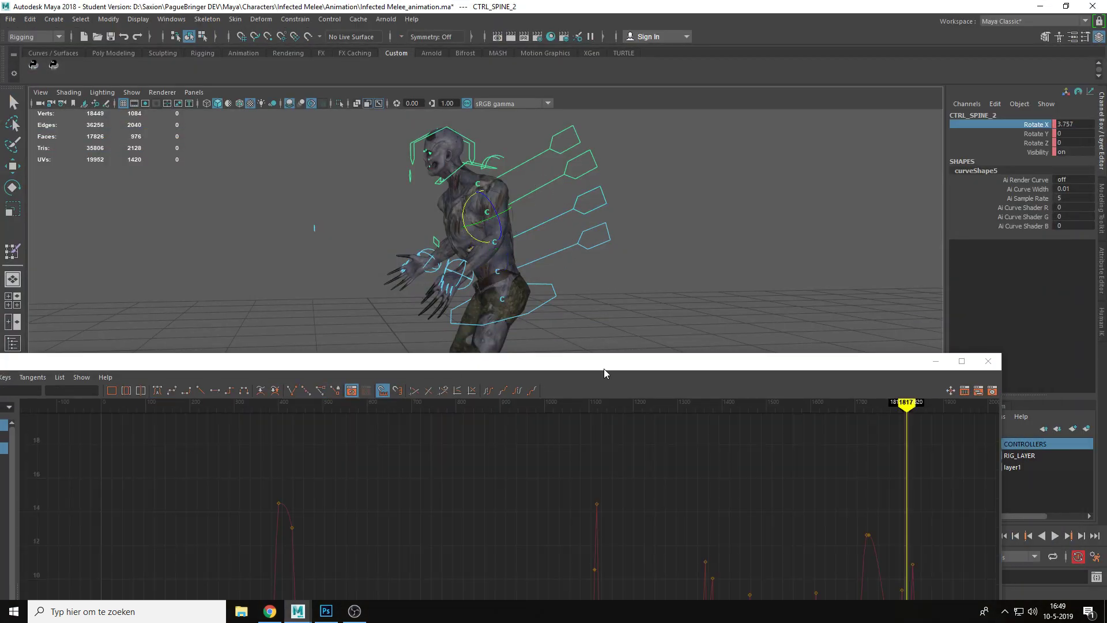
{"action": "left_click_drag", "start_coordinate": [604, 368], "coordinate": [607, 146]}
{"action": "double_click", "coordinate": [392, 144]}
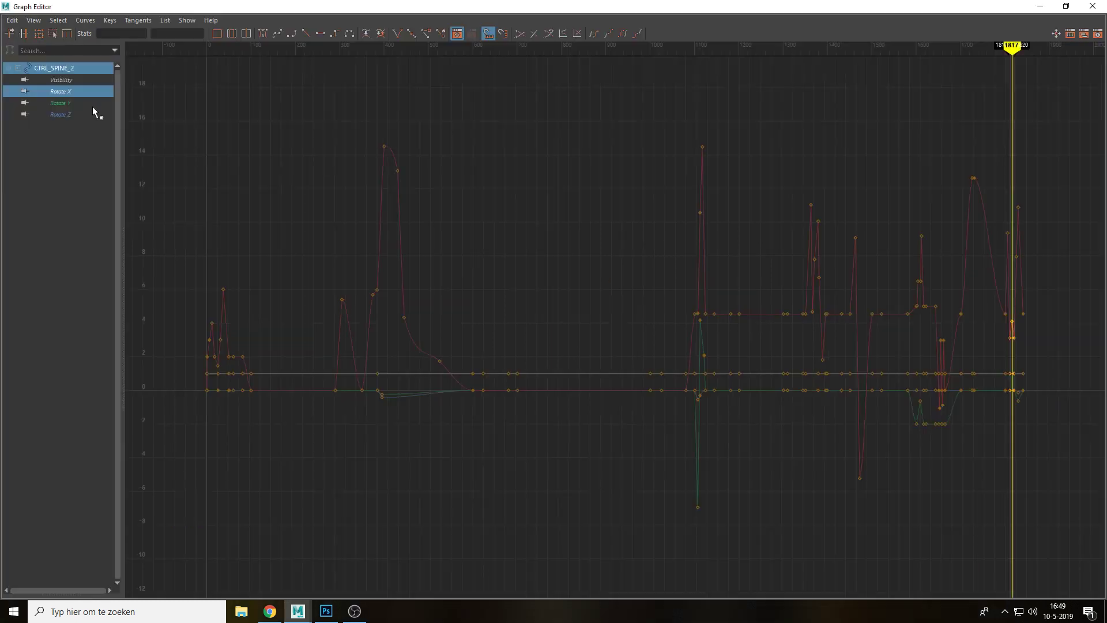
{"action": "left_click", "coordinate": [62, 91]}
{"action": "left_click_drag", "start_coordinate": [1015, 387], "coordinate": [1006, 354]}
{"action": "key", "text": "f"}
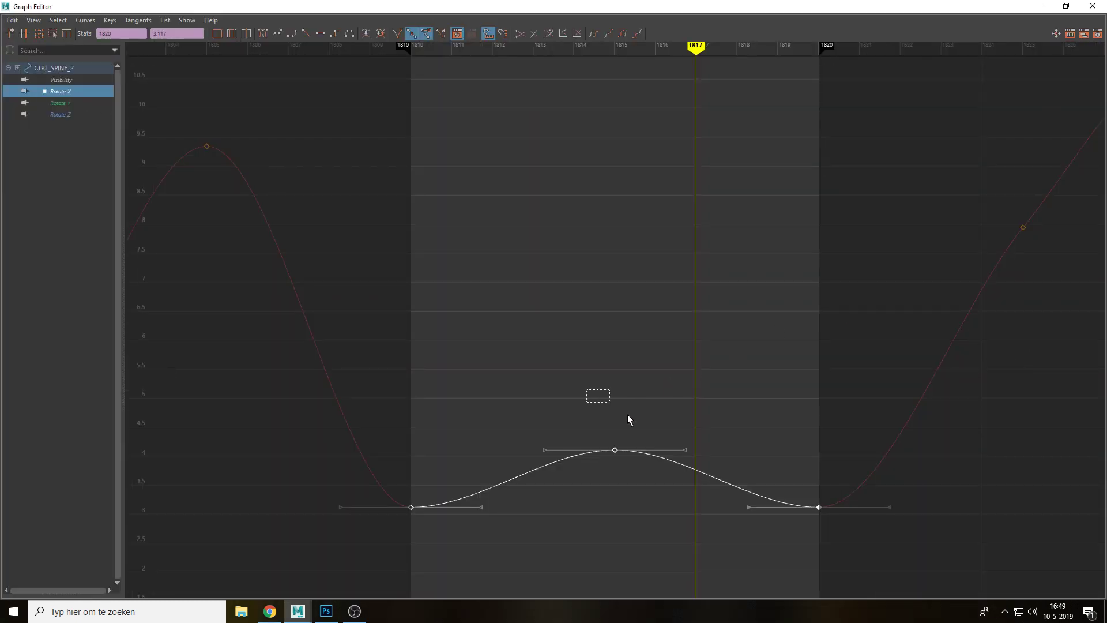
{"action": "left_click_drag", "start_coordinate": [628, 419], "coordinate": [628, 456]}
{"action": "key", "text": "f"}
{"action": "middle_click_drag", "start_coordinate": [614, 149], "coordinate": [615, 424], "text": "shift"}
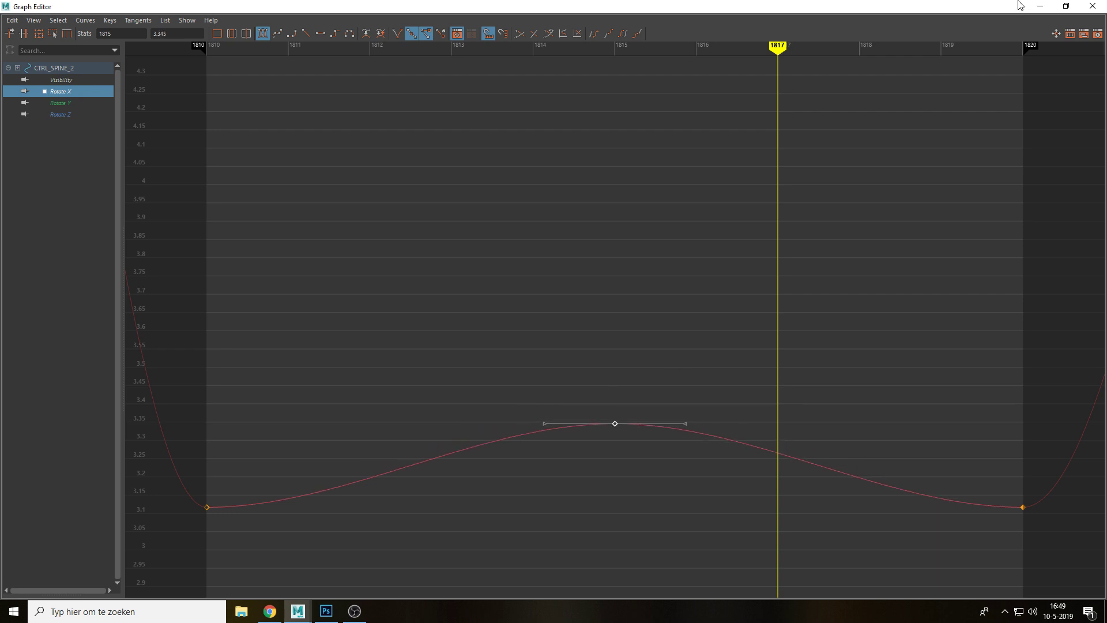
Close the Graph Editor and replay the loop from the front to check the spine motion
{"action": "left_click", "coordinate": [1091, 7]}
{"action": "key", "text": "alt+v"}
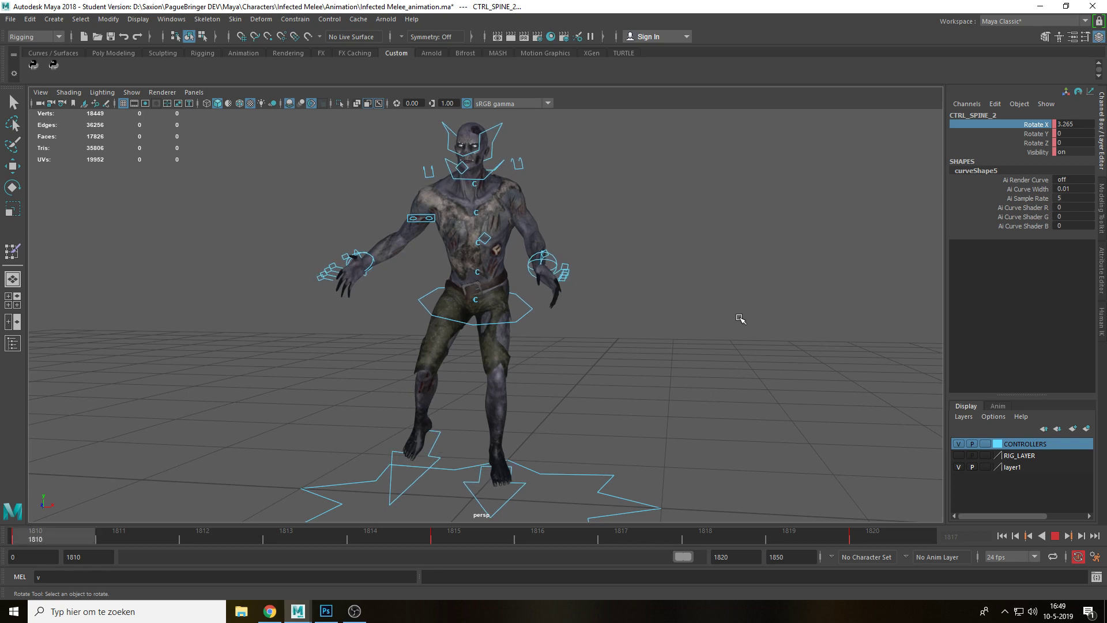
{"action": "left_click_drag", "start_coordinate": [650, 366], "coordinate": [670, 358], "text": "alt"}
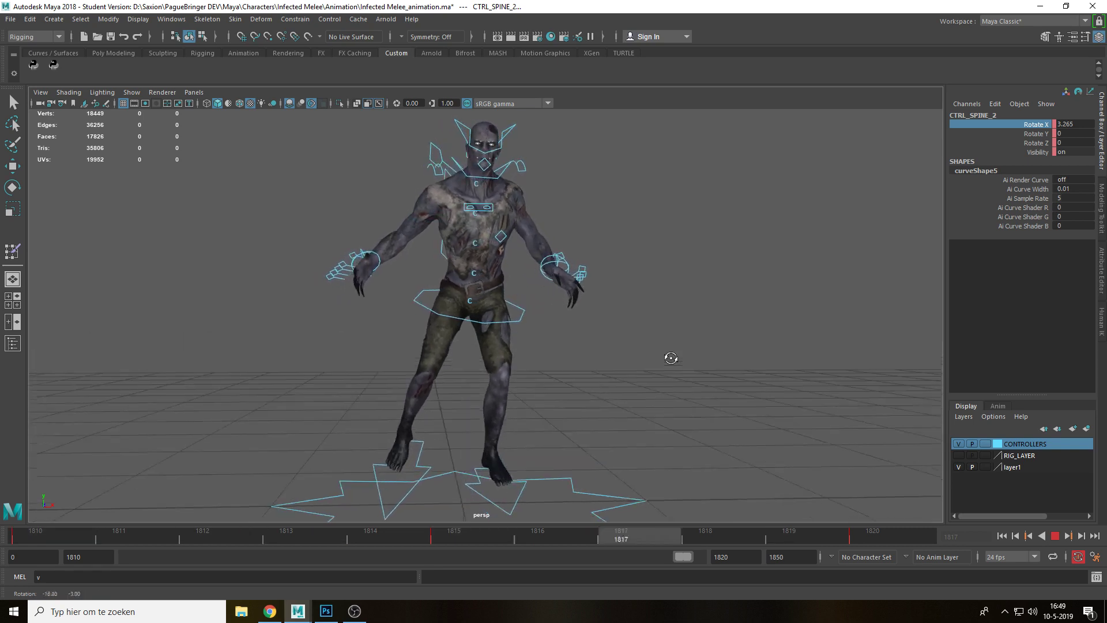
{"action": "key", "text": "alt+v"}
Clear the controller selection and save the scene
{"action": "key", "text": "q"}
{"action": "left_click", "coordinate": [688, 367]}
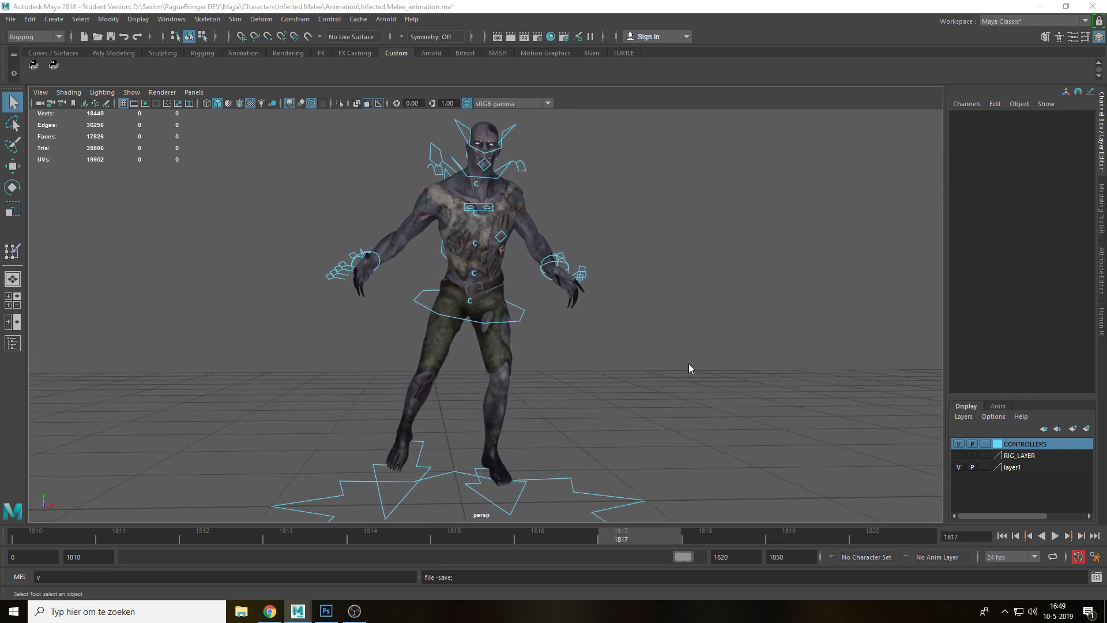
{"action": "key", "text": "ctrl+s"}
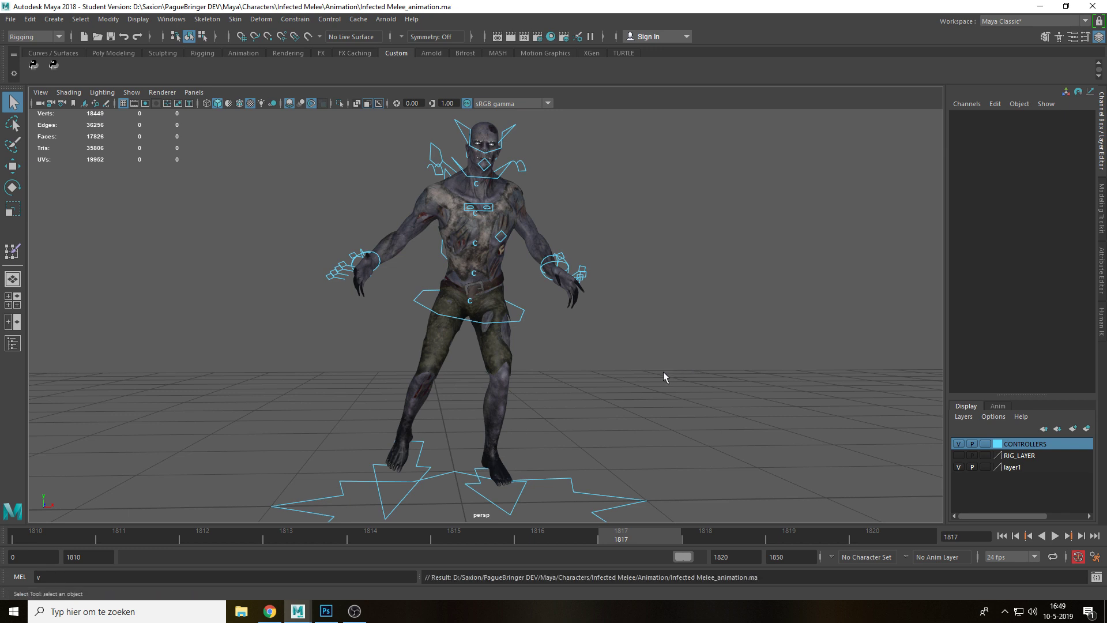
Try raising both foot controllers at frame 1810, with CTRL_R_Foot's Translate Y at about 0.618
{"action": "left_click", "coordinate": [411, 499]}
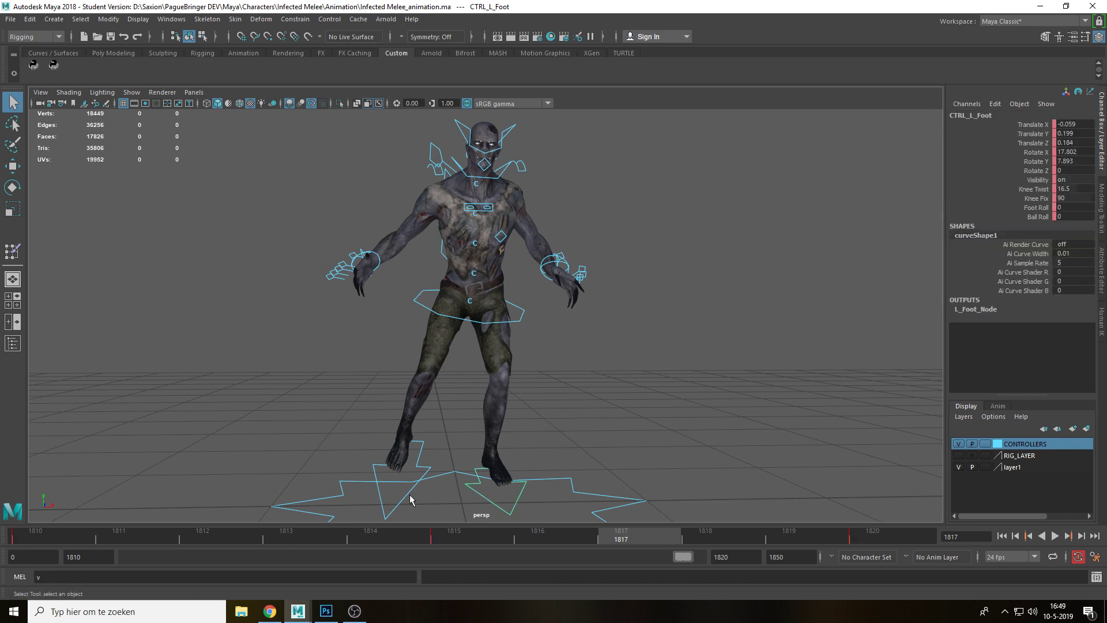
{"action": "key", "text": "w"}
{"action": "left_click", "coordinate": [72, 535]}
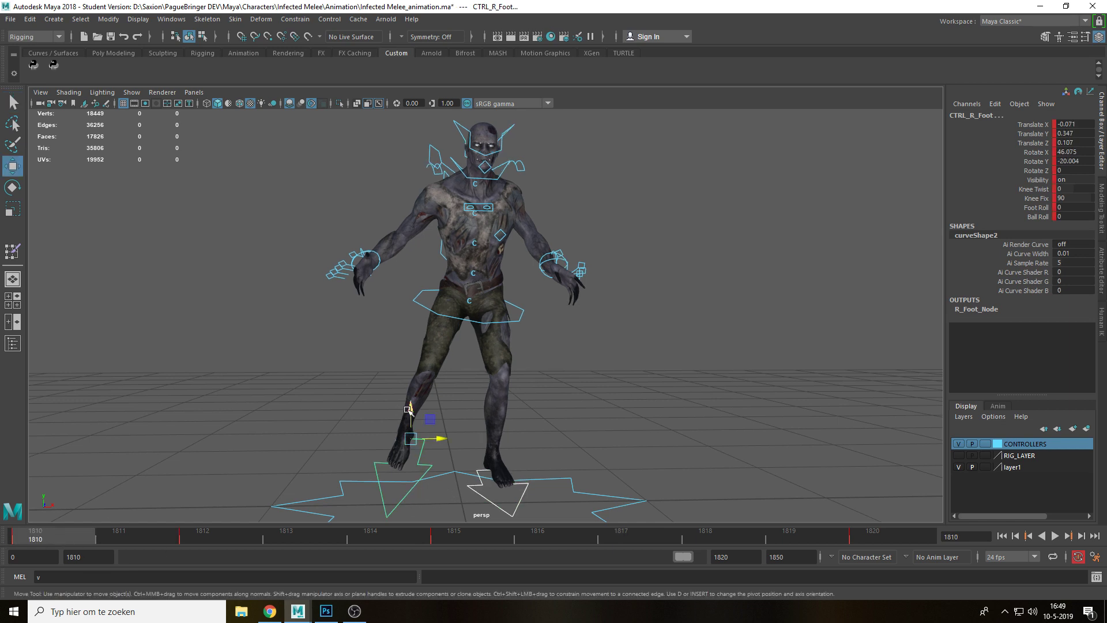
{"action": "left_click_drag", "start_coordinate": [425, 443], "coordinate": [425, 364]}
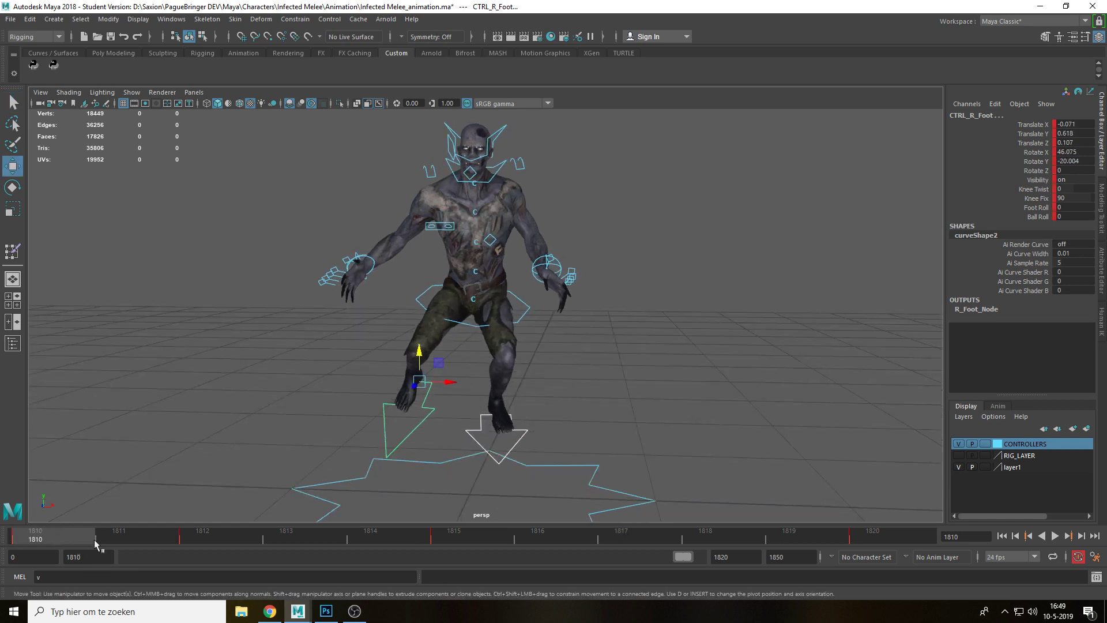
Copy the raised foot keys from frame 1810 to frame 1820 and play the loop from several angles
{"action": "right_click", "coordinate": [70, 538]}
{"action": "left_click", "coordinate": [87, 363]}
{"action": "left_click", "coordinate": [899, 535]}
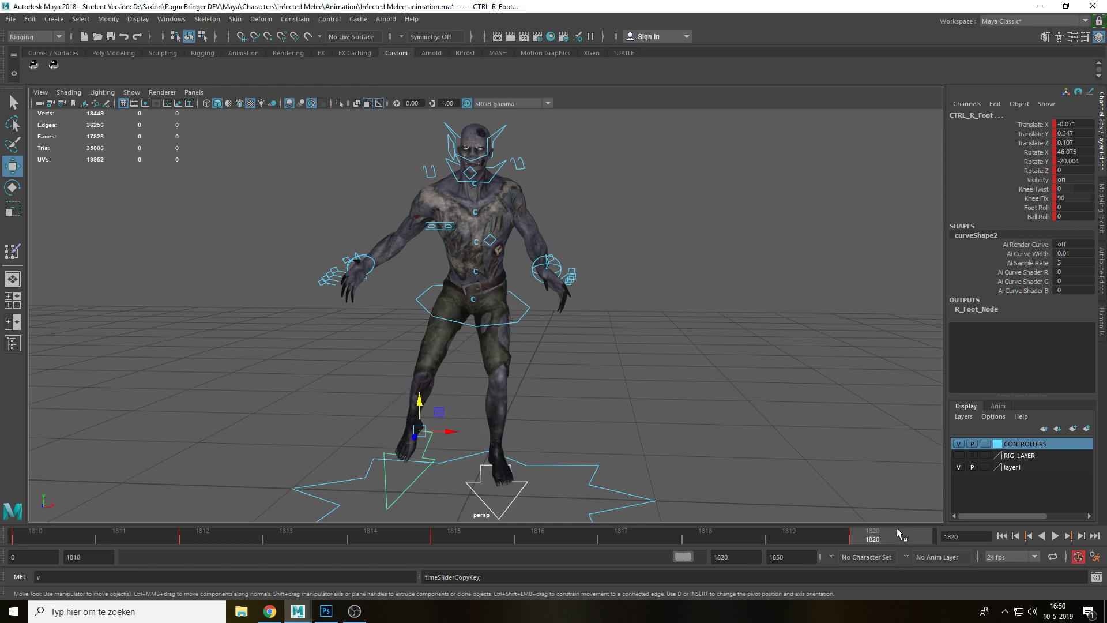
{"action": "right_click", "coordinate": [900, 535]}
{"action": "mouse_move", "coordinate": [954, 372]}
{"action": "left_click", "coordinate": [879, 377]}
{"action": "key", "text": "alt+v"}
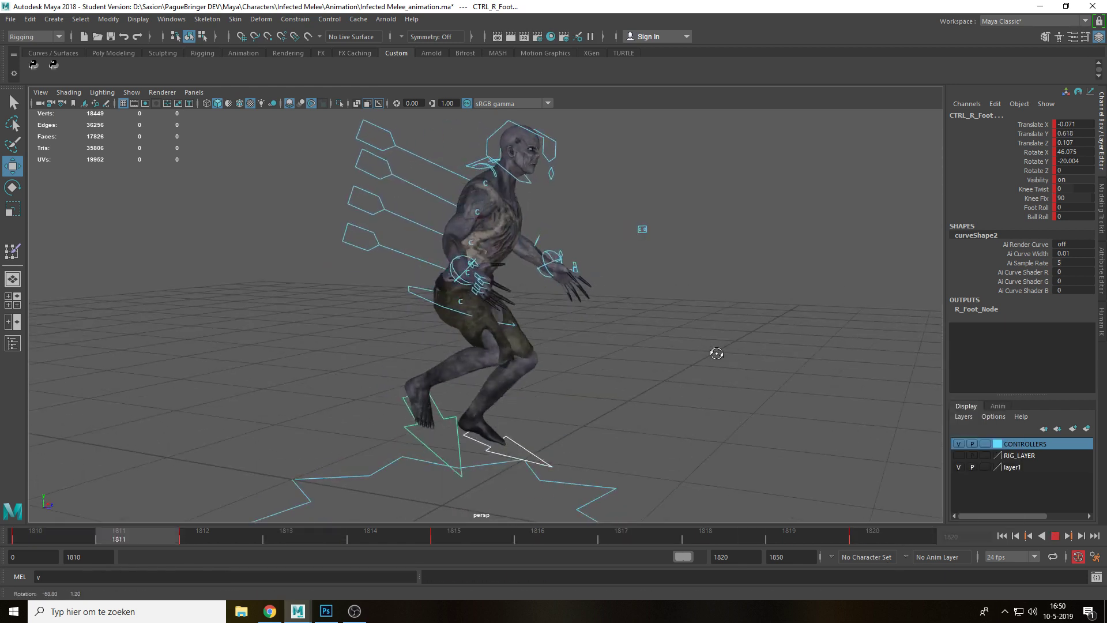
{"action": "key", "text": "alt+v"}
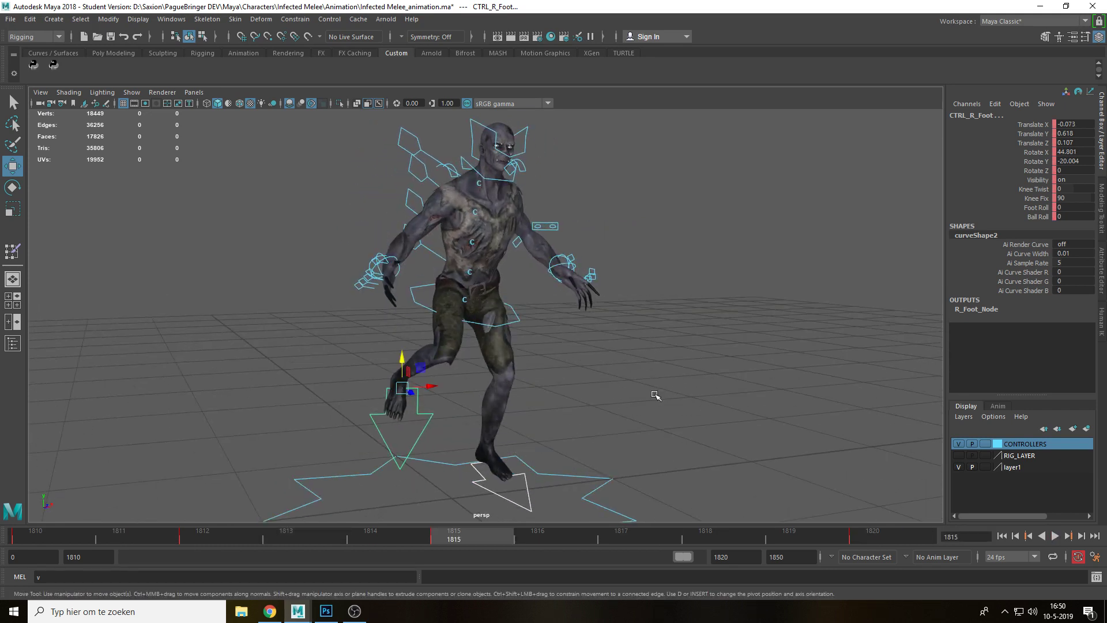
Undo the raised foot positions and the pasted foot keys, and replay the loop
{"action": "key", "text": "ctrl+z"}
{"action": "key", "text": "ctrl+z"}
{"action": "key", "text": "ctrl+z"}
{"action": "key", "text": "ctrl+z"}
{"action": "key", "text": "ctrl+z"}
{"action": "key", "text": "ctrl+z"}
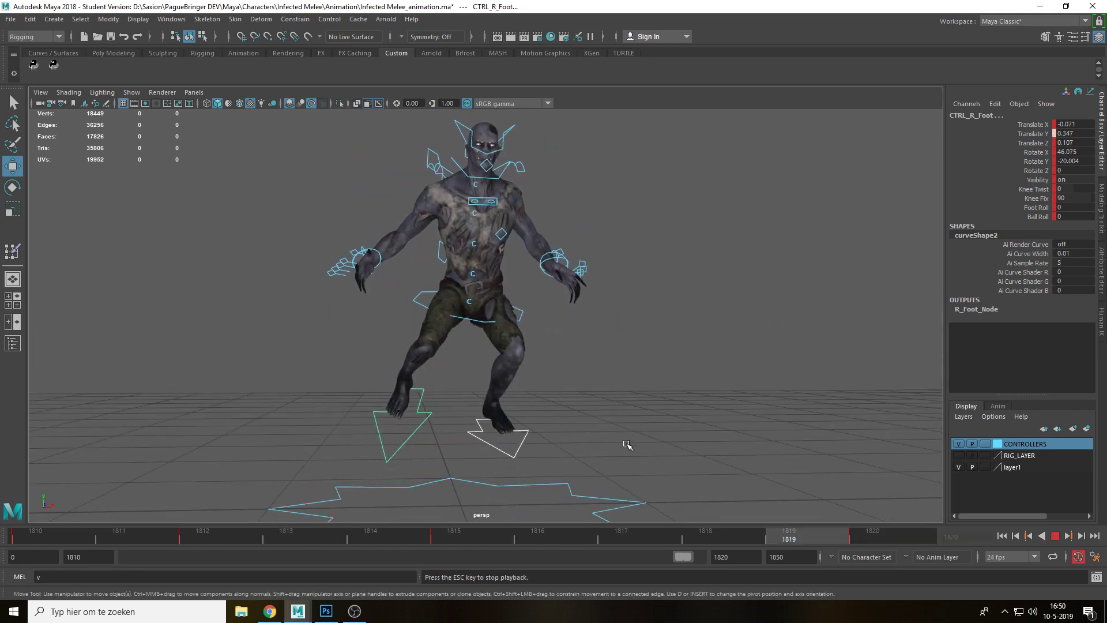
{"action": "key", "text": "alt+v"}
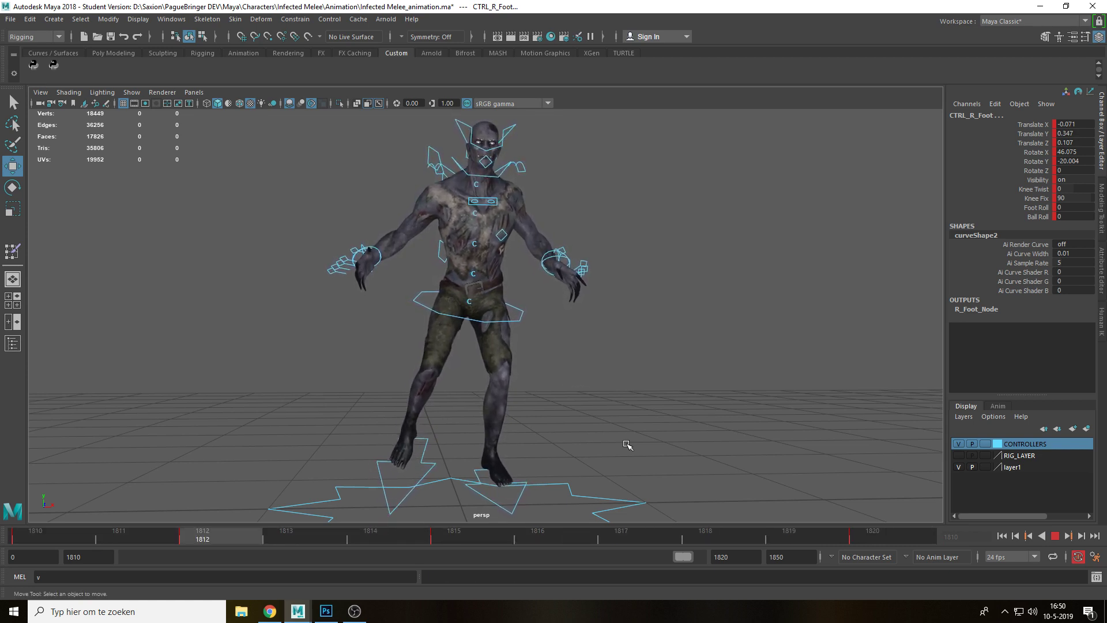
Clear the controller selection, stop playback and set the playback range to frames 1800 to 1840
{"action": "left_click", "coordinate": [660, 404]}
{"action": "key", "text": "alt+v"}
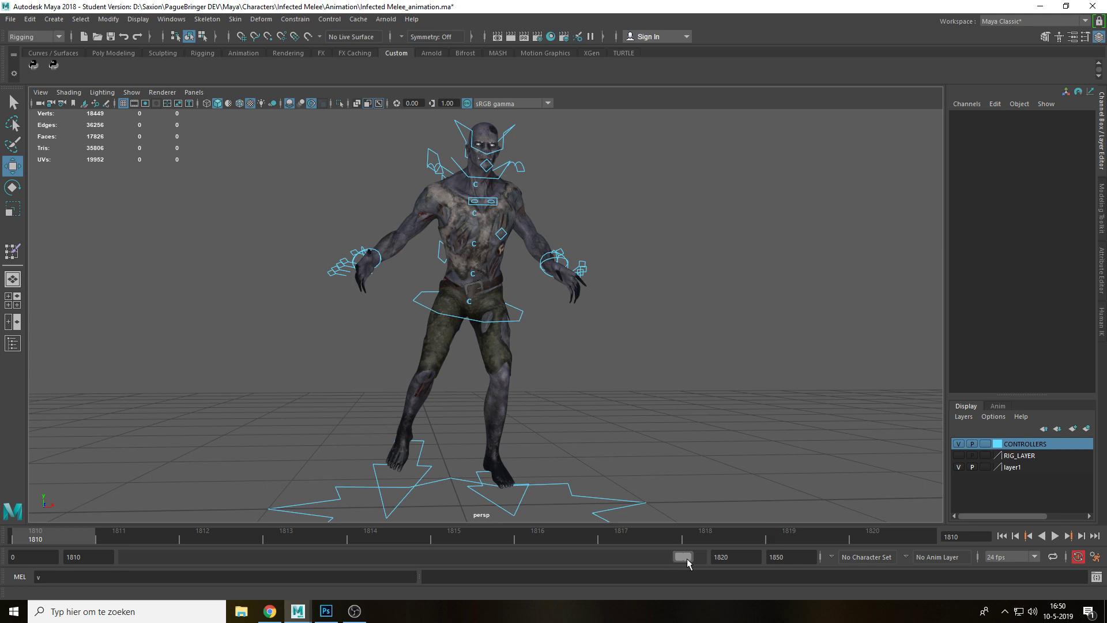
{"action": "type", "text": "1840"}
{"action": "key", "text": "Return"}
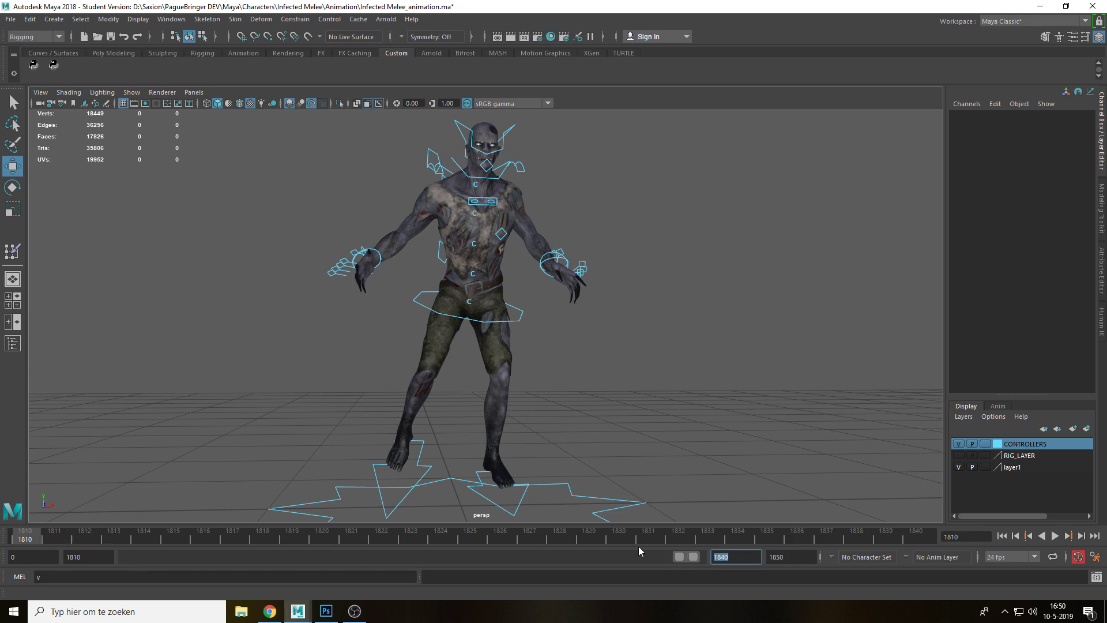
{"action": "type", "text": "1"}
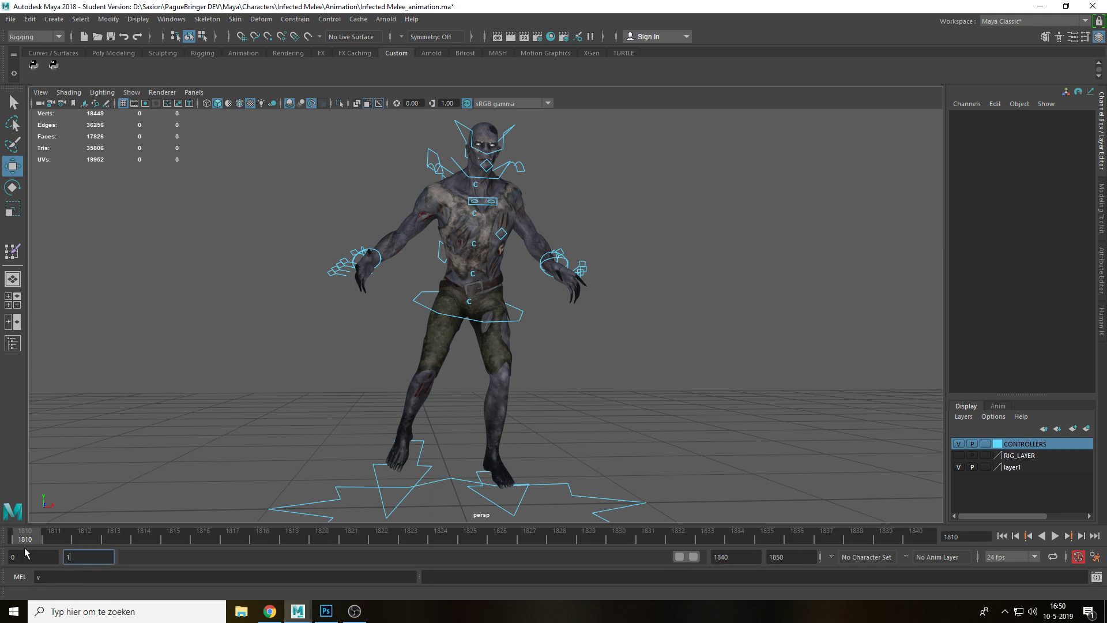
{"action": "type", "text": "800"}
{"action": "key", "text": "Return"}
Play and scrub the attack, and set CTRL_R_Wrist's Elbow PV to about -46.2 at frame 1806
{"action": "key", "text": "alt+v"}
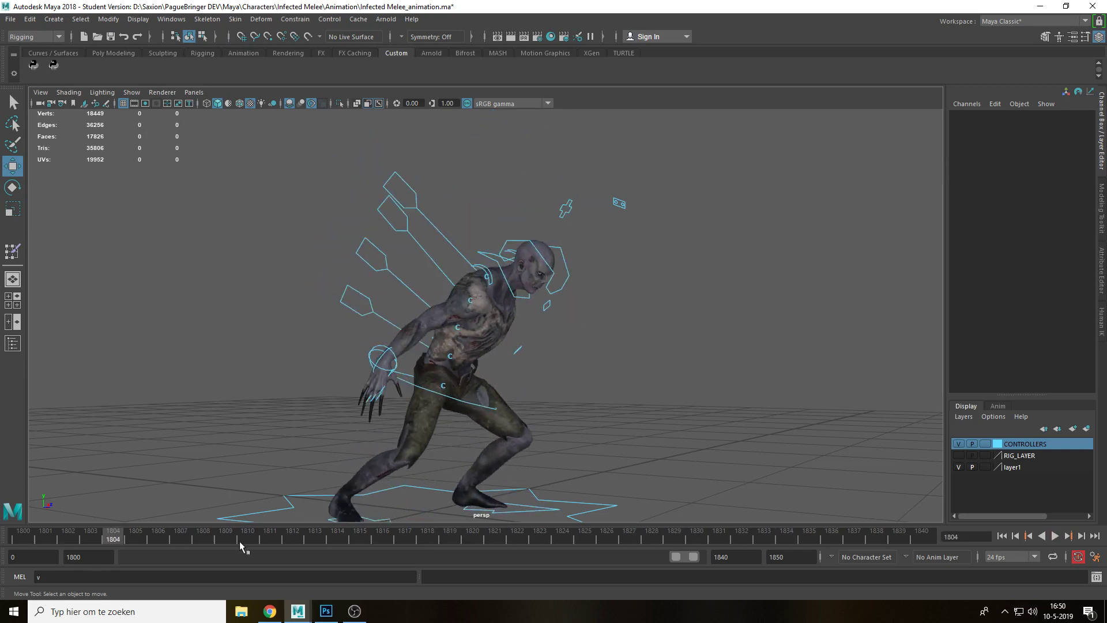
{"action": "left_click_drag", "start_coordinate": [122, 538], "coordinate": [158, 544]}
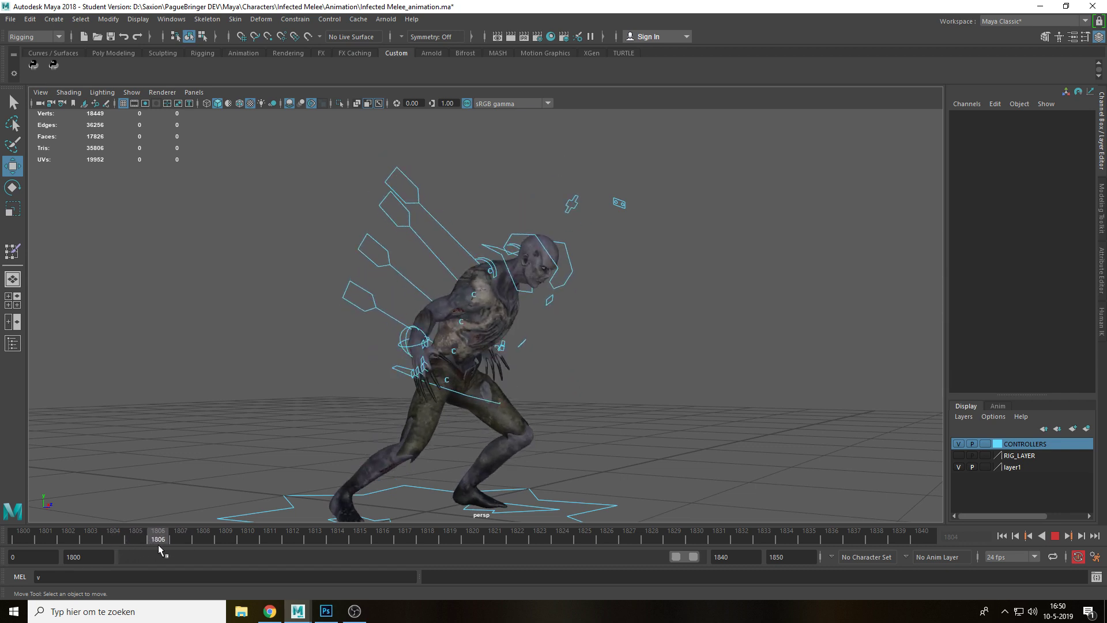
{"action": "left_click_drag", "start_coordinate": [358, 398], "coordinate": [333, 389], "text": "alt"}
{"action": "scroll", "coordinate": [290, 330], "scroll_direction": "up", "scroll_amount": 3}
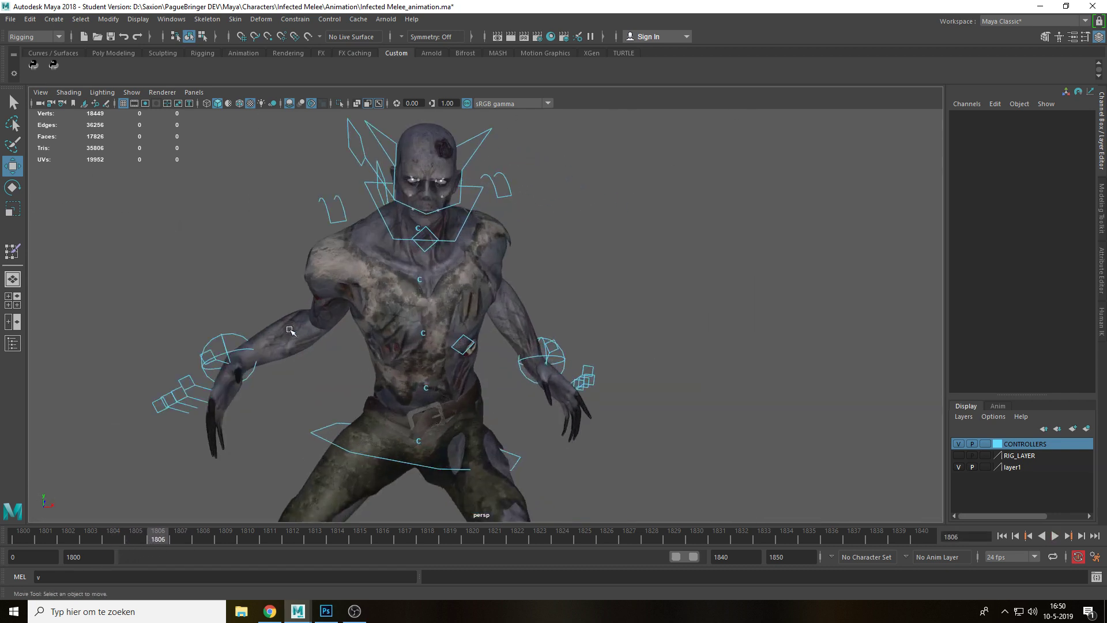
{"action": "left_click", "coordinate": [232, 334]}
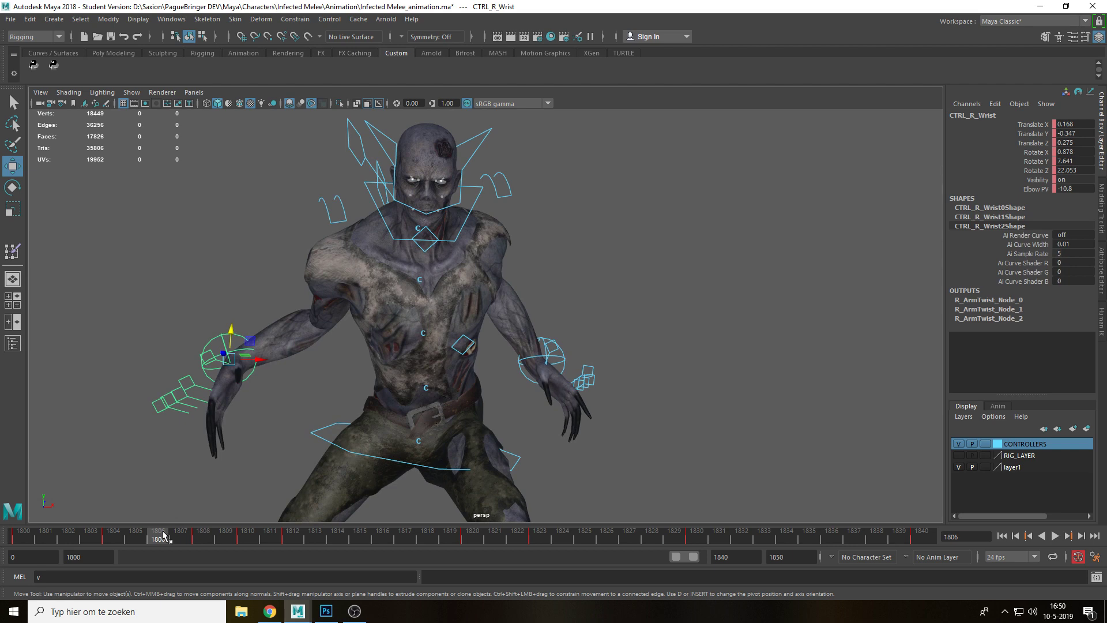
{"action": "left_click", "coordinate": [1036, 188]}
{"action": "middle_click_drag", "start_coordinate": [369, 345], "coordinate": [305, 345]}
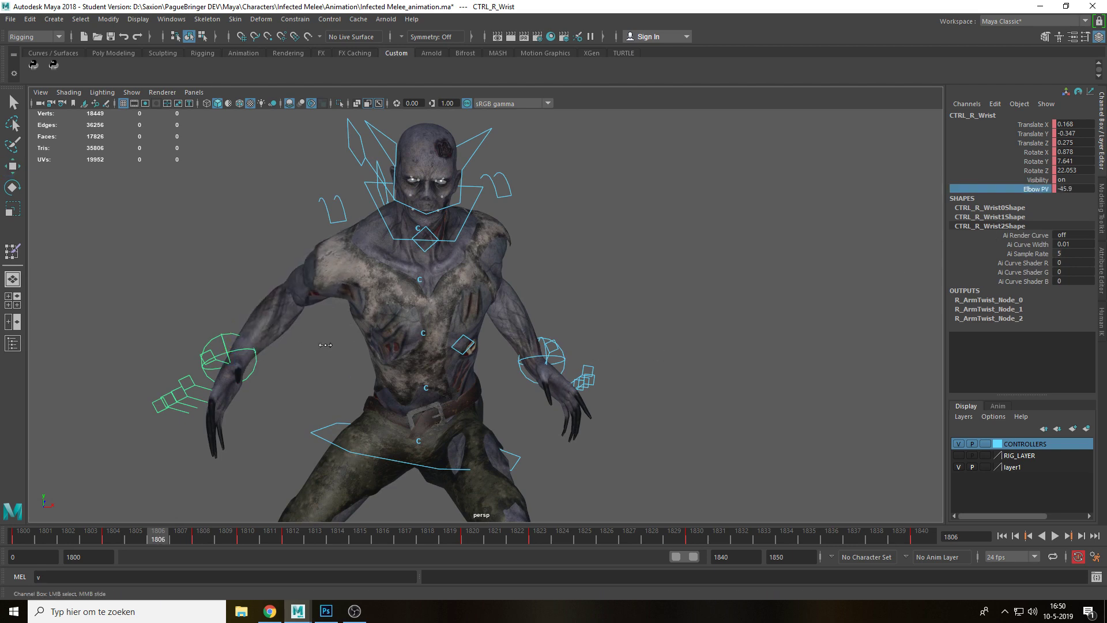
At frame 1807, lower CTRL_R_Wrist to Translate Y about -0.315 and set its Elbow PV to about -14.57
{"action": "left_click_drag", "start_coordinate": [138, 542], "coordinate": [181, 544]}
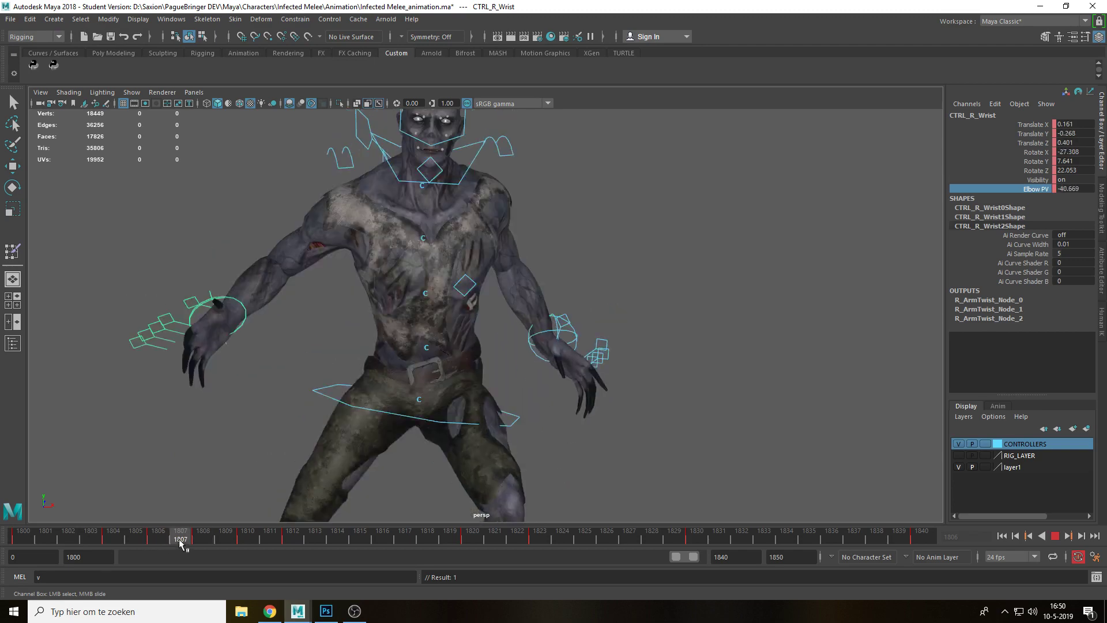
{"action": "key", "text": "w"}
{"action": "left_click_drag", "start_coordinate": [220, 293], "coordinate": [224, 329]}
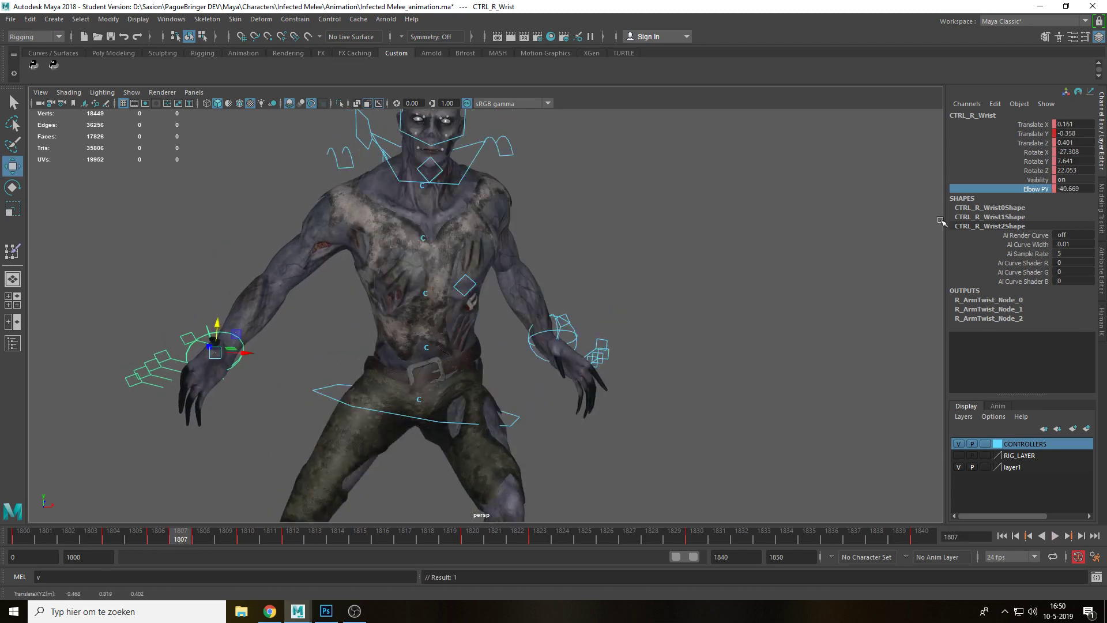
{"action": "middle_click_drag", "start_coordinate": [663, 323], "coordinate": [738, 323]}
{"action": "left_click_drag", "start_coordinate": [285, 373], "coordinate": [166, 519], "text": "alt"}
{"action": "key", "text": "w"}
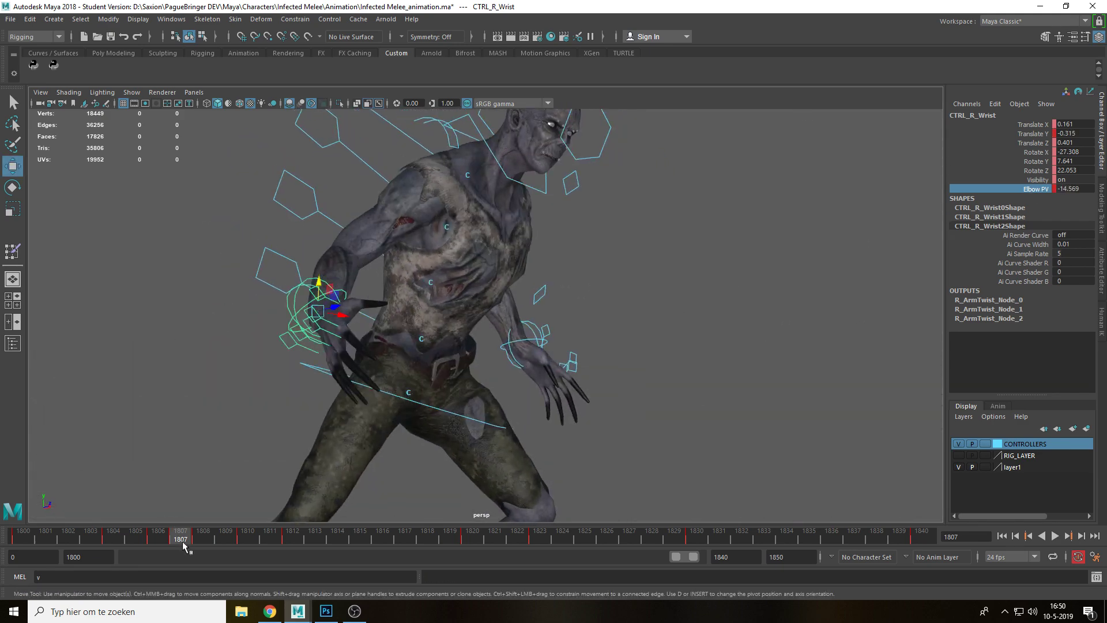
Reposition CTRL_R_Wrist at frame 1808 with Translate Y at about -0.091, and play the animation from the front
{"action": "key", "text": "alt+v"}
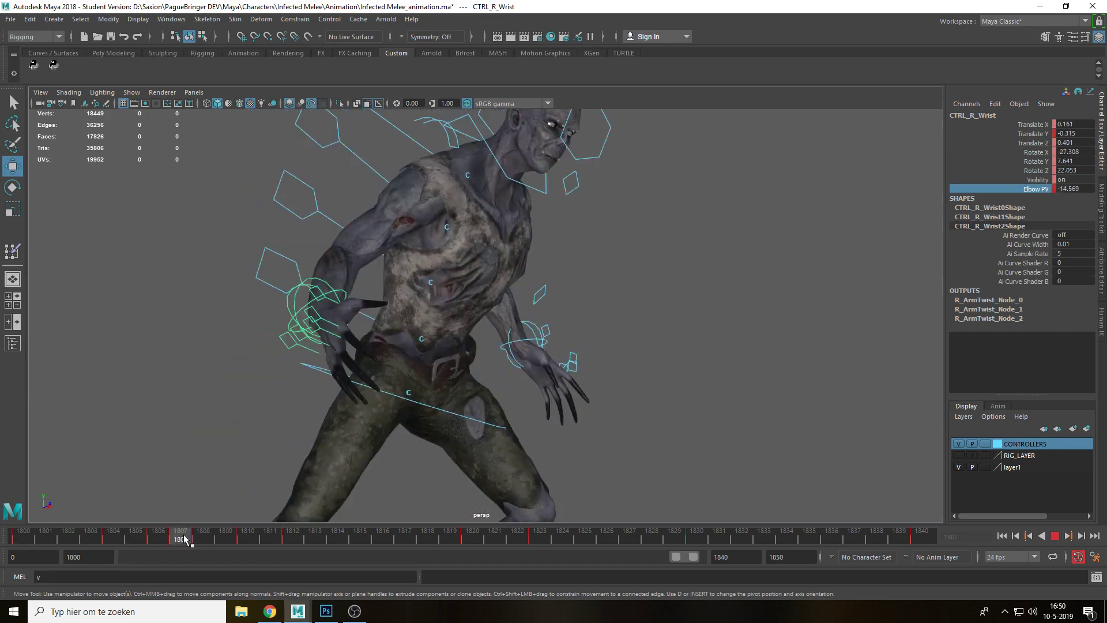
{"action": "left_click_drag", "start_coordinate": [184, 539], "coordinate": [204, 537]}
{"action": "left_click_drag", "start_coordinate": [242, 473], "coordinate": [447, 388], "text": "alt"}
{"action": "left_click_drag", "start_coordinate": [559, 257], "coordinate": [601, 218]}
{"action": "scroll", "coordinate": [588, 341], "scroll_direction": "down", "scroll_amount": 4}
{"action": "left_click_drag", "start_coordinate": [588, 340], "coordinate": [494, 356], "text": "alt"}
{"action": "key", "text": "alt+v"}
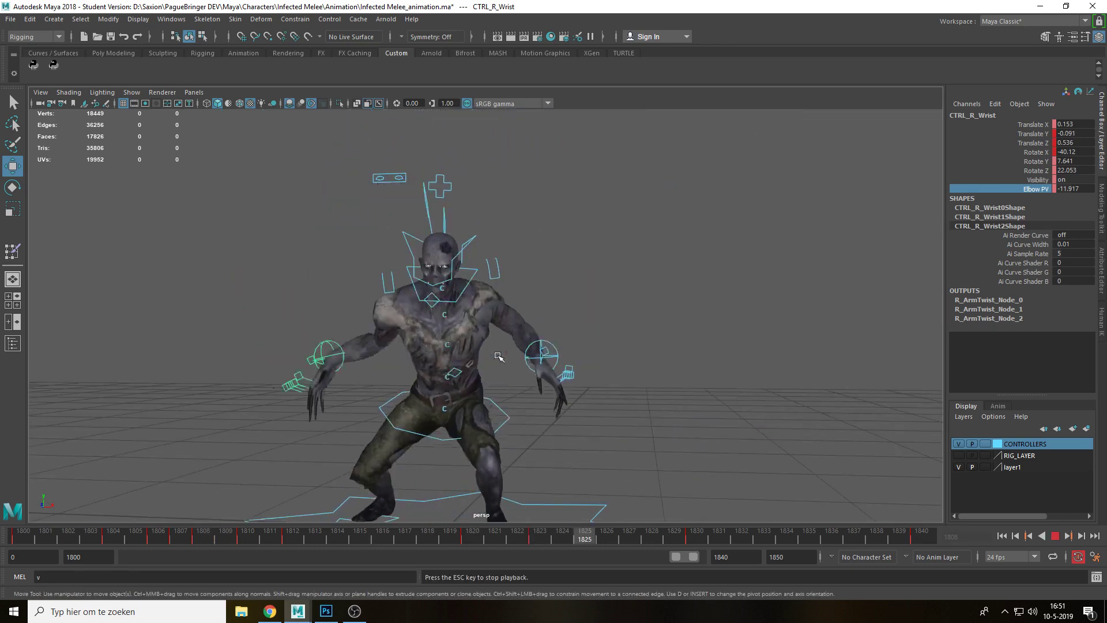
Scrub and replay frames 1800 to 1840 with nothing selected to review the arm and head motion
{"action": "left_click", "coordinate": [138, 543]}
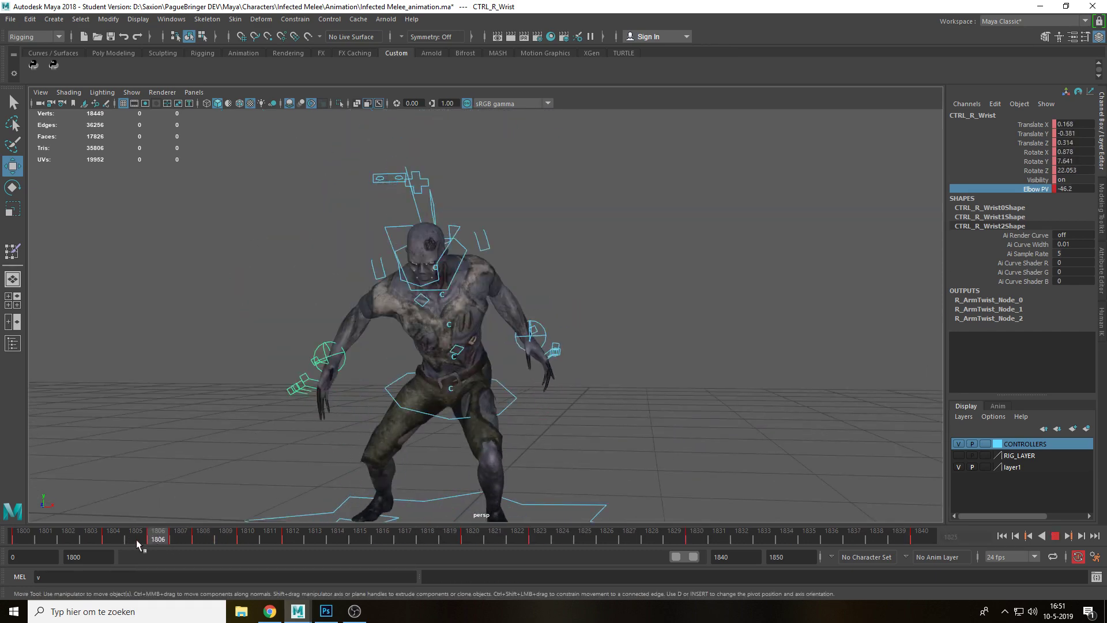
{"action": "left_click_drag", "start_coordinate": [138, 543], "coordinate": [764, 538]}
{"action": "left_click", "coordinate": [721, 390]}
{"action": "left_click_drag", "start_coordinate": [721, 390], "coordinate": [700, 365], "text": "alt"}
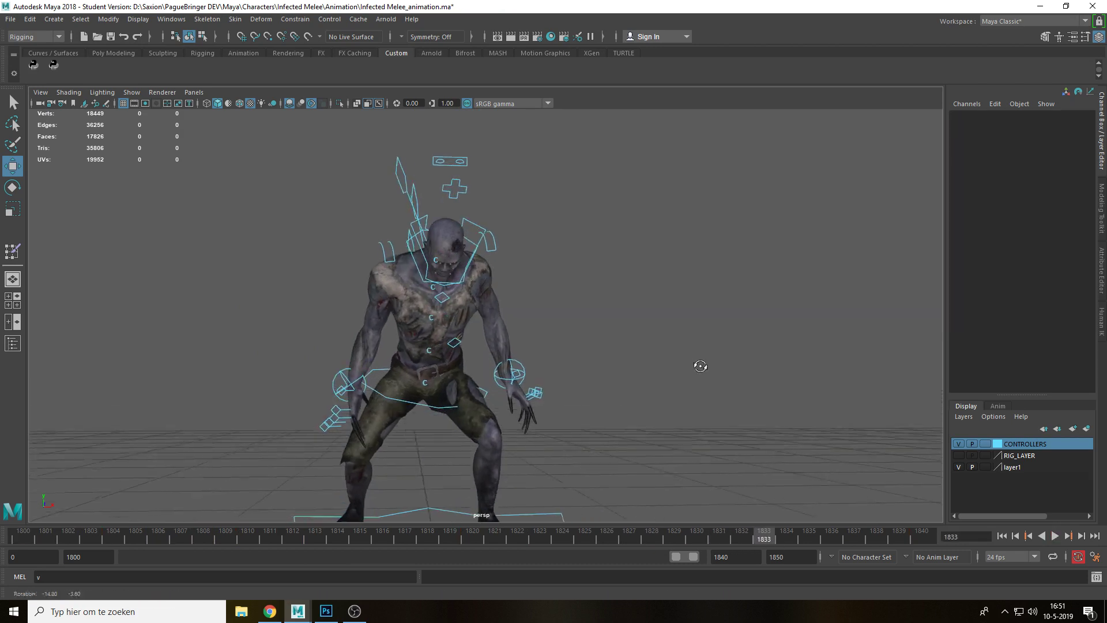
{"action": "key", "text": "alt+v"}
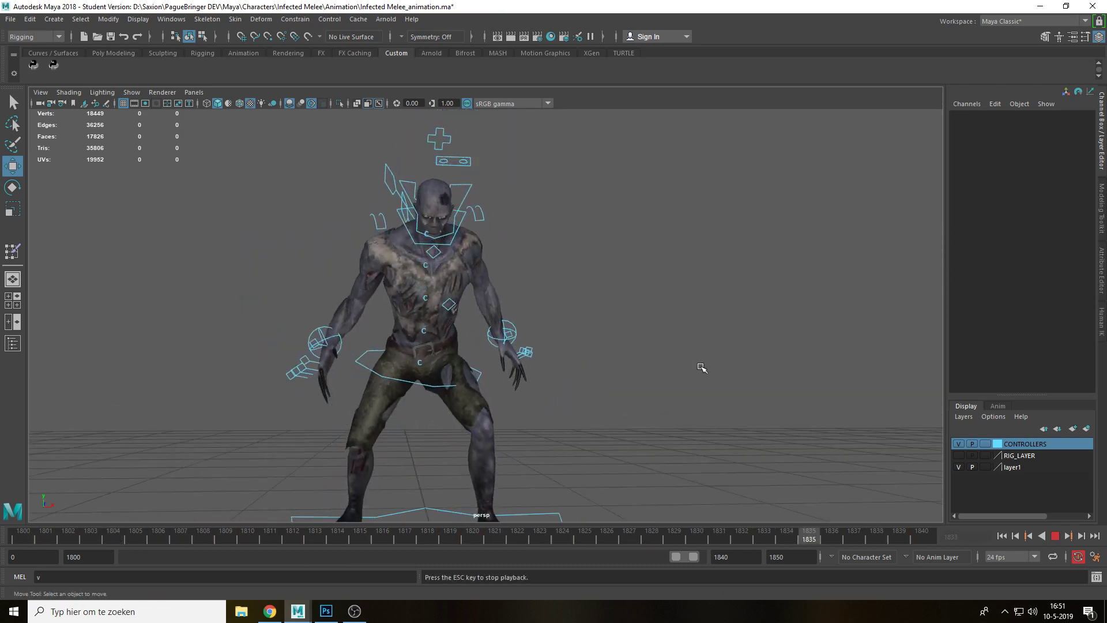
{"action": "key", "text": "Escape"}
Copy CTRL_NECK's key from frame 1800 and paste it at frame 1840
{"action": "left_click", "coordinate": [486, 248]}
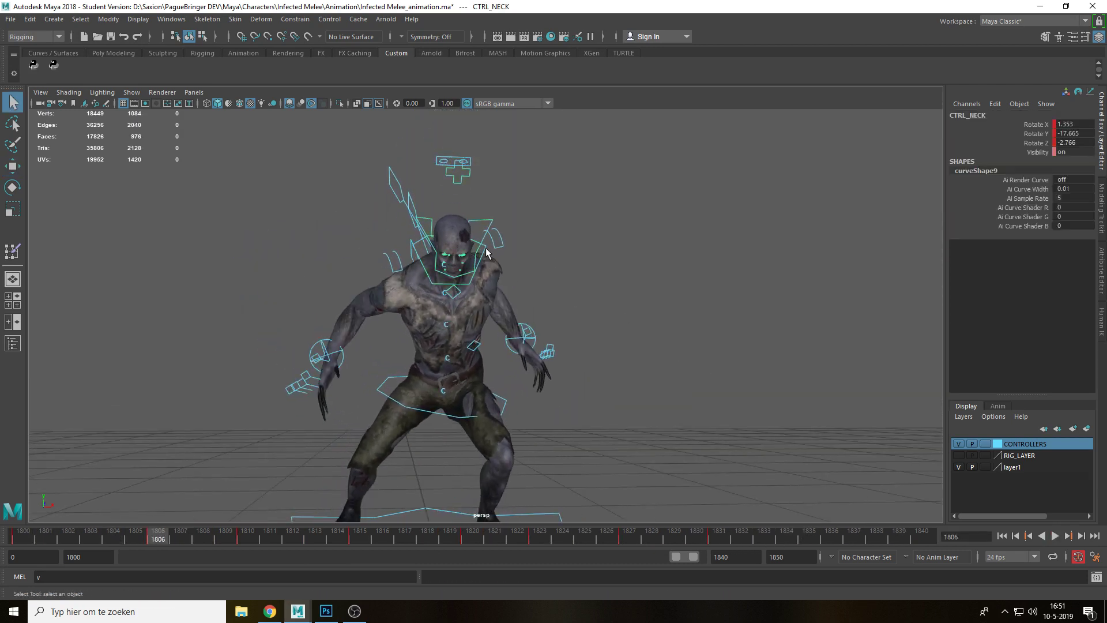
{"action": "key", "text": "comma"}
{"action": "key", "text": "comma"}
{"action": "key", "text": "period"}
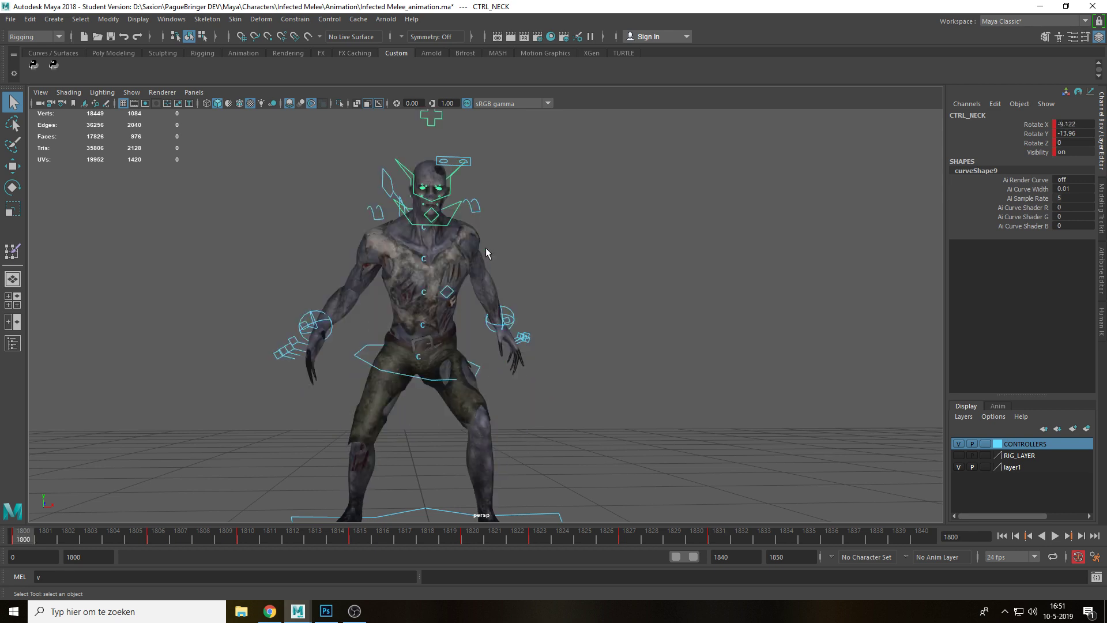
{"action": "right_click", "coordinate": [27, 536]}
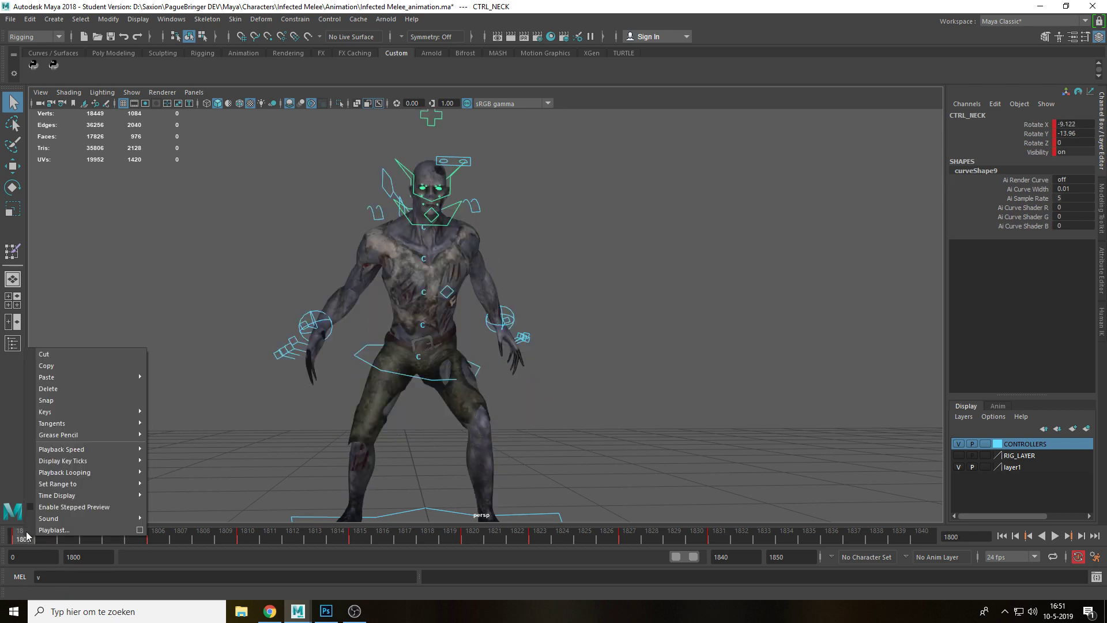
{"action": "left_click", "coordinate": [75, 365]}
{"action": "left_click", "coordinate": [919, 538]}
{"action": "right_click", "coordinate": [919, 537]}
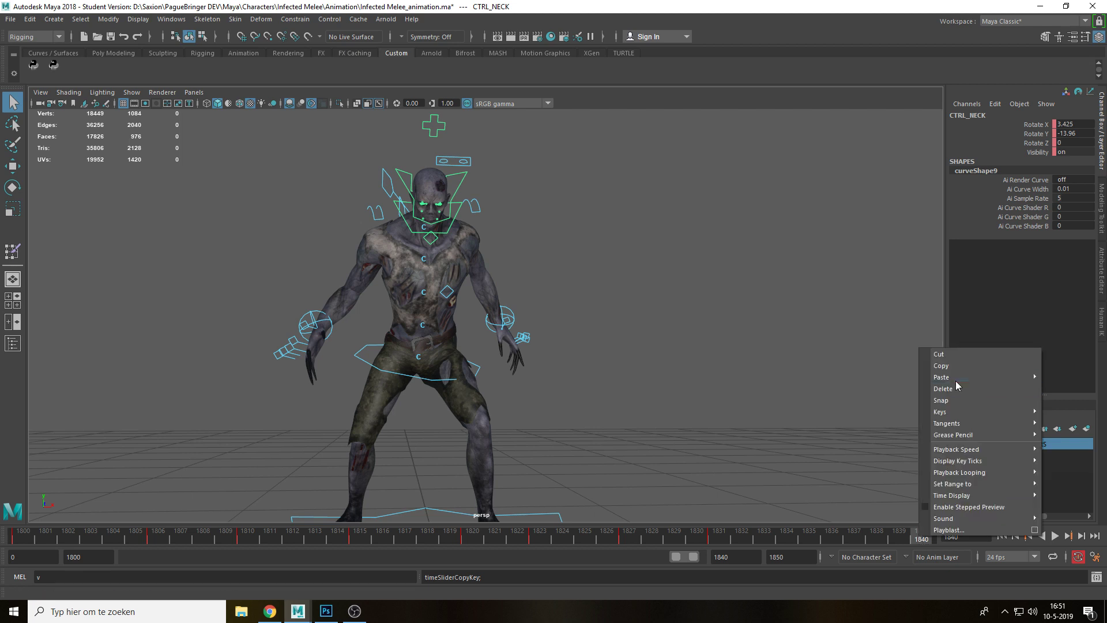
{"action": "mouse_move", "coordinate": [936, 385]}
{"action": "left_click", "coordinate": [893, 385]}
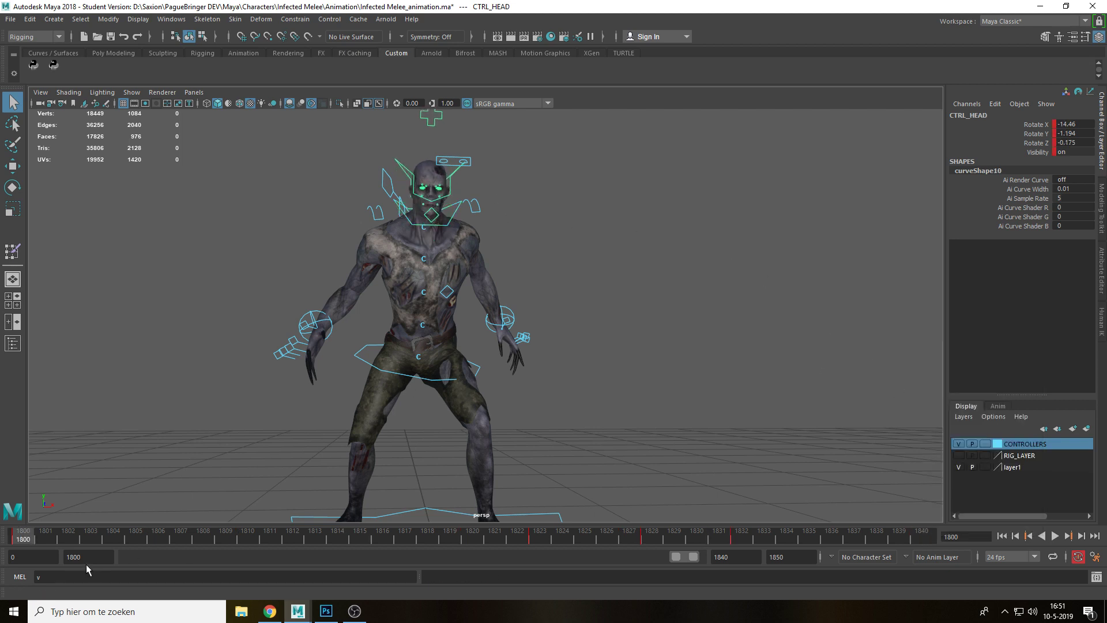
Copy CTRL_HEAD's key from frame 1800 and paste it at frame 1840
{"action": "right_click", "coordinate": [26, 539]}
{"action": "left_click", "coordinate": [62, 373]}
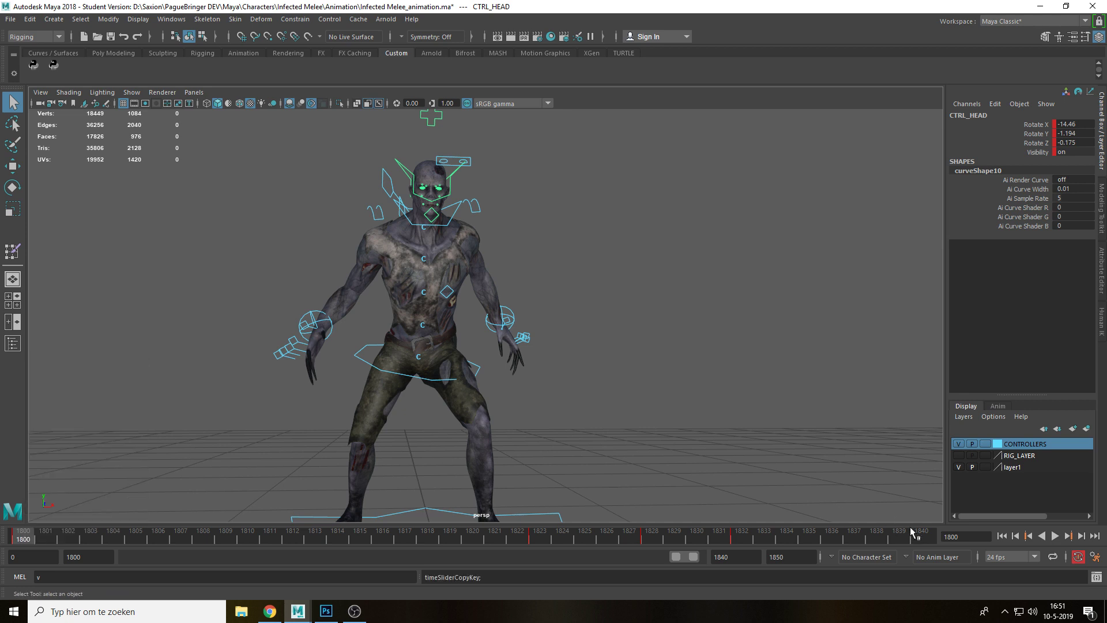
{"action": "left_click", "coordinate": [928, 537]}
{"action": "right_click", "coordinate": [930, 537]}
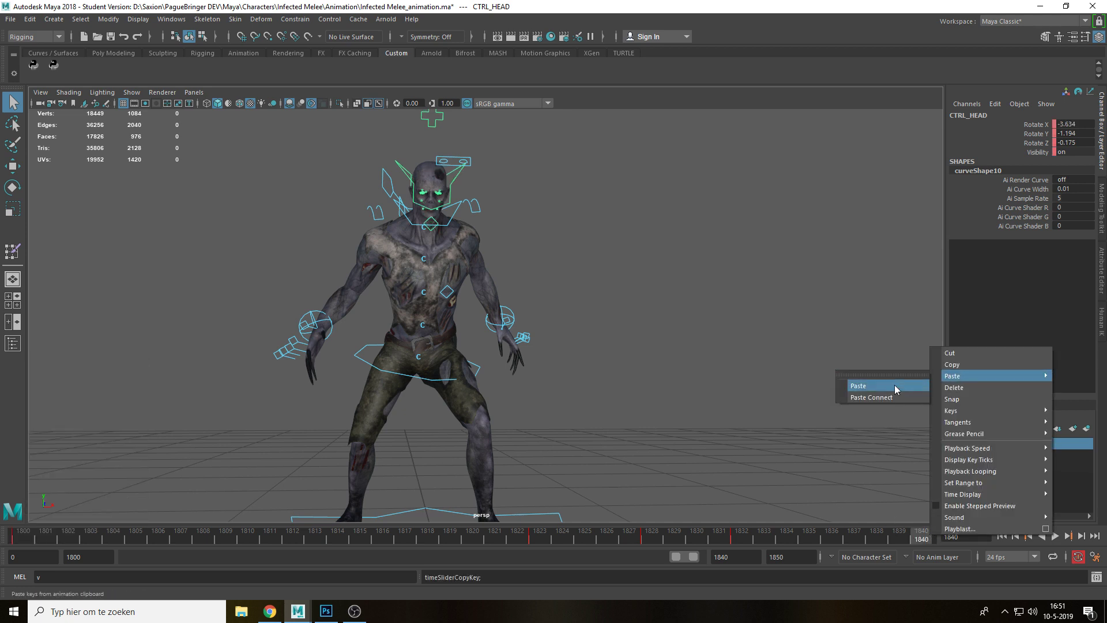
{"action": "left_click", "coordinate": [894, 385]}
Replay the full animation, select CTRL_PELVIS, scrub back to frame 1801 and save the scene
{"action": "key", "text": "alt+v"}
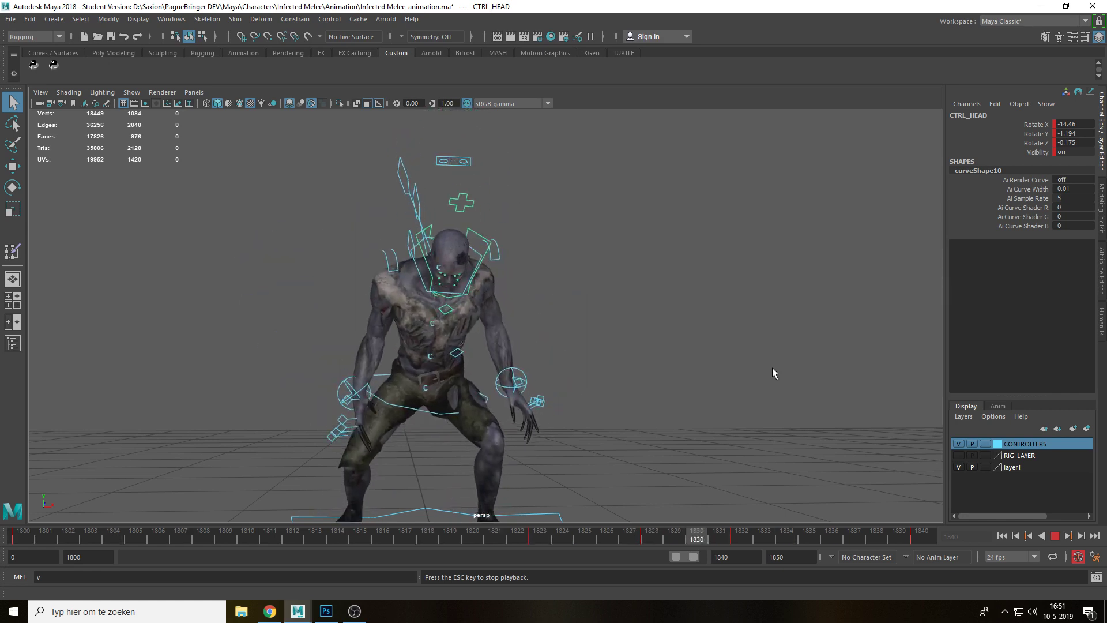
{"action": "right_click_drag", "start_coordinate": [773, 367], "coordinate": [662, 371], "text": "alt"}
{"action": "key", "text": "alt+v"}
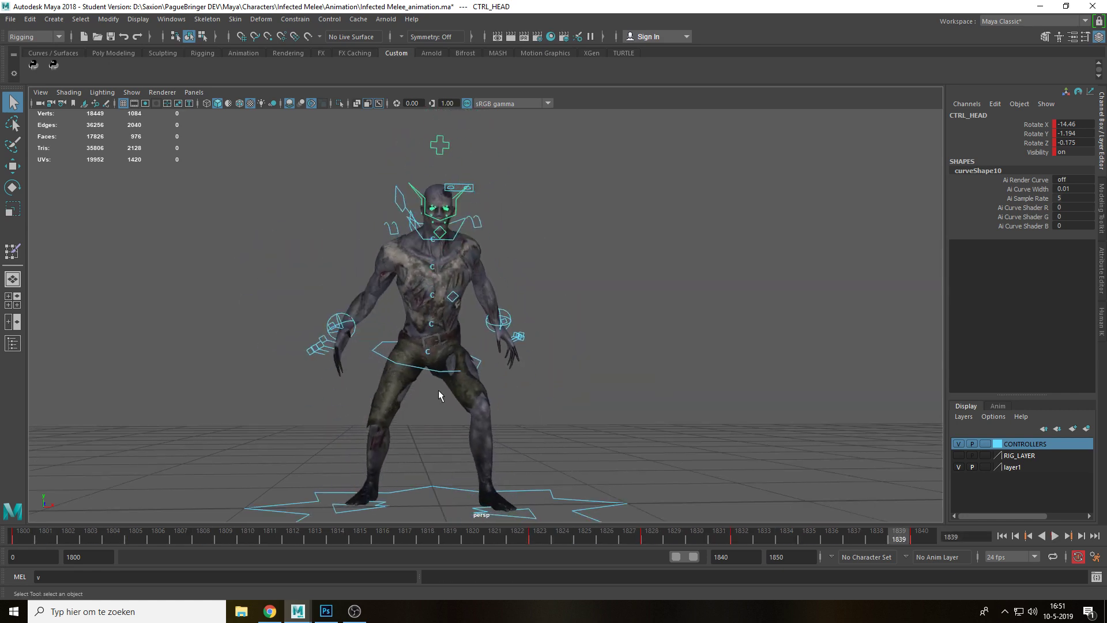
{"action": "key", "text": "Escape"}
{"action": "left_click", "coordinate": [431, 378]}
{"action": "left_click_drag", "start_coordinate": [516, 538], "coordinate": [46, 540]}
{"action": "scroll", "coordinate": [583, 311], "scroll_direction": "up", "scroll_amount": 3}
{"action": "key", "text": "ctrl+s"}
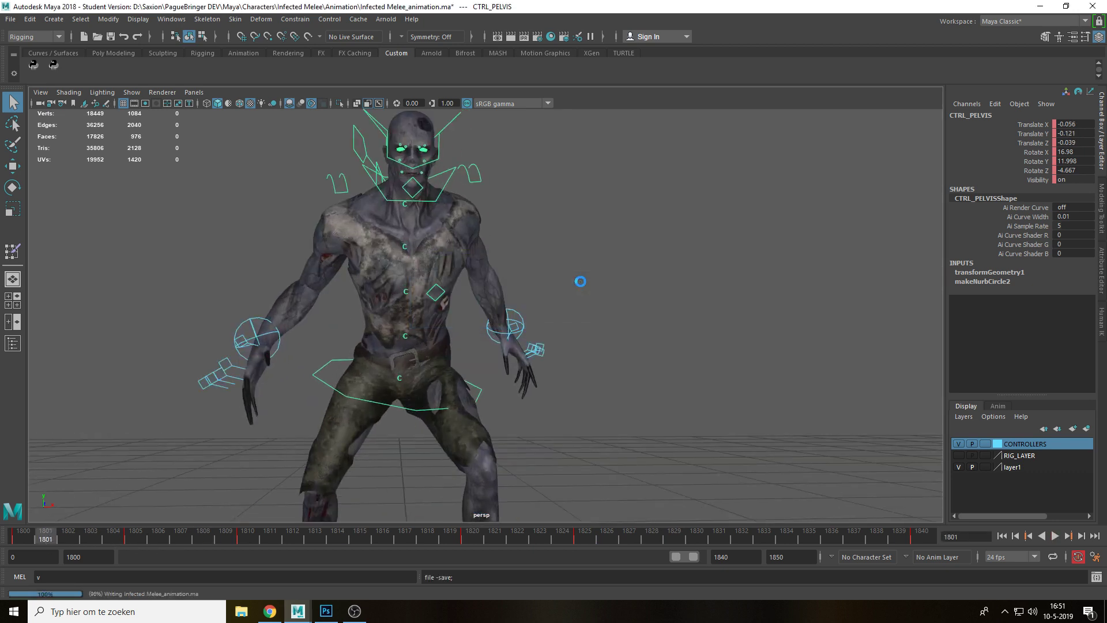
Play the animation to frame 1825, try rotating CTRL_L_Clavicle about 28 degrees around Z, and undo the rotation
{"action": "left_click", "coordinate": [477, 187]}
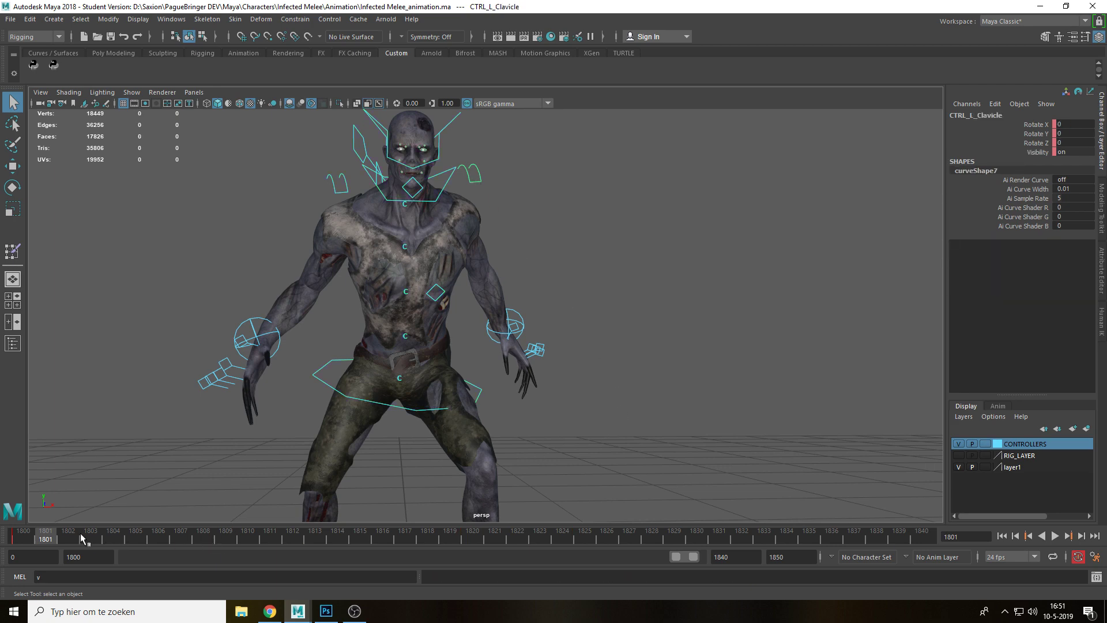
{"action": "key", "text": "alt+v"}
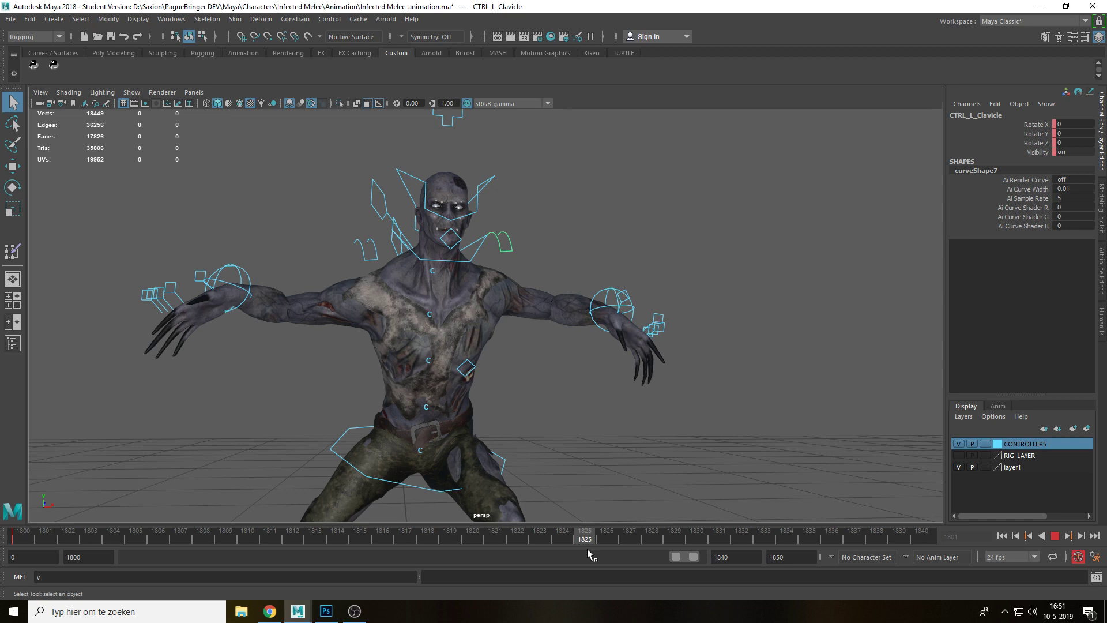
{"action": "key", "text": "alt+v"}
{"action": "key", "text": "e"}
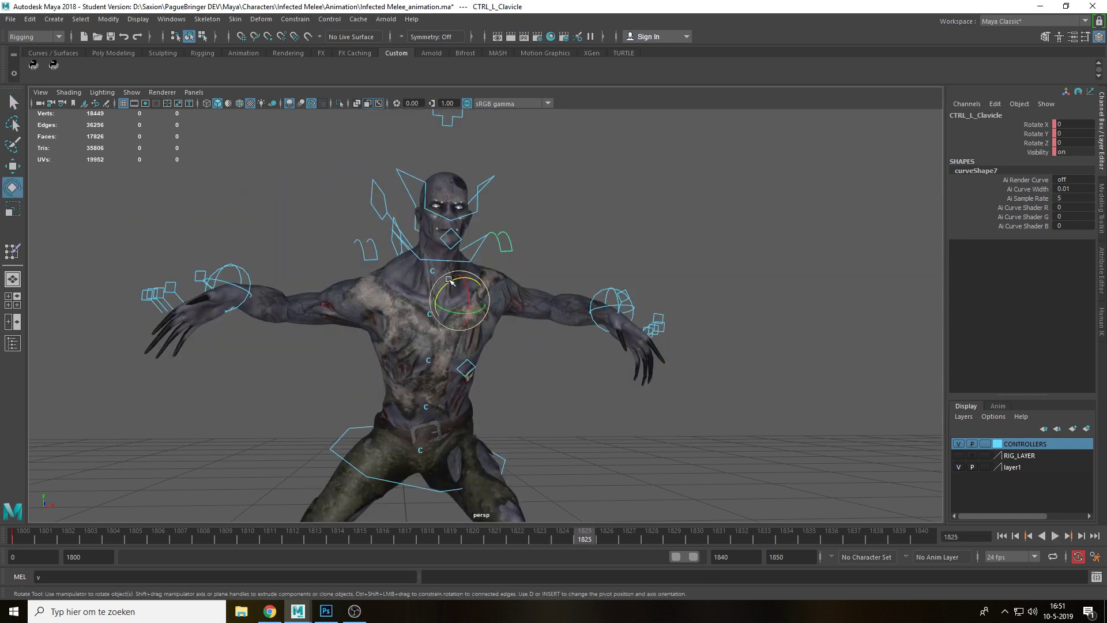
{"action": "left_click_drag", "start_coordinate": [449, 280], "coordinate": [440, 289]}
{"action": "key", "text": "ctrl+z"}
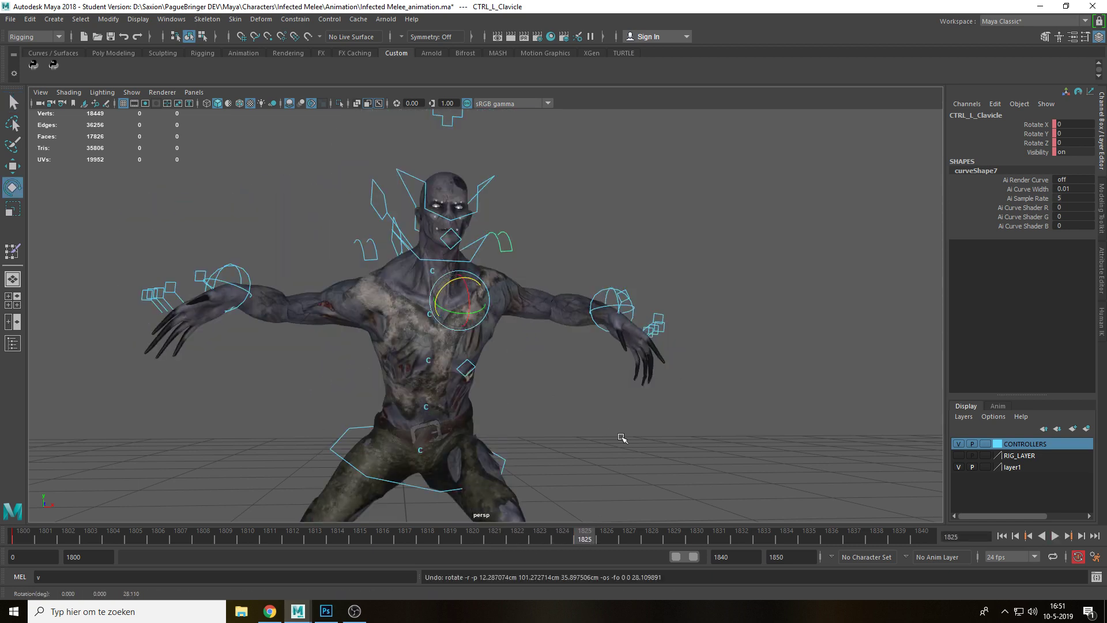
Save the scene and deselect the left clavicle control
{"action": "key", "text": "q"}
{"action": "key", "text": "ctrl+s"}
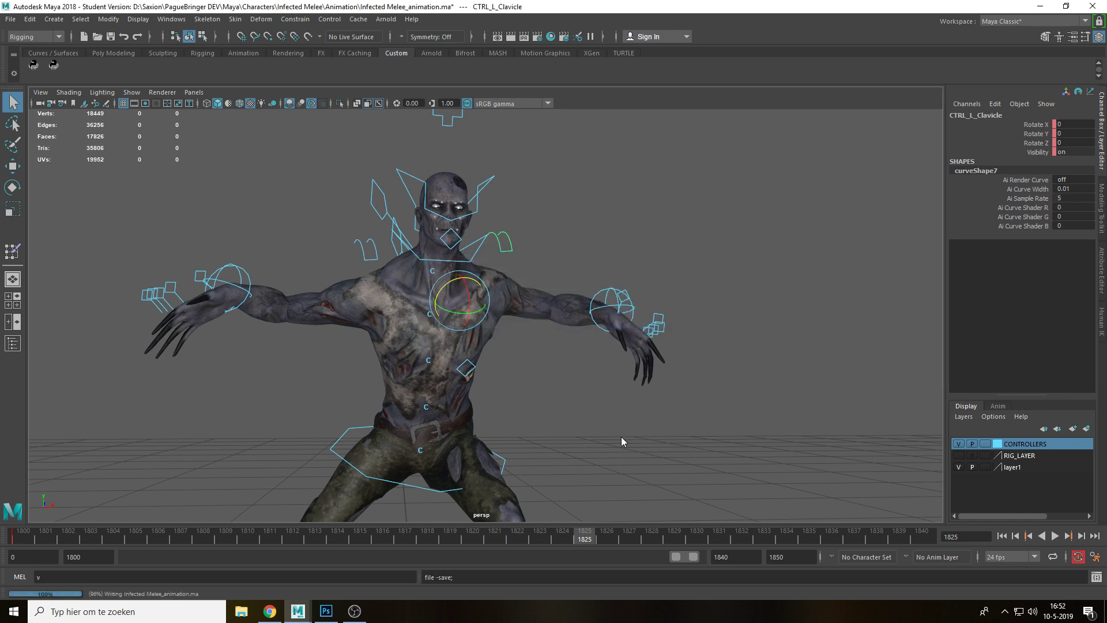
{"action": "key", "text": "e"}
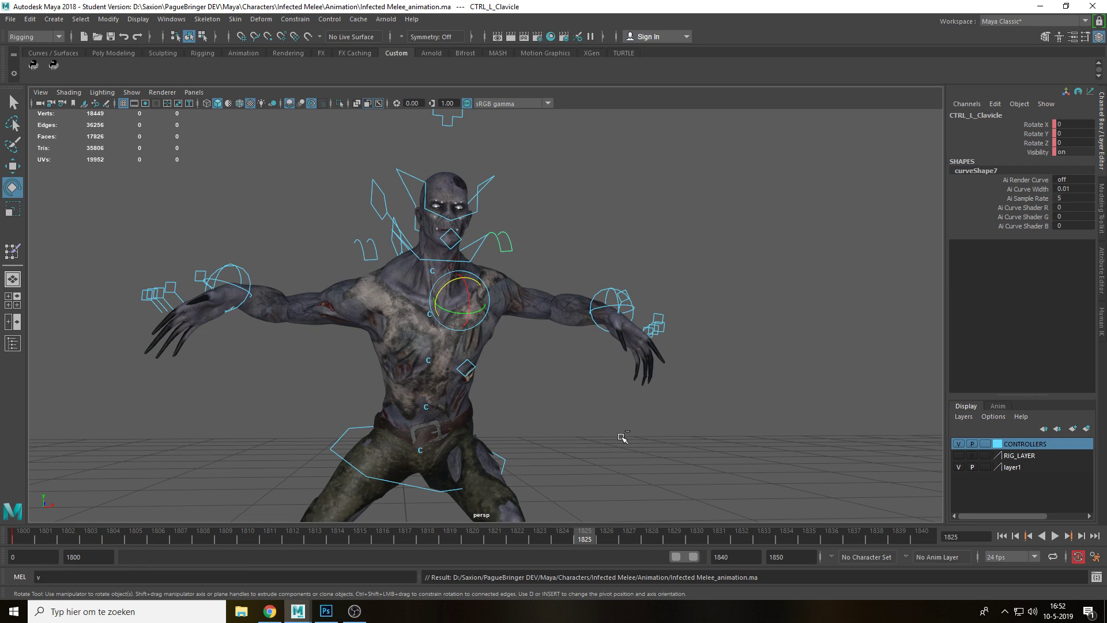
{"action": "left_click", "coordinate": [654, 416]}
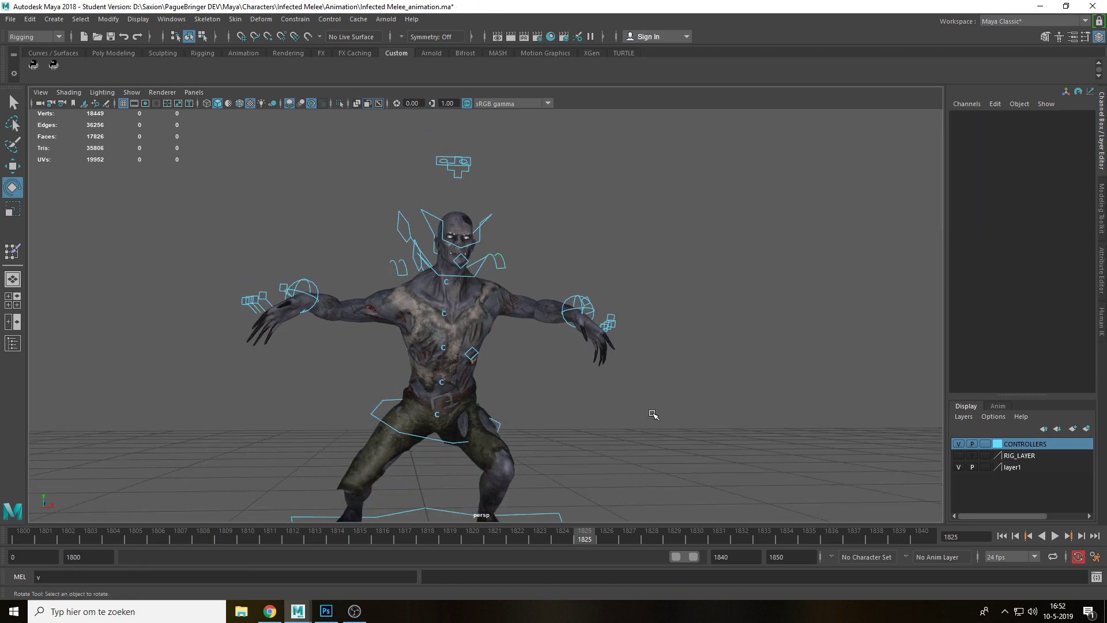
{"action": "left_click_drag", "start_coordinate": [653, 416], "coordinate": [315, 427], "text": "alt"}
{"action": "scroll", "coordinate": [632, 406], "scroll_direction": "up", "scroll_amount": 5}
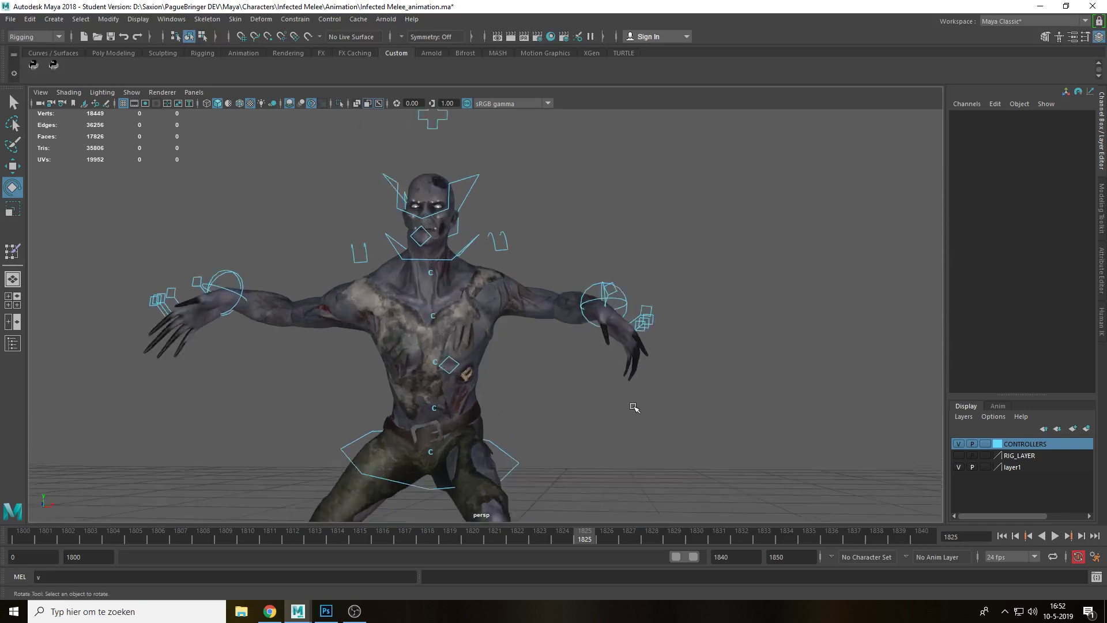